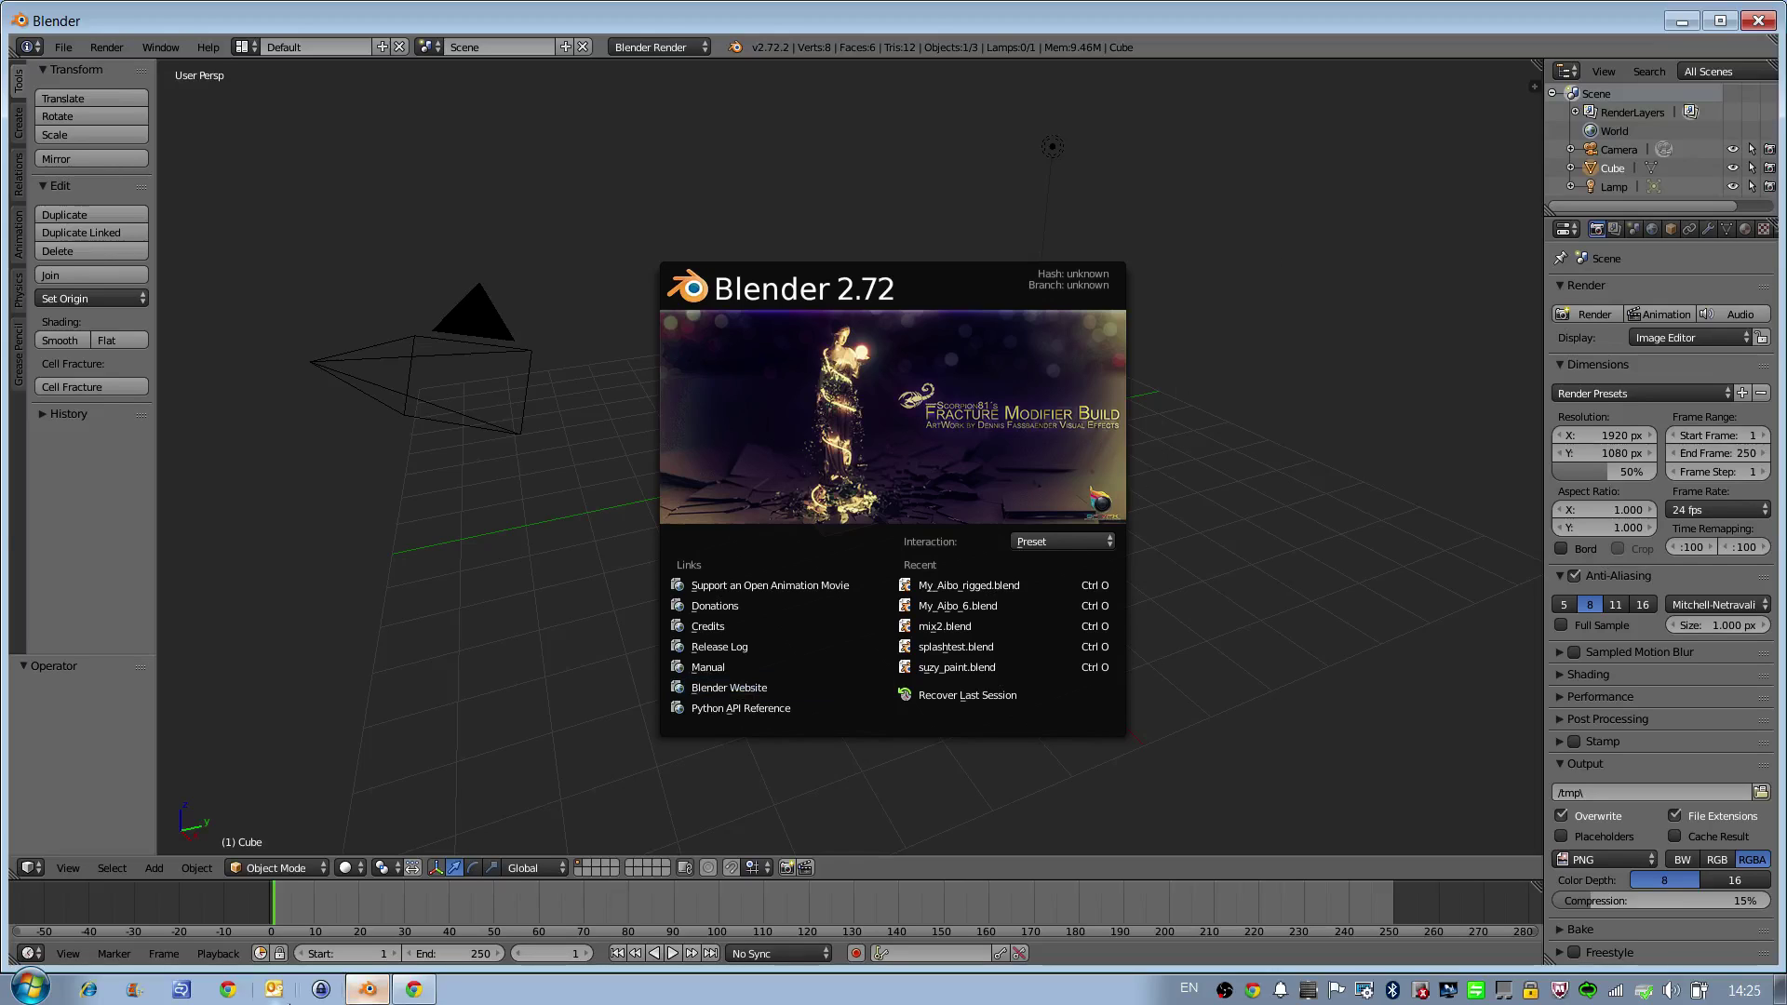
Step: Bring Chrome forward and scroll the df-vfx.de downloads to the Linux build and Fracture-Helpers-Addon
left_click(414, 992)
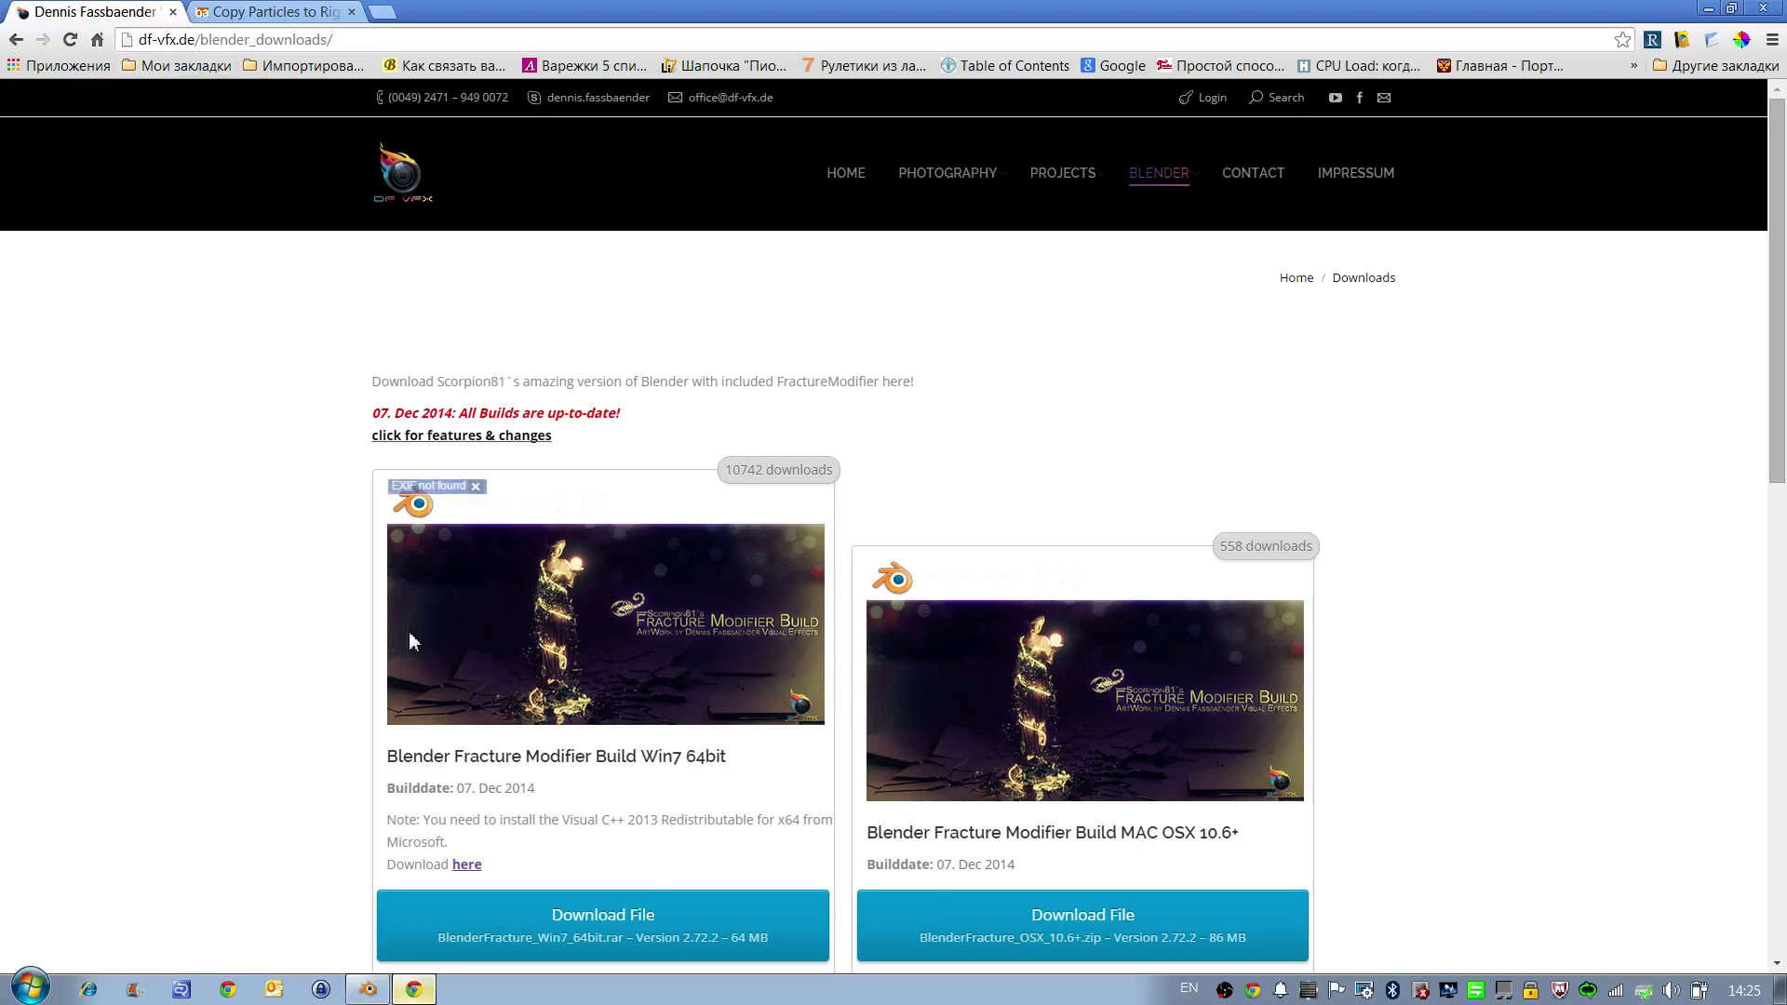
scroll(331, 673, "down", 3)
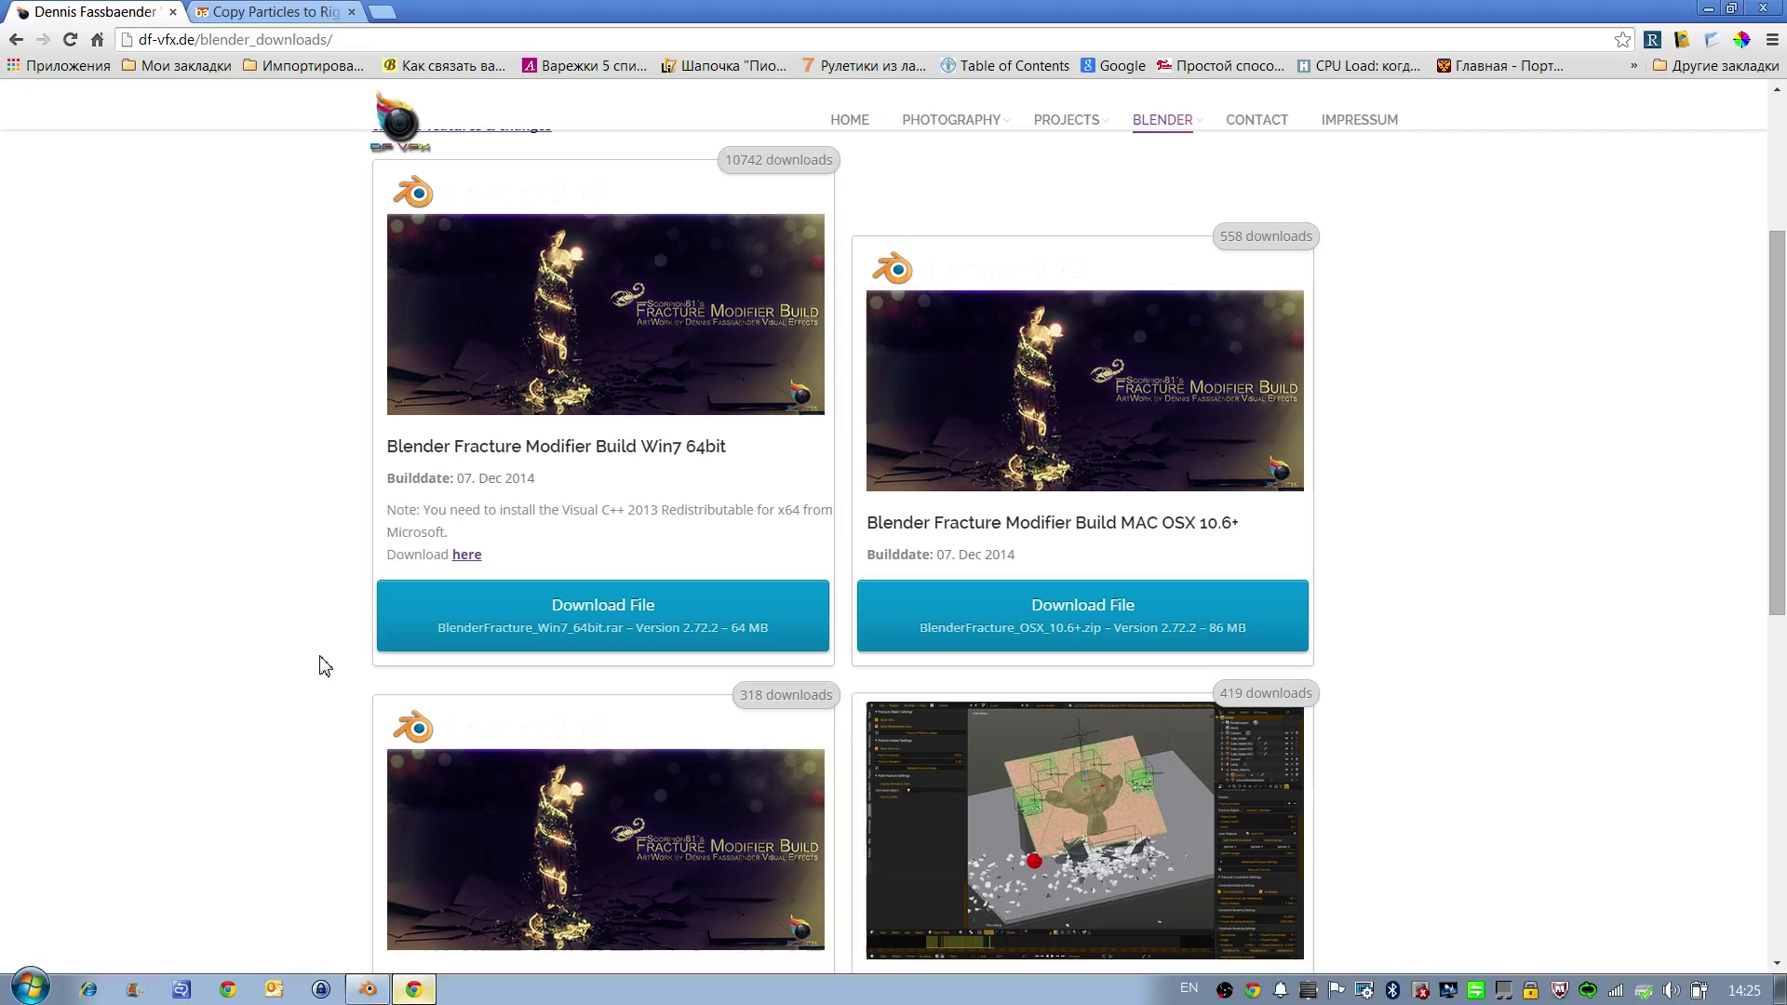
scroll(324, 657, "down", 2)
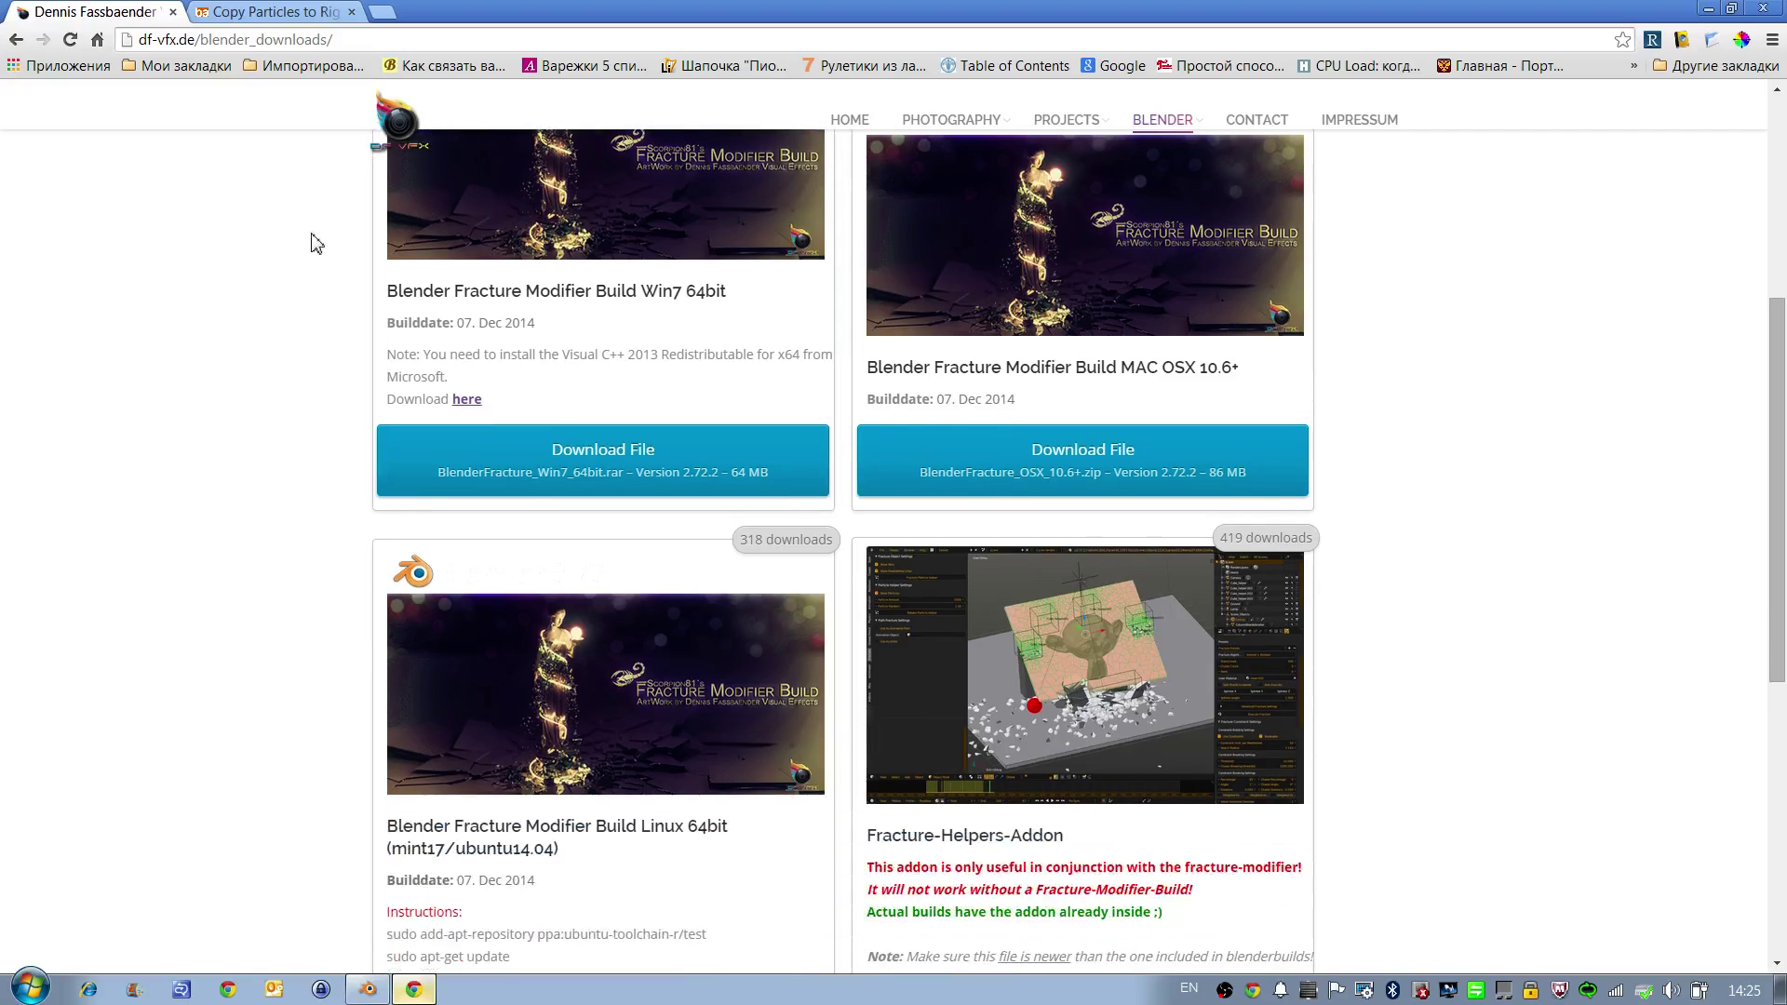
Step: Show the Copy Particles to Rigid Bodies thread at post #1 with the copy_particles_to_sim.py link
left_click(286, 13)
scroll(278, 198, "up", 15)
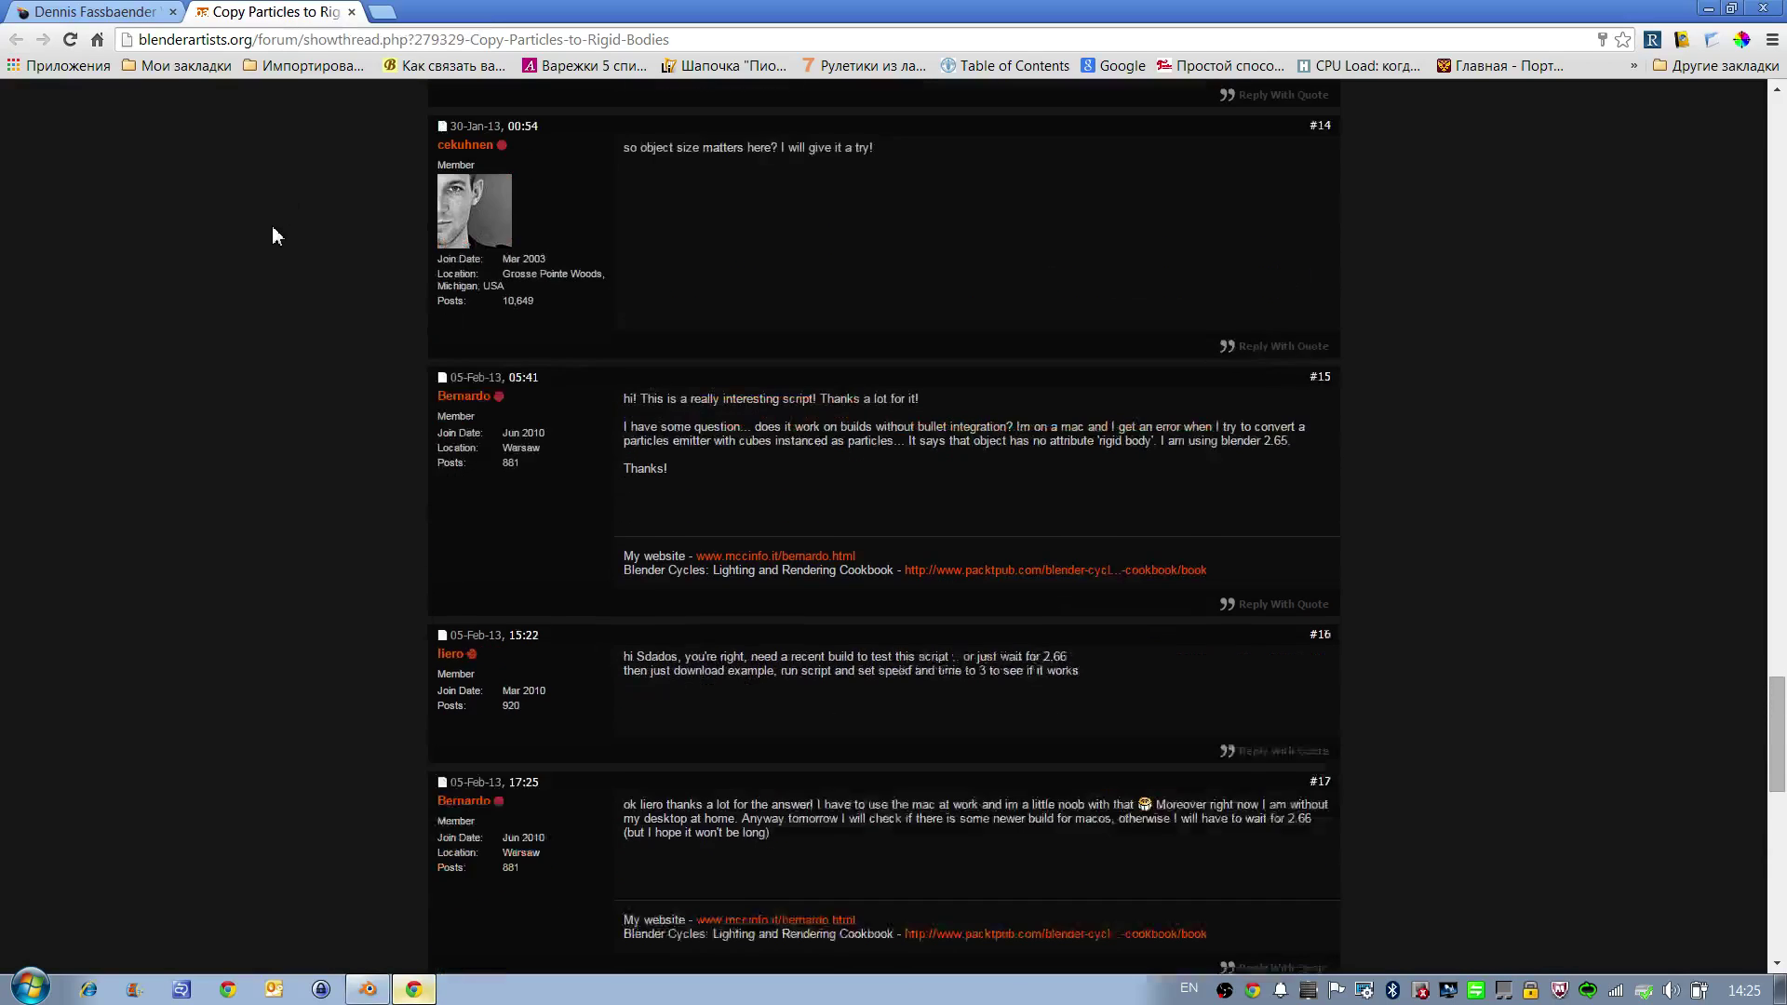
scroll(242, 372, "up", 6)
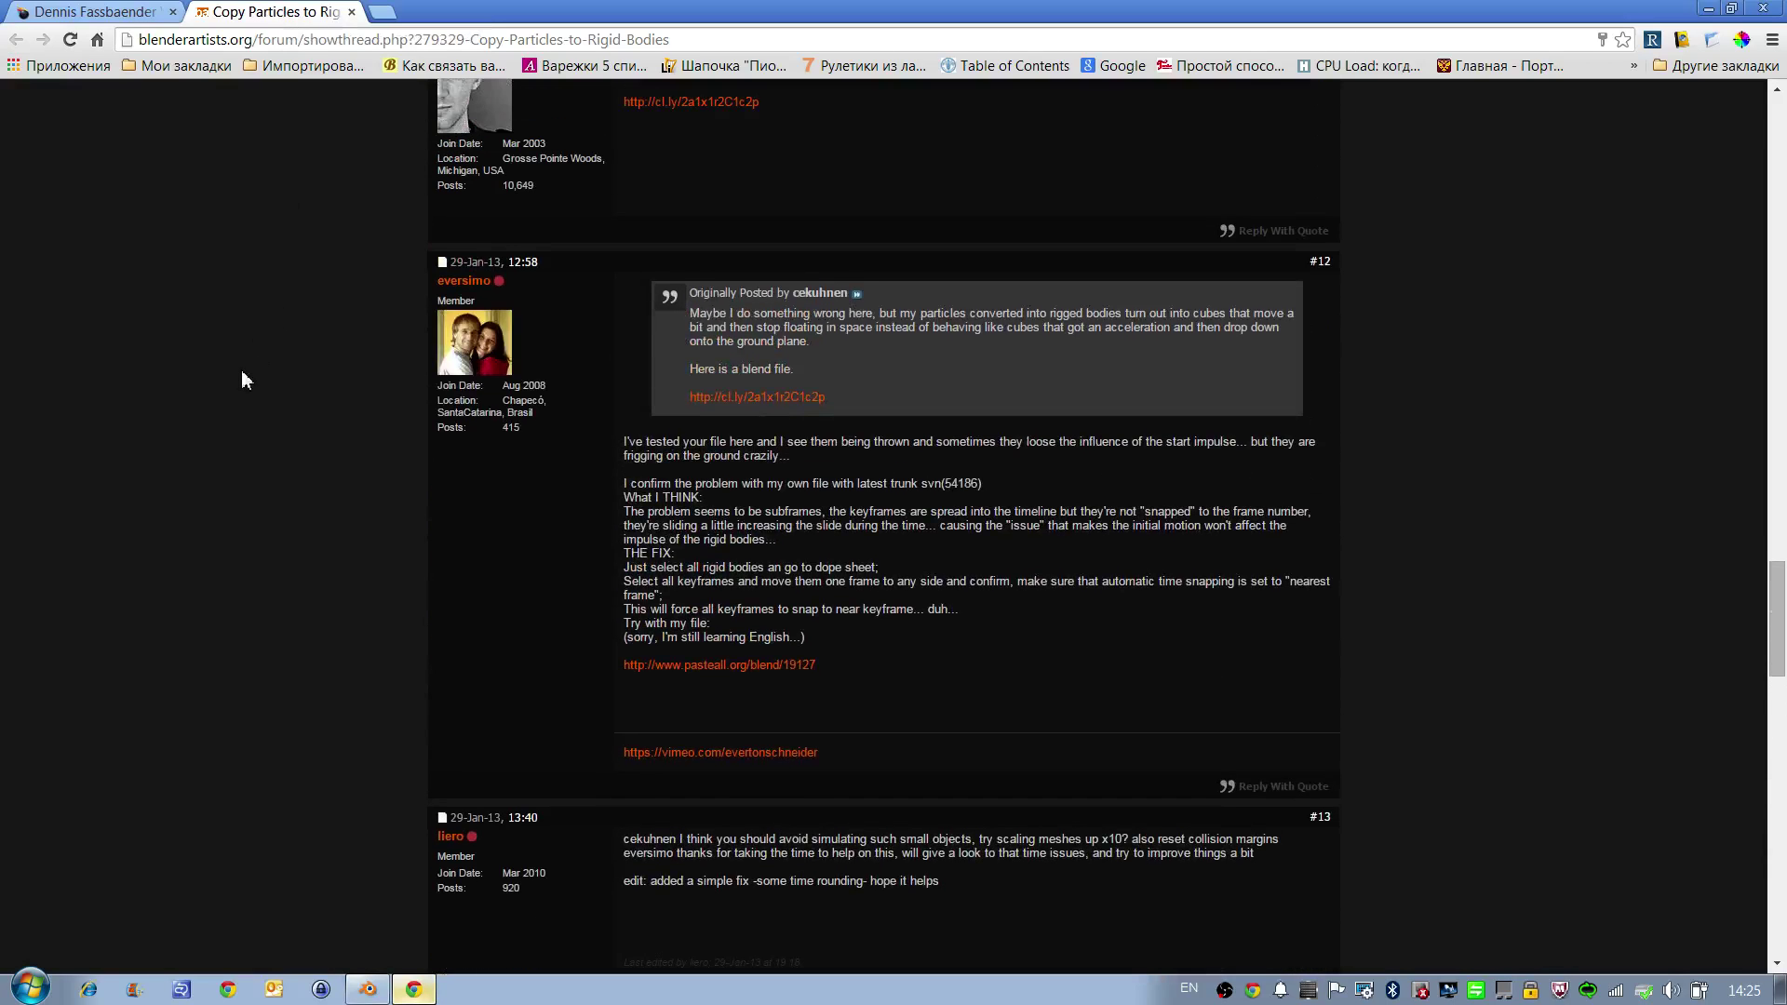
scroll(243, 371, "up", 8)
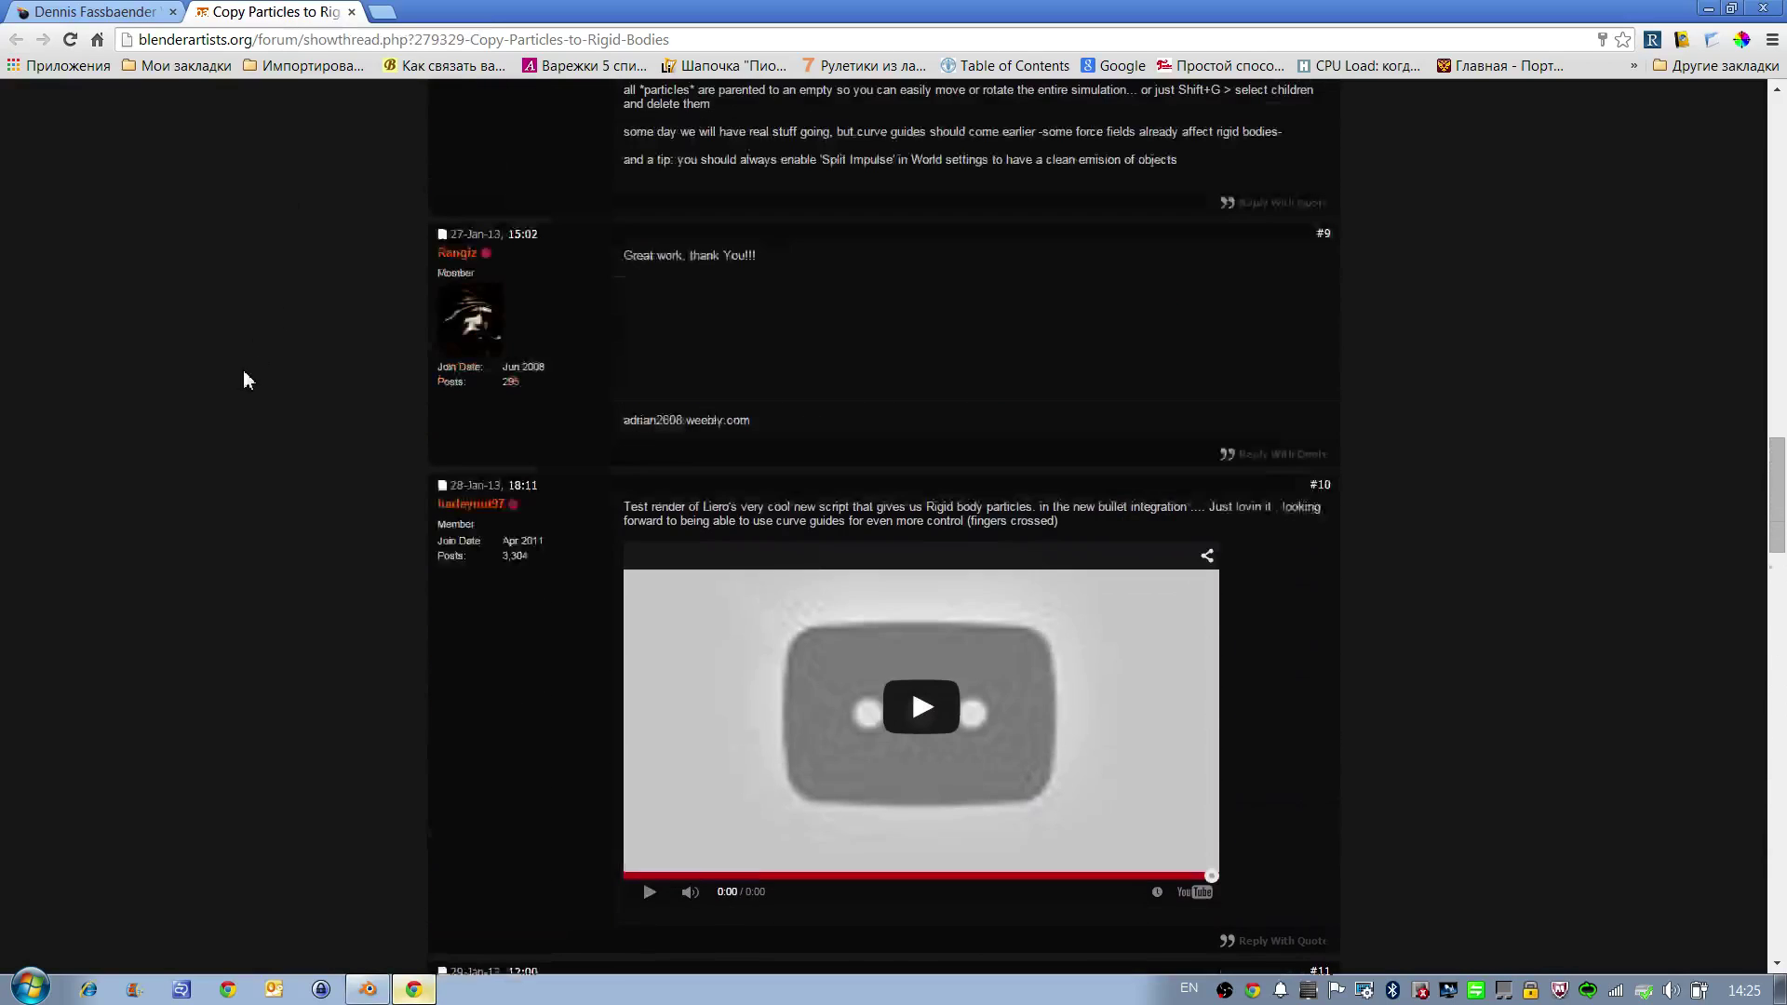
left_click_drag(1778, 494, 1781, 179)
scroll(722, 216, "down", 6)
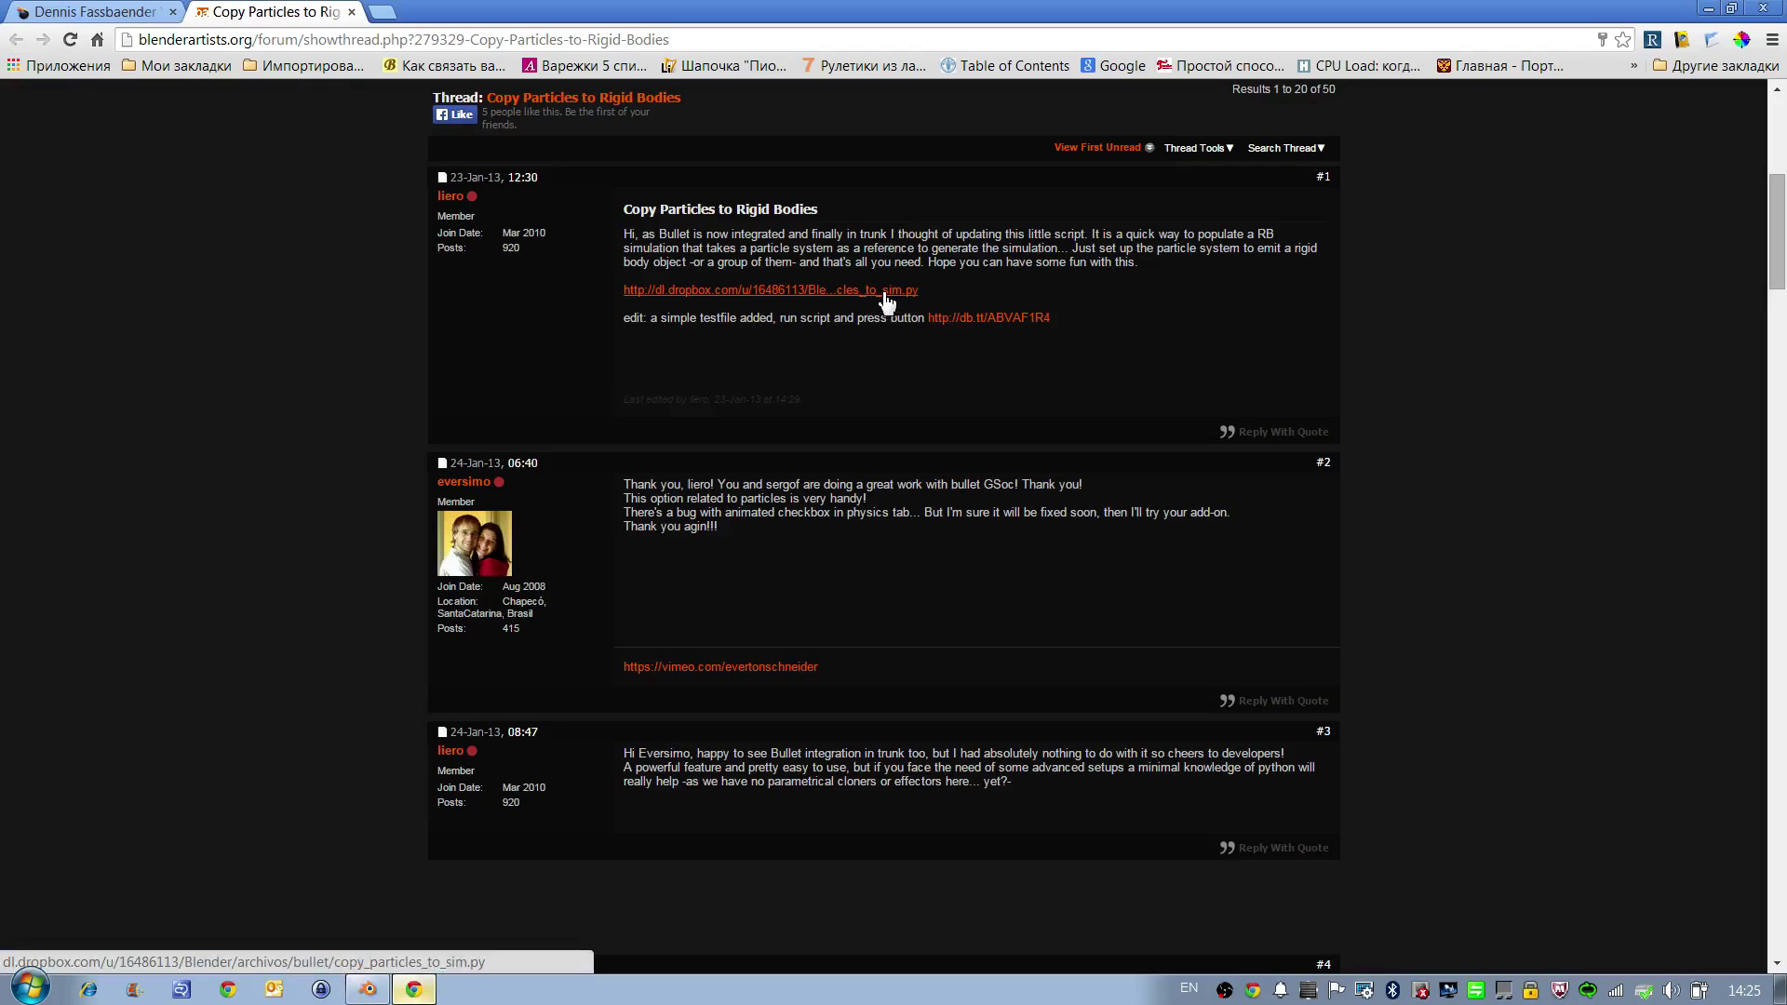
Step: Back in Blender, filter the User Preferences add-ons by 'copy' to find Copy Particles to Rigid Bodies
left_click(367, 989)
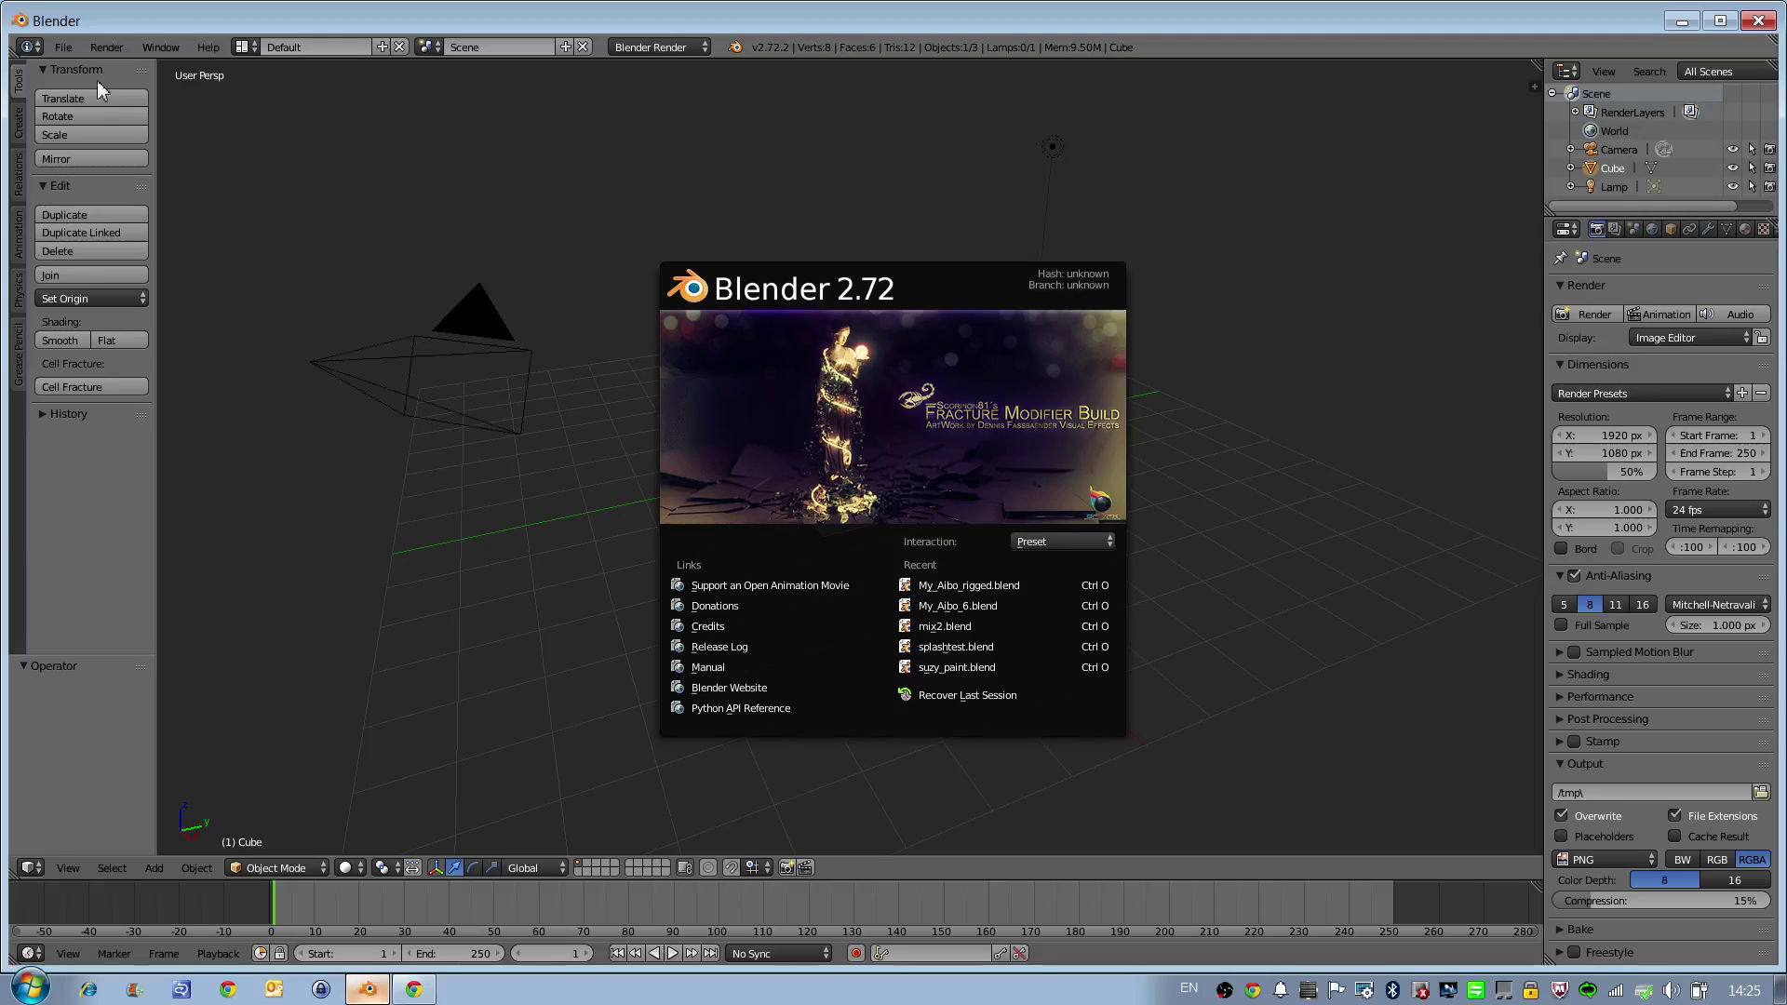
left_click(66, 46)
left_click(64, 47)
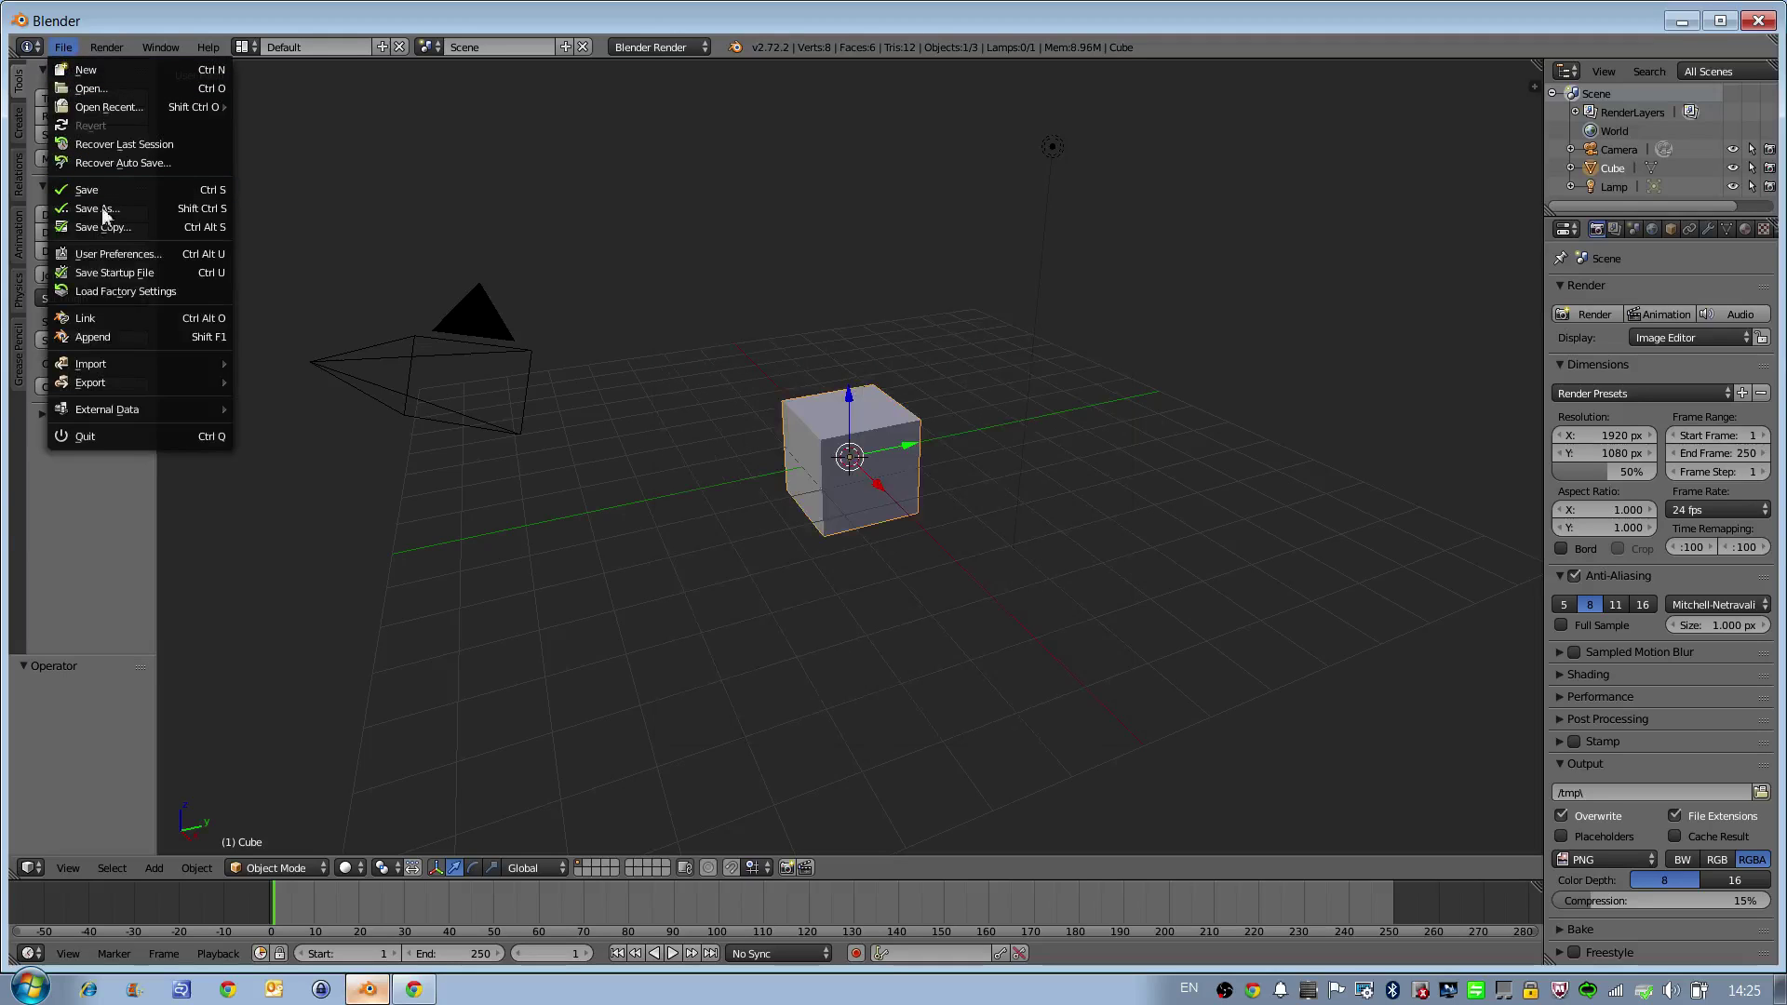
left_click(104, 254)
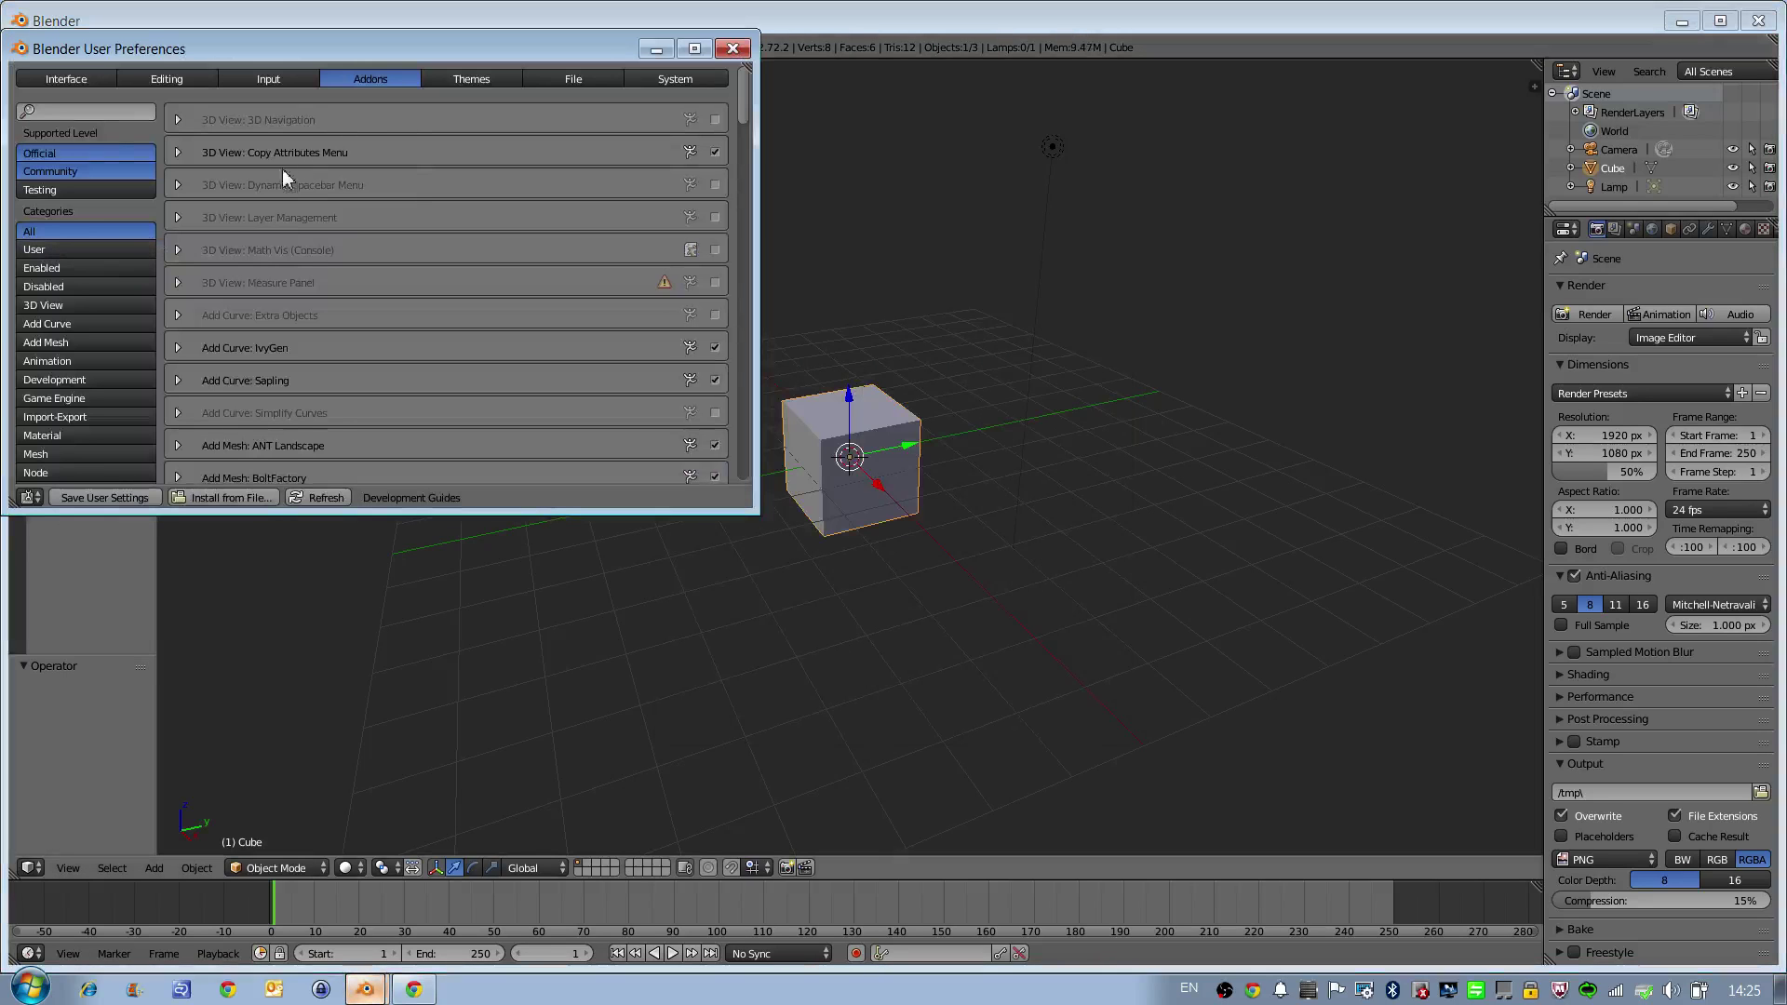
left_click(102, 109)
type("copy")
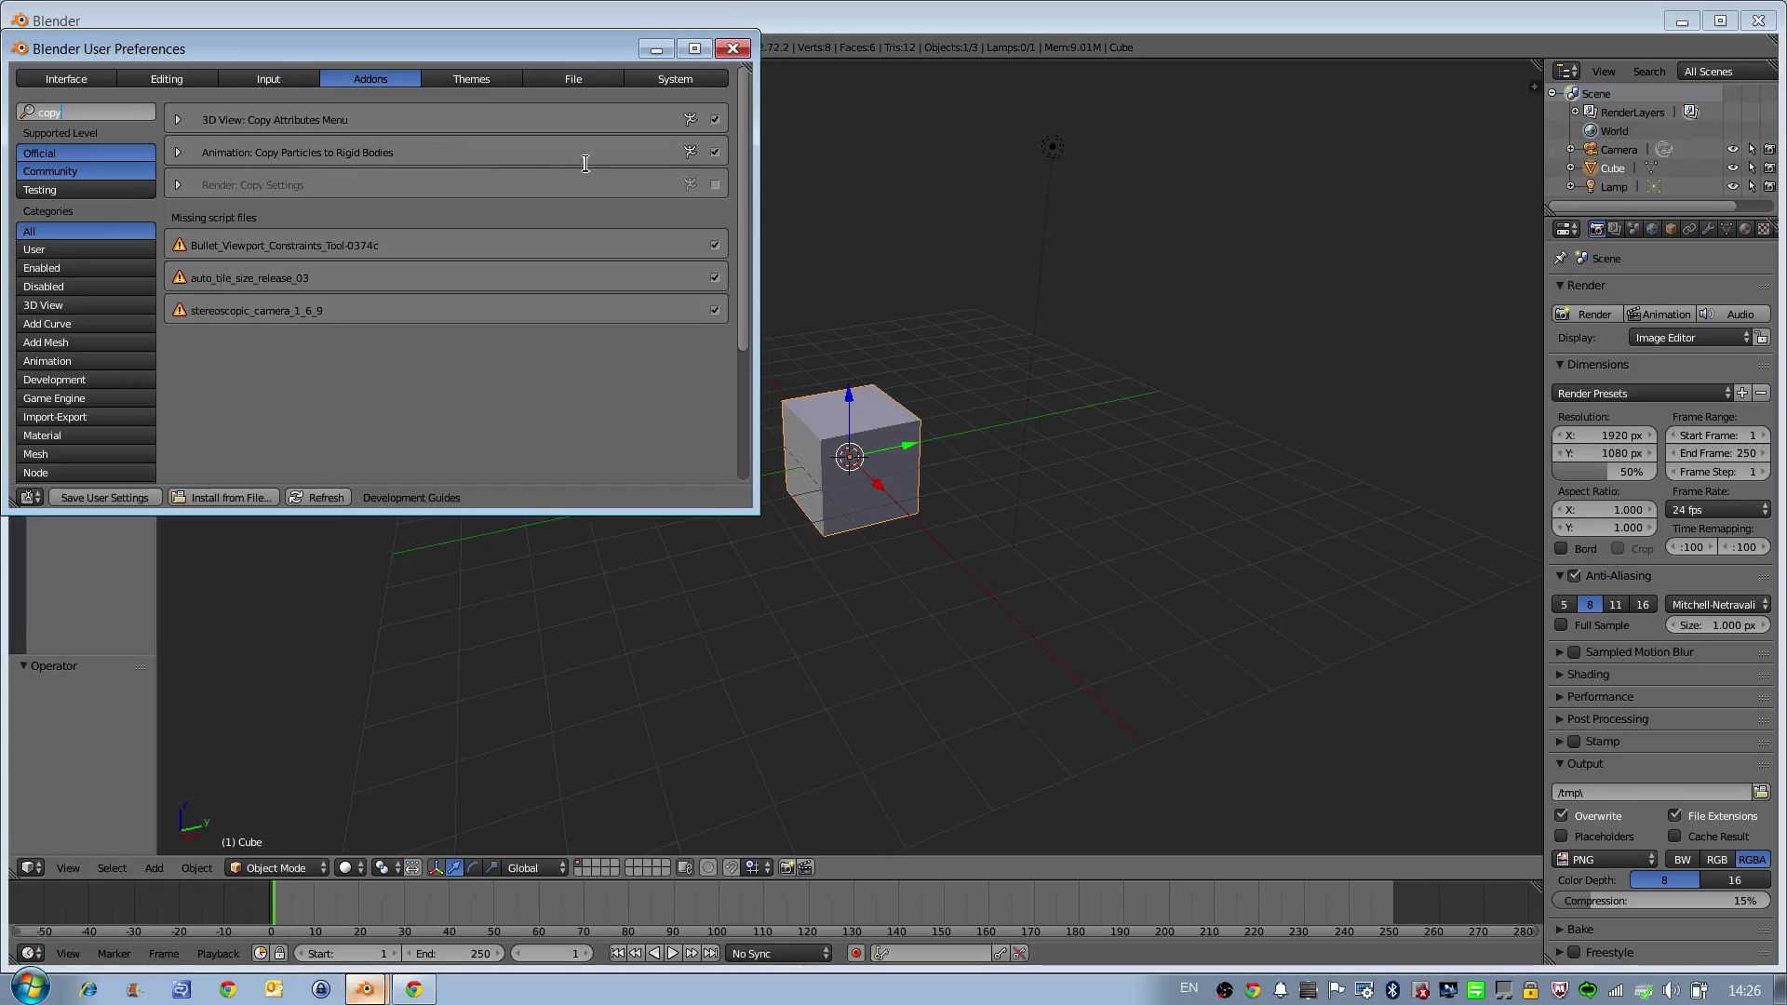
Step: In front orthographic view, raise the cube about one unit and narrow it slightly along X
left_click(742, 52)
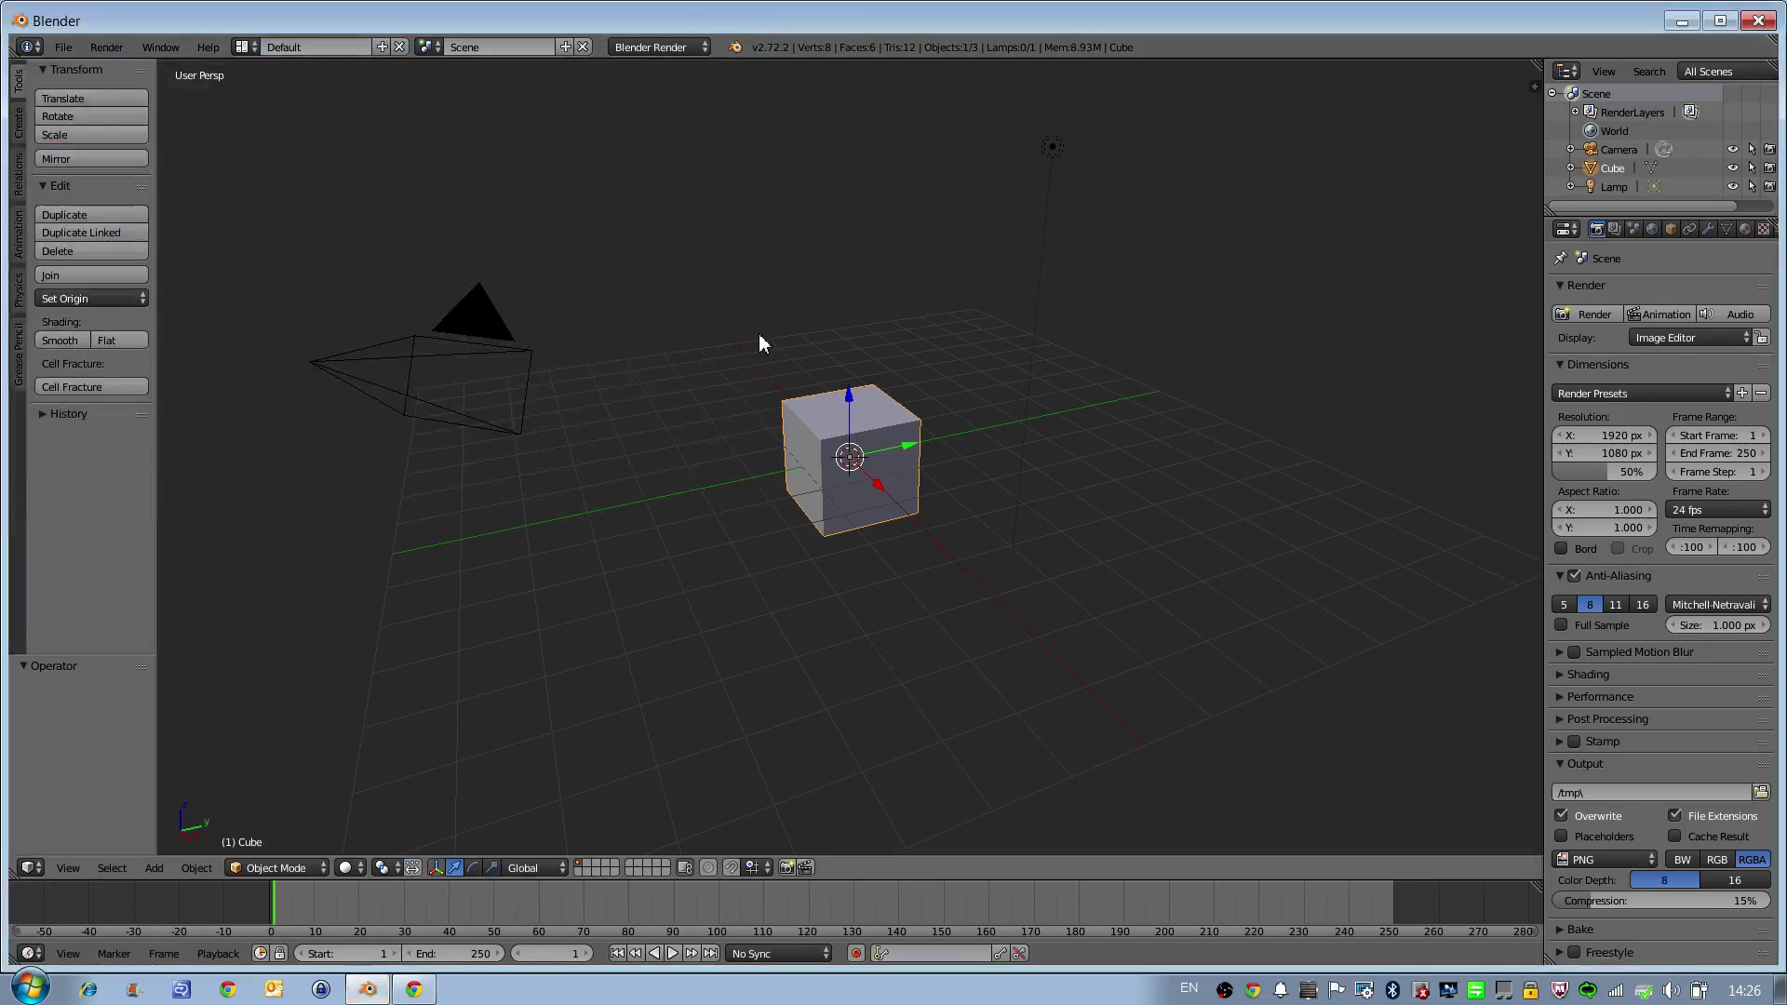
key("KP_1")
key("KP_5")
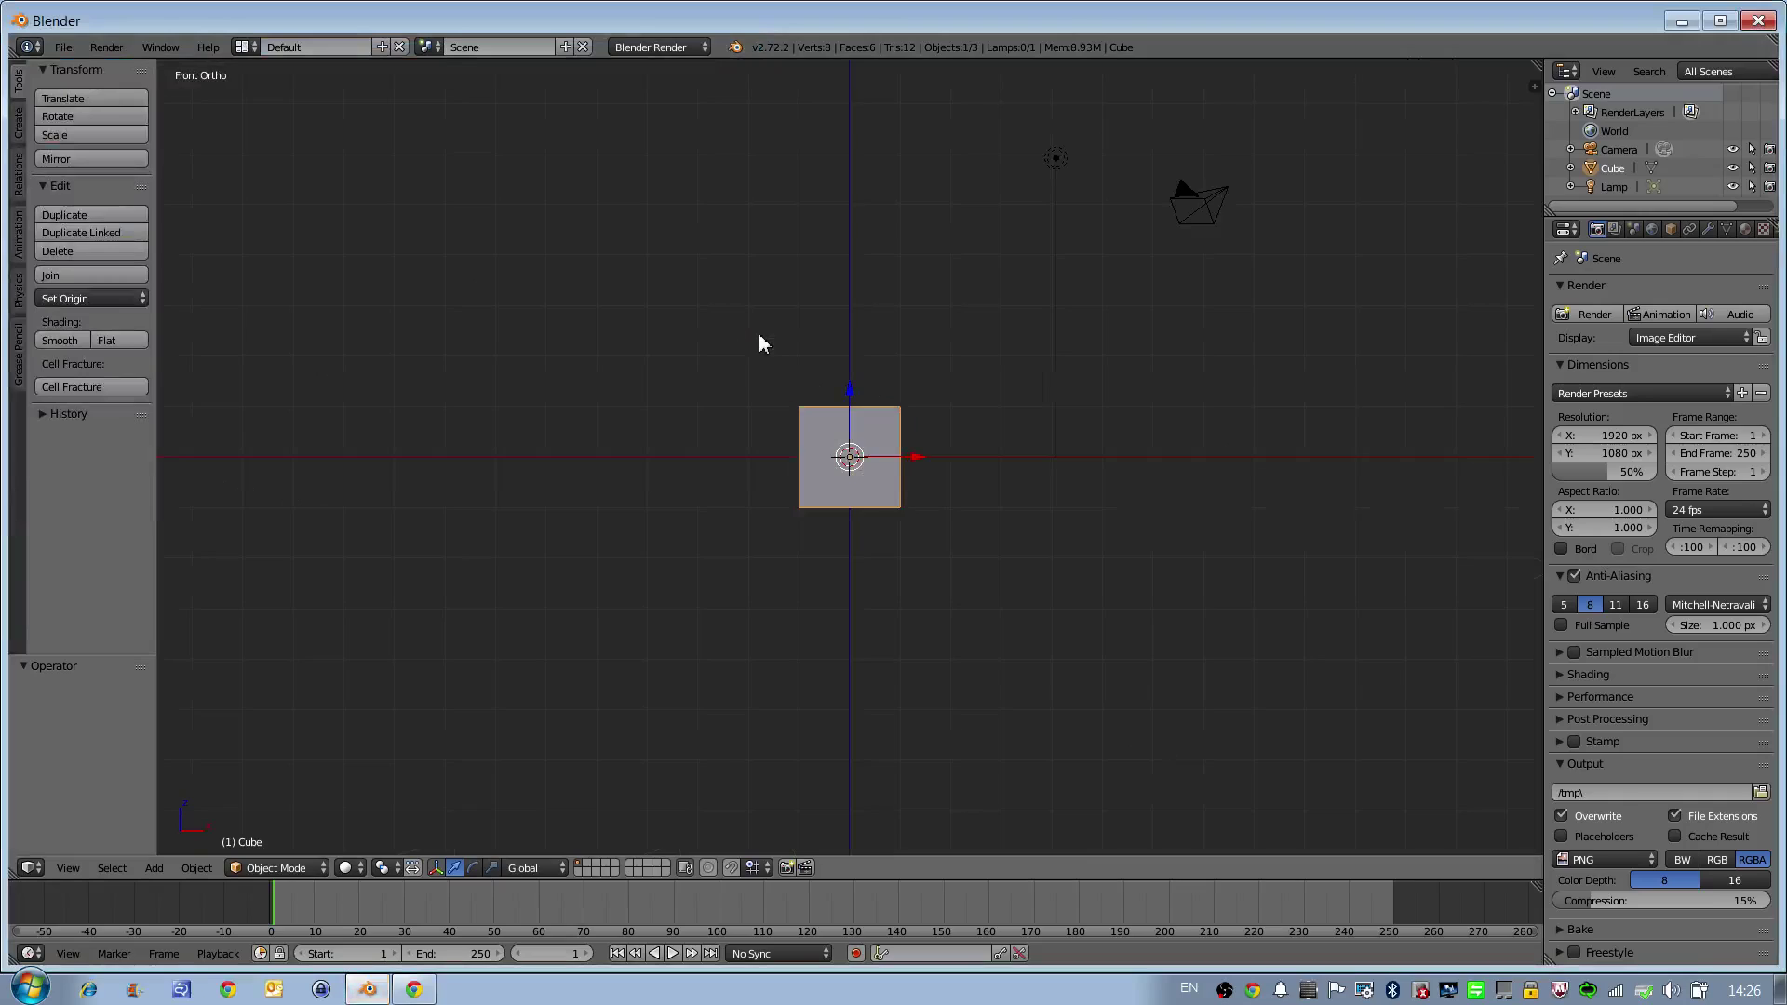
key("g")
key("z")
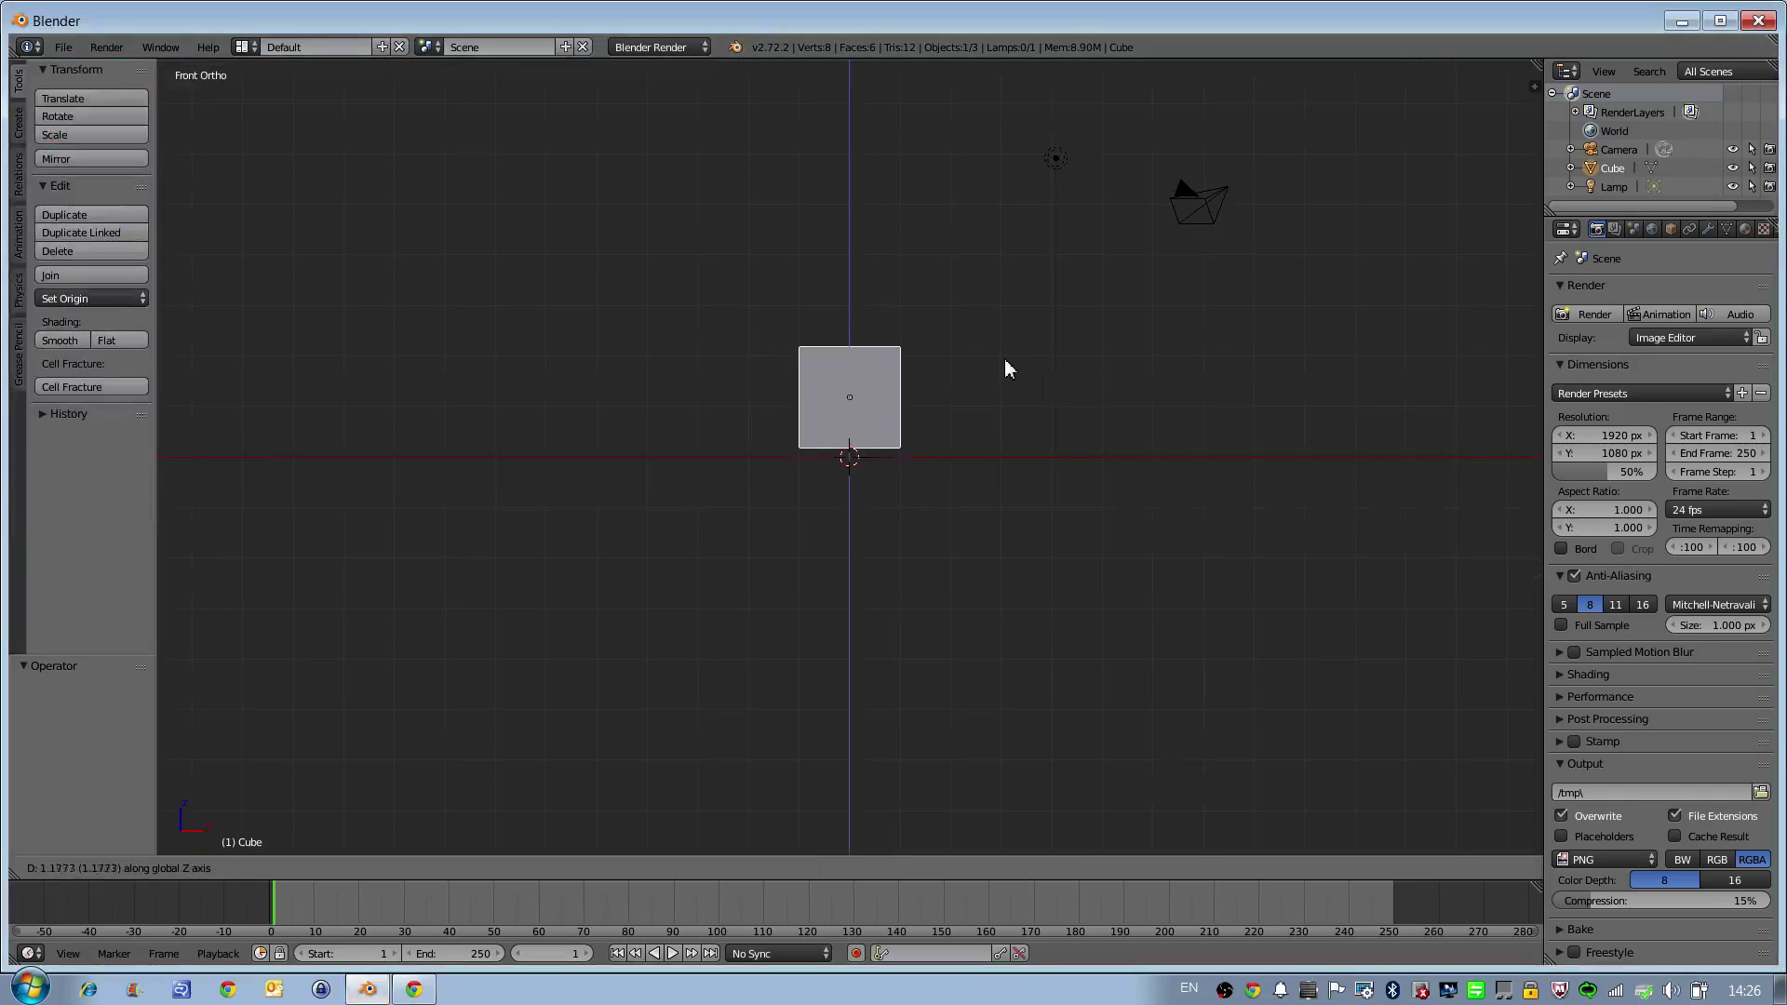
left_click(1003, 371)
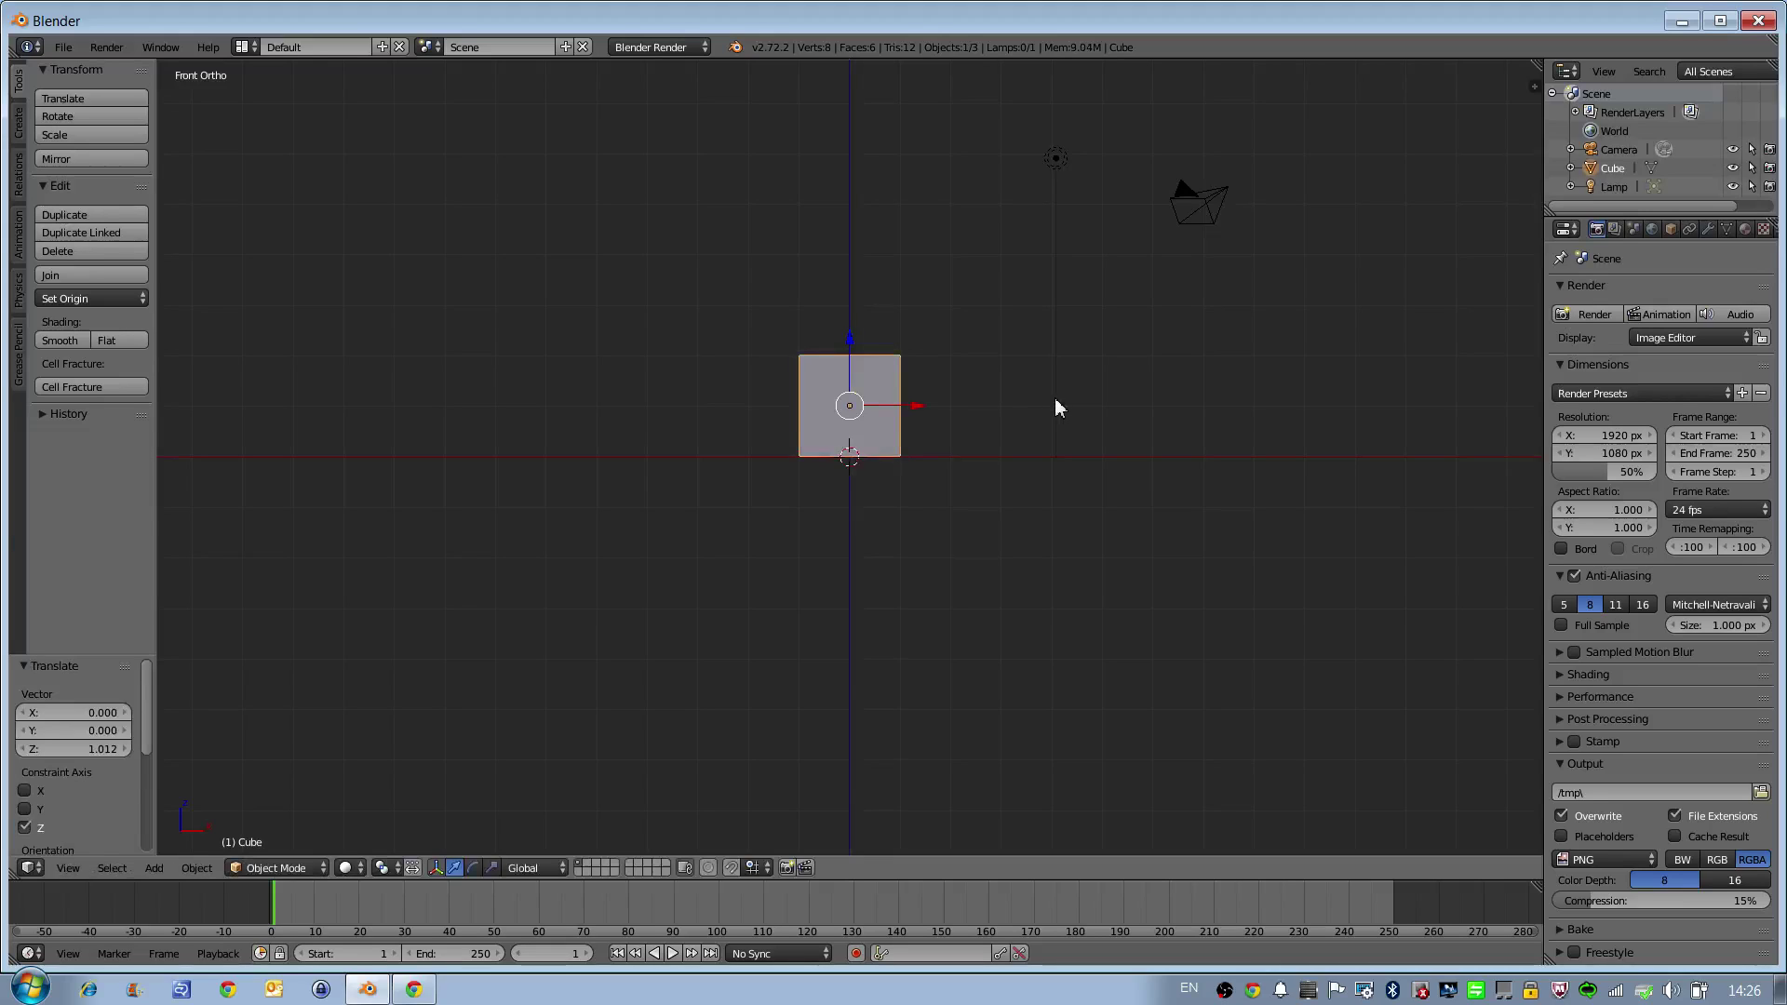
key("s")
key("x")
left_click(929, 393)
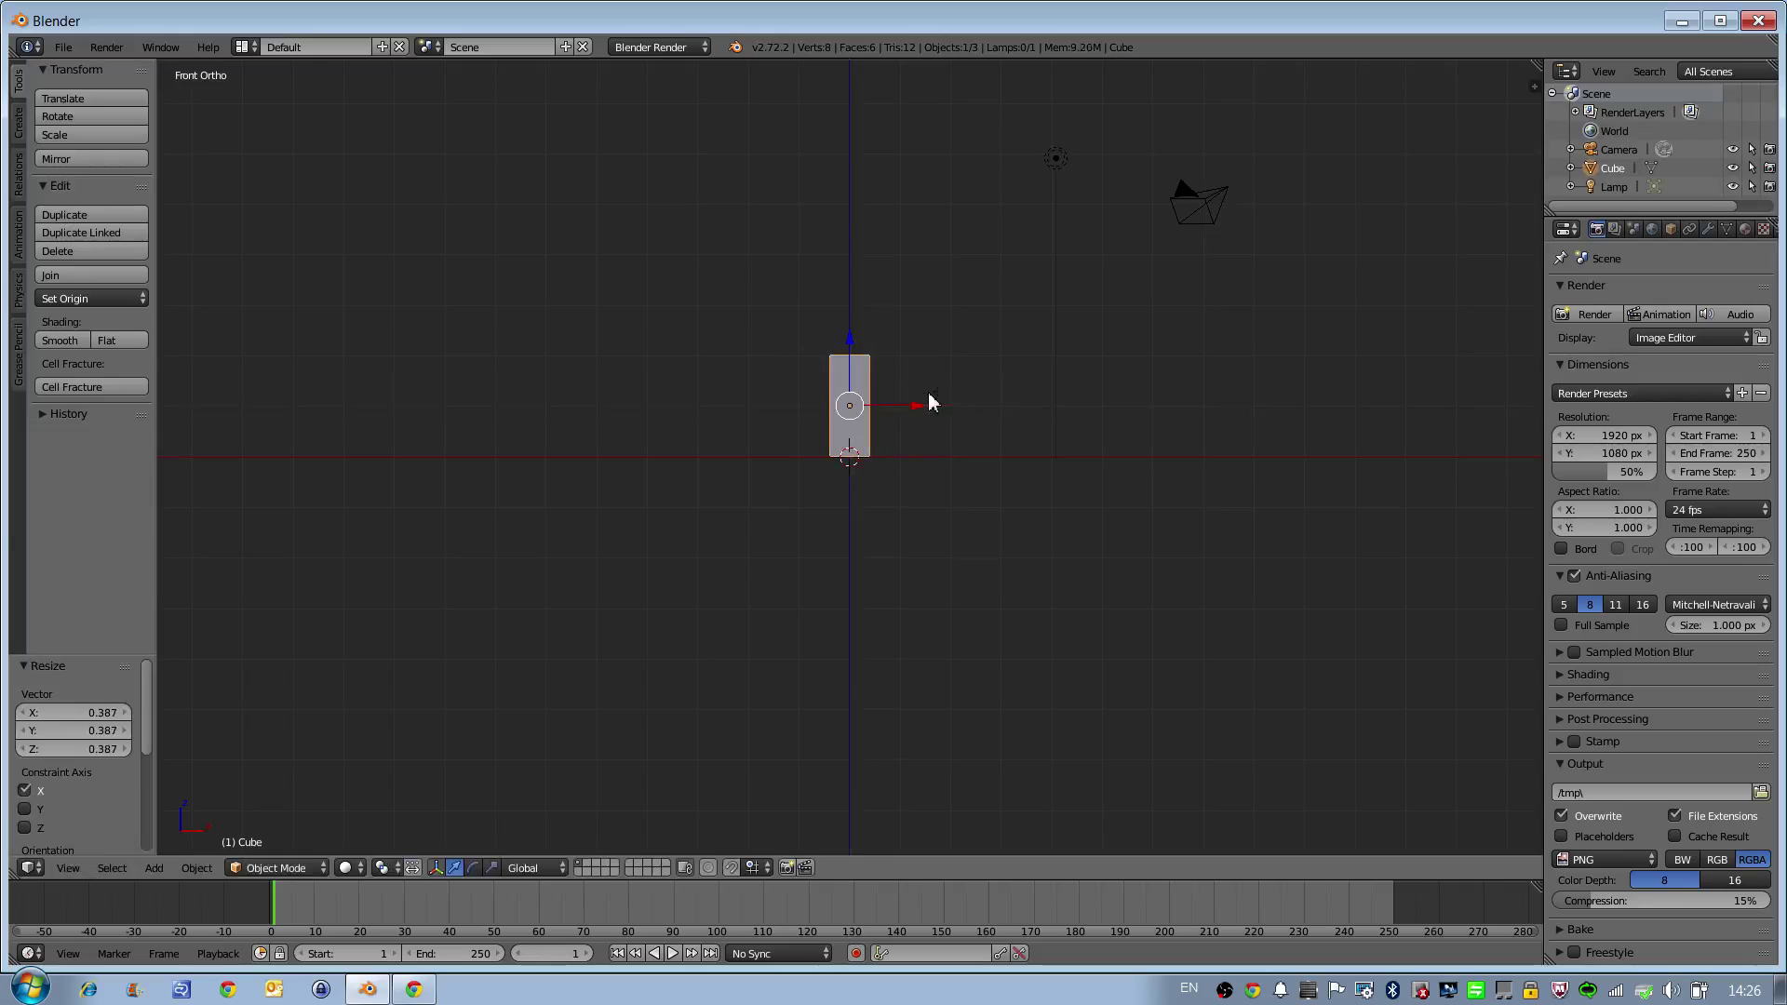
Step: Enlarge the cube about 4.8 times, rescale it to 0.752 and lower it onto the ground
key("s")
left_click(1105, 129)
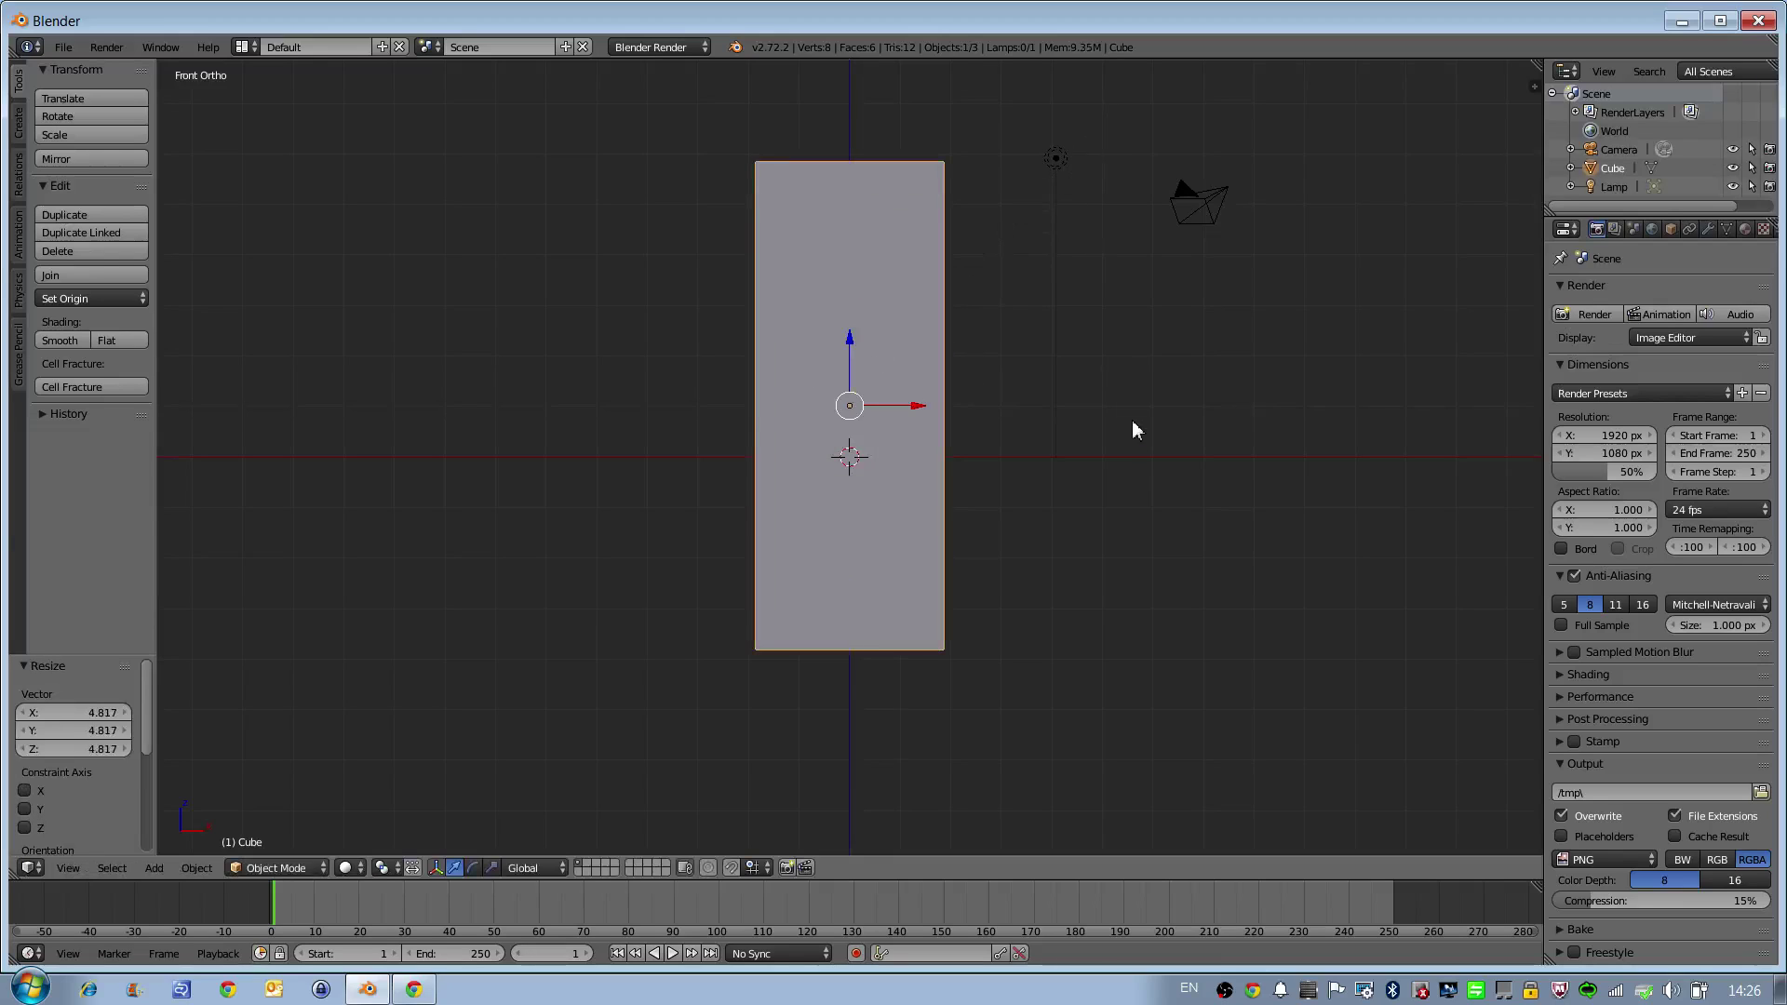
key("g")
key("z")
left_click(1139, 253)
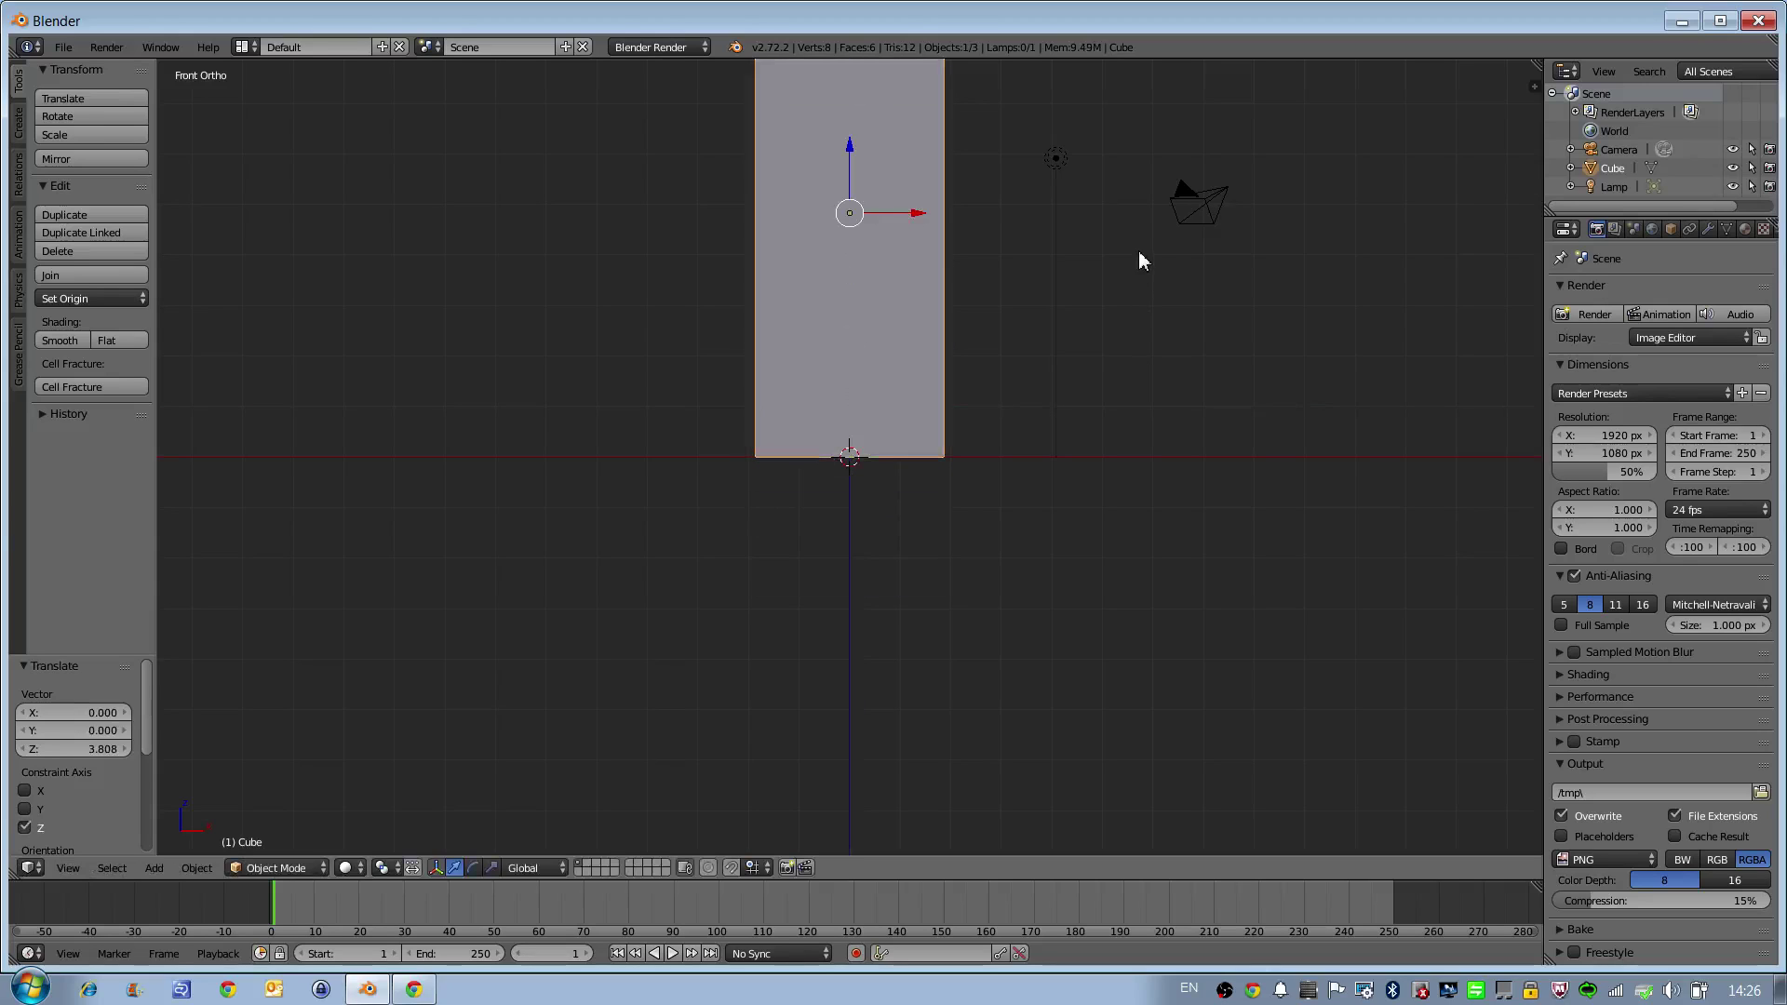
key("s")
left_click(1022, 350)
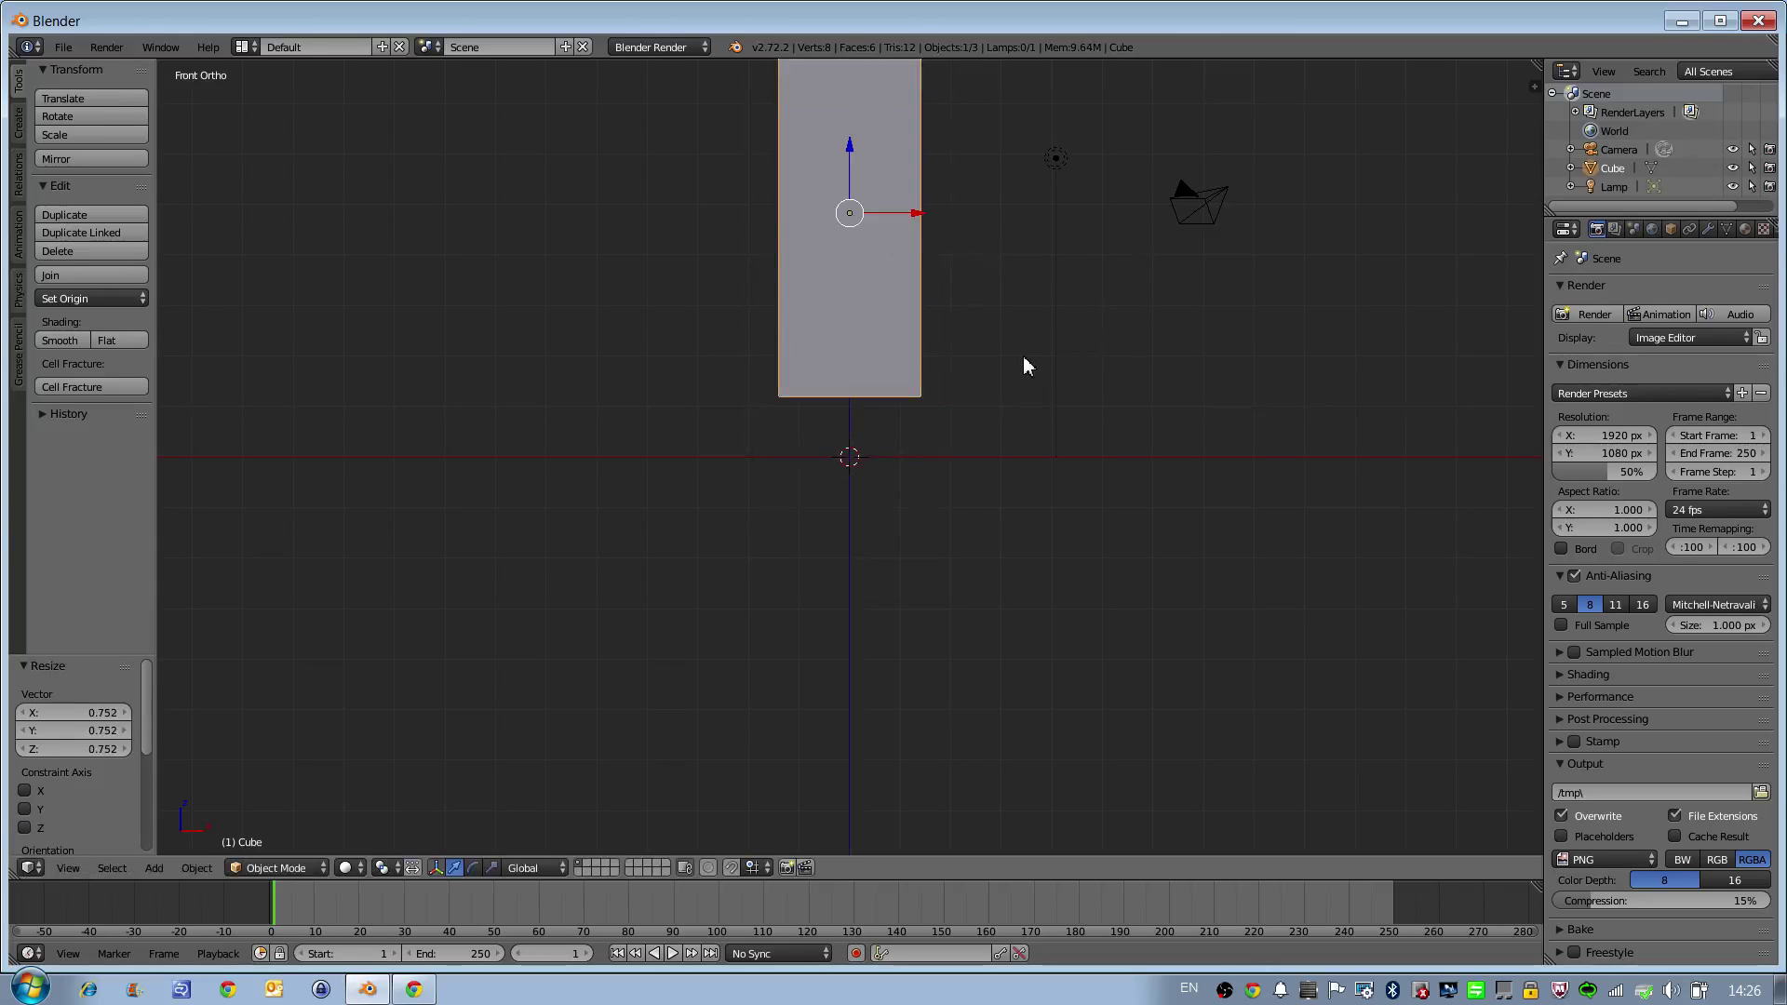
key("g")
key("z")
left_click(1020, 416)
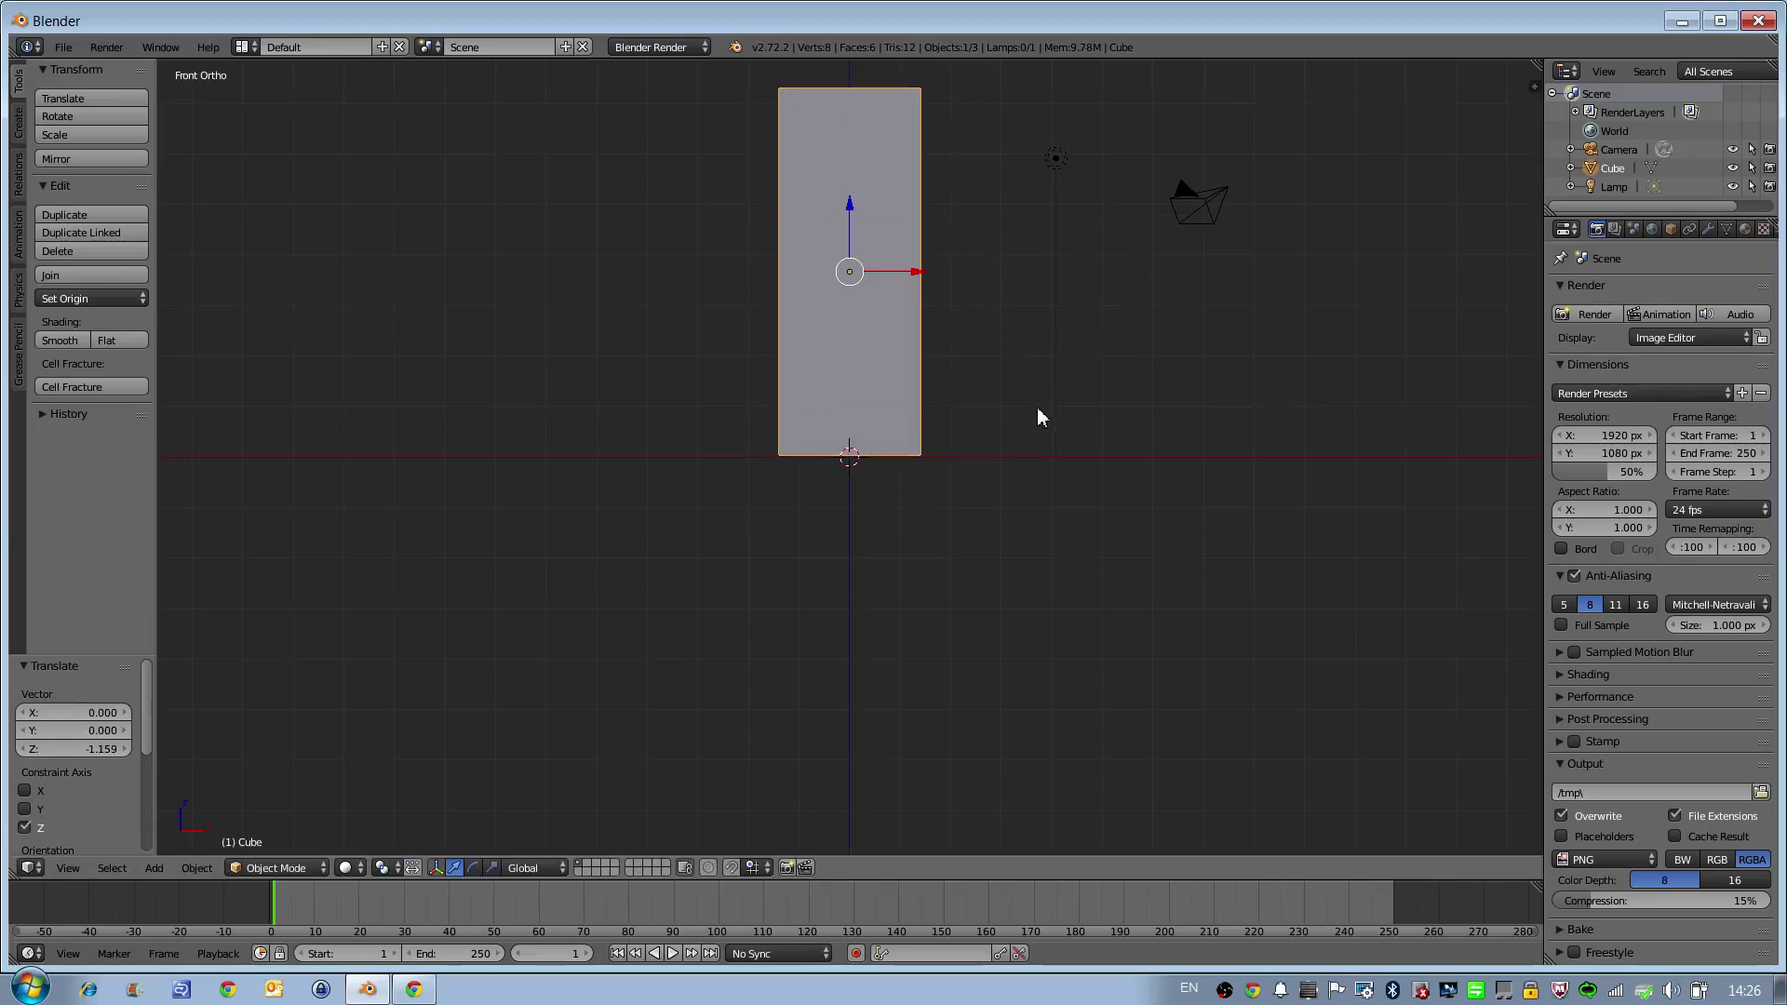
Step: From the right view, stretch the cube along Y into a wide wall
key("KP_3")
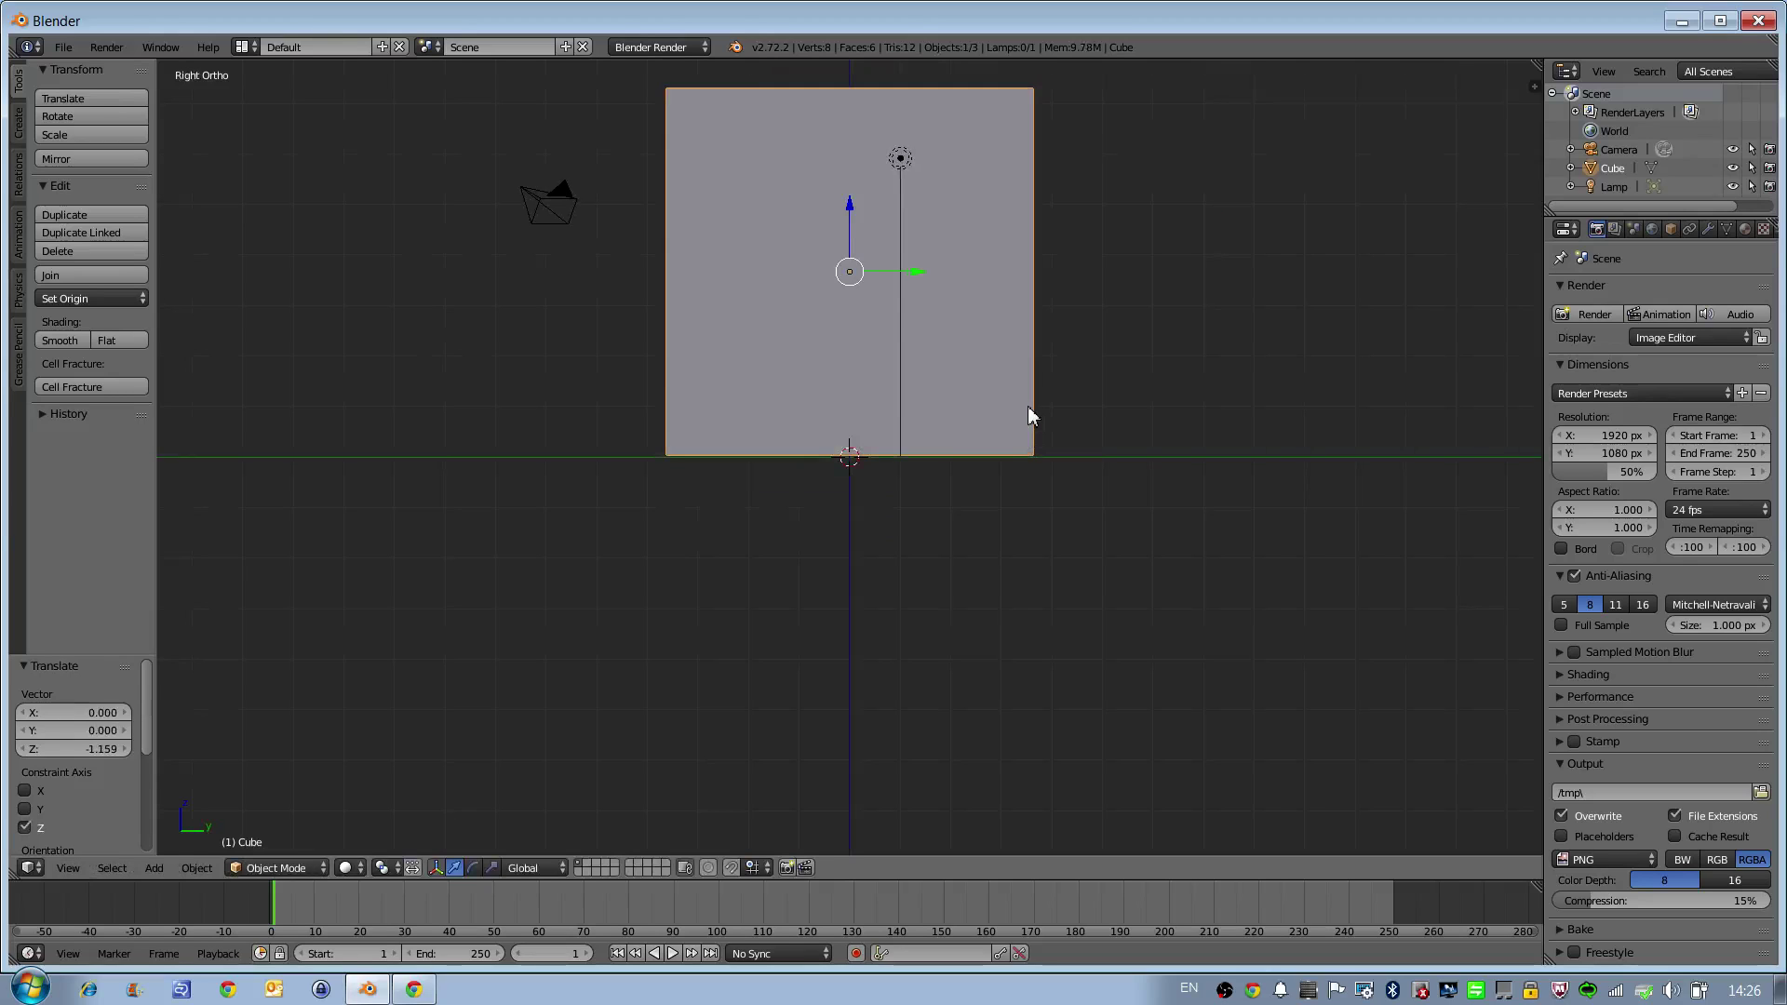
middle_click_drag(1028, 416, 1091, 468)
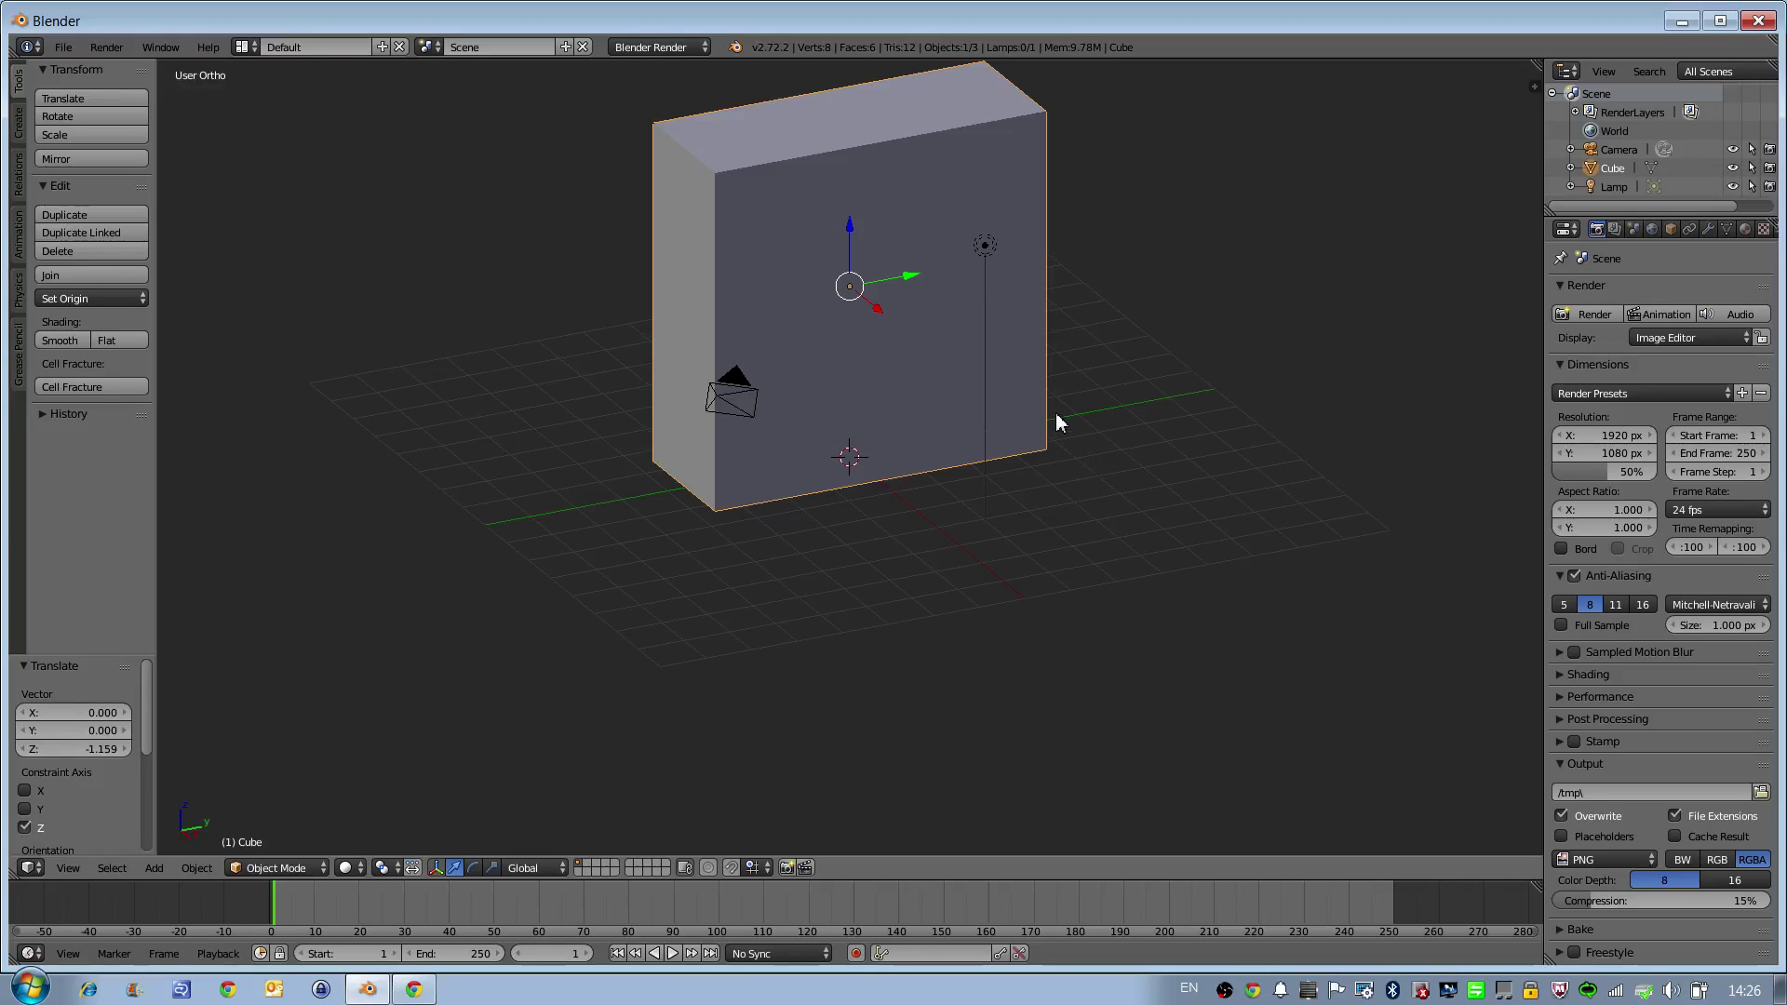
key("s")
key("x")
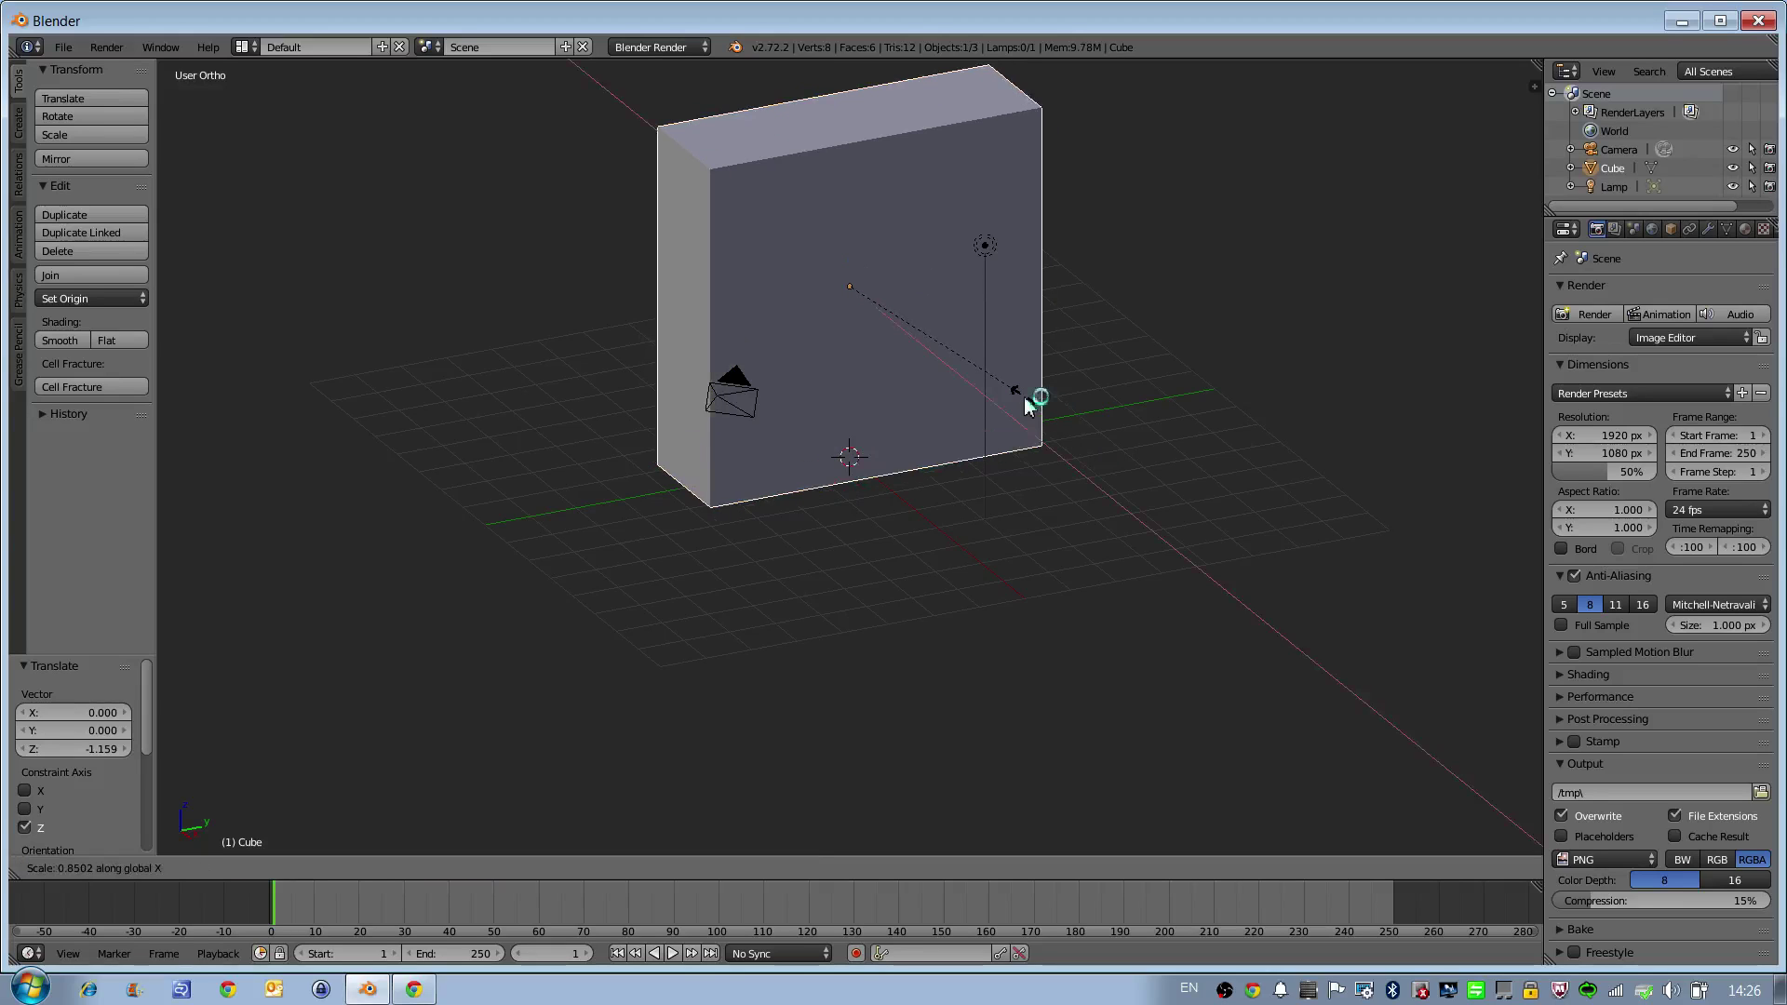
key("y")
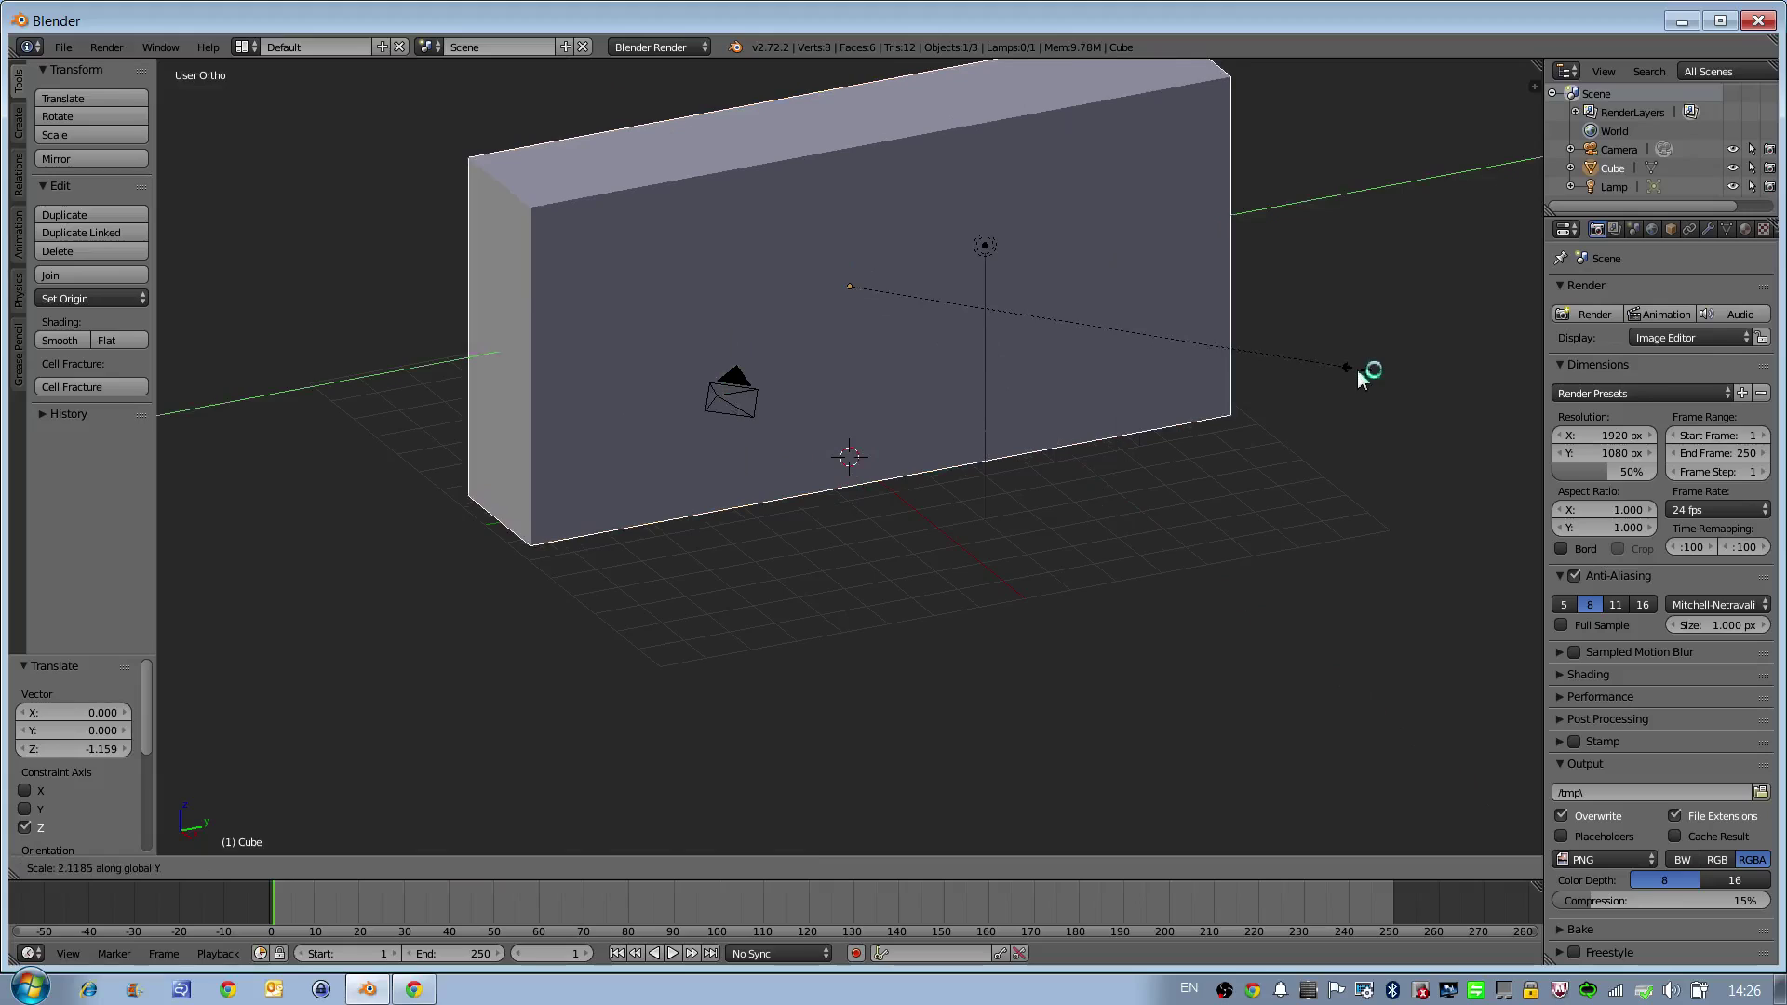
left_click(1330, 371)
Step: From the front view, thin the wall along X to 0.598 and orbit to check it
key("KP_1")
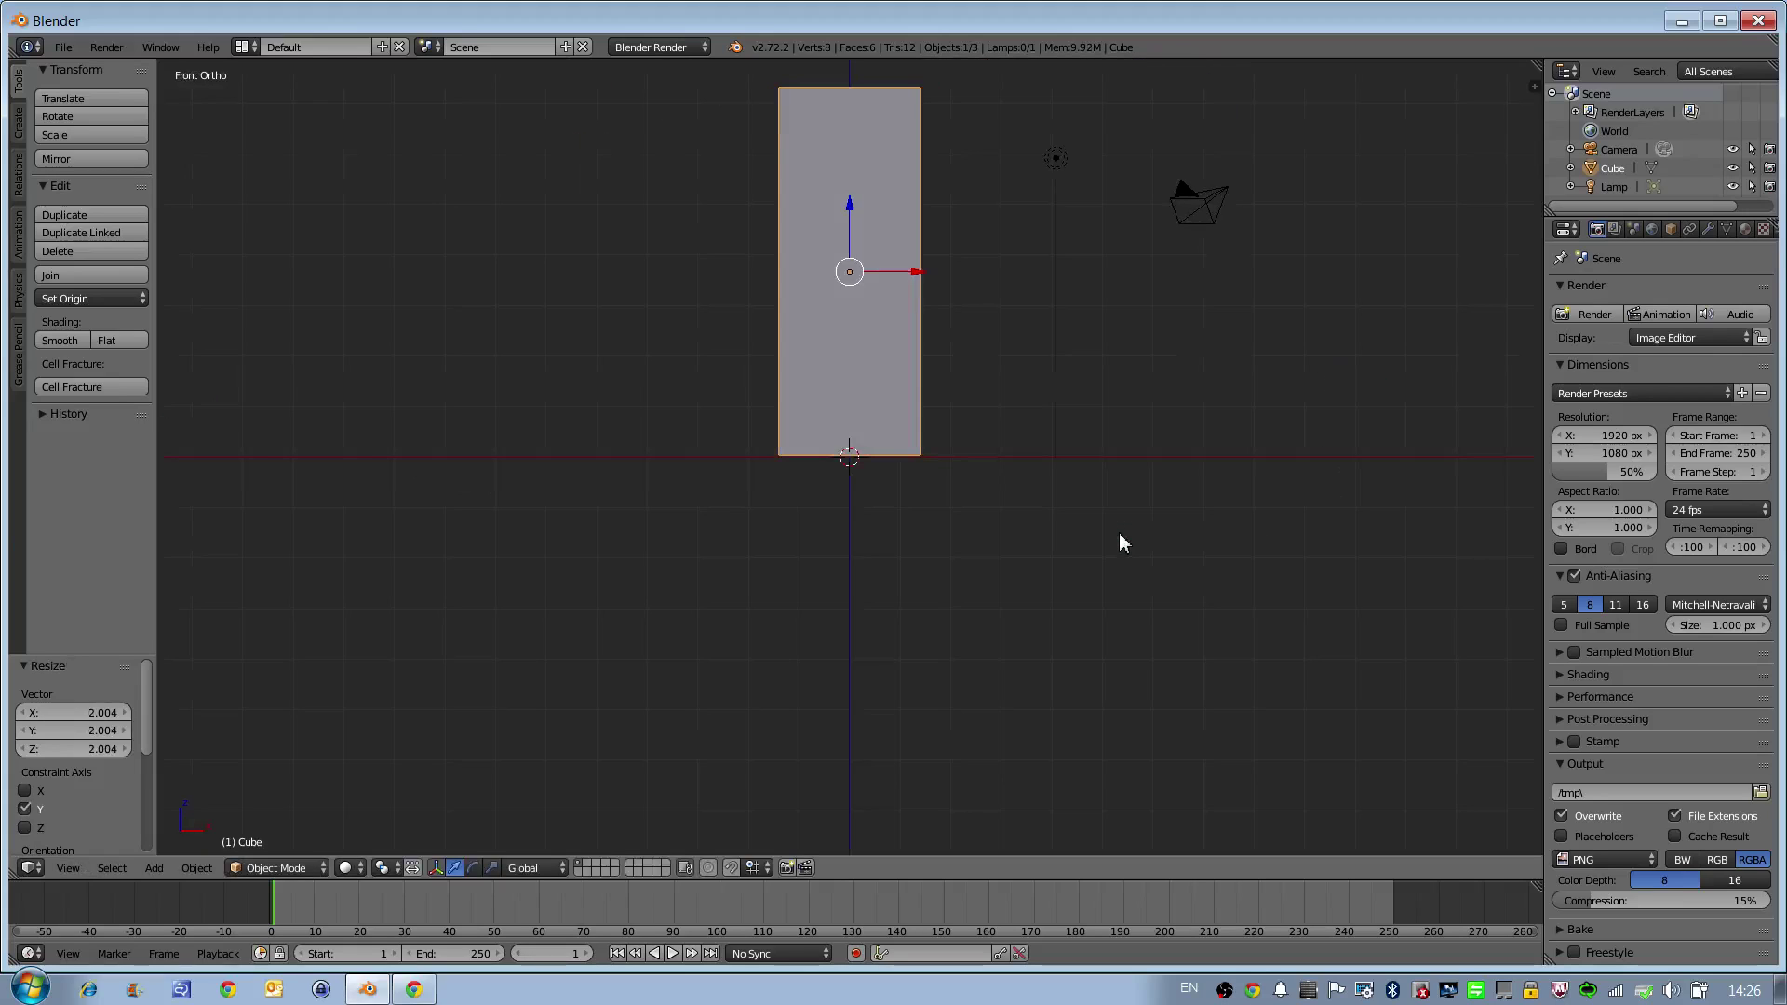
key("s")
key("y")
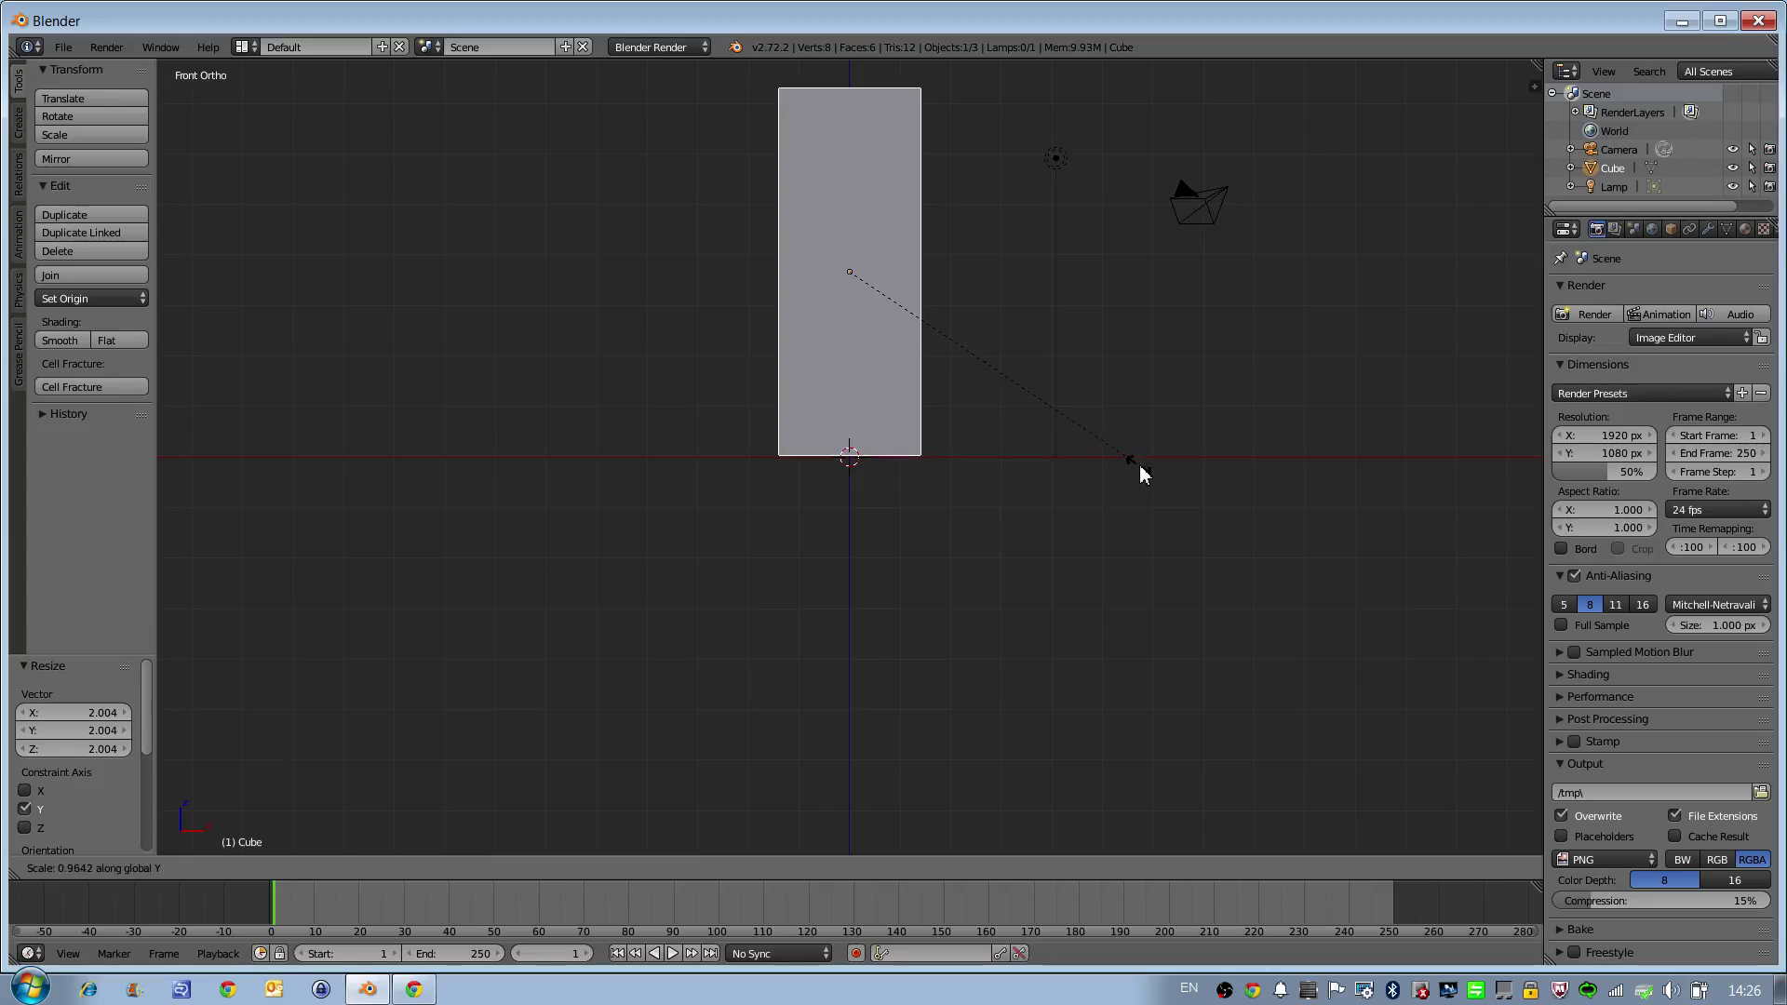
key("x")
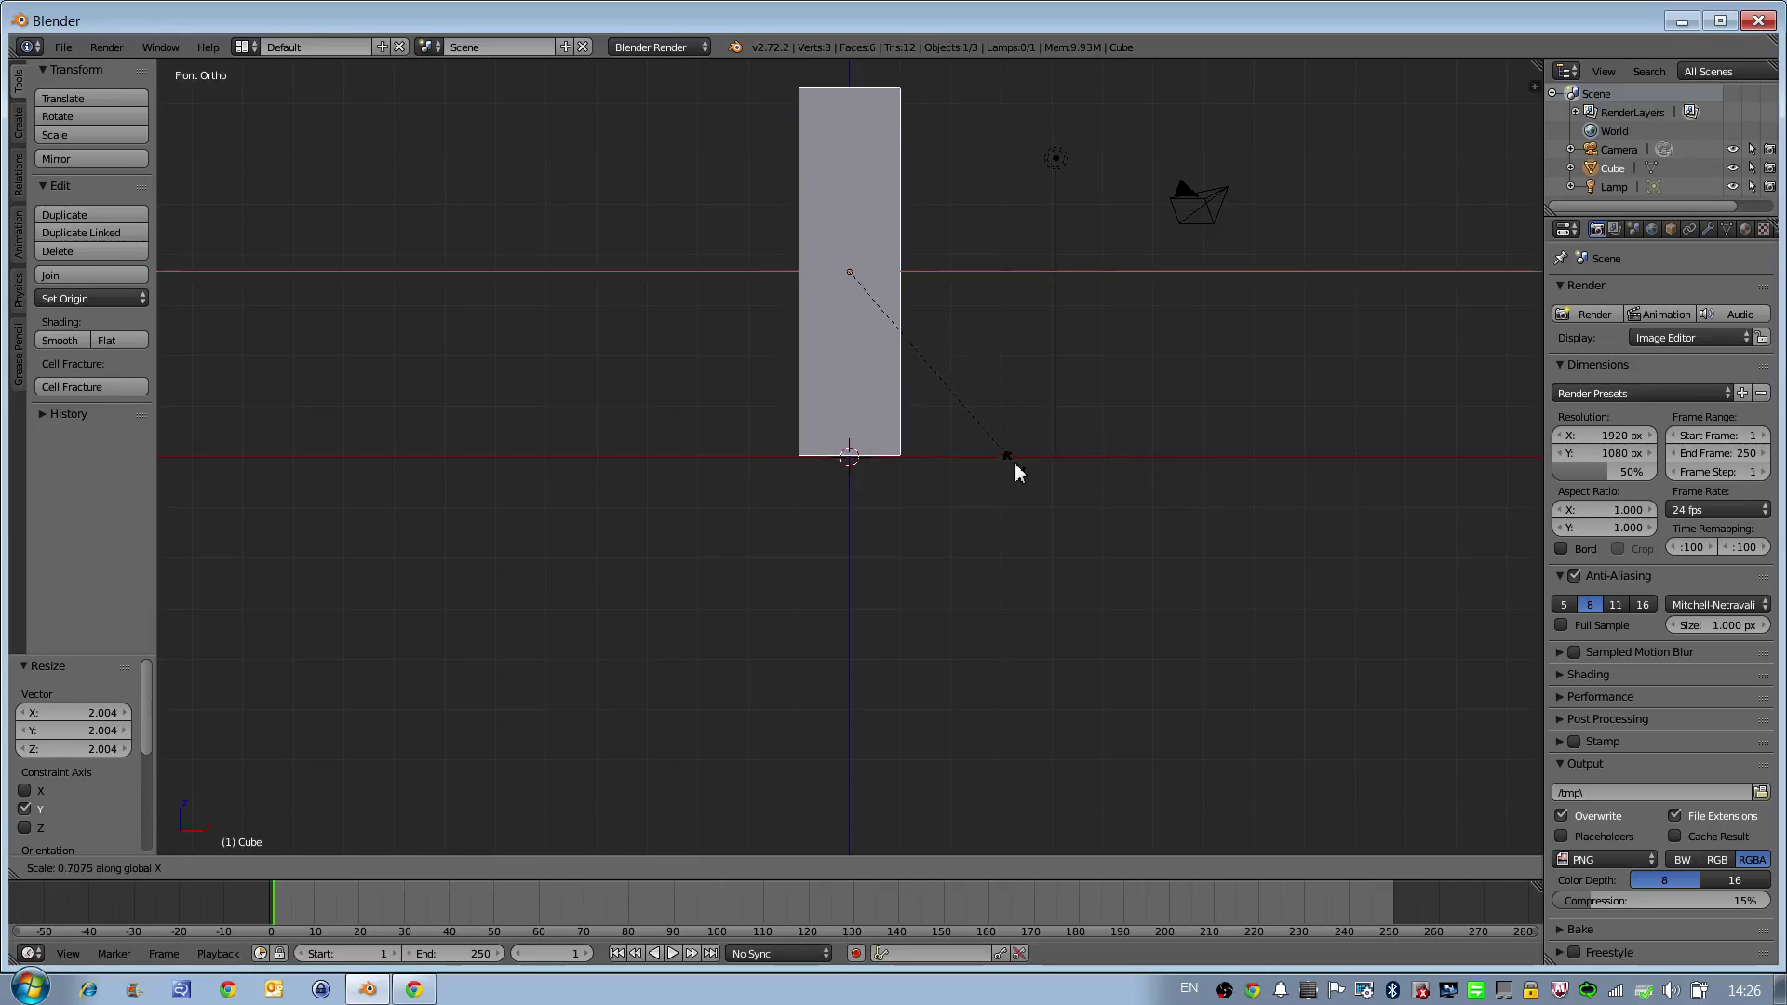
left_click(984, 449)
middle_click_drag(929, 456, 792, 531)
Step: Add a plane and scale it up into a large ground floor under the wall
left_click(157, 868)
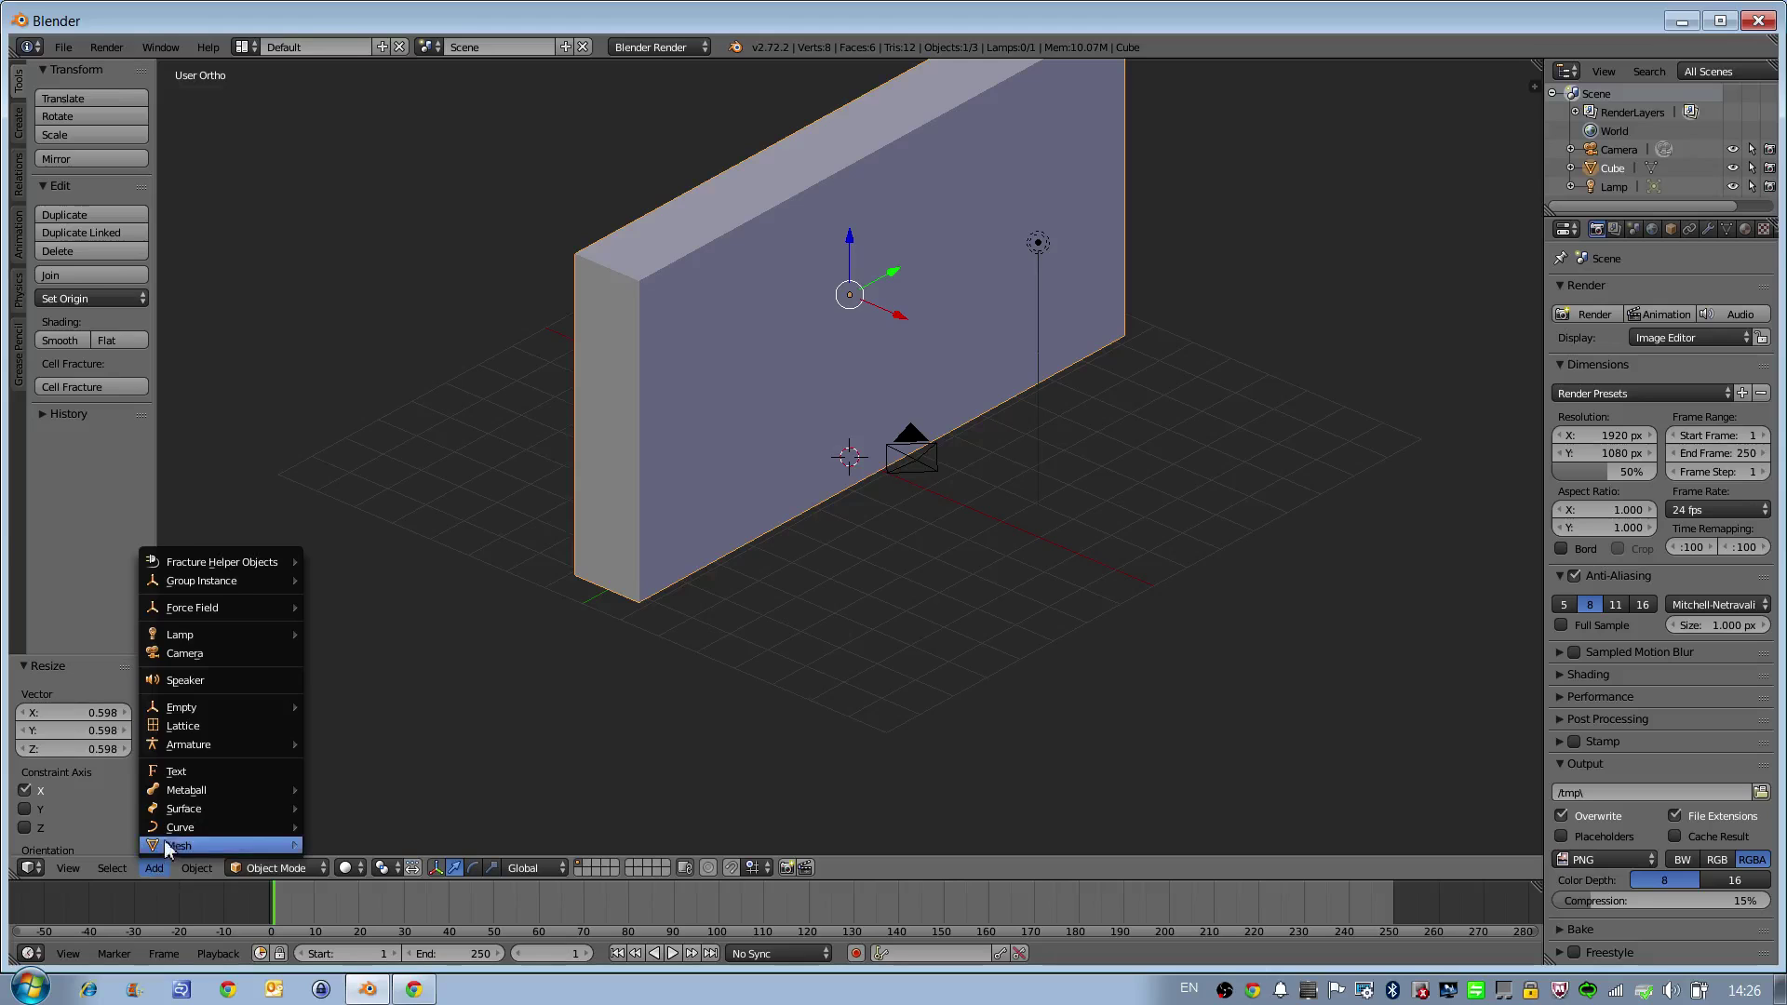
mouse_move(187, 846)
left_click(383, 480)
key("s")
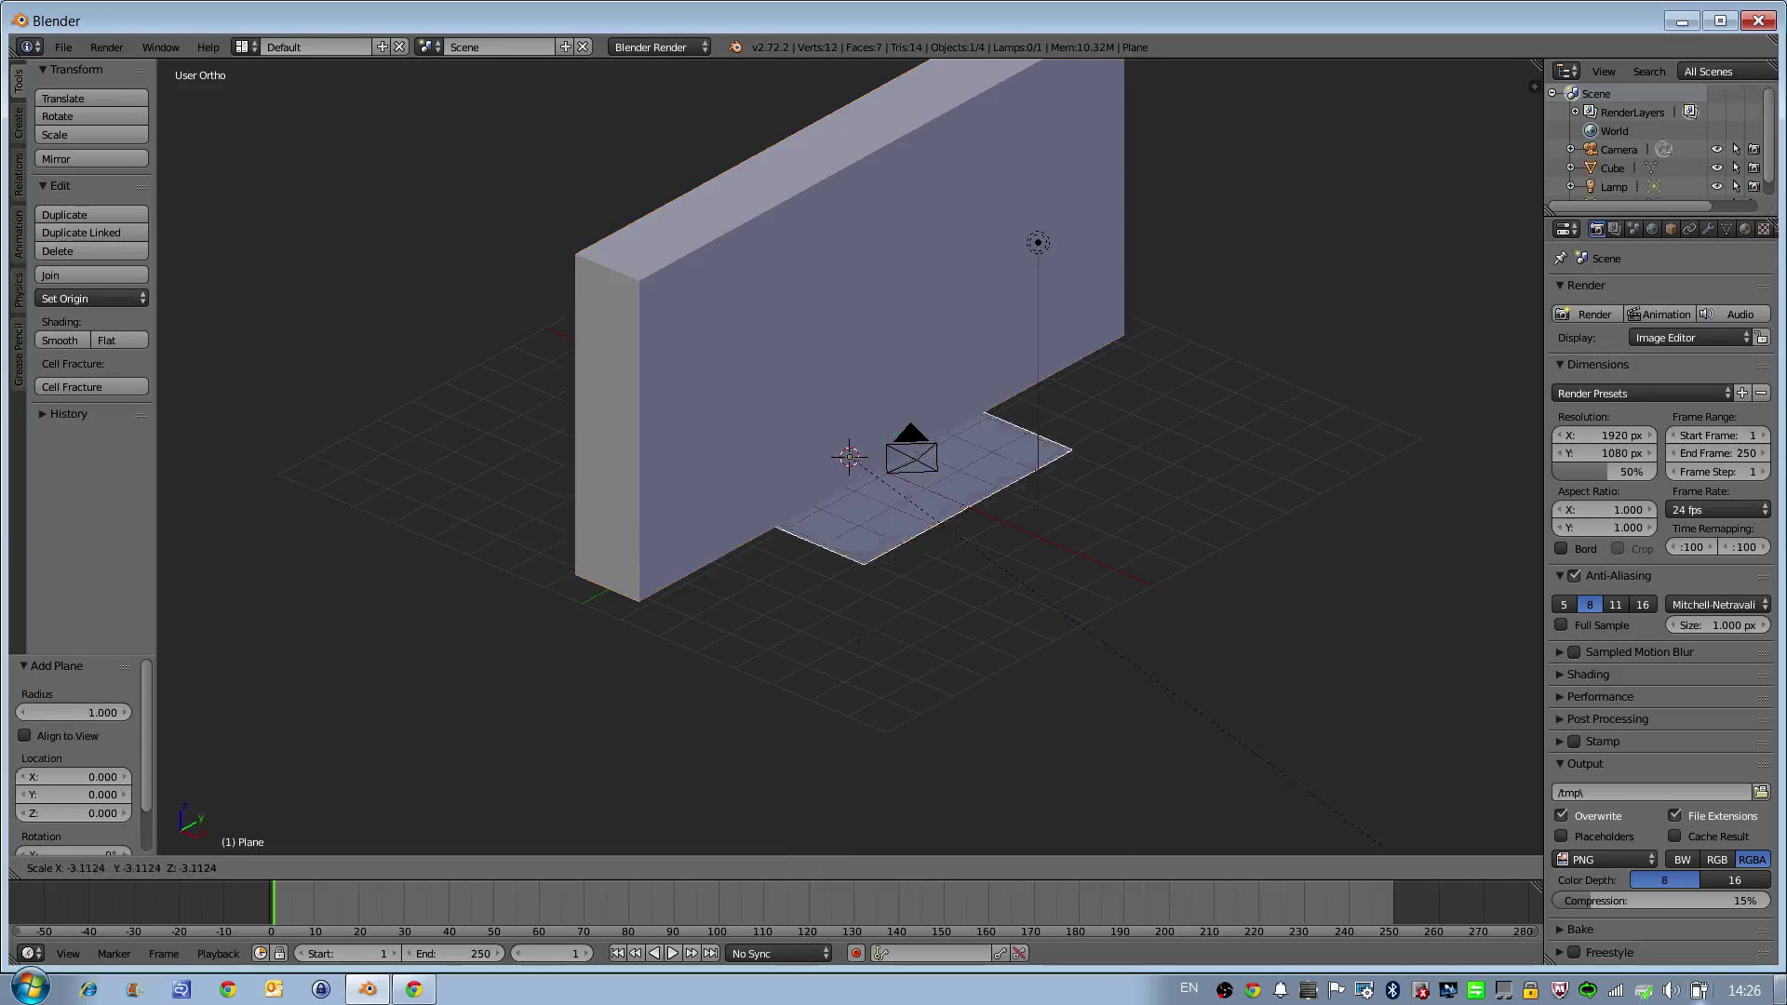
left_click(450, 770)
scroll(559, 326, "down", 3)
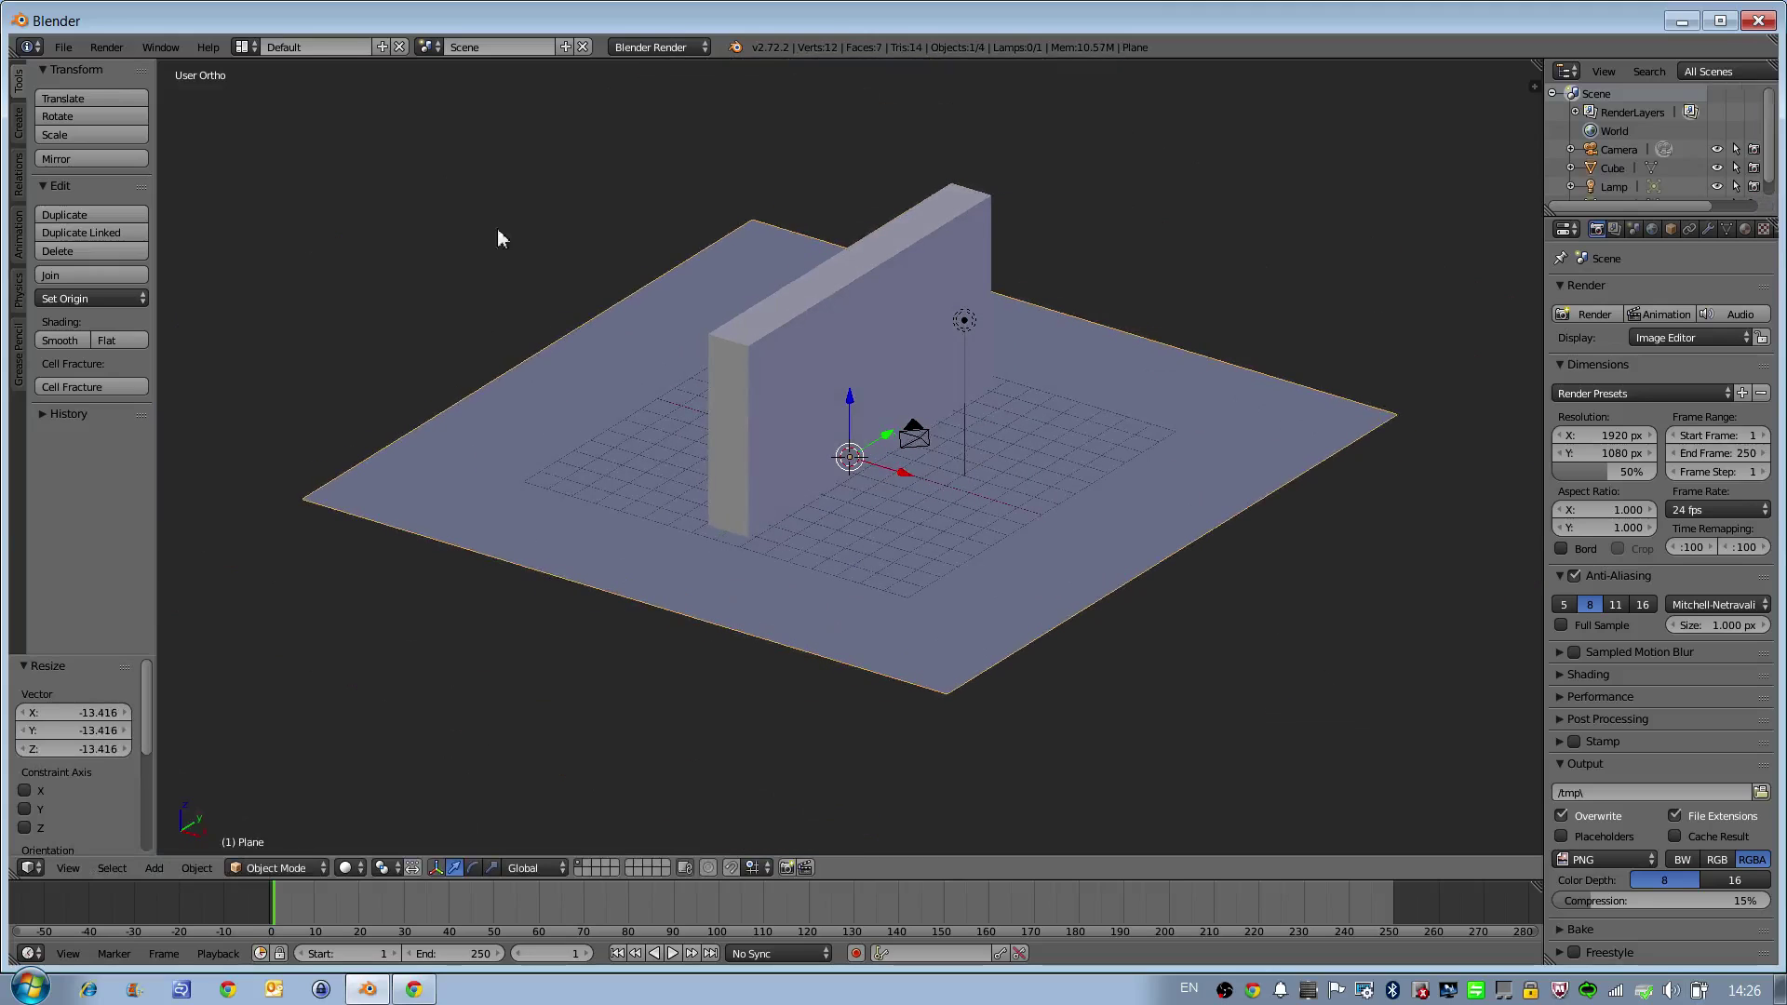
Step: Switch the render engine to Cycles and make the ground plane a passive rigid body
left_click(660, 47)
left_click(665, 111)
middle_click_drag(842, 383, 618, 331)
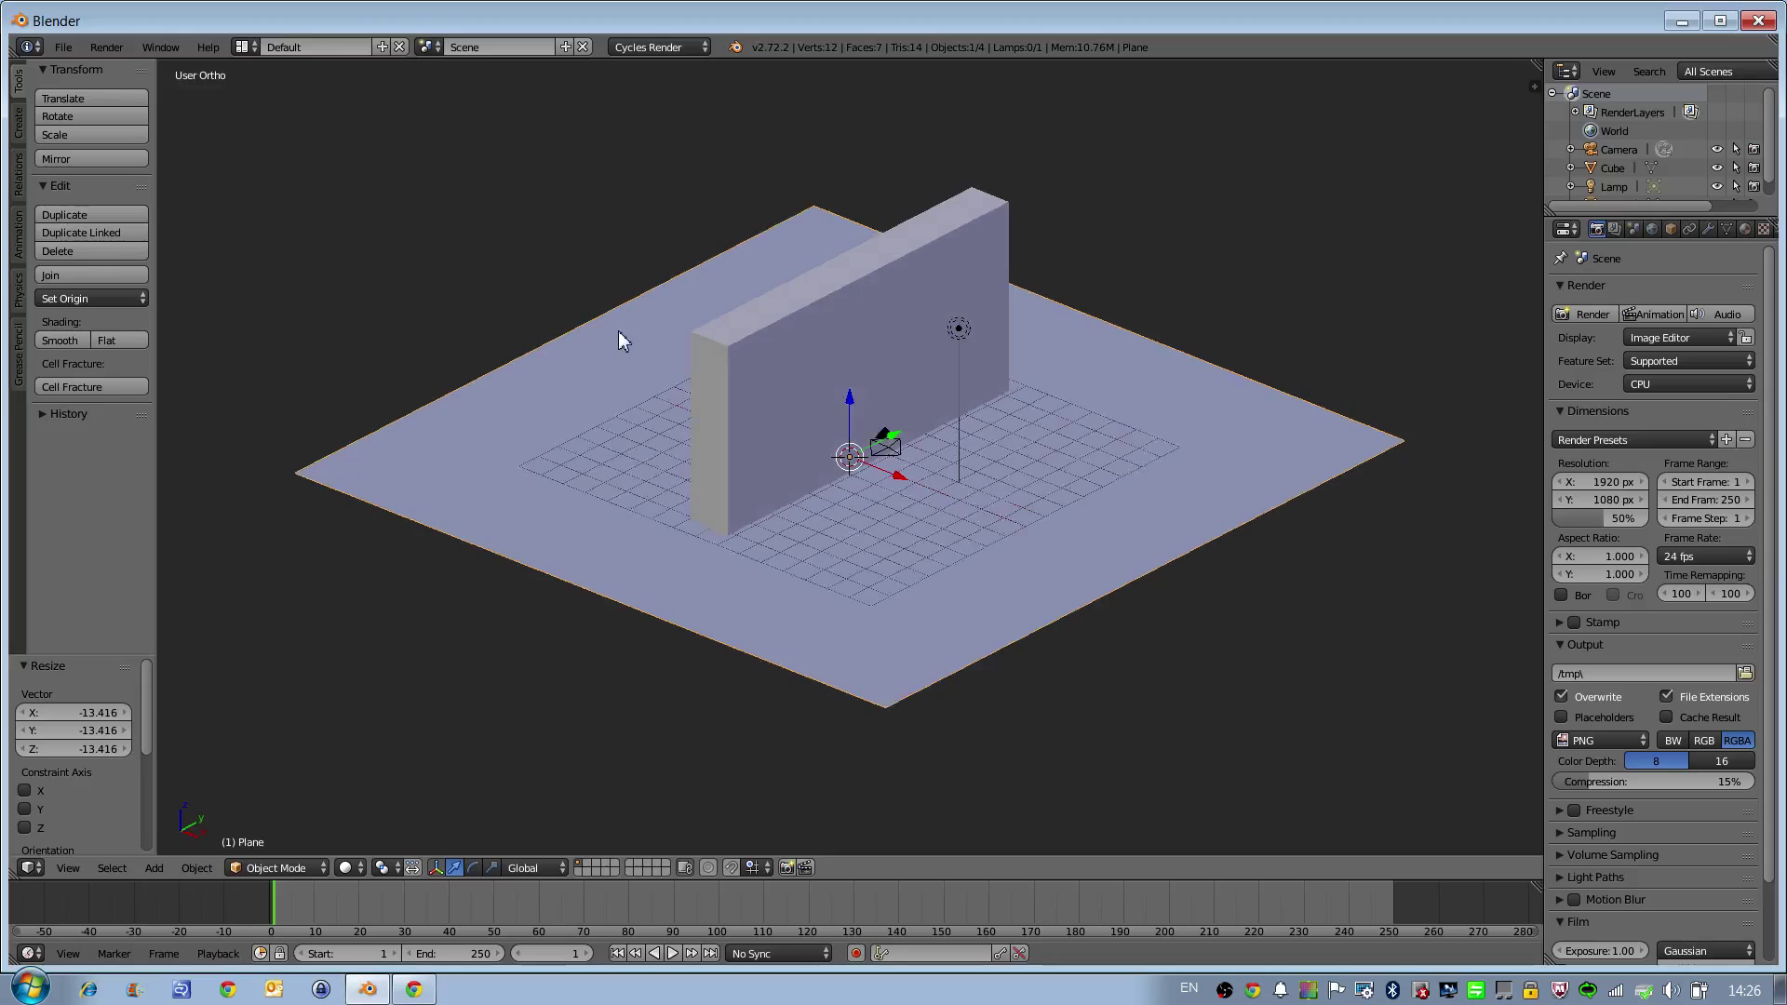
left_click(18, 294)
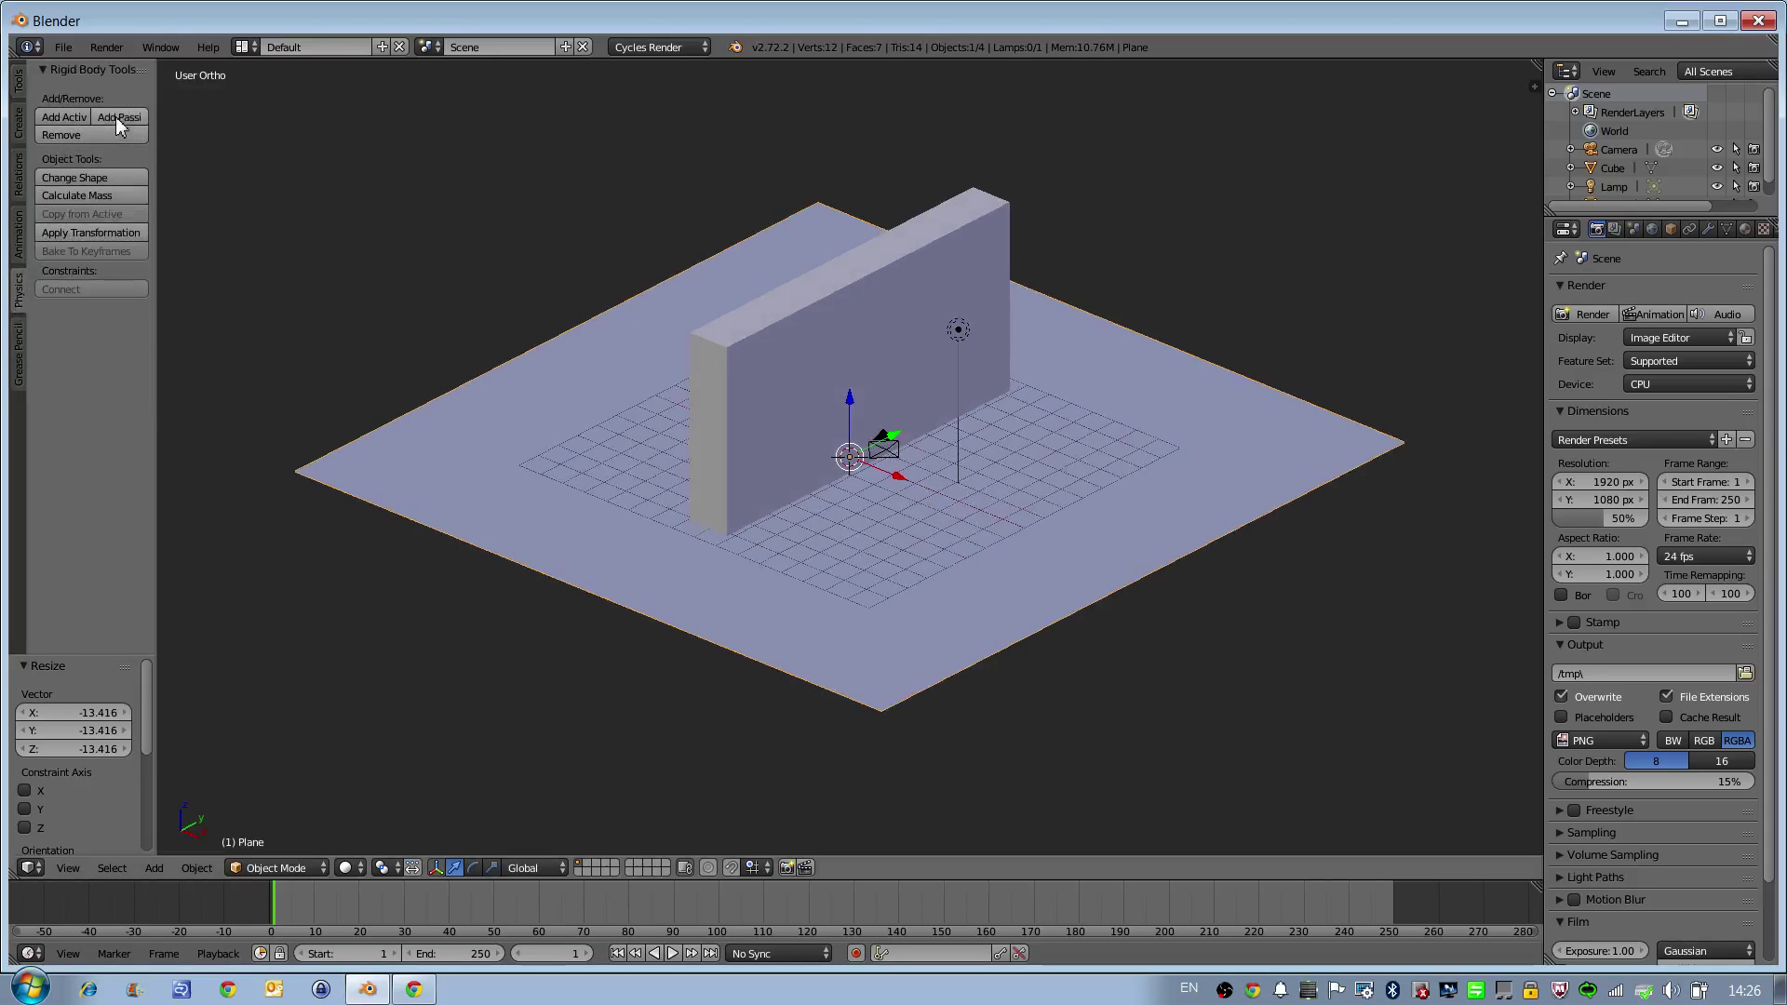
left_click(117, 116)
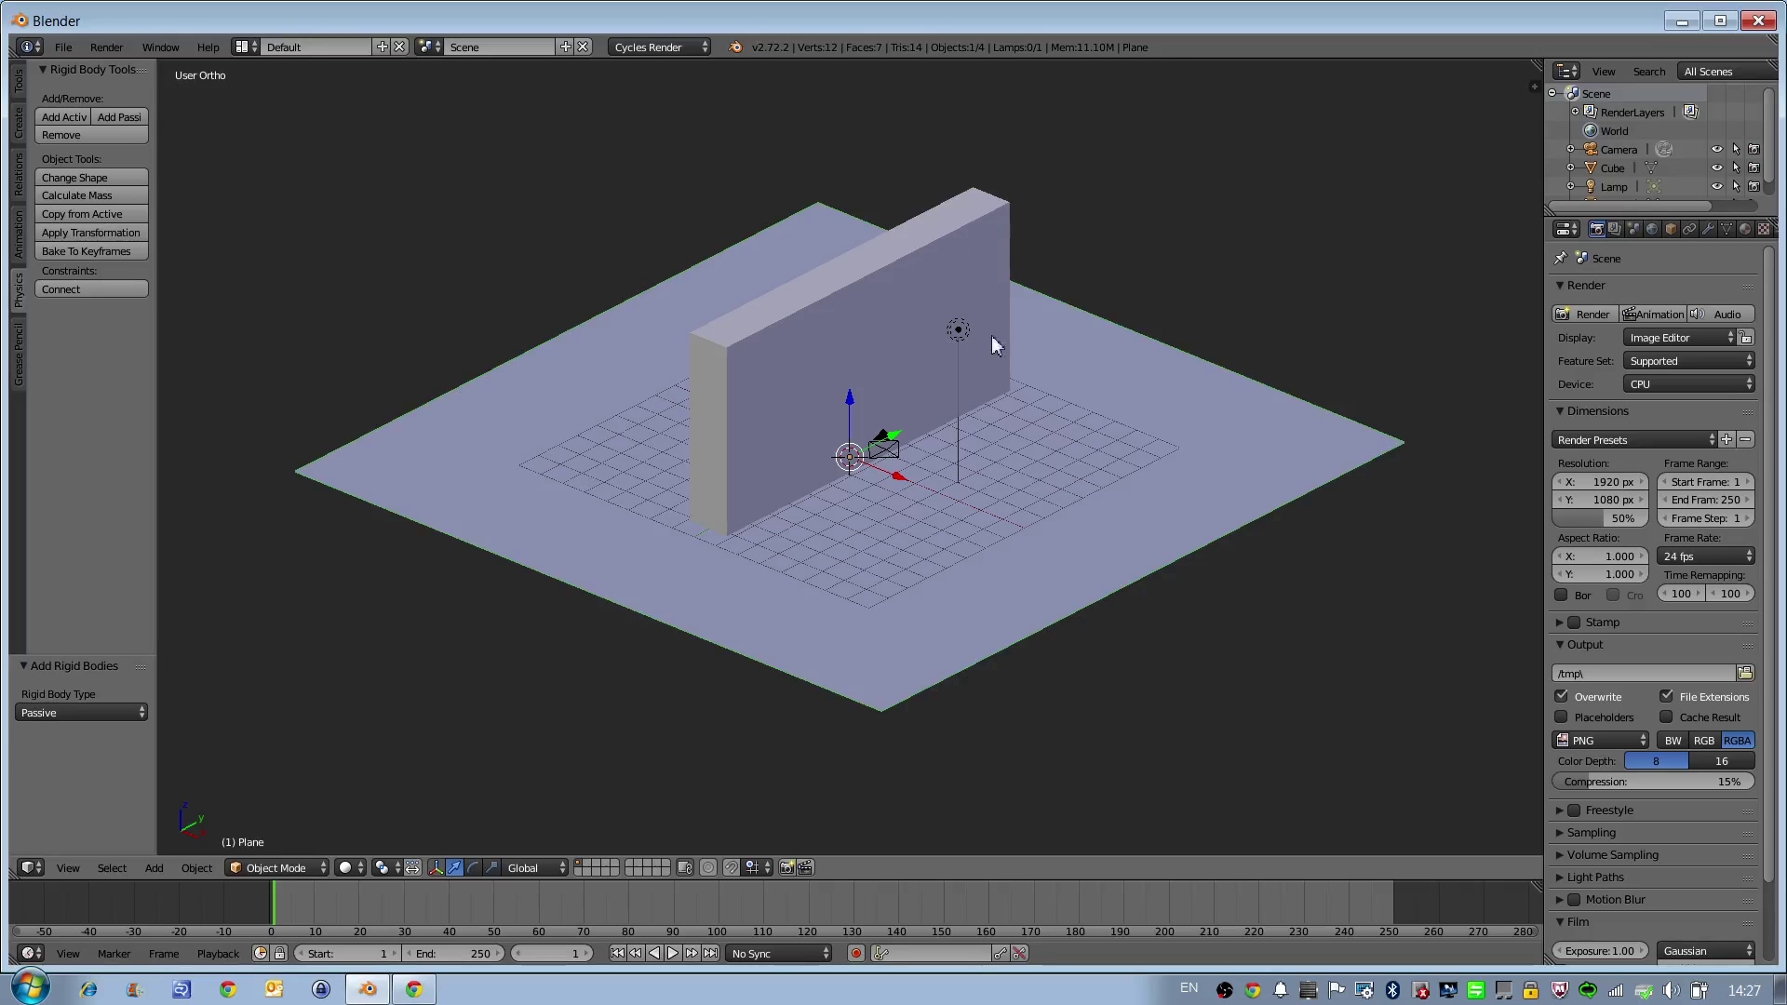
Step: Add a new plane, move it up and right of the wall, and rotate it upright to about -85°
middle_click_drag(1014, 355, 979, 376)
key("KP_1")
key("KP_3")
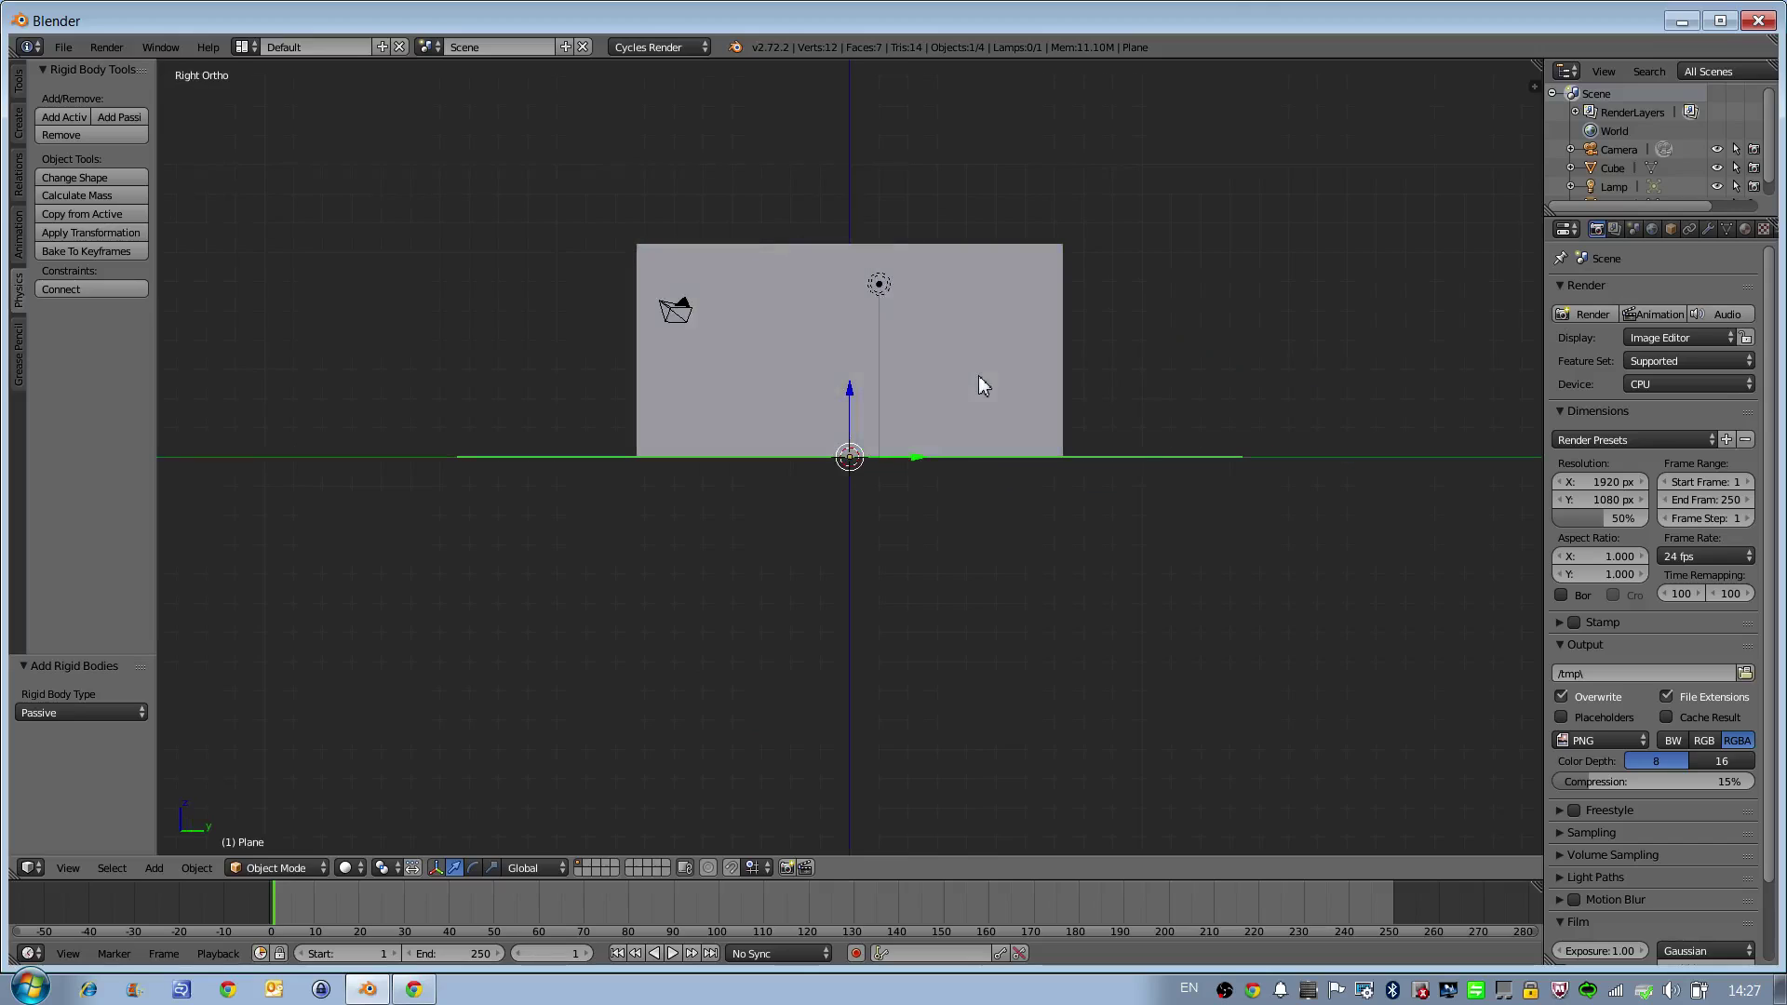
left_click(154, 867)
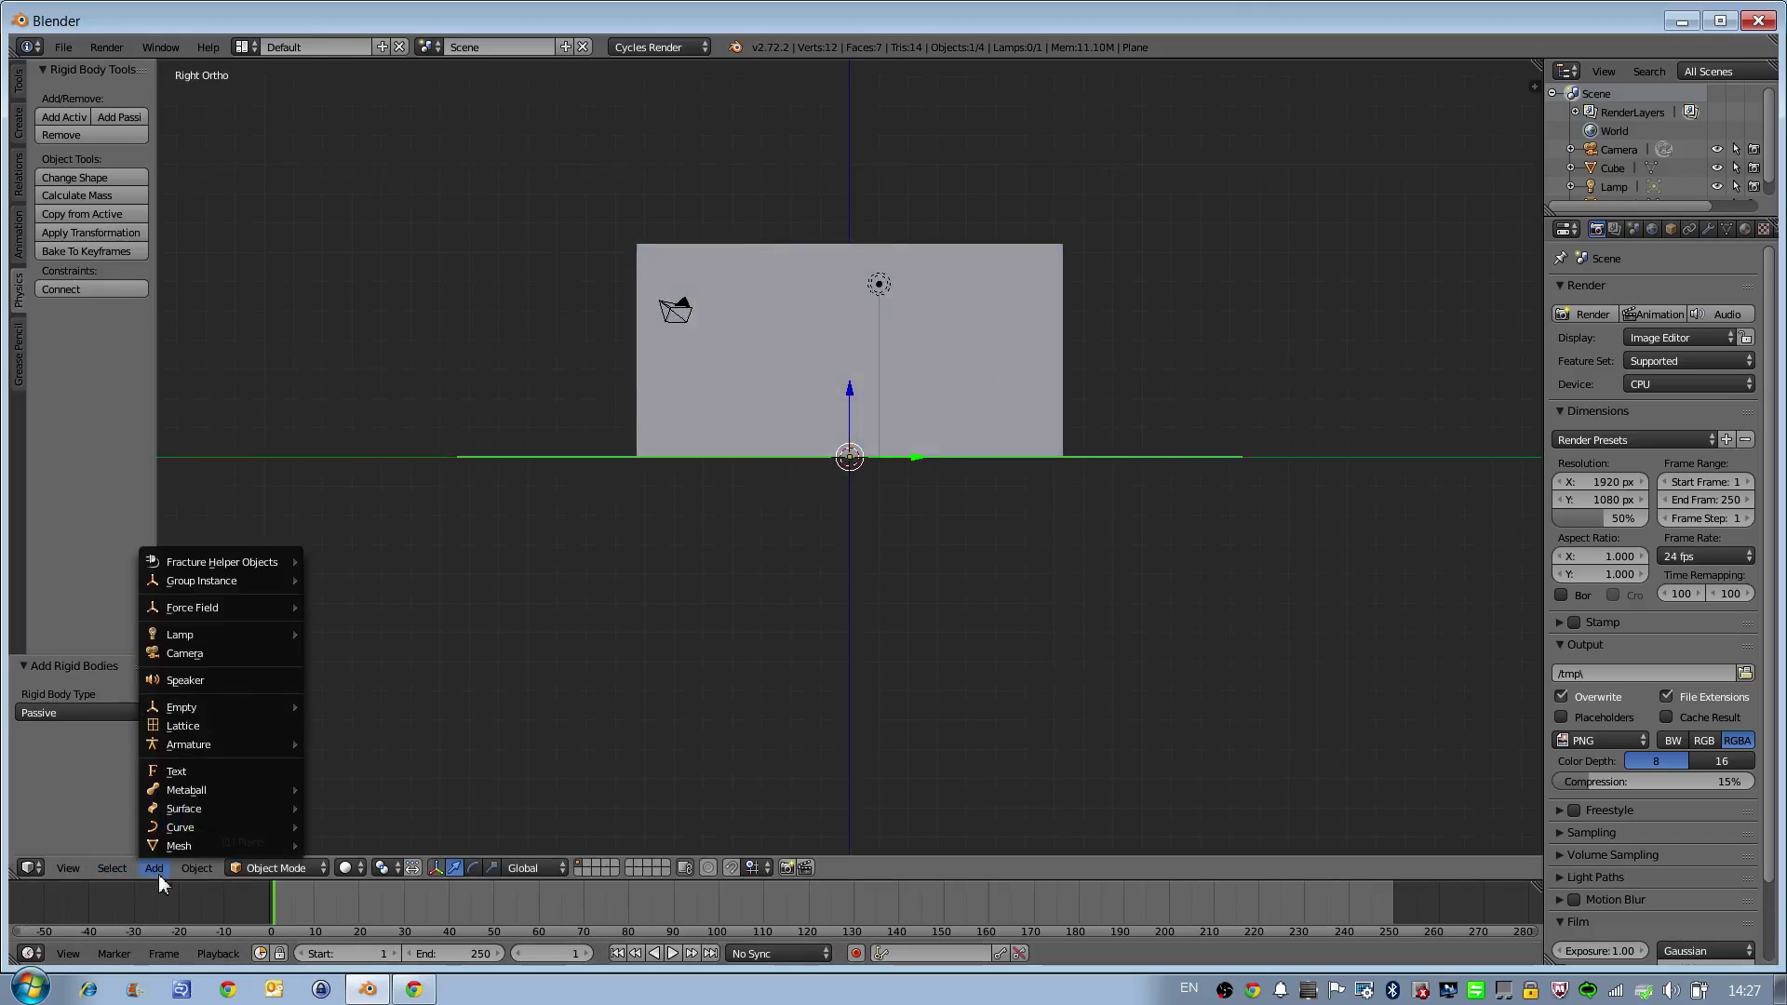
mouse_move(181, 846)
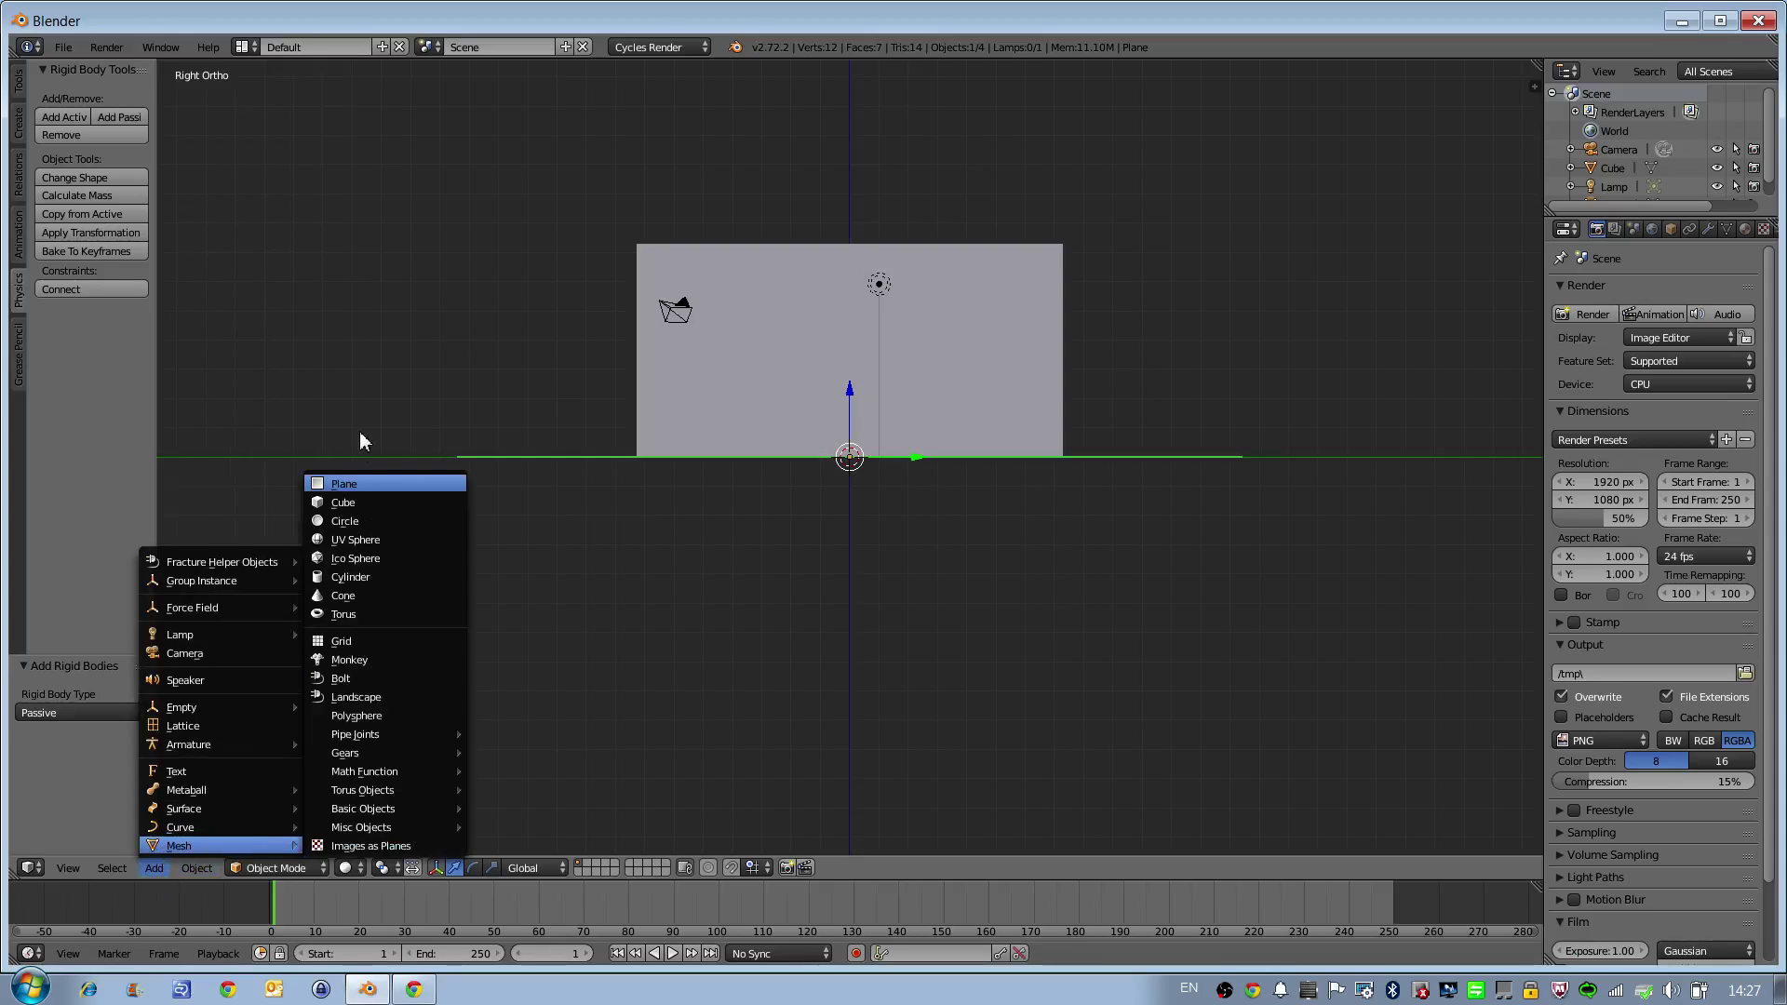
left_click(356, 482)
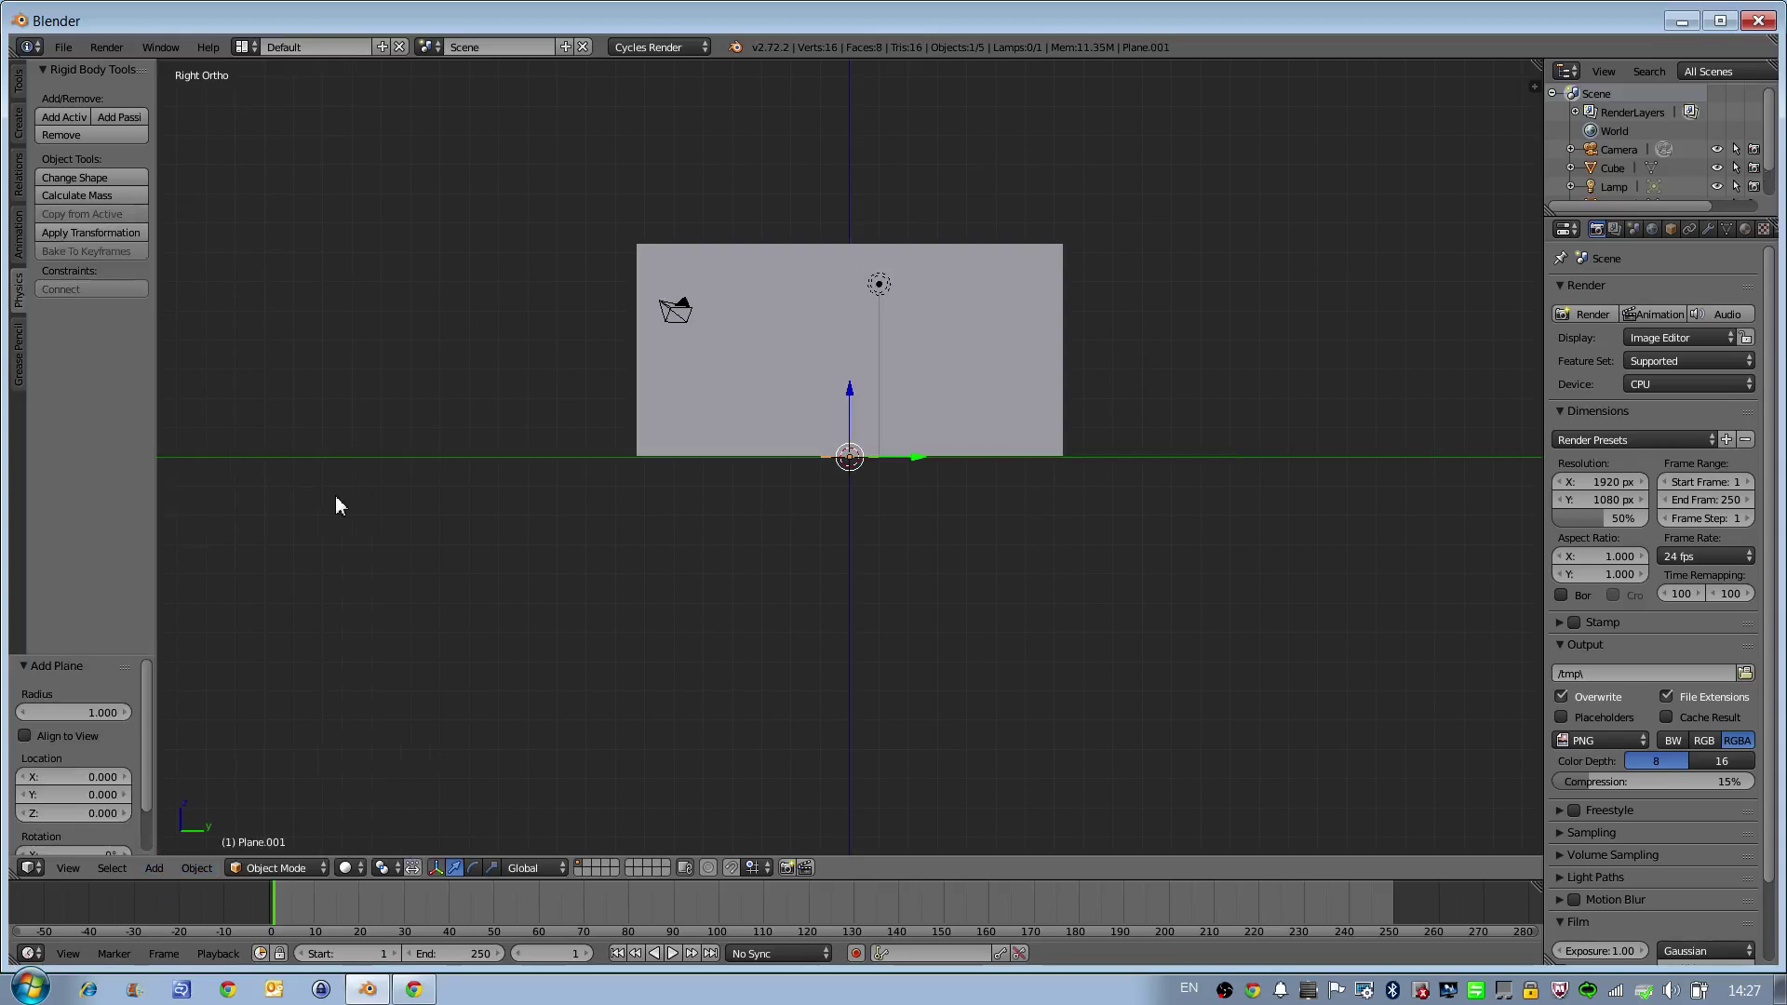
key("KP_1")
key("g")
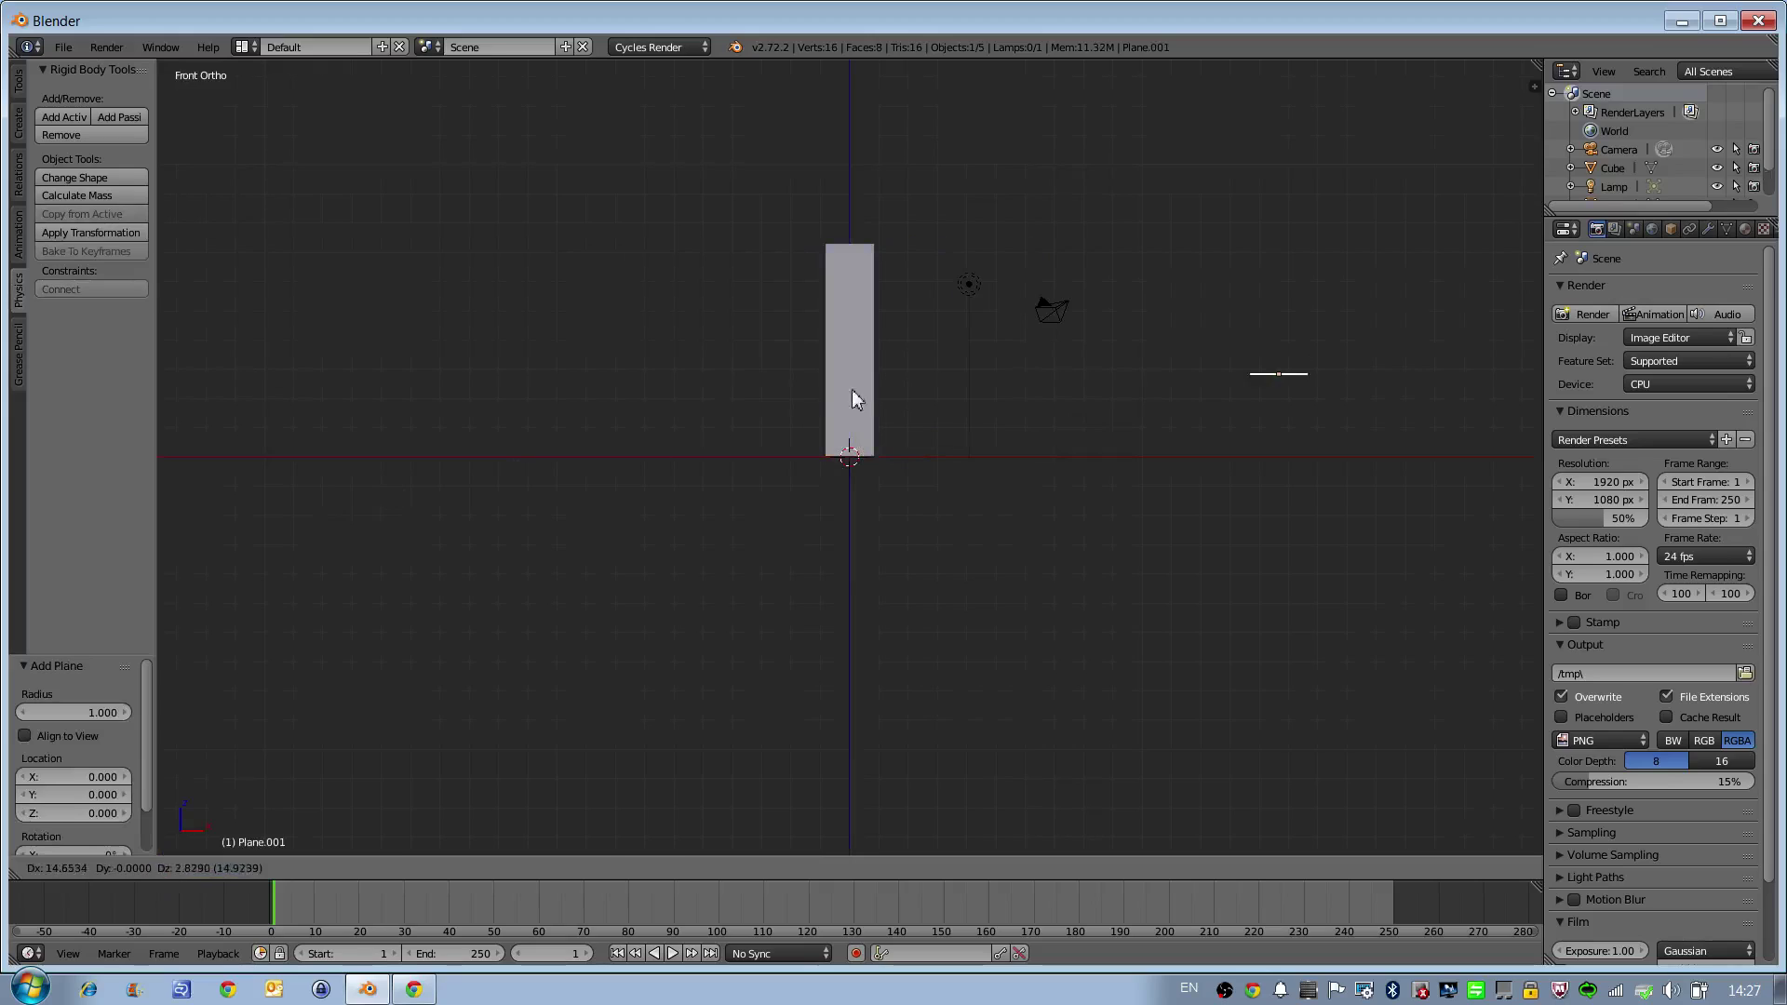
left_click(746, 387)
key("r")
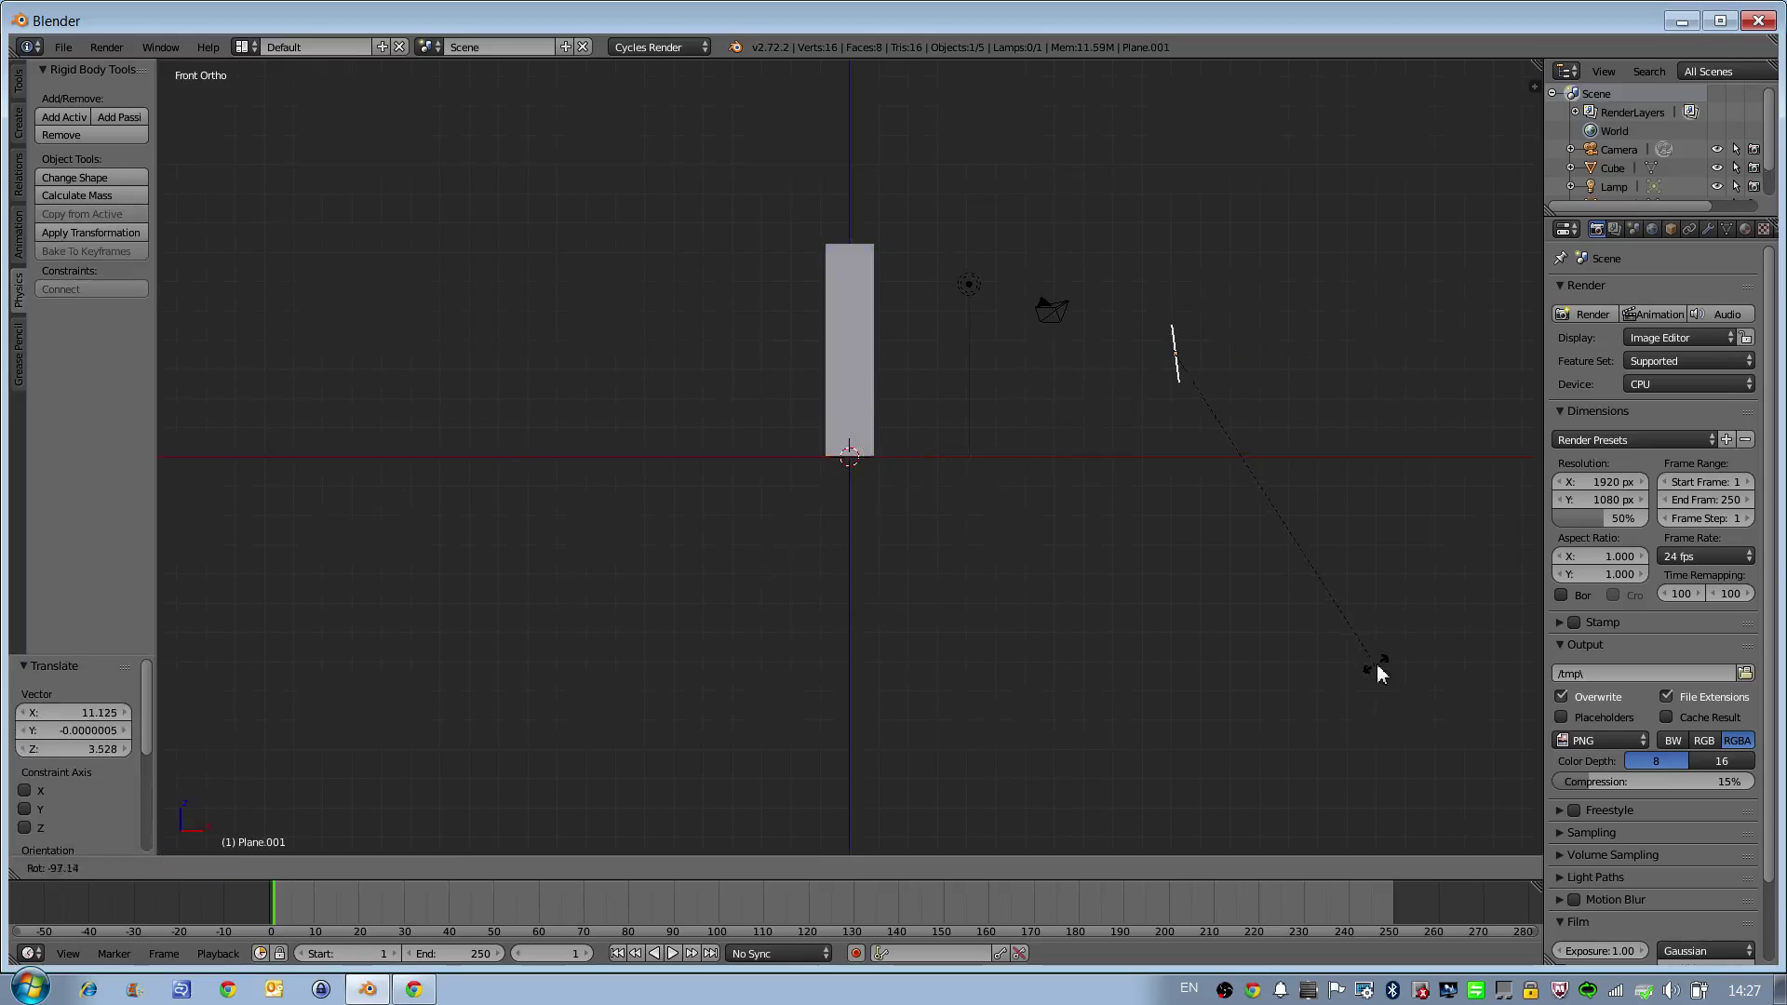
left_click(1301, 686)
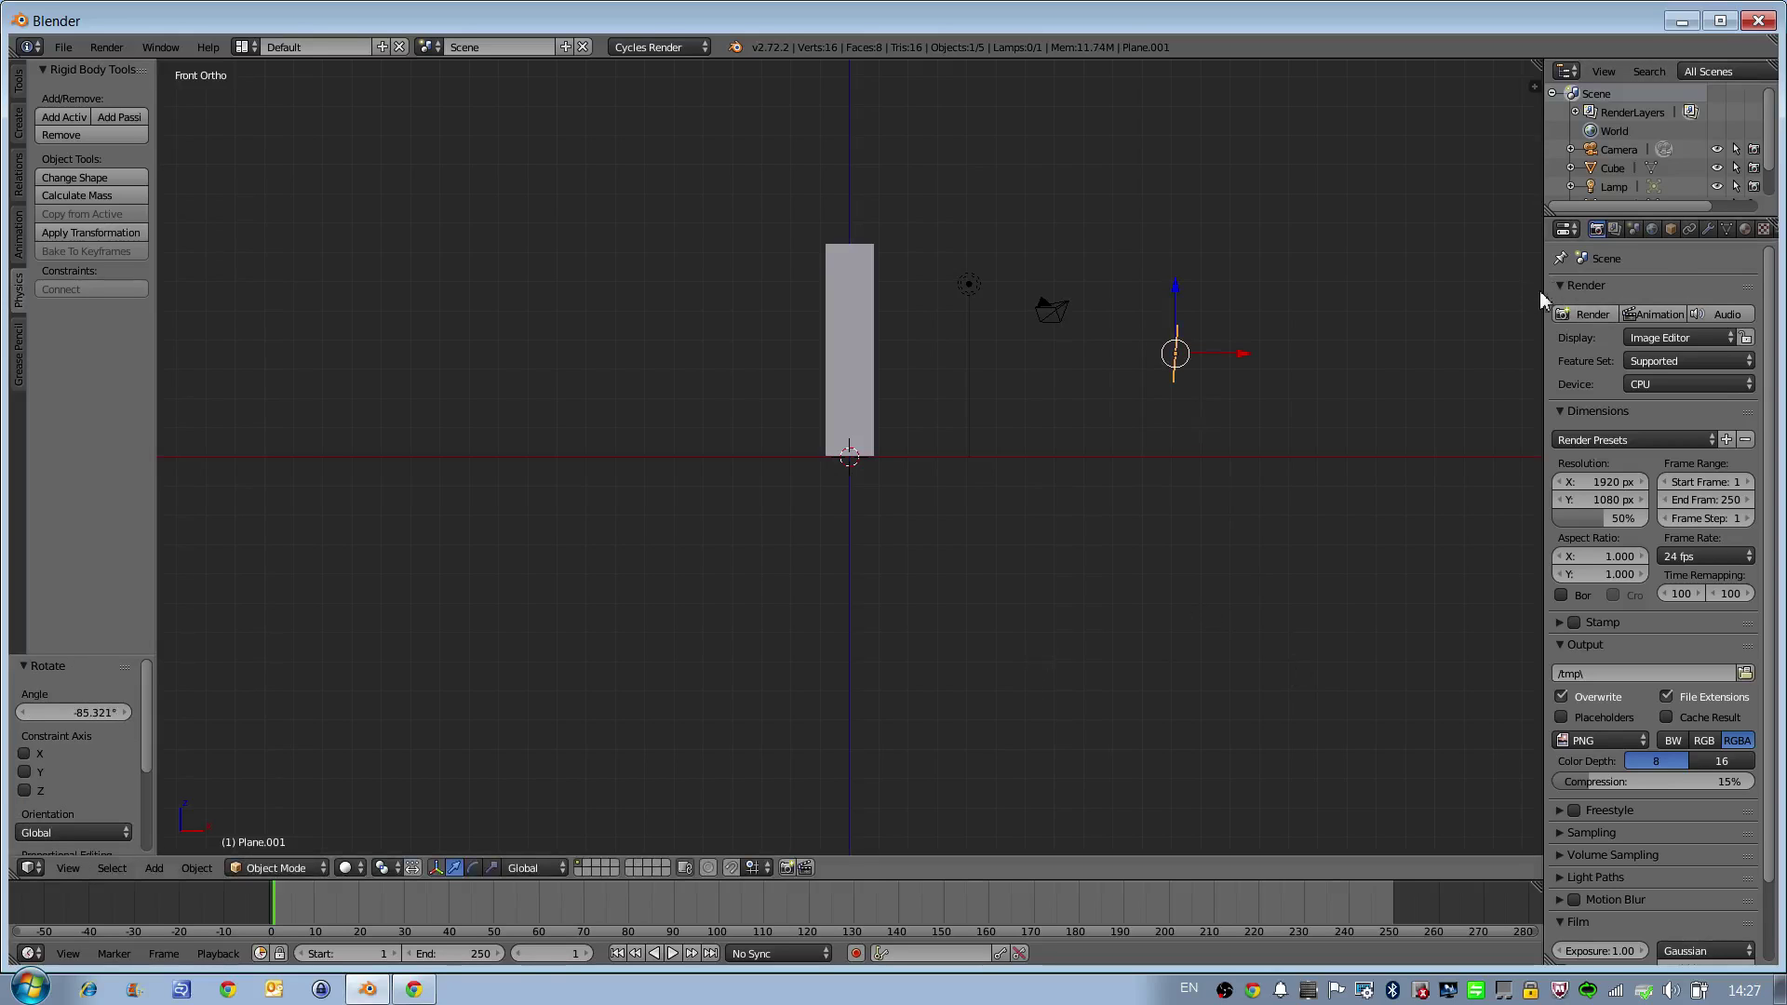
Step: Add a particle system to the new plane and preview it with a playback test
left_click_drag(1544, 292, 1493, 291)
left_click(1729, 229)
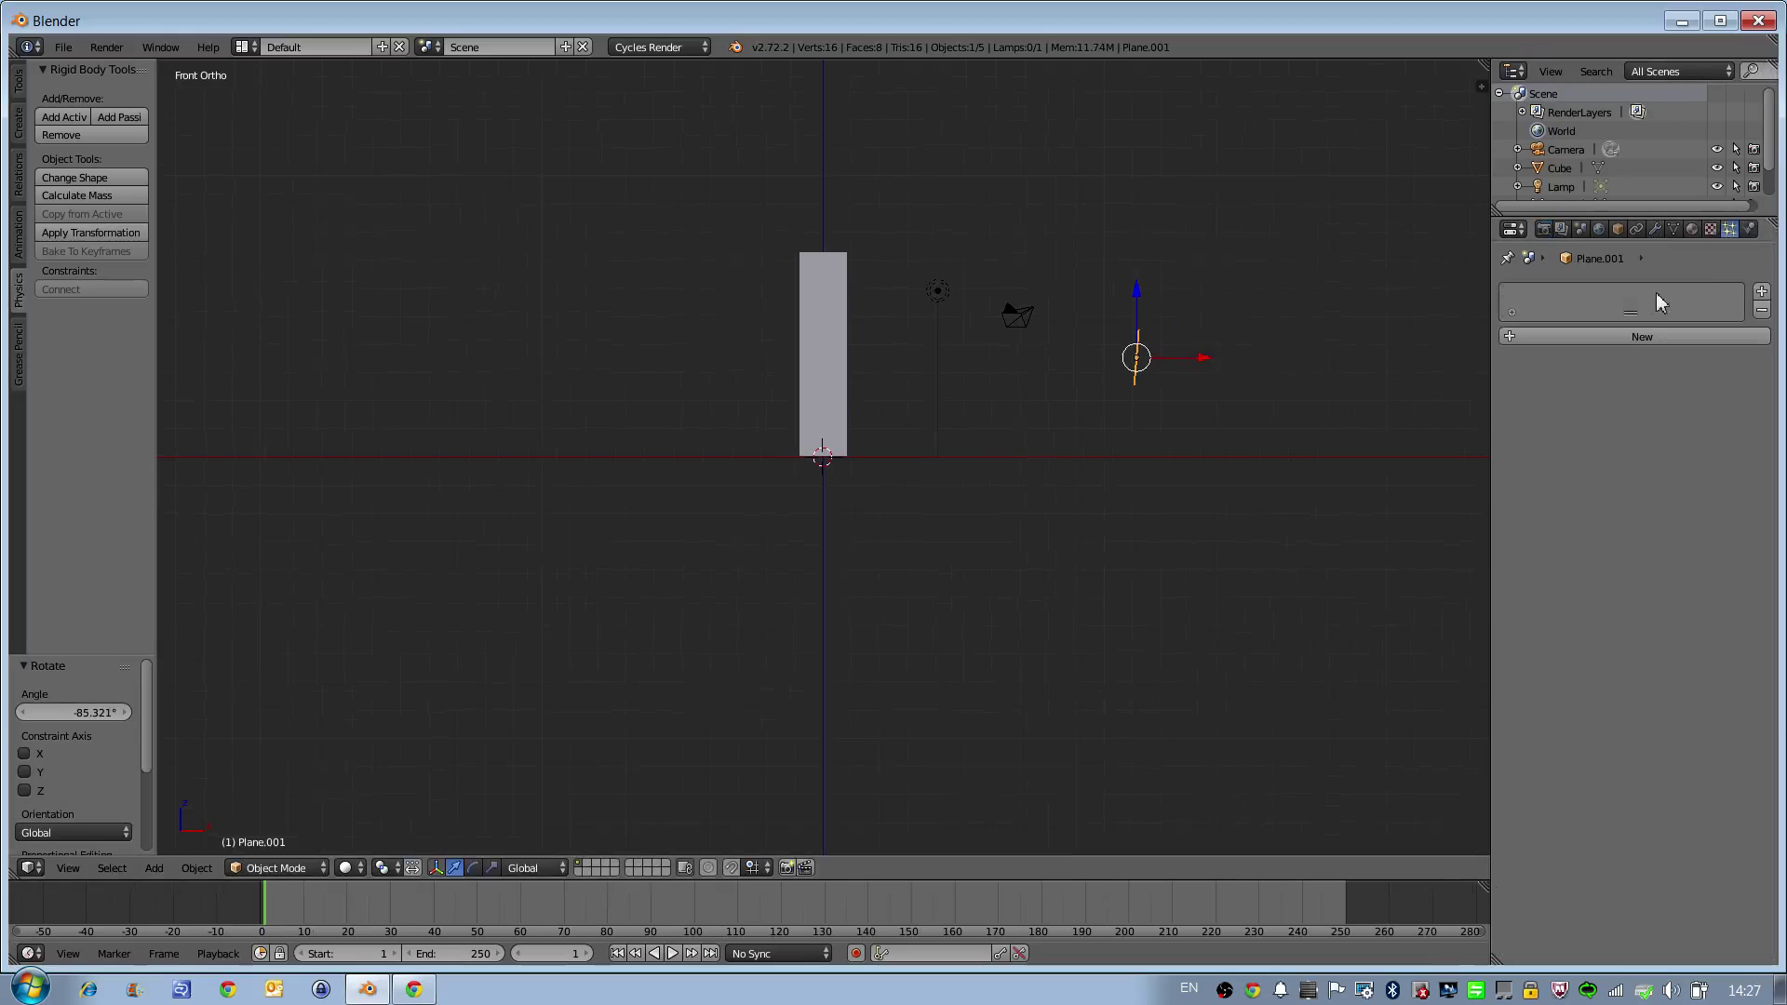
left_click(1631, 339)
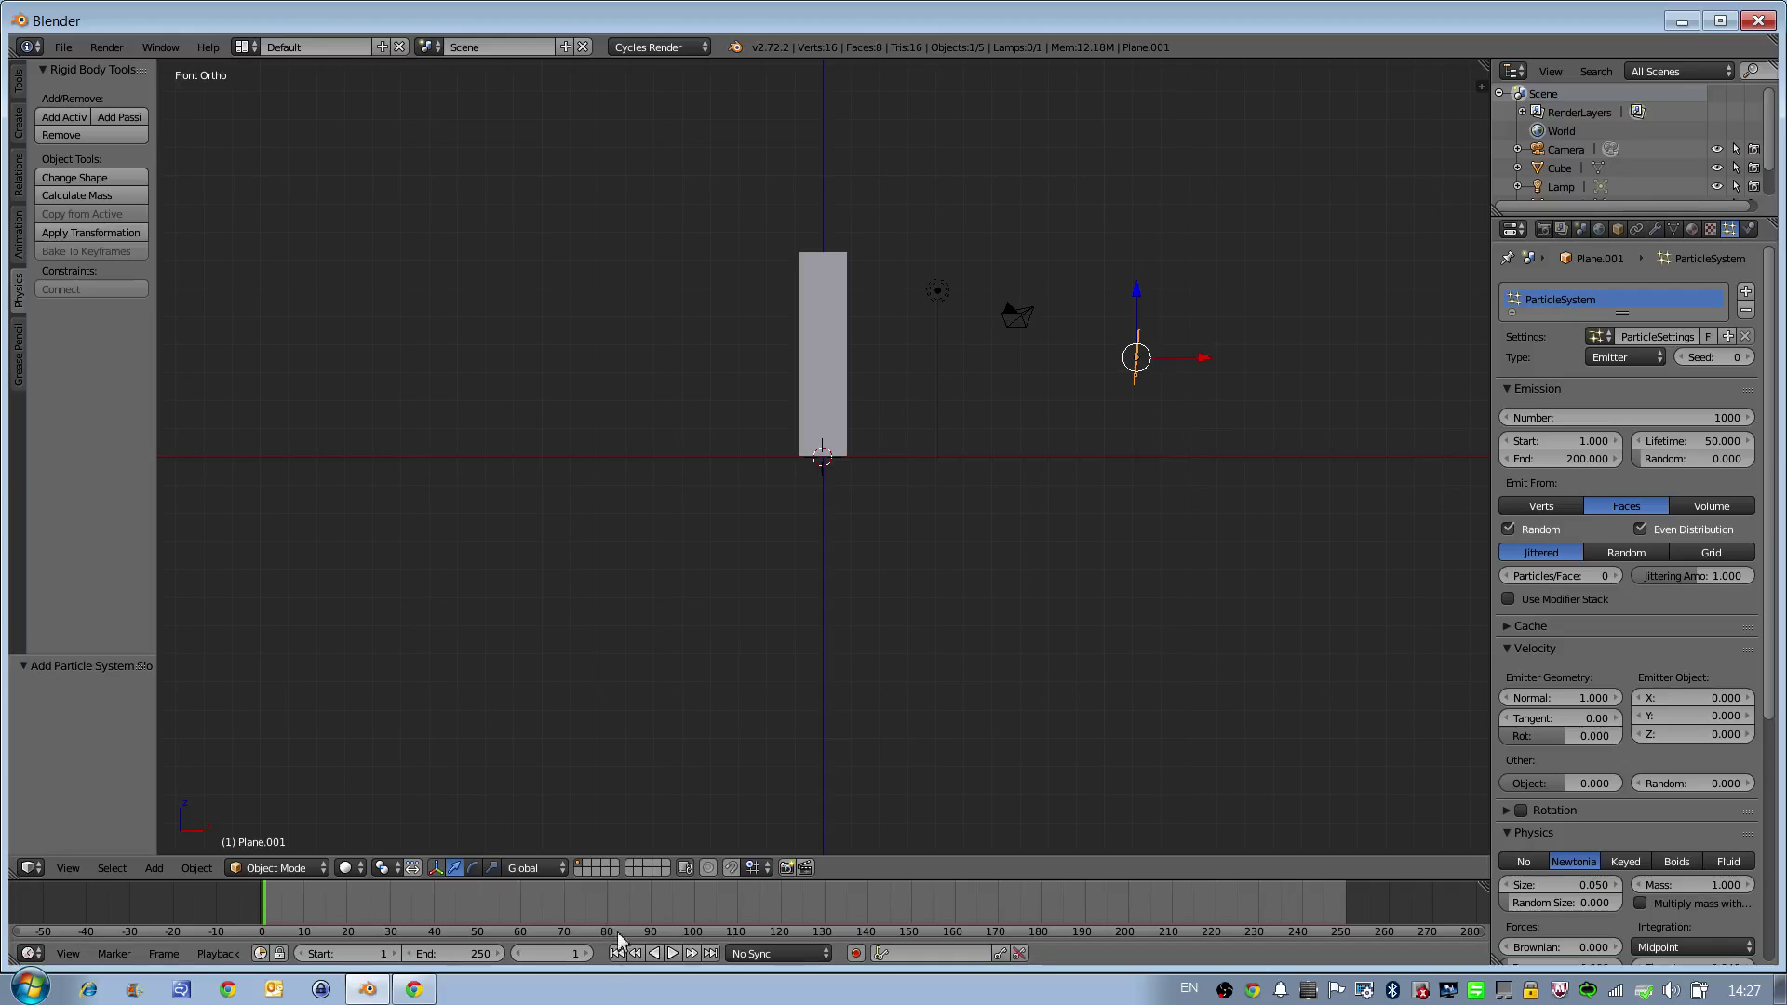
left_click(673, 953)
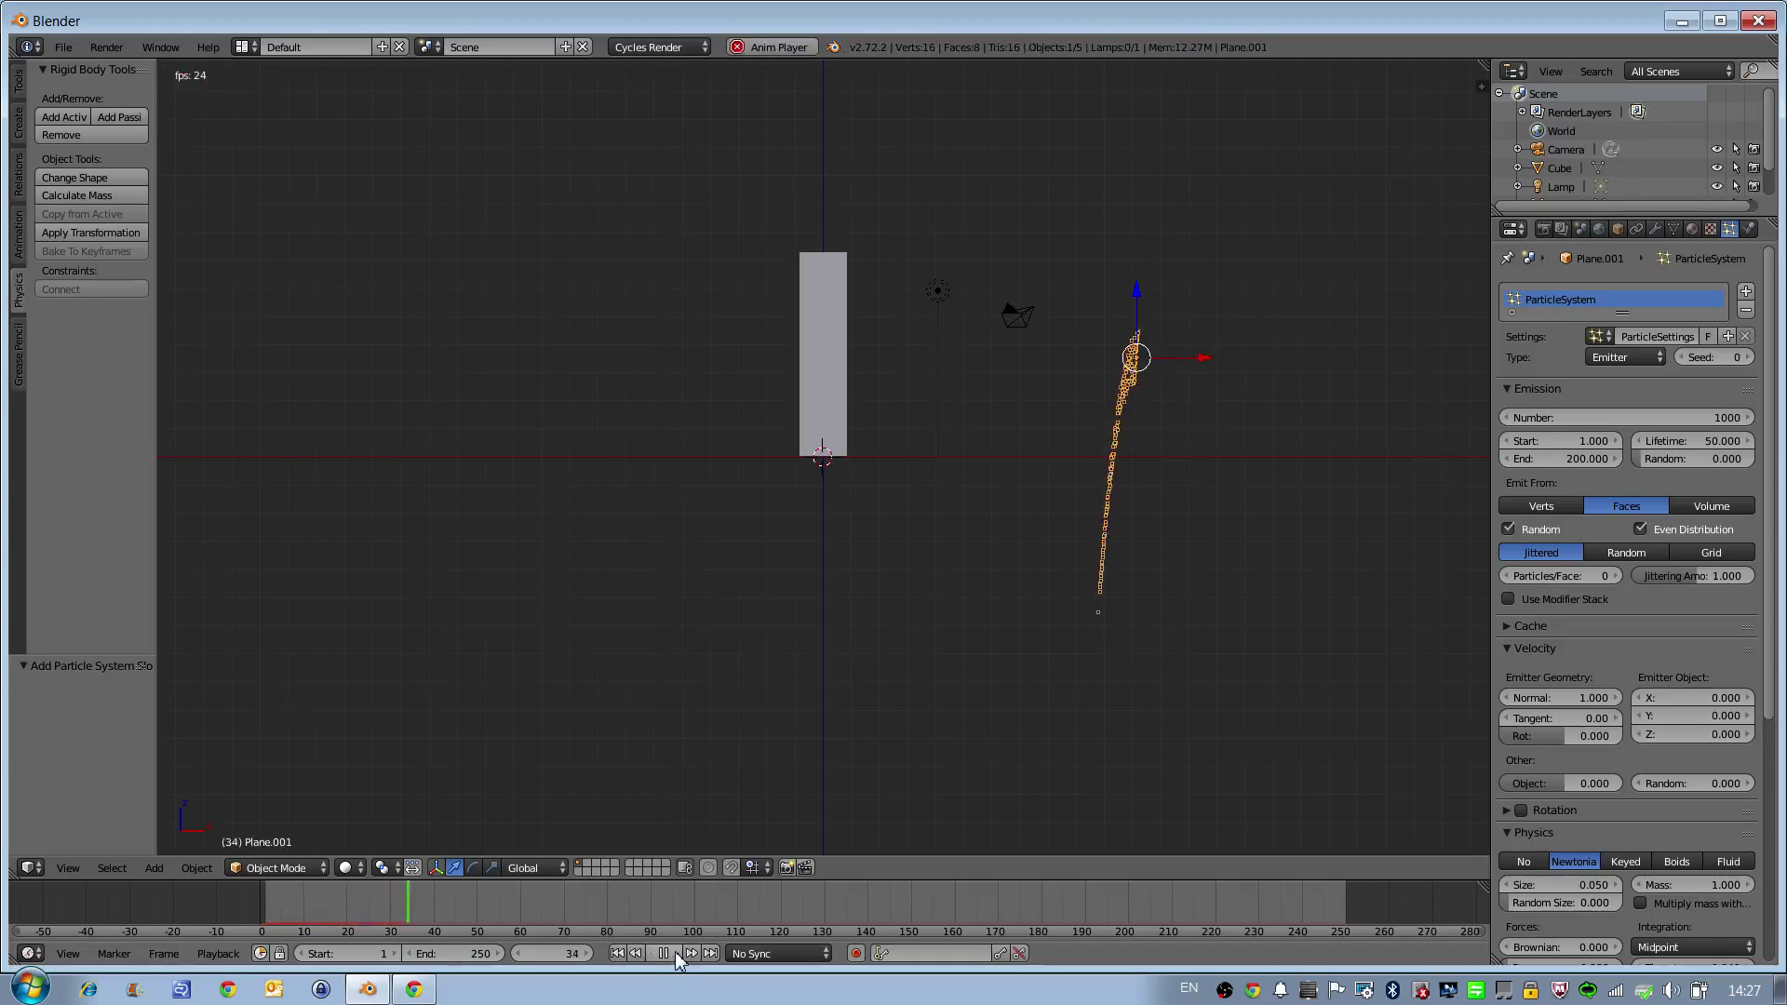
left_click(674, 953)
left_click(618, 953)
scroll(1562, 622, "down", 8)
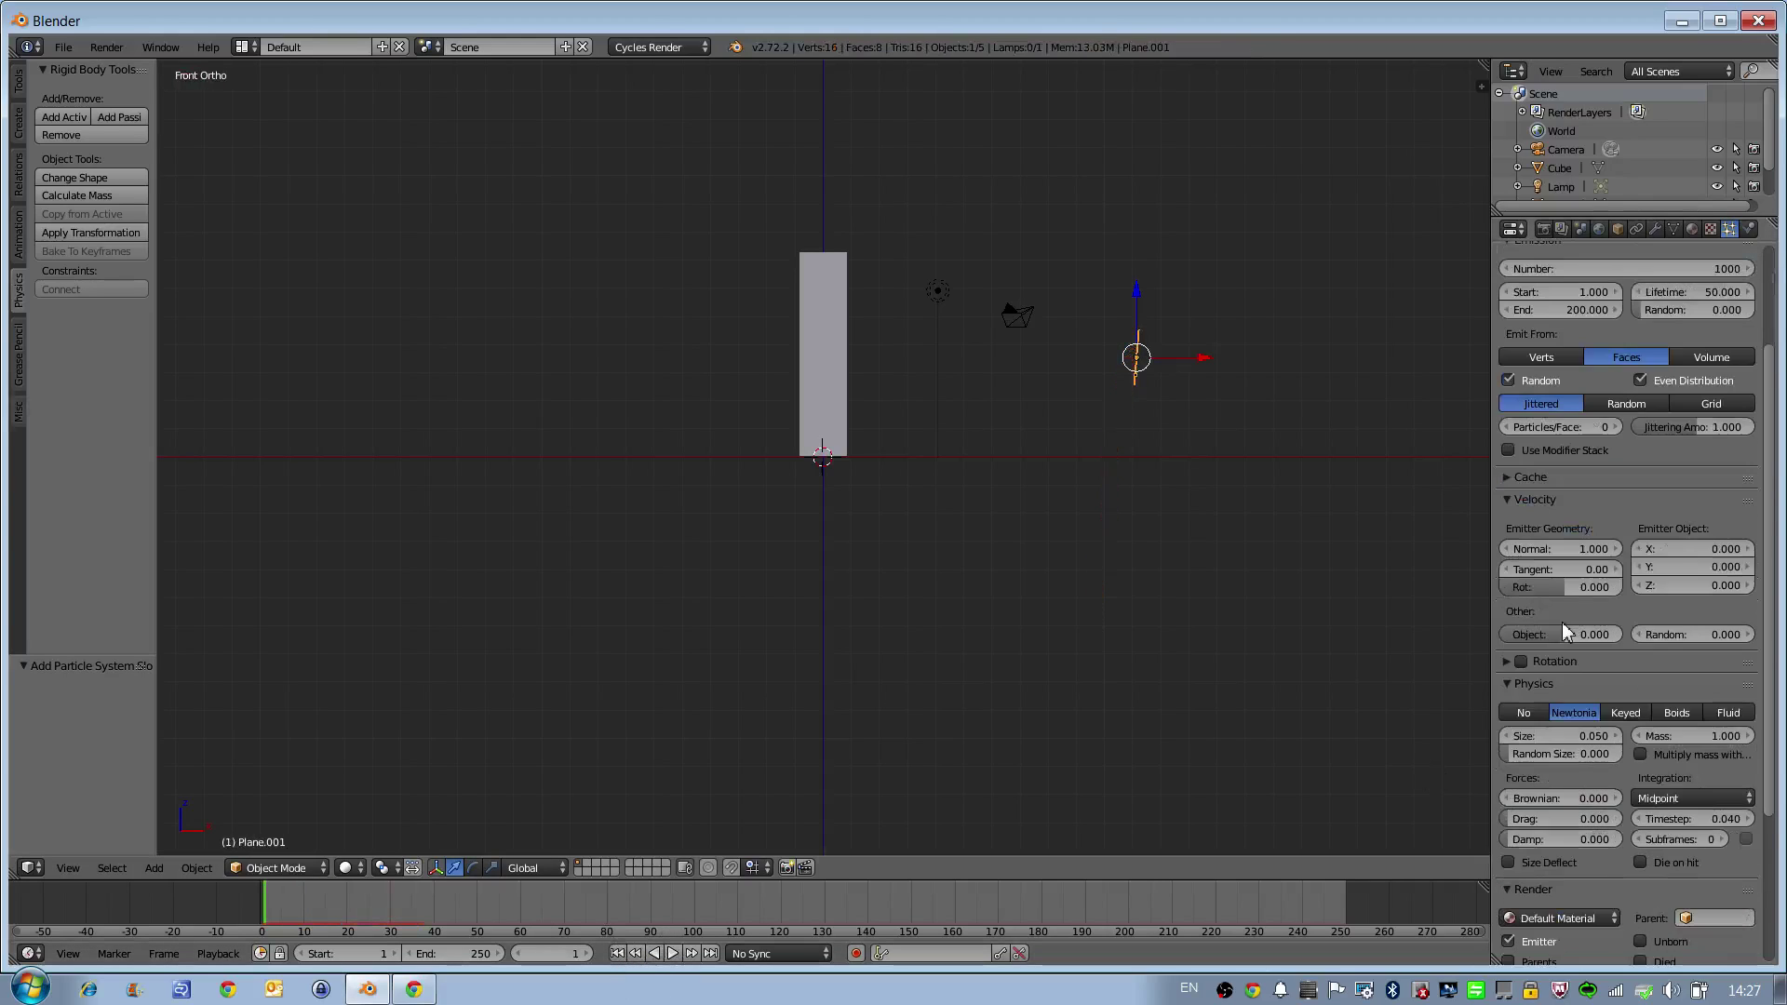
scroll(1545, 689, "up", 6)
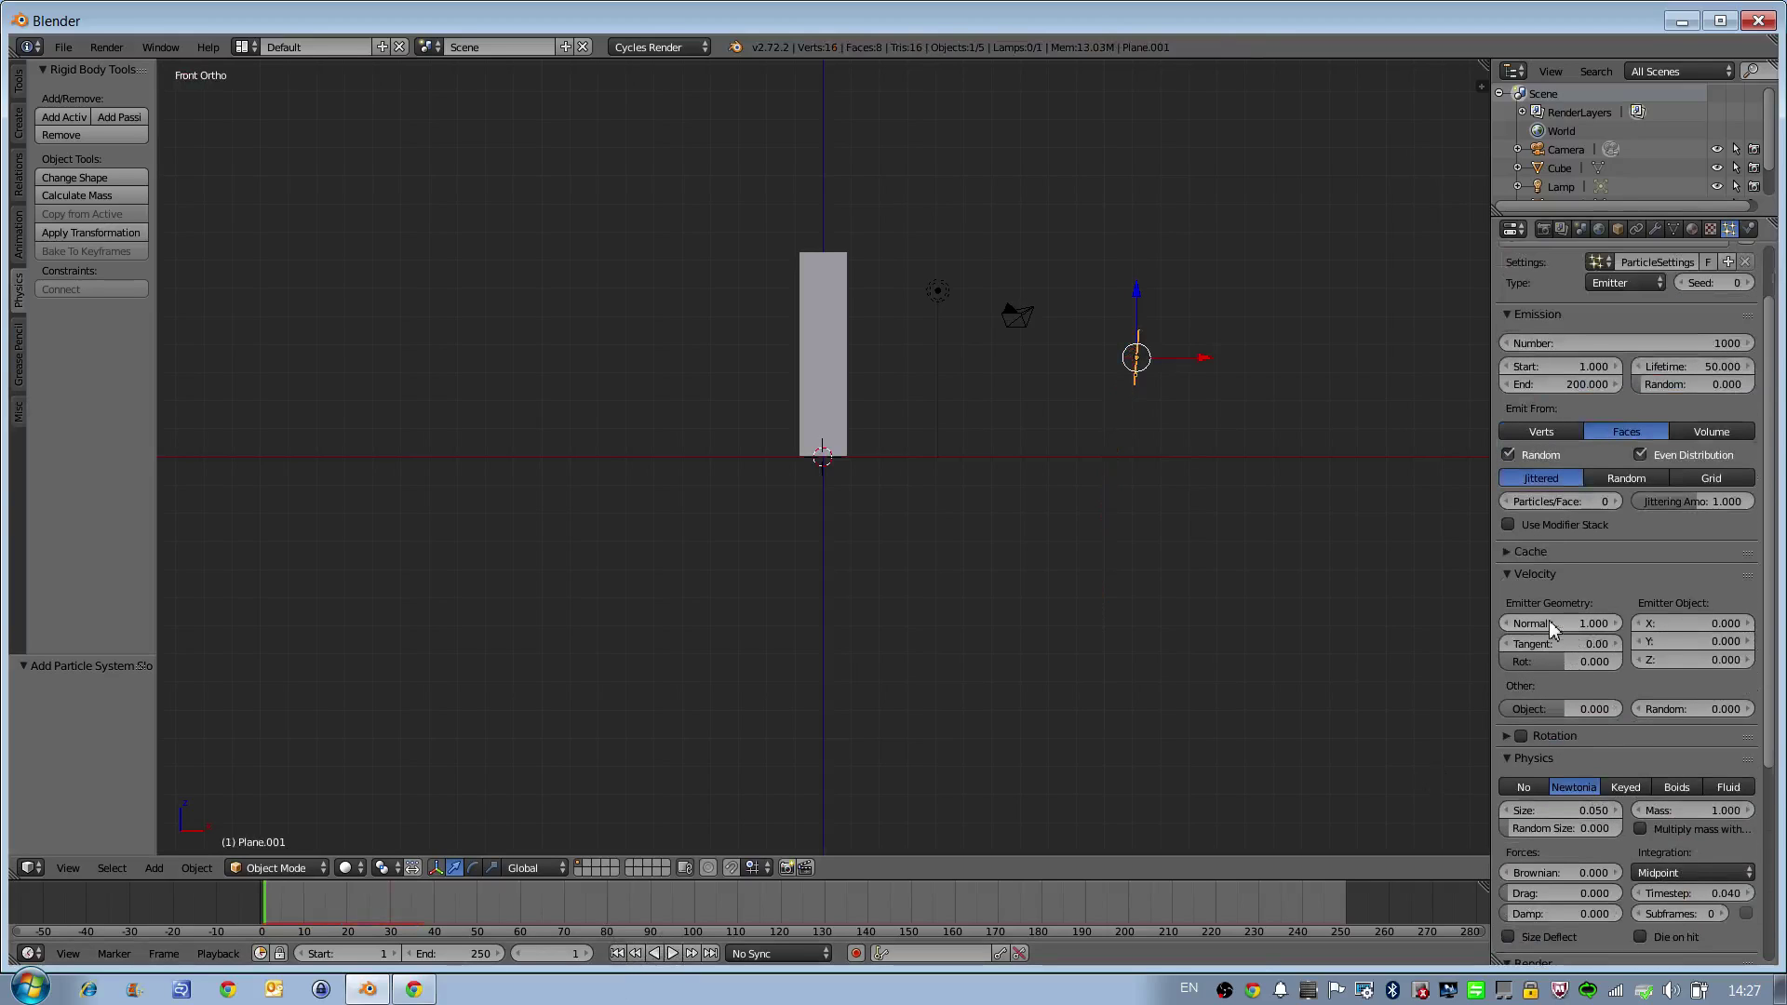
Step: Set the particles' Normal velocity to 50 and replay the animation to test the speed
left_click(1549, 620)
type("1.04")
key("BackSpace")
key("BackSpace")
type("50")
key("Return")
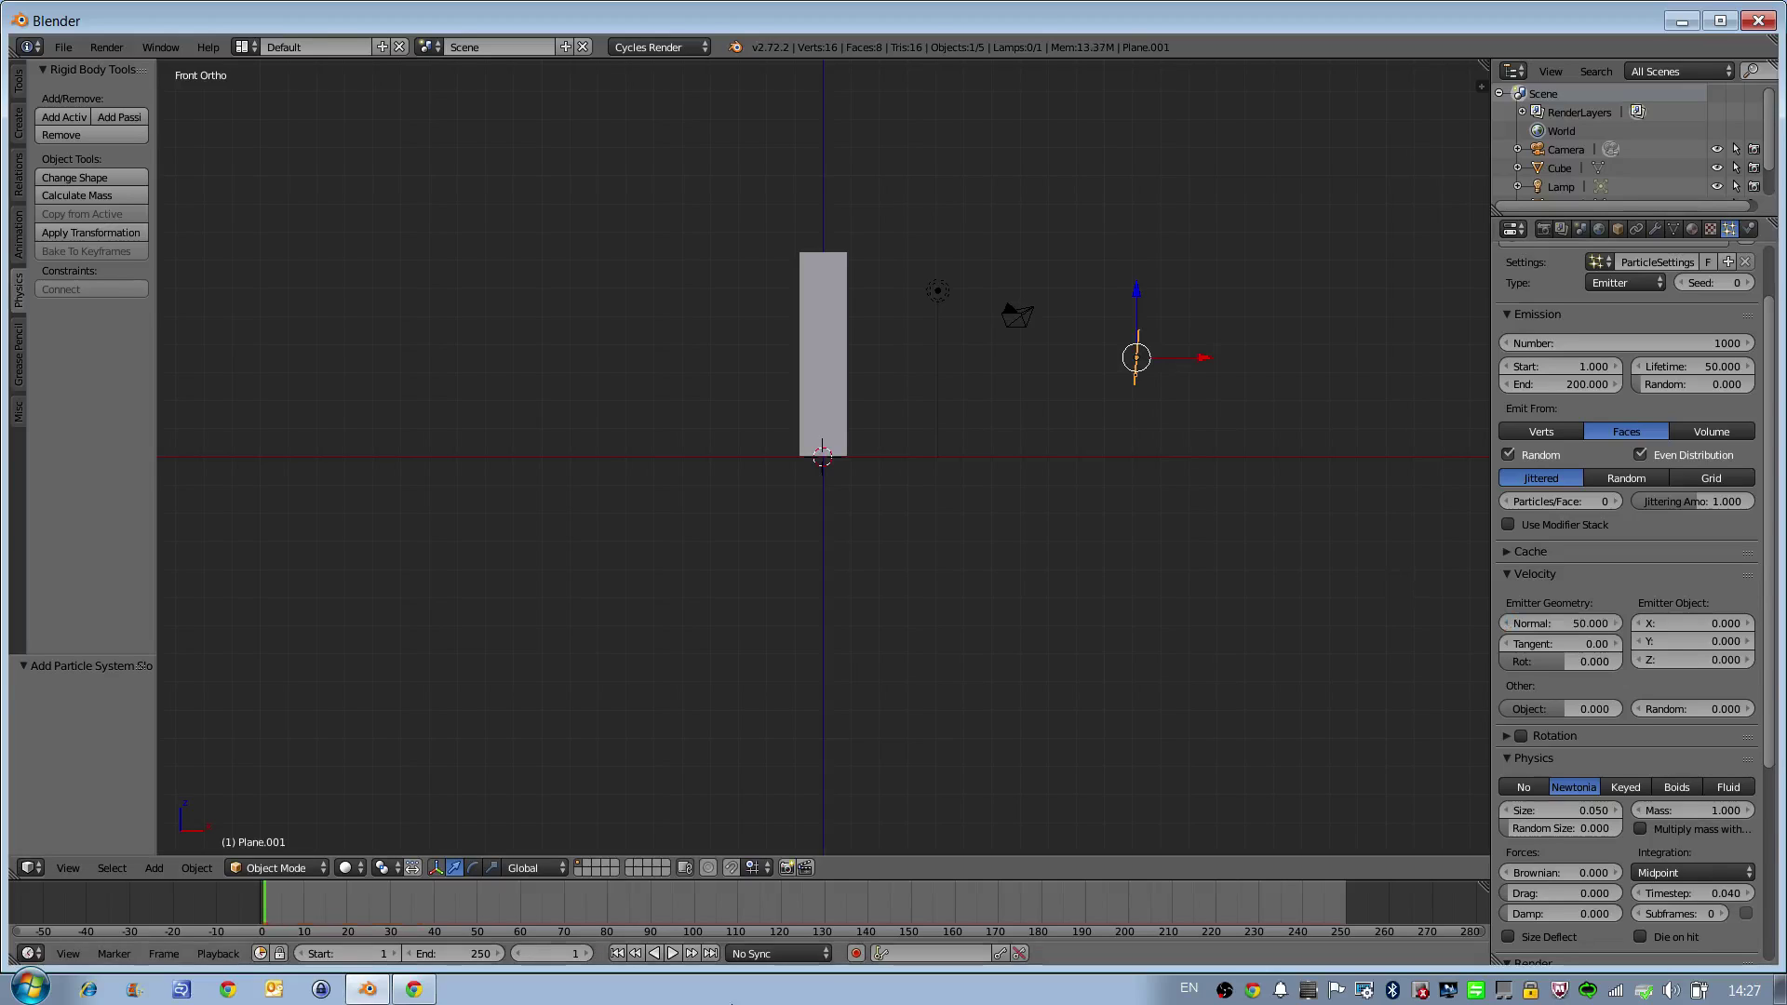
left_click(672, 954)
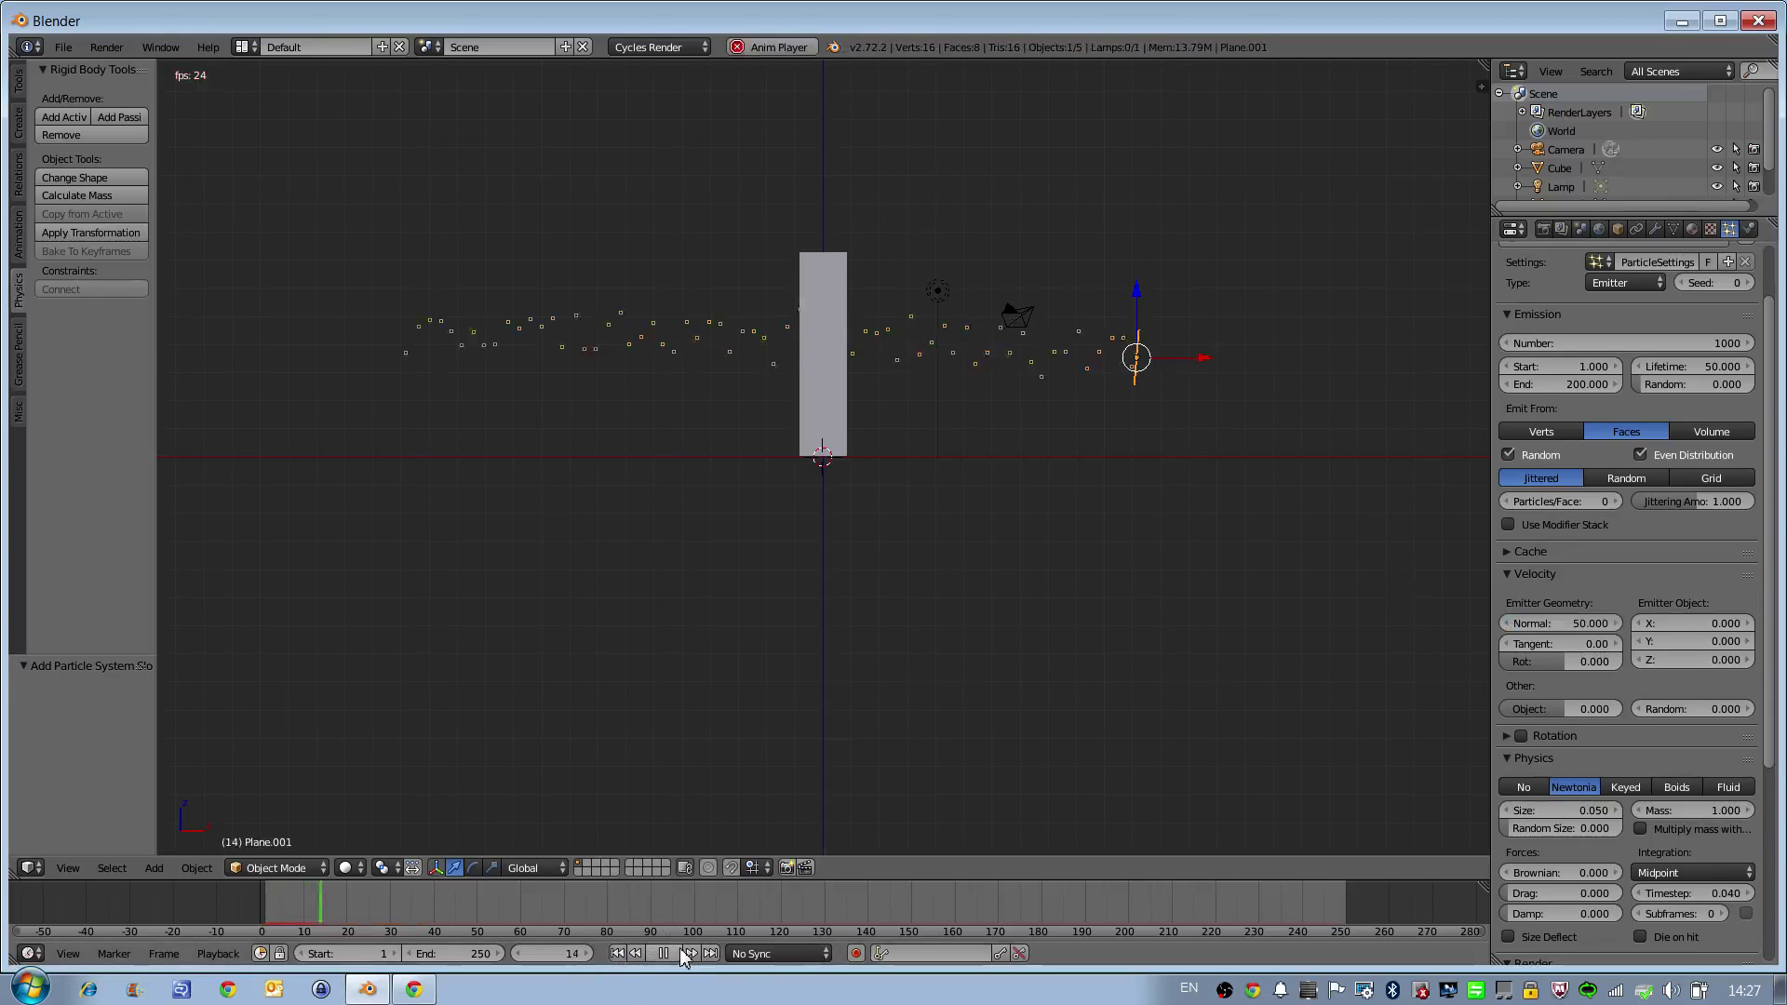
left_click(662, 953)
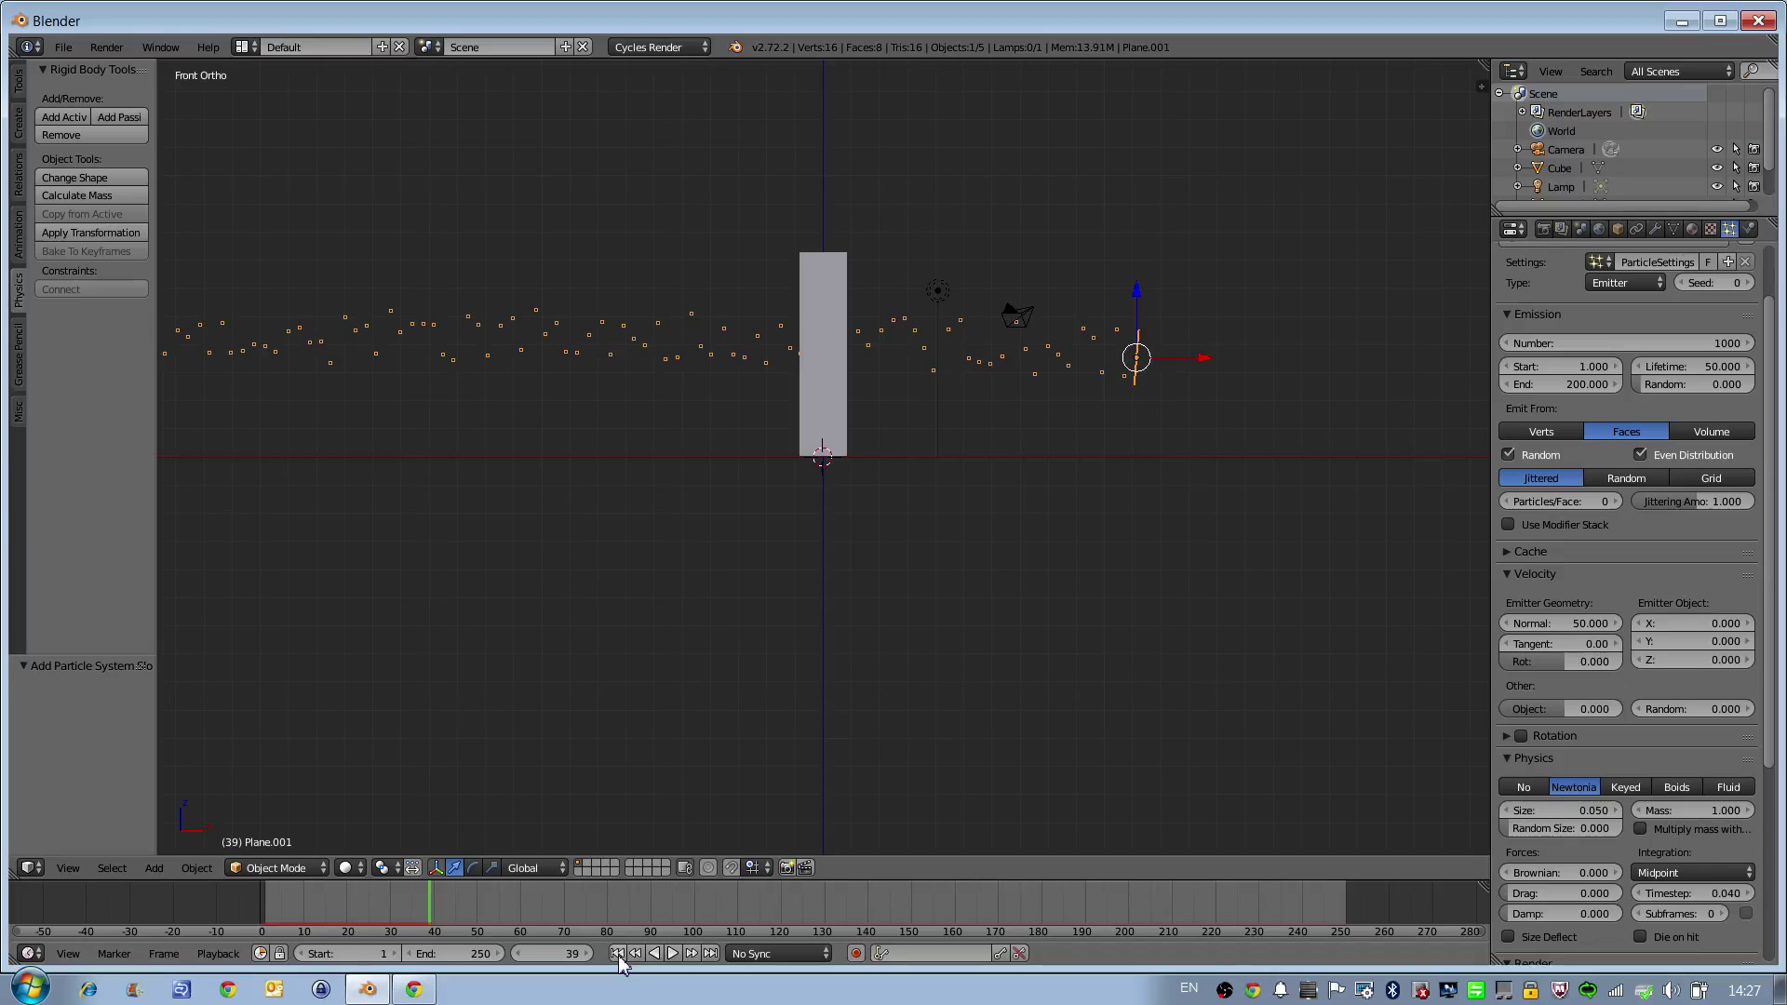
left_click(618, 953)
Step: Set the emission Number to 20 and Lifetime to 100, then play back to preview
scroll(1657, 579, "up", 2)
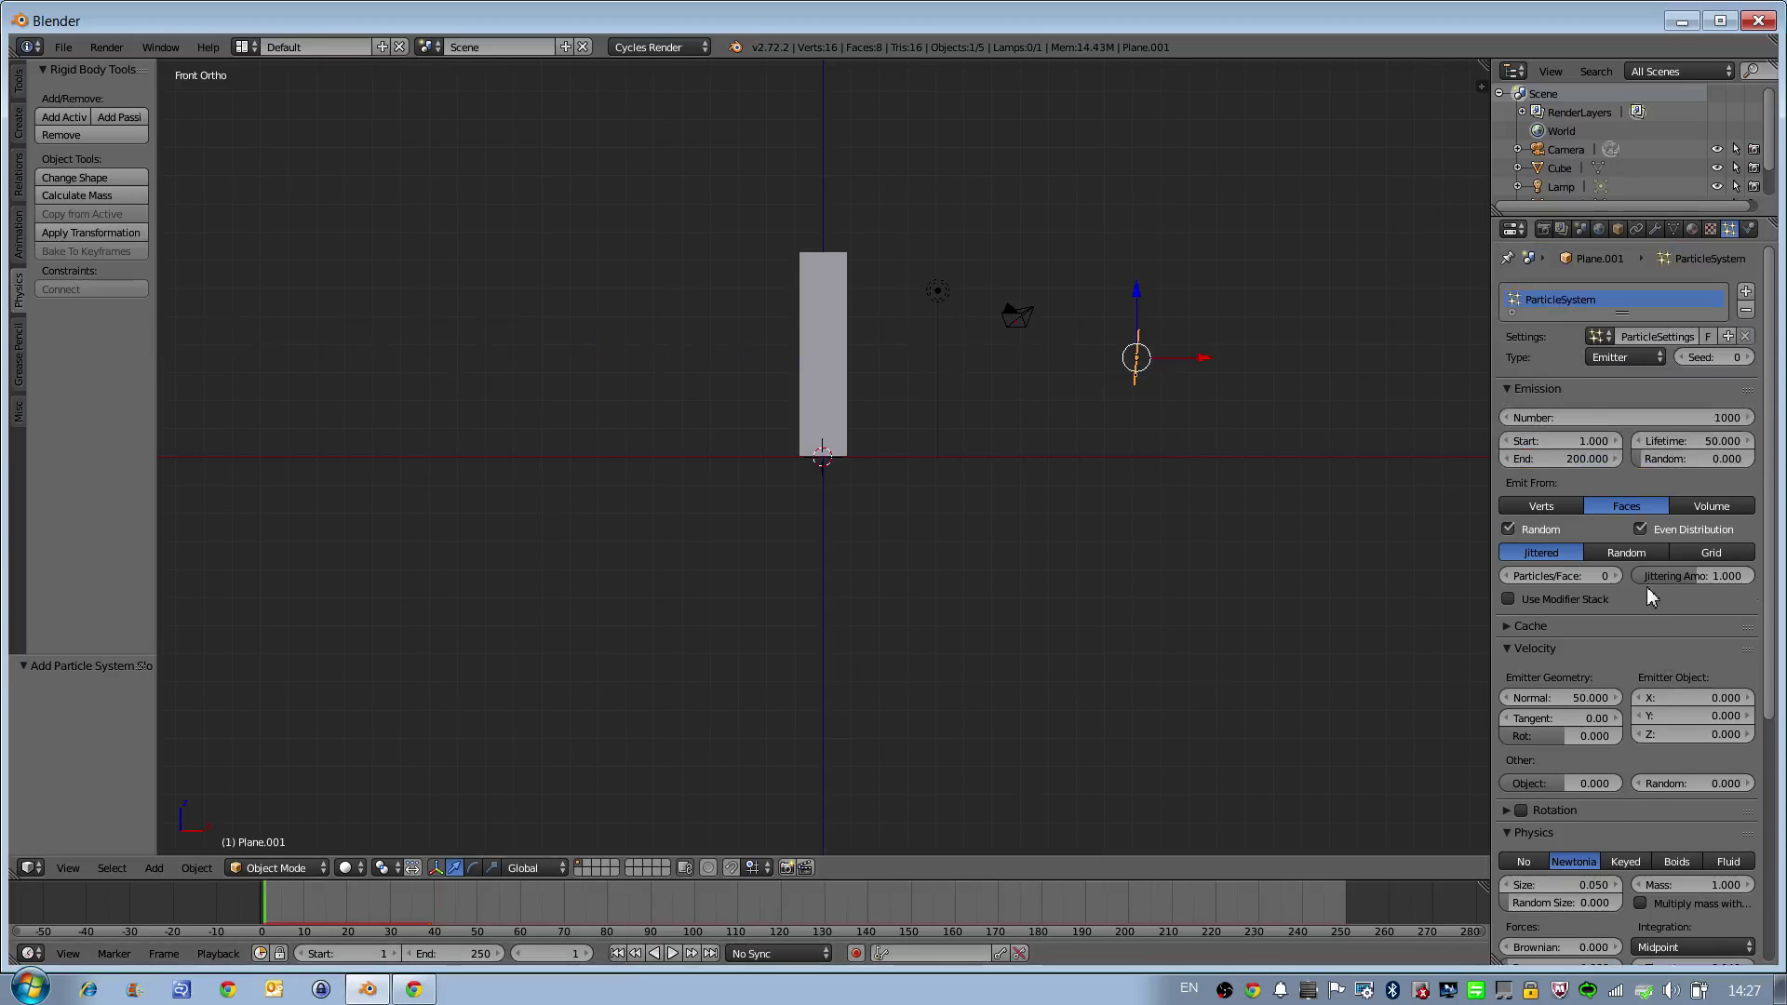
left_click(1603, 417)
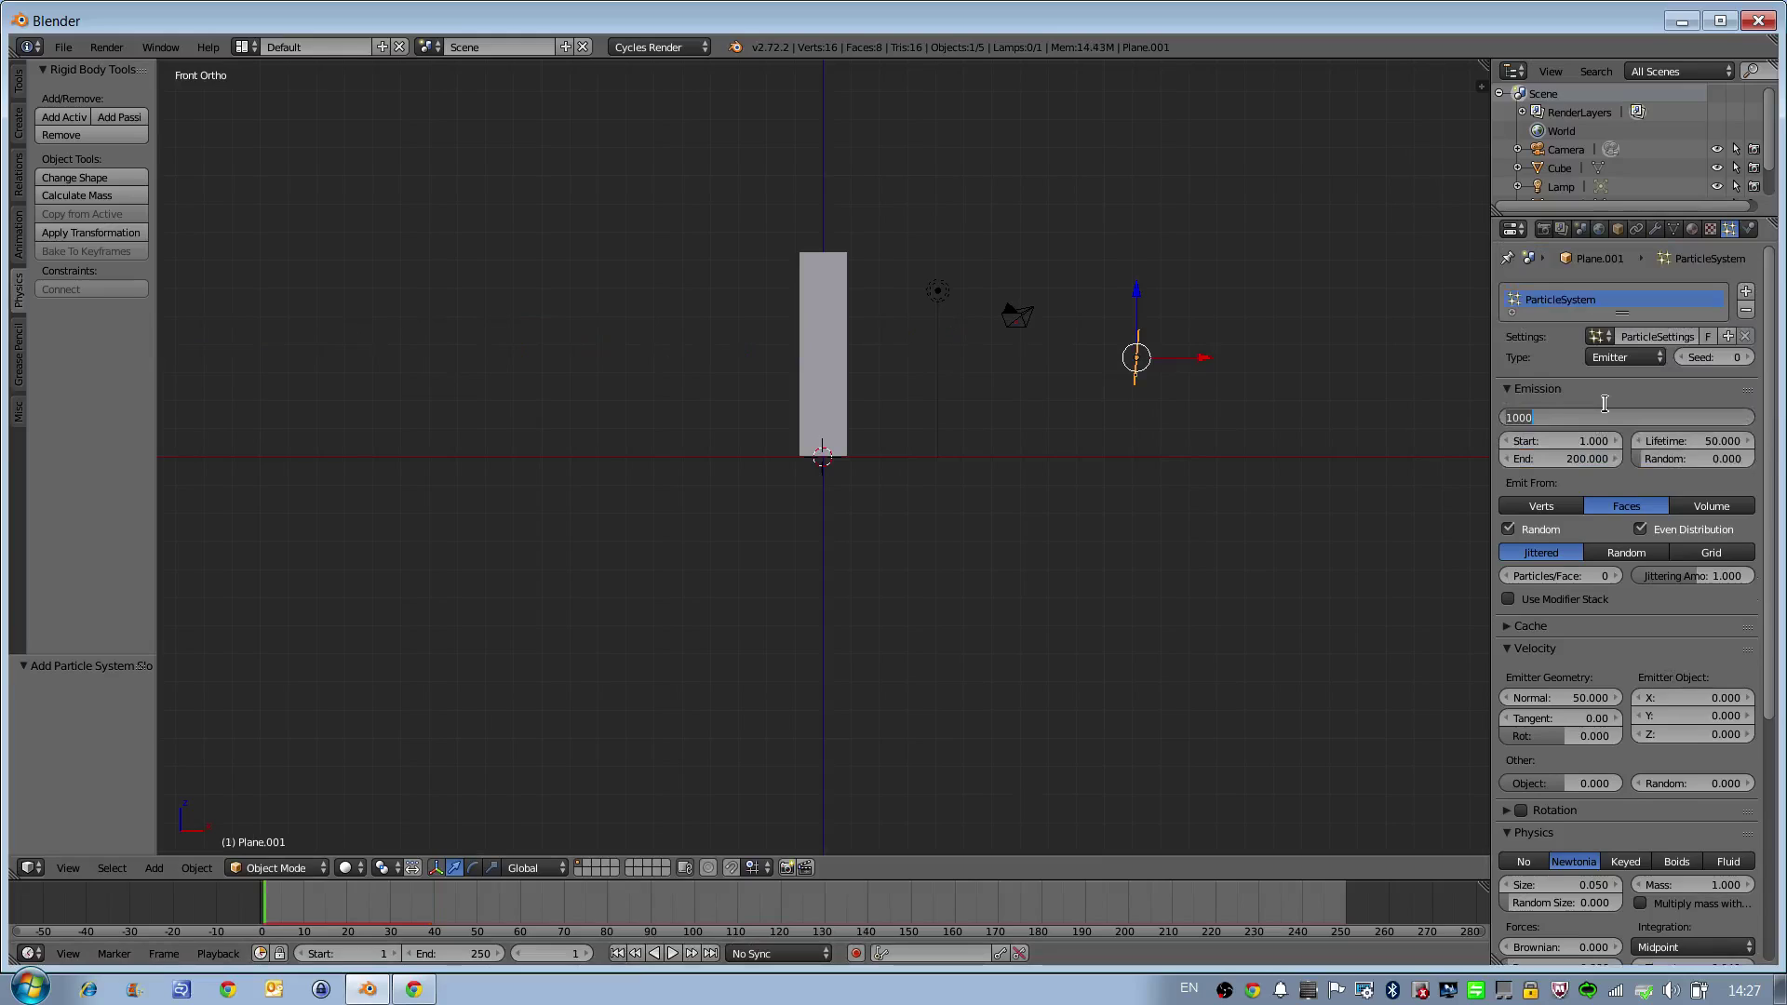
type("3")
key("BackSpace")
key("Return")
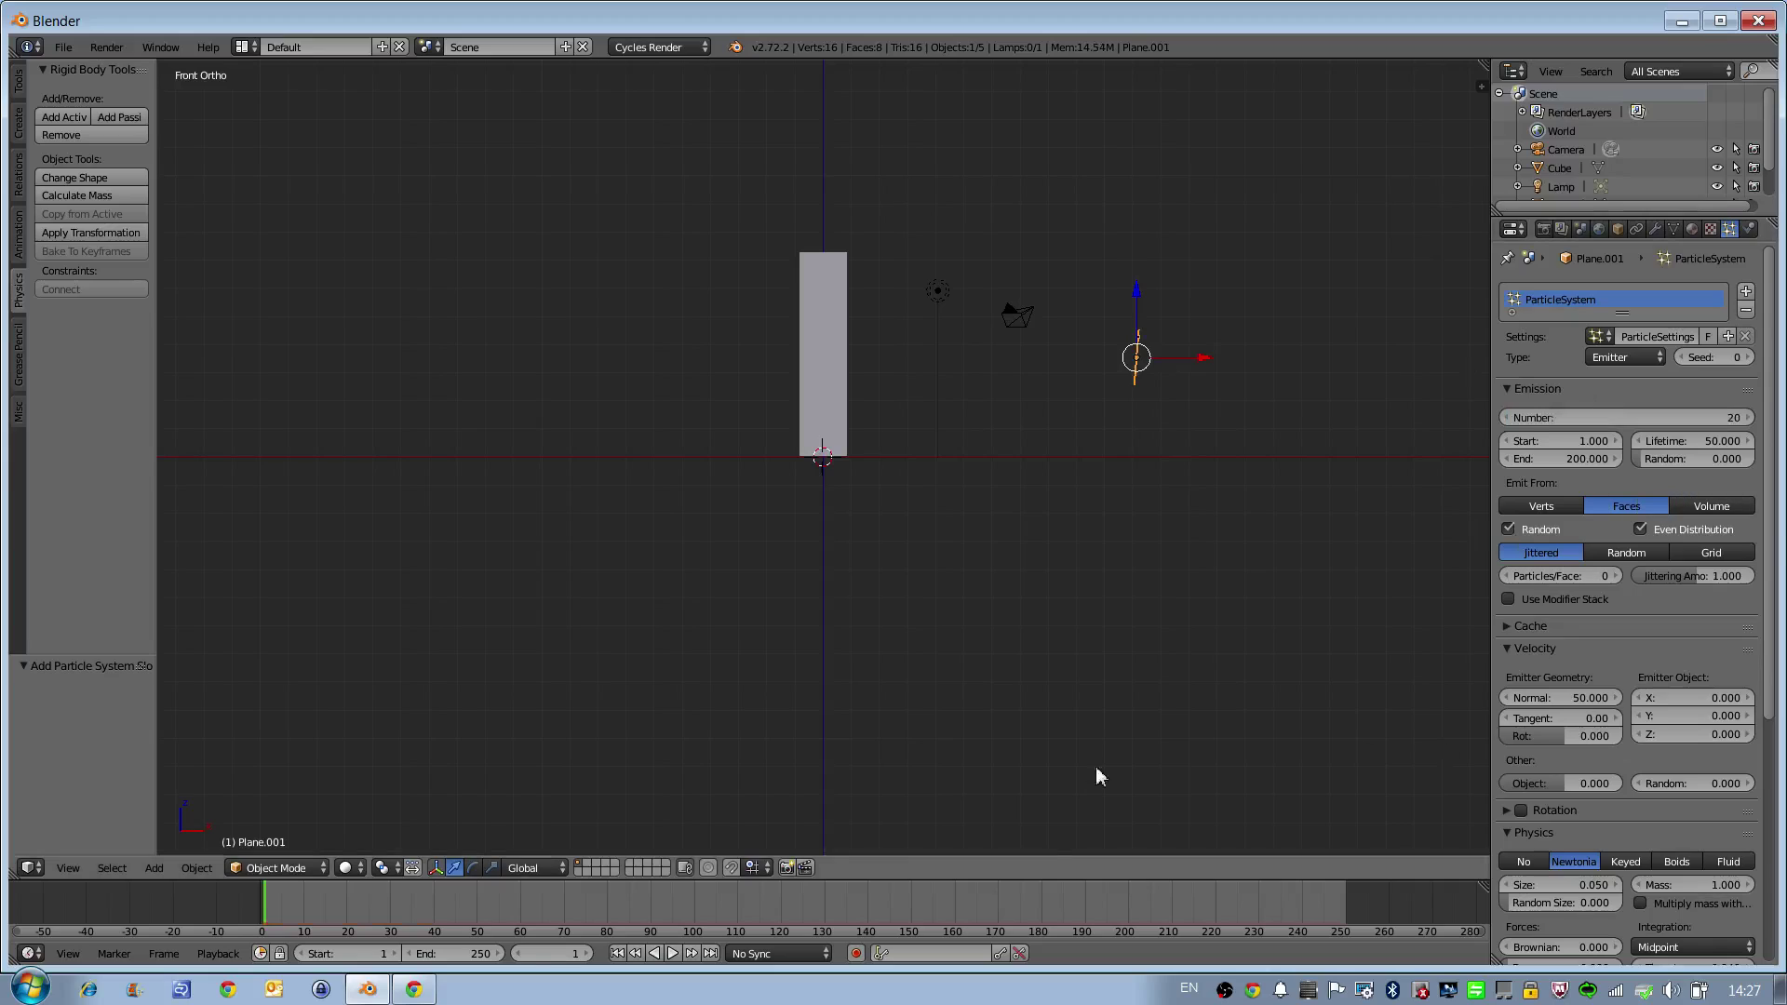
left_click(1716, 445)
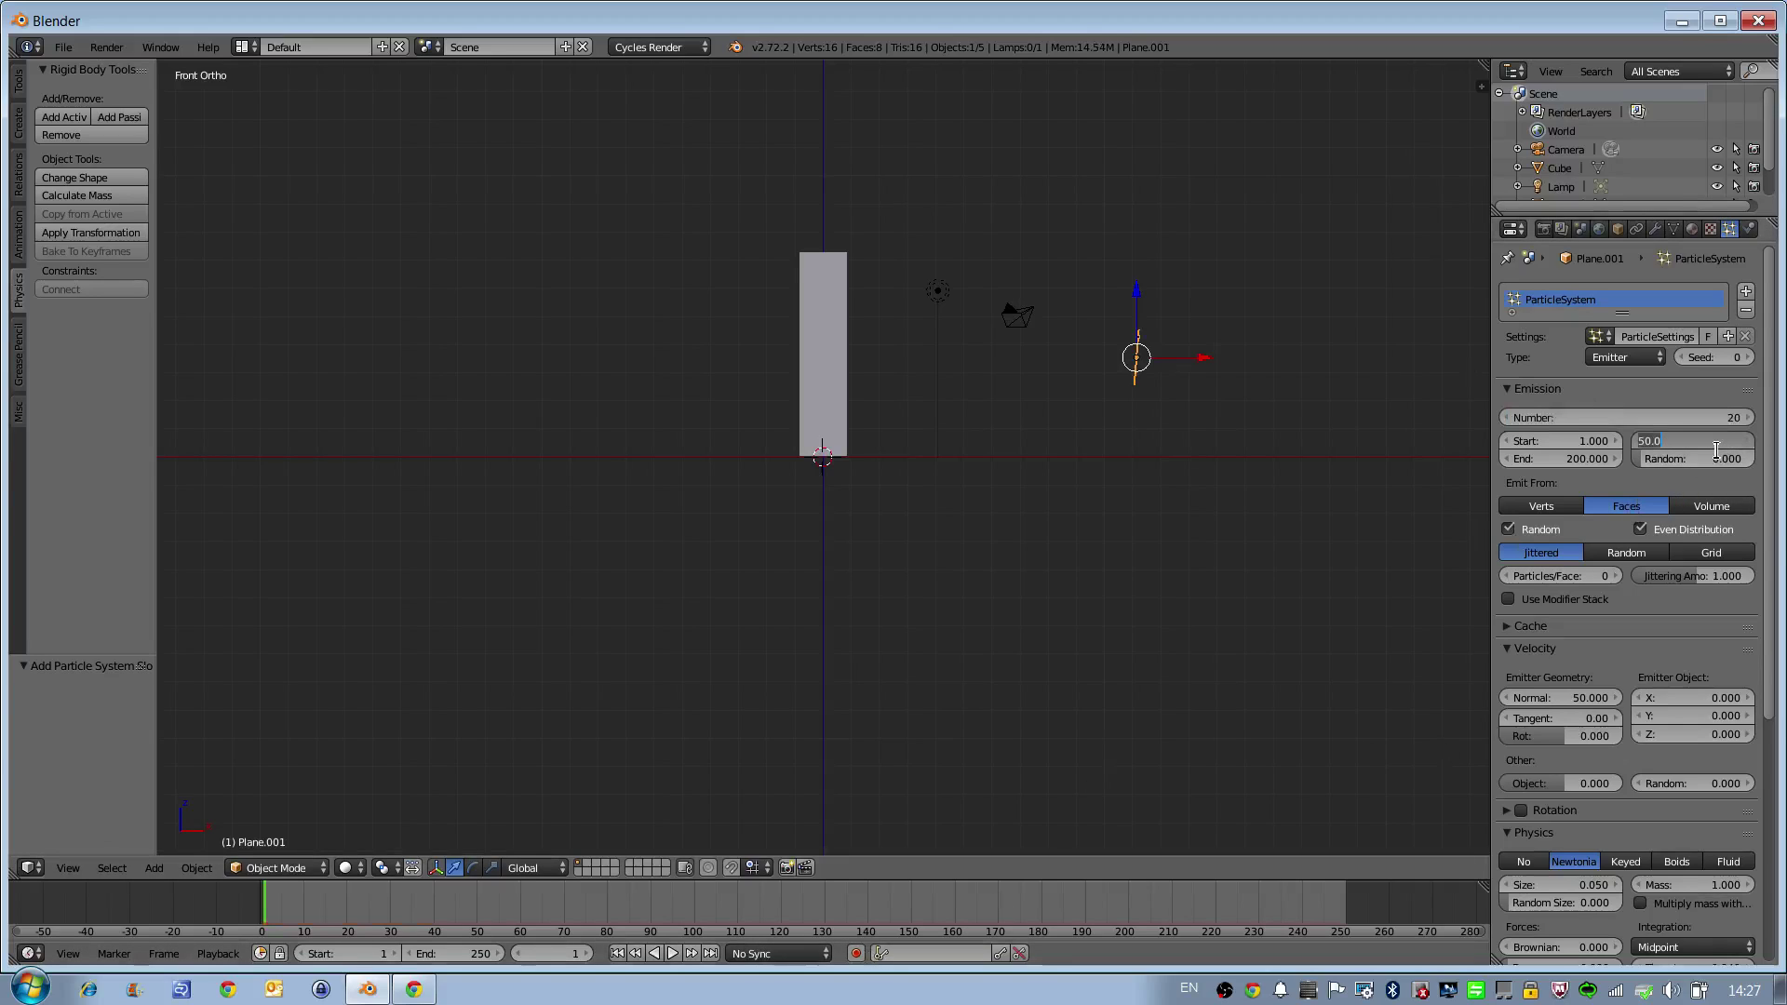
type("100")
key("Return")
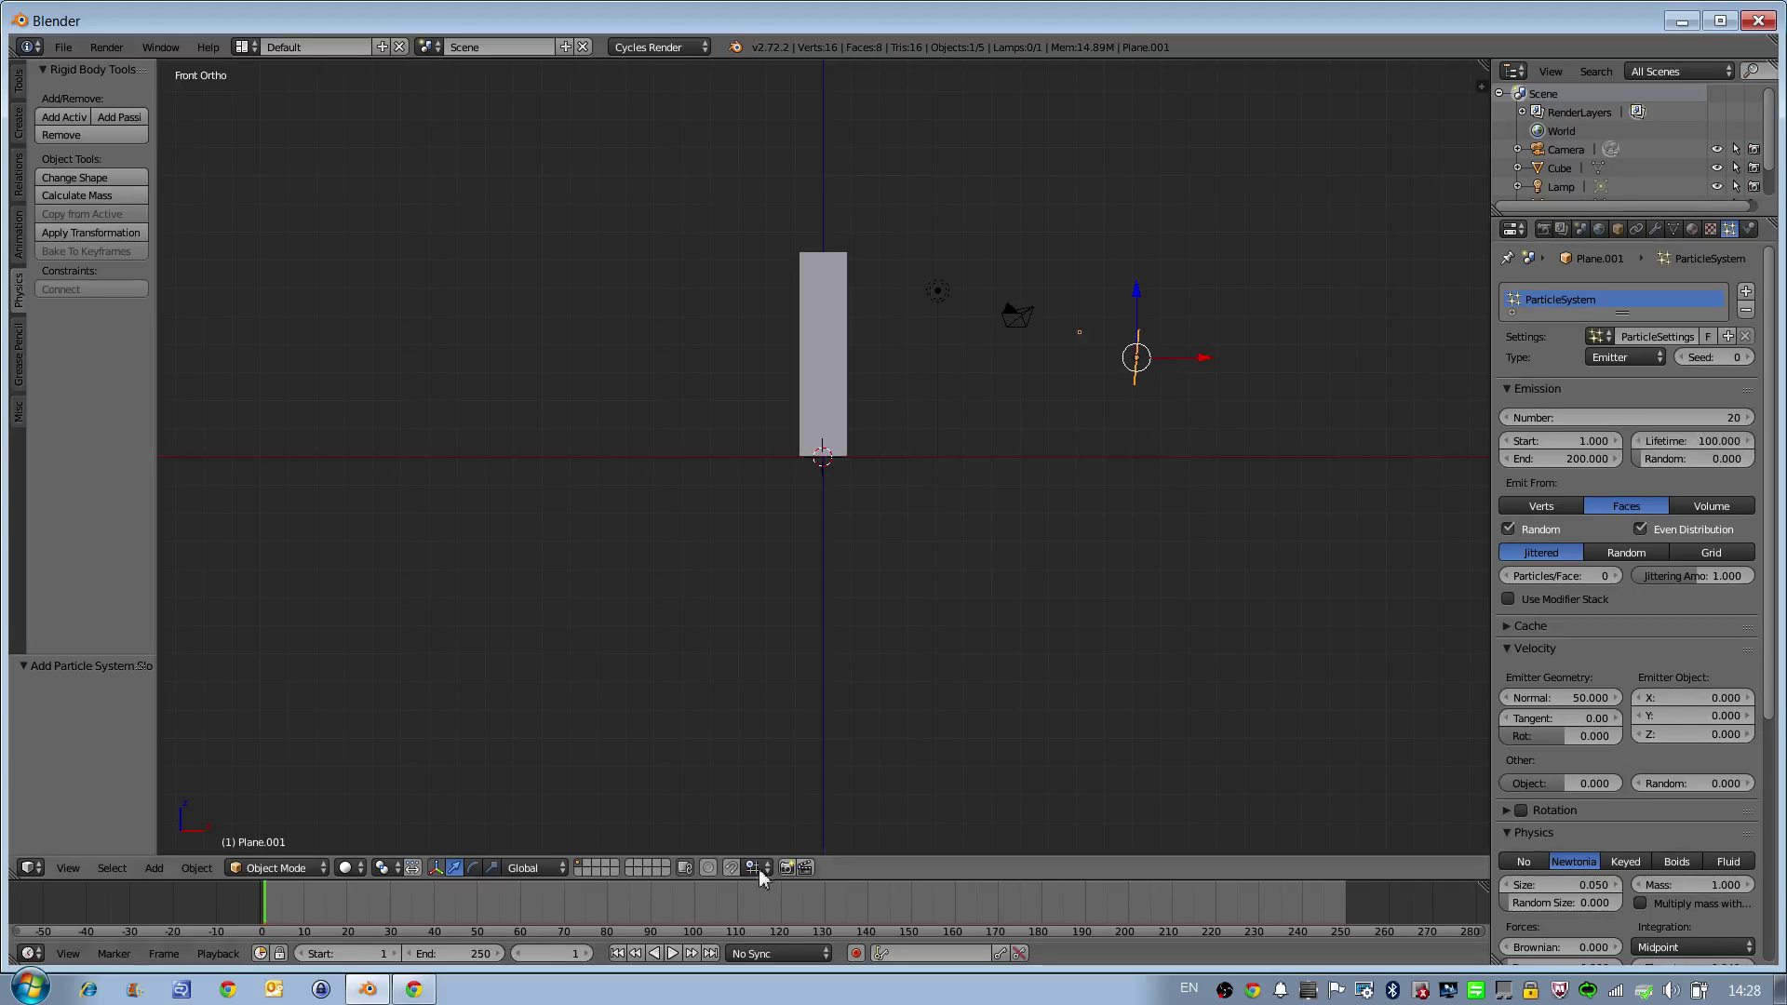
left_click(672, 953)
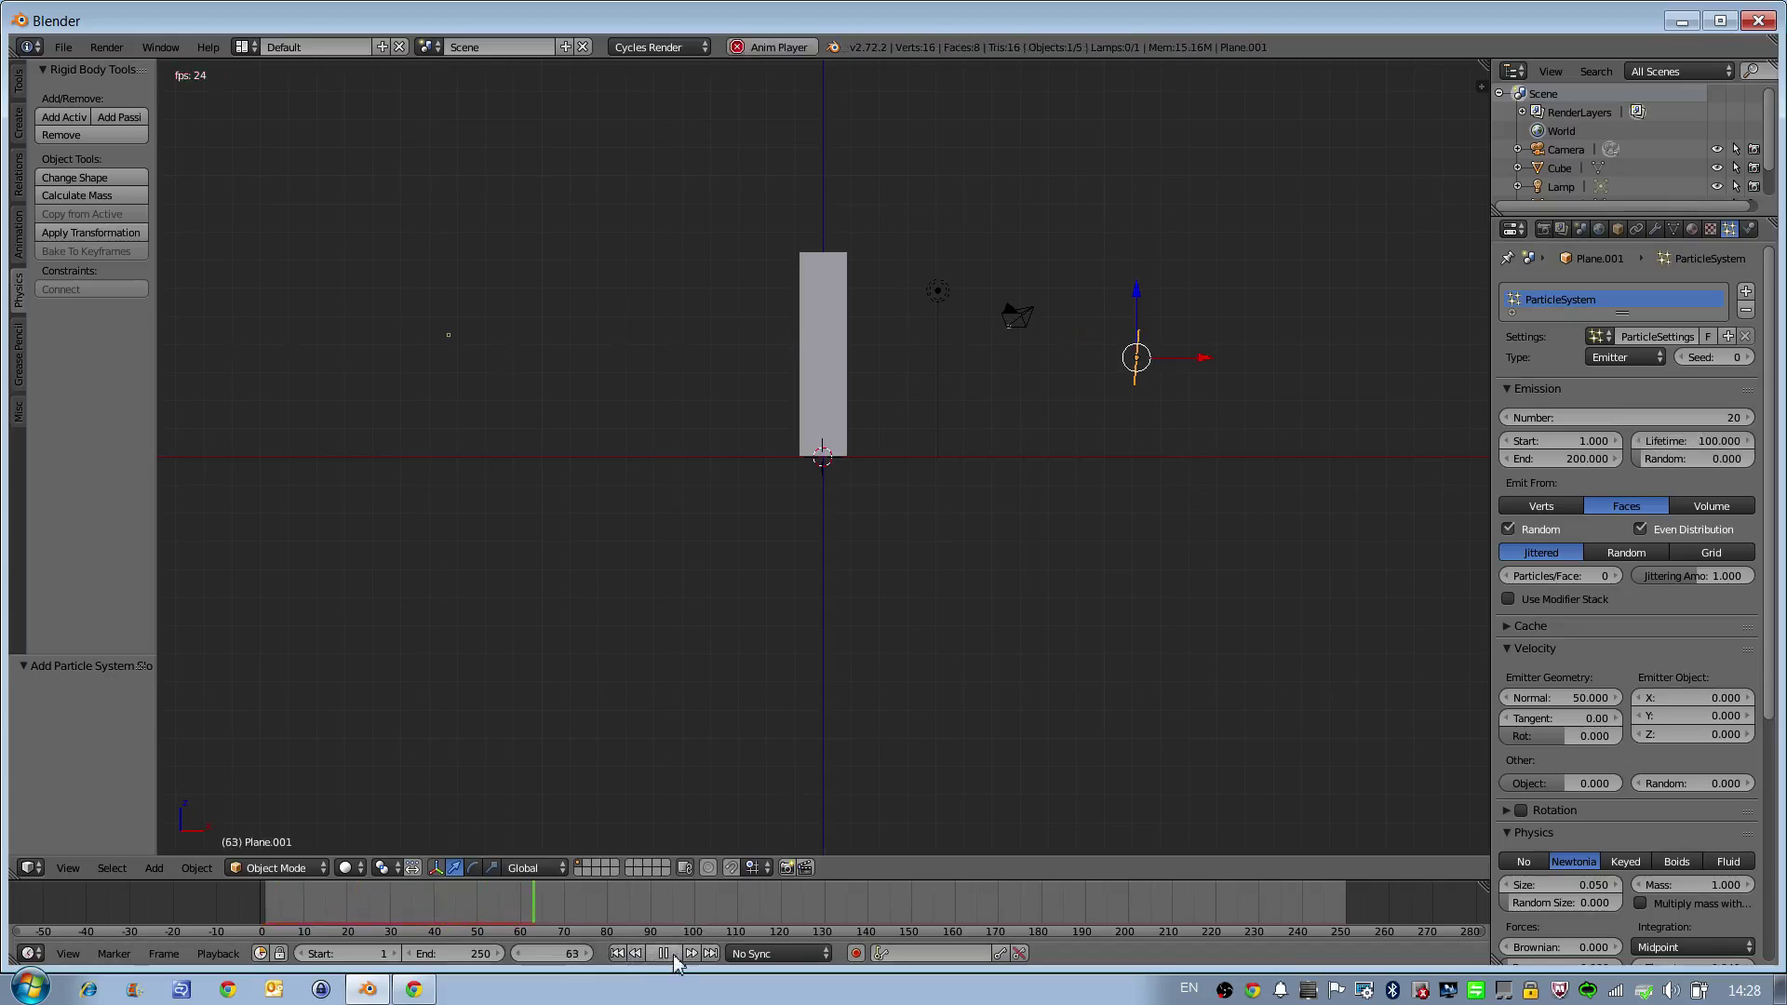
left_click(664, 953)
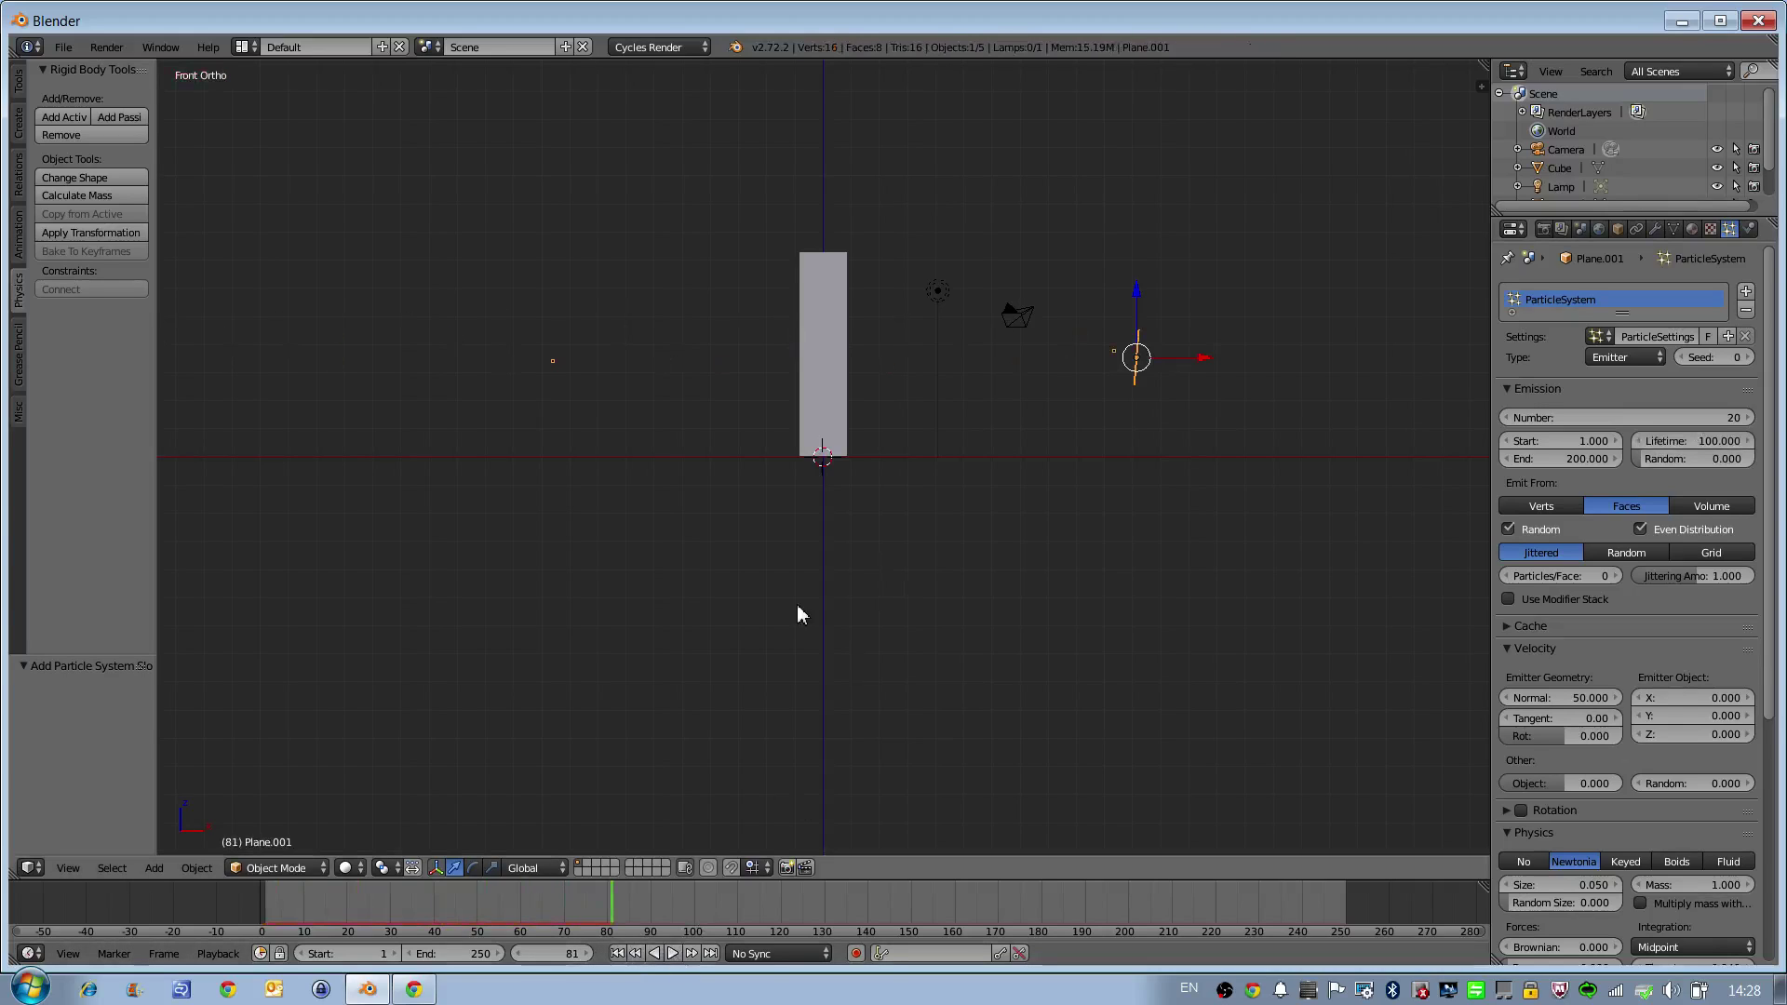
Step: Enlarge the emitter plane 3.44 times from the right view and start playback from frame 1
key("KP_3")
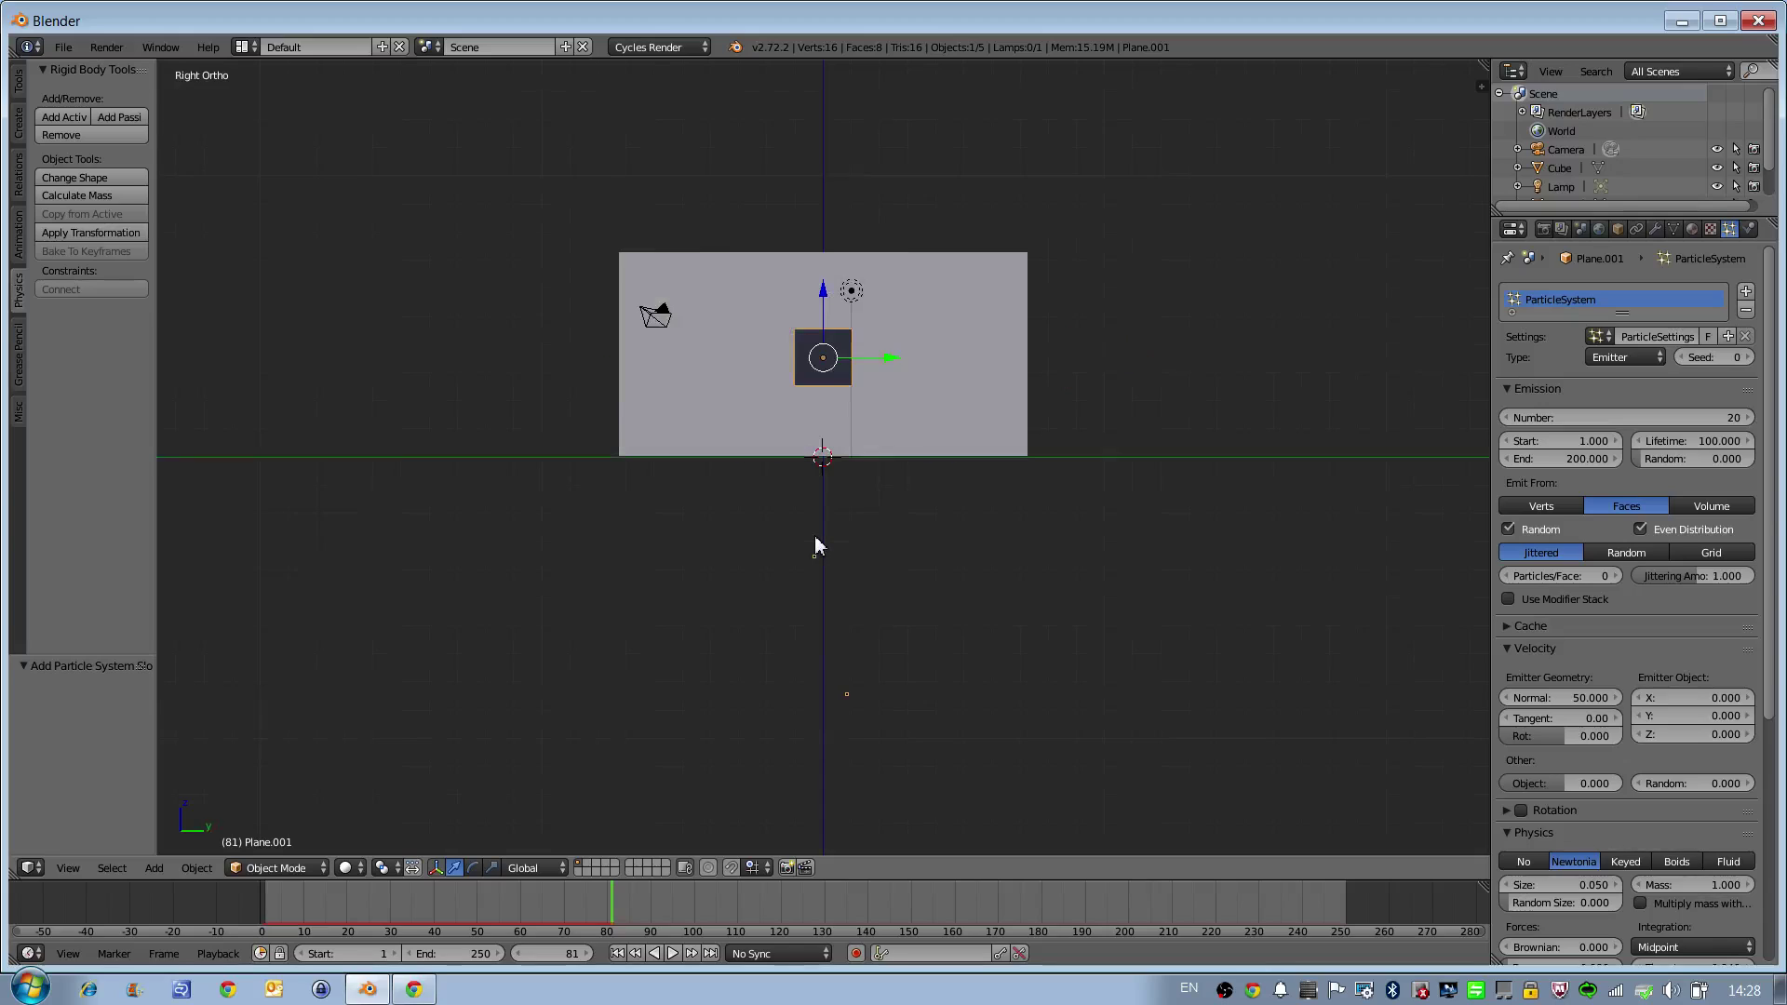
key("s")
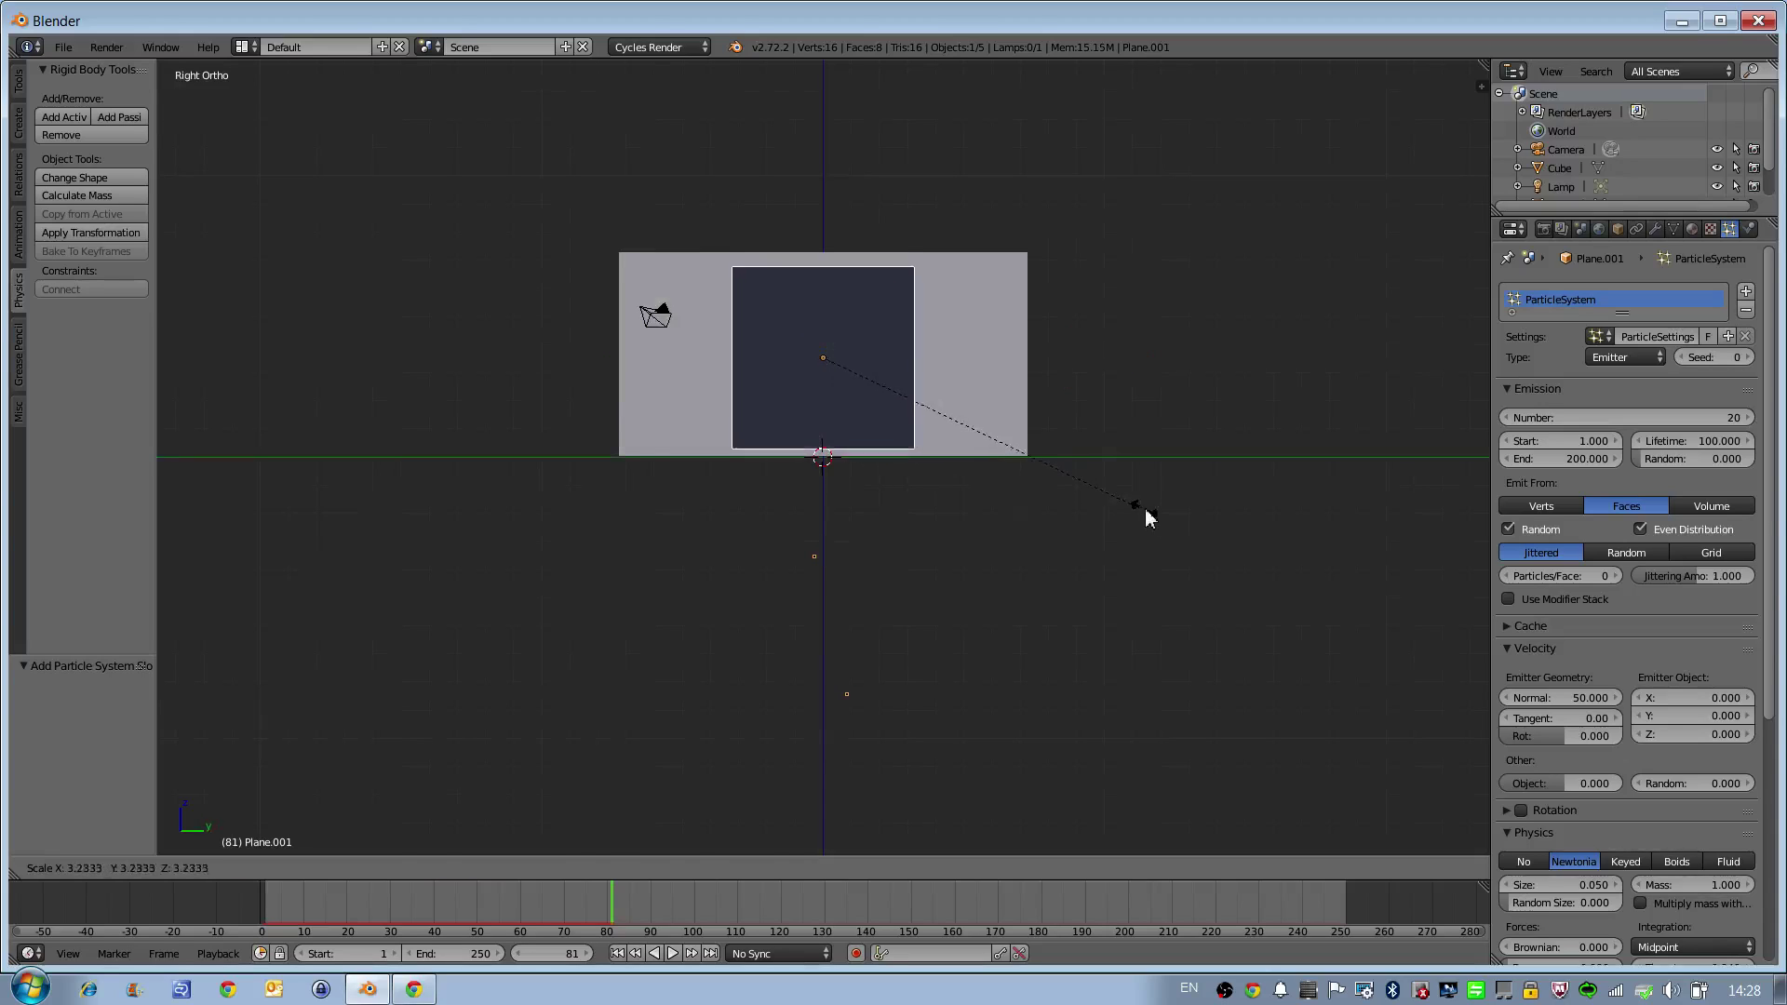
left_click(1169, 466)
left_click(617, 953)
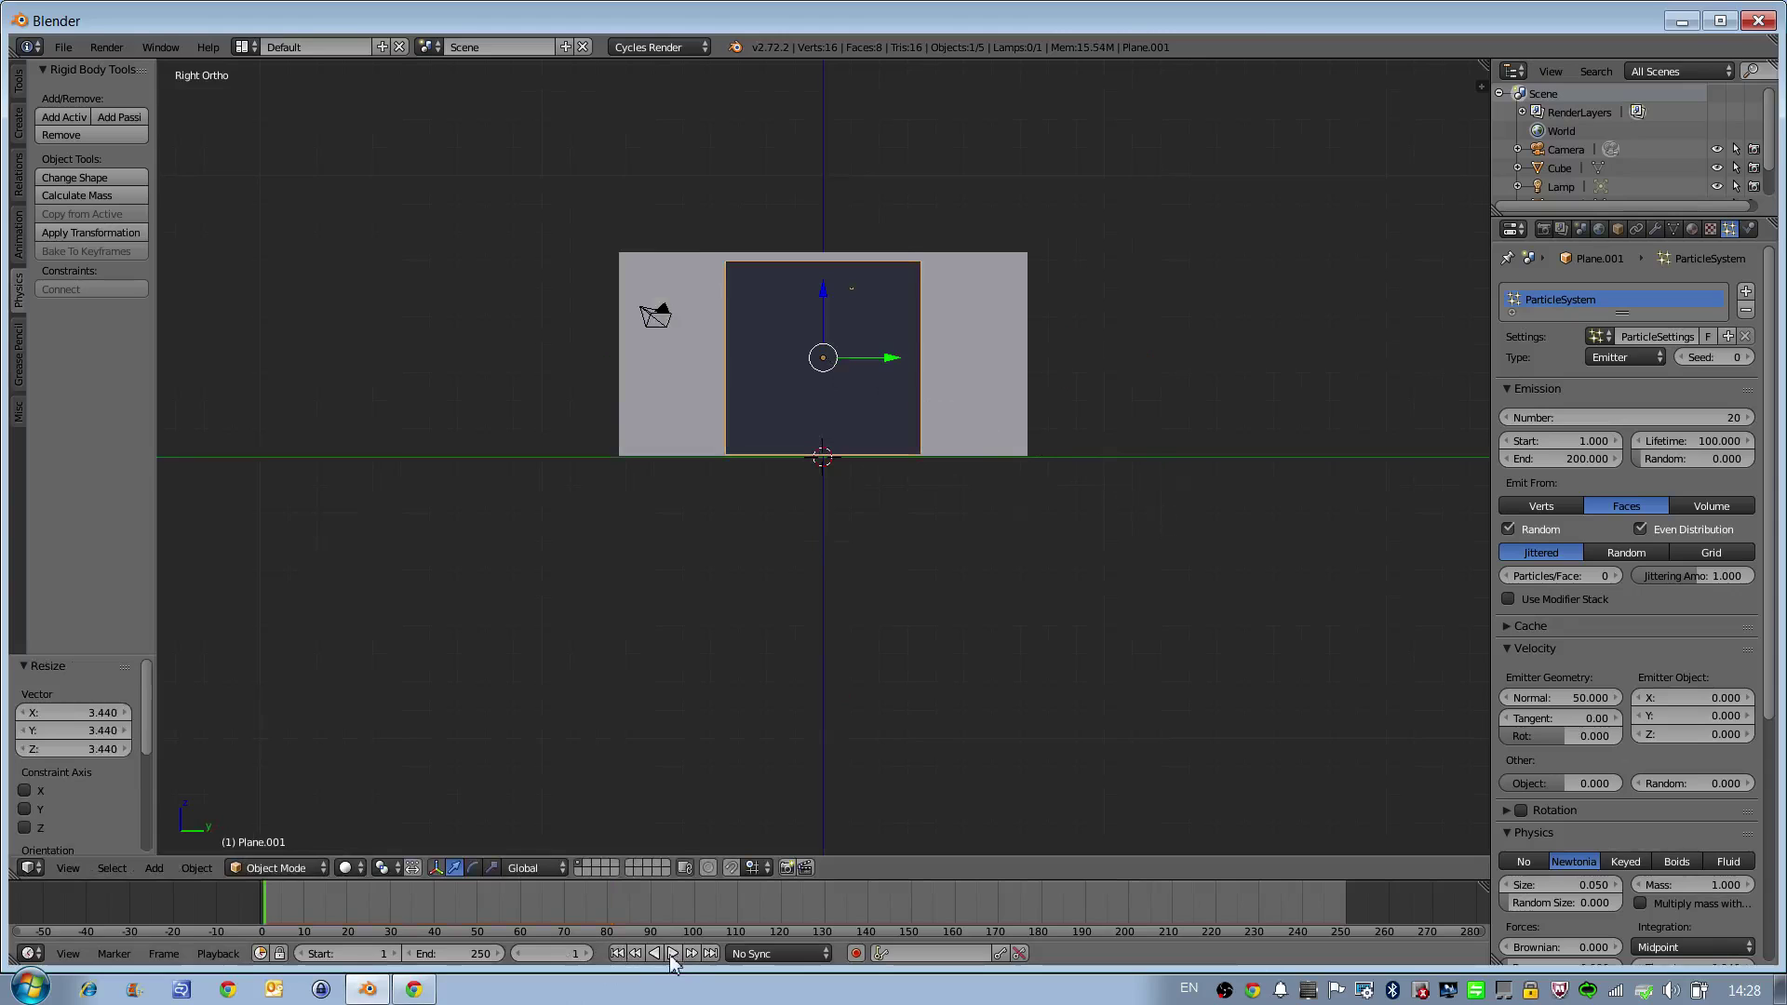
left_click(672, 954)
middle_click_drag(738, 656, 905, 544)
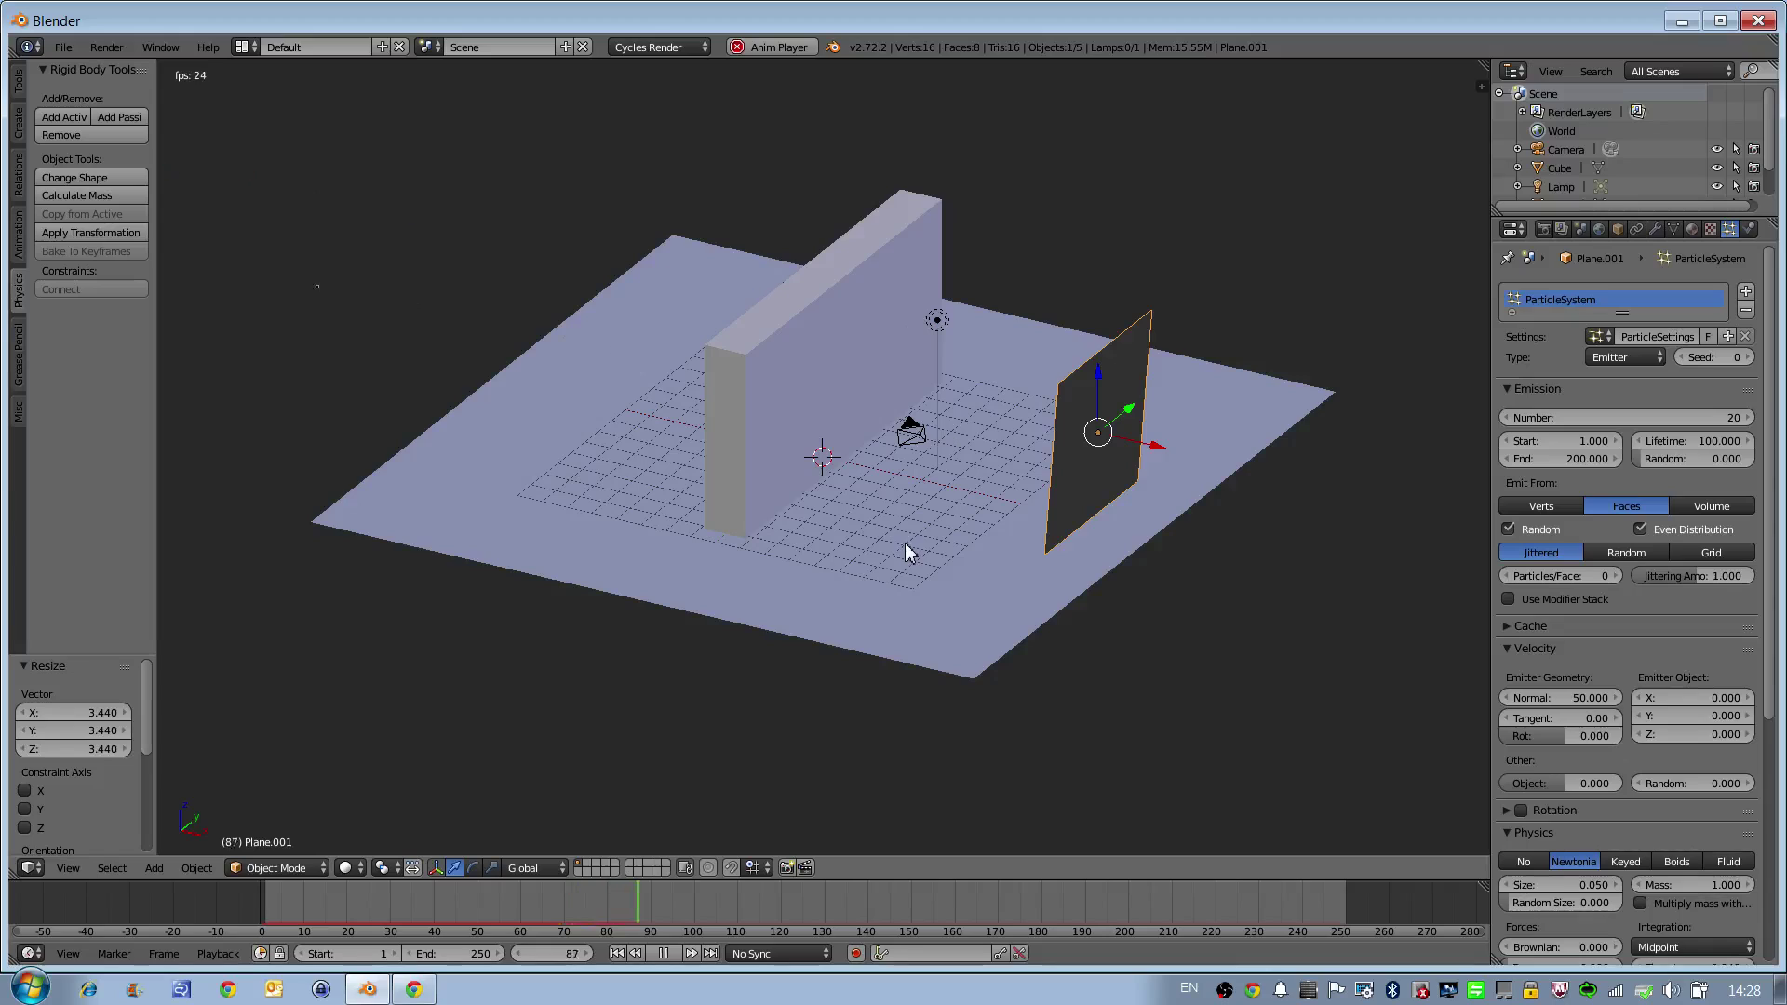
Step: Move the emitter plane right to about X 9.948, stop playback and rewind to frame 1
key("KP_1")
key("g")
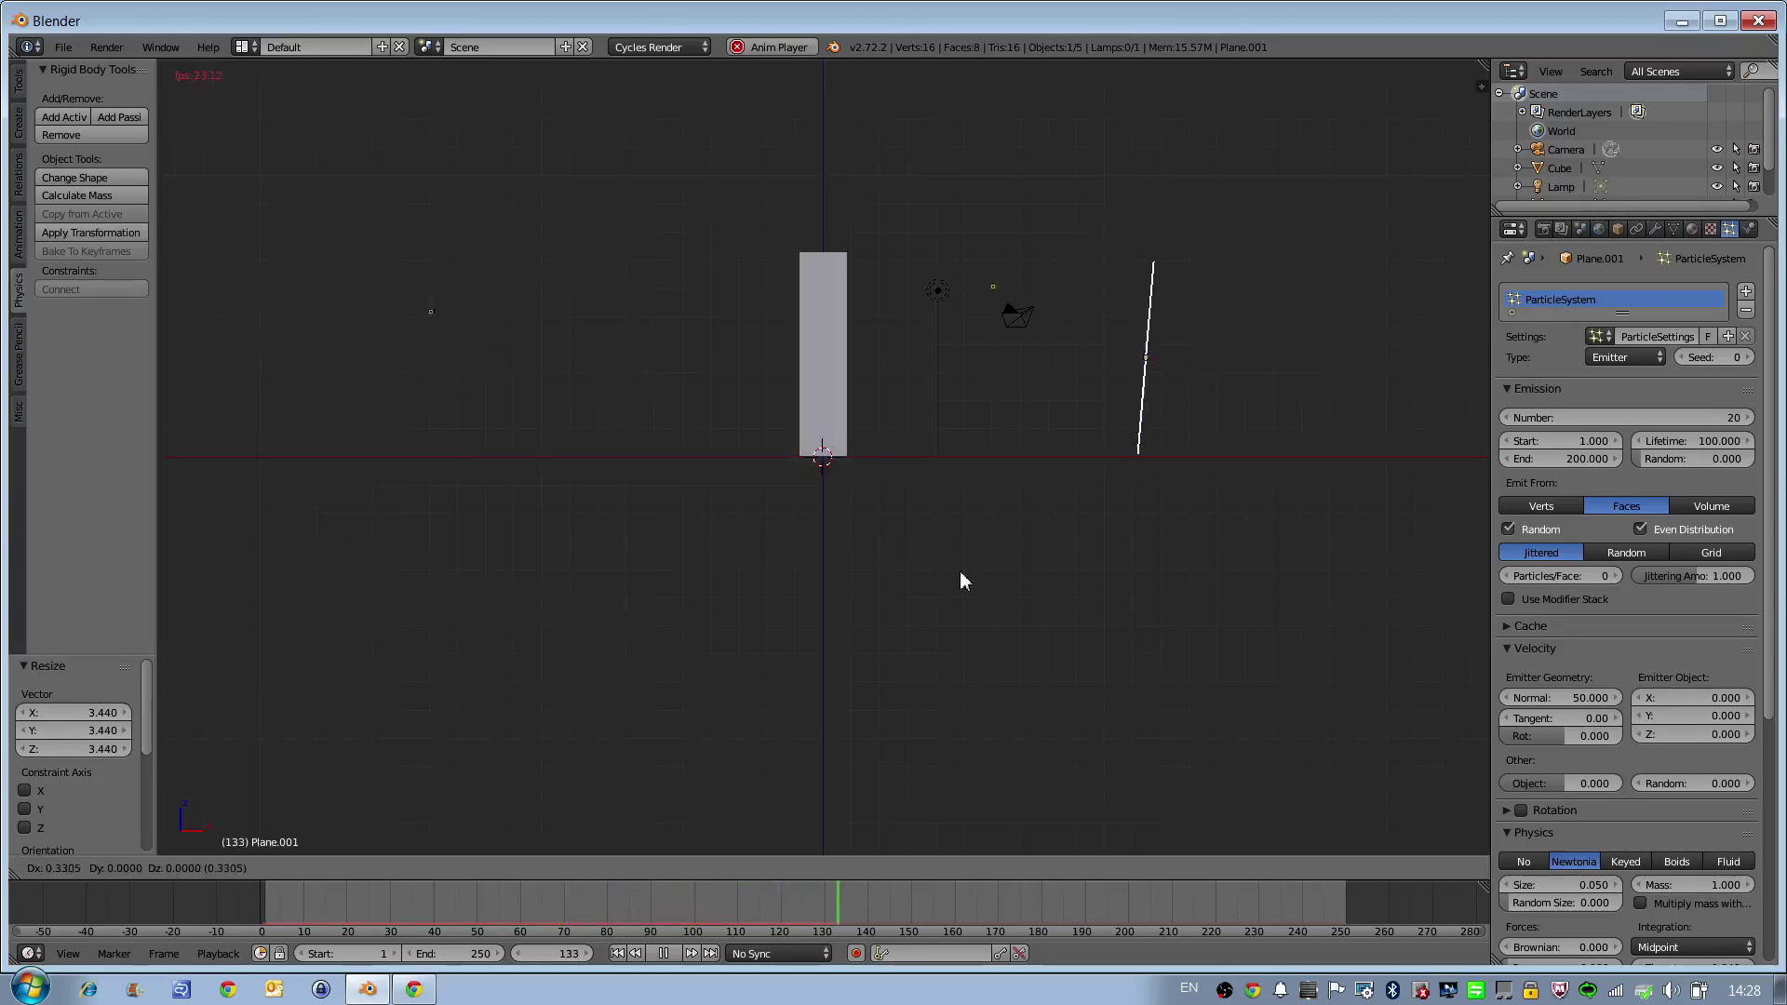
left_click(1224, 579)
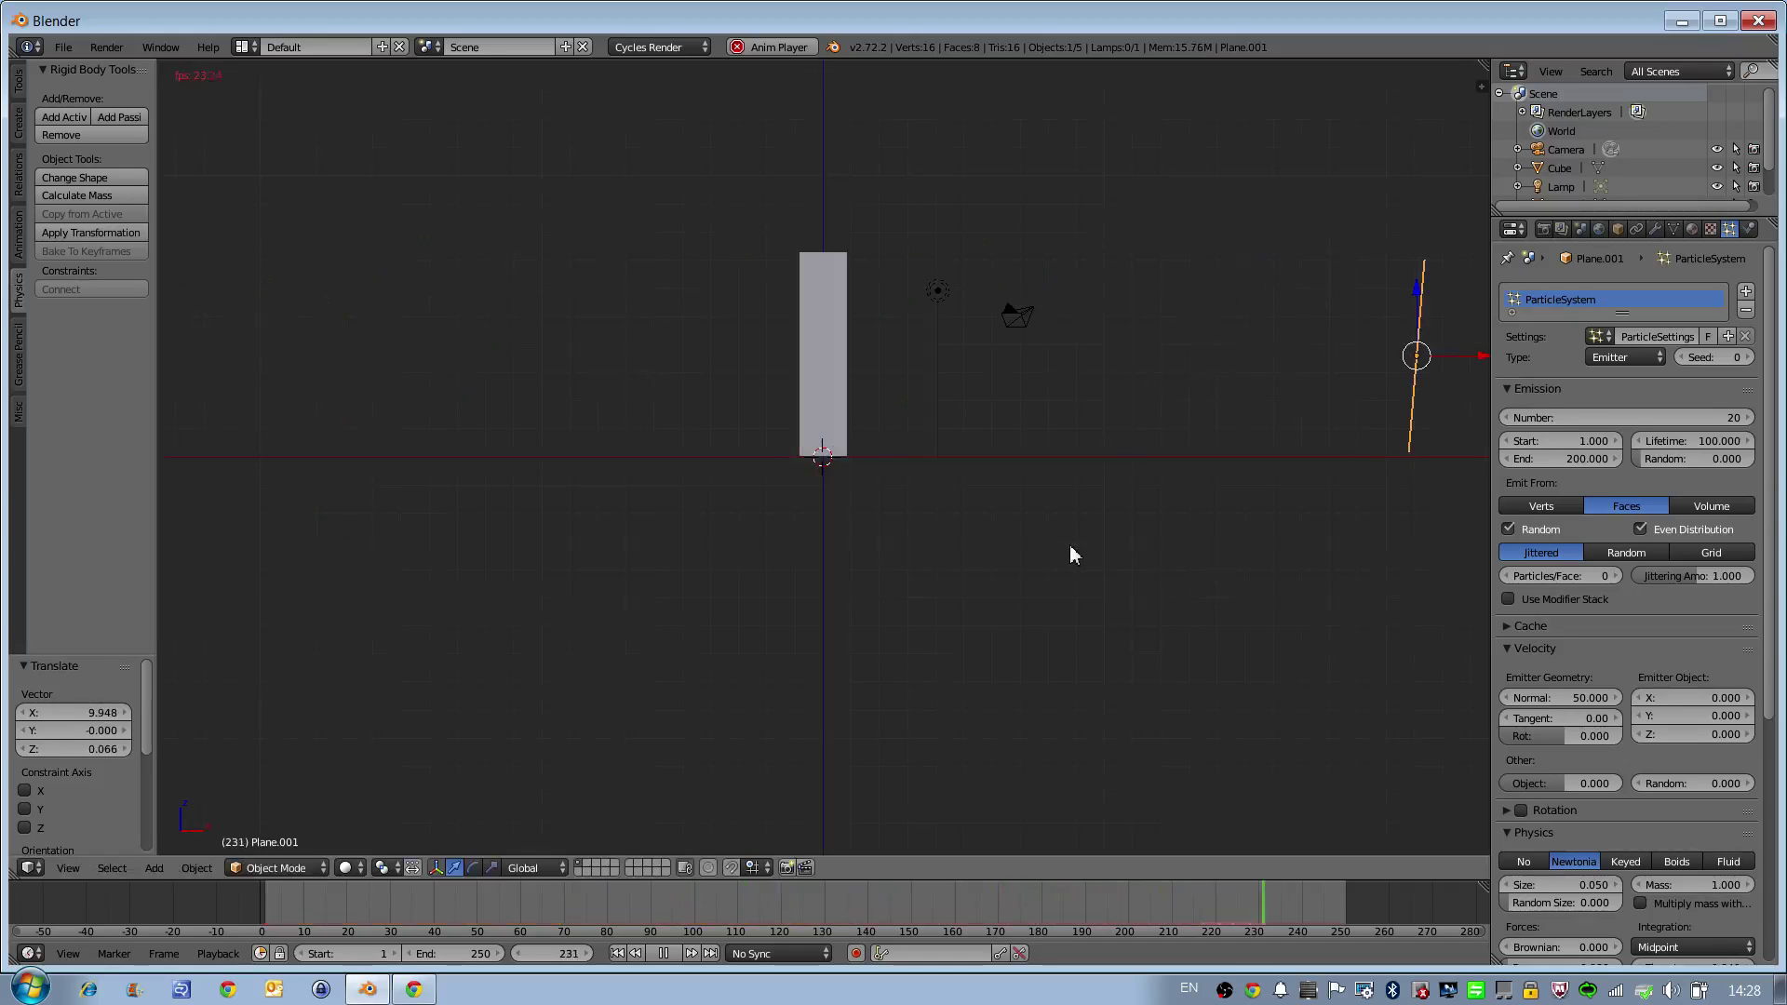
left_click(663, 953)
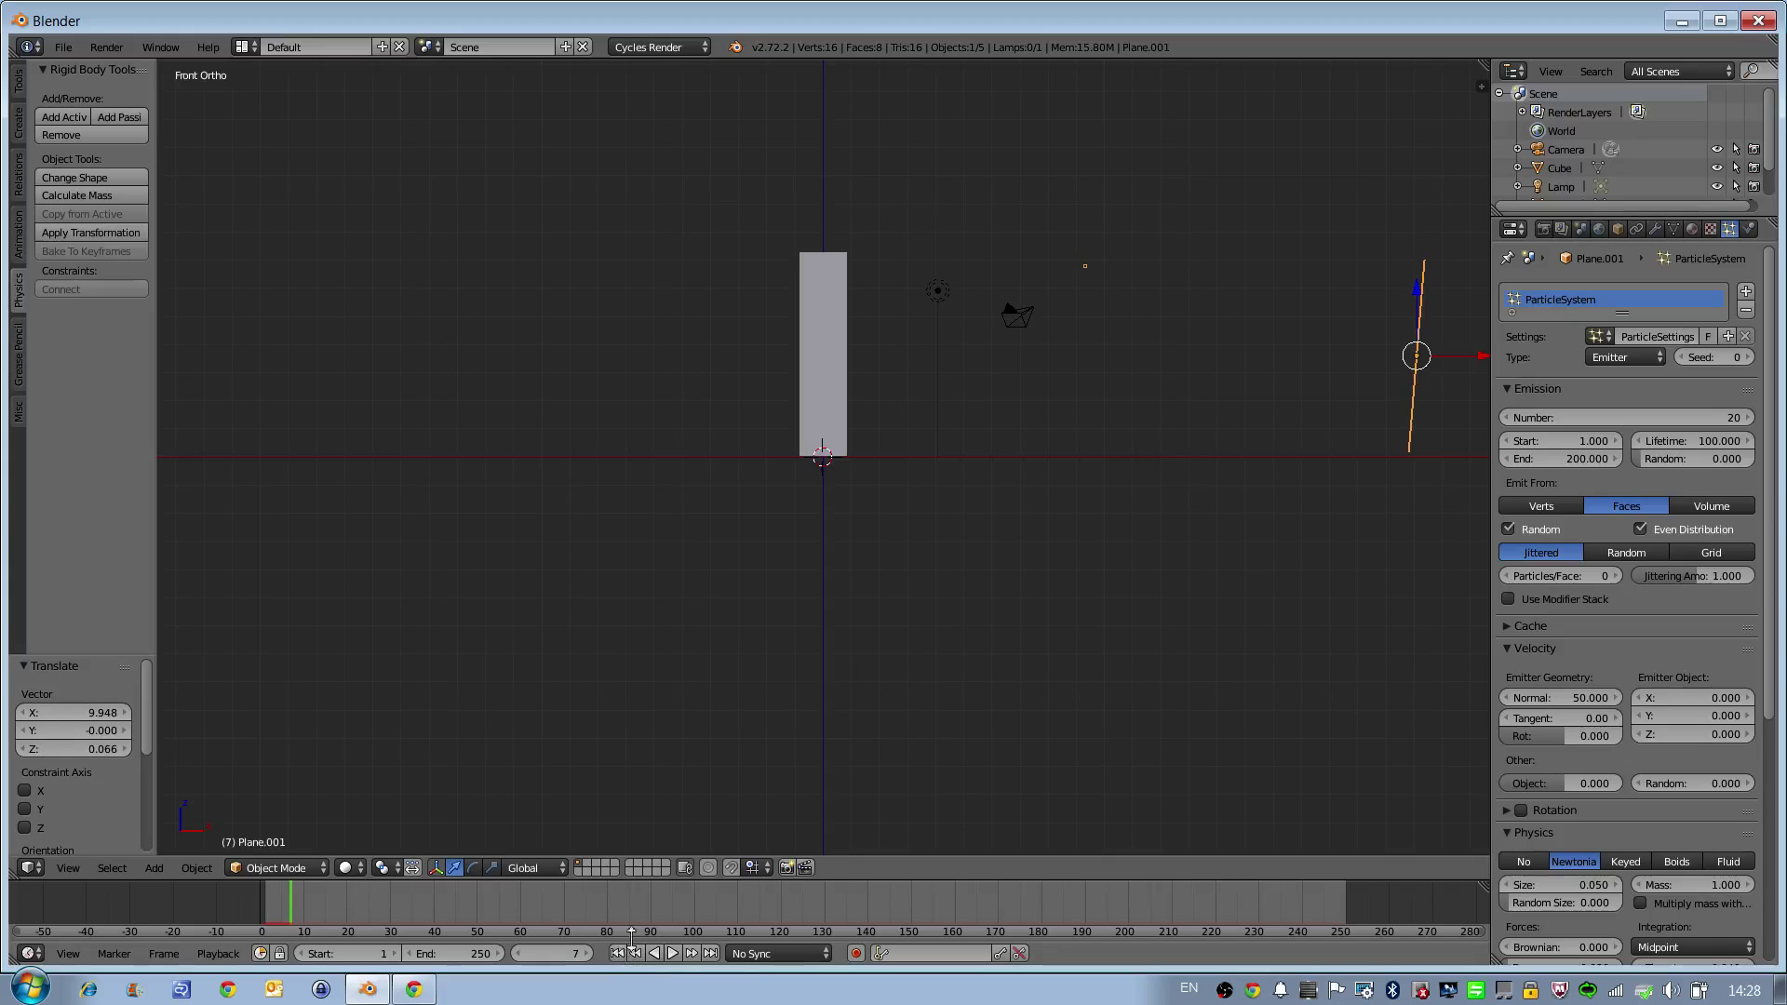
middle_click_drag(1092, 506, 845, 523, "shift")
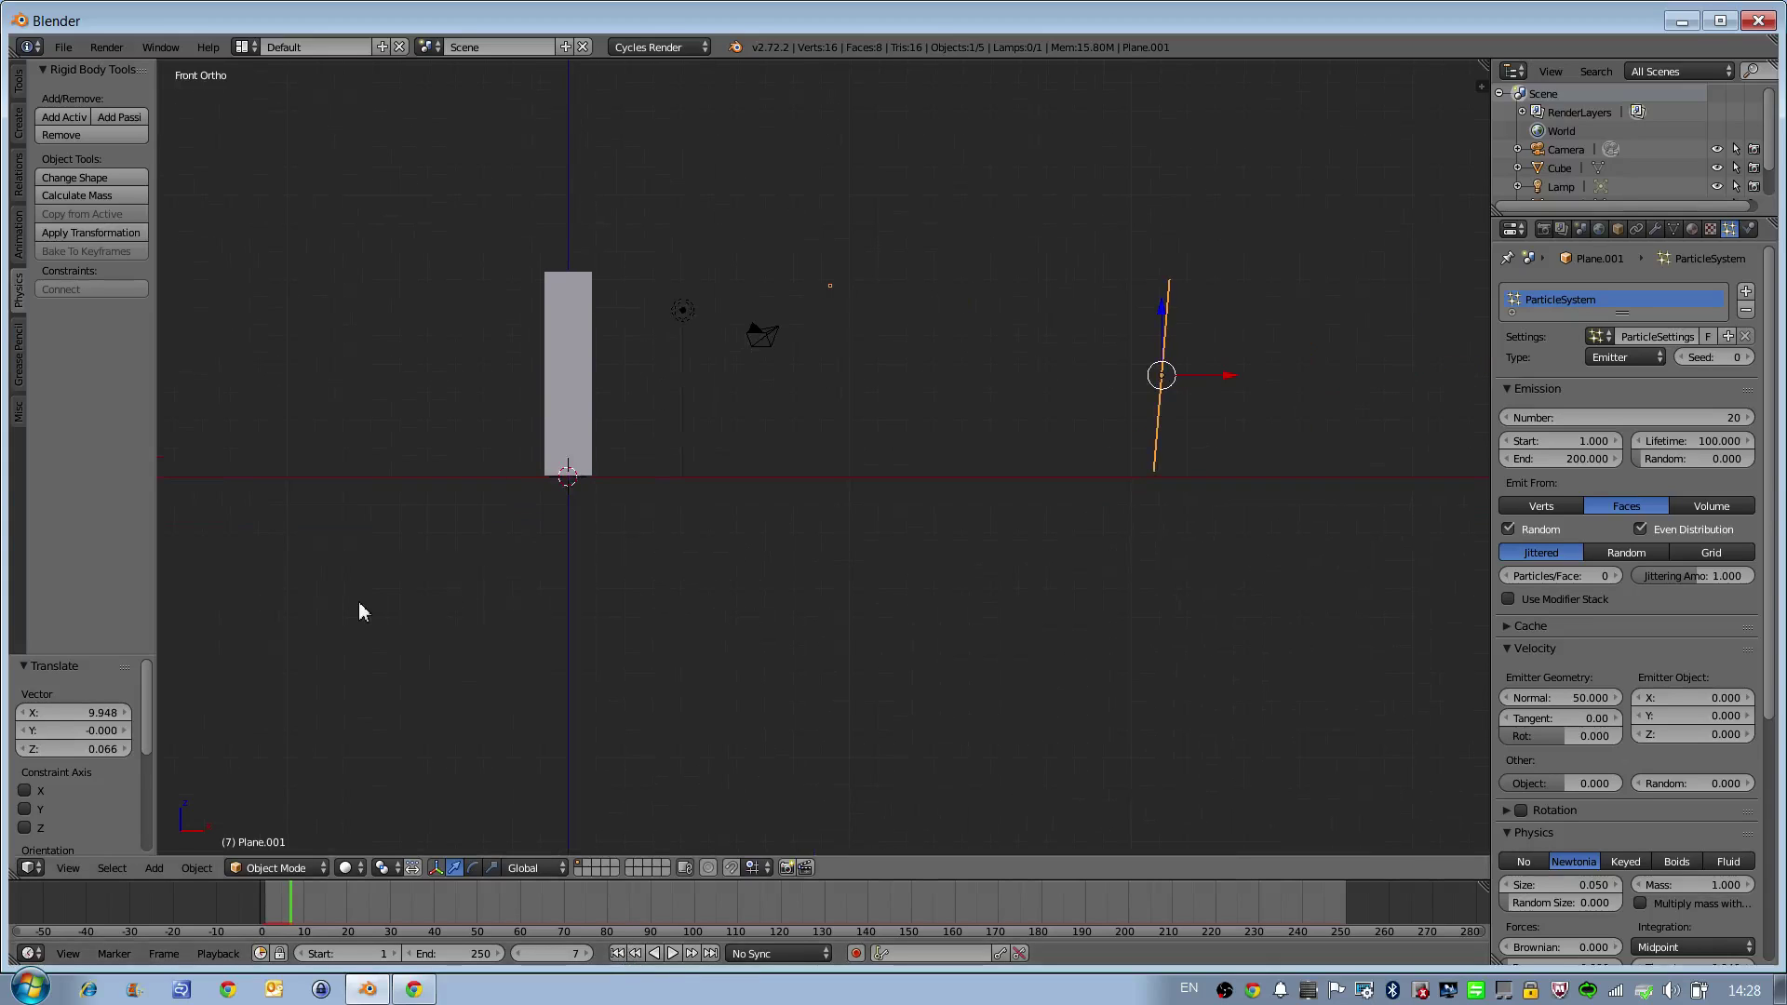
middle_click_drag(388, 574, 381, 614)
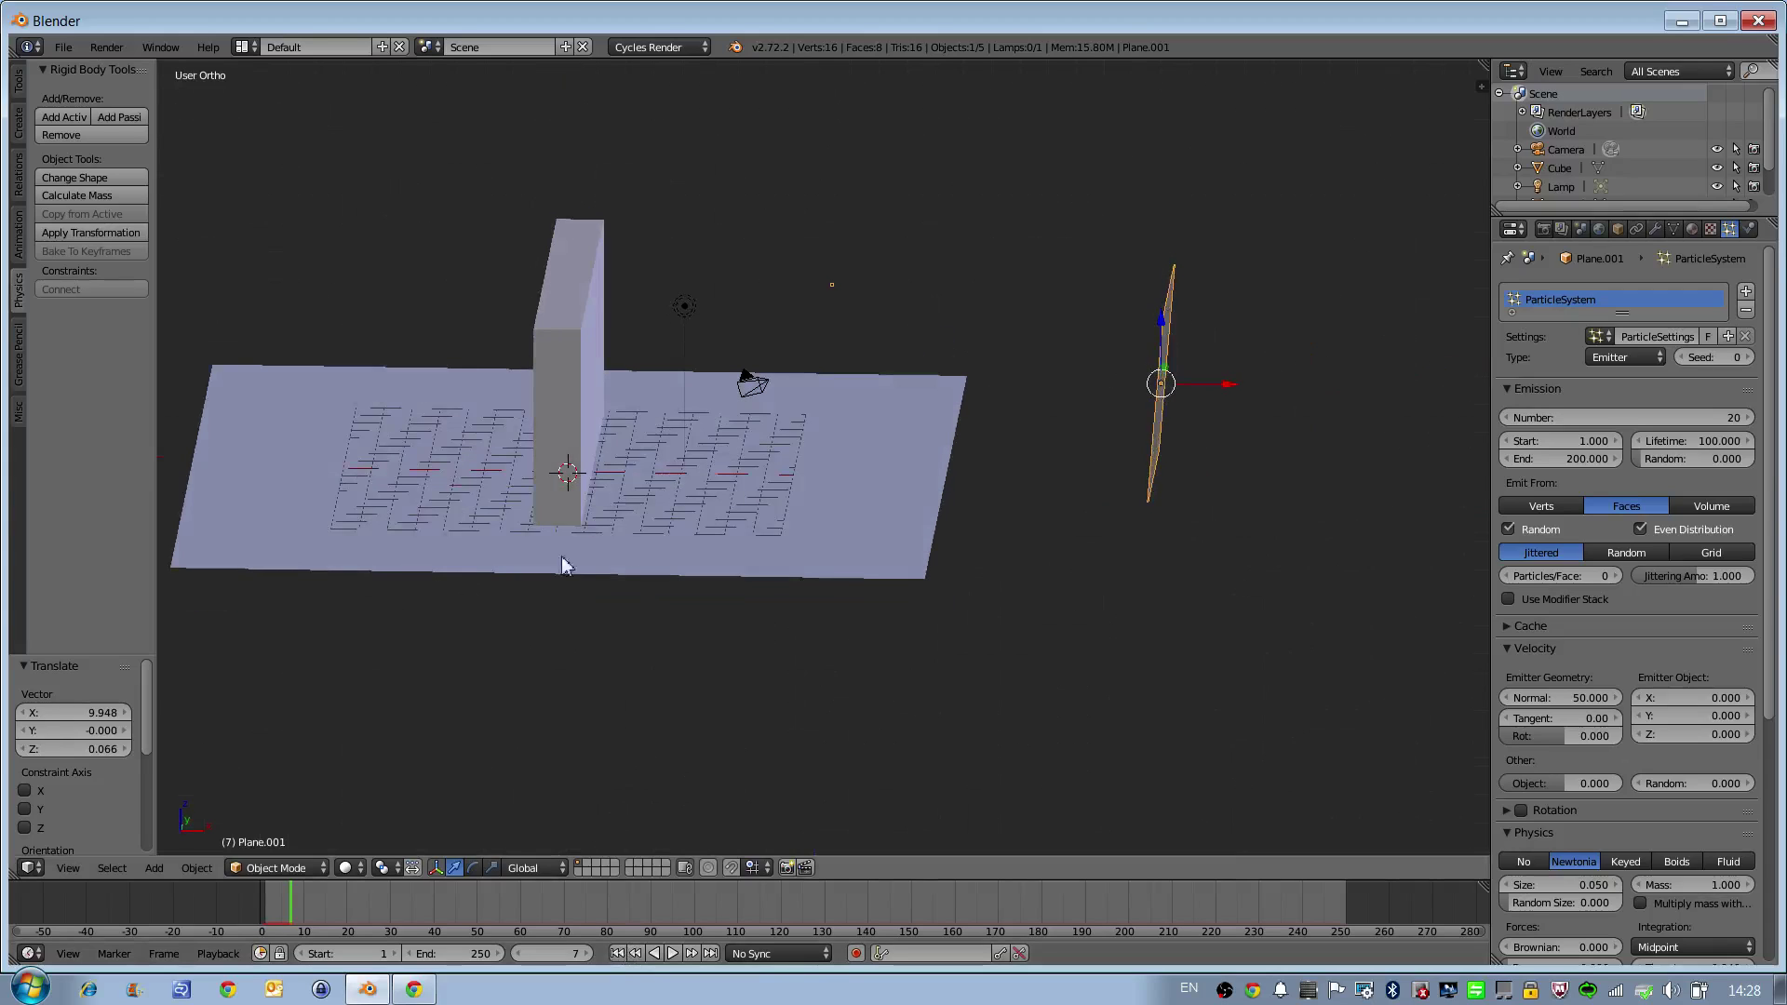
middle_click_drag(804, 495, 830, 463)
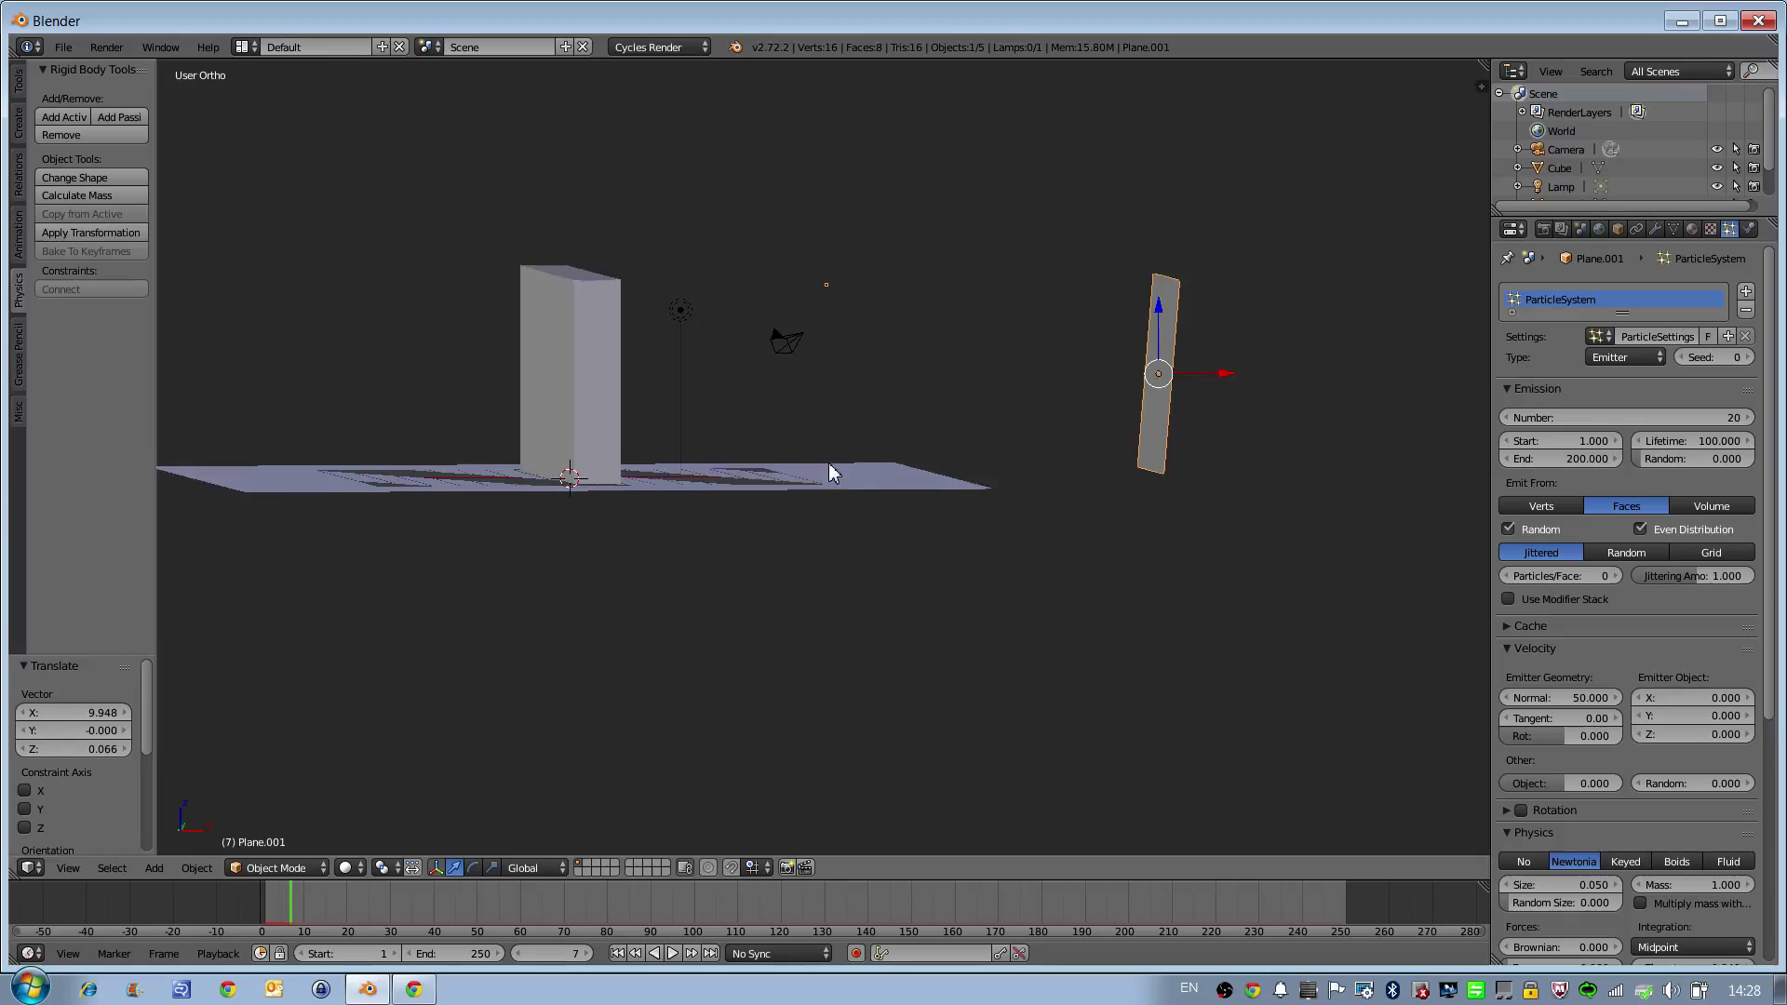
middle_click_drag(650, 642, 569, 645)
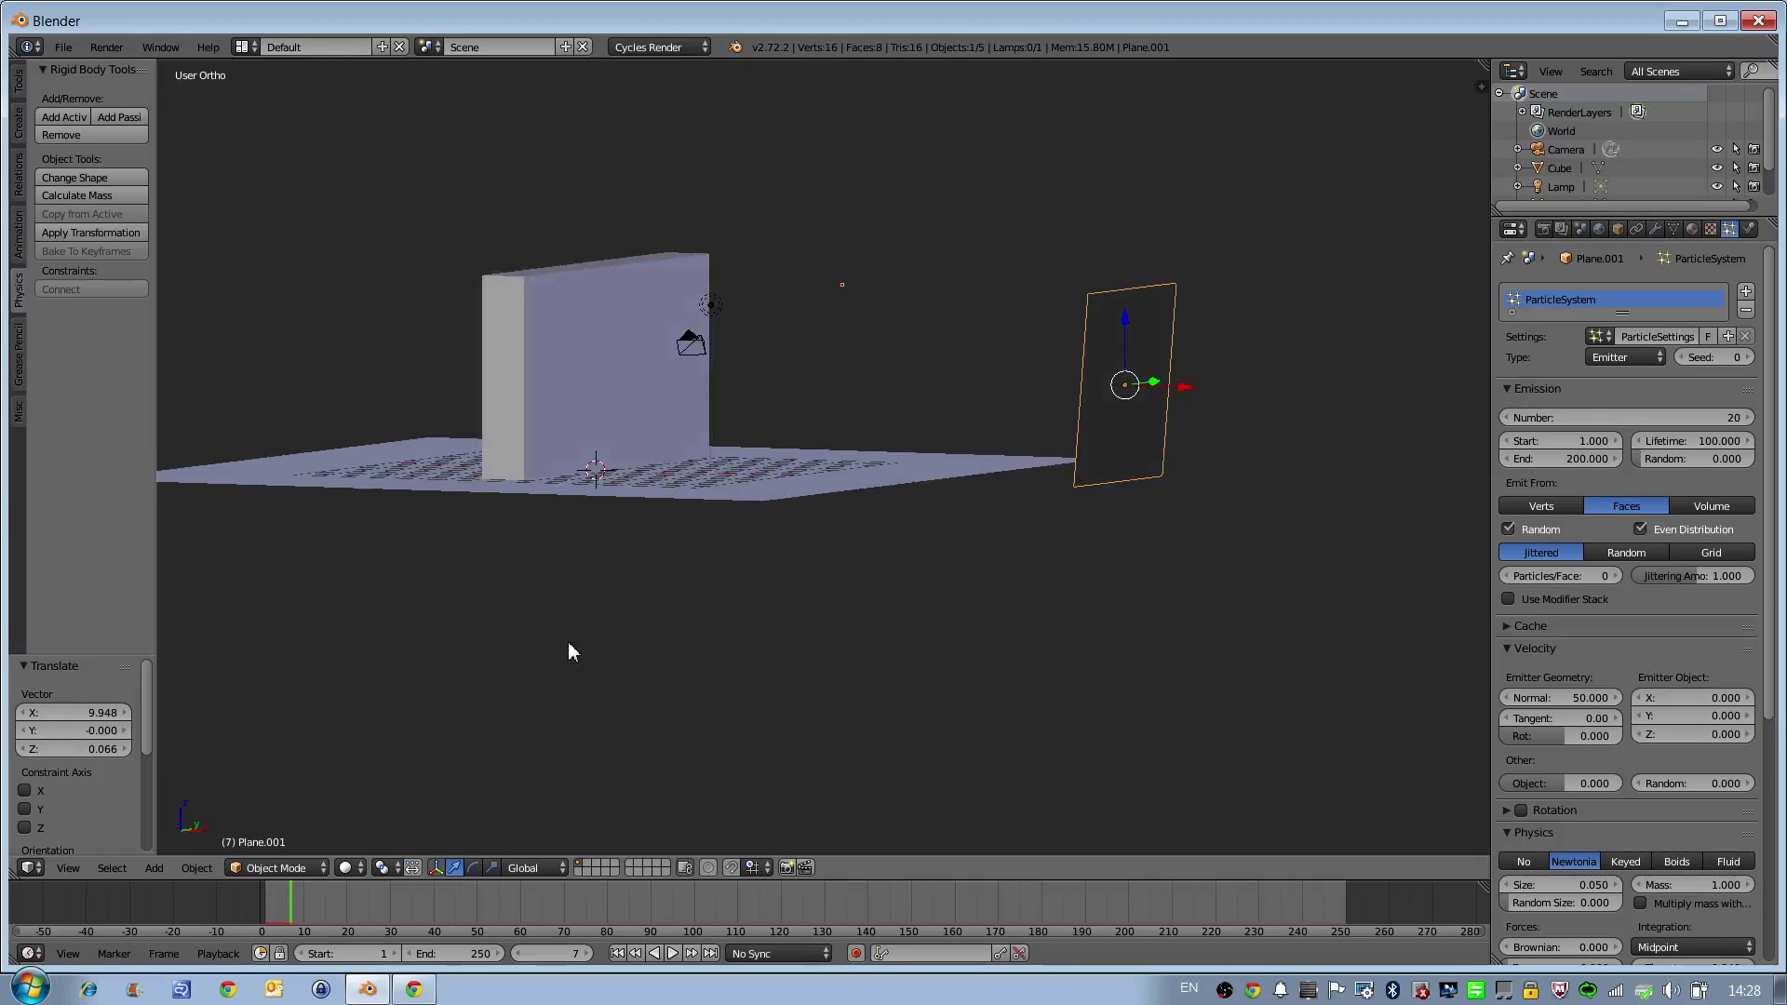
left_click(619, 954)
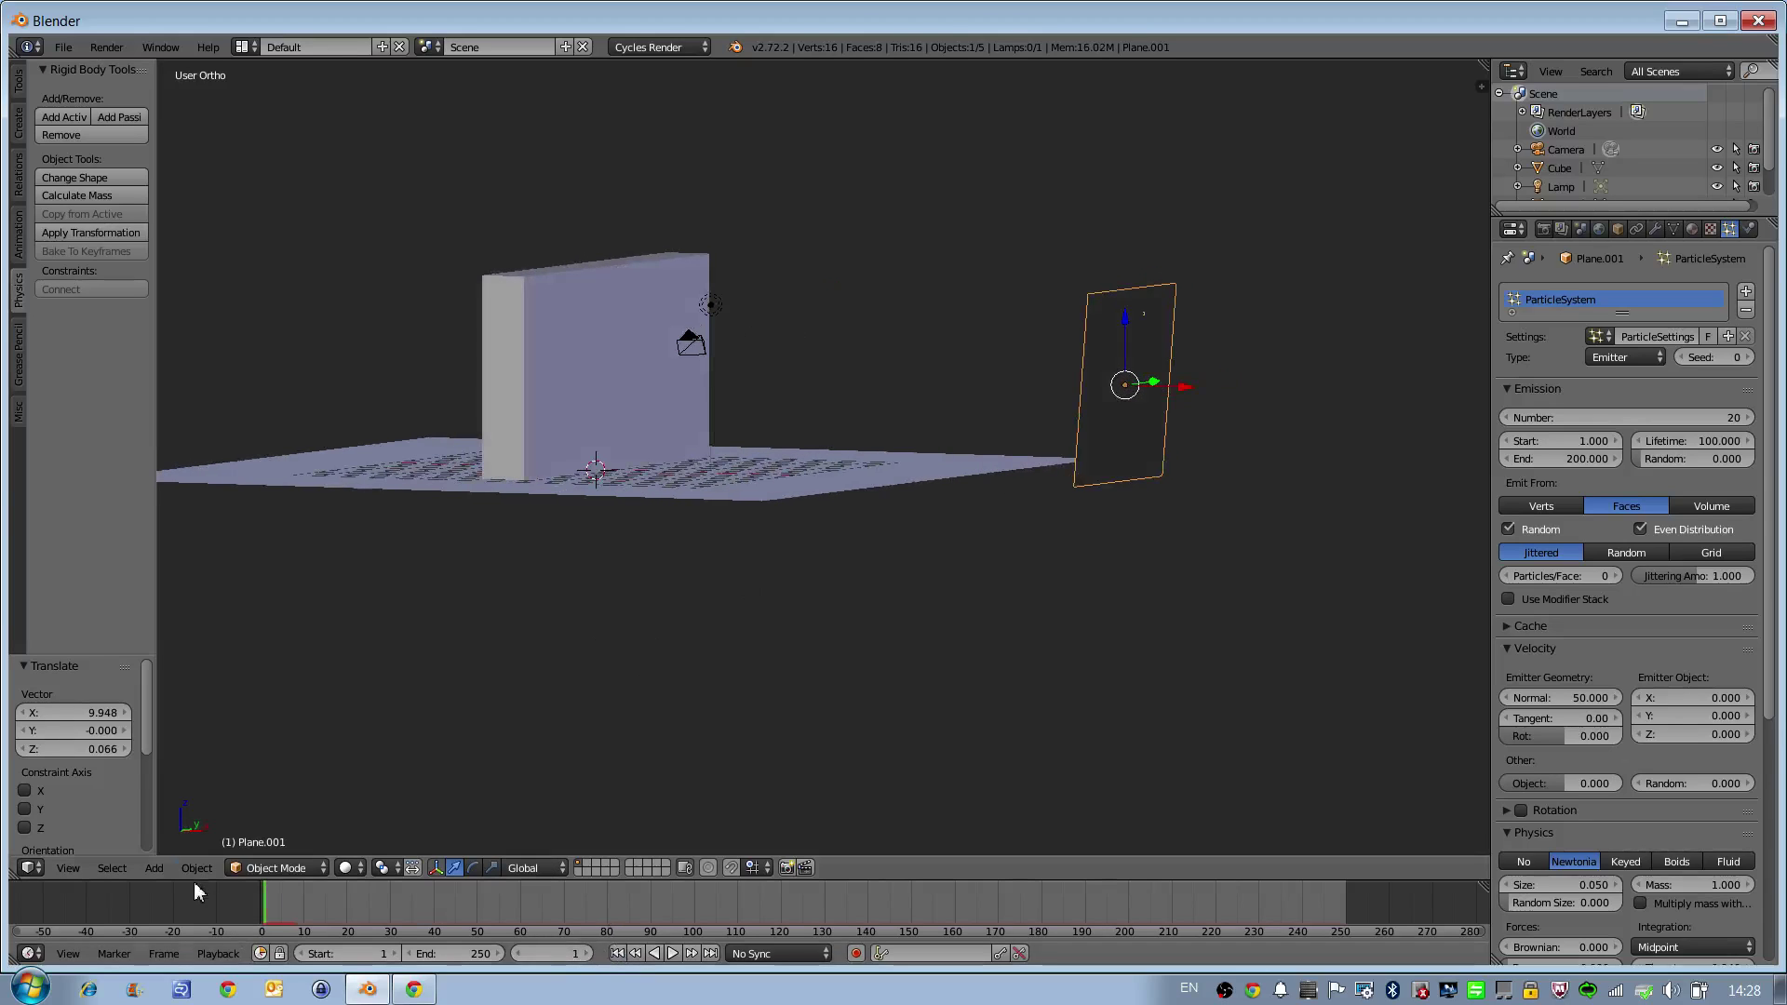
left_click(156, 868)
mouse_move(168, 849)
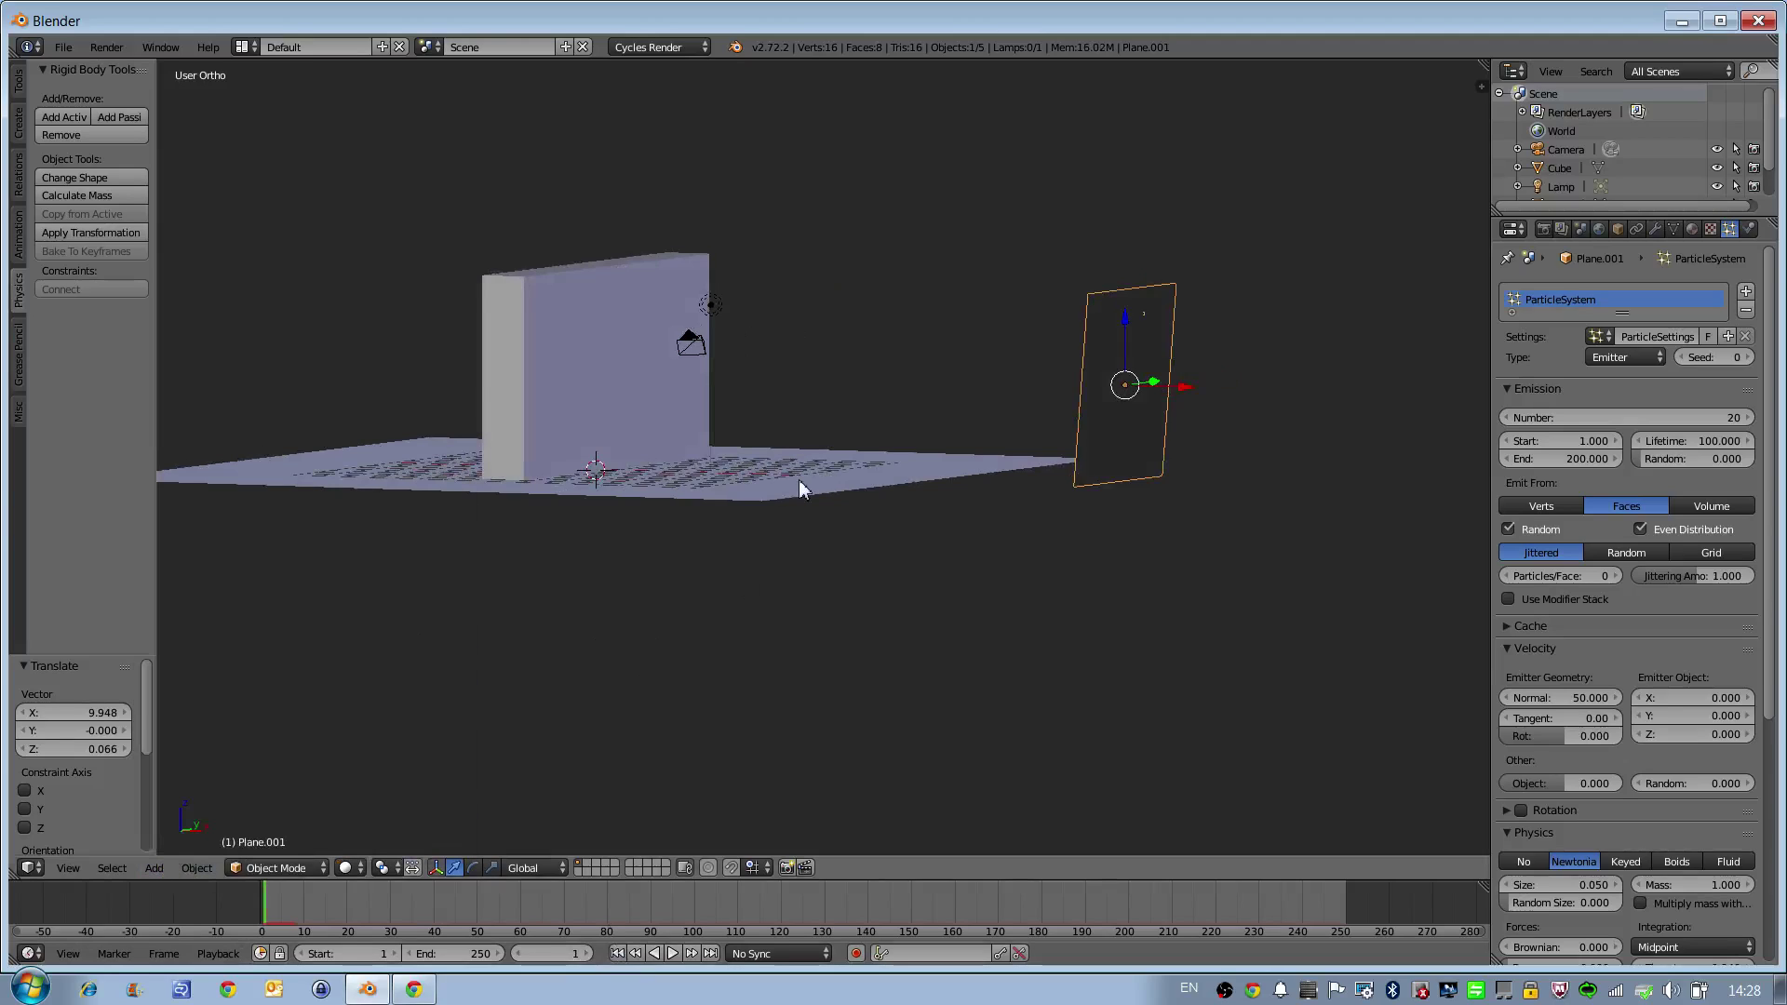
key("KP_1")
Step: Add a cylinder at about X 10.1 beside the emitter and switch to wireframe shading
left_click(196, 868)
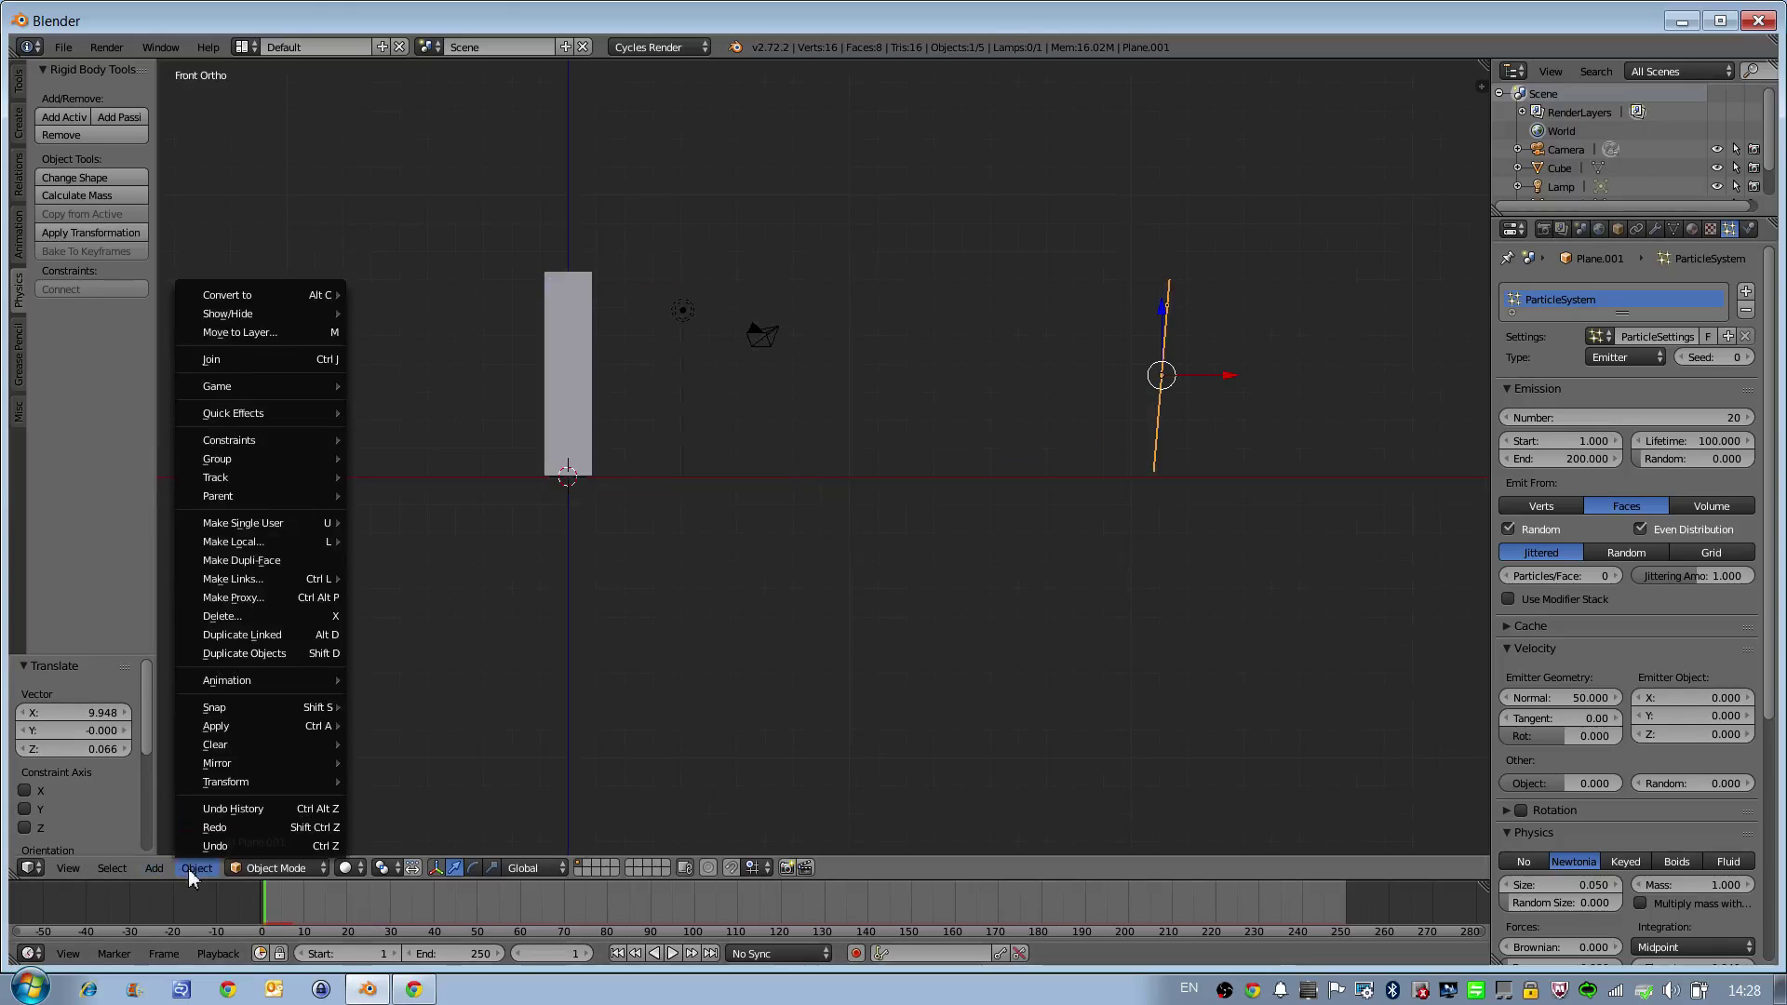
mouse_move(153, 868)
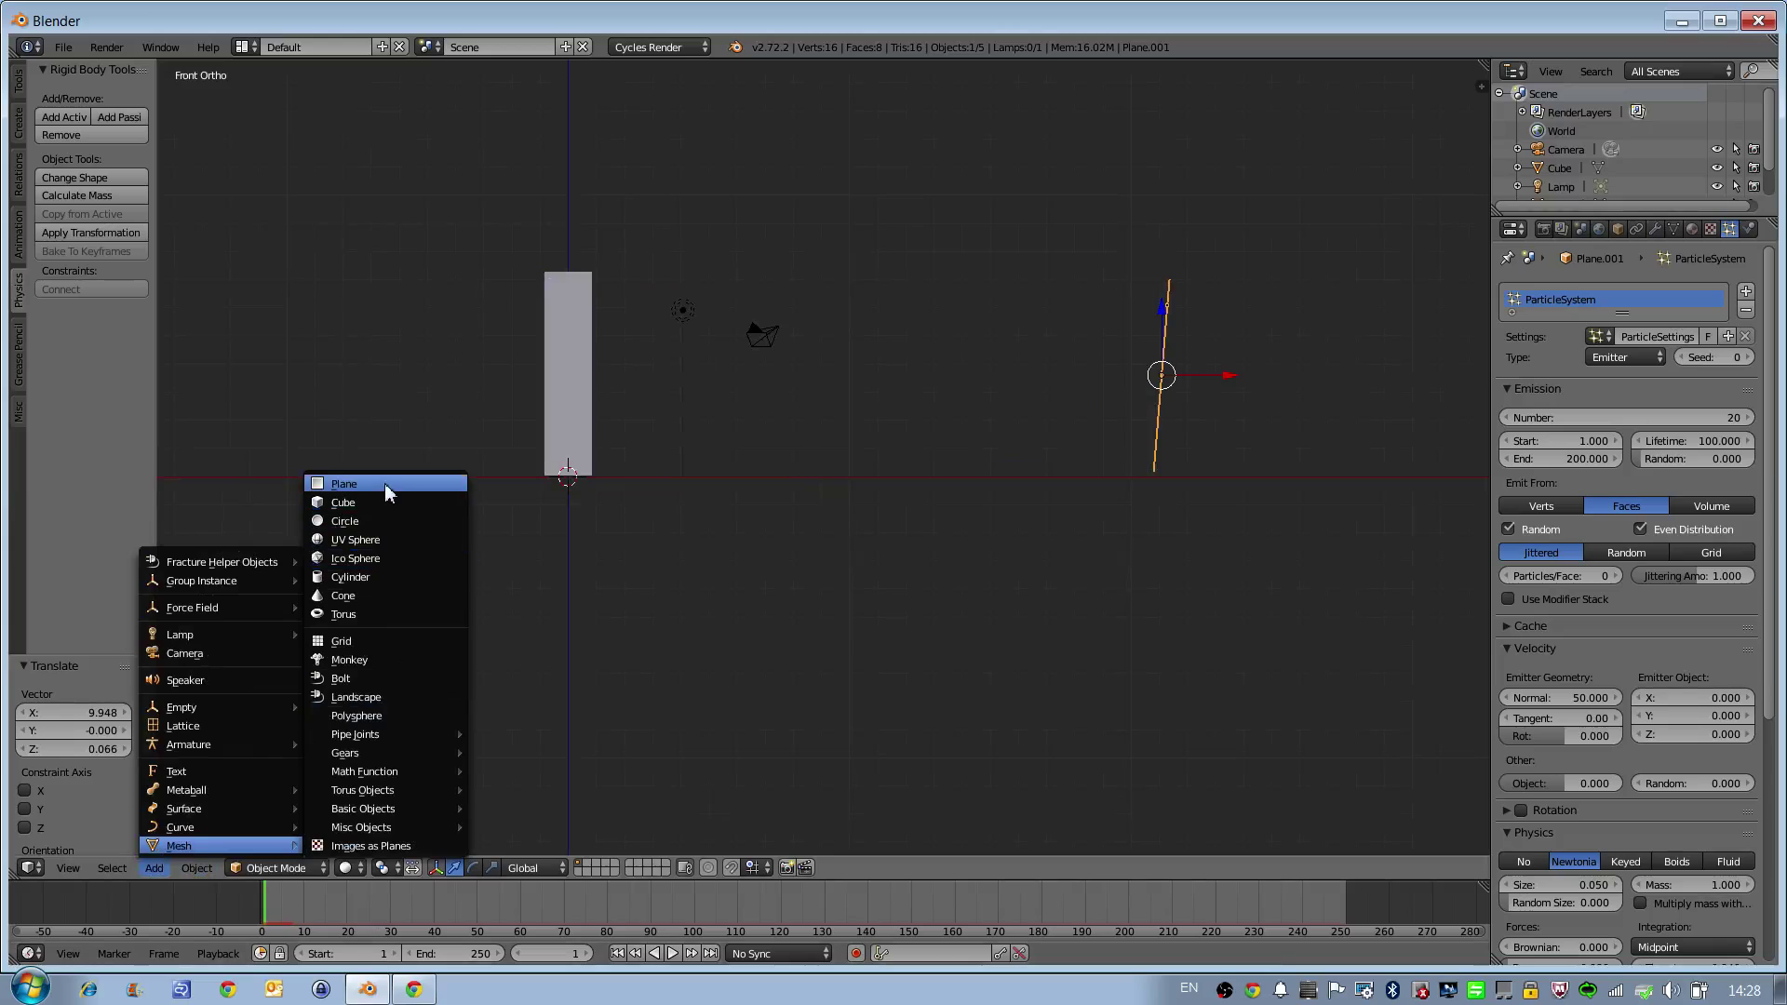
left_click(372, 577)
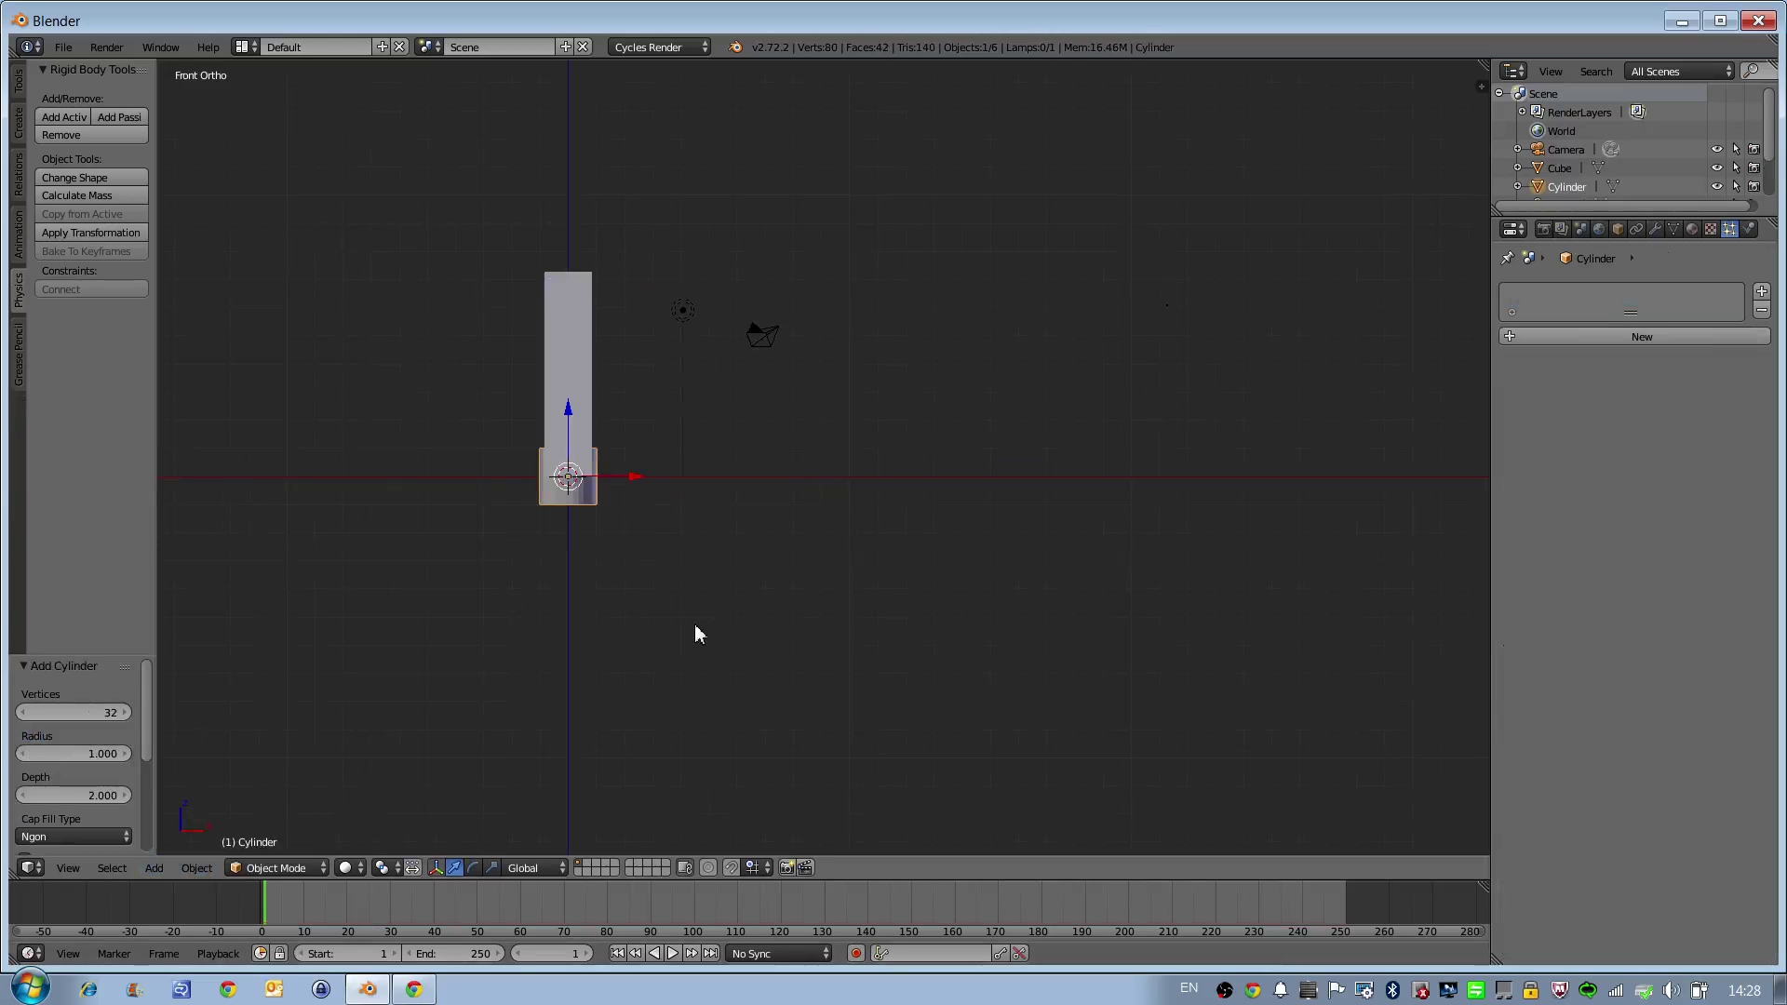
key("g")
left_click(1013, 632)
key("z")
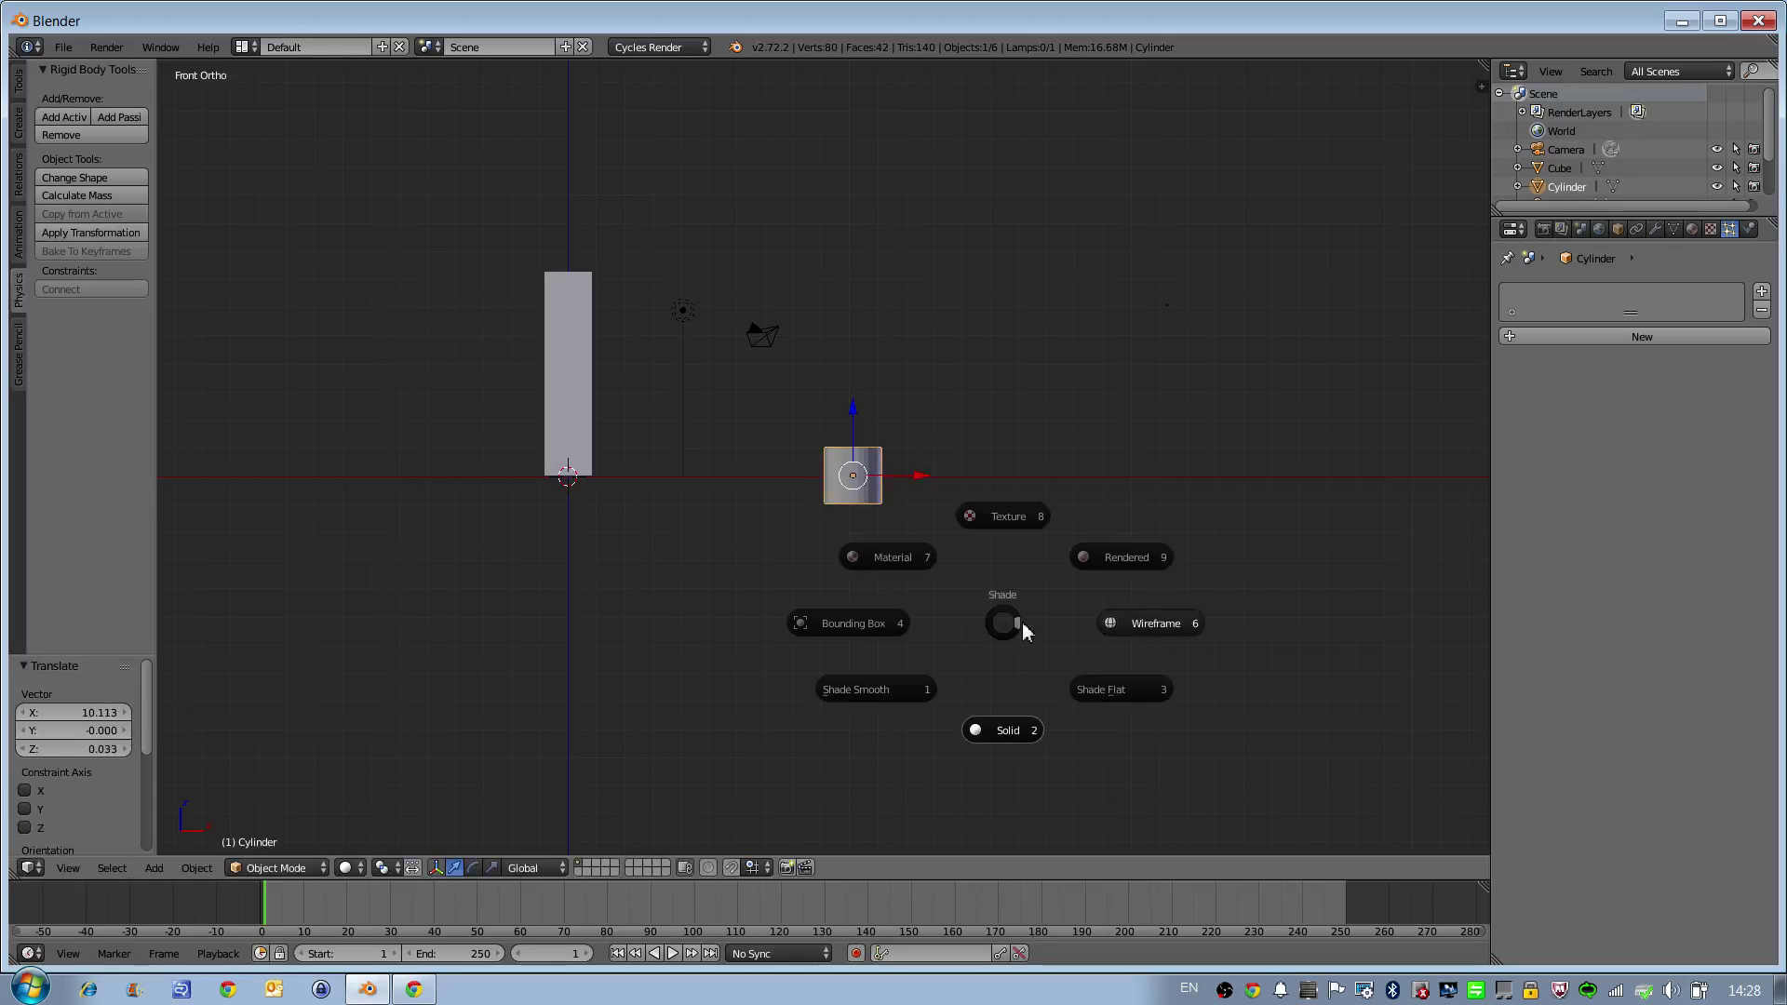
left_click(1106, 632)
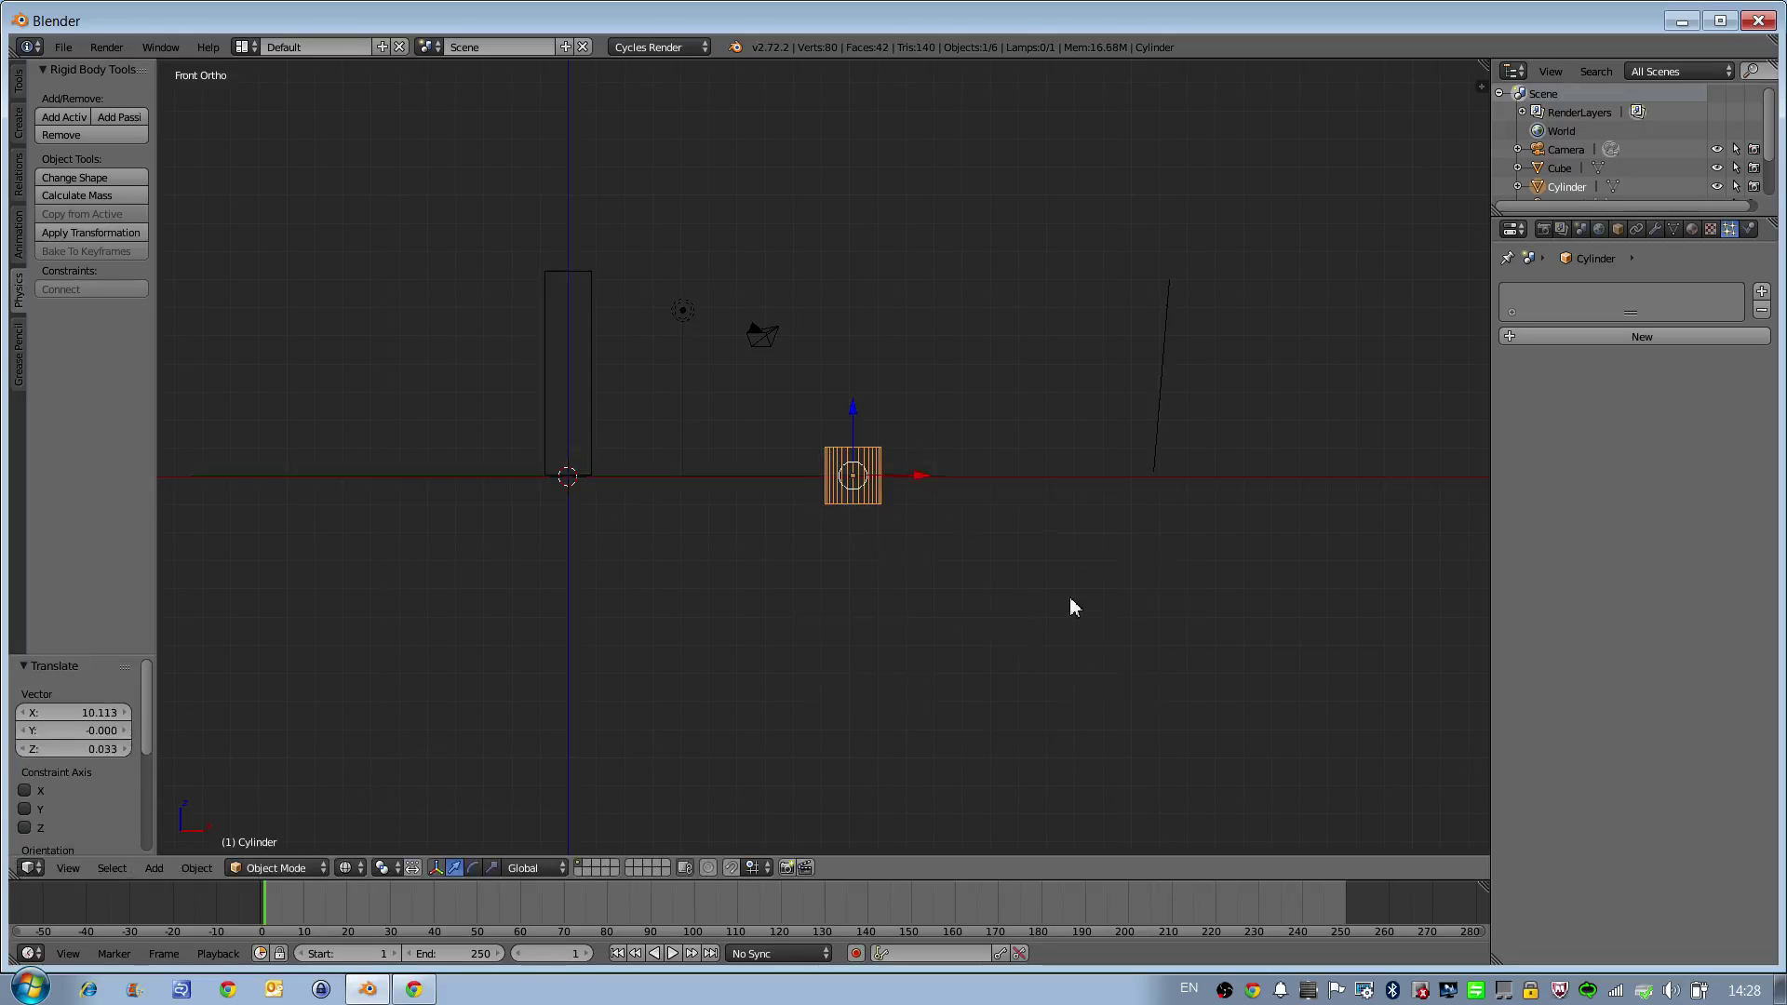
scroll(1071, 600, "up", 3)
scroll(828, 576, "up", 2)
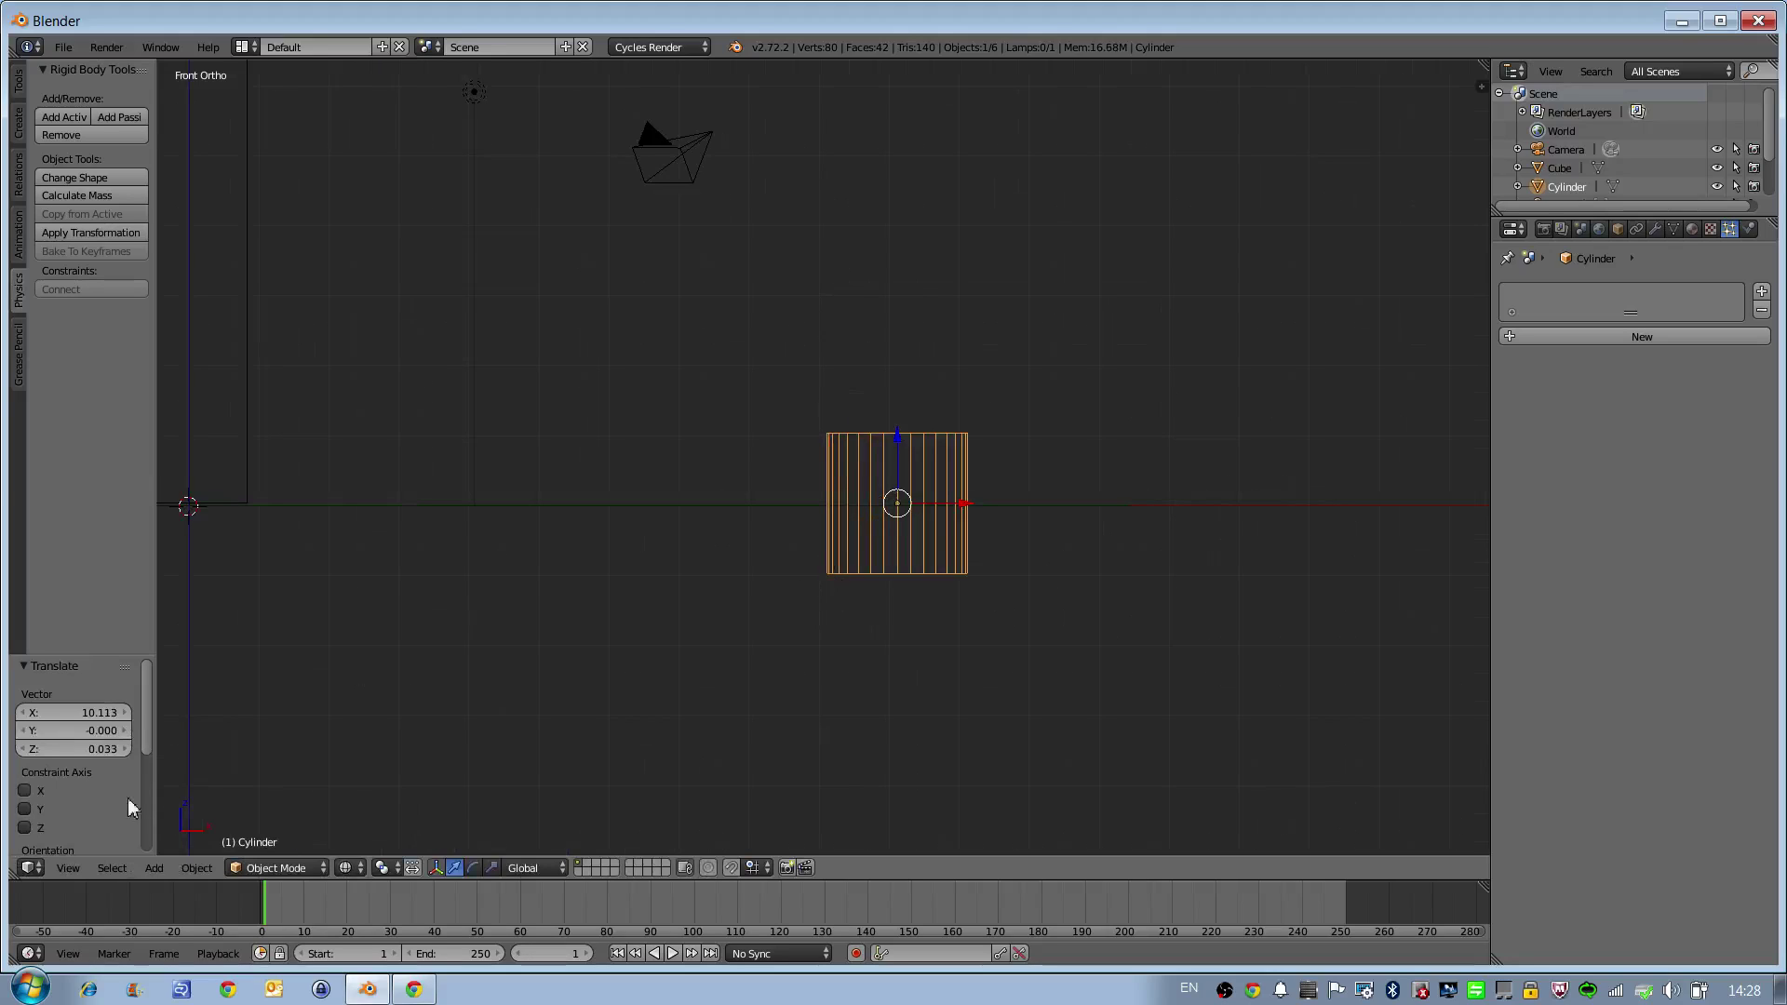
Step: Enter Edit Mode and add evenly spaced loop cuts around the cylinder
left_click(236, 864)
left_click(271, 823)
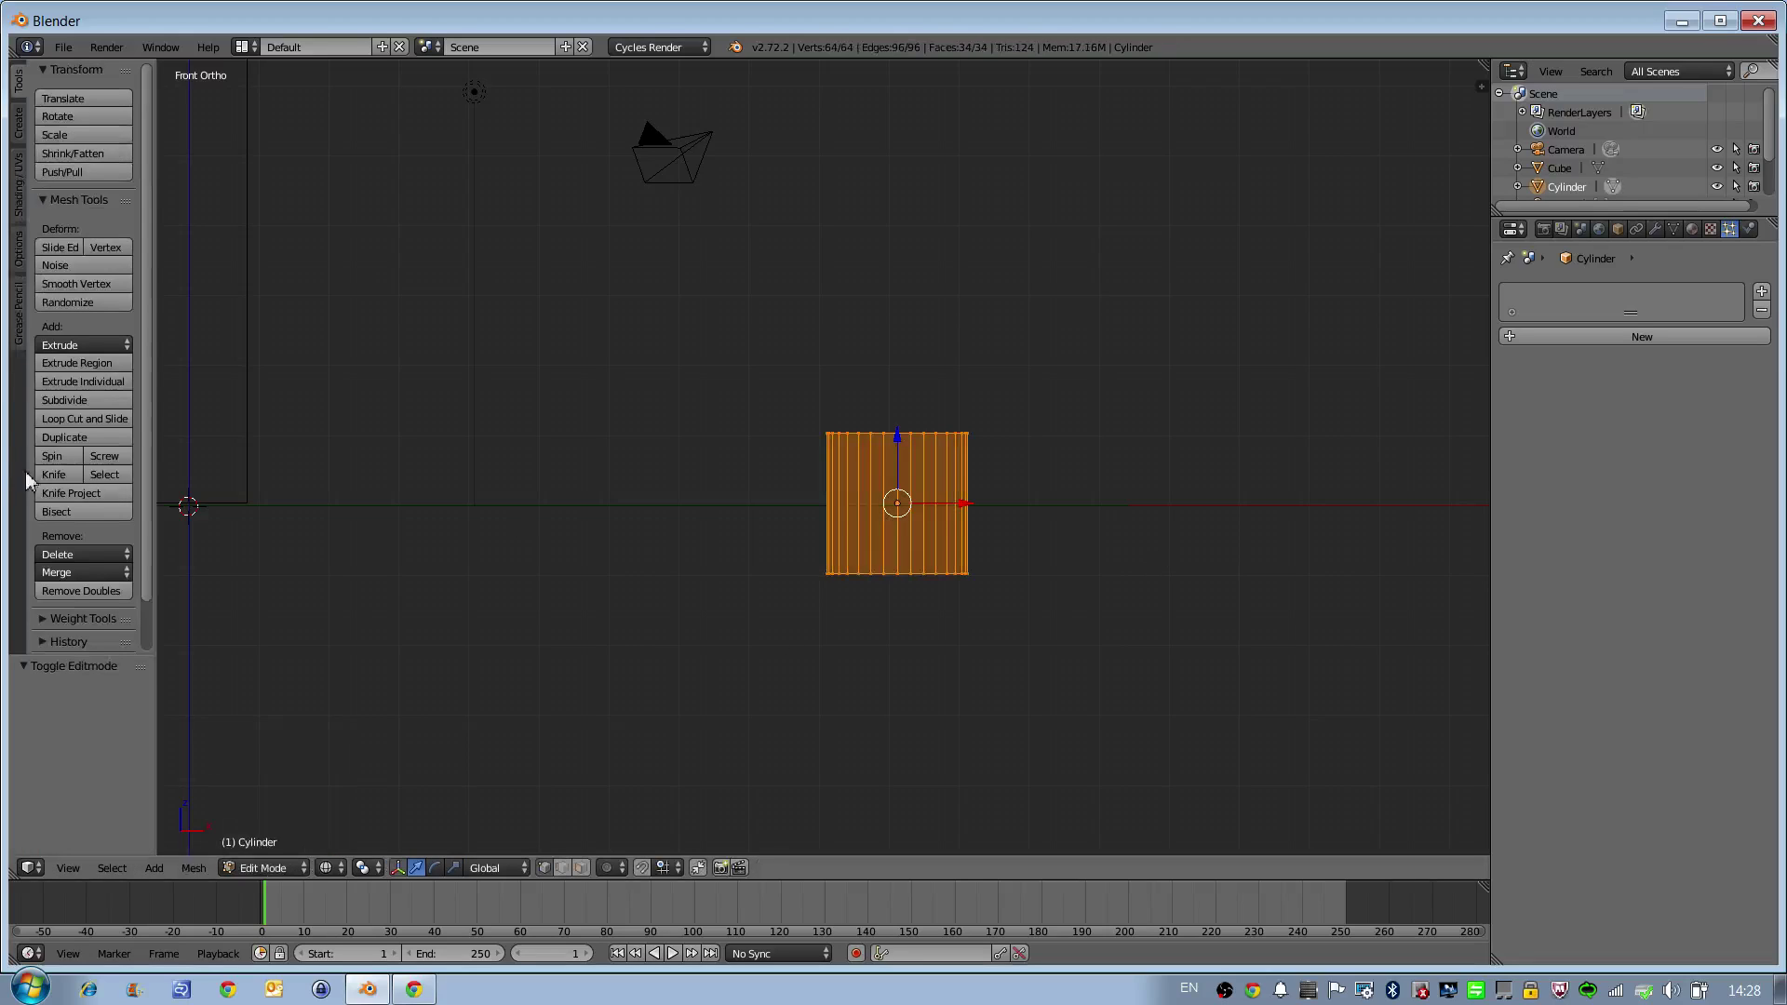
left_click(65, 419)
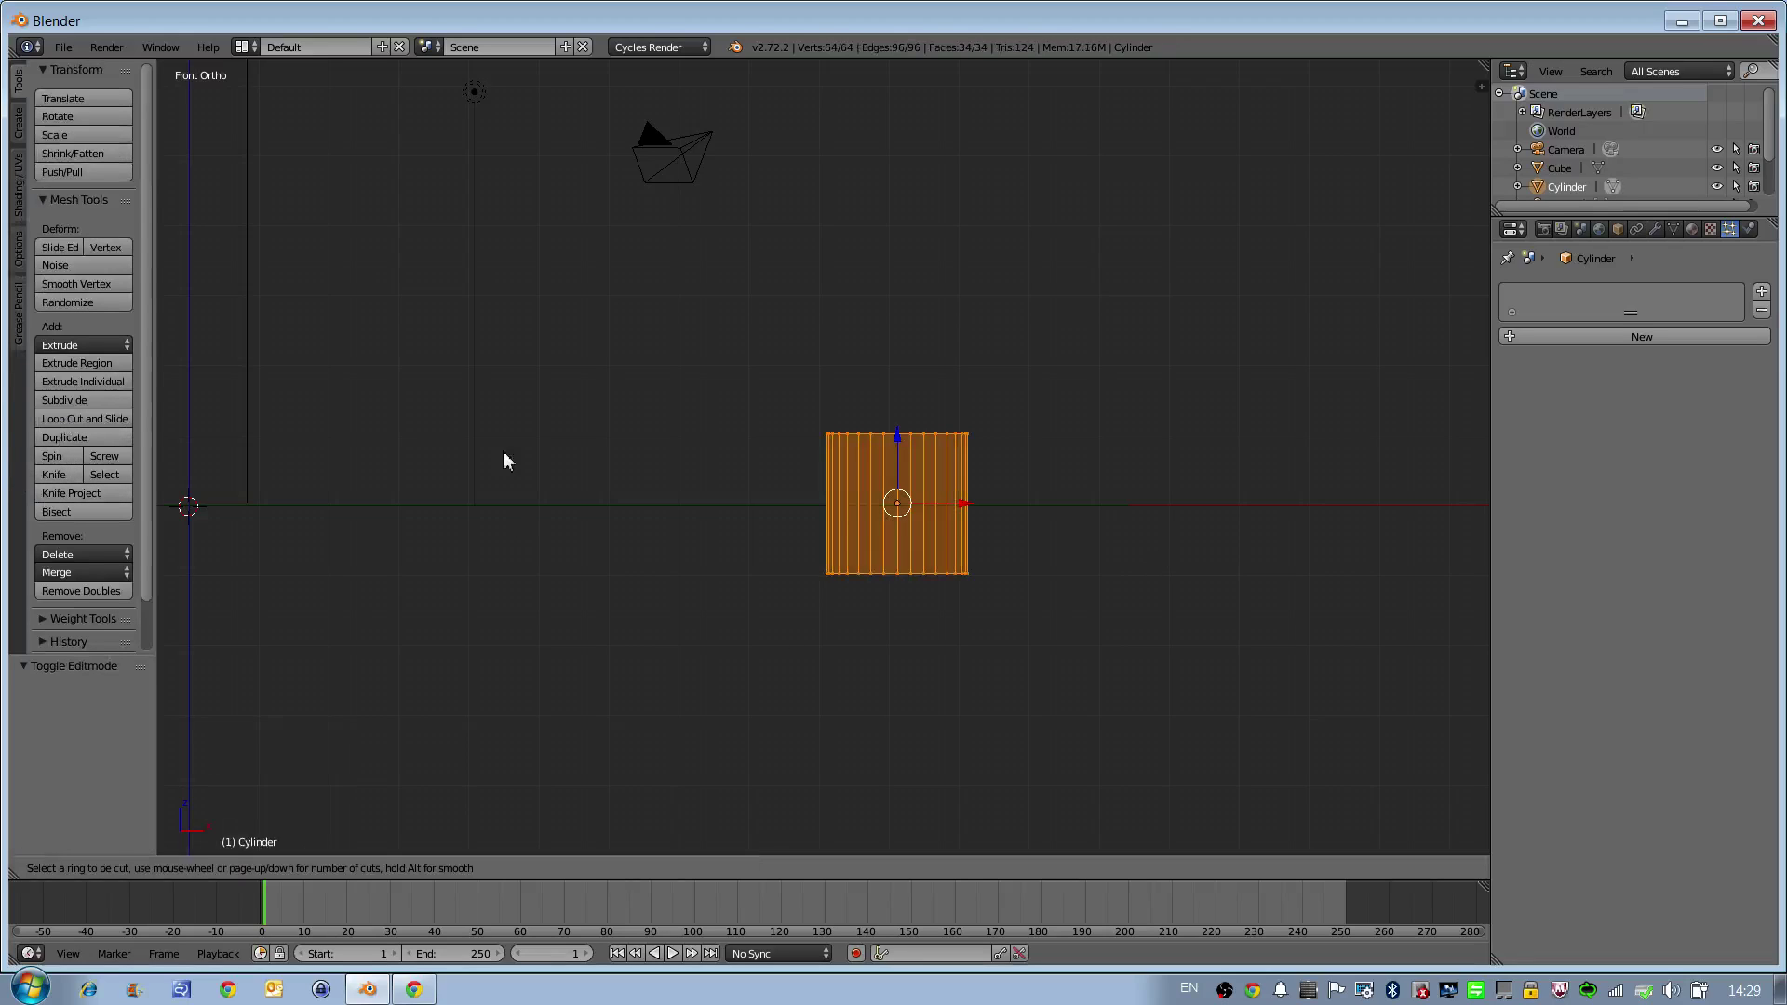
scroll(907, 492, "up", 1)
left_click(905, 500)
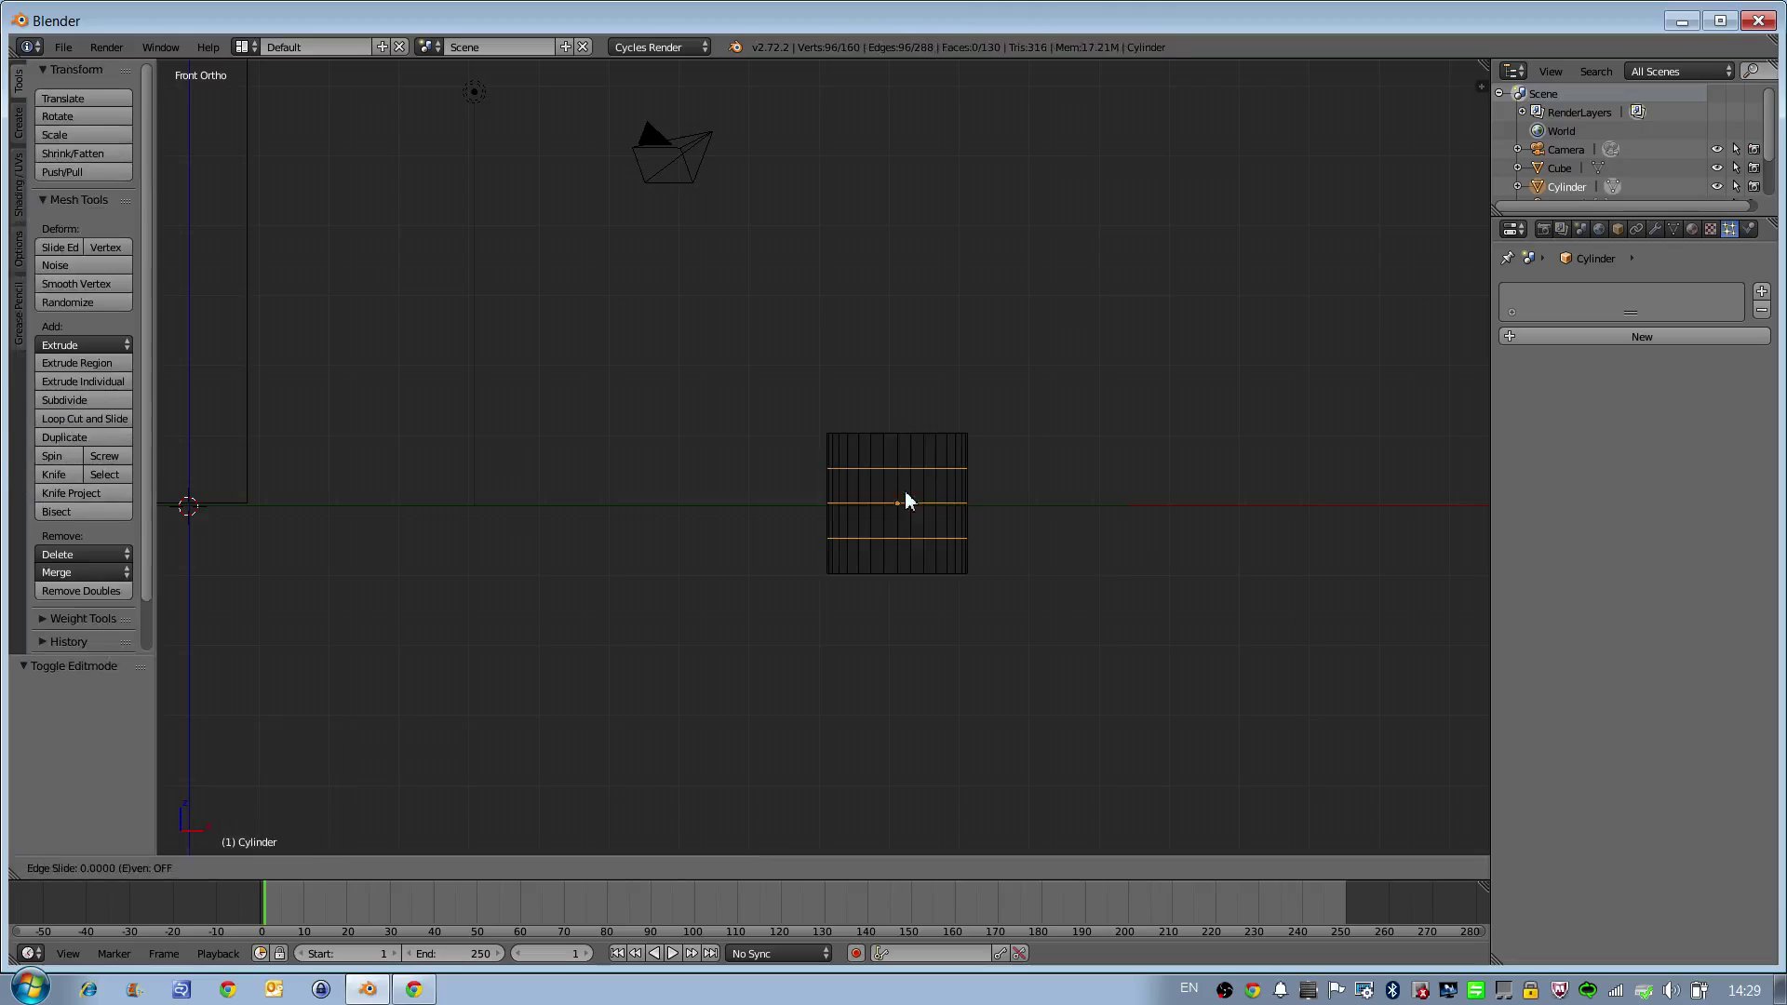
right_click(905, 500)
Step: Select the cylinder's top vertex ring and shrink it
key("a")
mouse_move(774, 439)
left_mouse_down("ctrl")
mouse_move(945, 413)
mouse_move(1038, 443)
mouse_move(987, 456)
left_mouse_up("ctrl")
key("s")
right_click(1062, 463)
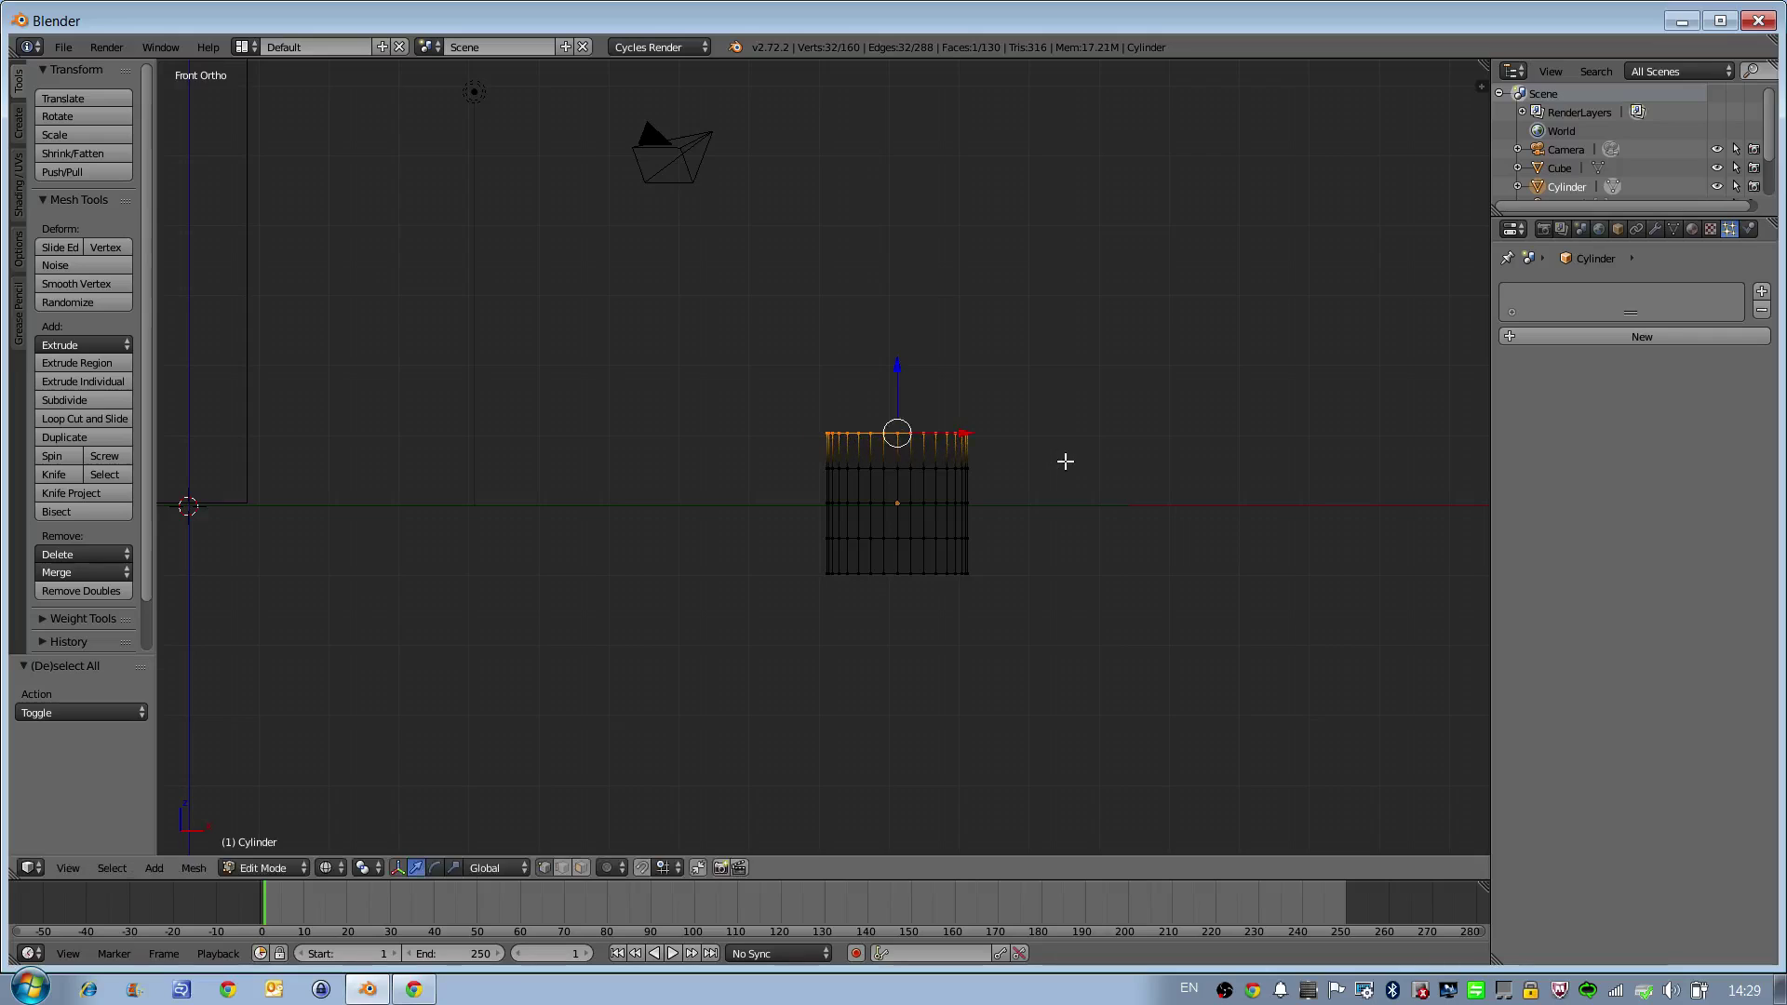
key("s")
left_click(987, 452)
Step: Raise the top ring along Z, shrink it further and lift it into a pointed tip
key("g")
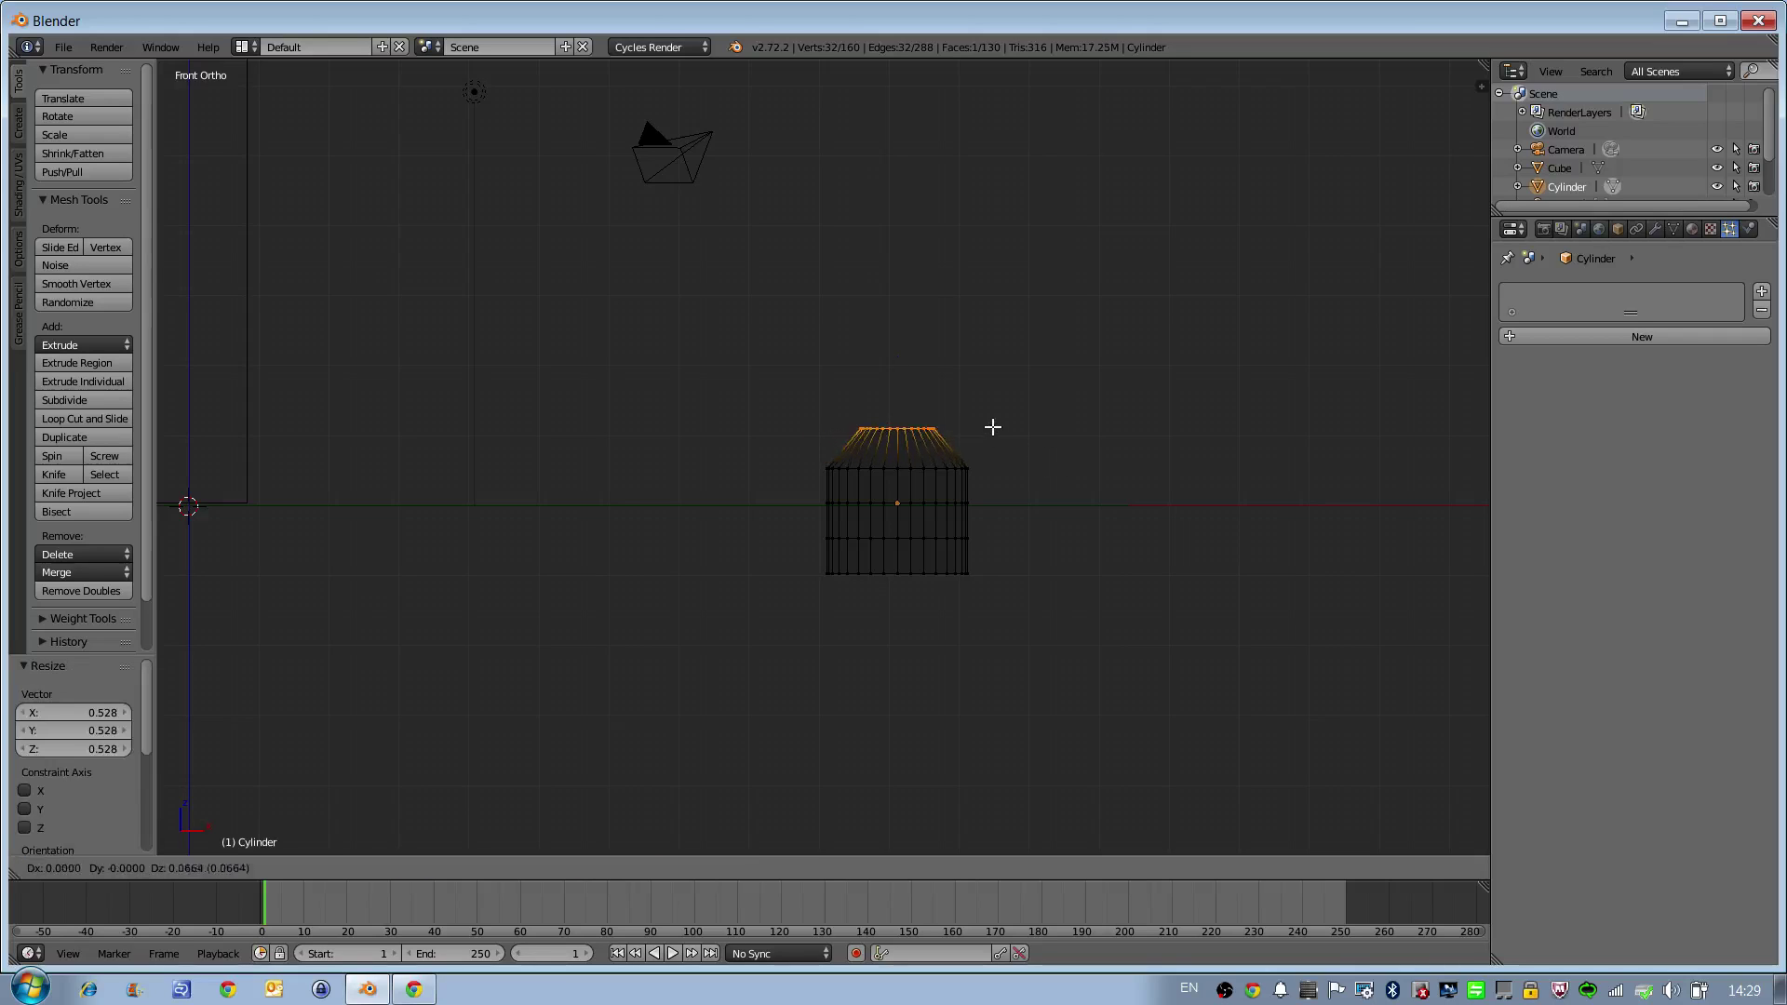
key("z")
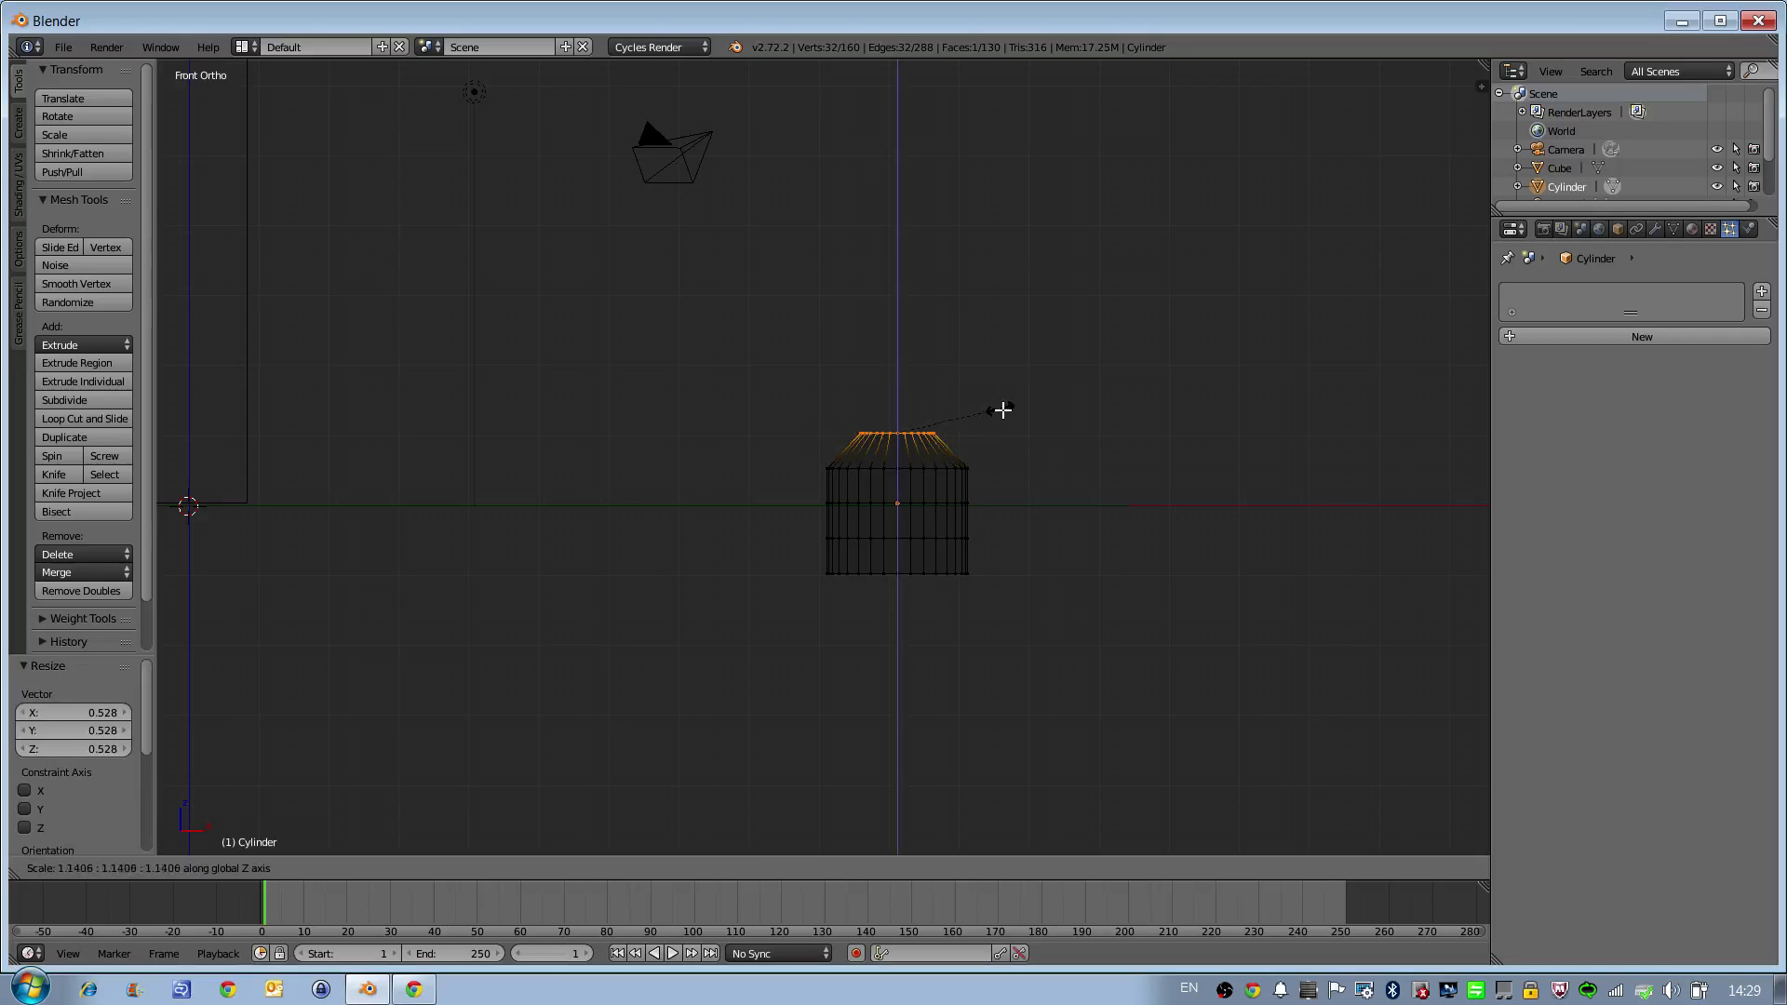
left_click(1002, 407)
key("s")
left_click(948, 410)
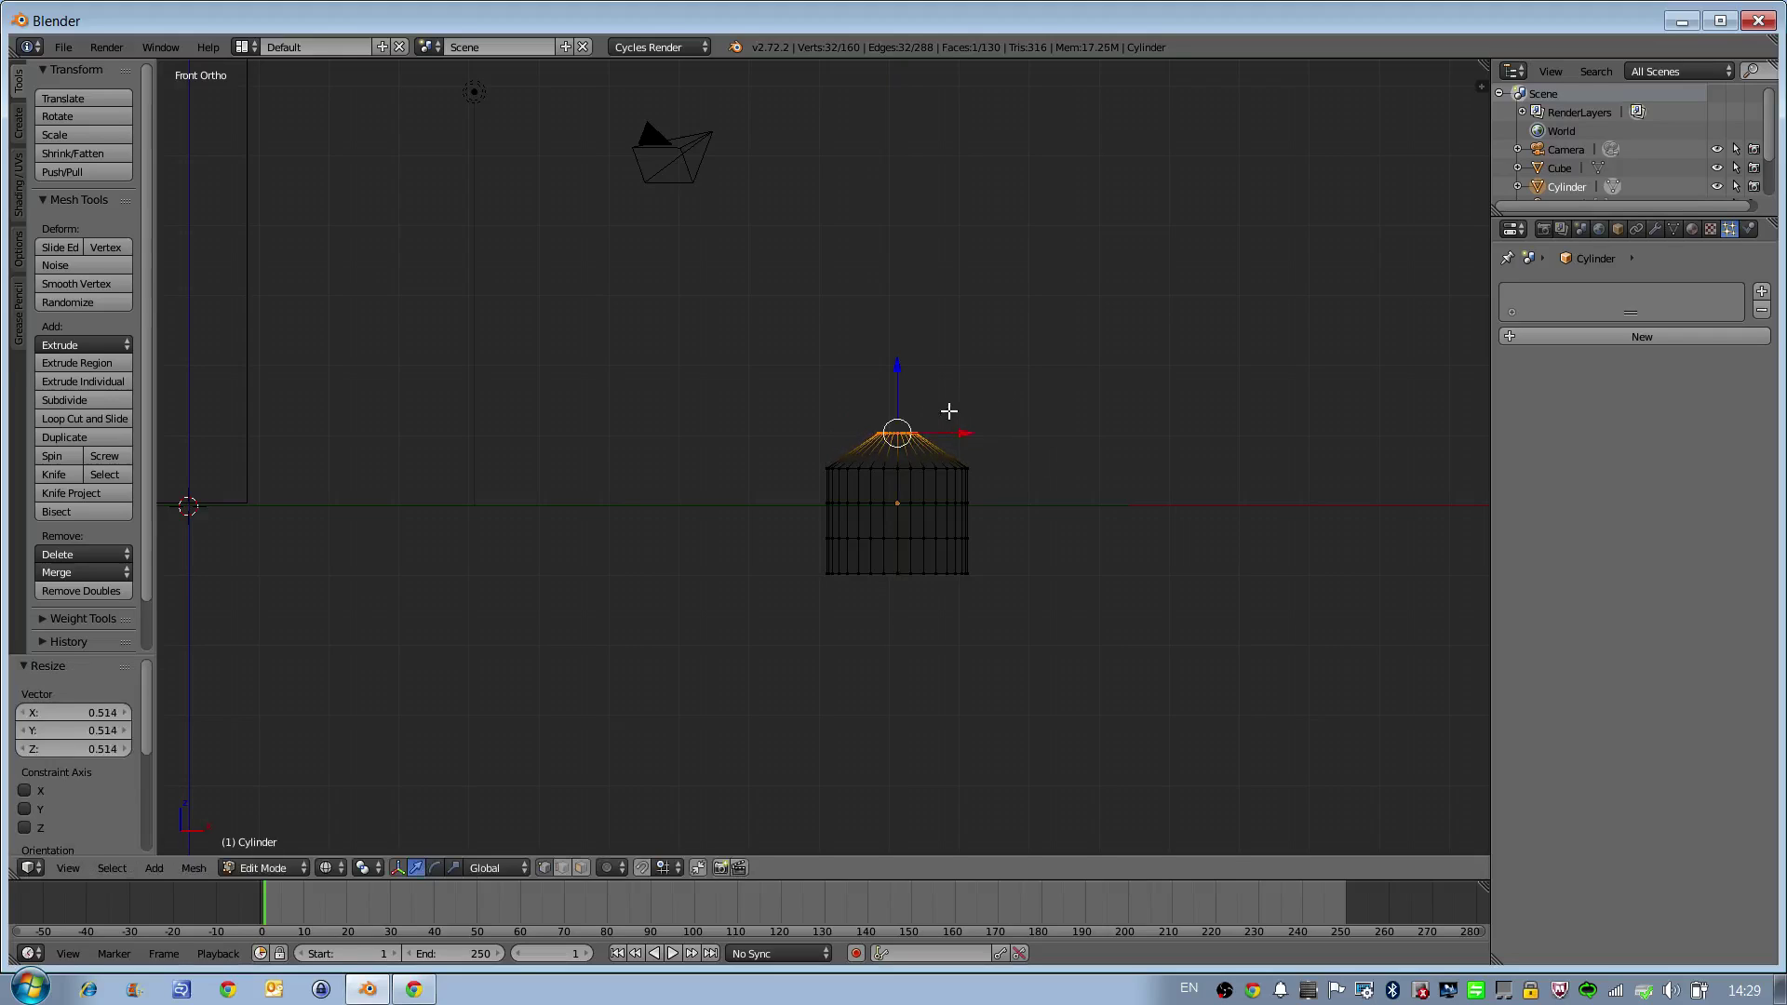
key("g")
key("z")
left_click(997, 361)
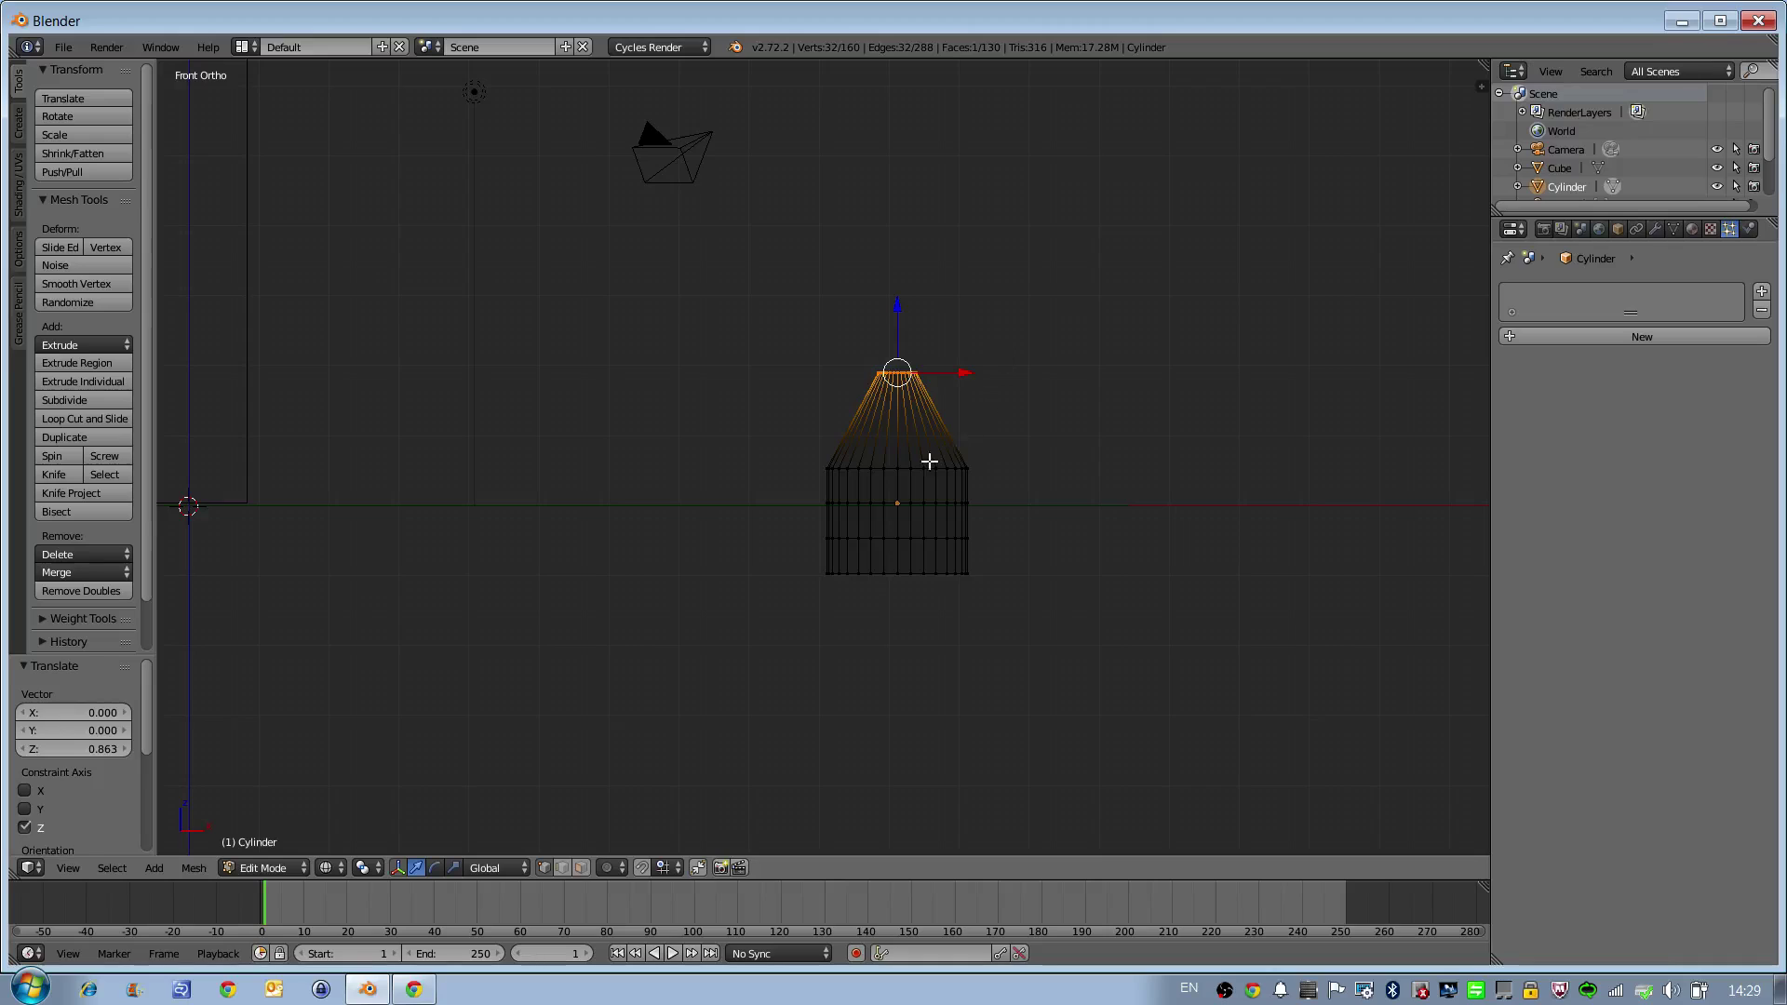
Step: Narrow the edge loop below the top to 0.751 and raise it vertically
key("a")
right_click(997, 482, "alt")
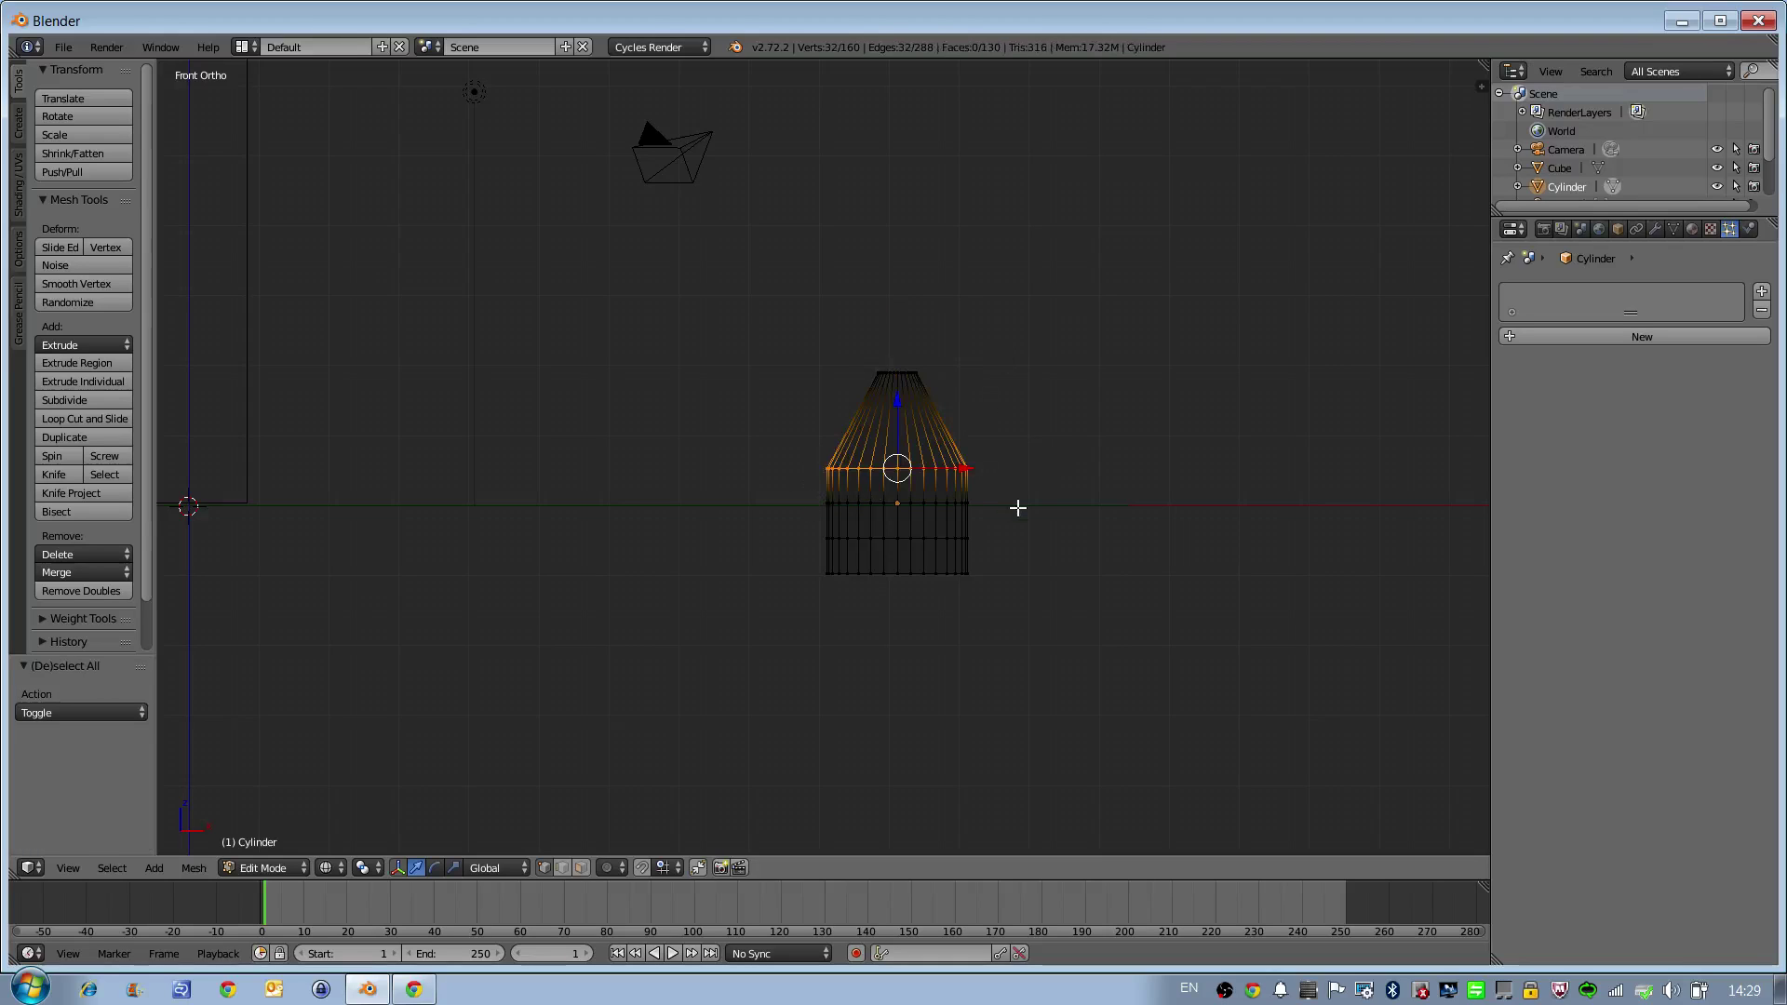
key("s")
left_click(983, 503)
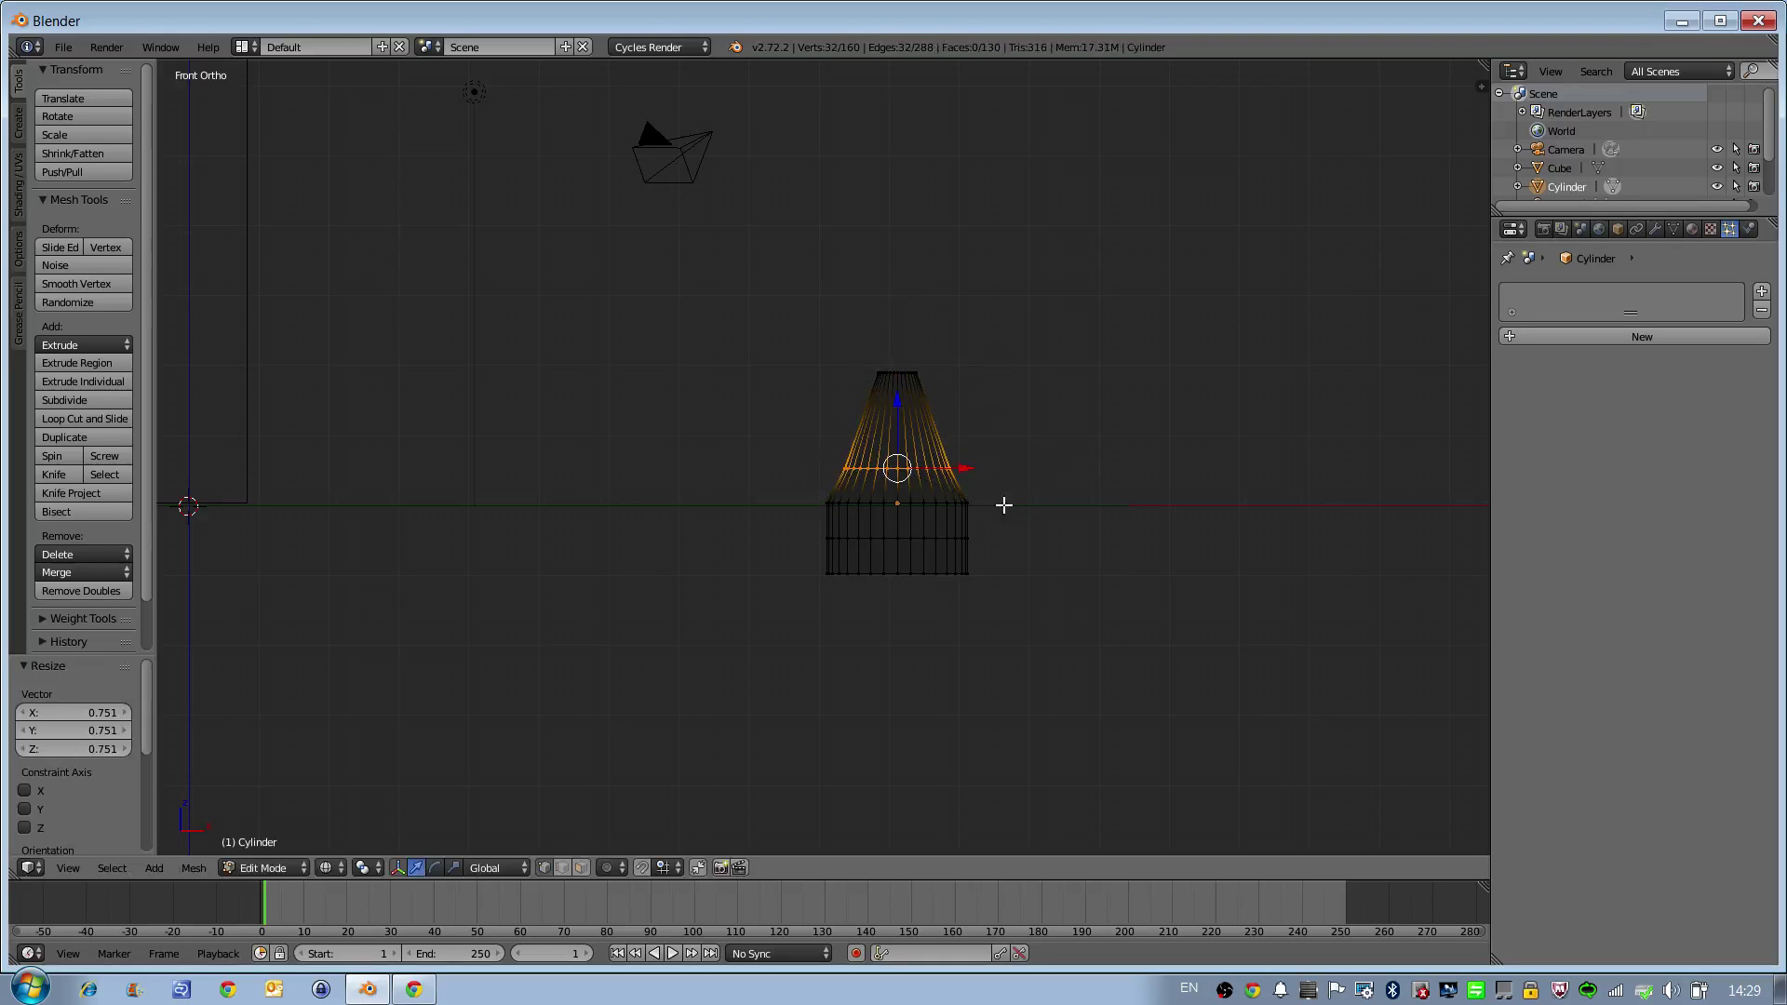
key("g")
key("z")
left_click(1015, 484)
Step: Lower the cylinder's bottom edge loop along Z and narrow it slightly
key("a")
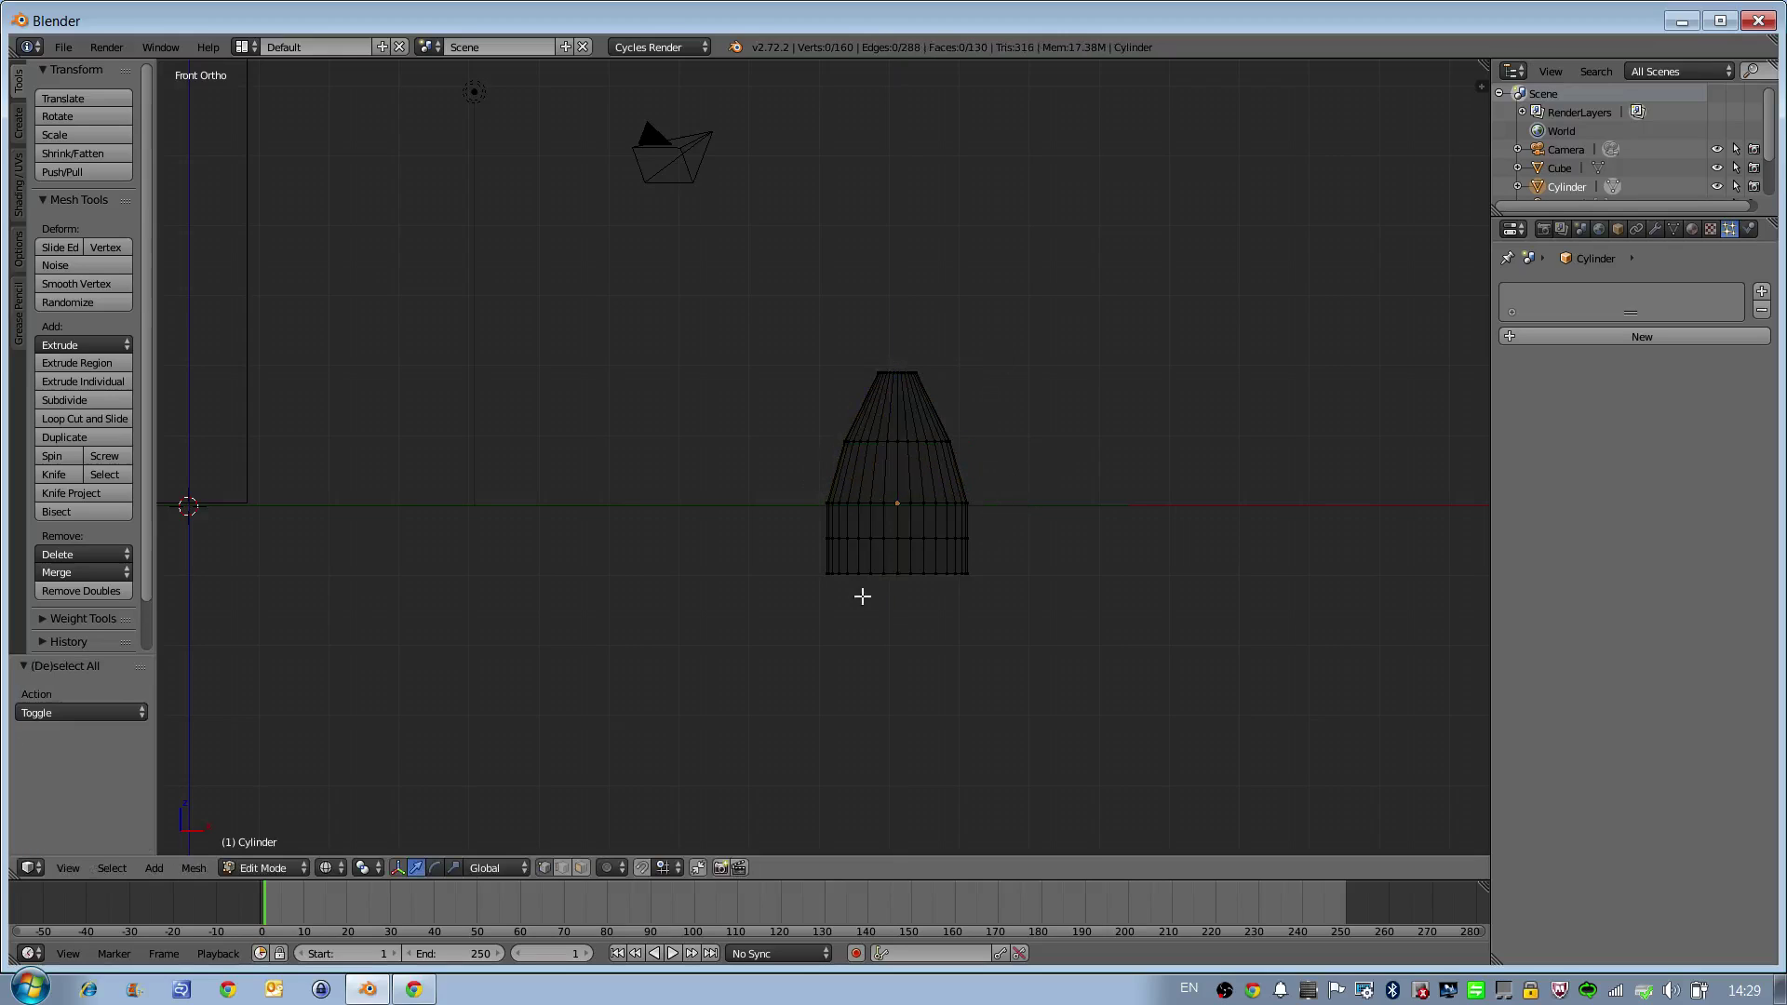
right_click(961, 575, "alt")
key("g")
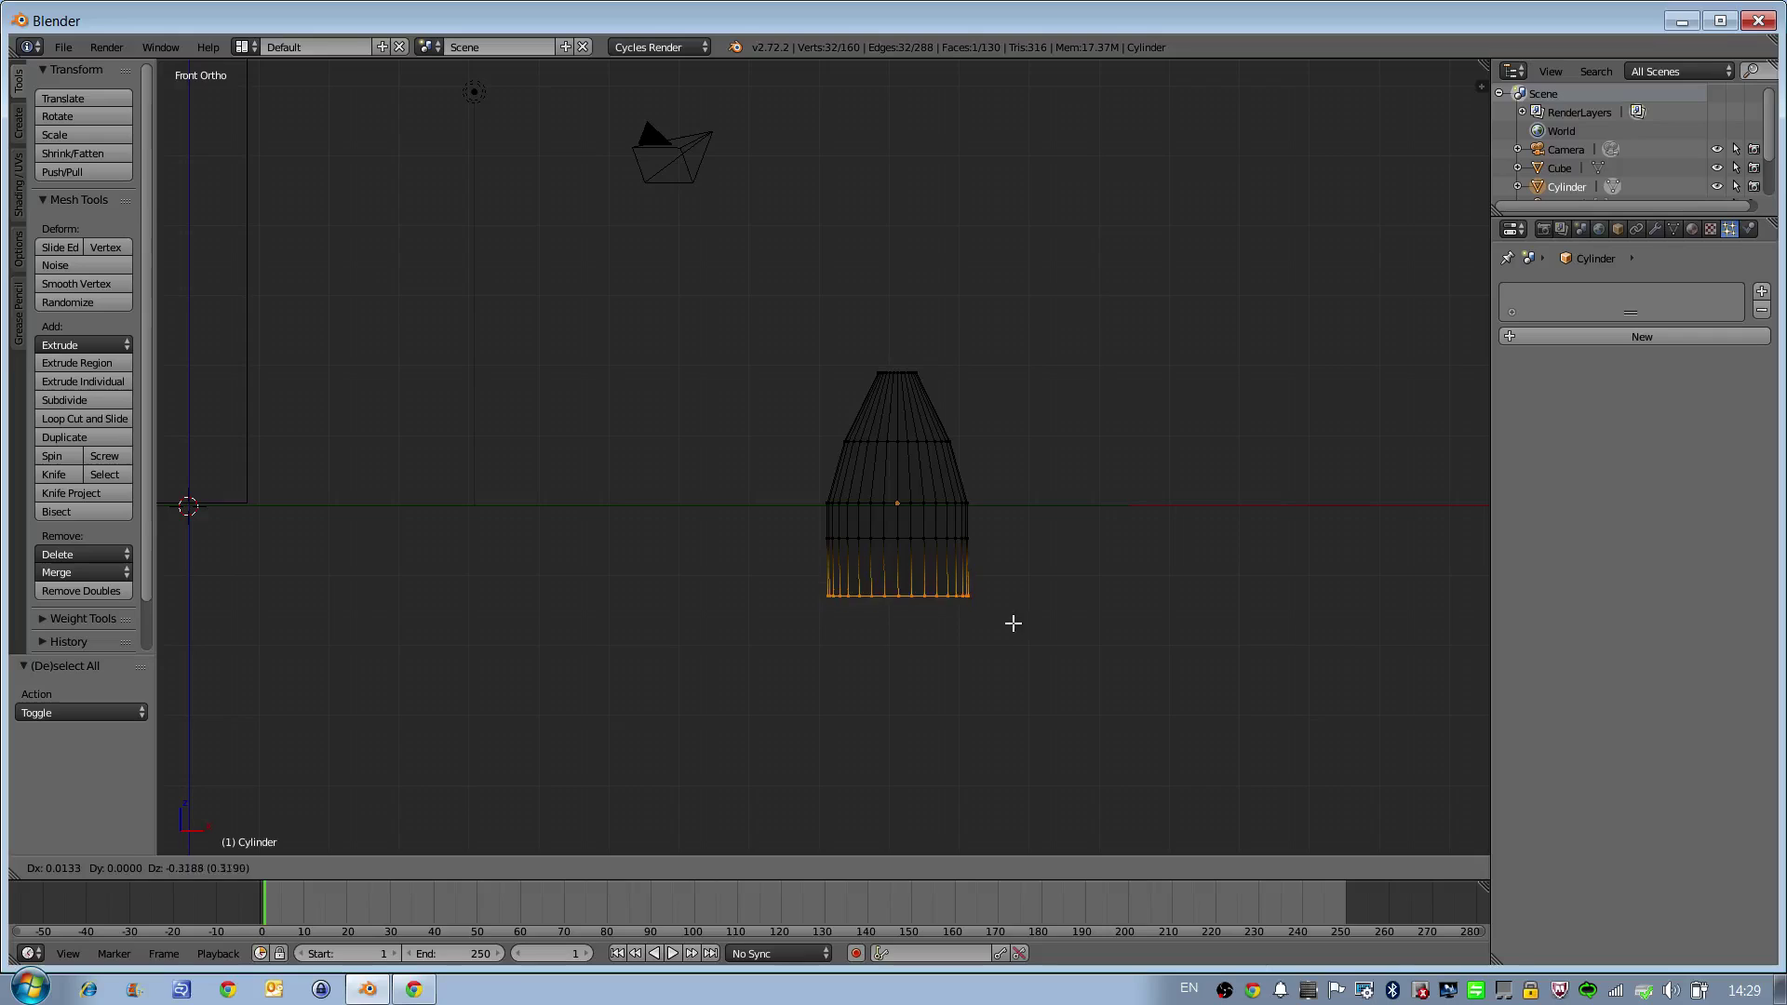
key("z")
left_click(1010, 631)
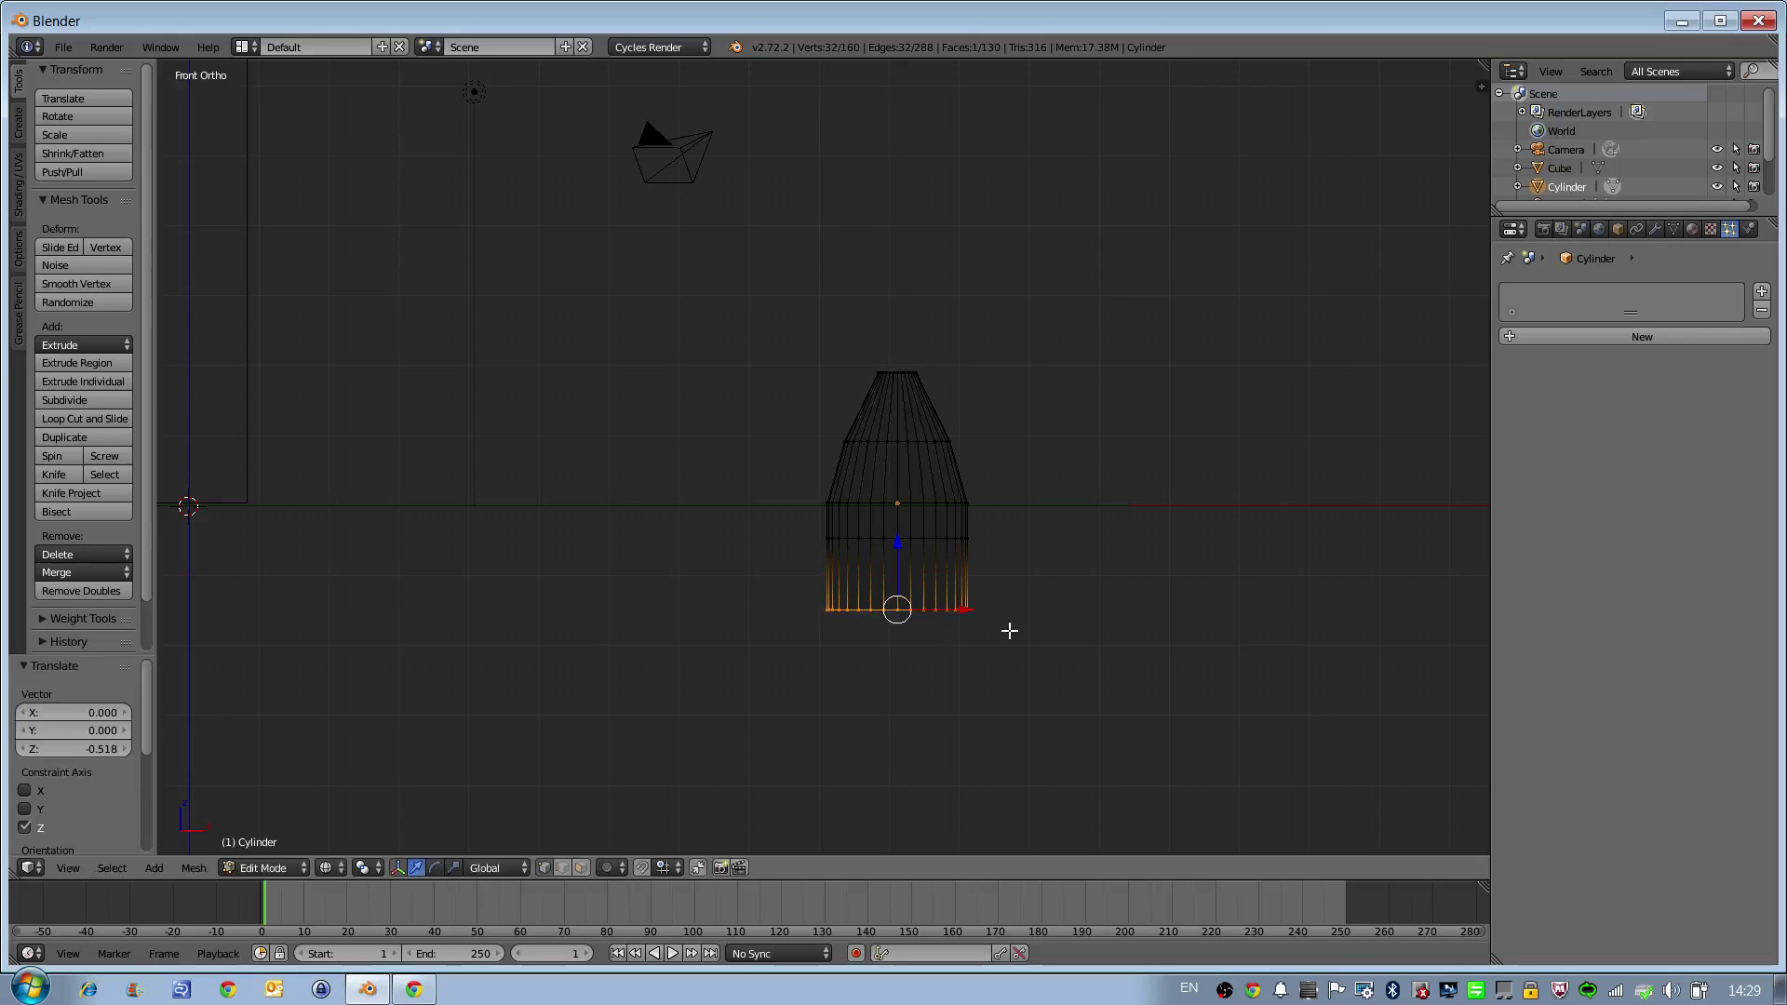
key("s")
left_click(978, 627)
Step: Lower the cylinder's middle edge loop along Z
key("a")
right_click(974, 536, "alt")
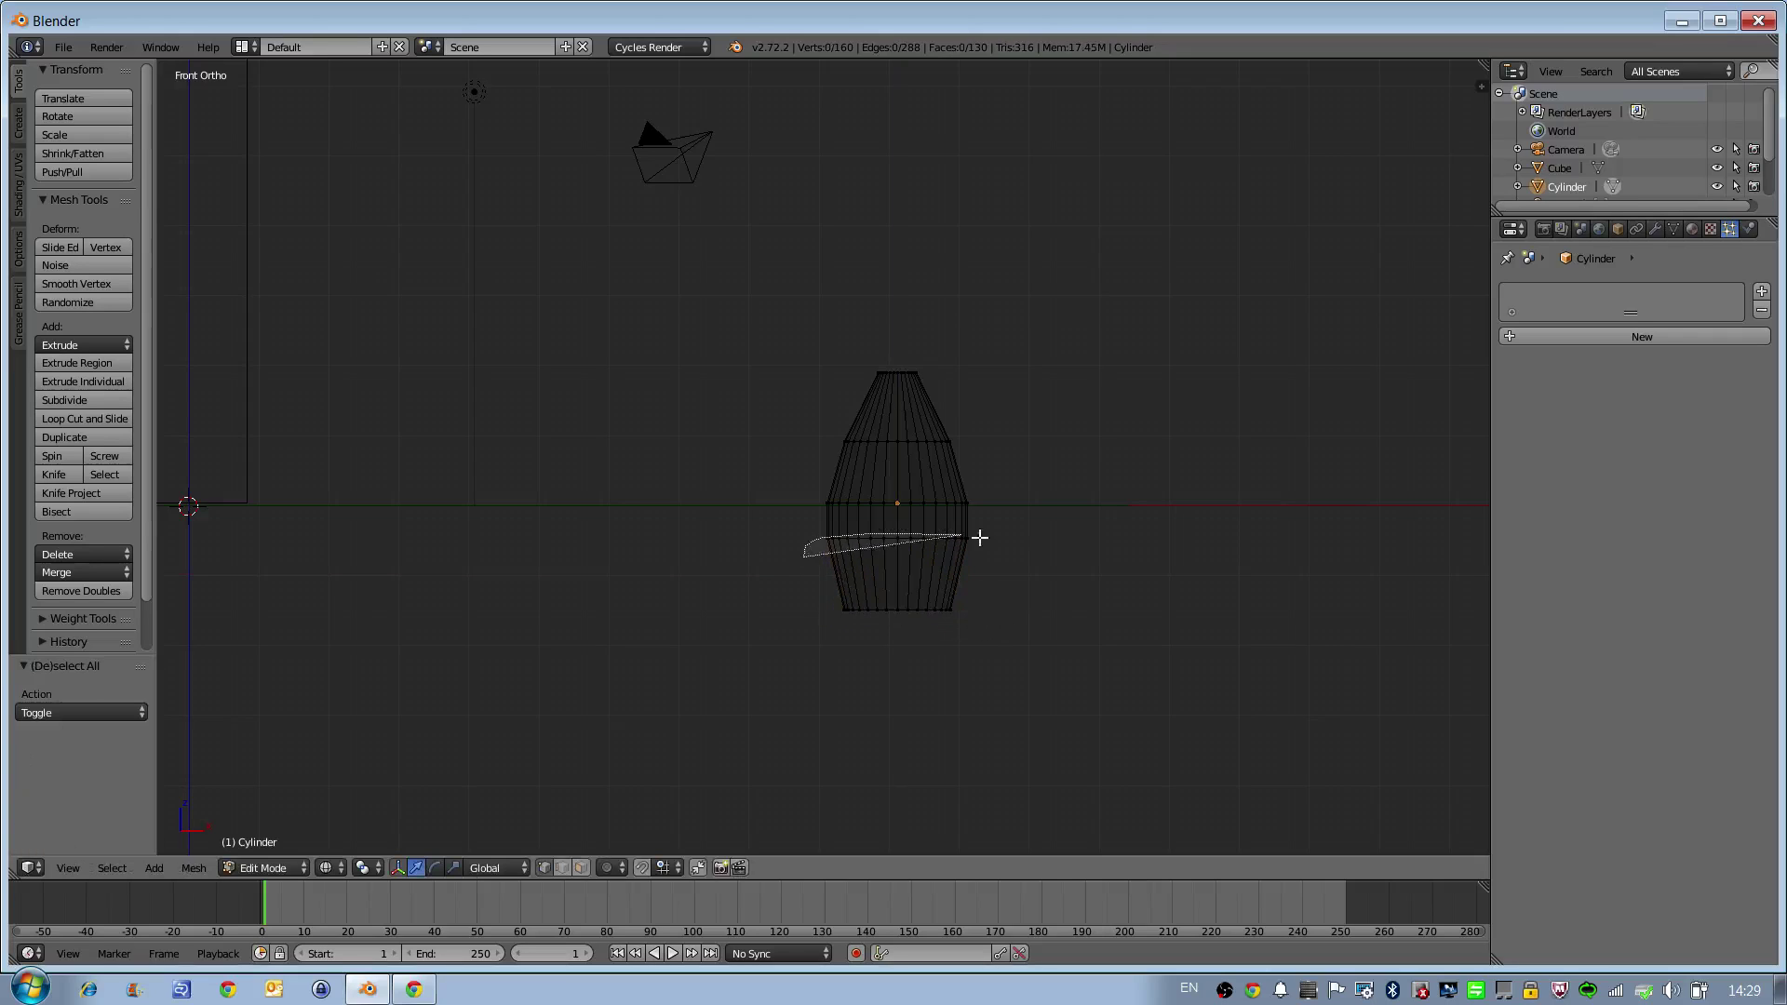
key("g")
key("z")
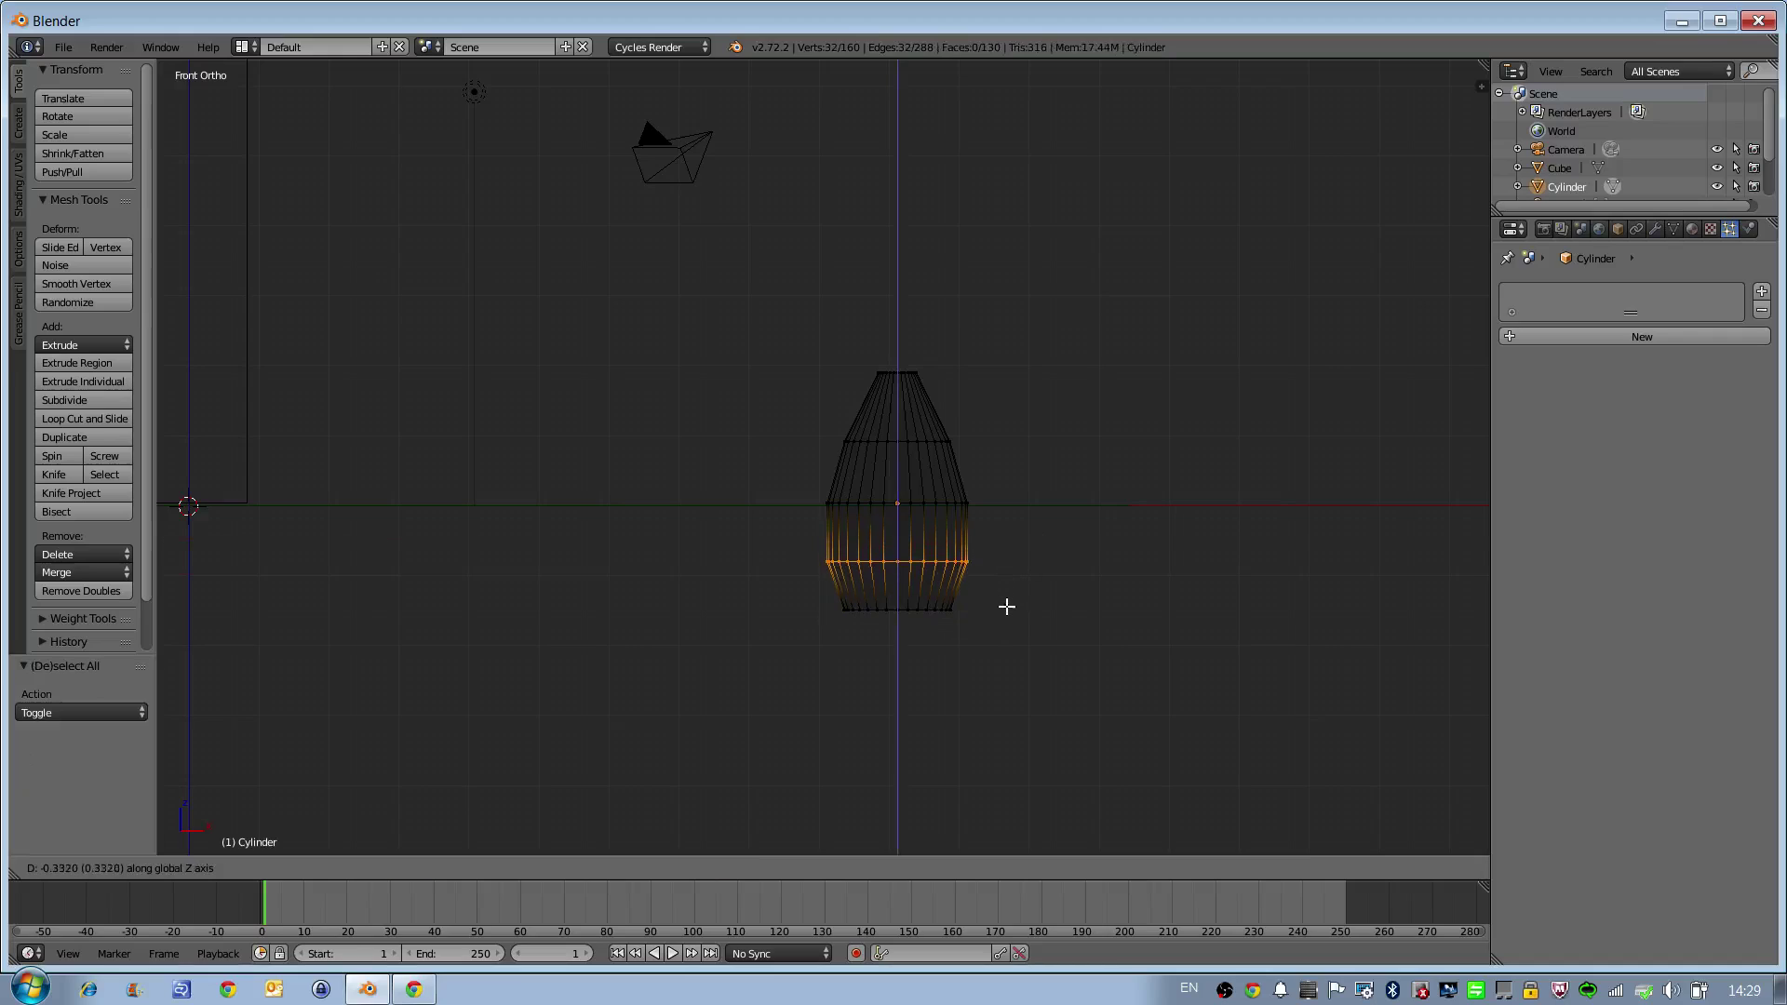
left_click(1006, 621)
Step: Extend the bottom faces downward along Z to lengthen the bullet body
key("a")
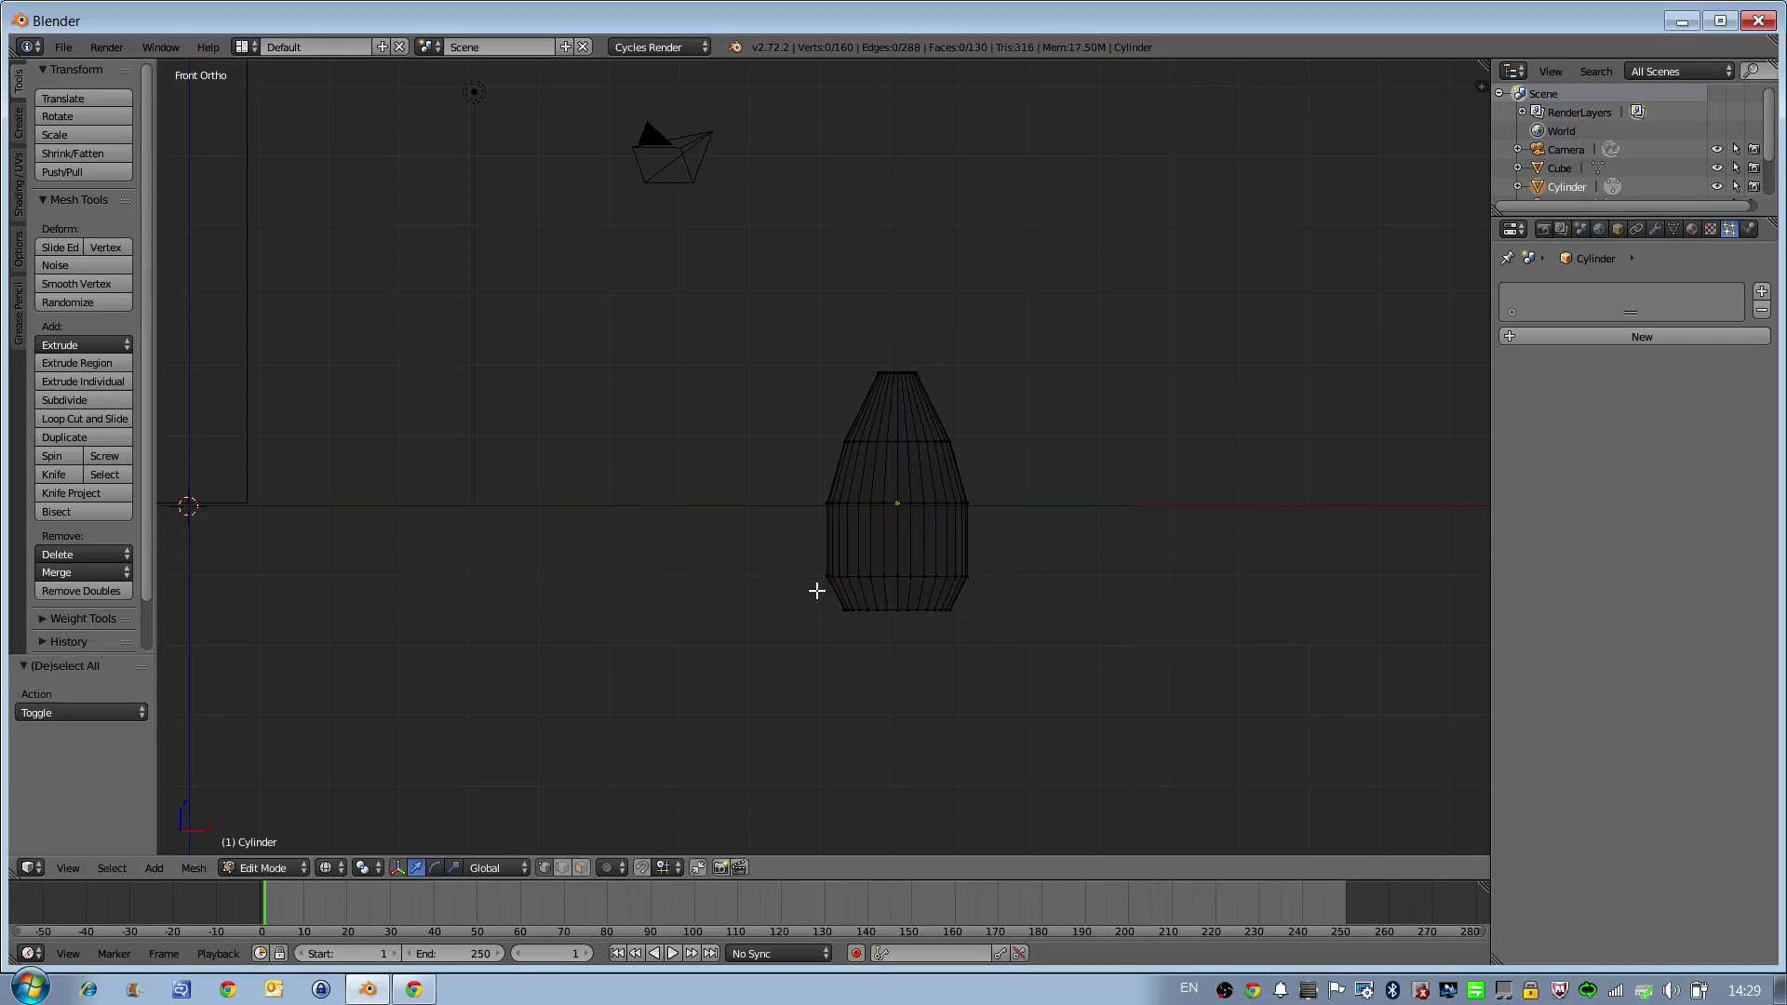
mouse_move(810, 573)
left_mouse_down("ctrl")
mouse_move(796, 561)
mouse_move(1029, 646)
mouse_move(910, 669)
left_mouse_up("ctrl")
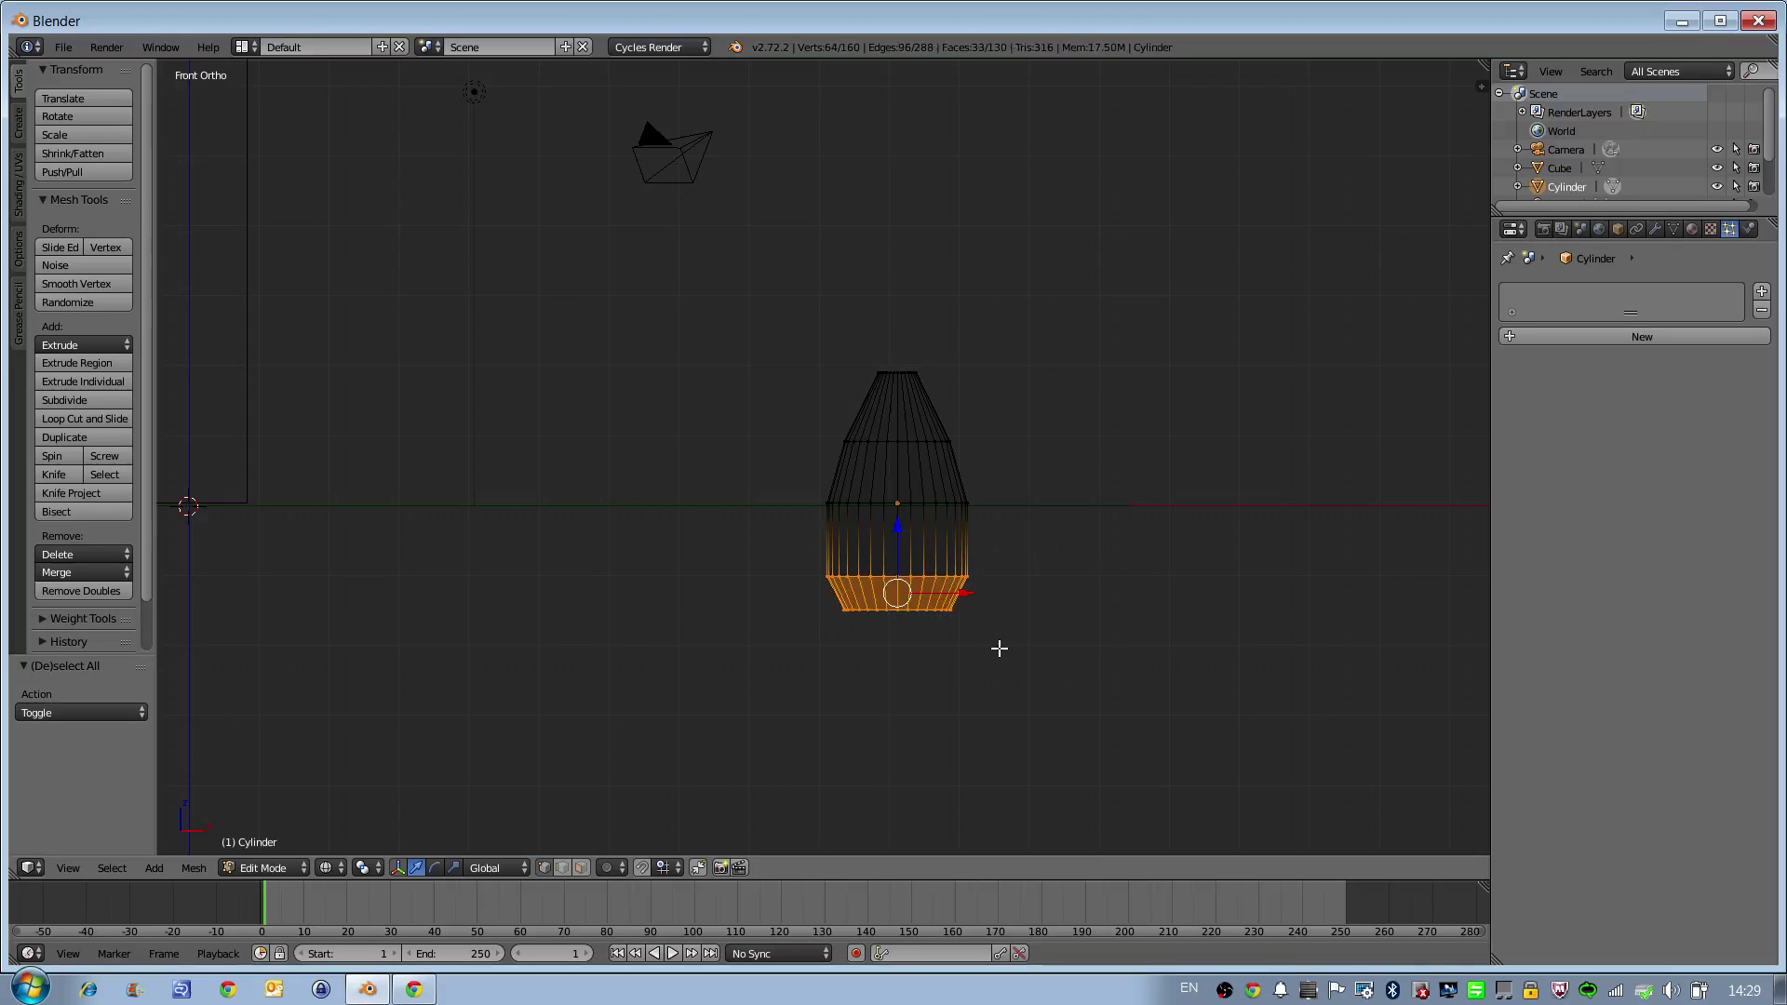
key("g")
key("z")
left_click(993, 698)
Step: Return to Object Mode and set the bullet's origin to its centre of mass
key("a")
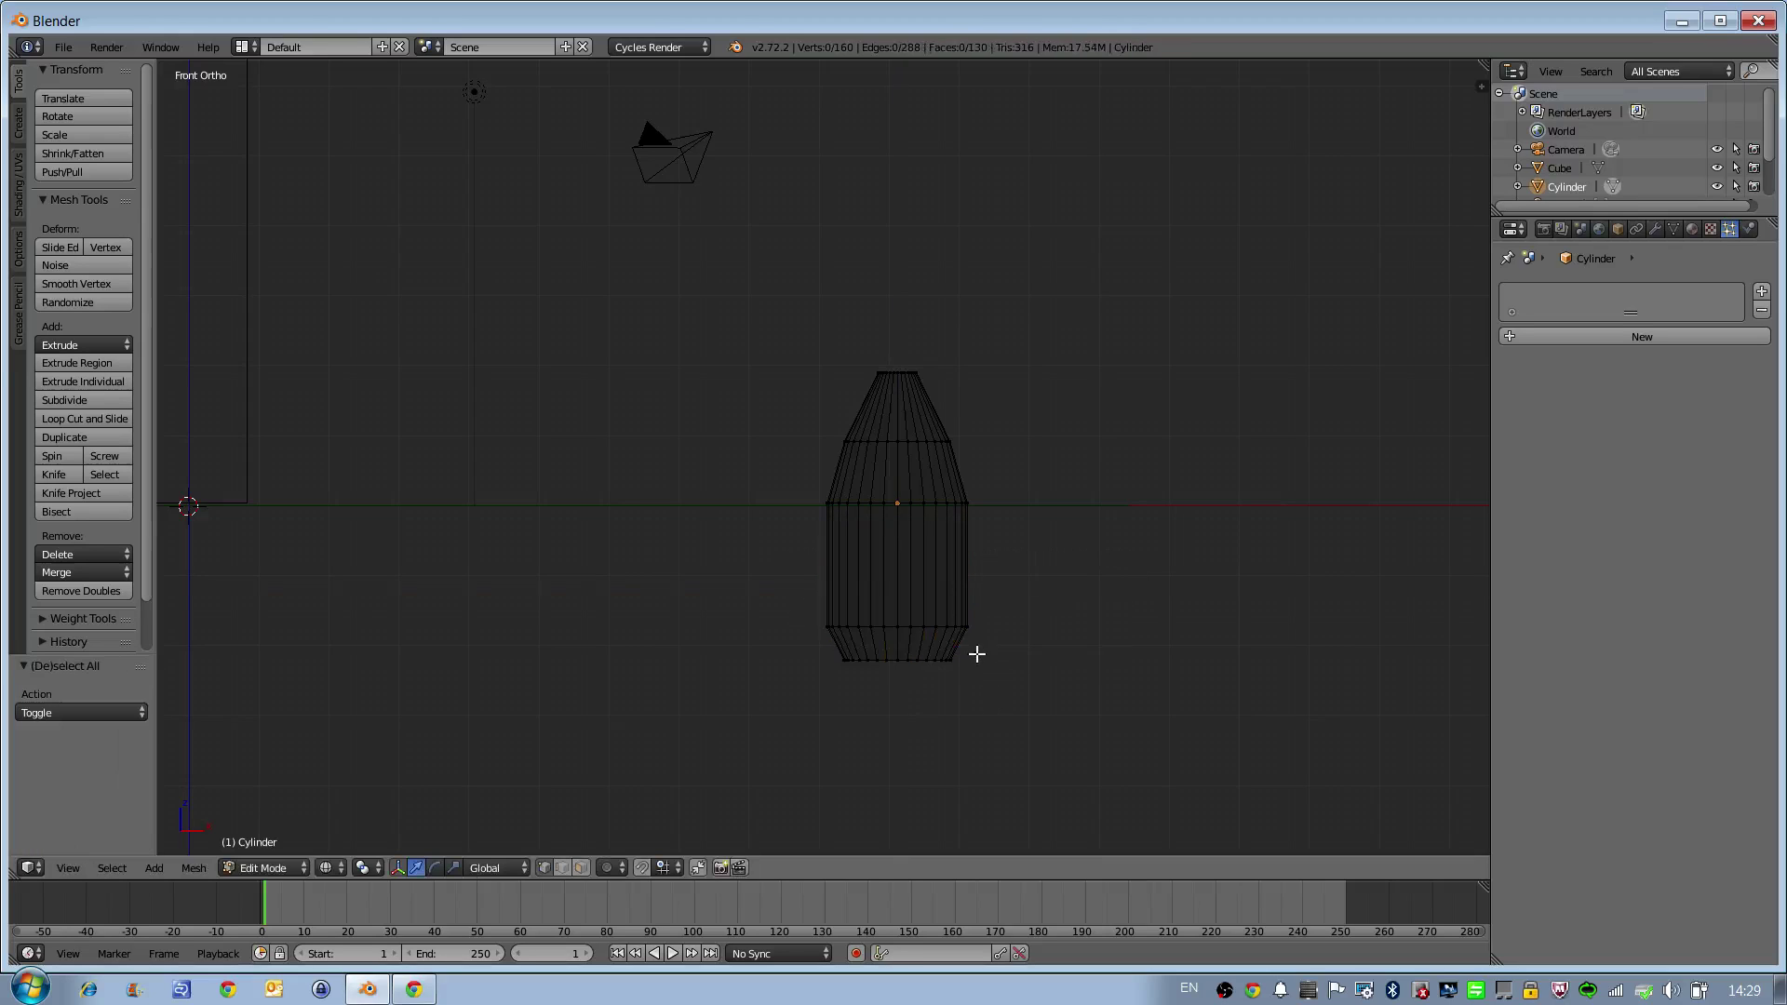
key("Tab")
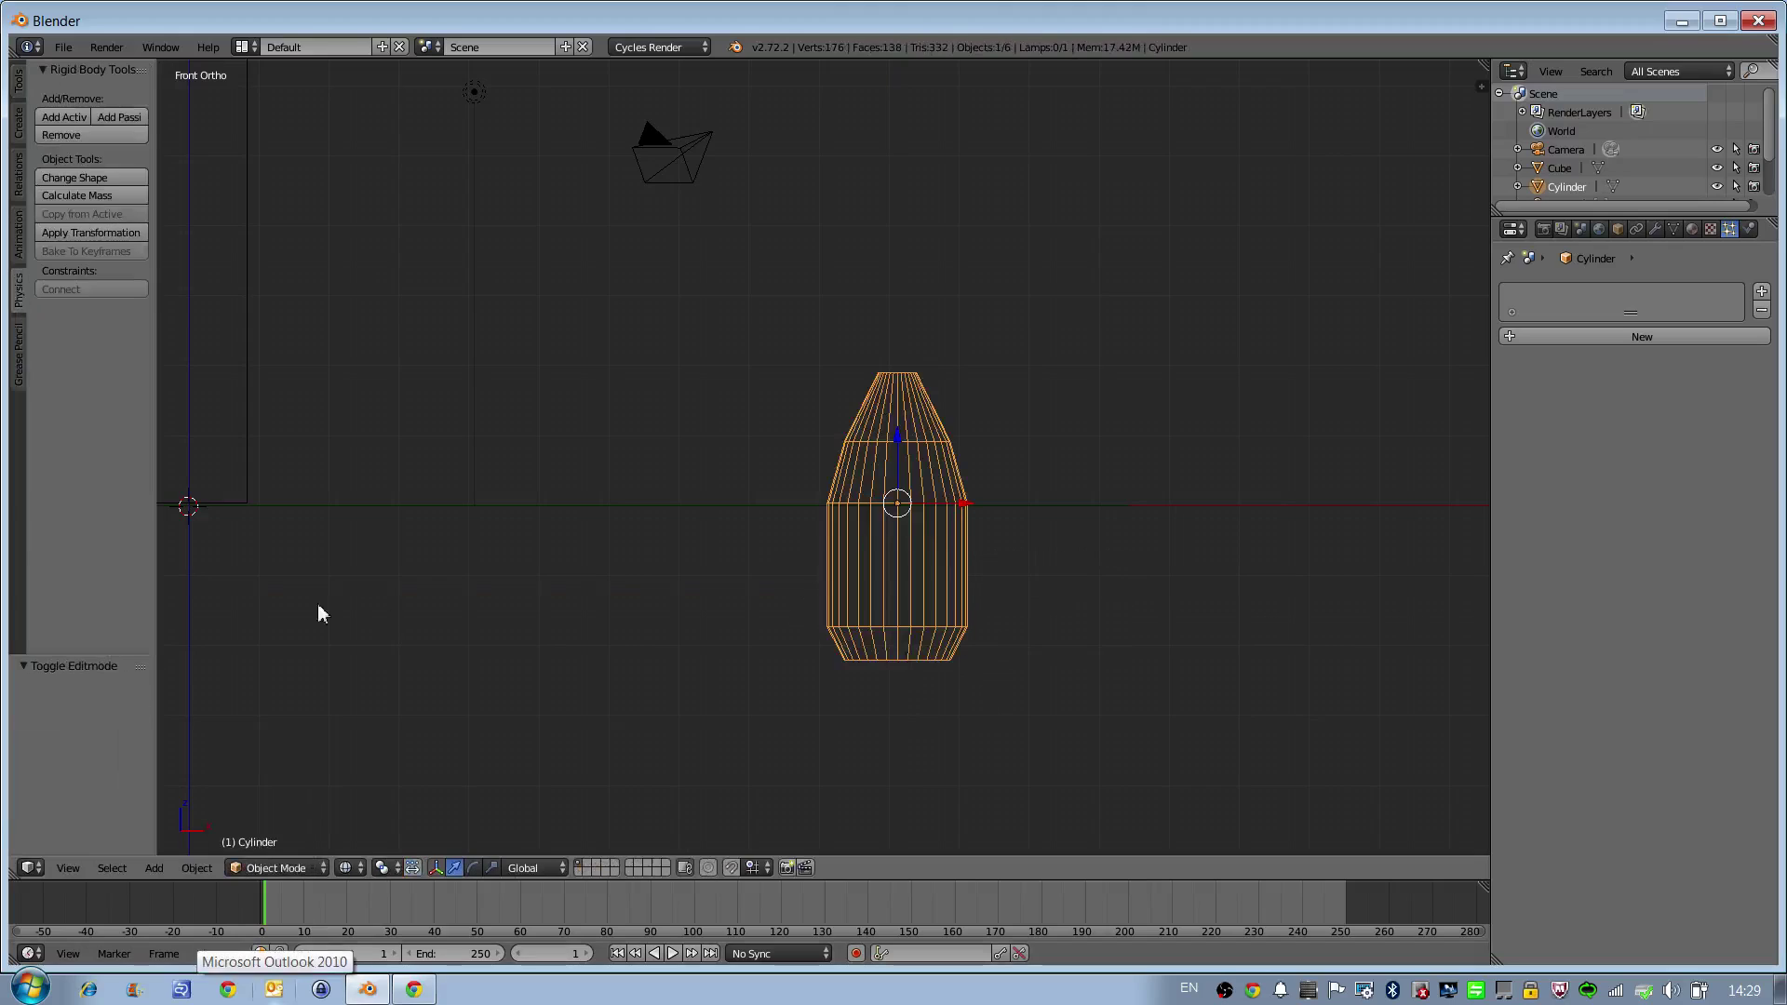
left_click(196, 867)
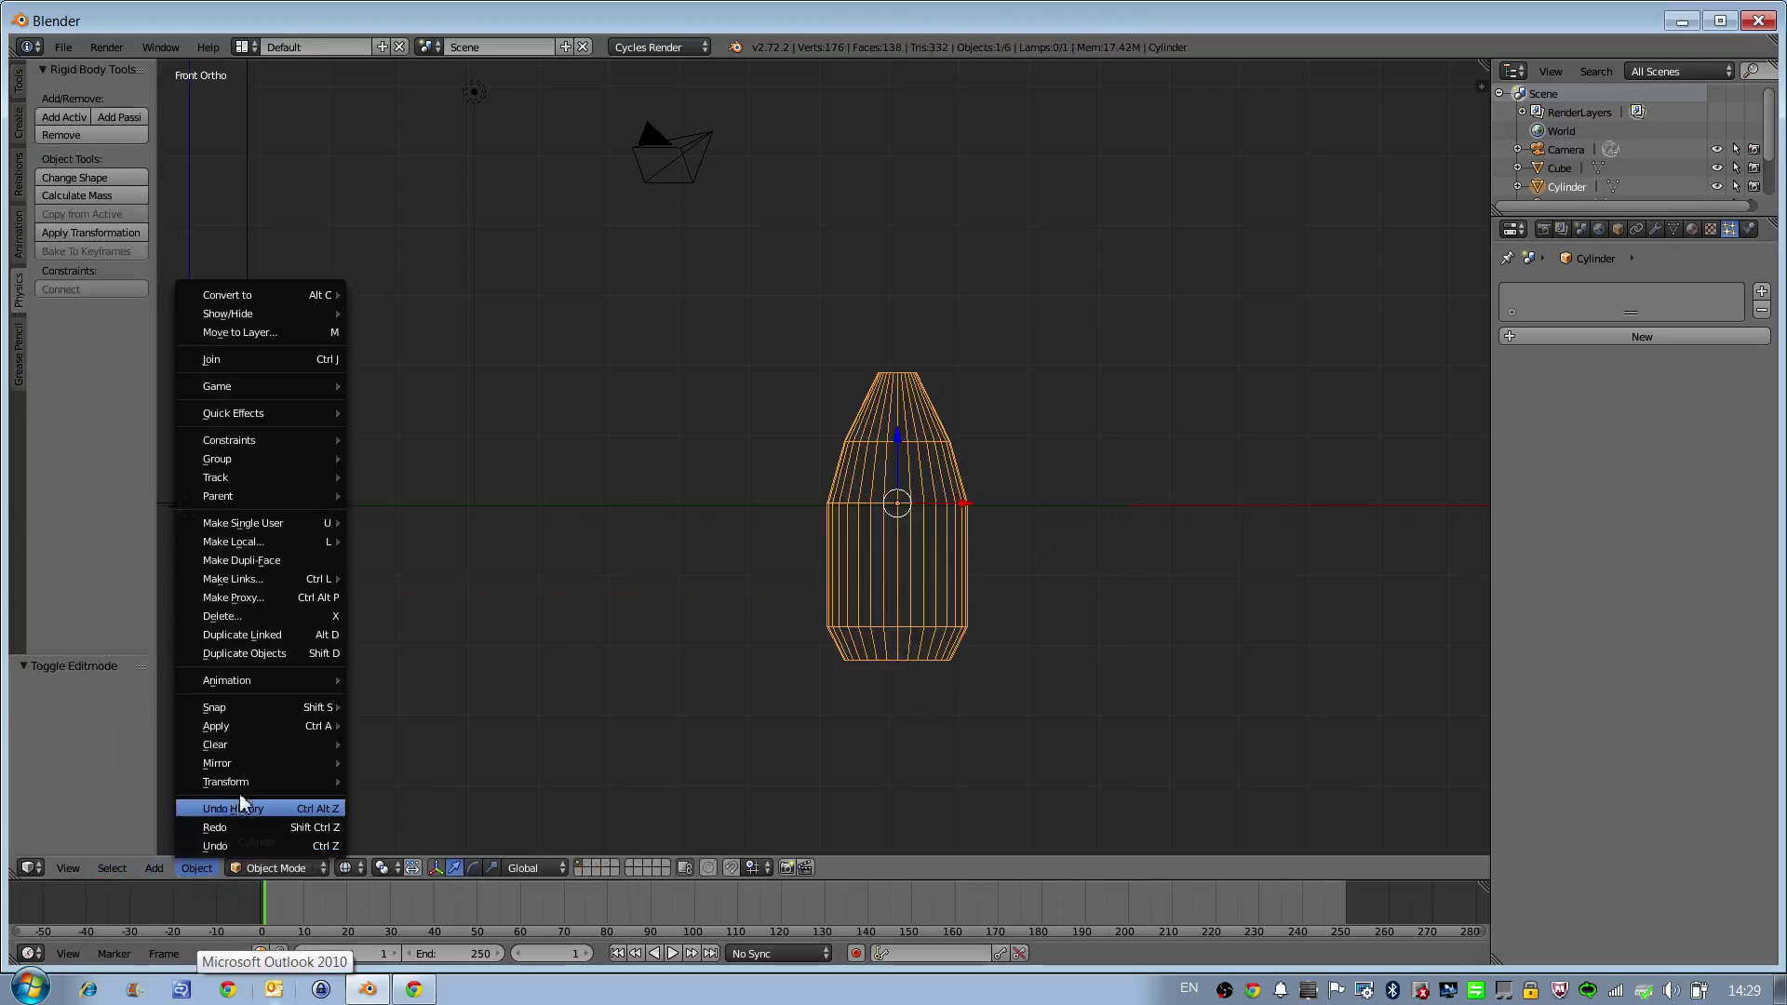
mouse_move(242, 782)
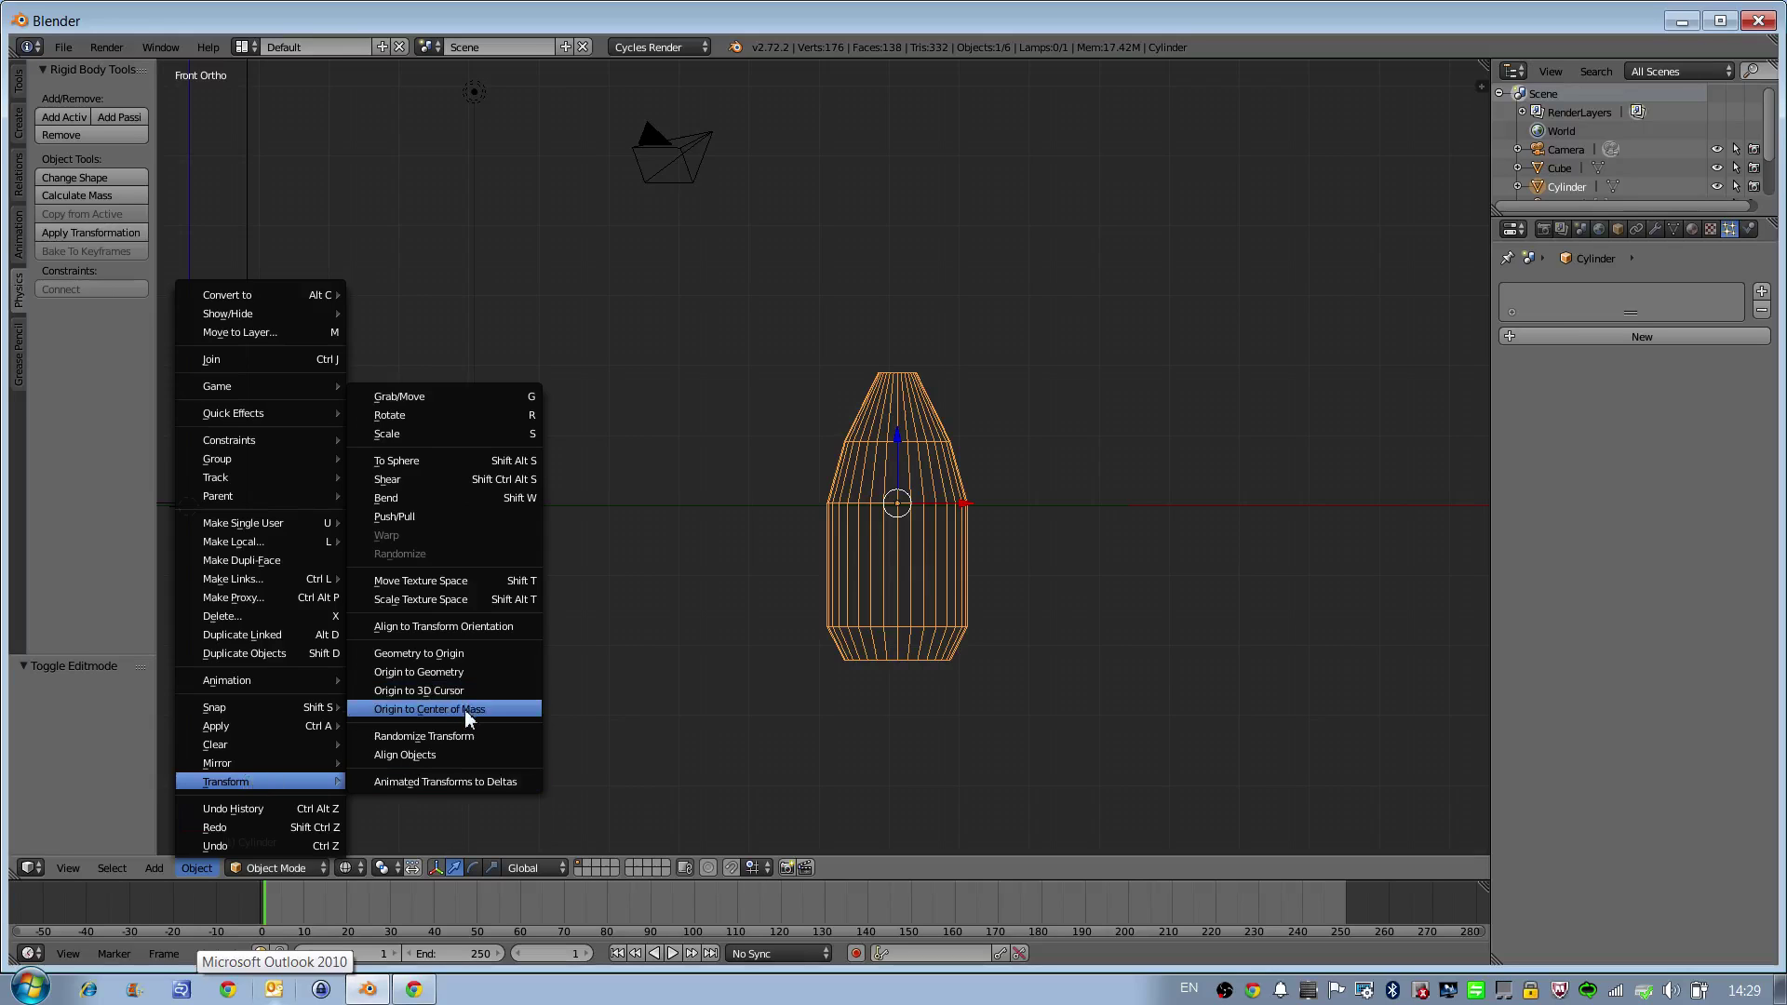
left_click(466, 709)
middle_click_drag(885, 707, 897, 685)
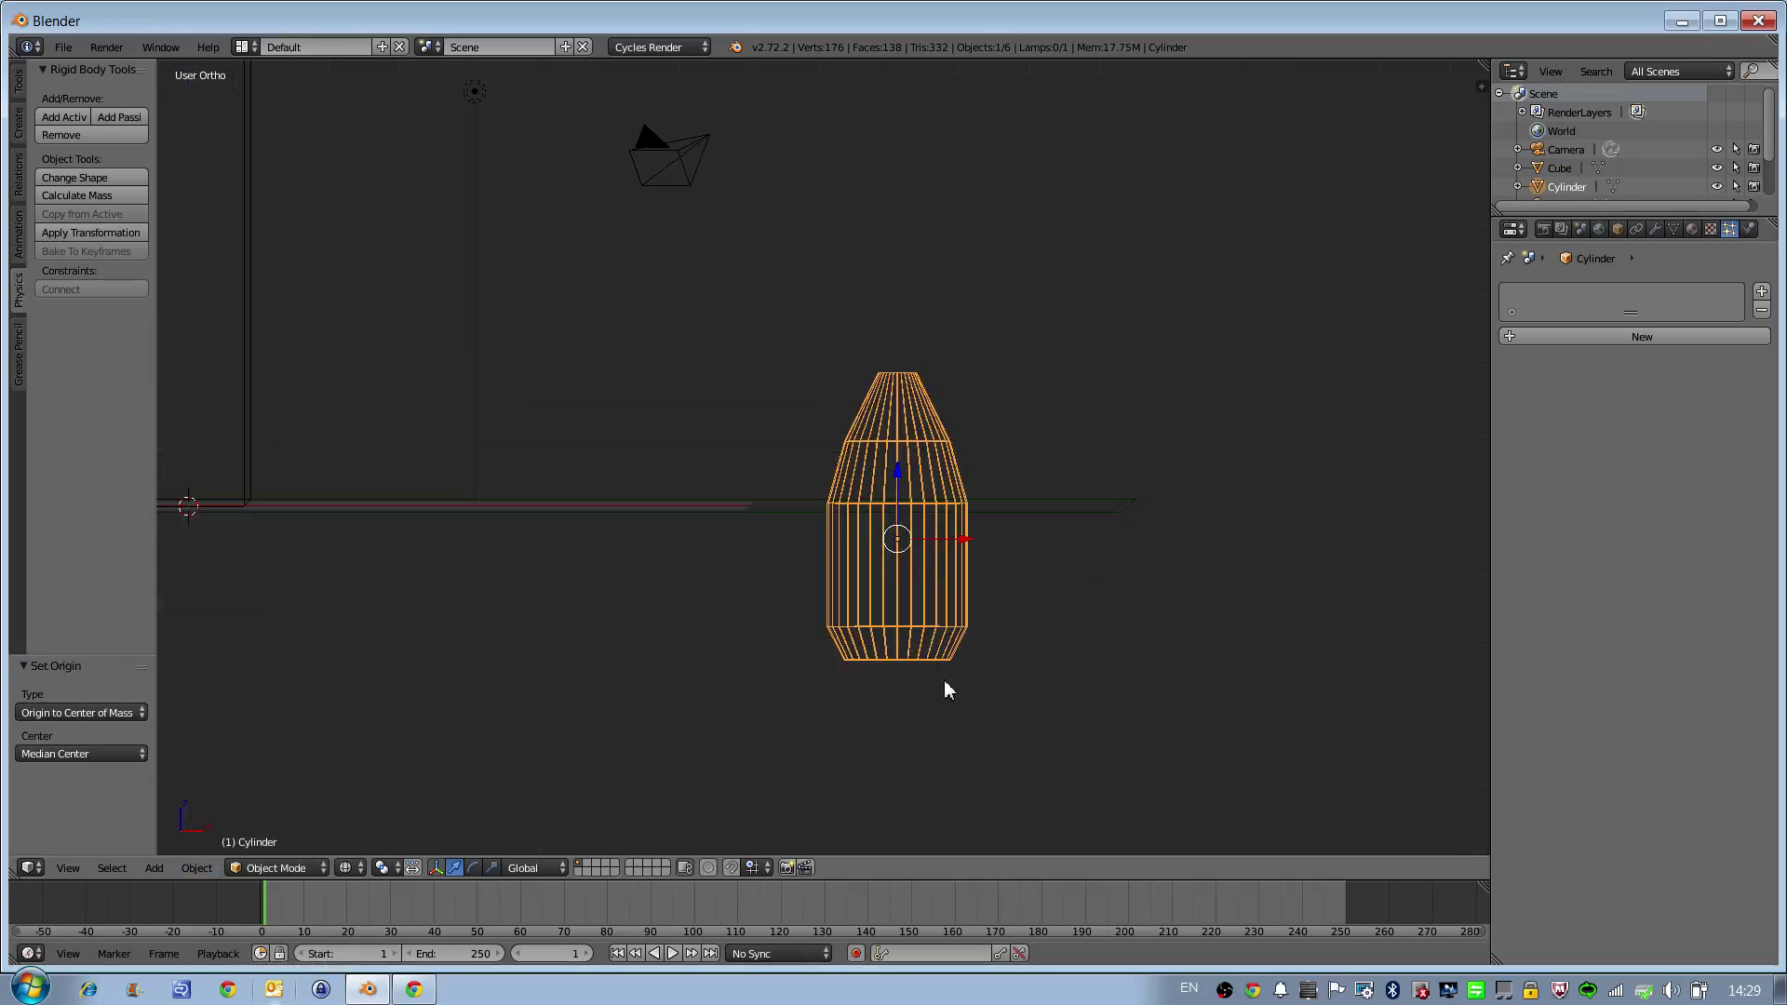
Step: From front view, scale the bullet down to 0.417 and apply the scale
key("KP_1")
key("s")
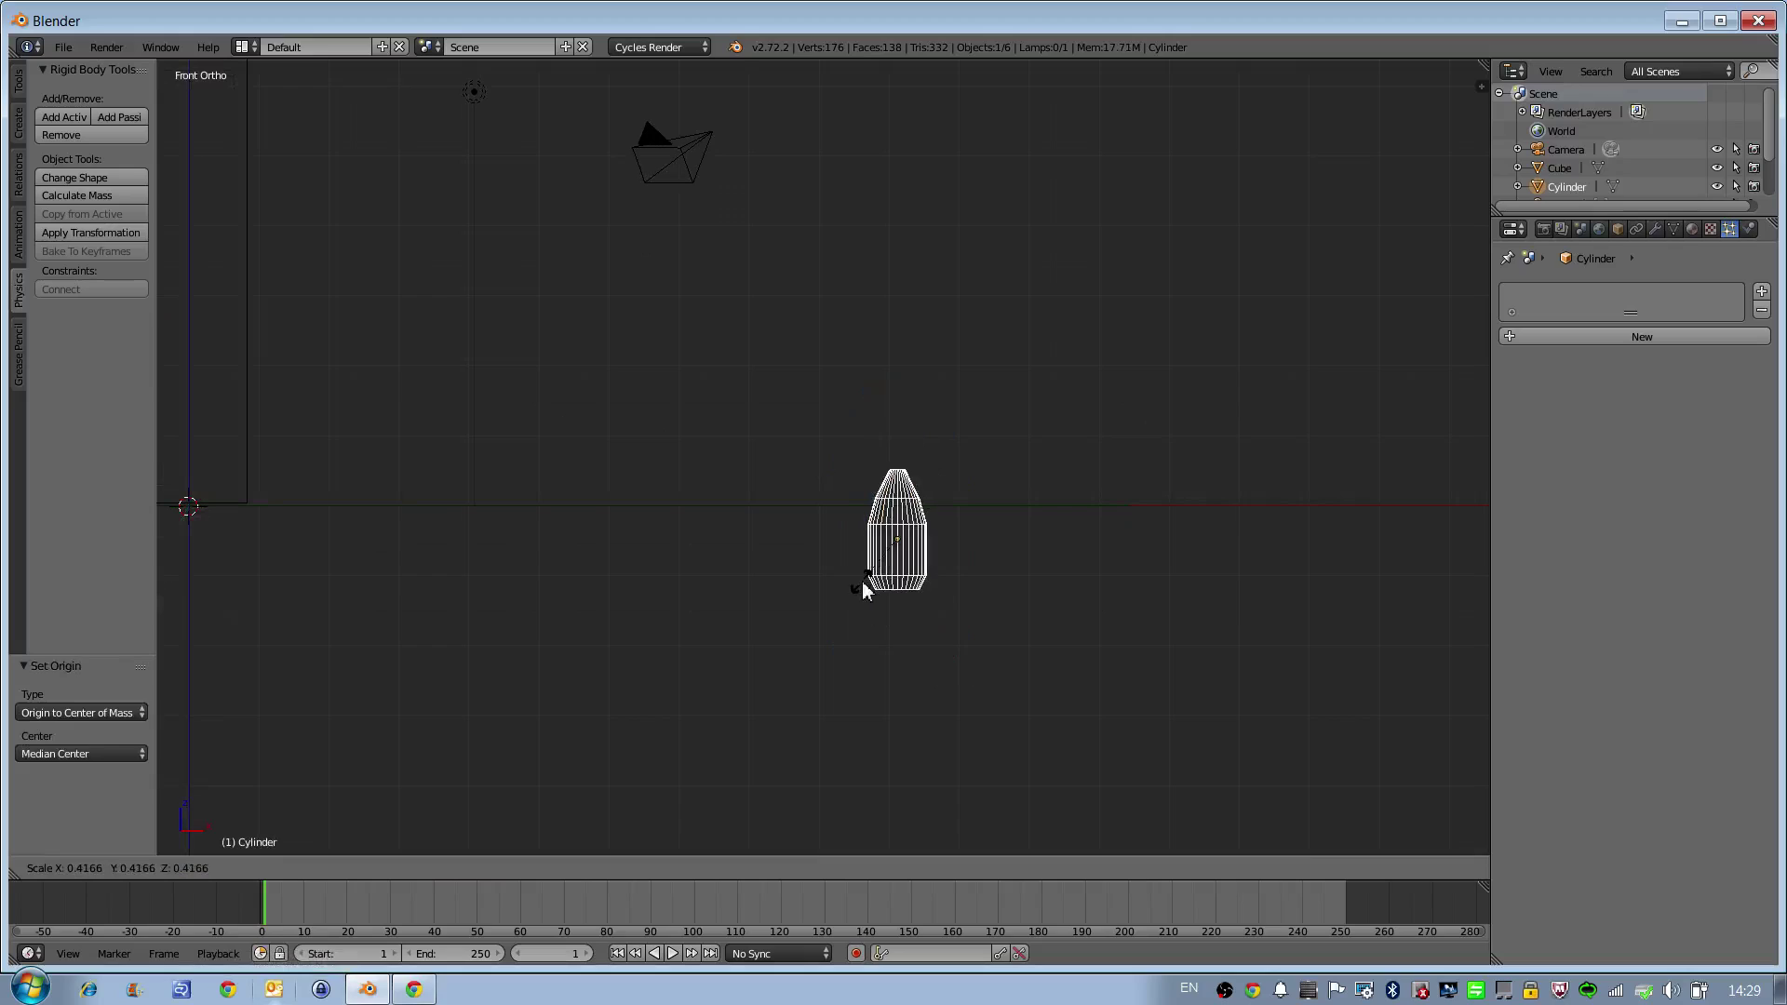
left_click(862, 581)
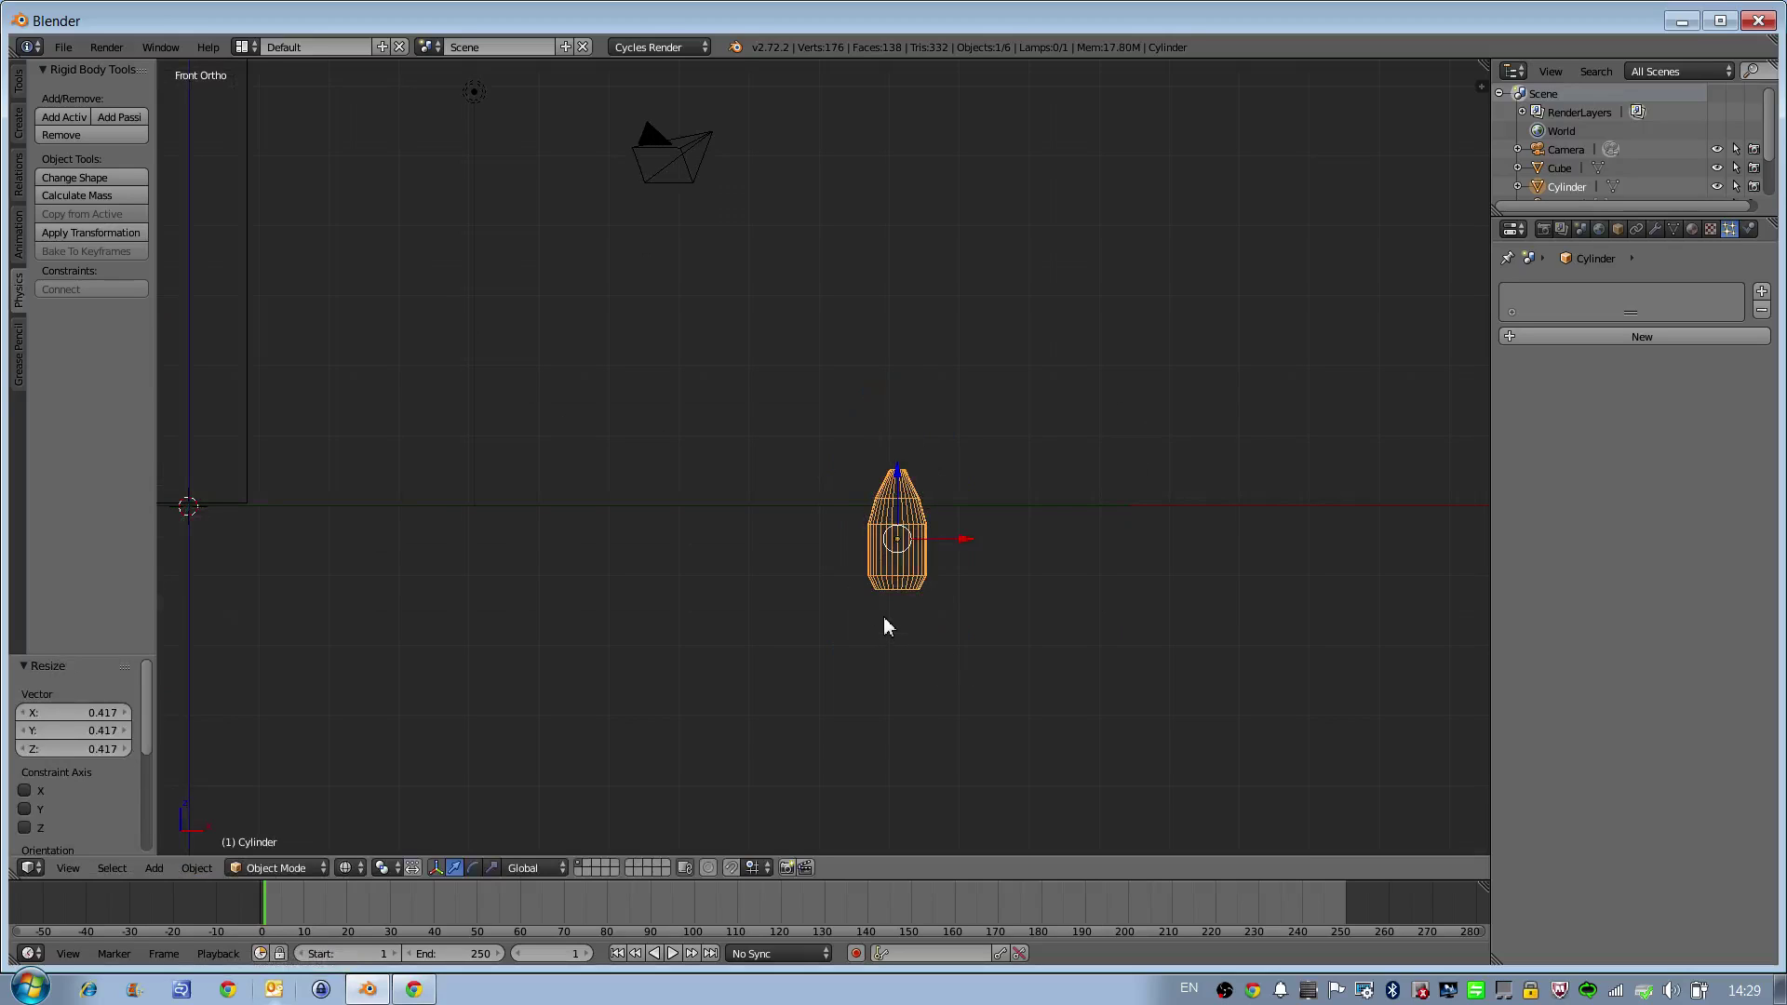
key("ctrl+a")
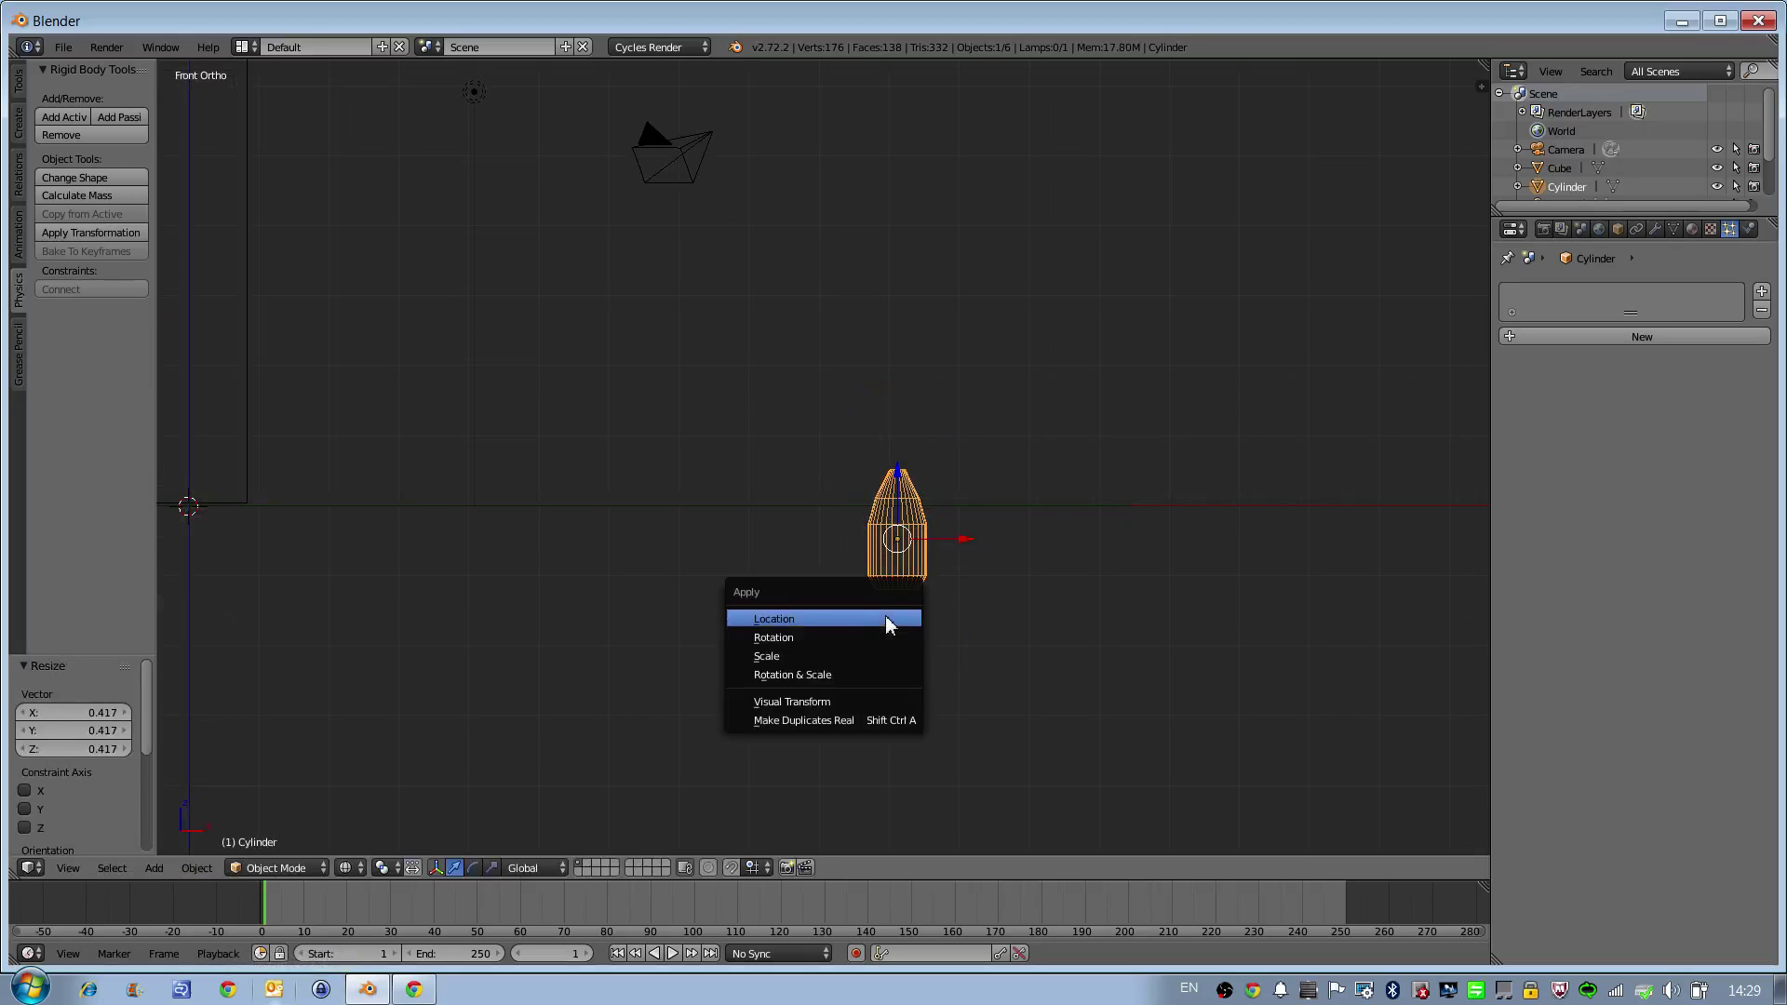
left_click(808, 656)
Step: Render Plane.001's particles as the Cylinder object at size 0.500
mouse_move(844, 633)
middle_mouse_down()
mouse_move(838, 667)
mouse_move(856, 628)
middle_mouse_up()
right_click(1310, 398)
scroll(1573, 694, "down", 10)
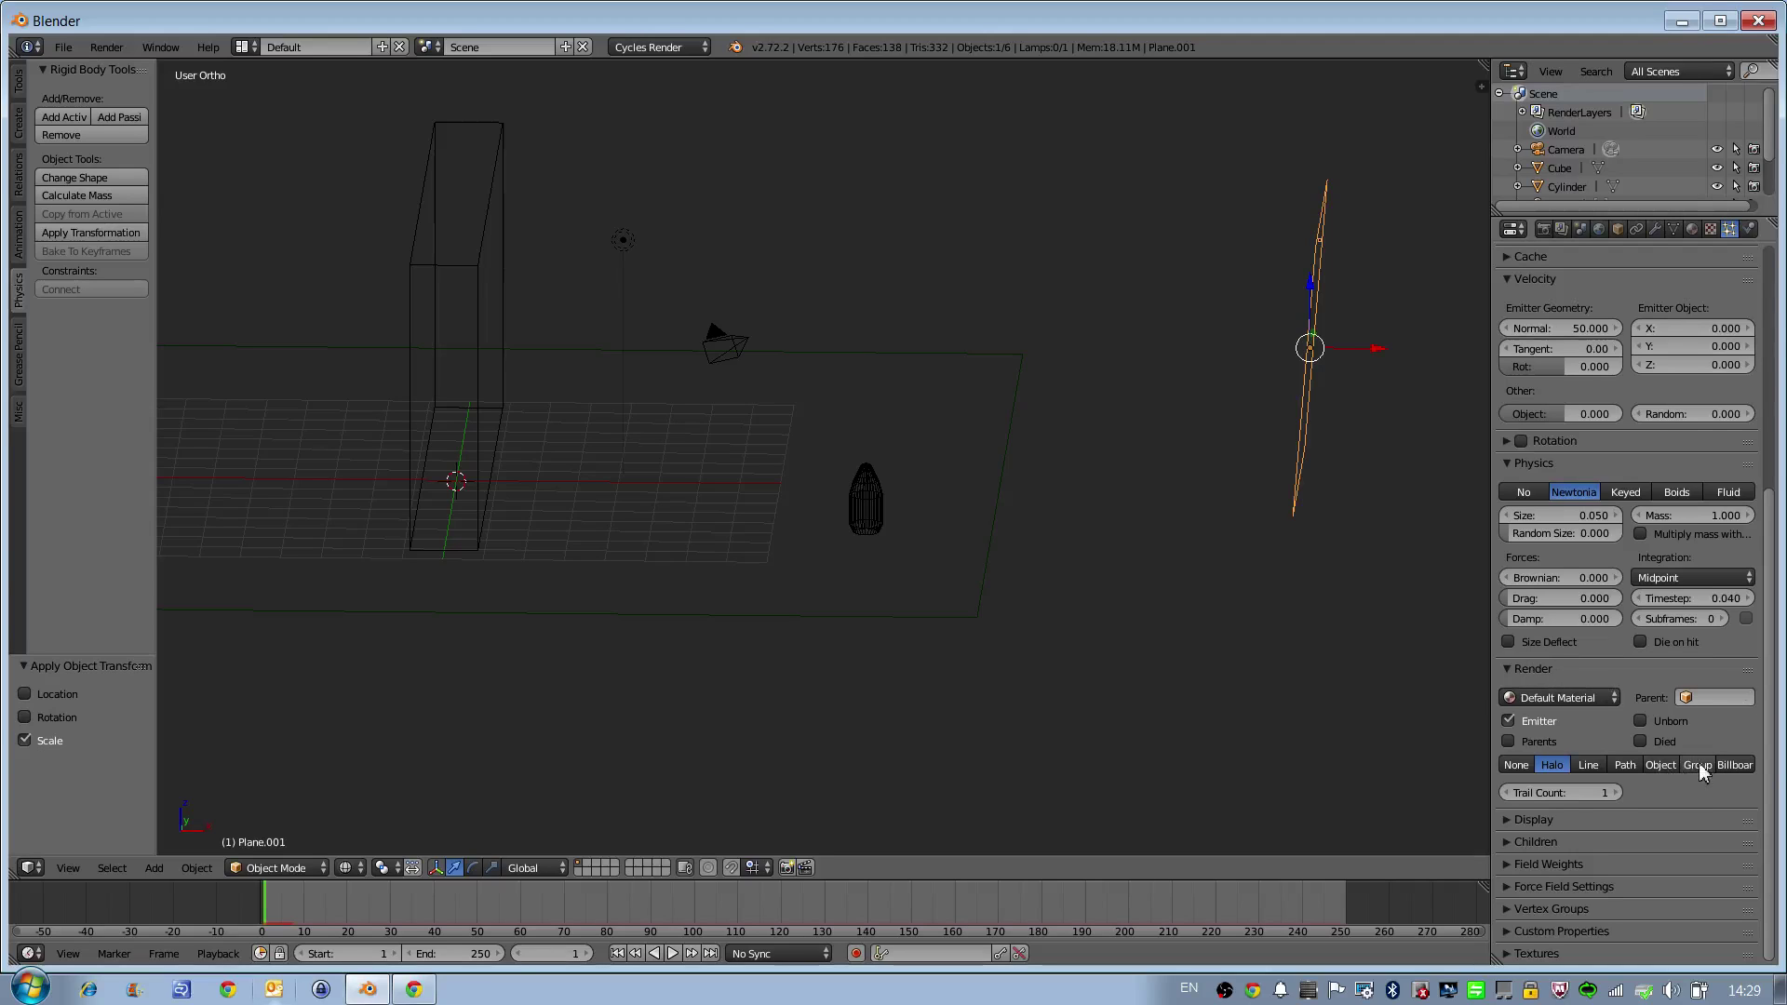
left_click(1662, 766)
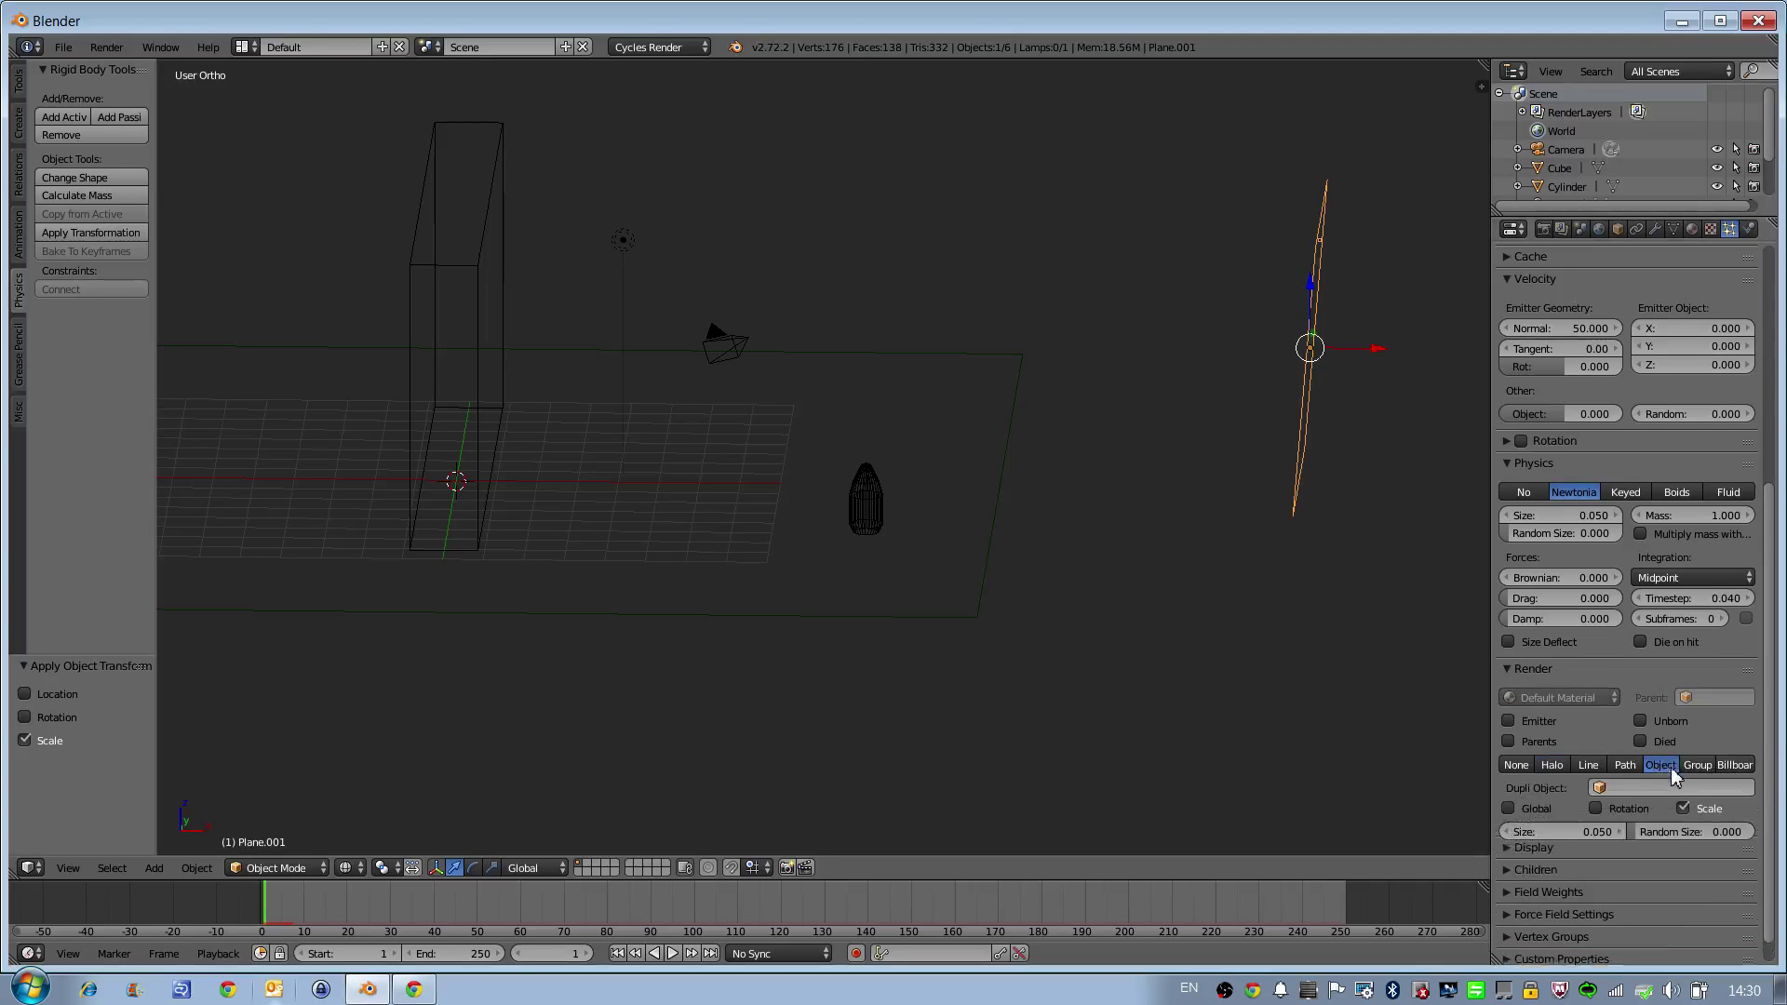
left_click(1603, 788)
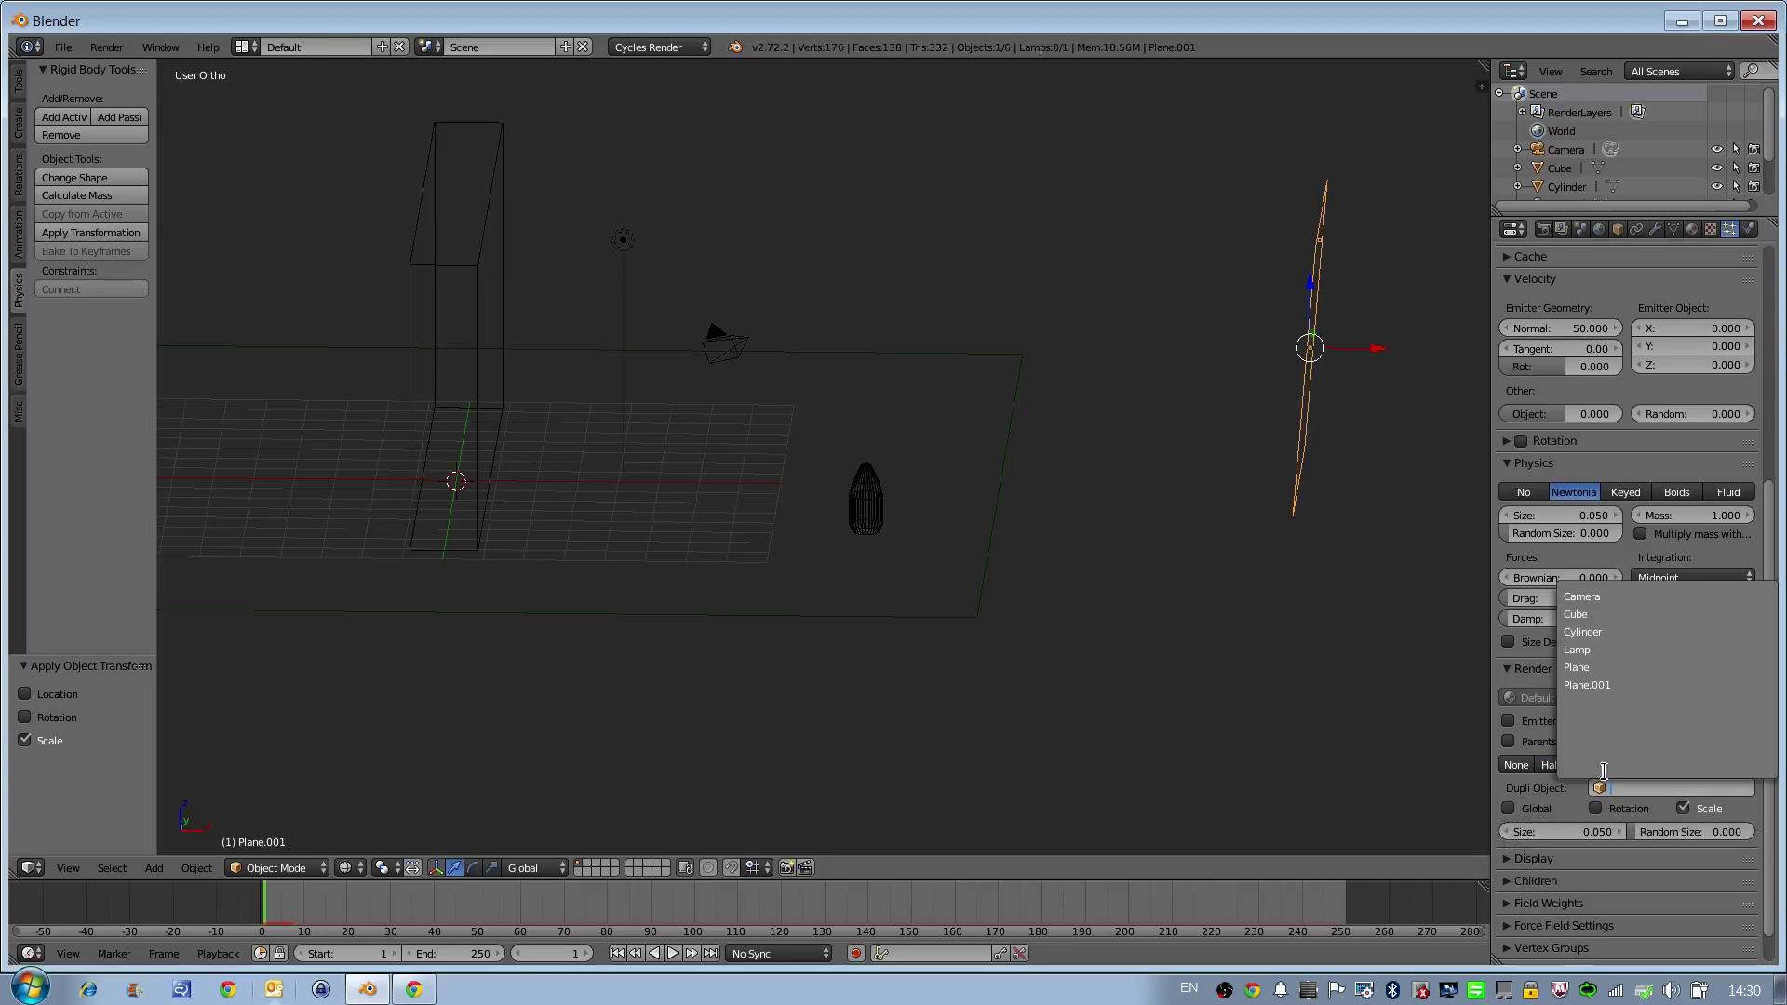
left_click(1598, 632)
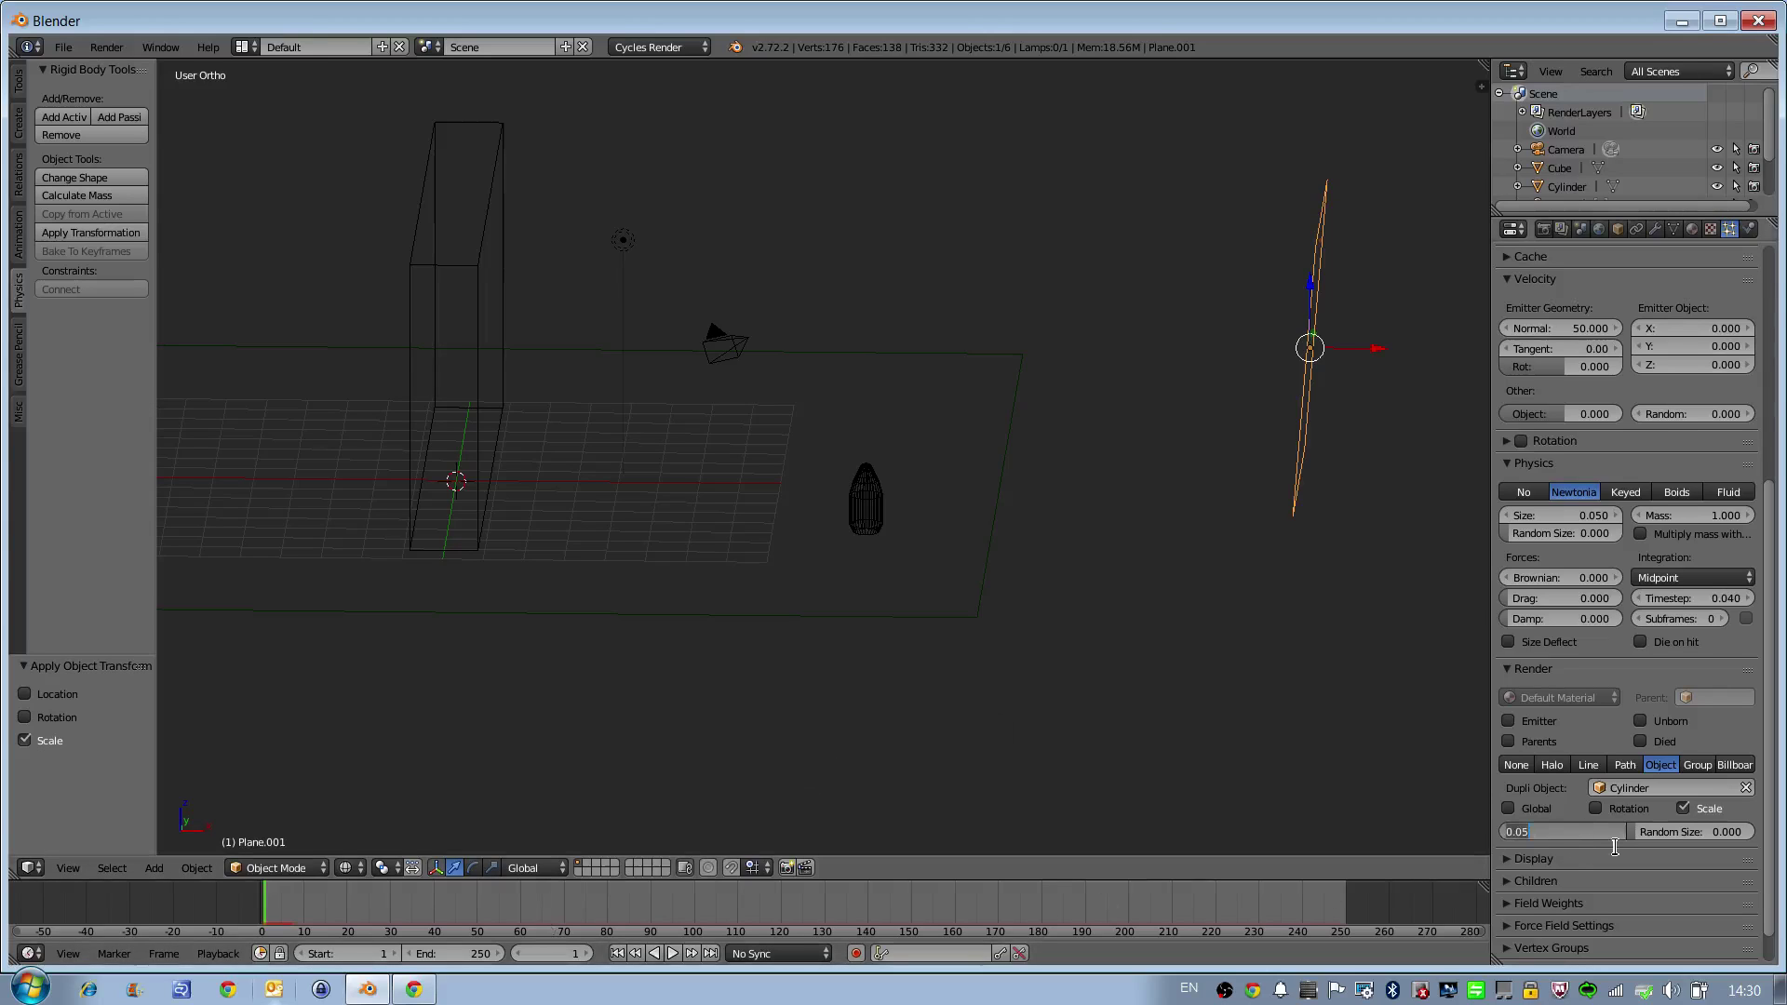
key("Return")
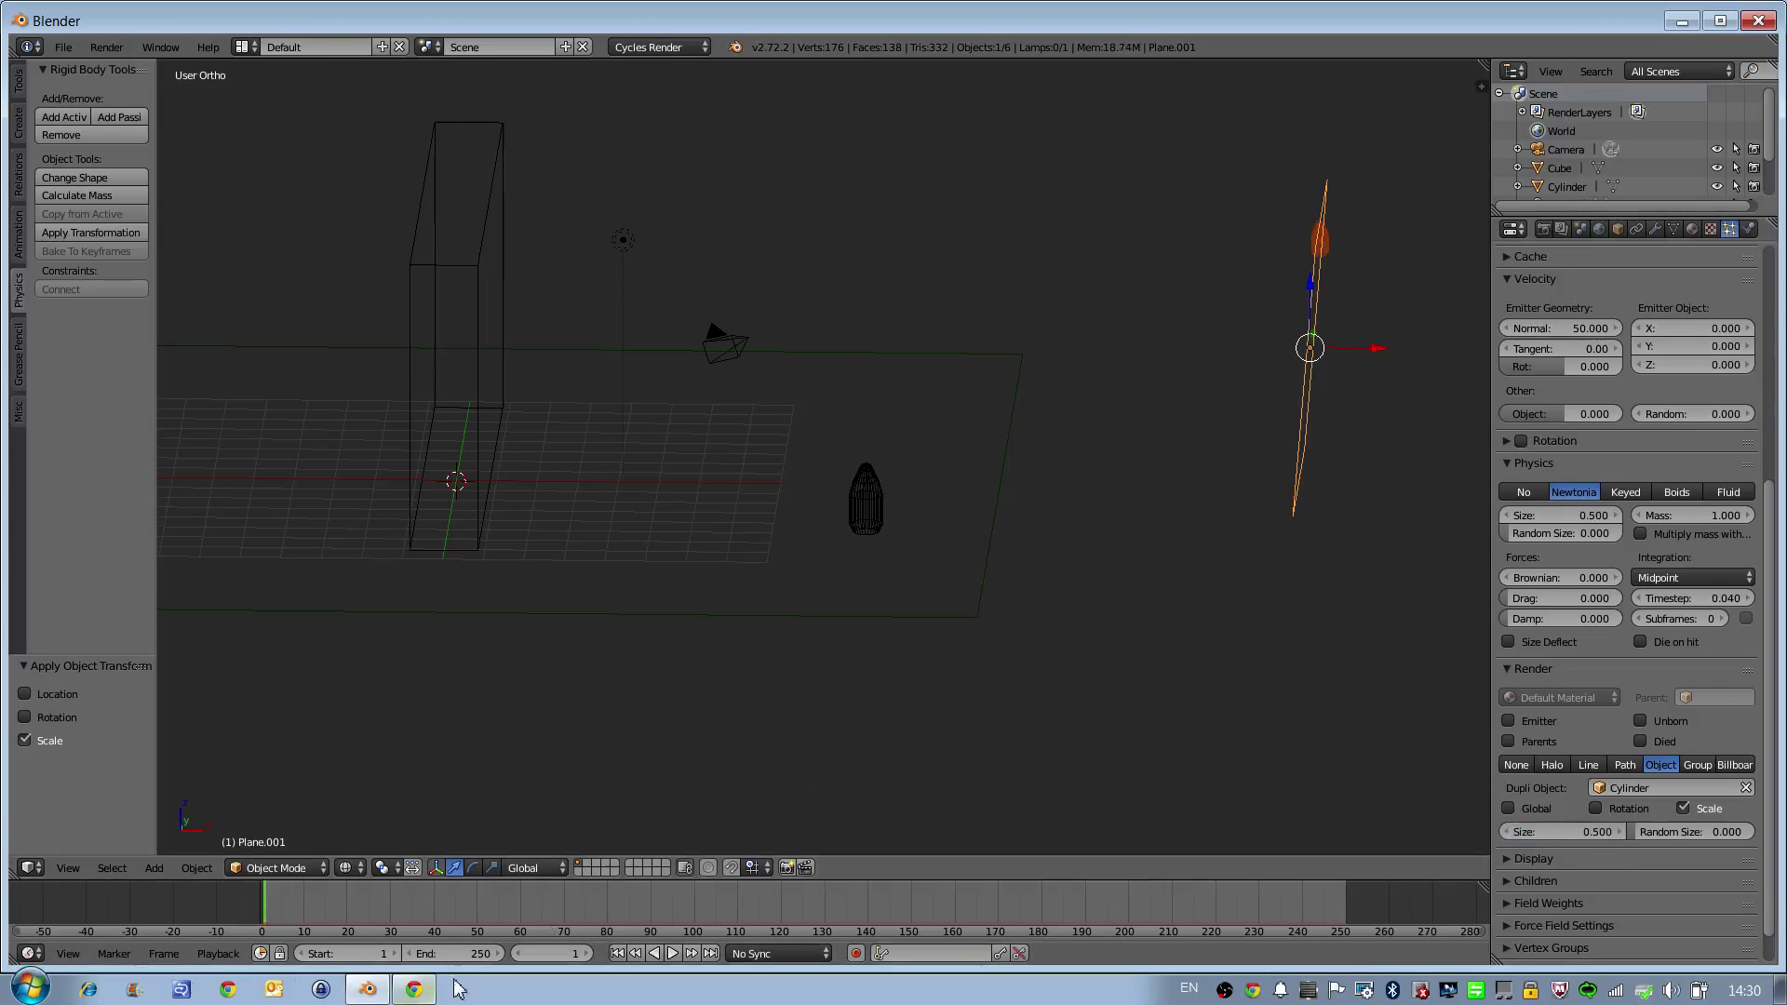
Step: Play the animation to watch the bullets fly, then stop and rewind to frame 1
left_click(672, 953)
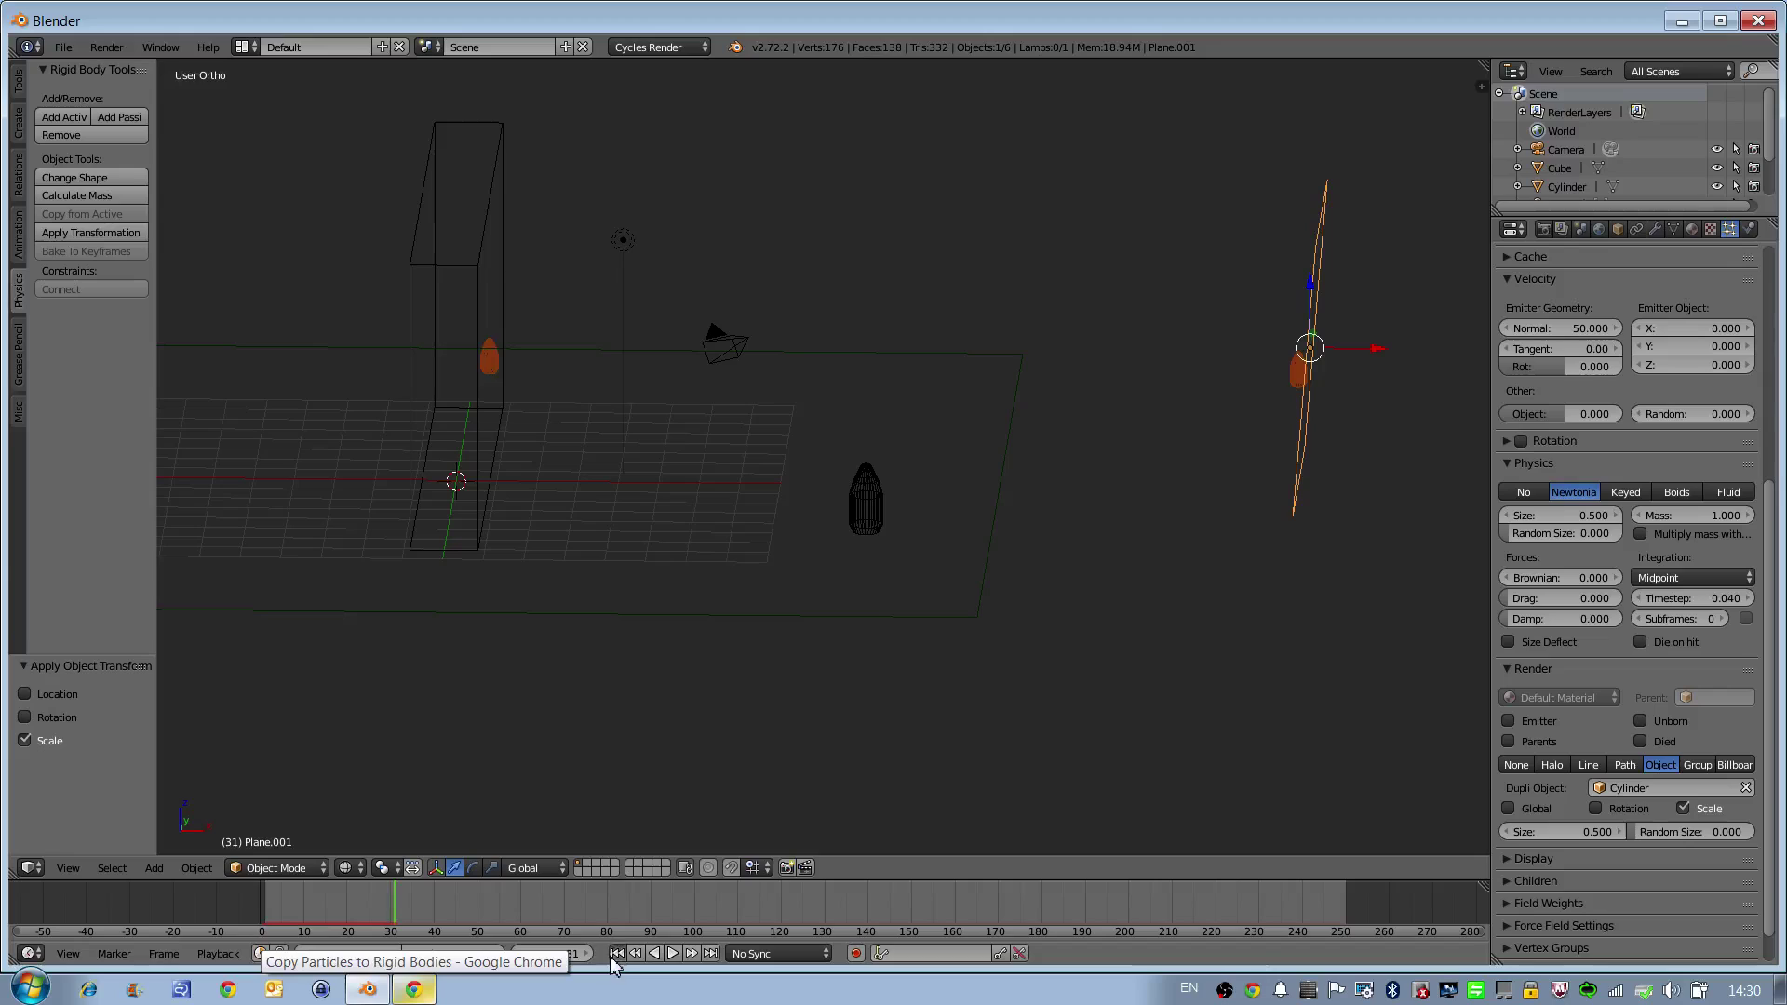
left_click(677, 955)
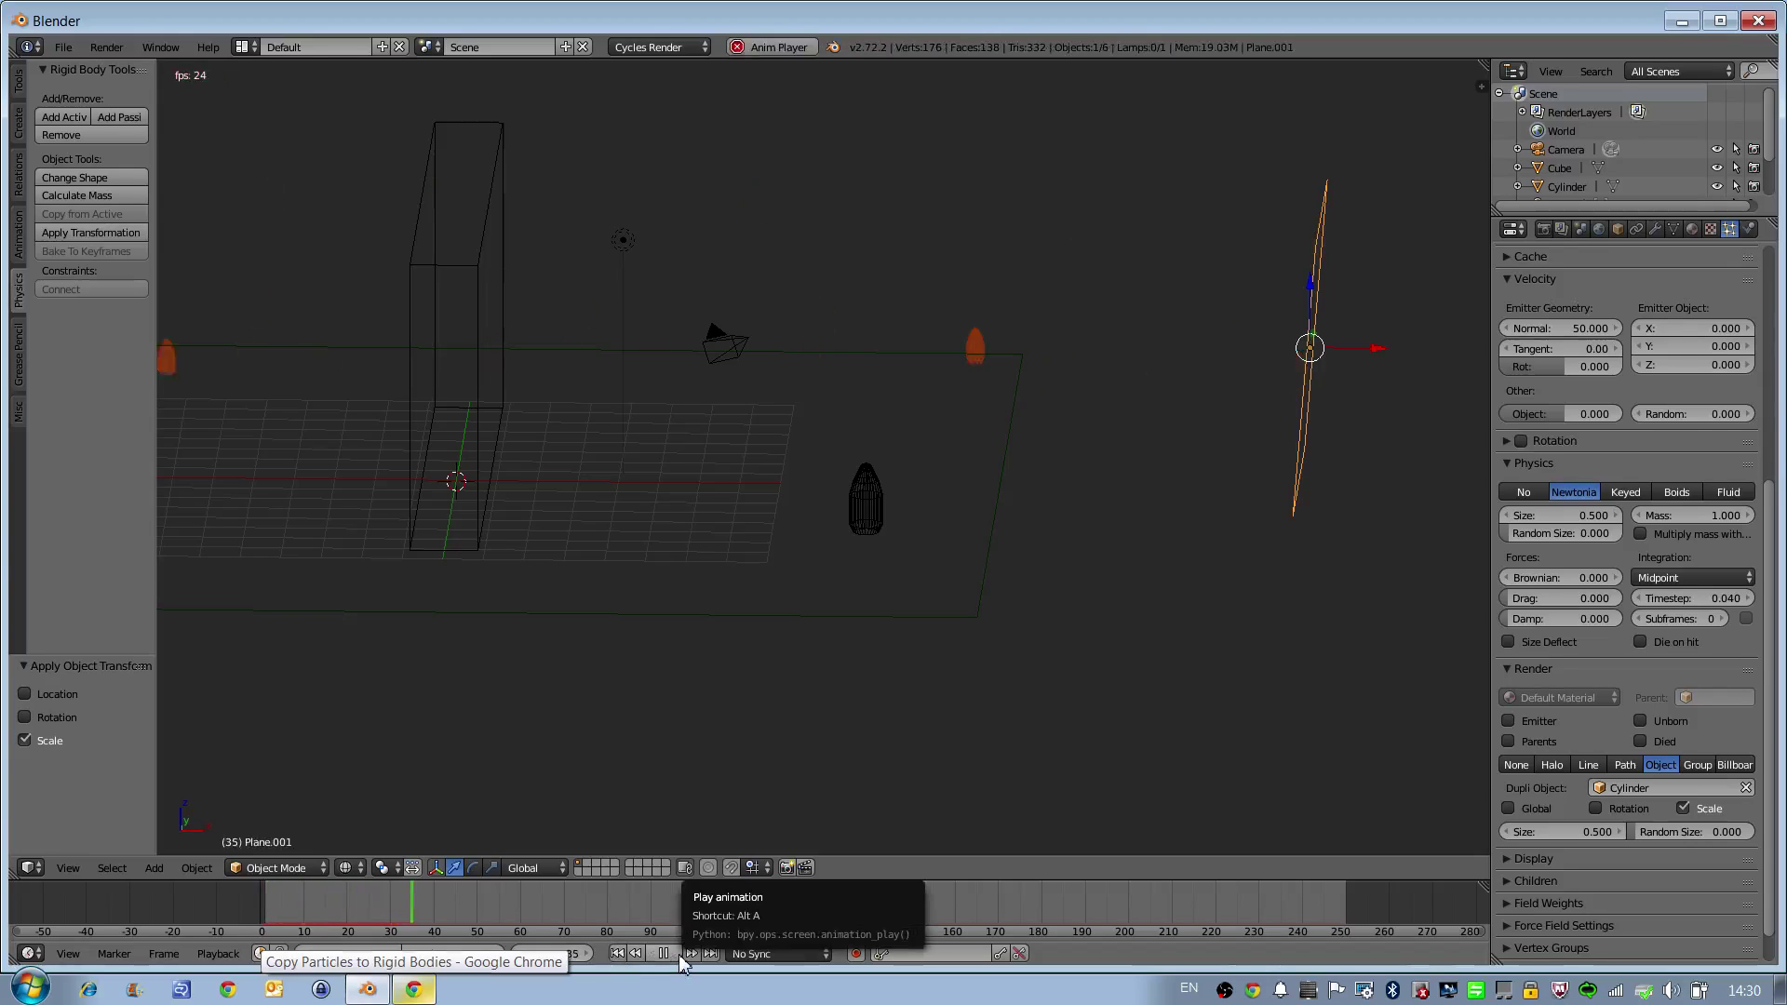
left_click(679, 953)
left_click(617, 952)
left_click(672, 951)
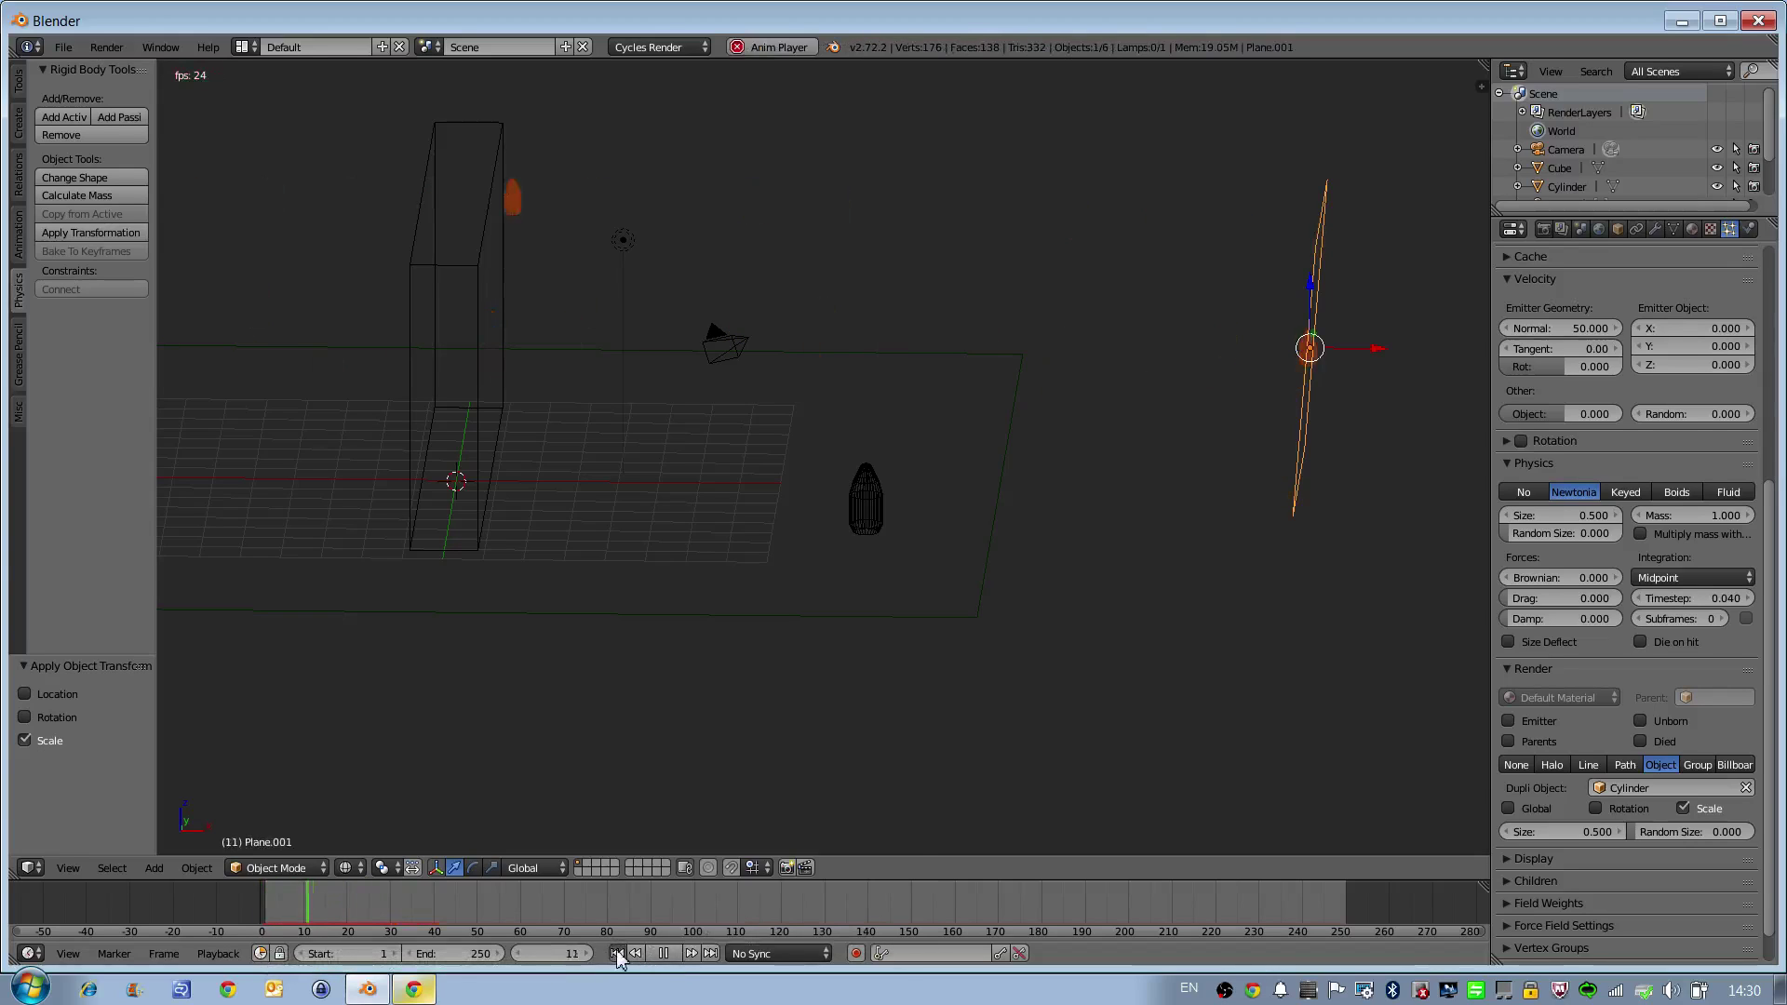
left_click(662, 953)
left_click(617, 952)
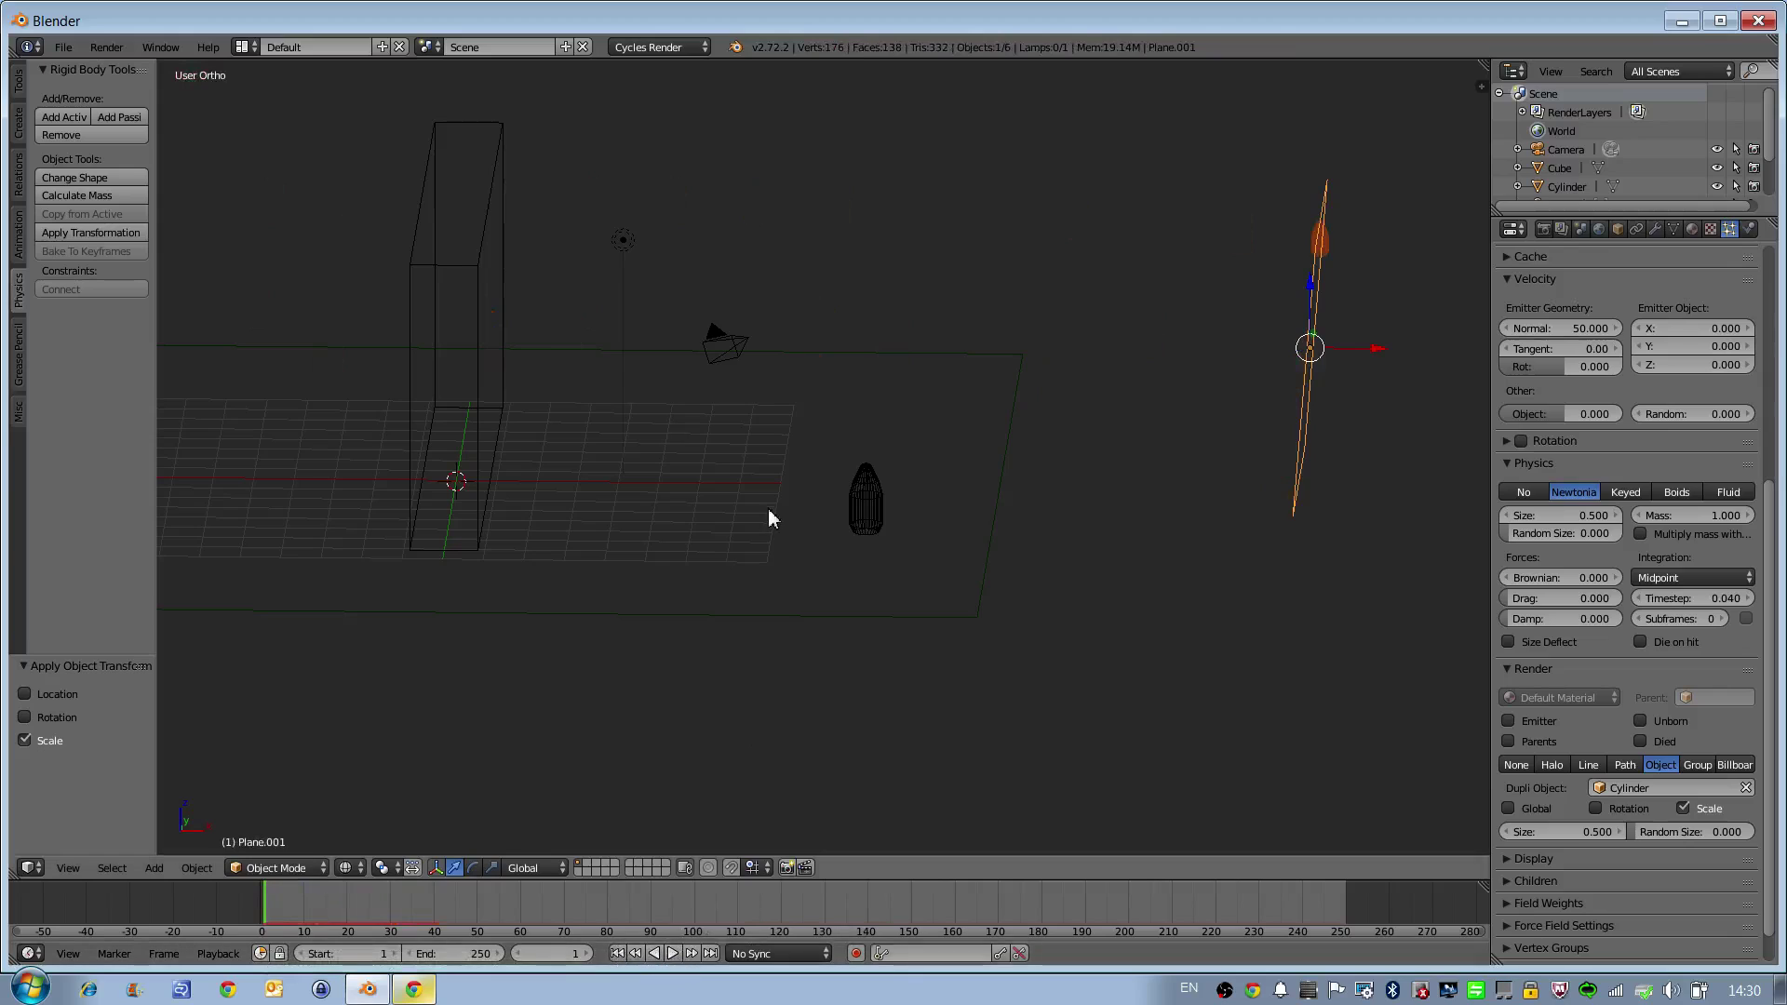
Step: Set the particle size to 1.000 and toggle the particle object's scaling
key("KP_1")
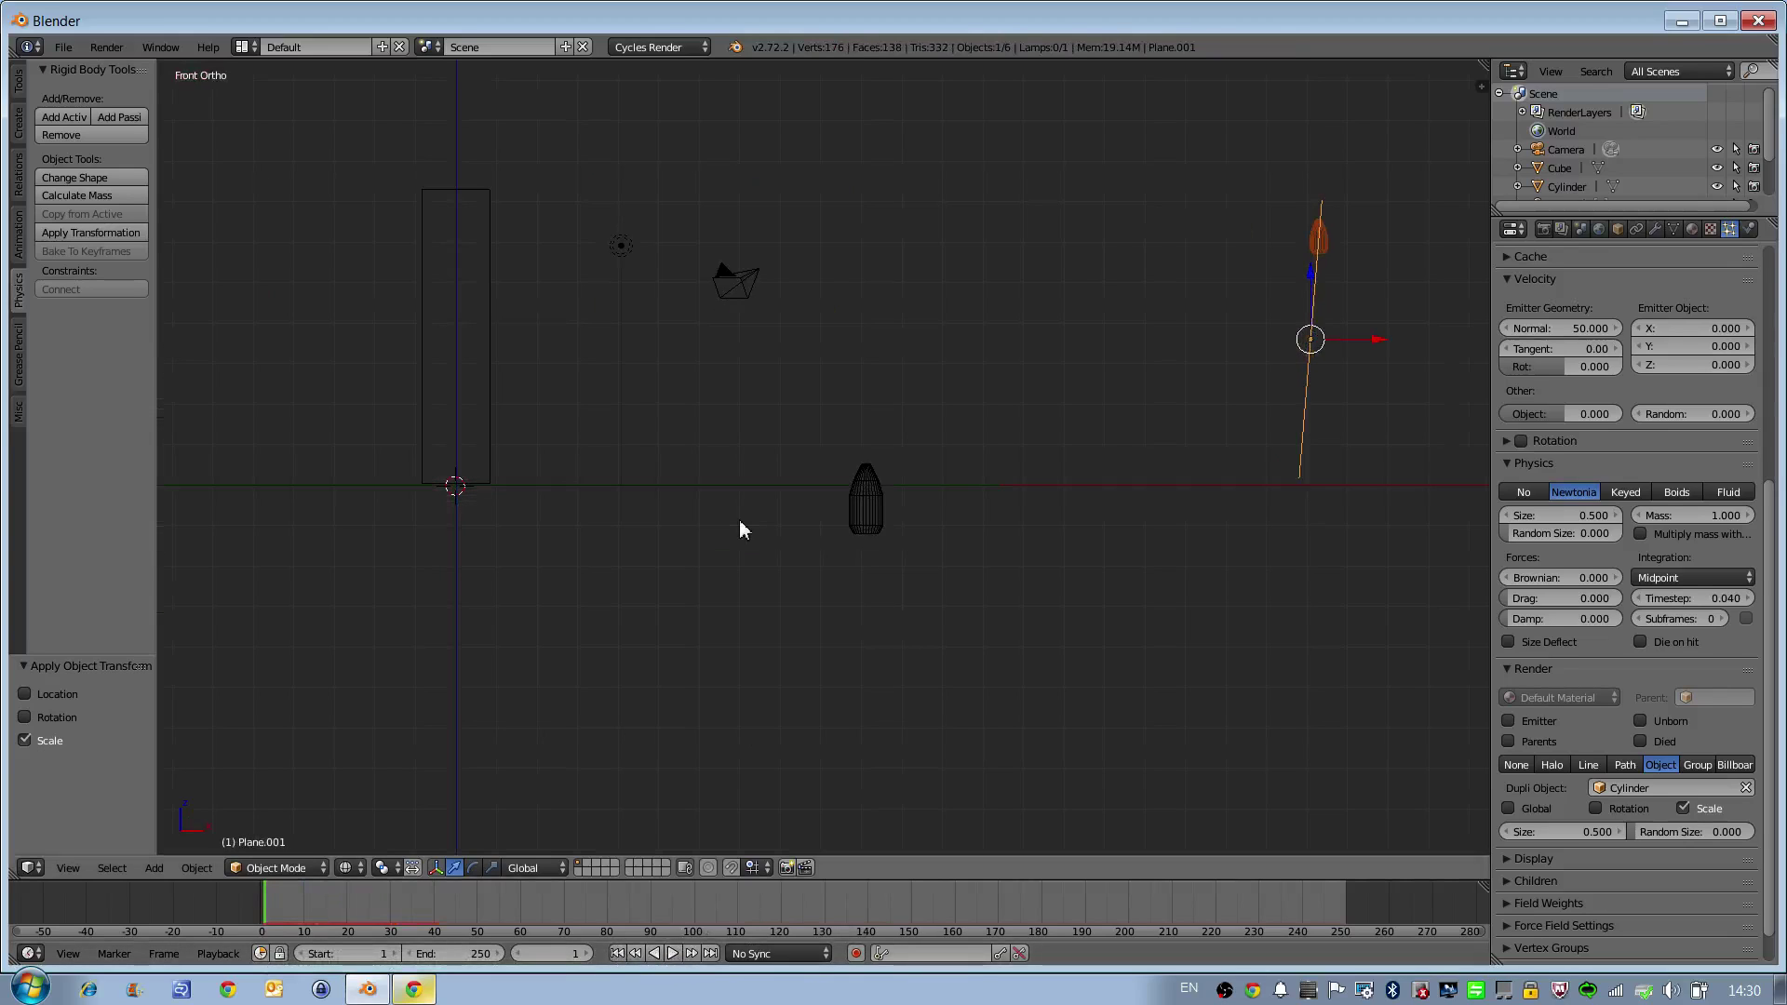
left_click(1551, 832)
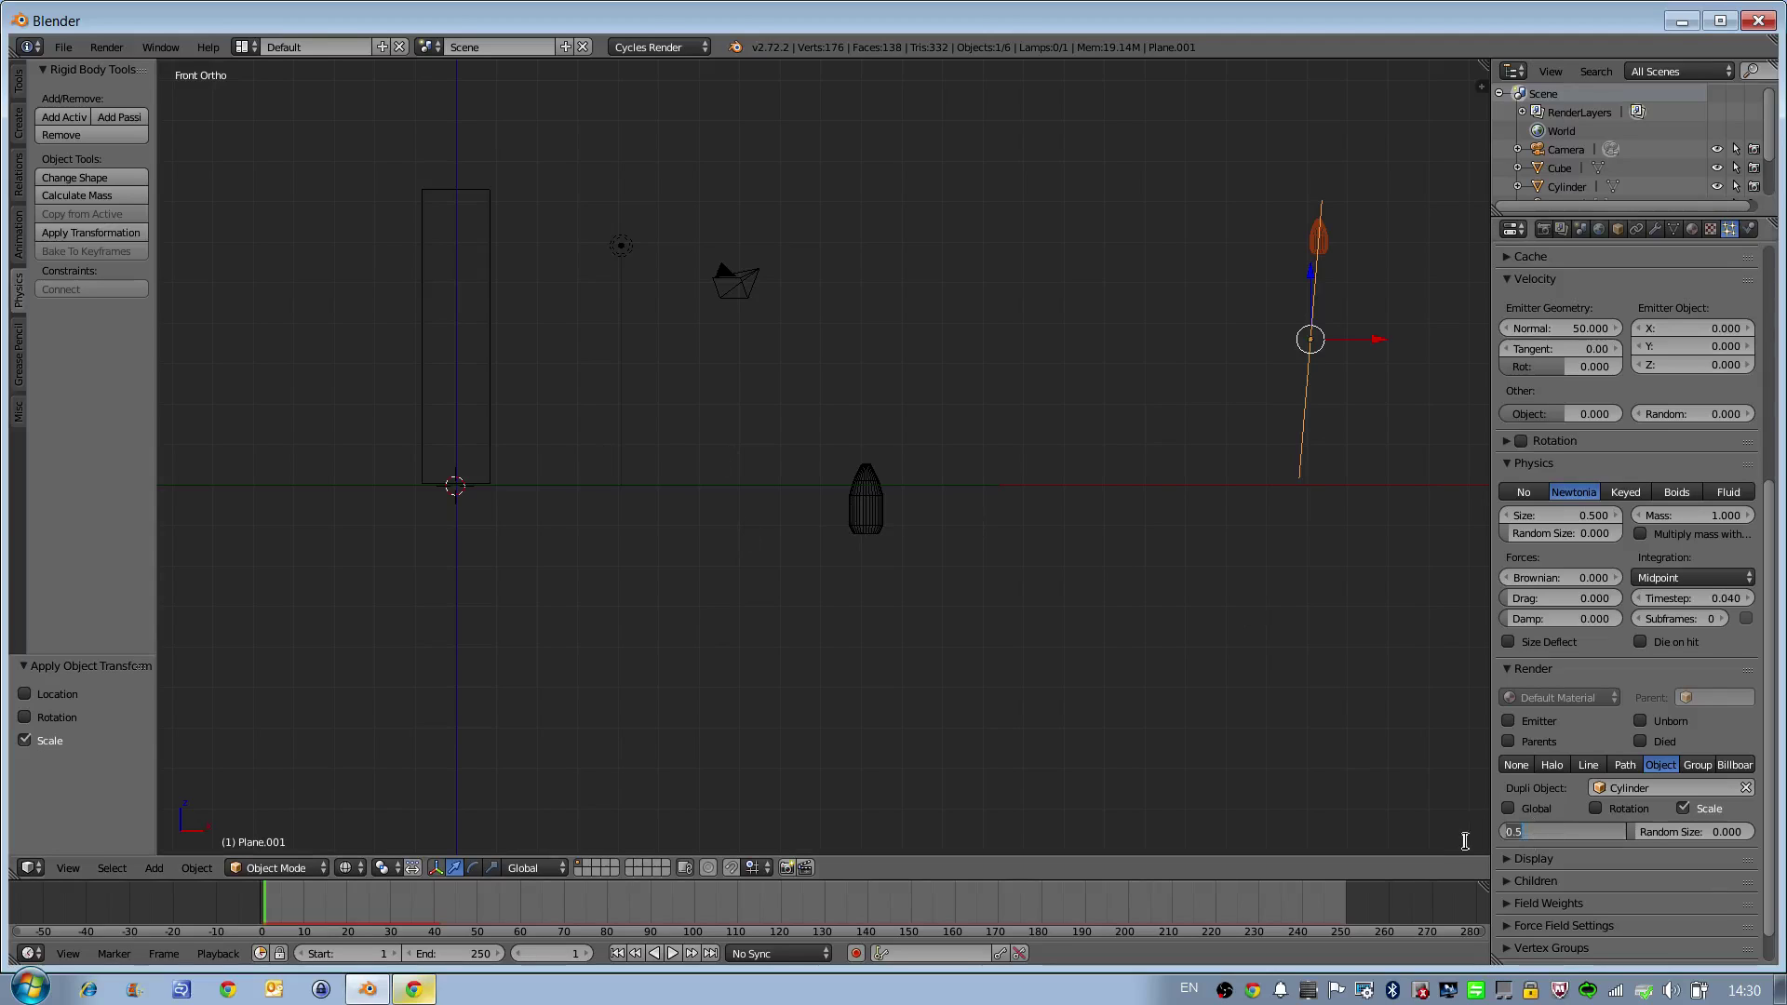
key("Return")
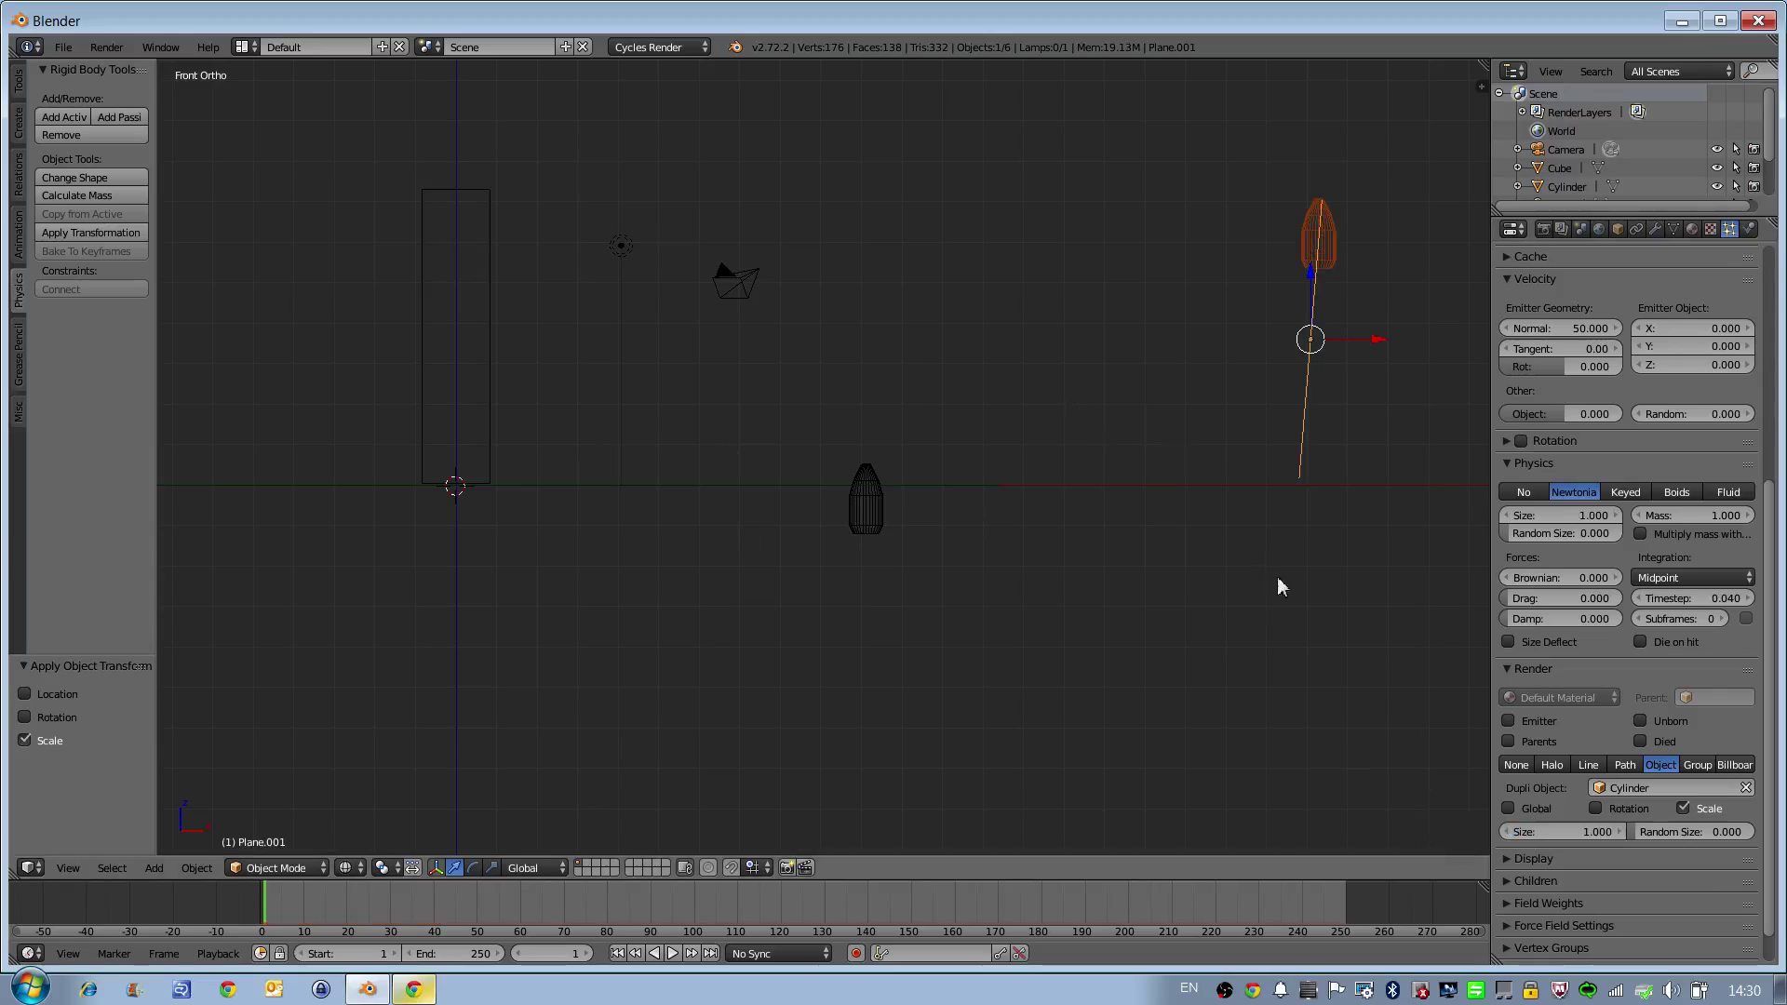
left_click(1685, 809)
Step: Scale the original Cylinder to 0.431, lower it along Z, scale to 0.891, rotate 90°
right_click(884, 528)
key("s")
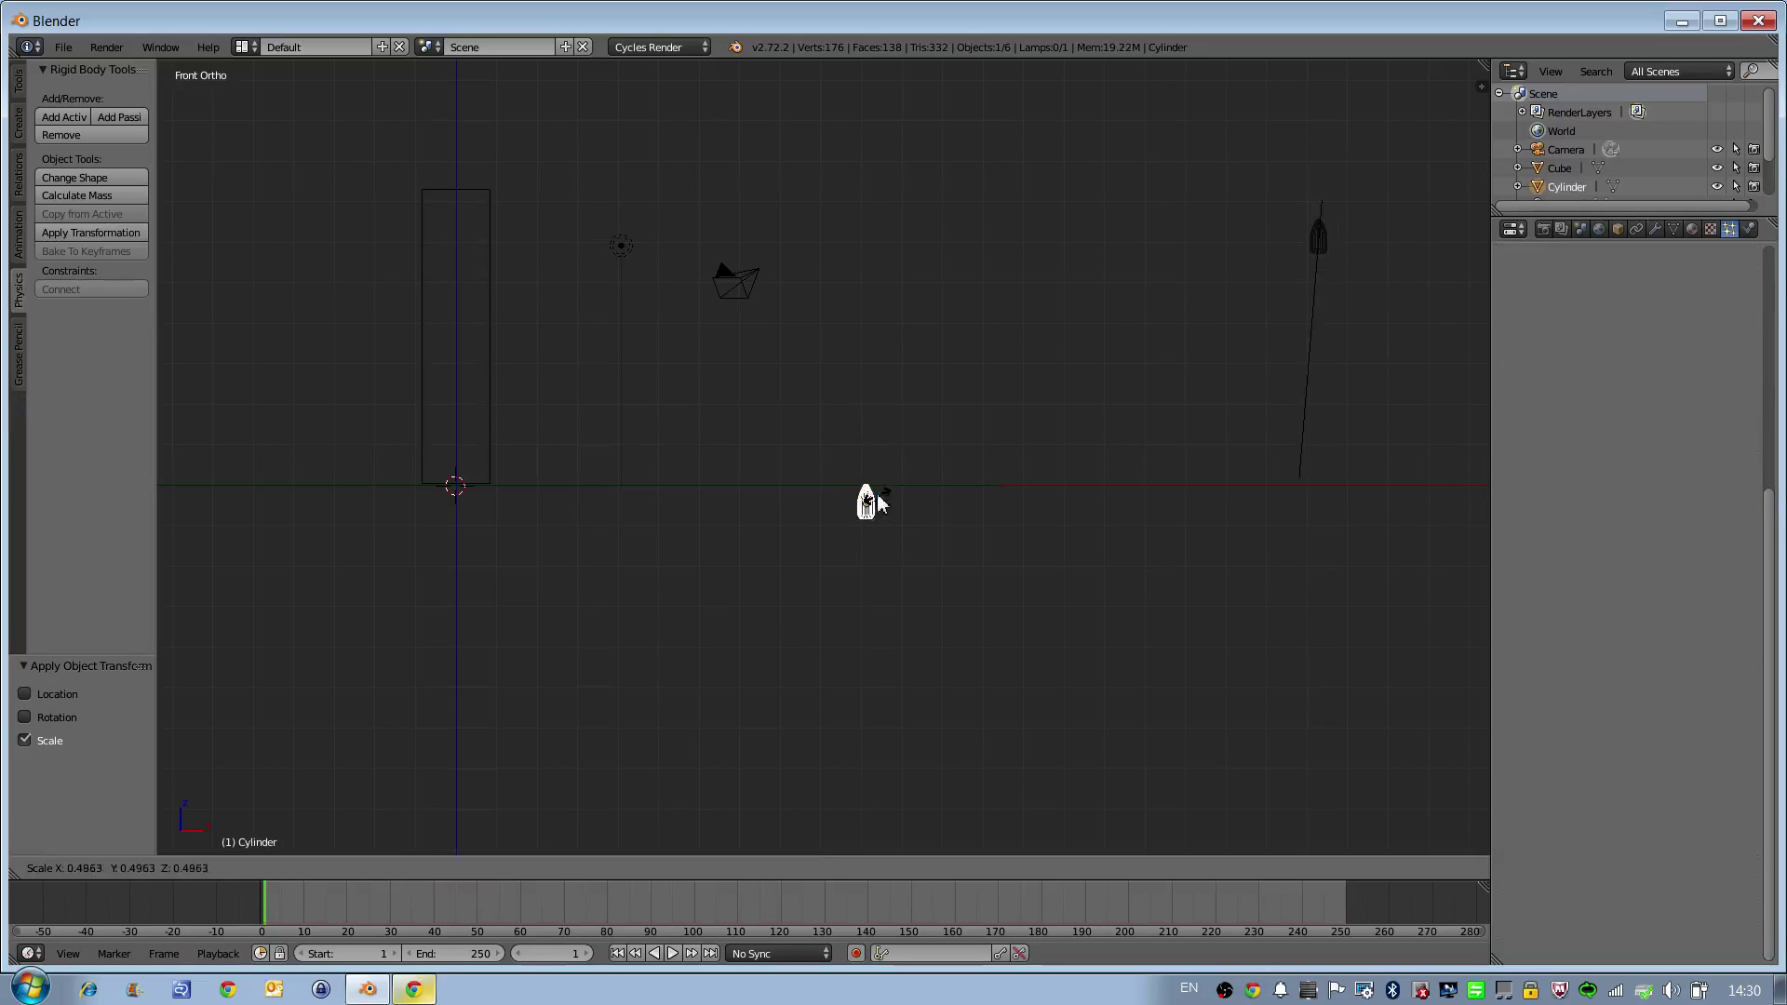
left_click(885, 526)
key("g")
key("z")
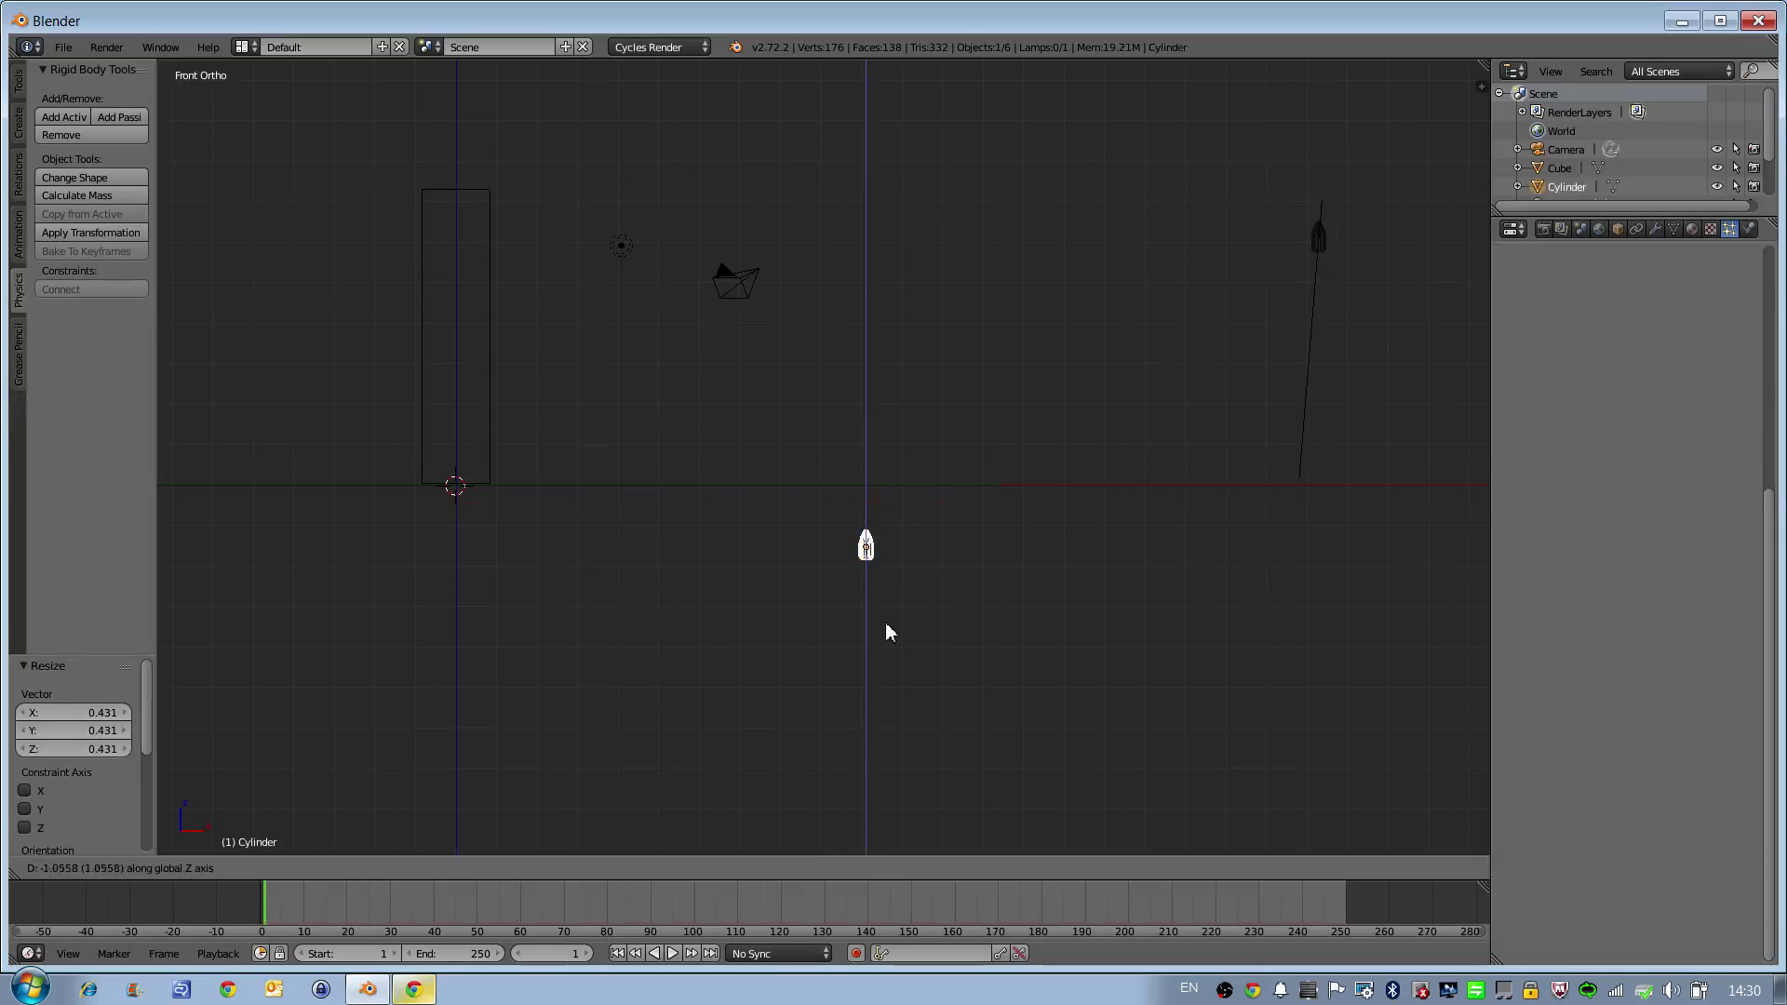
left_click(869, 629)
key("s")
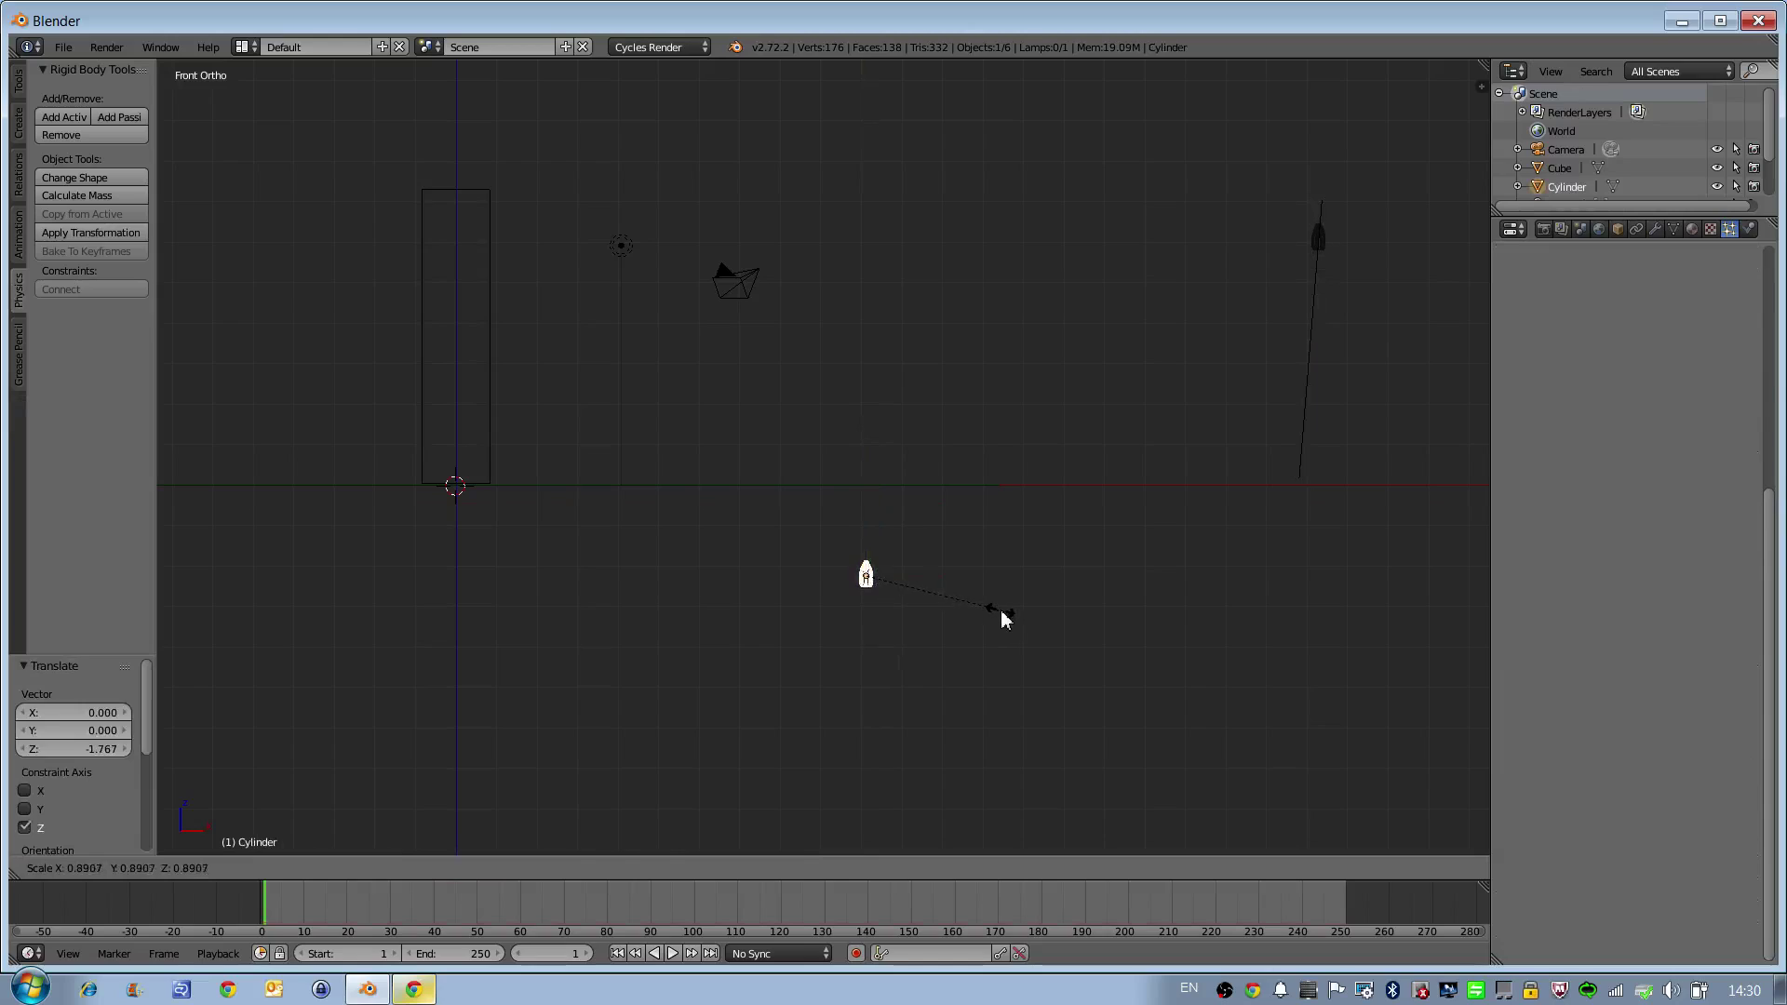
left_click(1001, 618)
key("r")
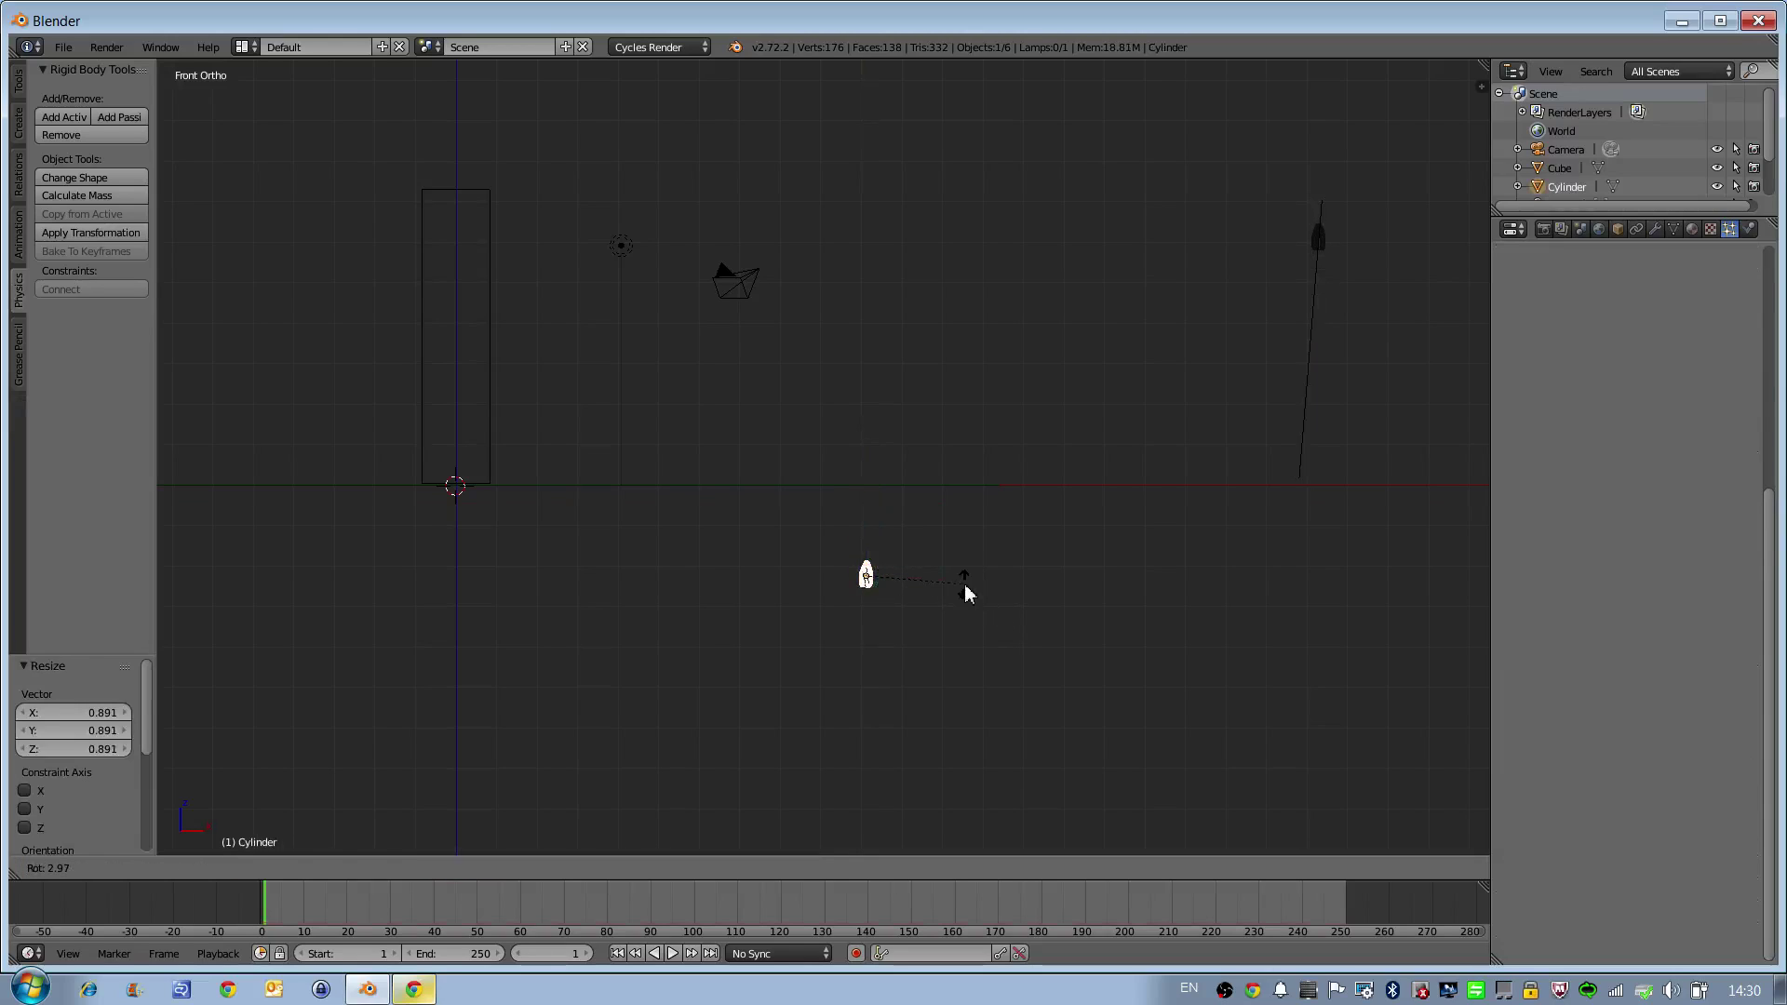
type("9090")
key("Return")
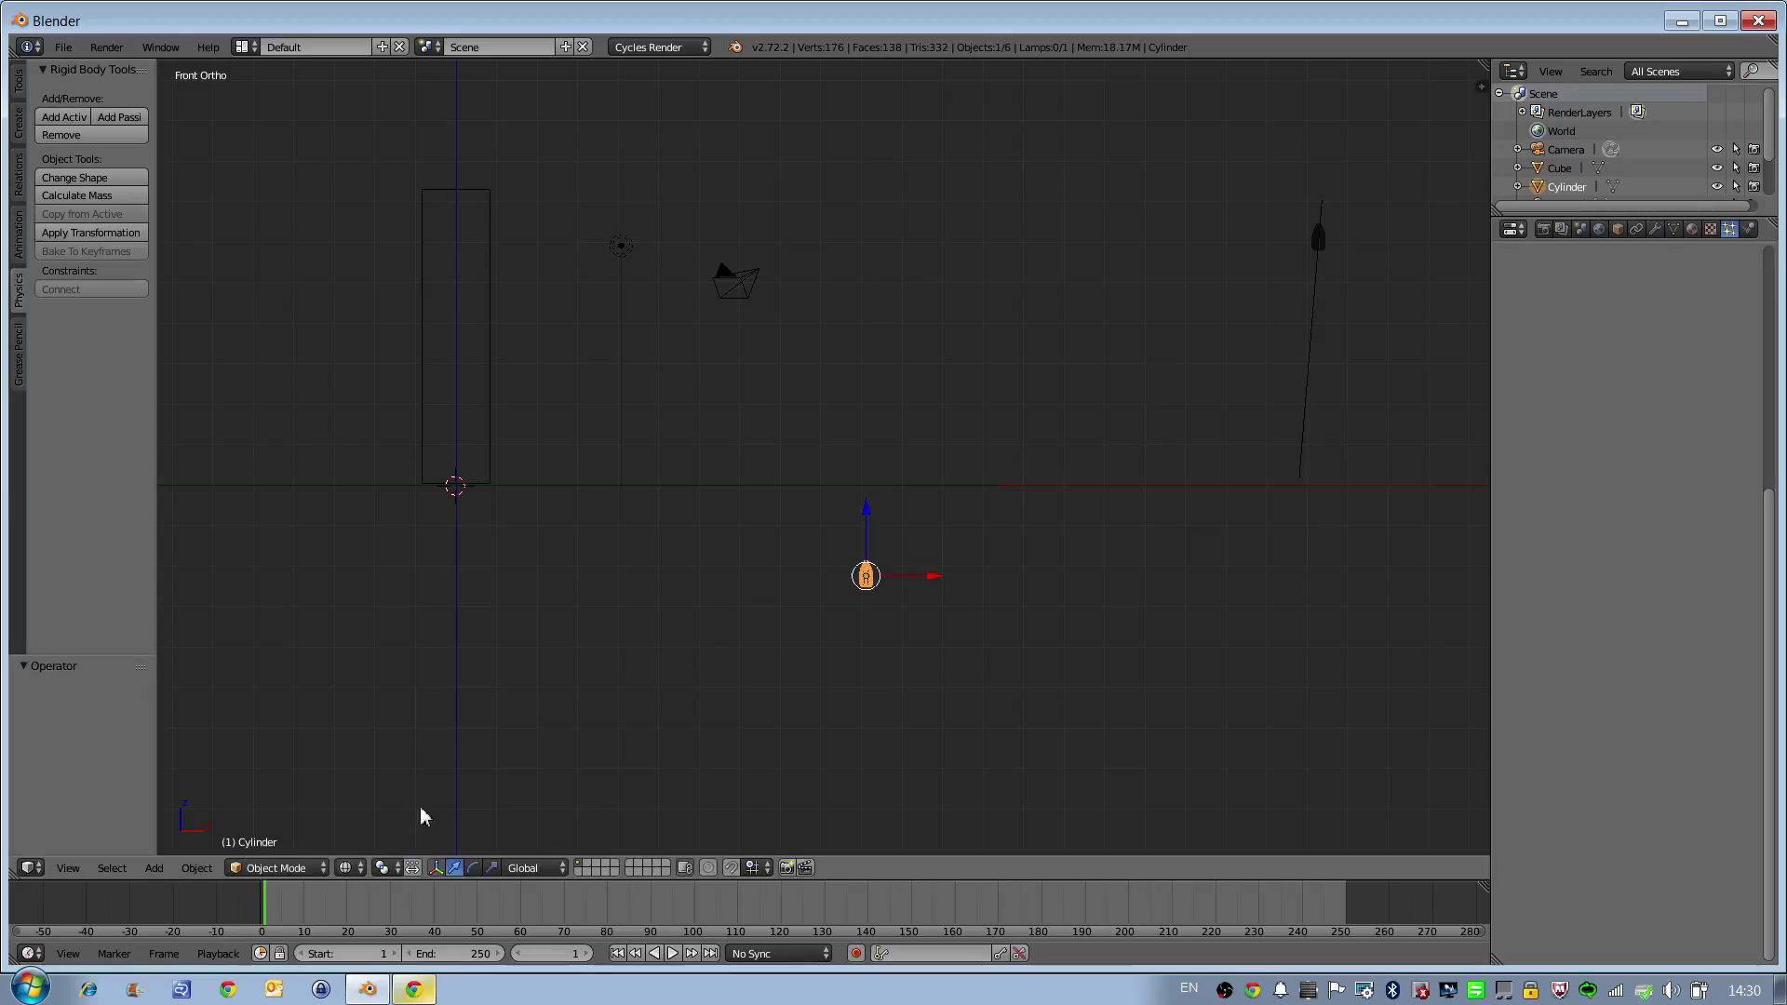
Step: In Edit Mode, rotate the whole cylinder mesh by -90°
left_click(296, 868)
left_click(301, 833)
key("a")
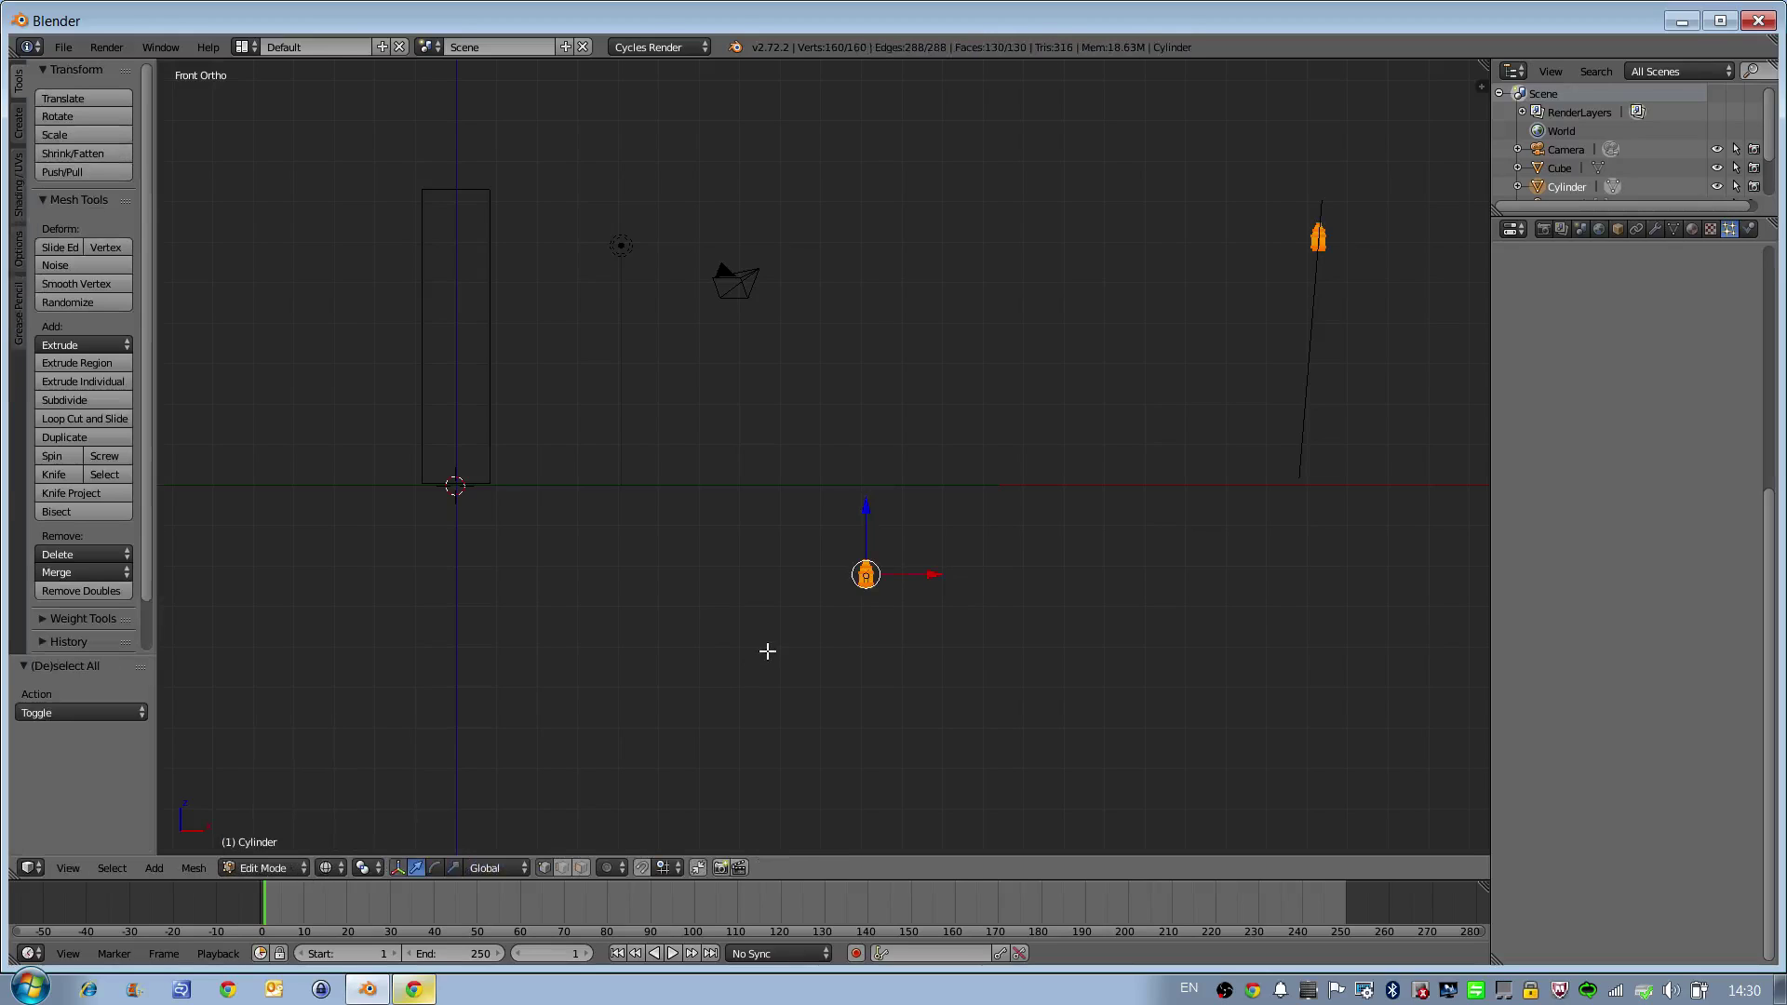
type("r")
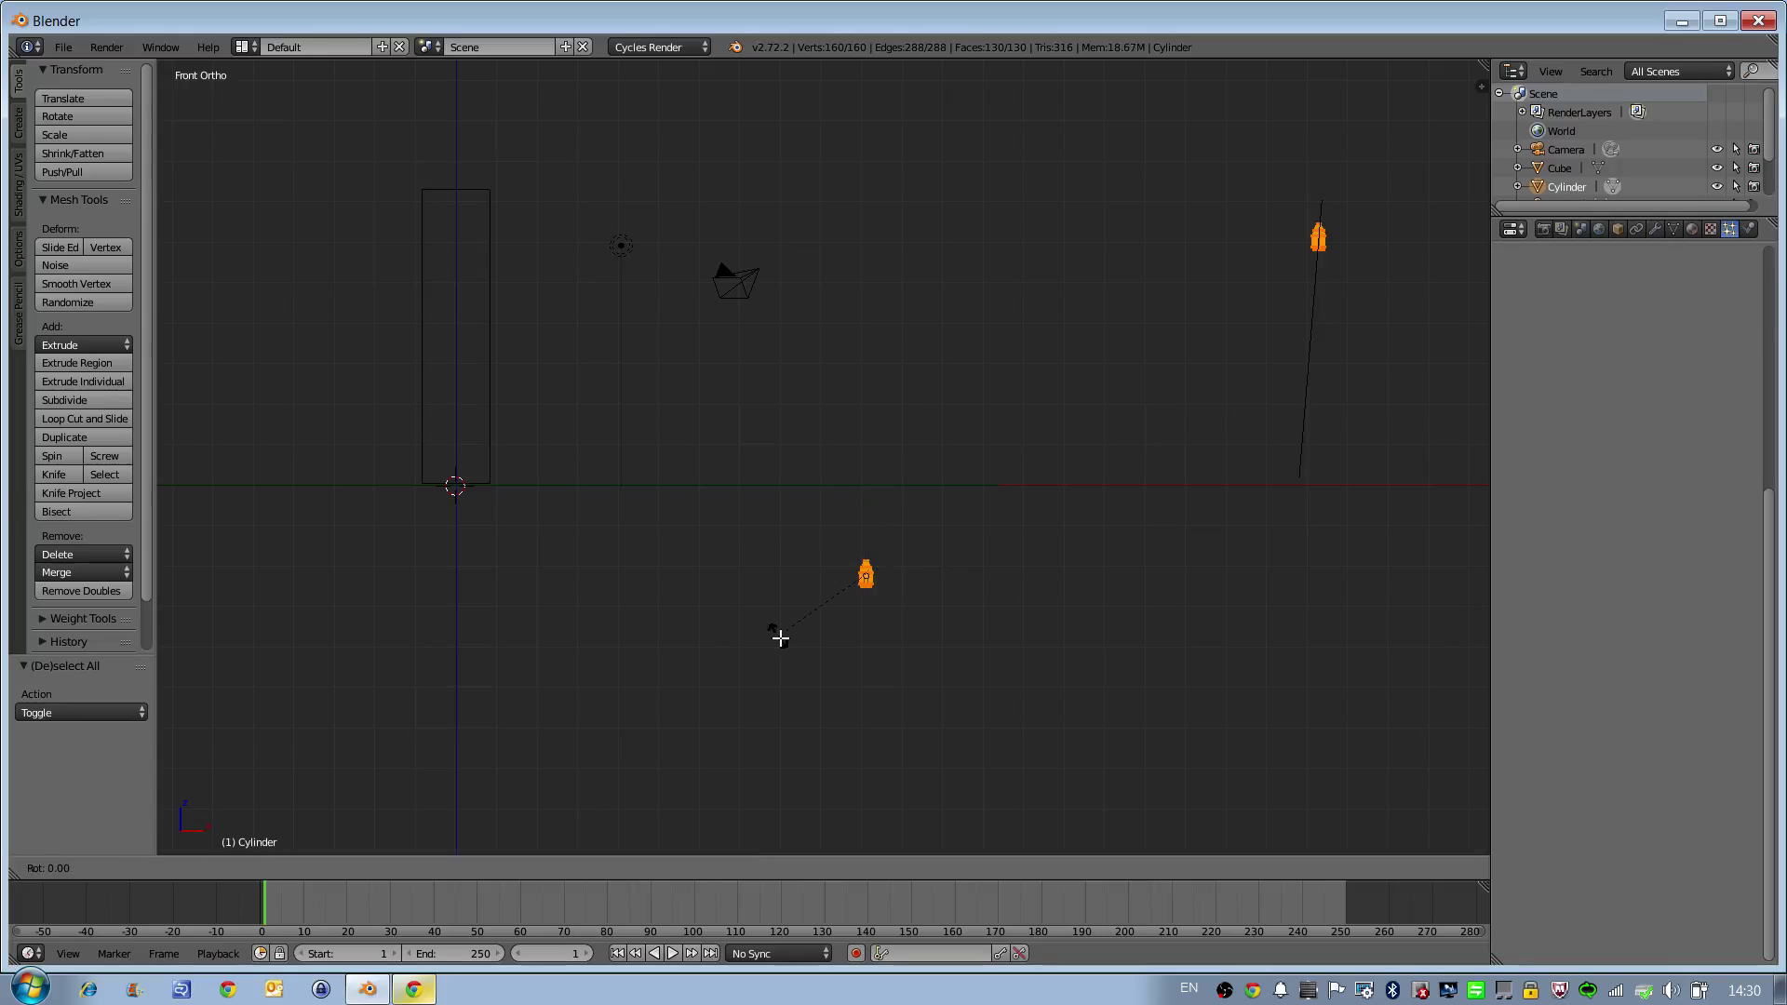
type("-90")
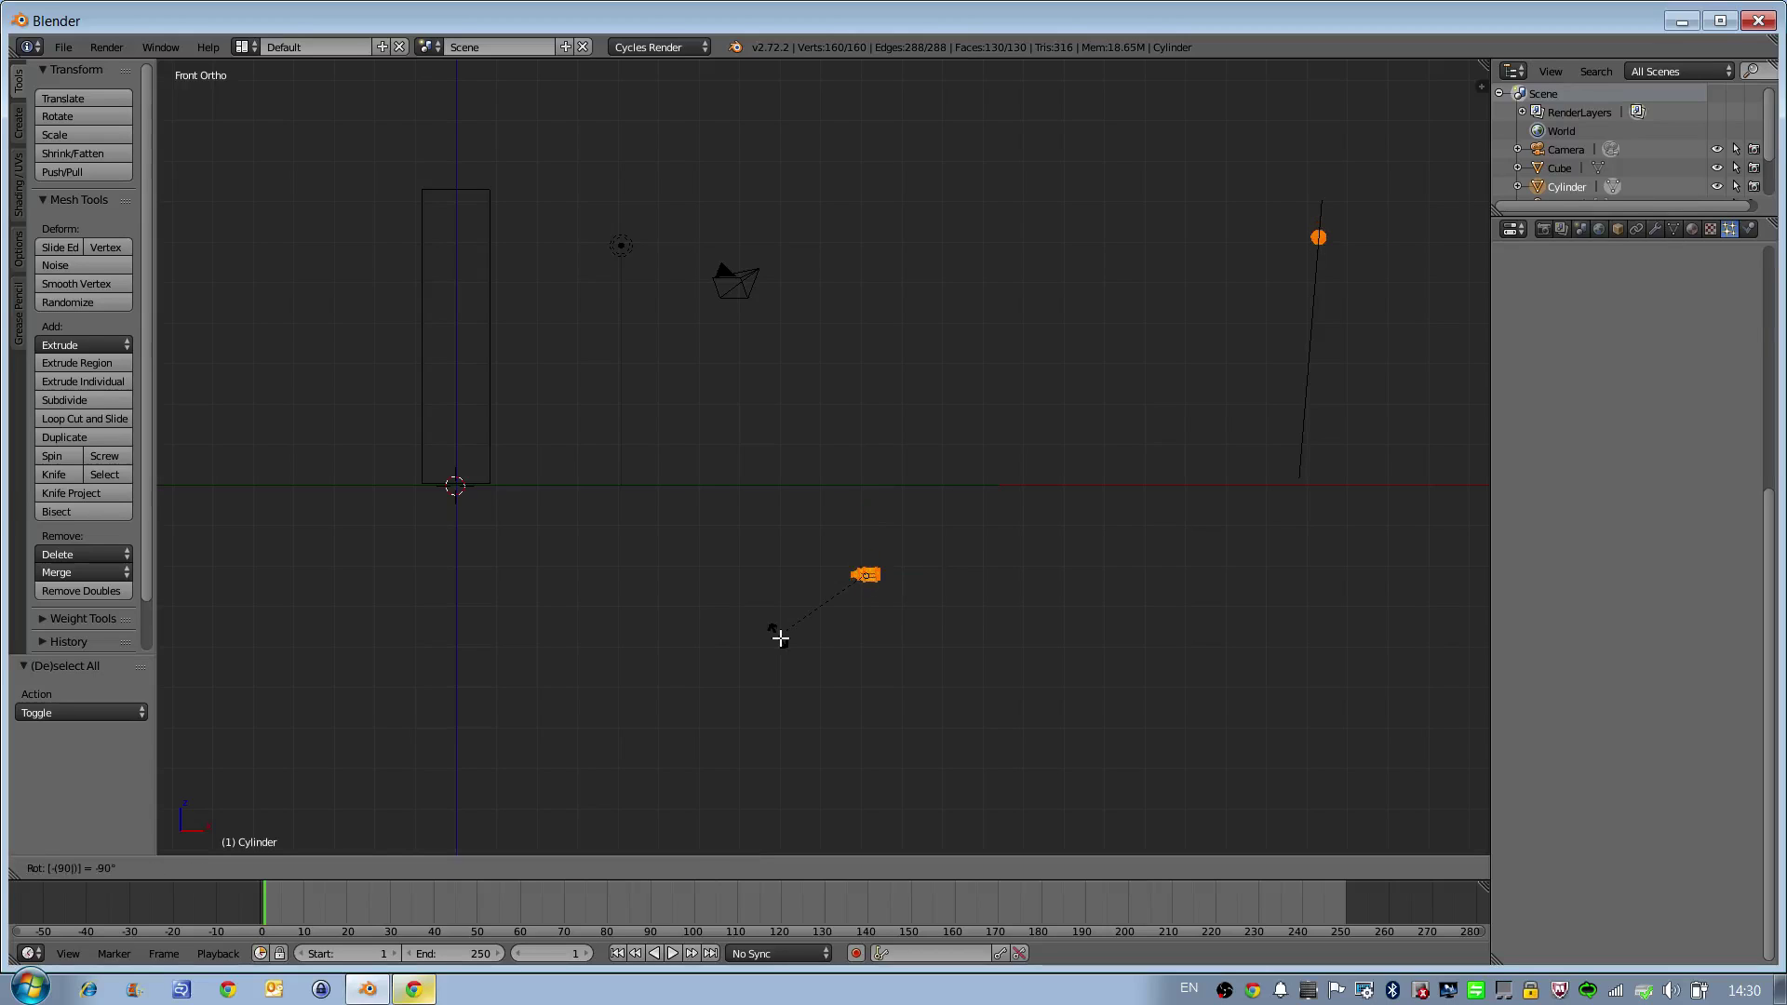
key("Return")
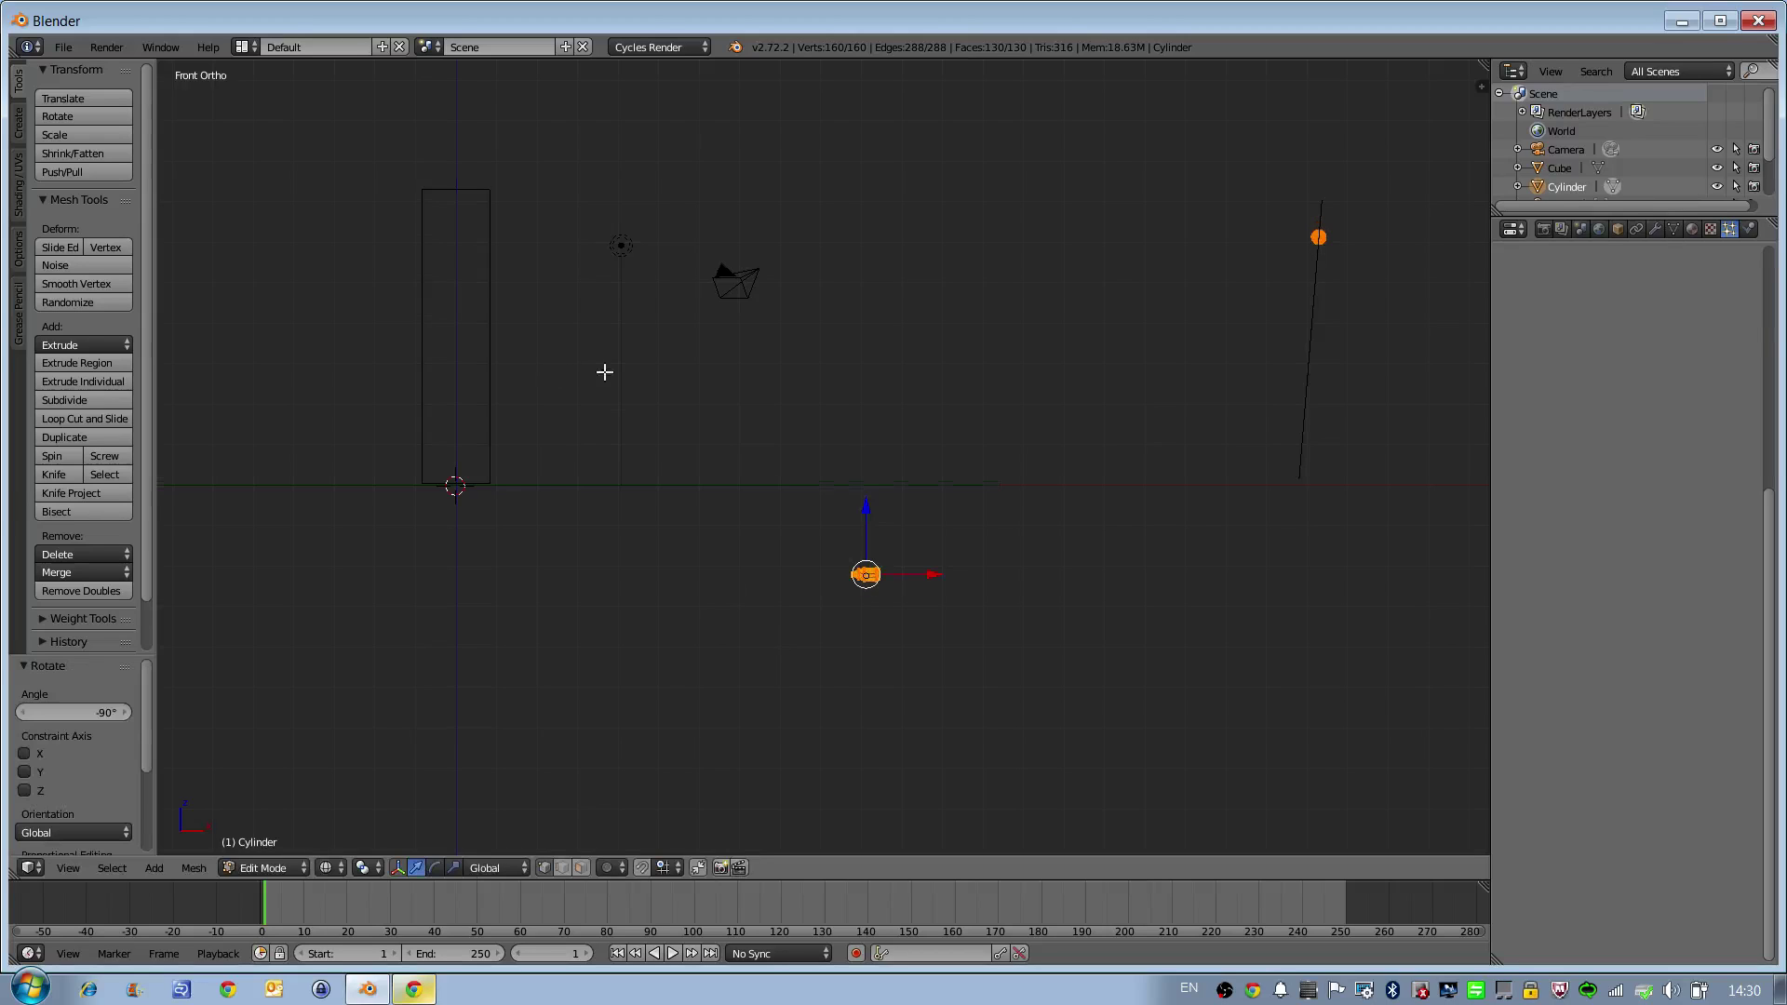
Step: Rotate the mesh 90° about Z, then return to Object Mode in front view
middle_click_drag(605, 372, 599, 467)
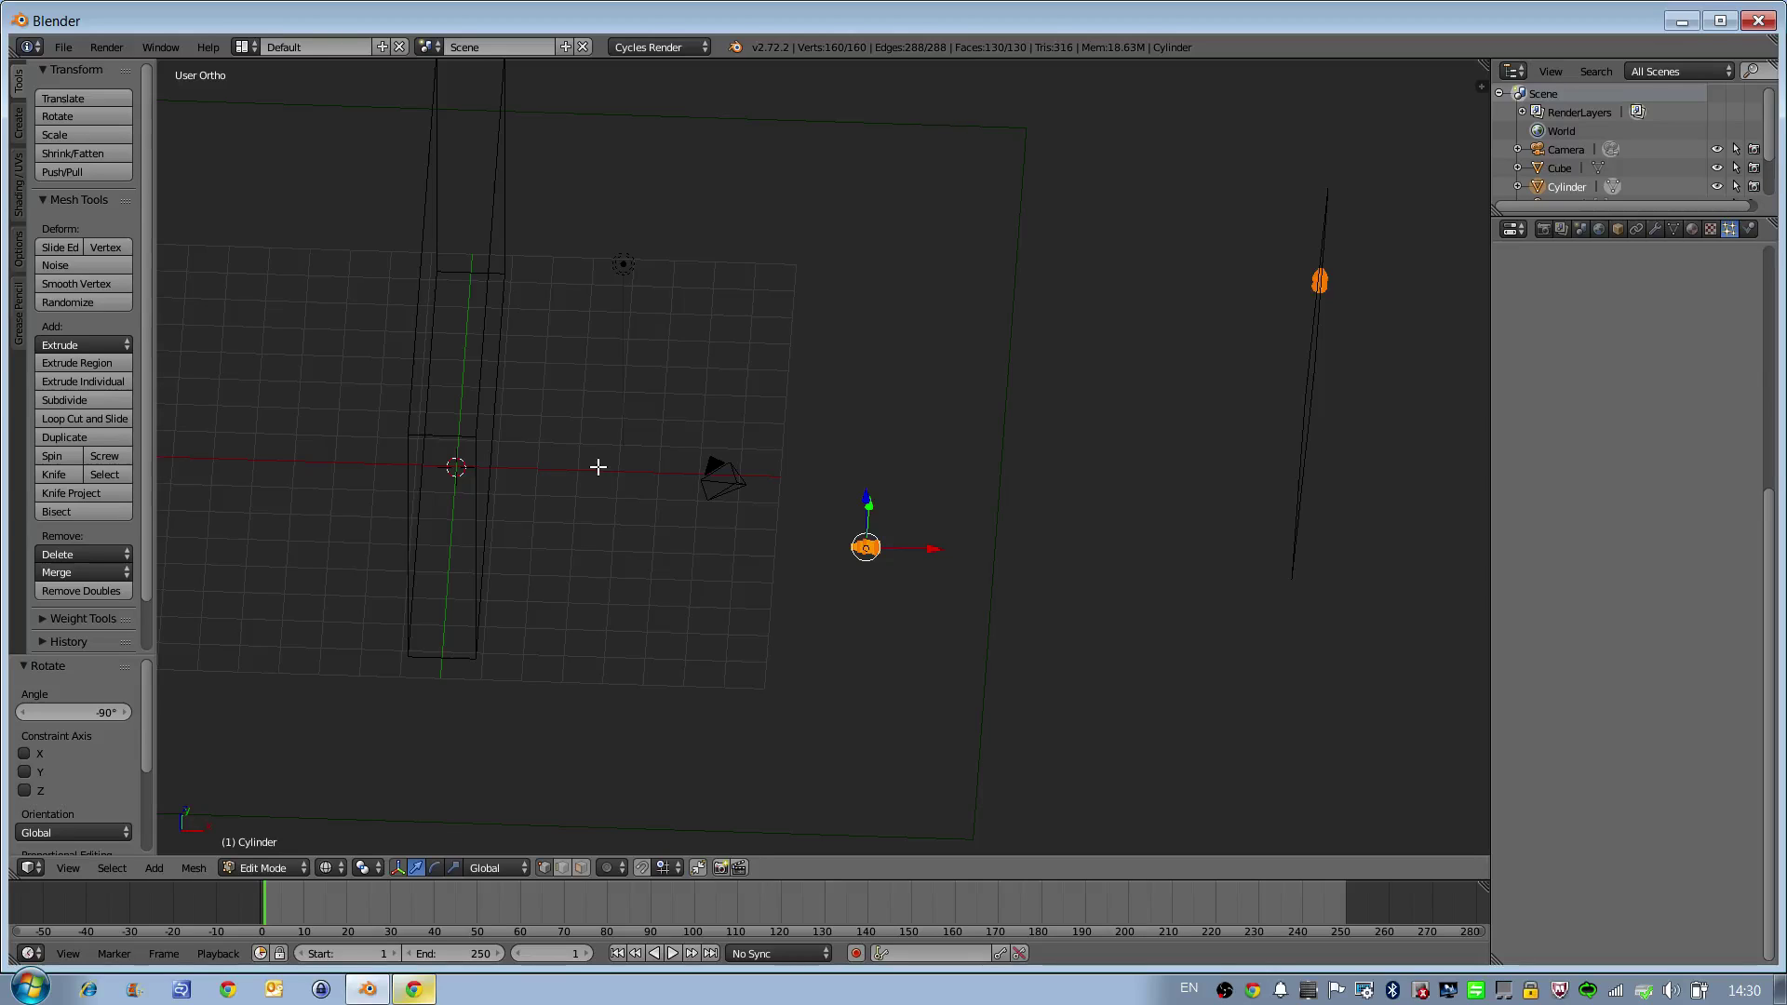
type("rz90")
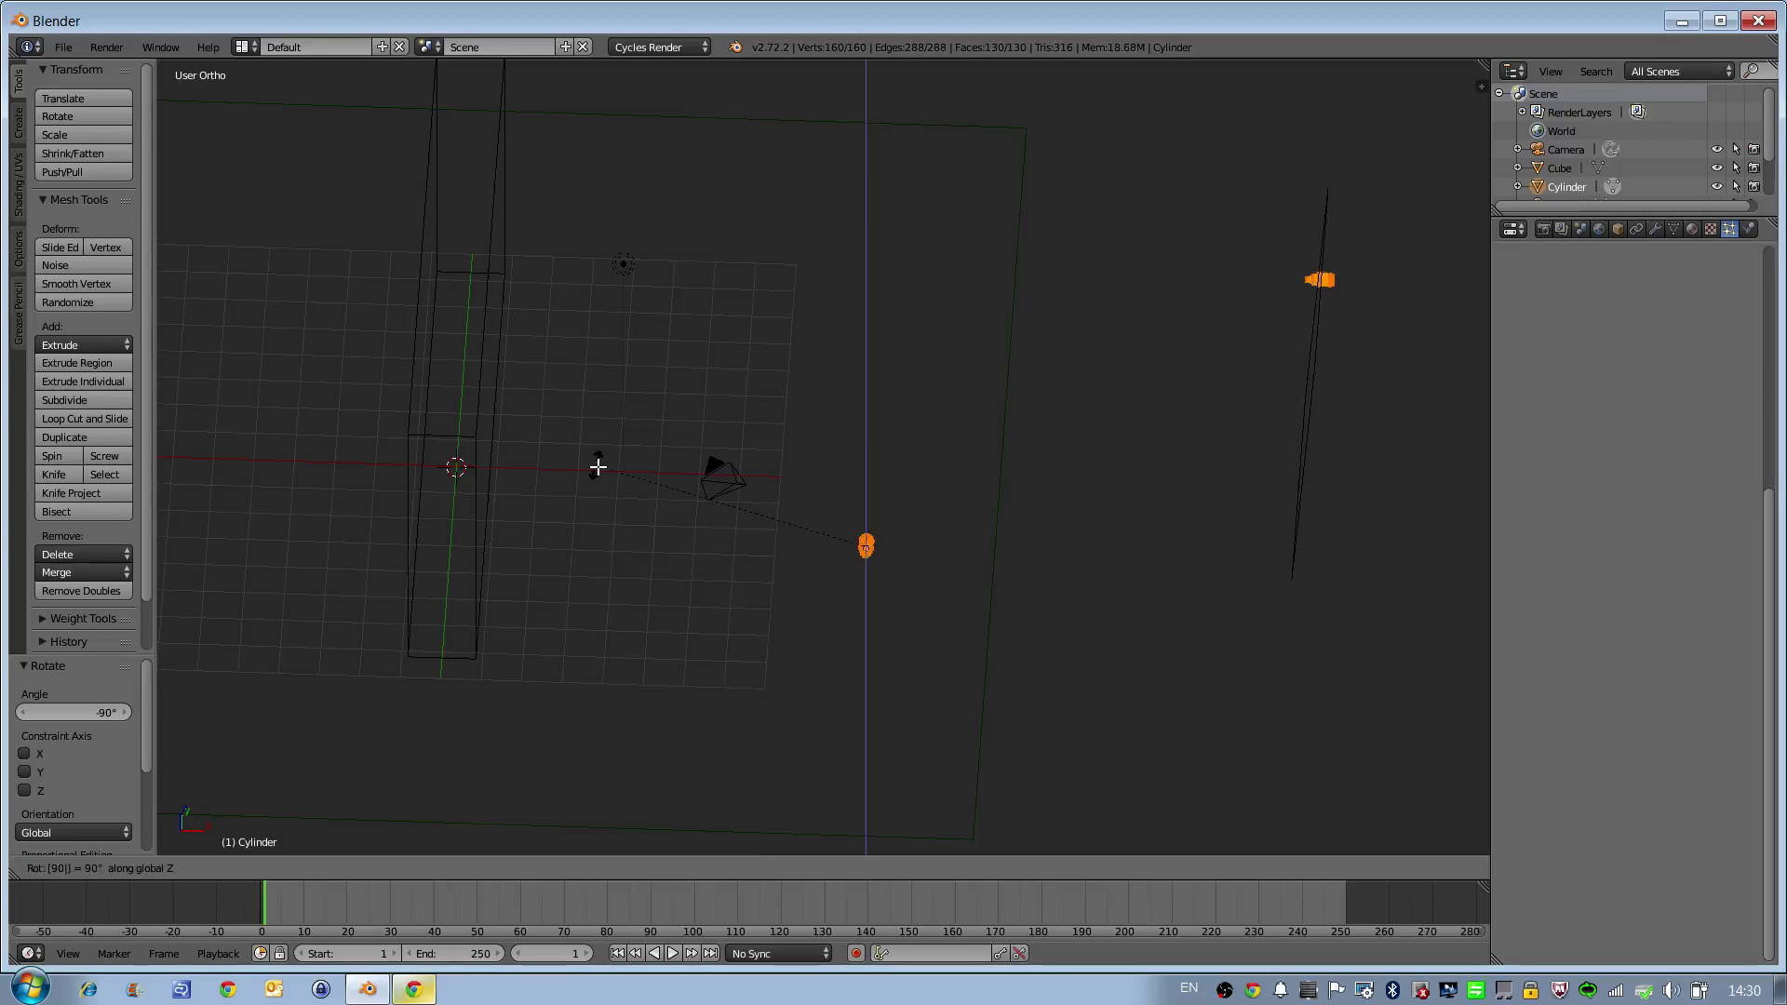
key("Return")
left_click(238, 866)
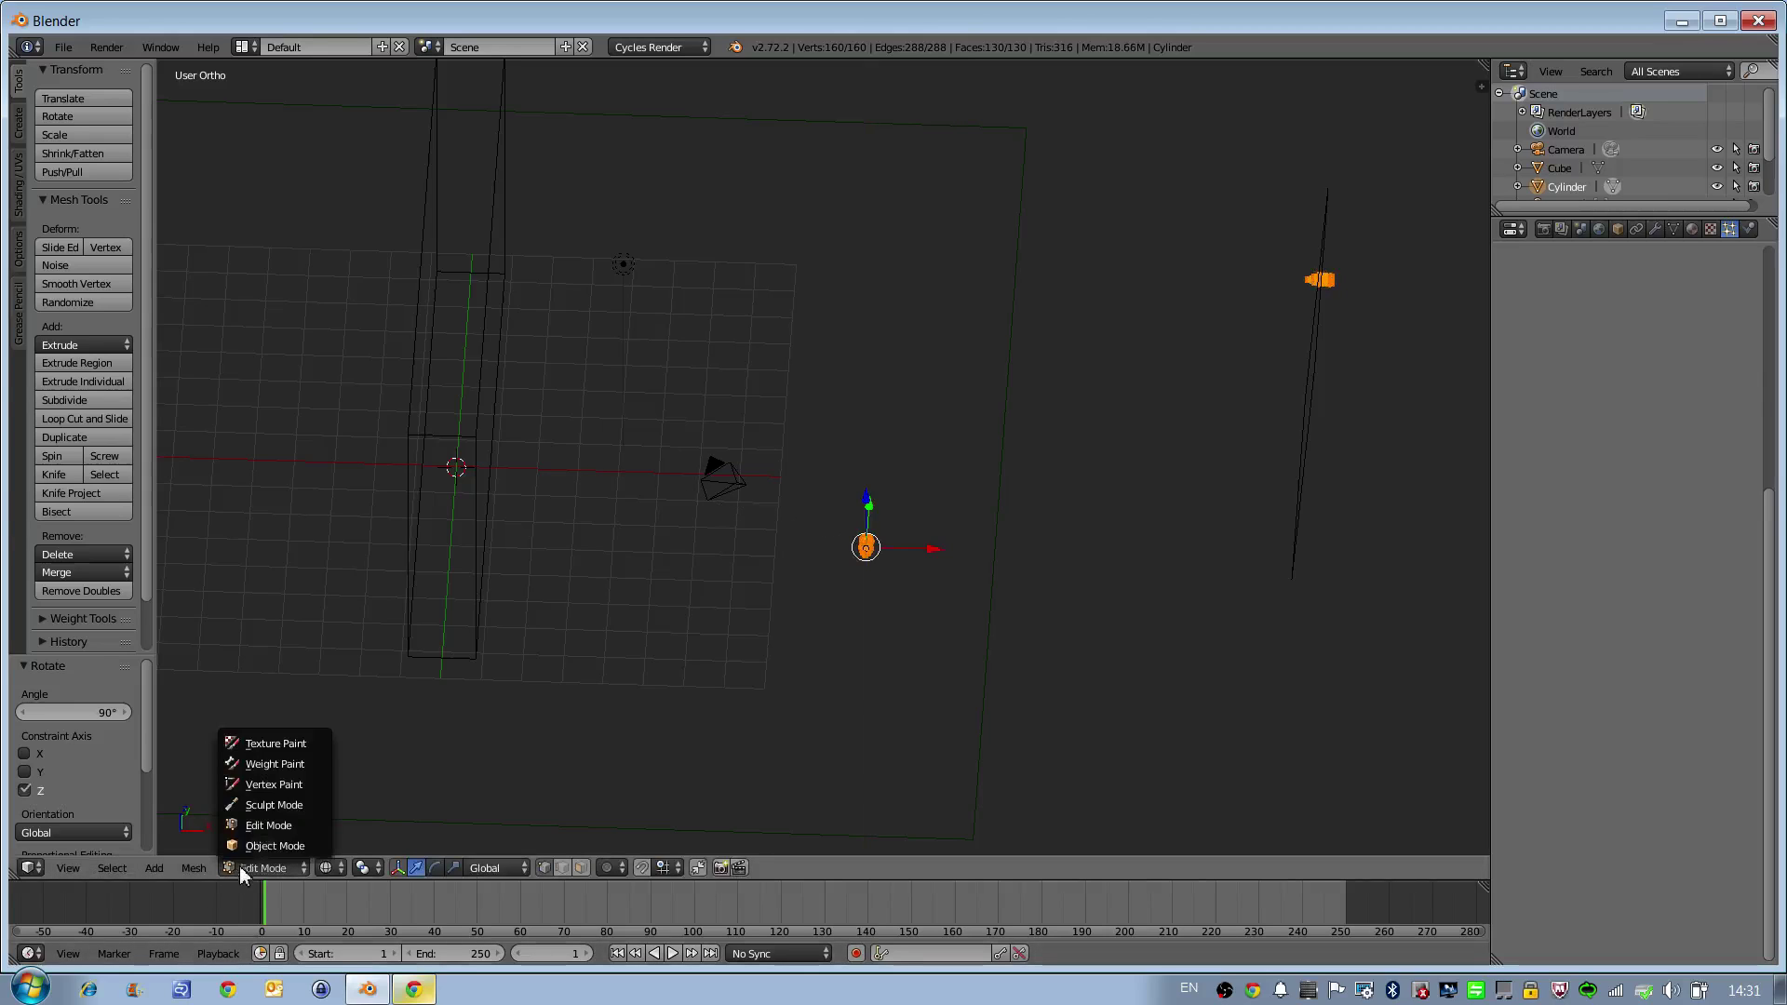
left_click(303, 844)
key("KP_1")
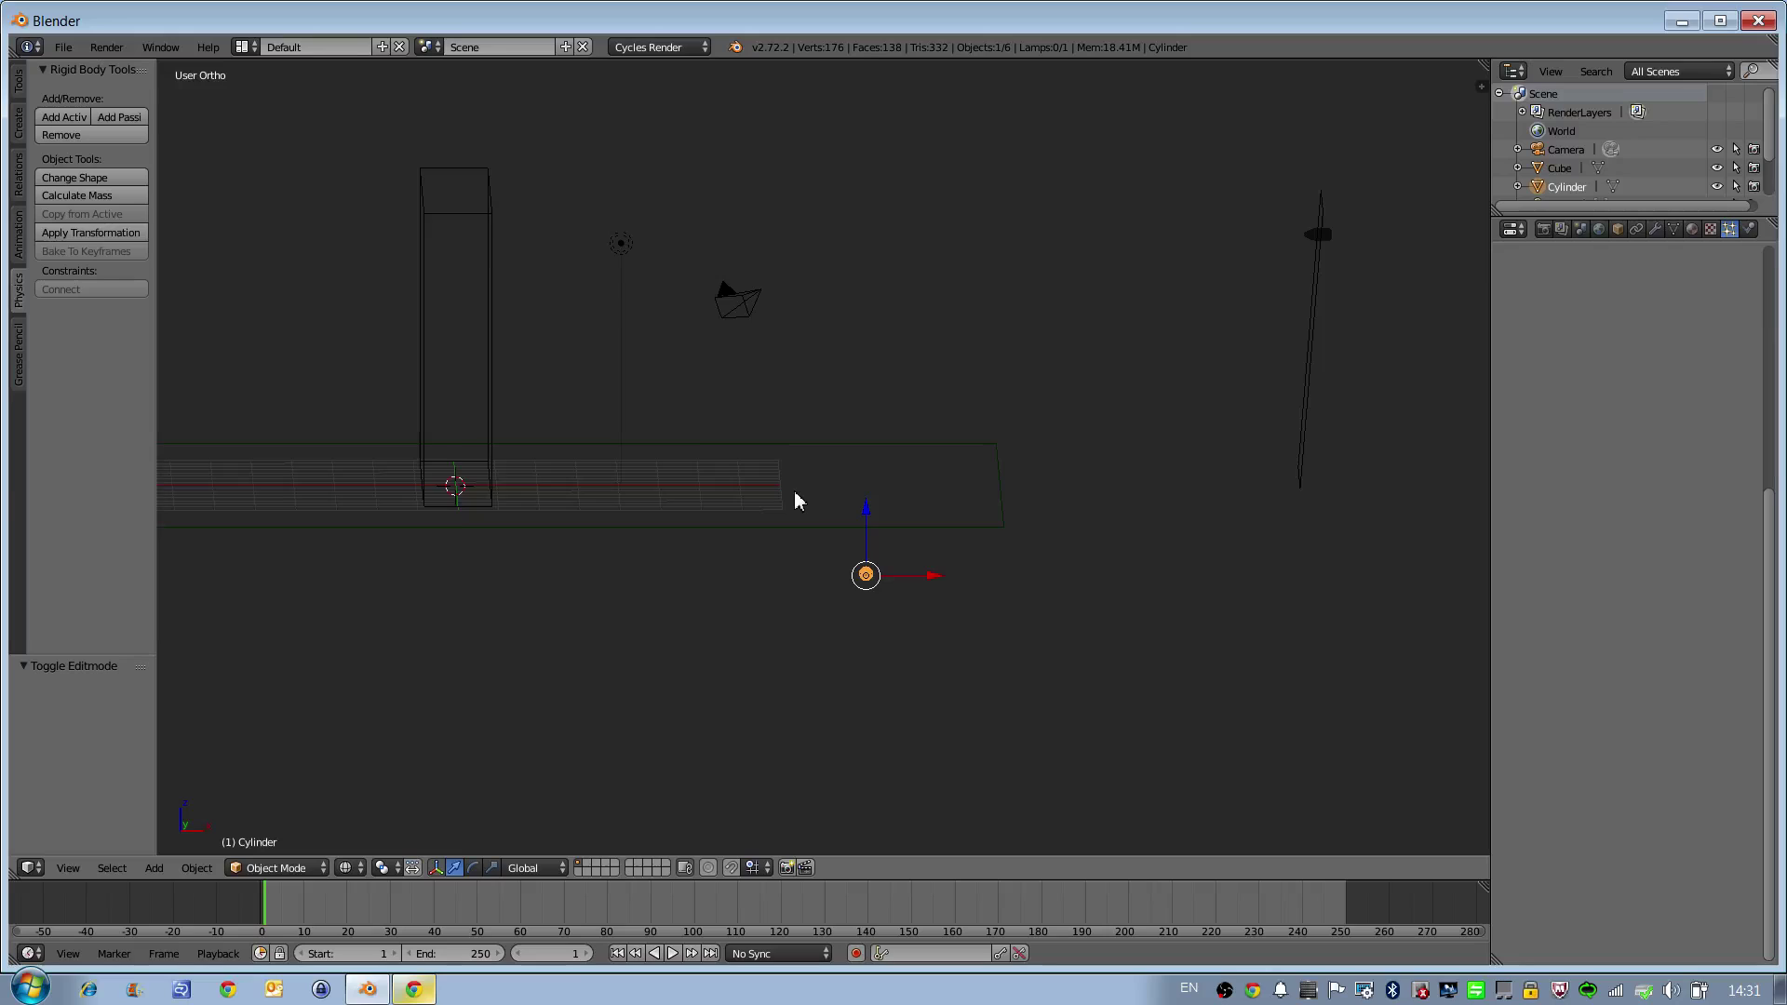
Step: Play the bullet animation, stop it and rewind to the first frame
left_click(673, 953)
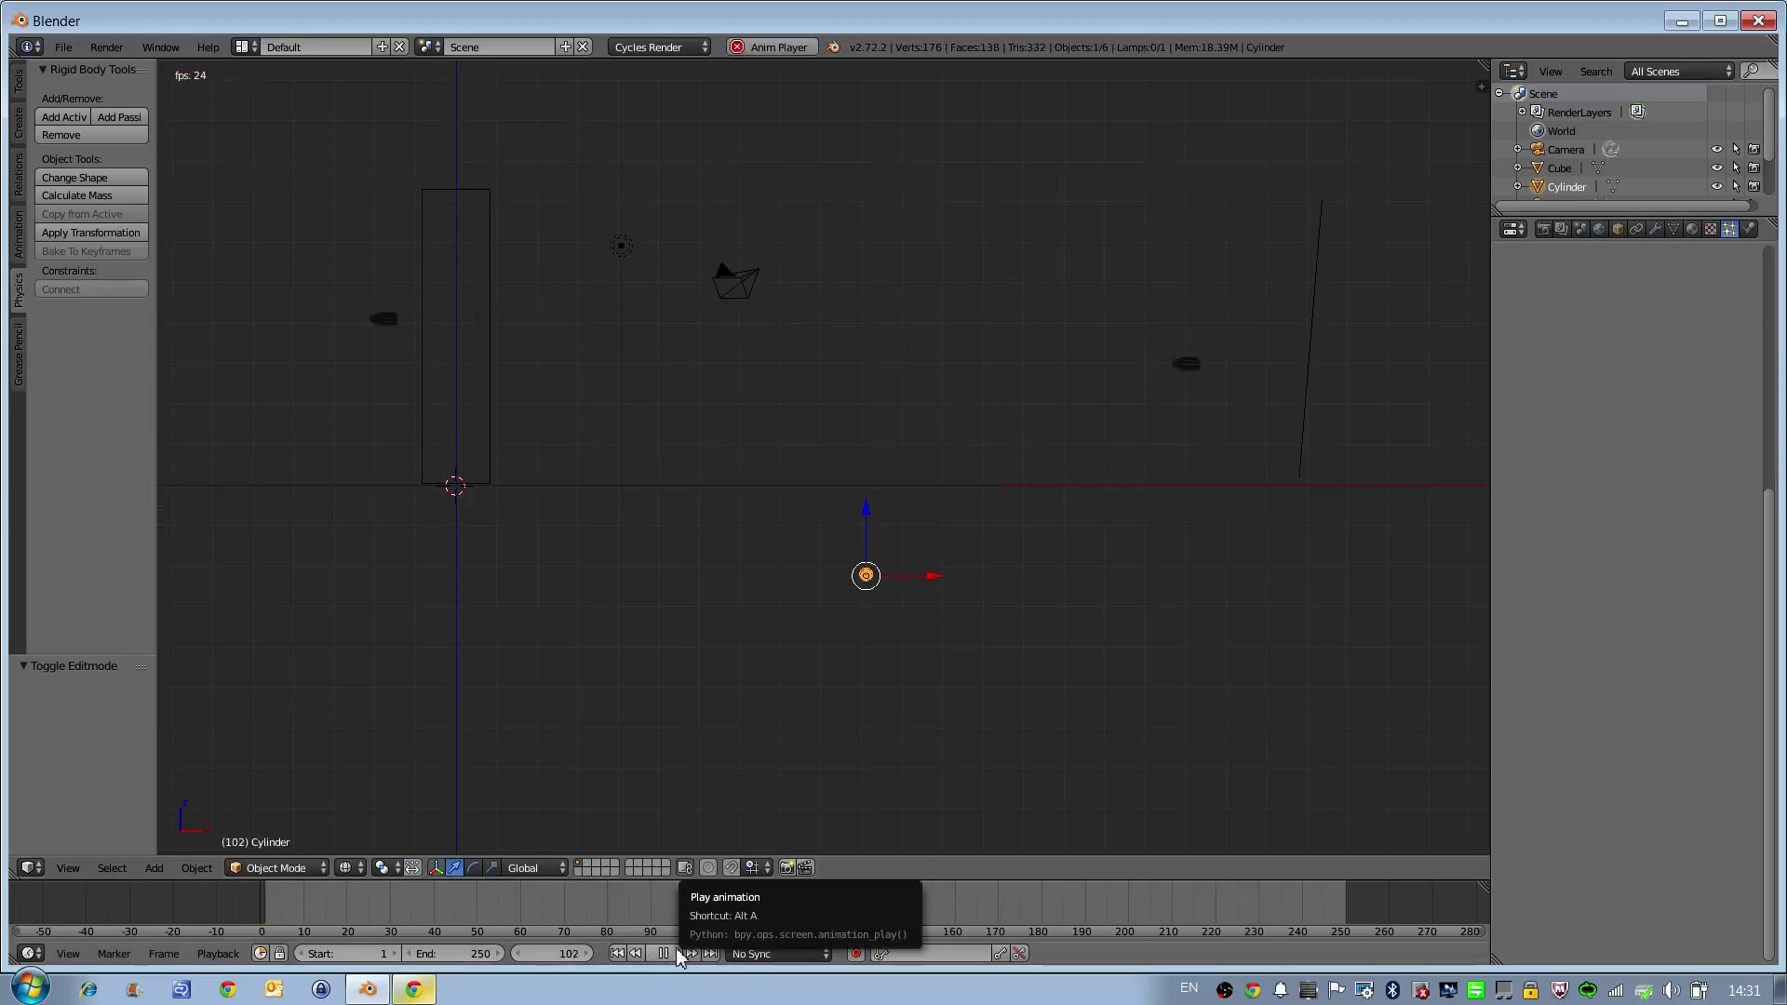
left_click(677, 949)
left_click(619, 953)
Step: View the scene from a tilted angle and select the wall cube
middle_click_drag(834, 710, 786, 746)
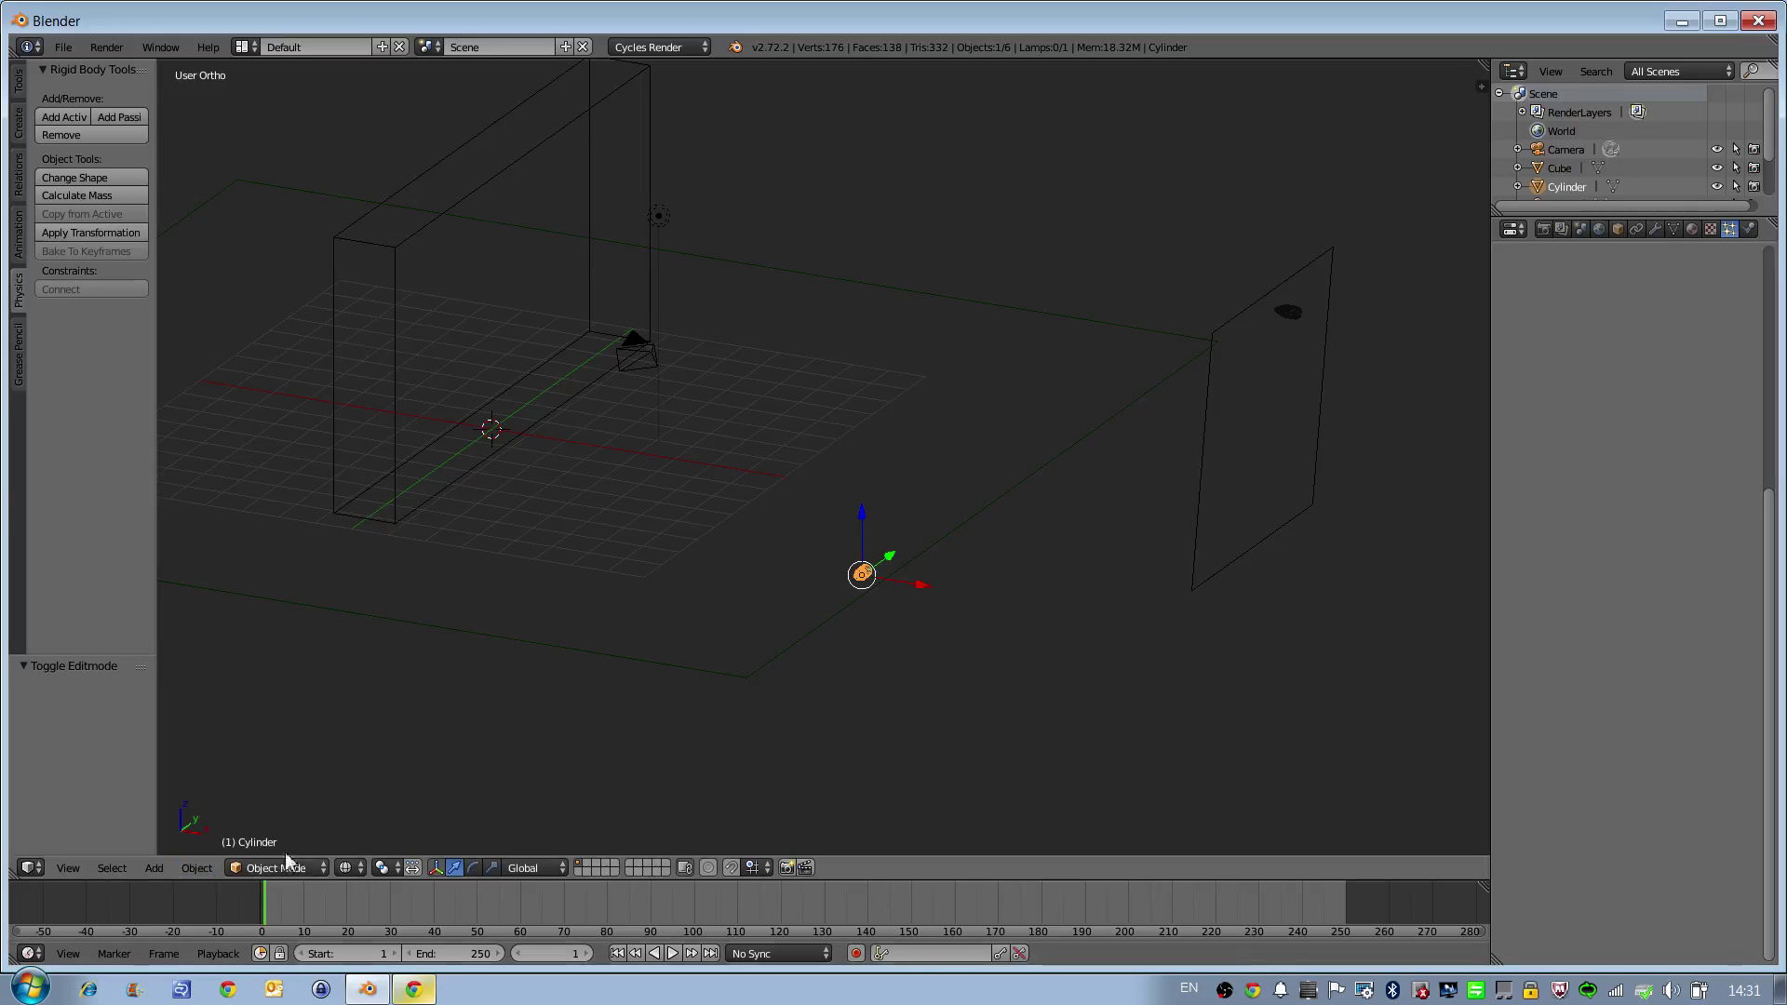
middle_click_drag(962, 471, 842, 450)
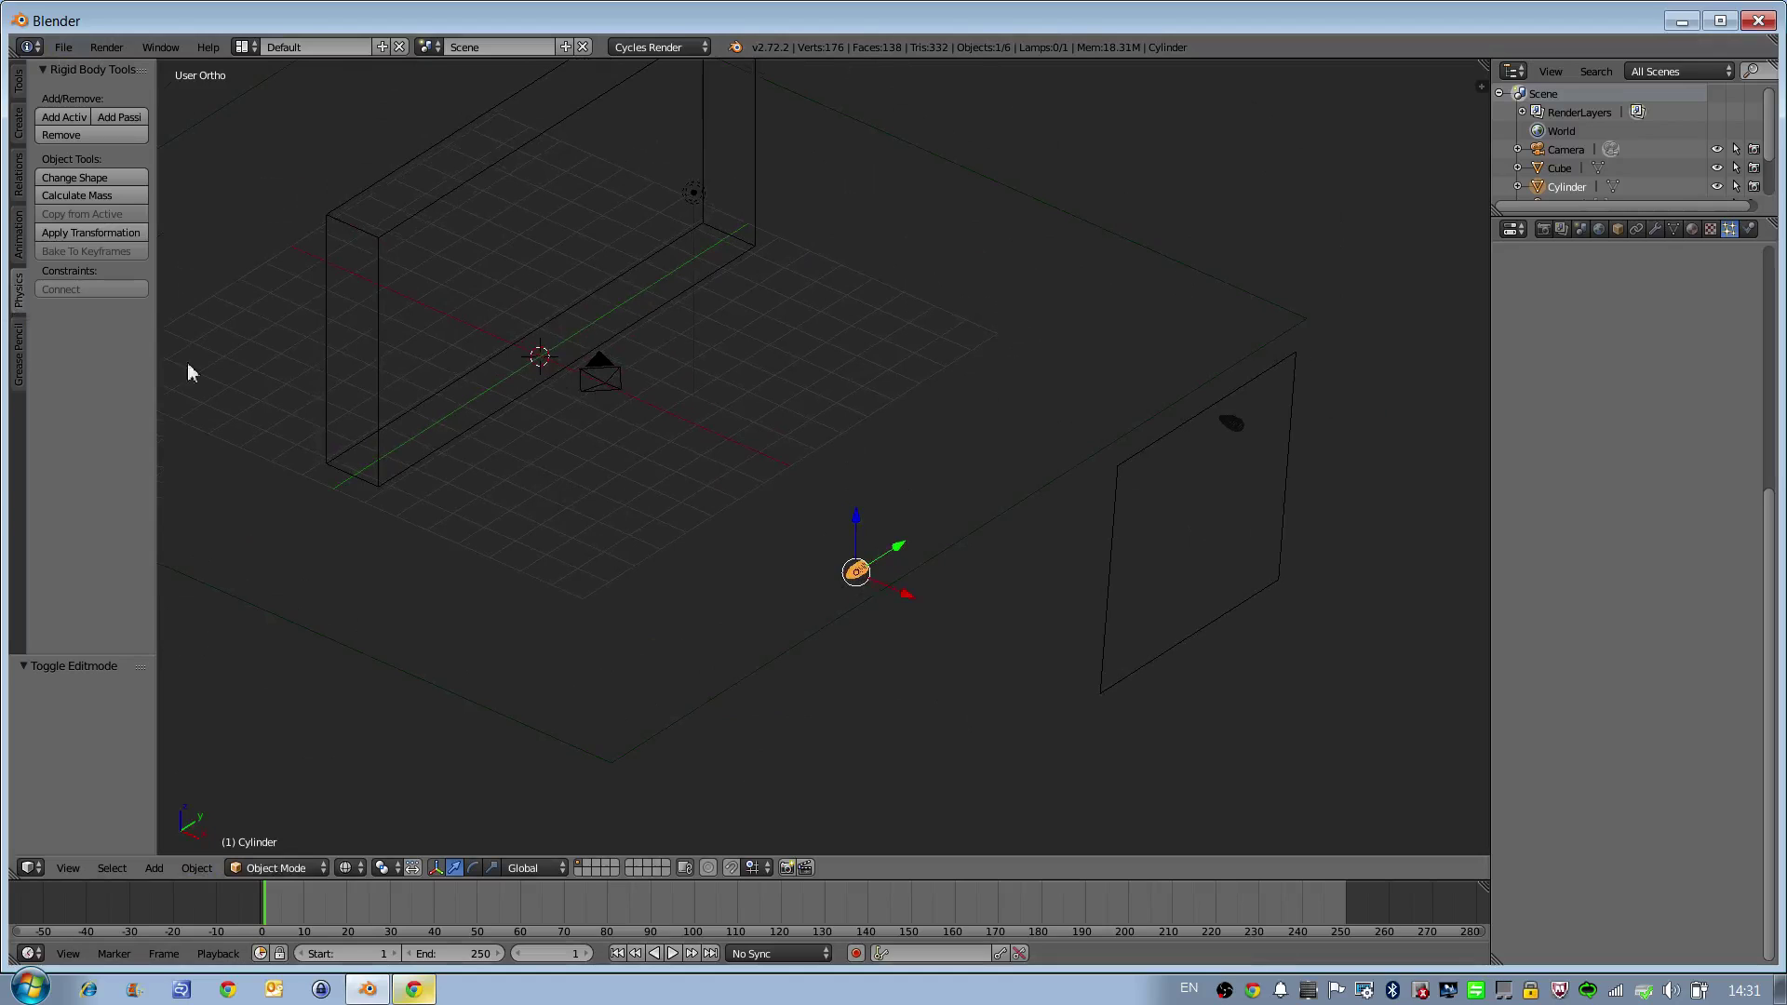
mouse_move(499, 383)
middle_mouse_down()
mouse_move(530, 379)
mouse_move(511, 363)
middle_mouse_up()
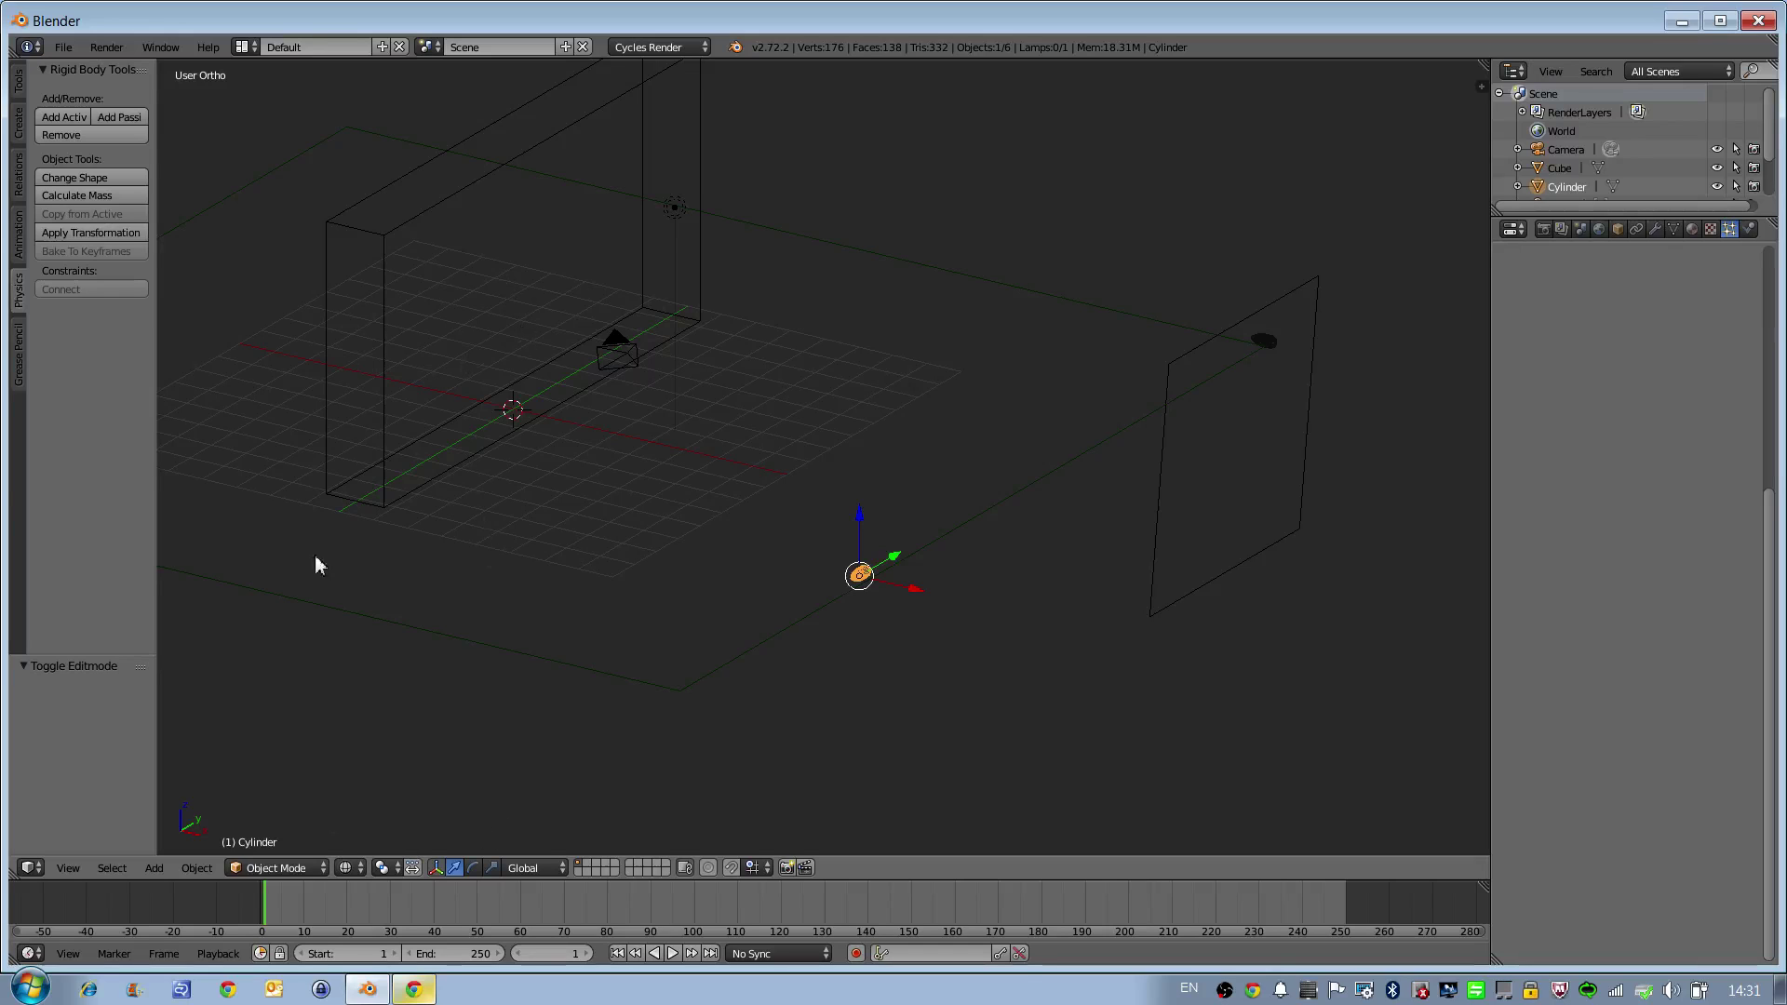
right_click(388, 244)
Step: Add Fracture physics to the wall cube, keeping the Voronoi + Boolean algorithm
middle_click_drag(600, 333, 652, 454, "shift")
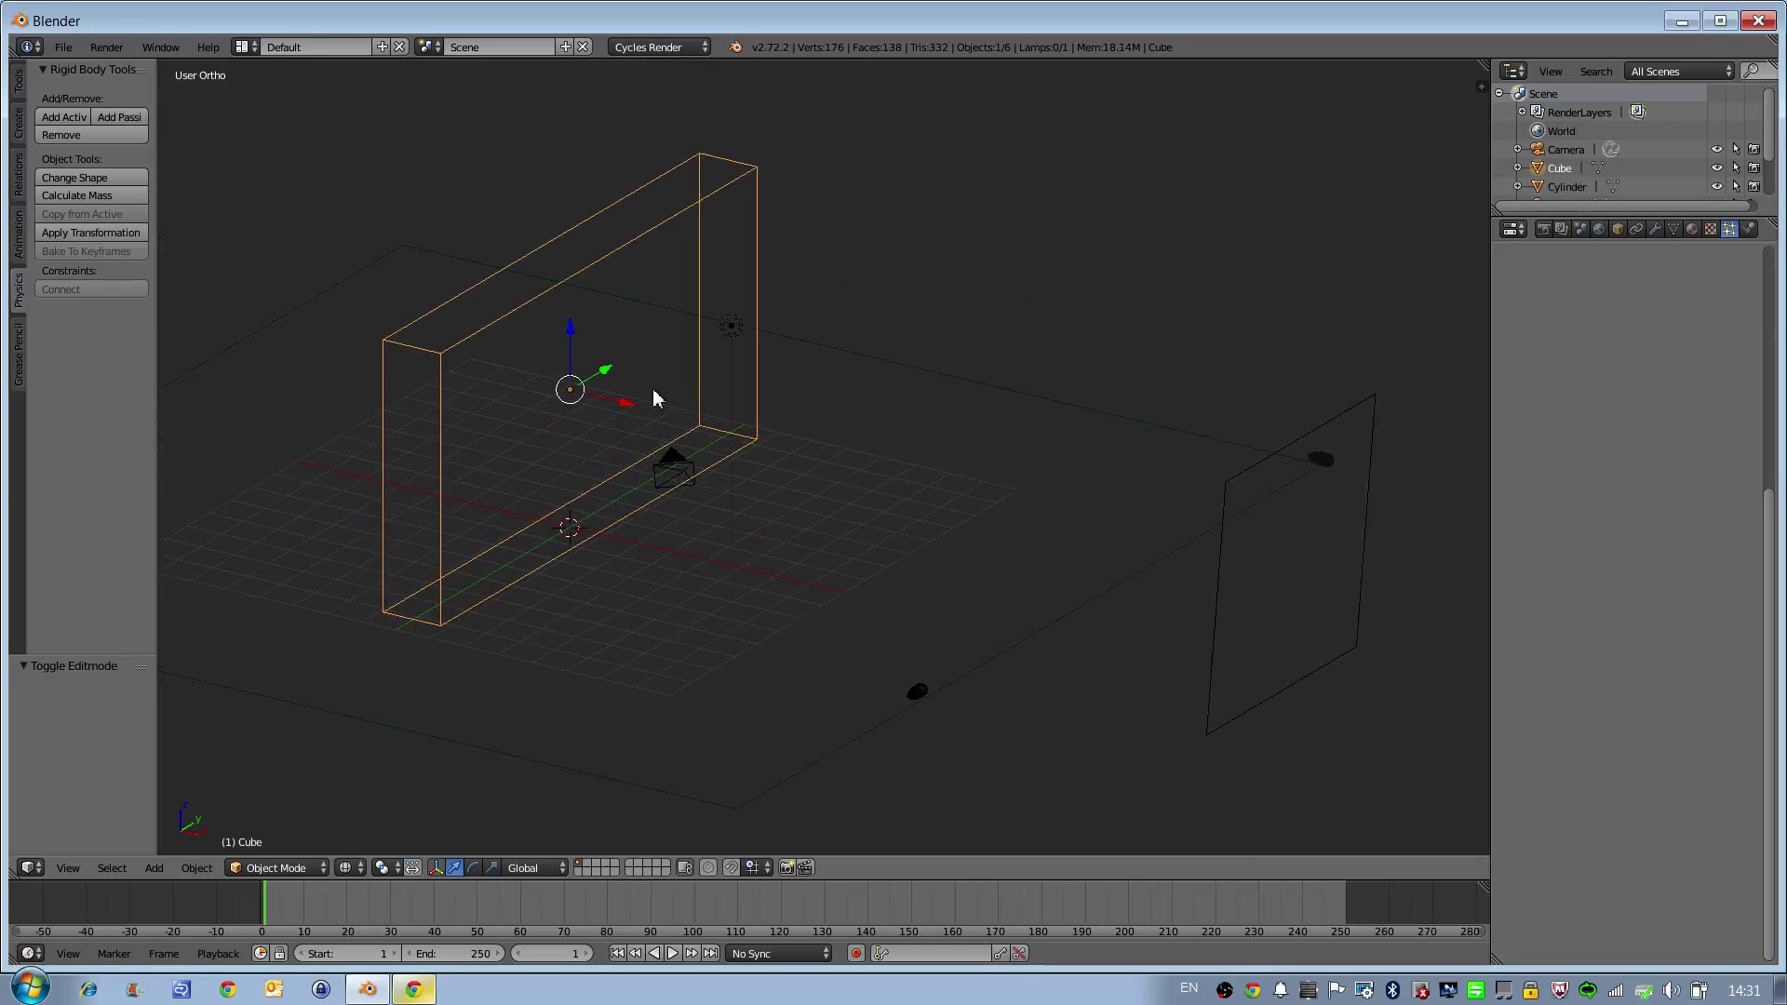
left_click(1750, 230)
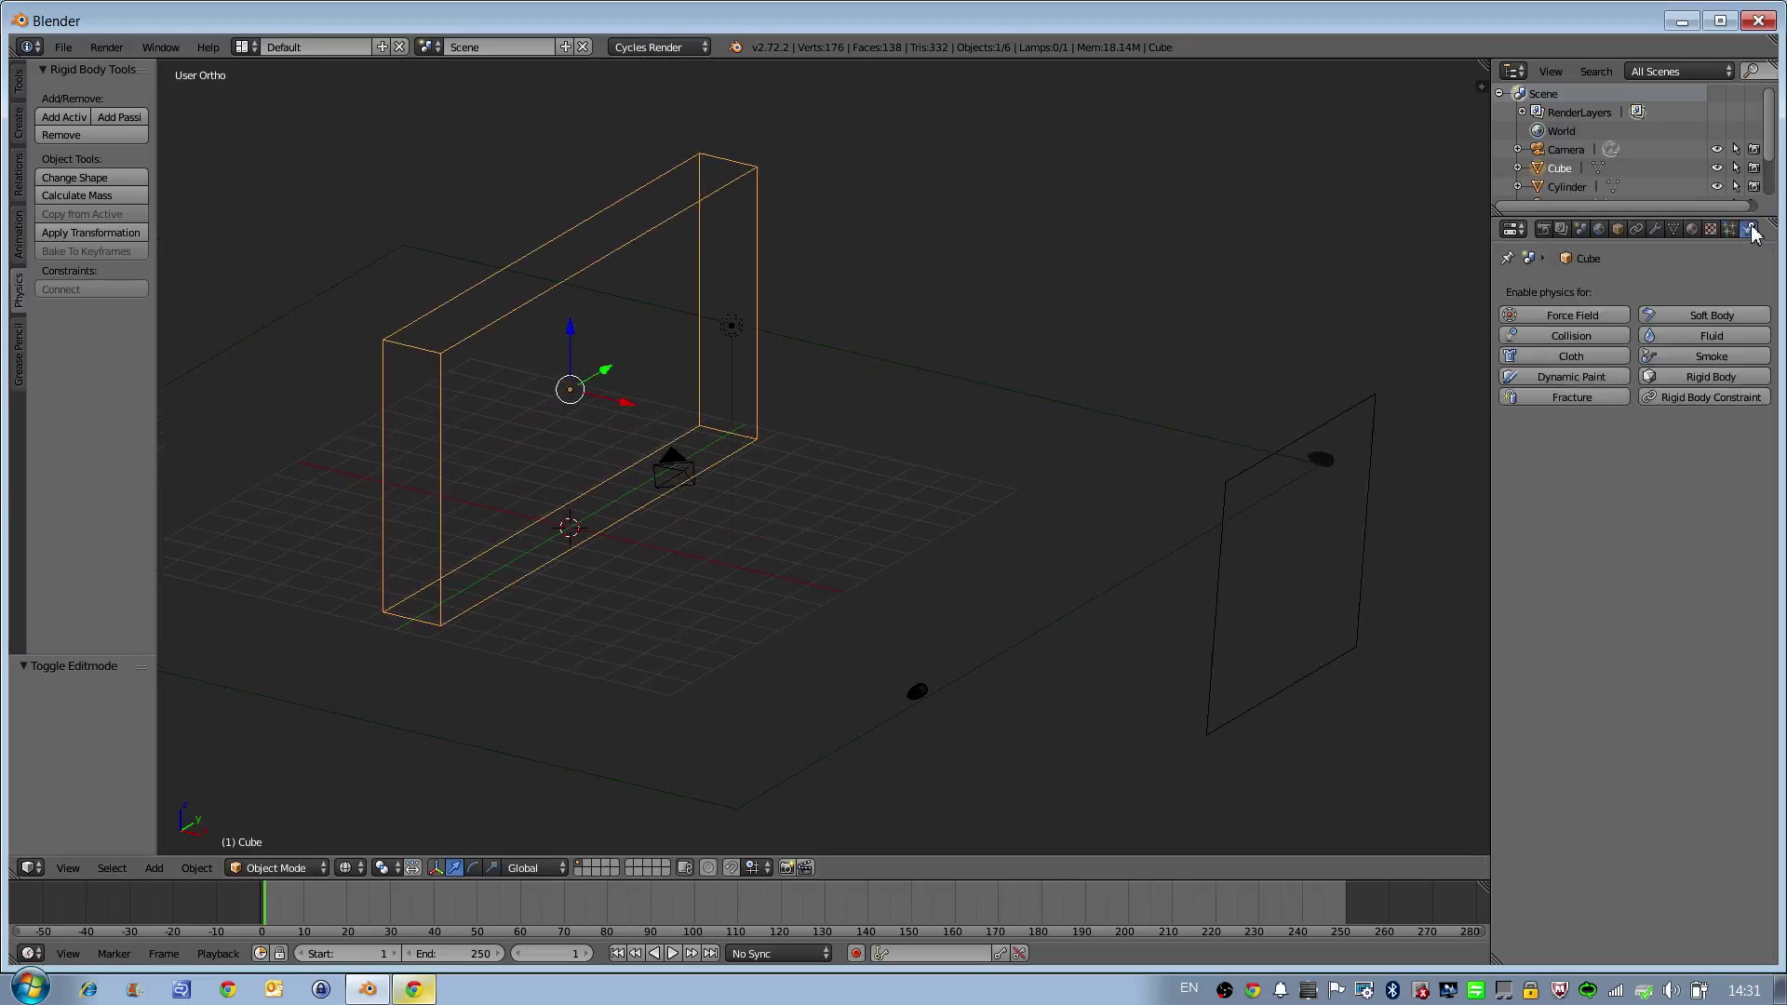
left_click(1583, 399)
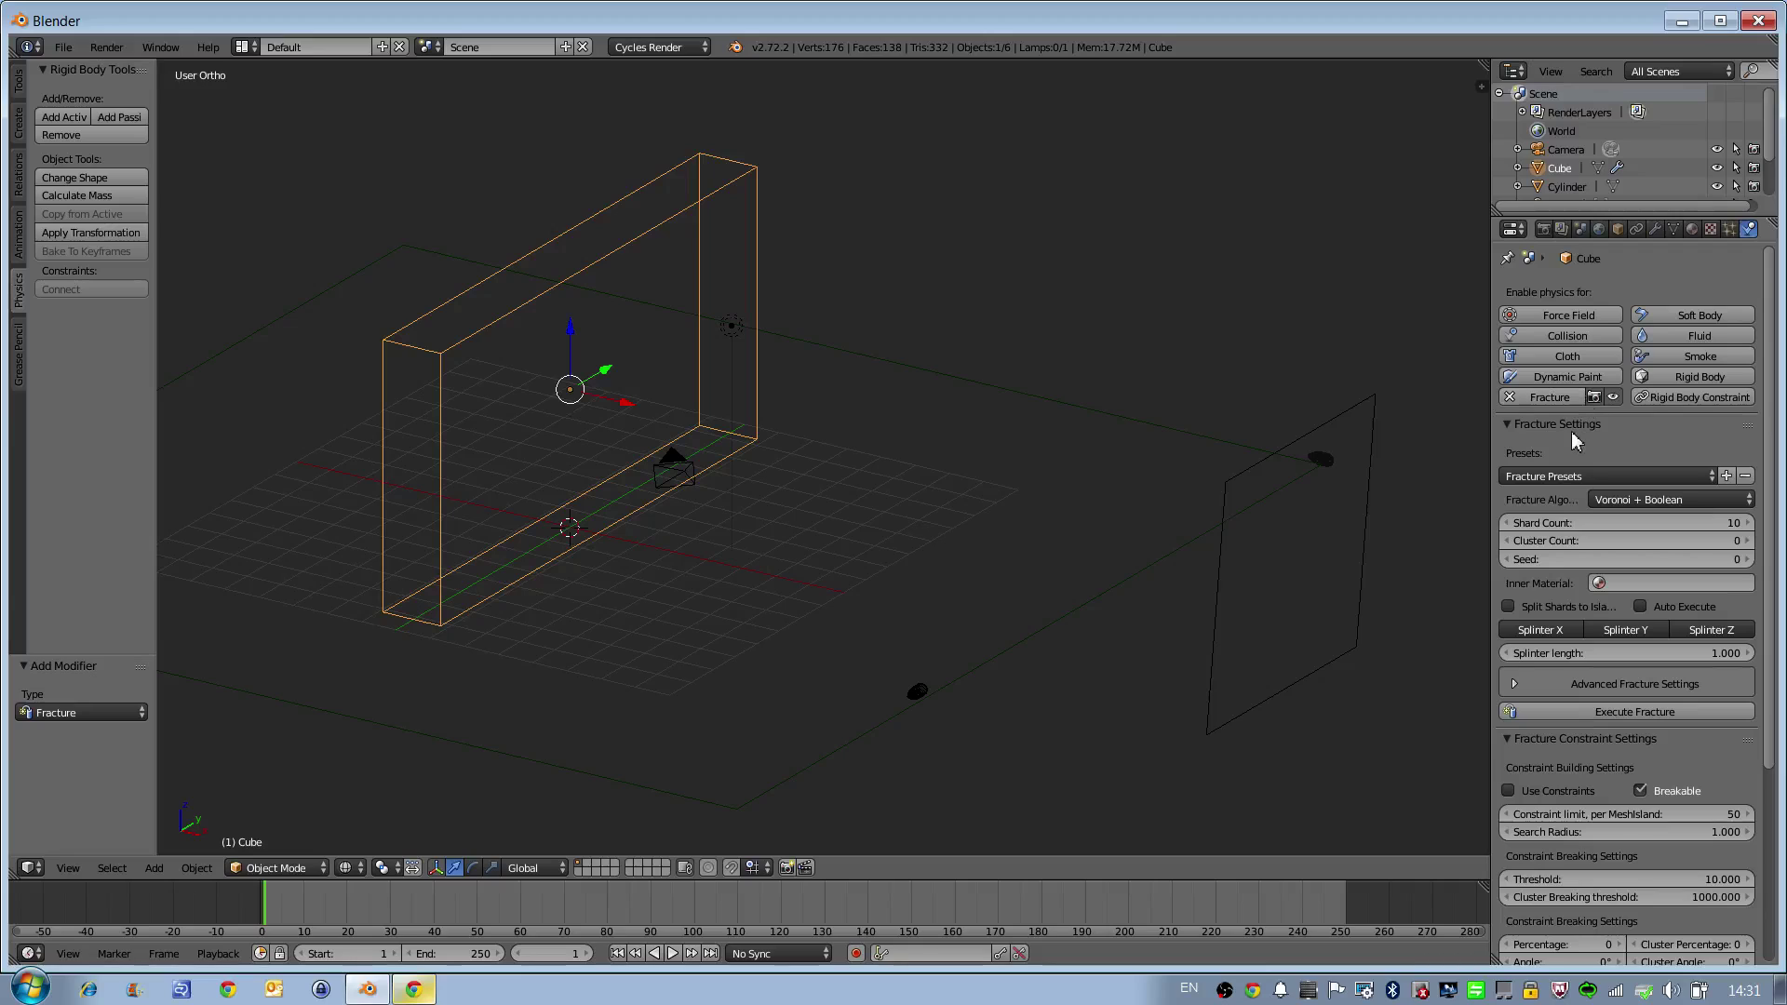
scroll(1575, 441, "down", 2)
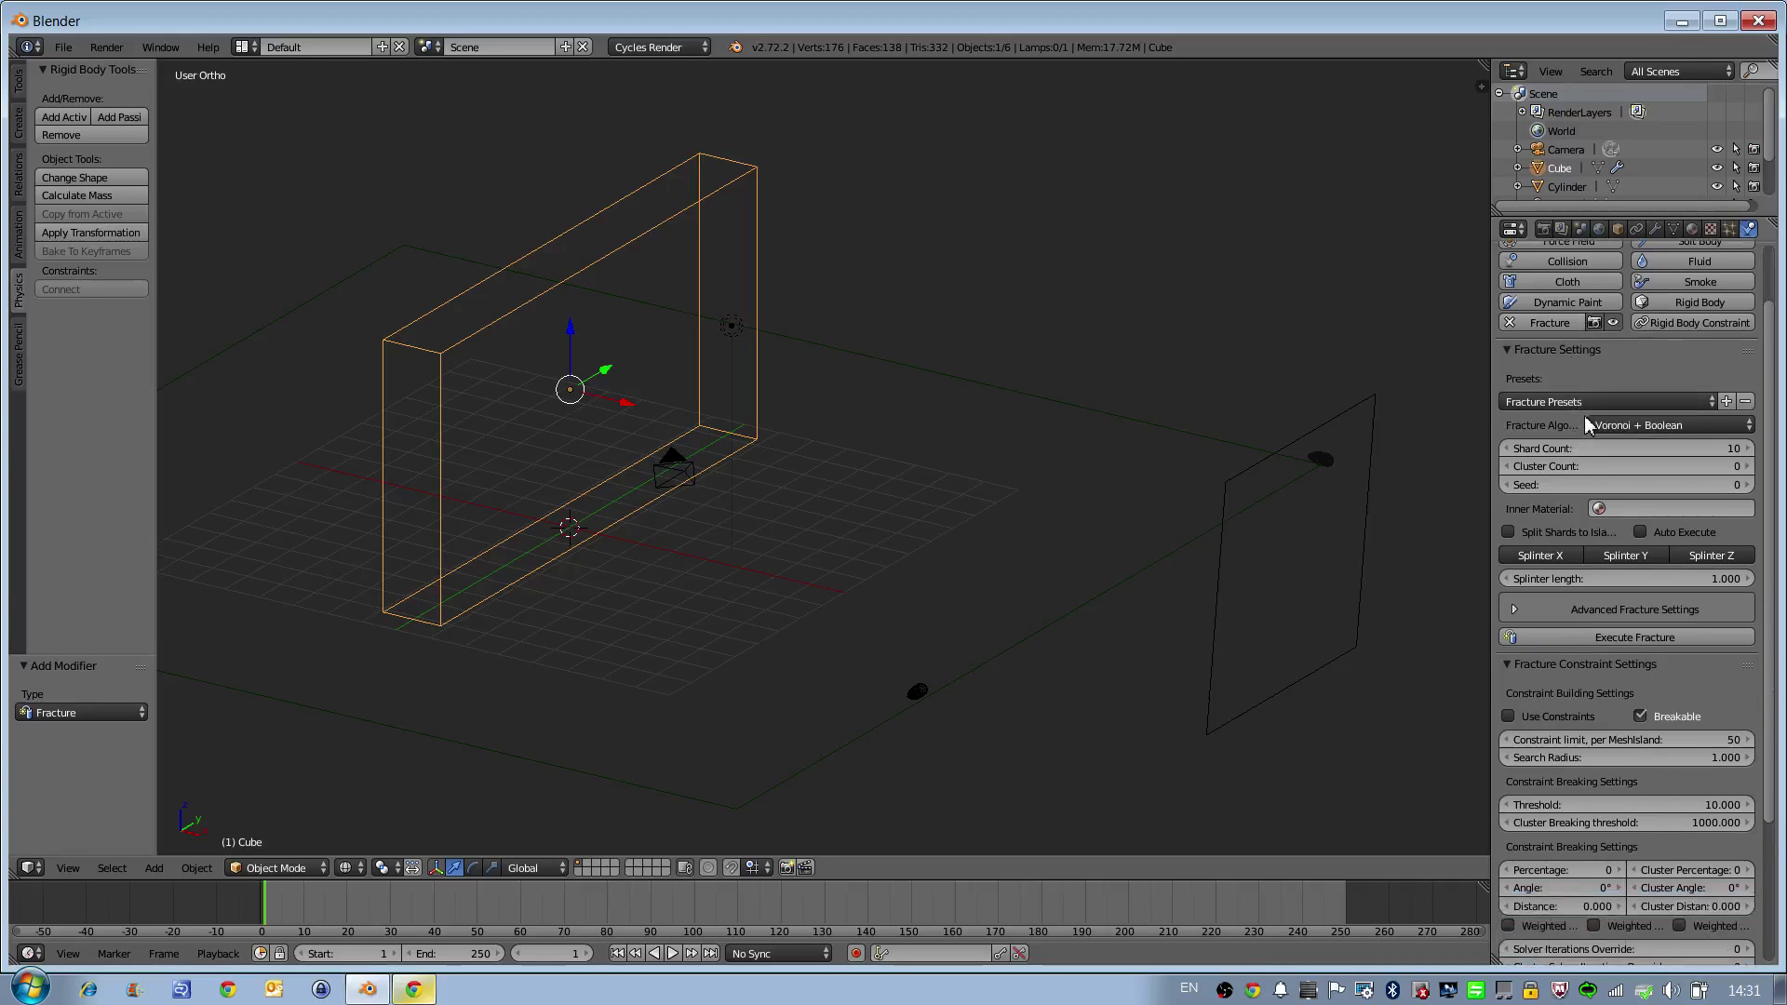
scroll(1584, 415, "down", 1)
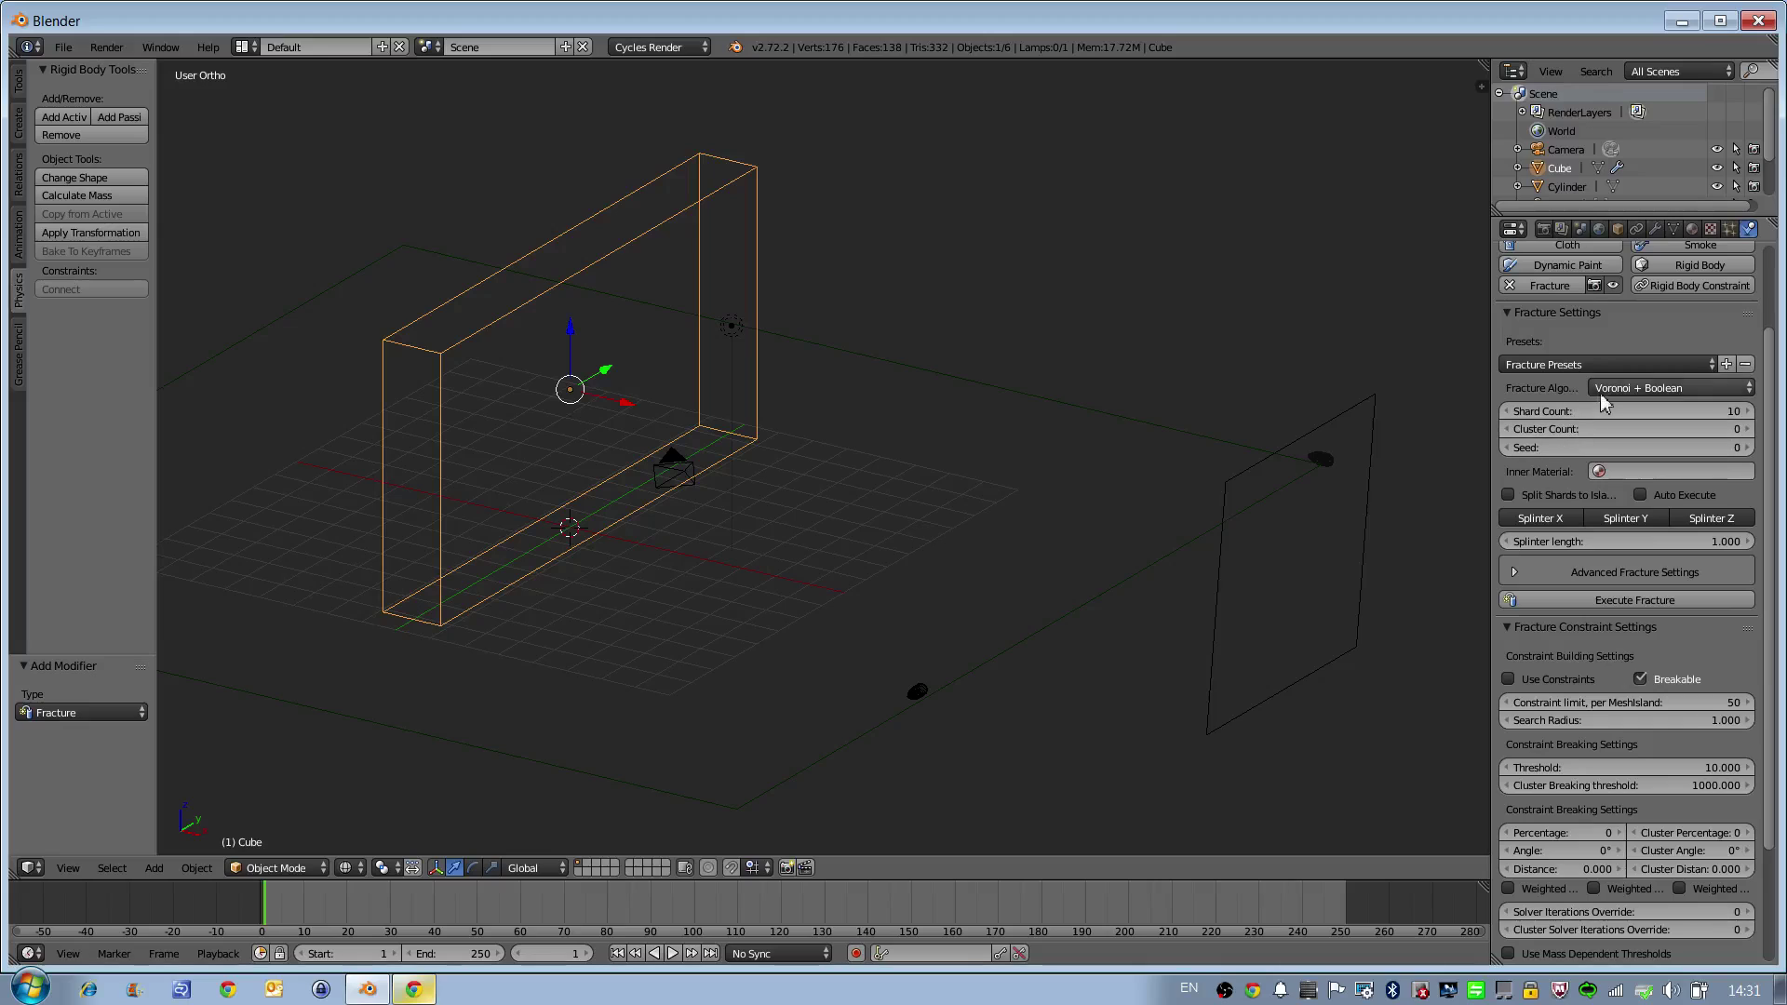
left_click(1607, 388)
left_click(1611, 384)
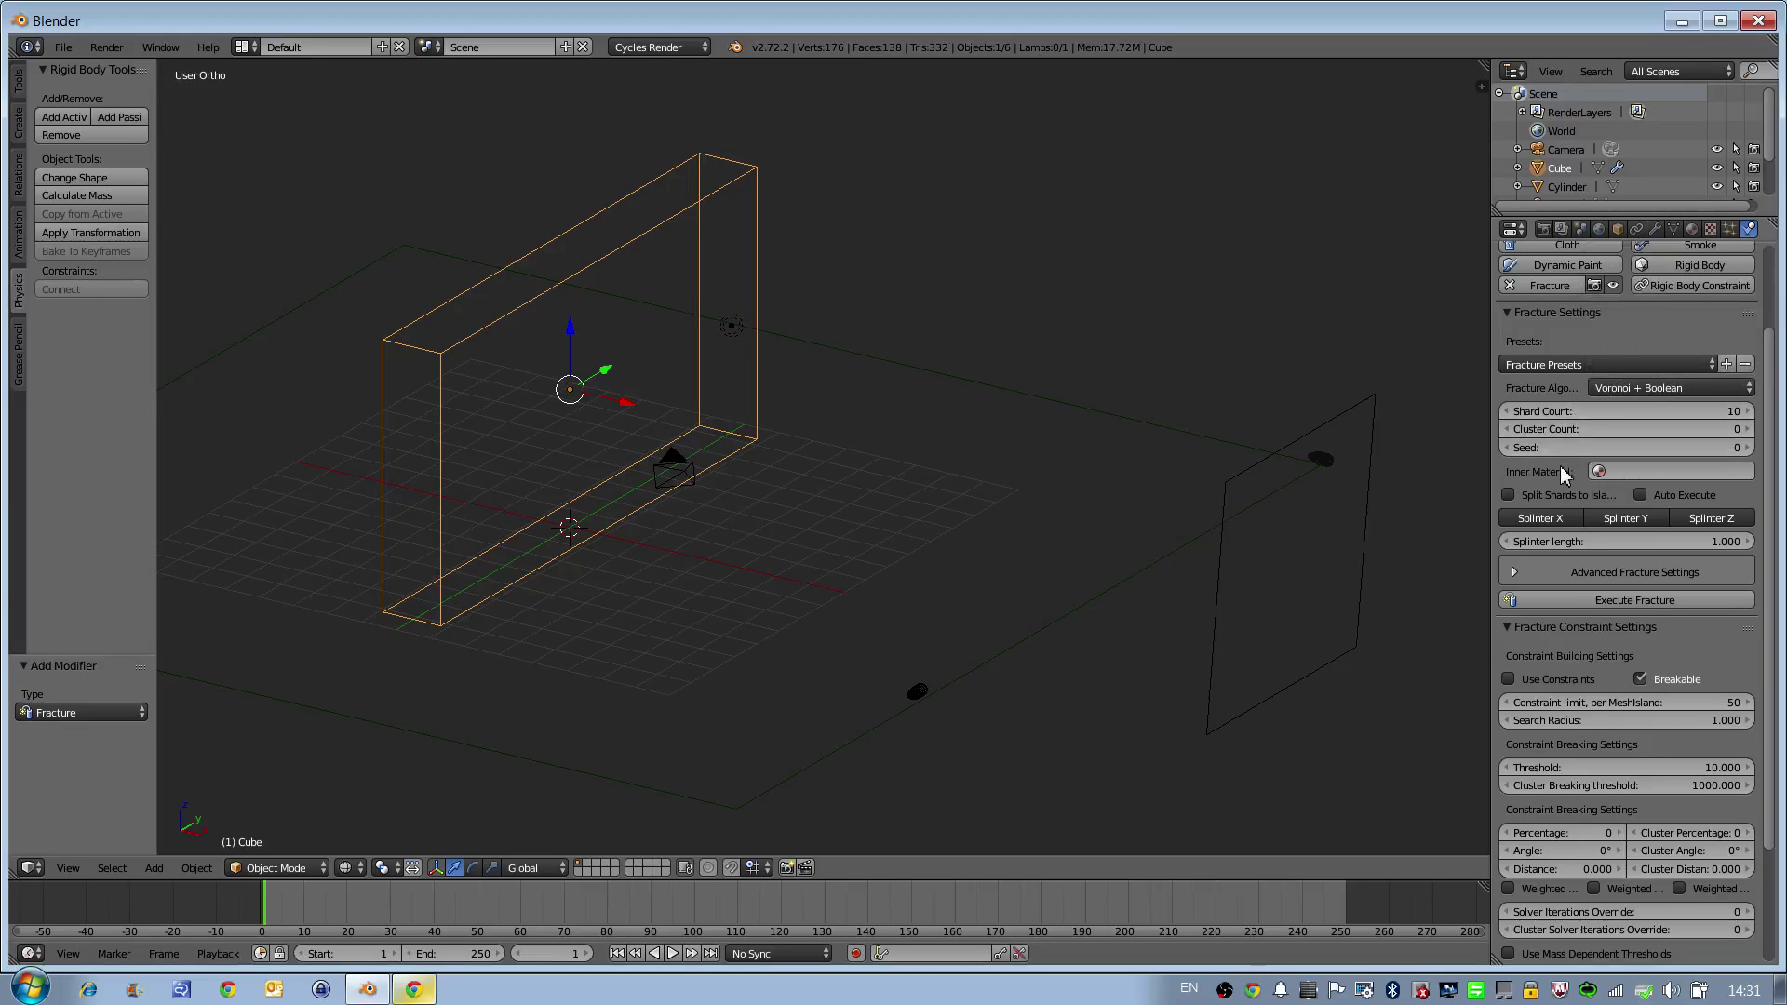
scroll(1596, 419, "down", 3)
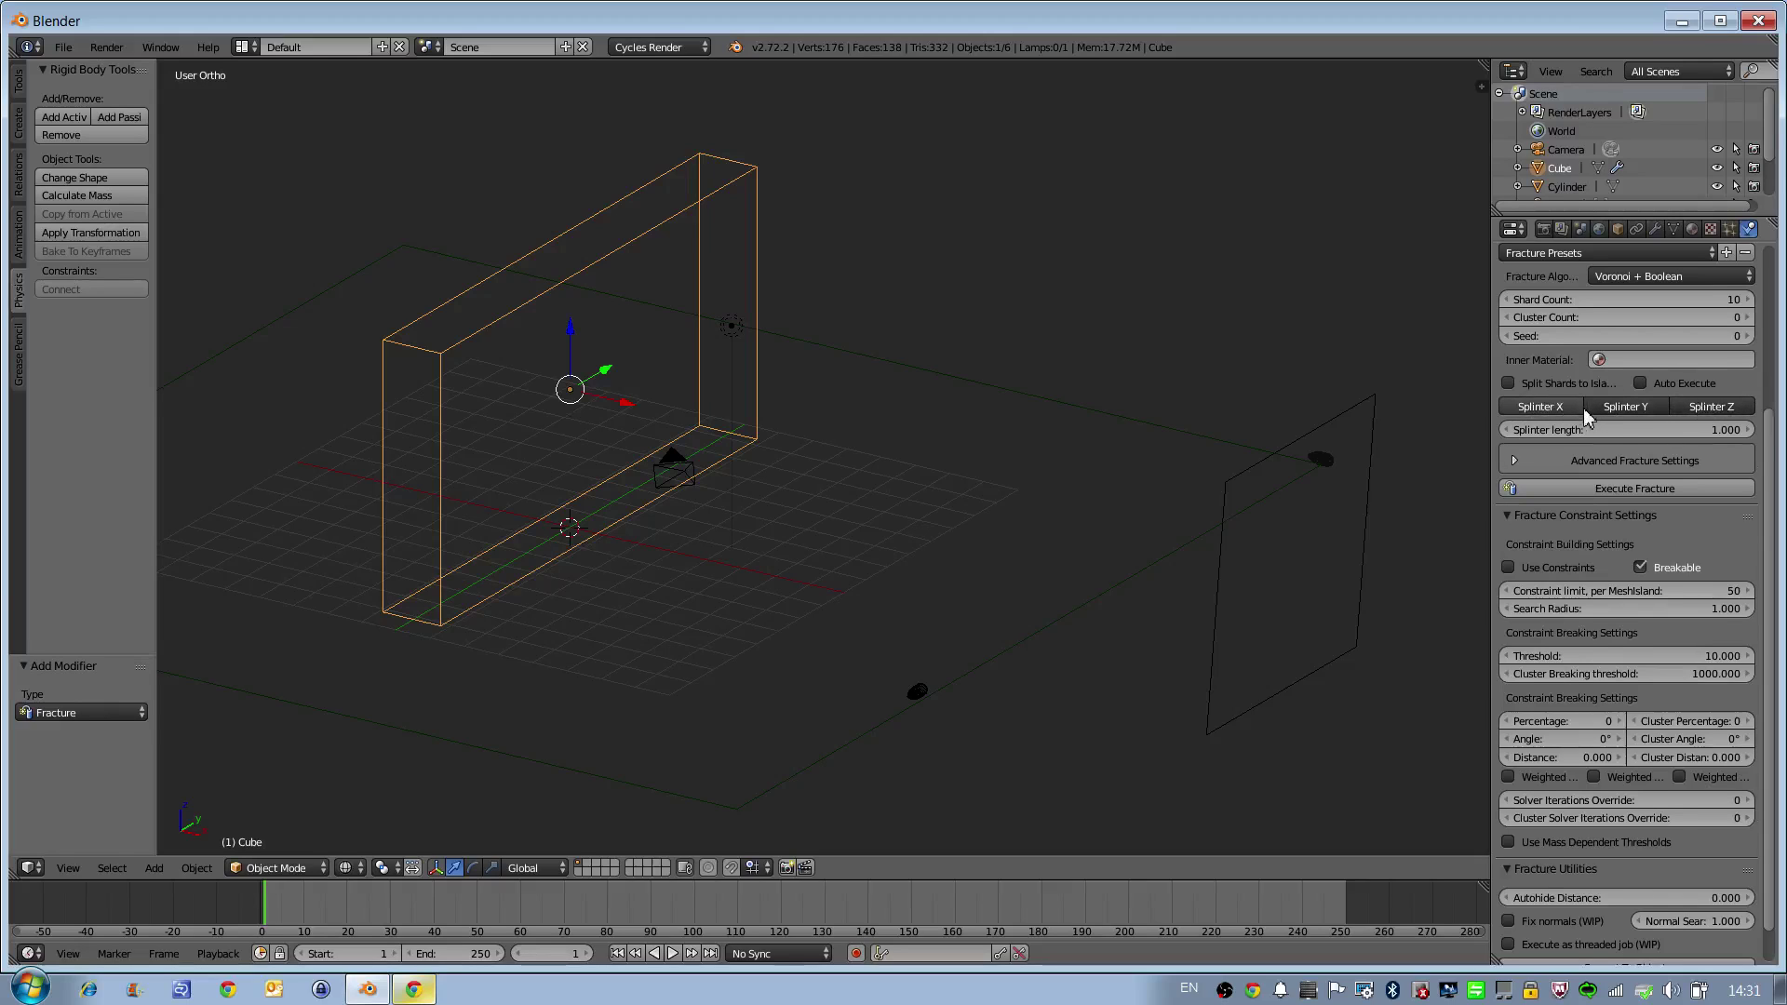
Step: Set the wall's fracture Shard Count to 2000
scroll(1584, 408, "down", 1)
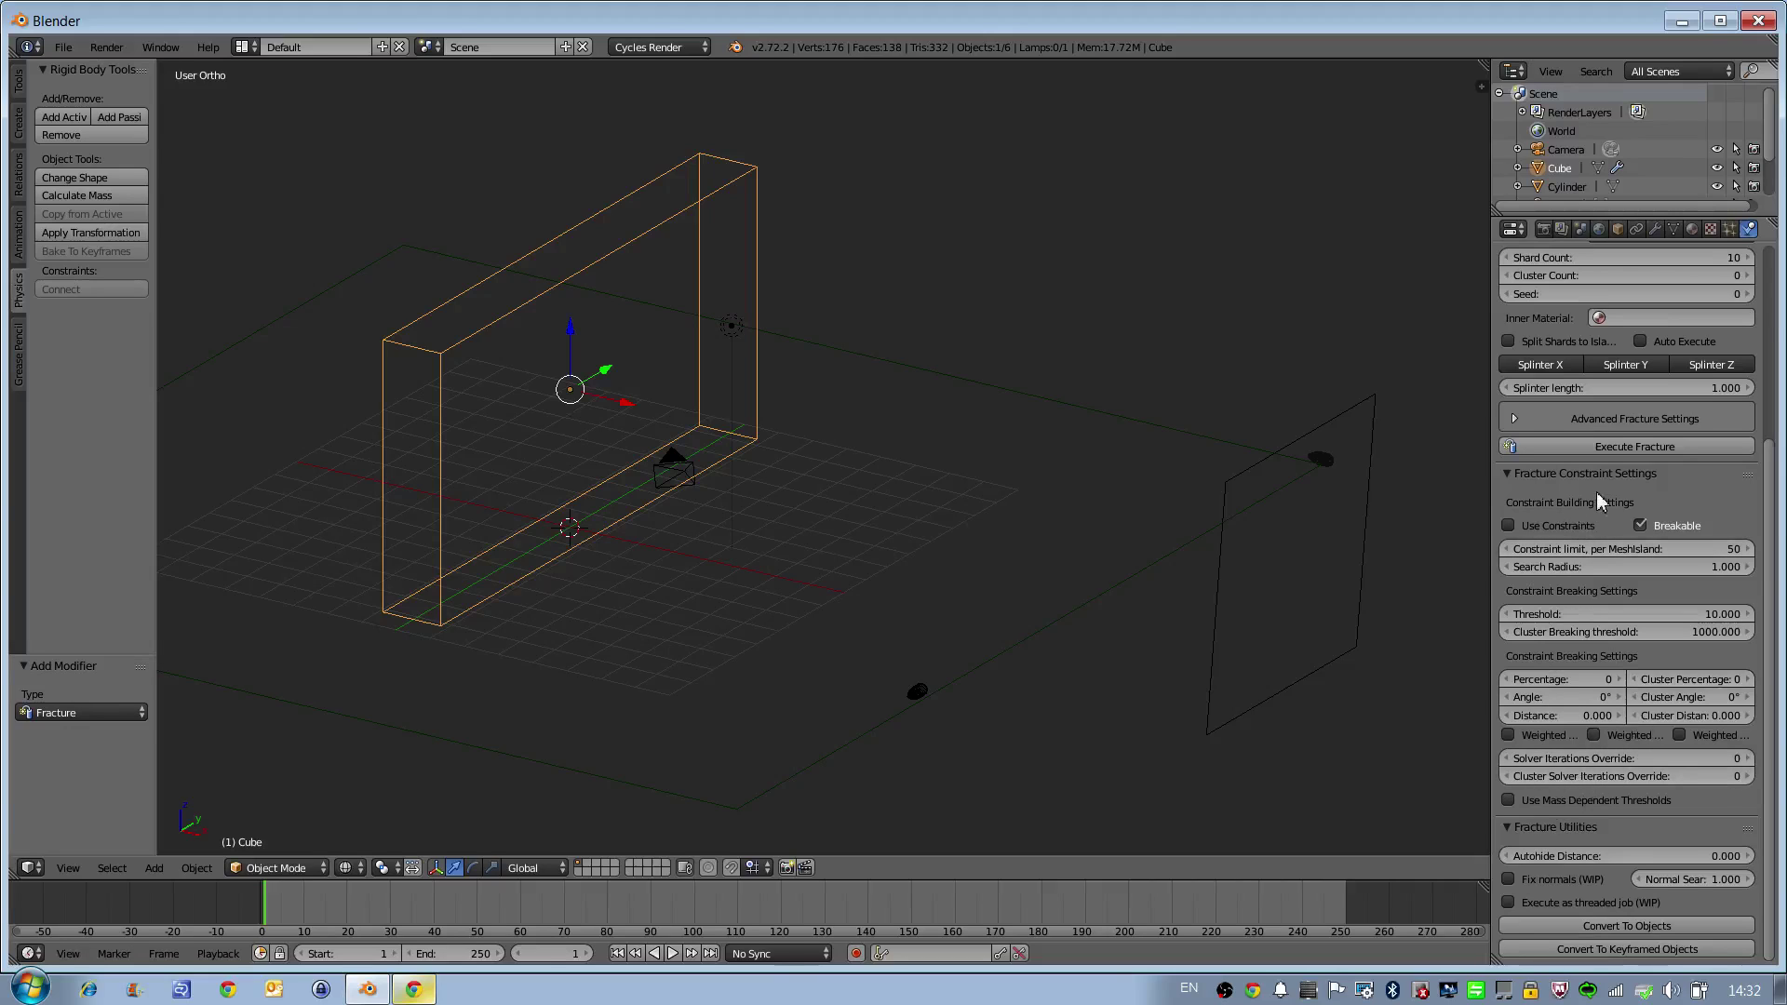
scroll(1594, 414, "up", 5)
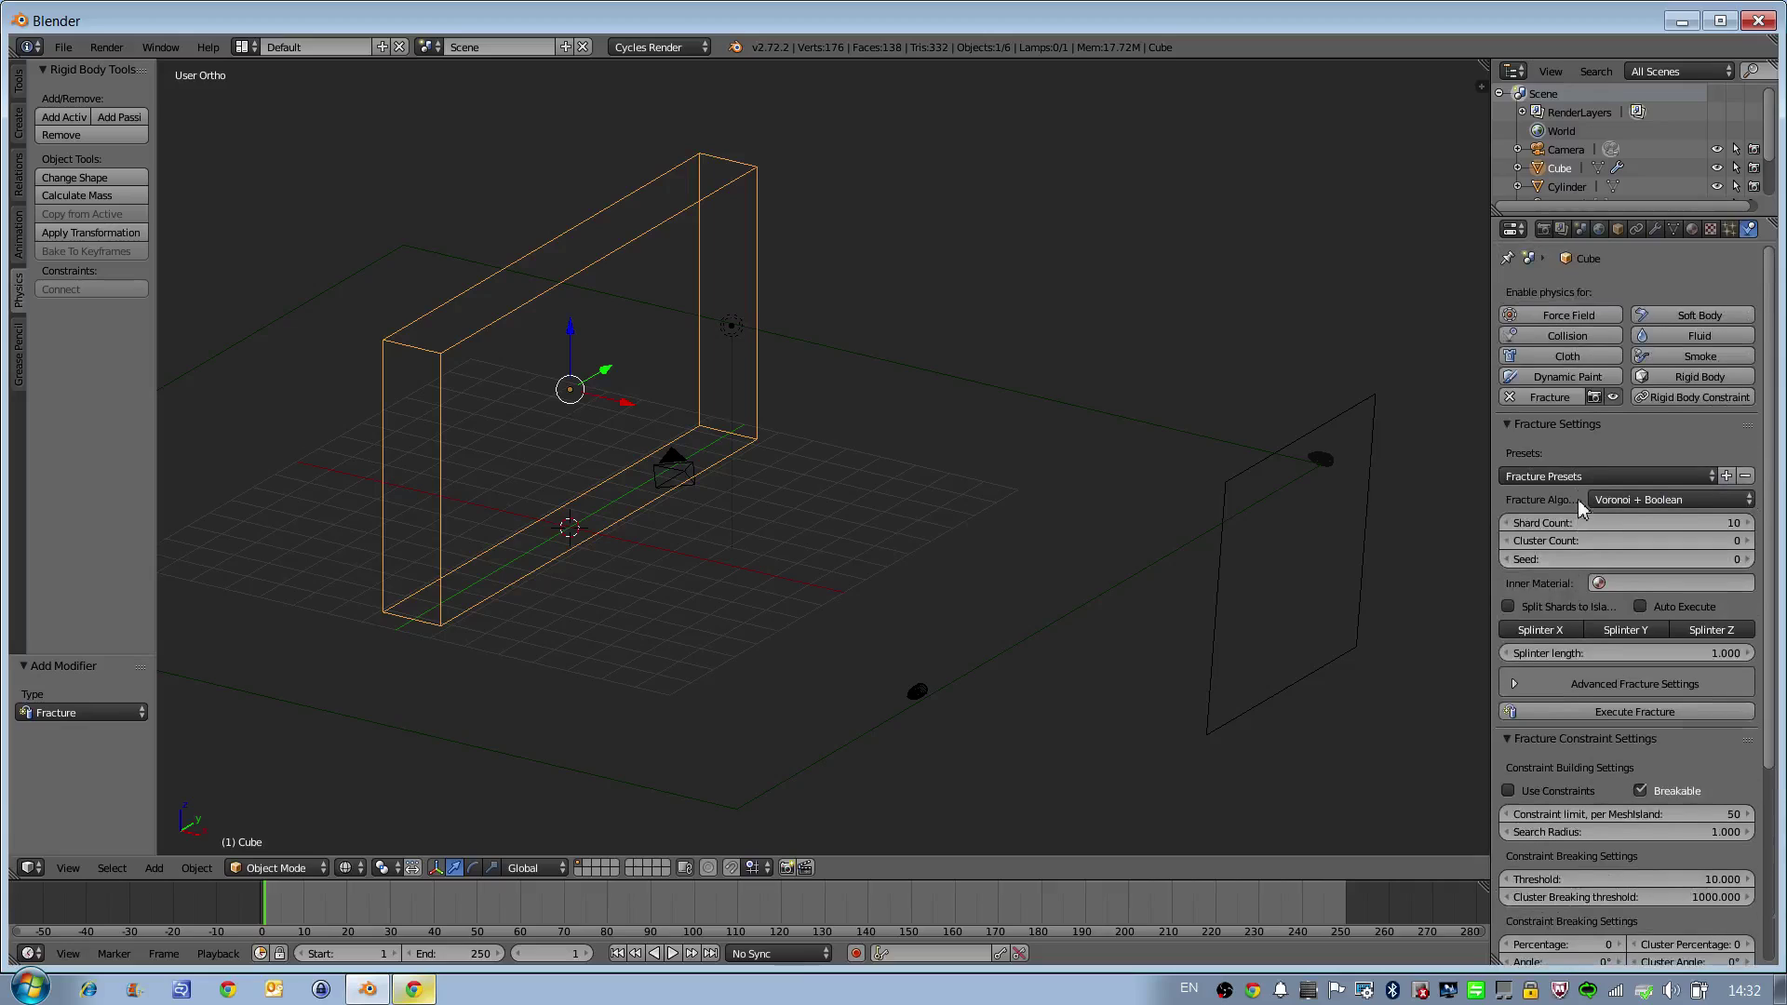
scroll(1583, 466, "down", 1)
scroll(1578, 467, "up", 3)
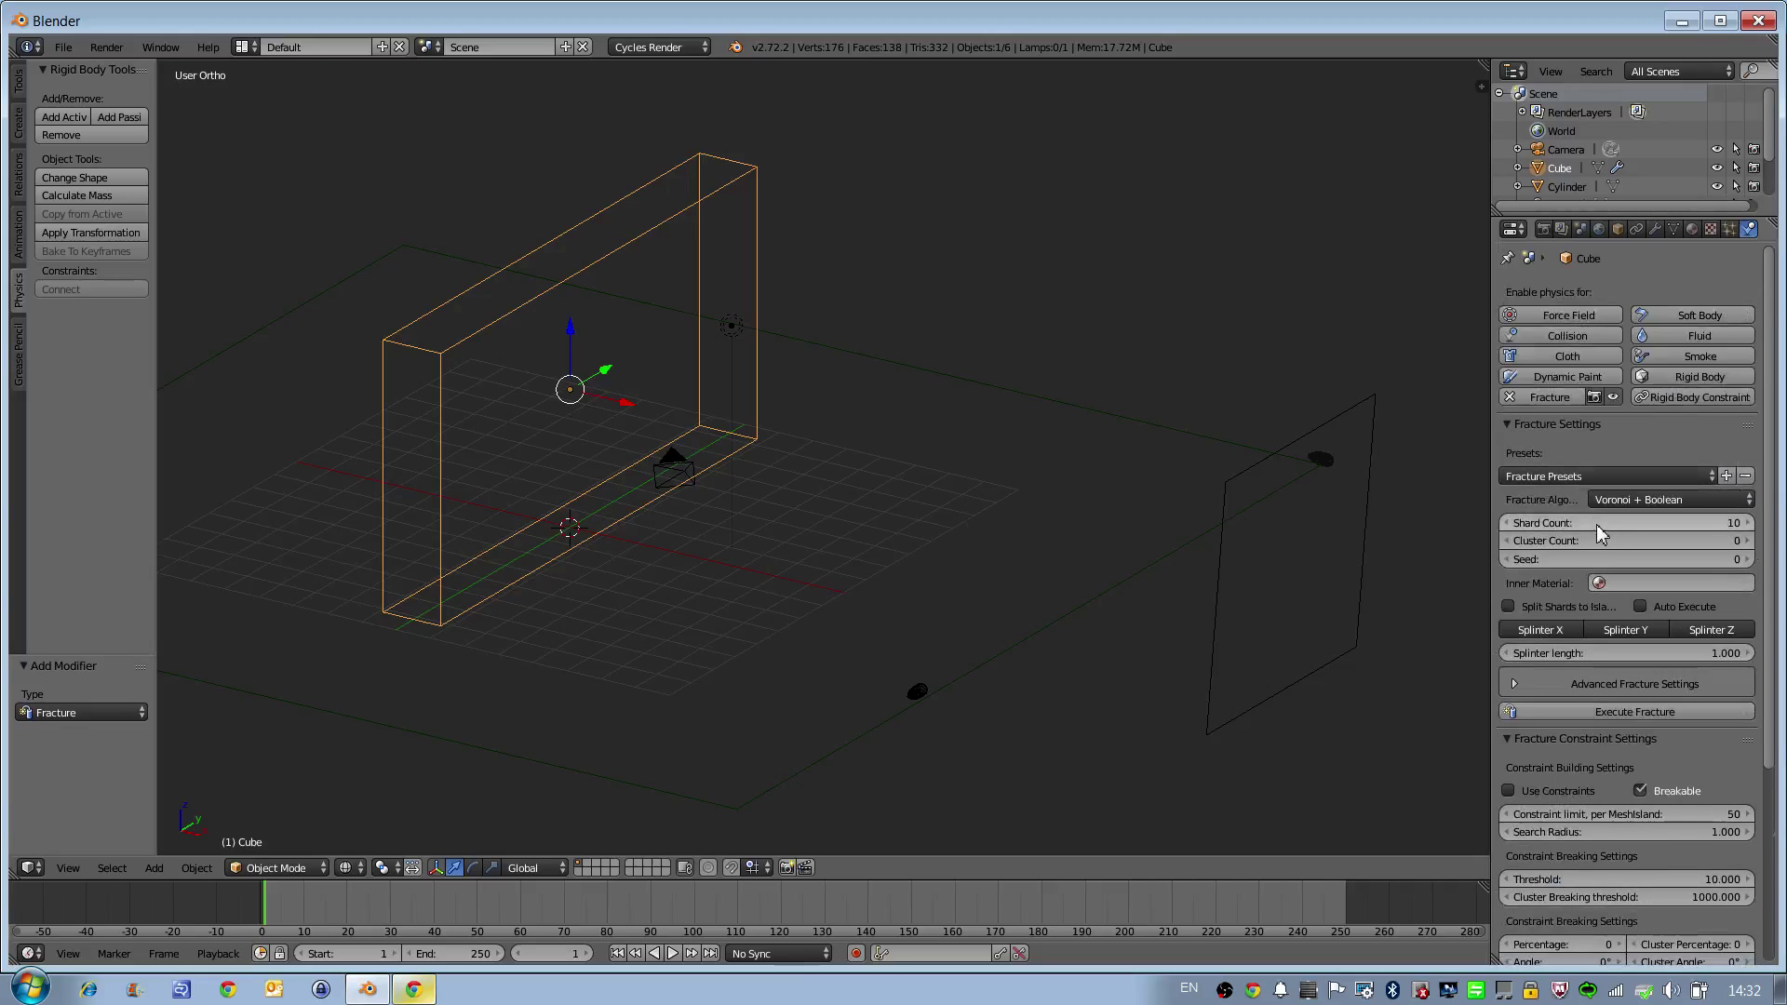
left_click(1597, 522)
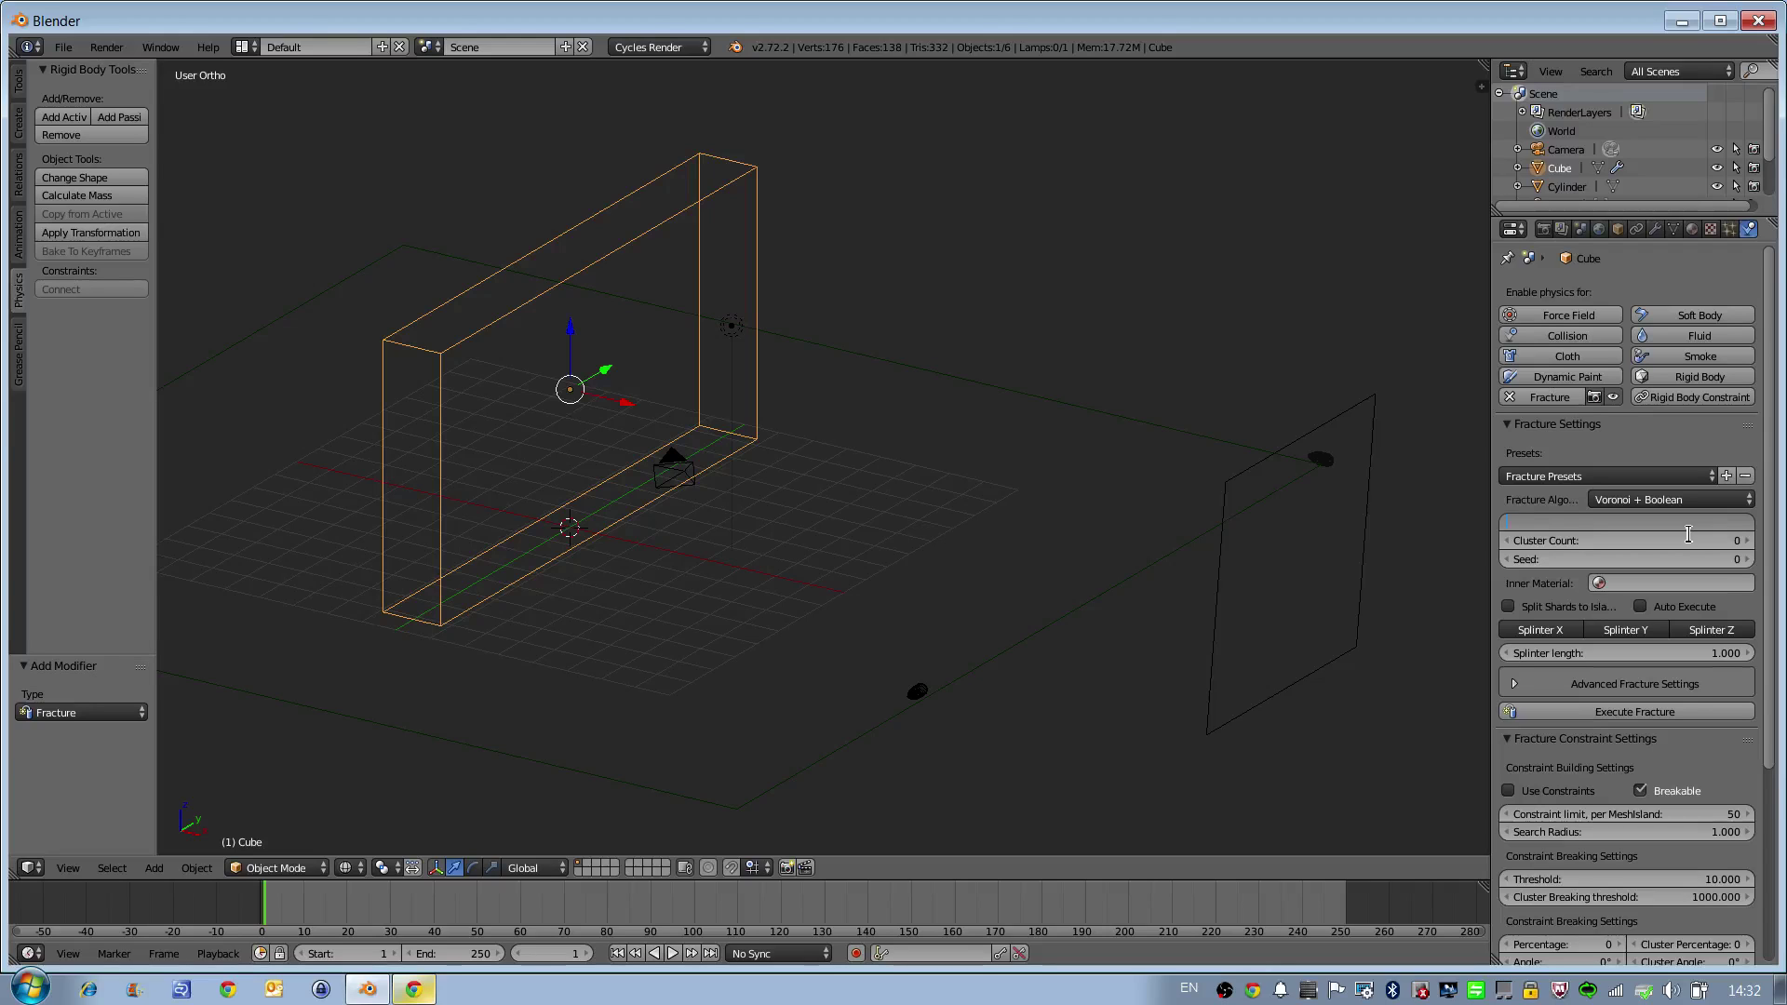
key("Return")
Step: Review the fracture panels and expand Advanced Fracture Settings
scroll(1478, 216, "down", 3)
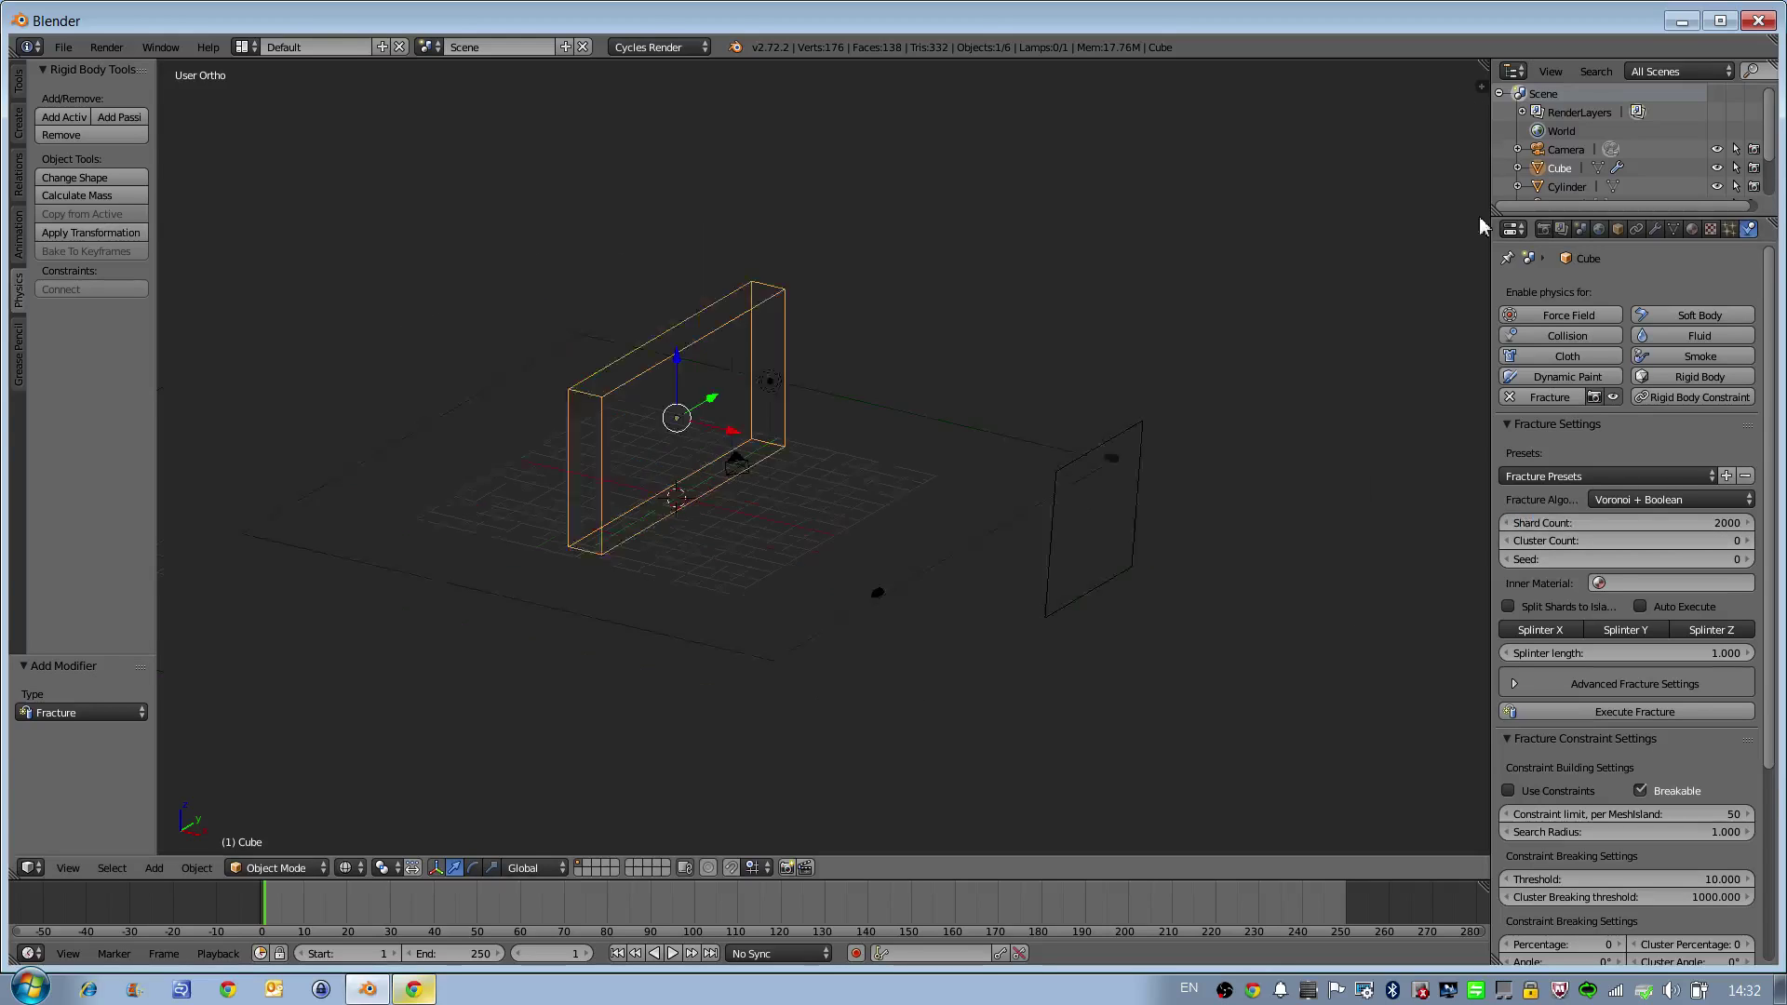
scroll(1240, 556, "up", 2)
scroll(1240, 556, "up", 1)
scroll(1662, 583, "down", 6)
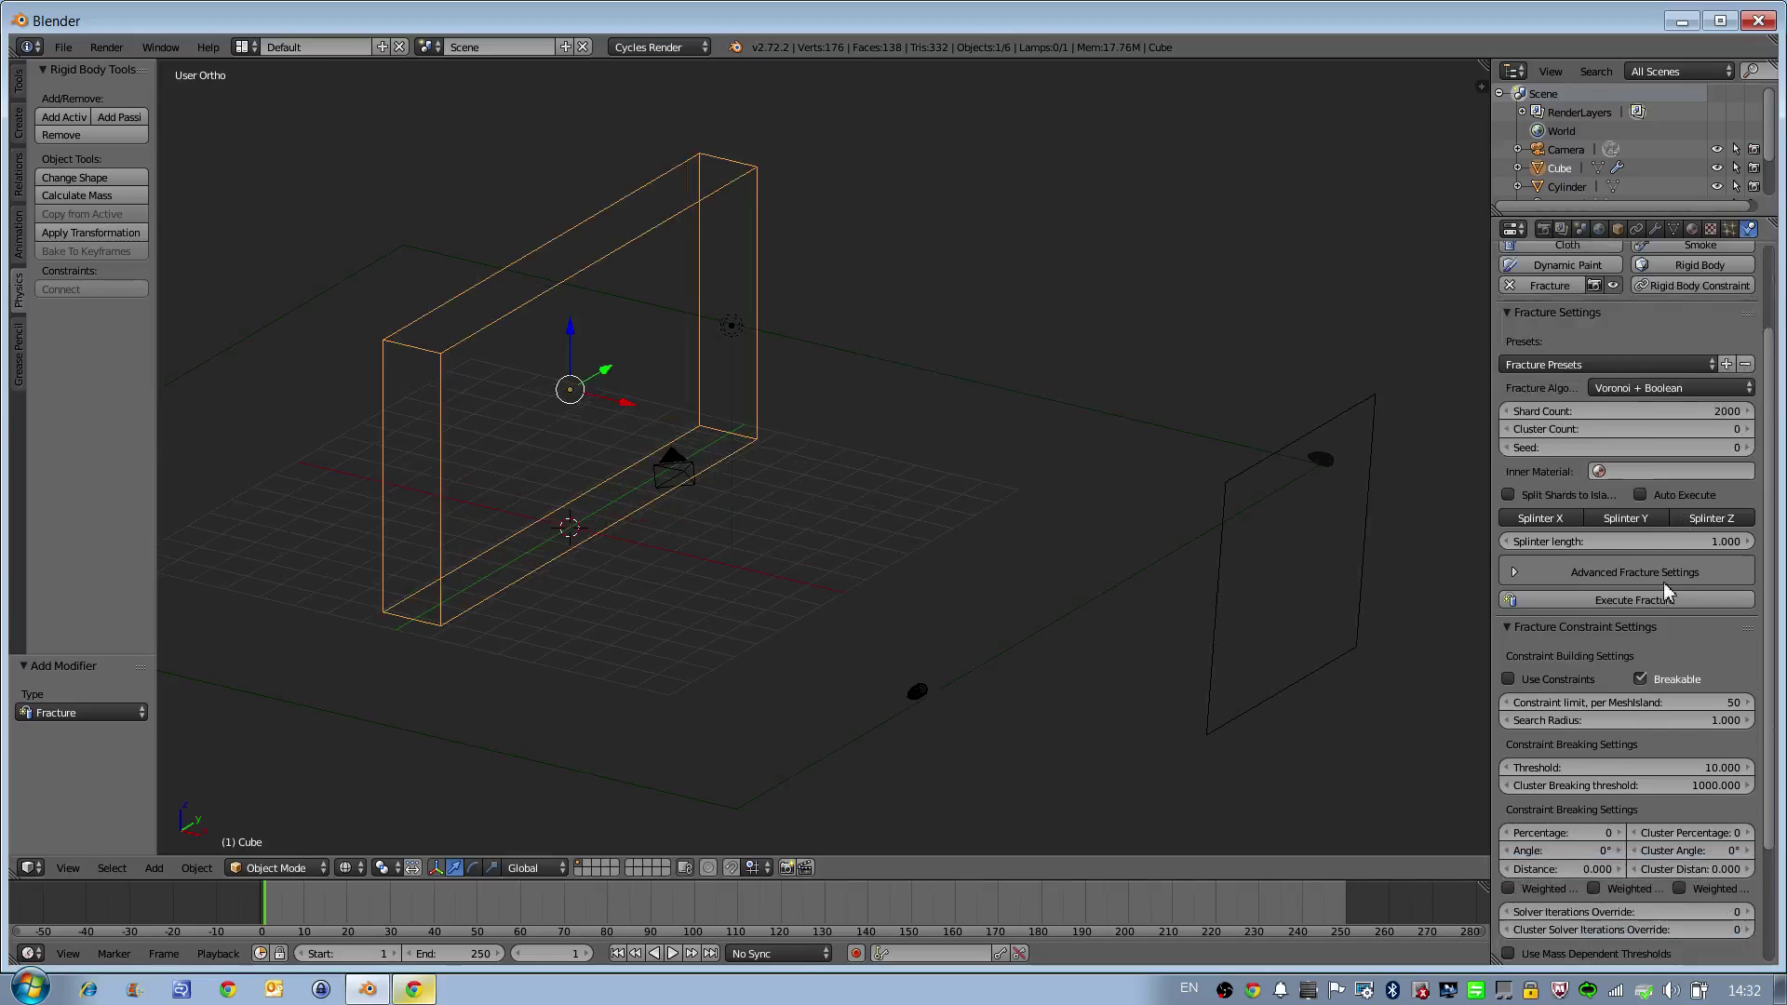
scroll(1657, 559, "down", 1)
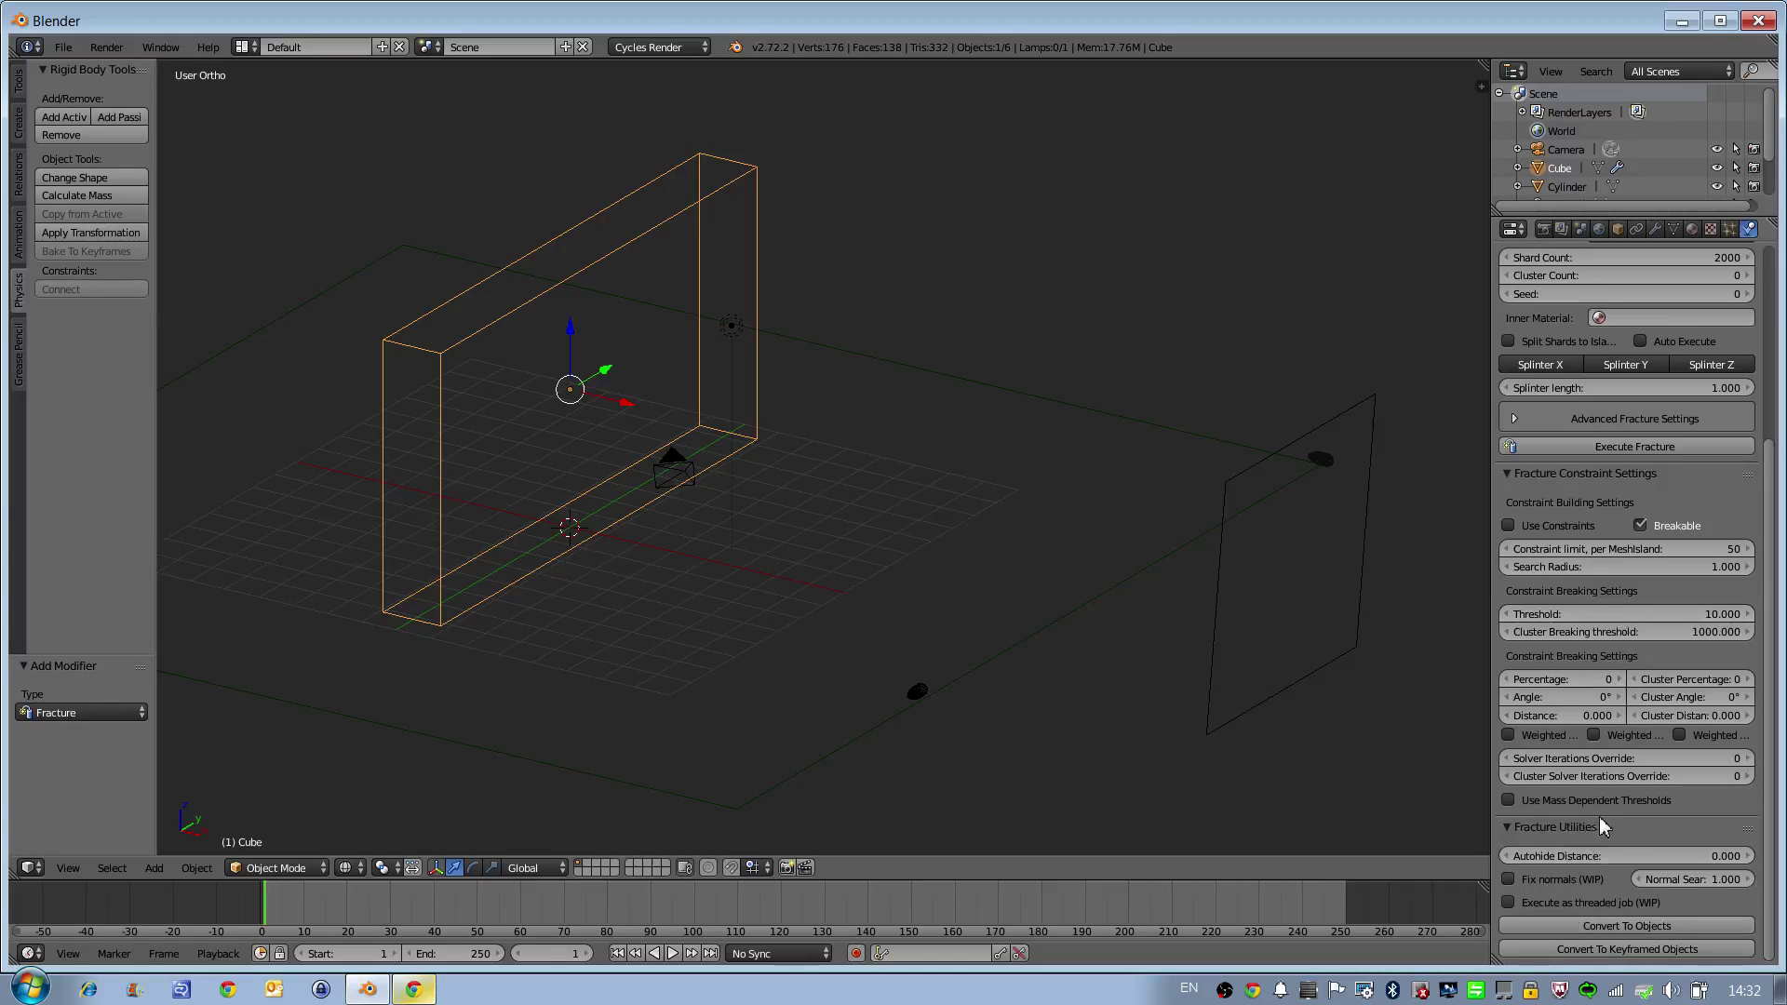
scroll(1600, 845, "up", 4)
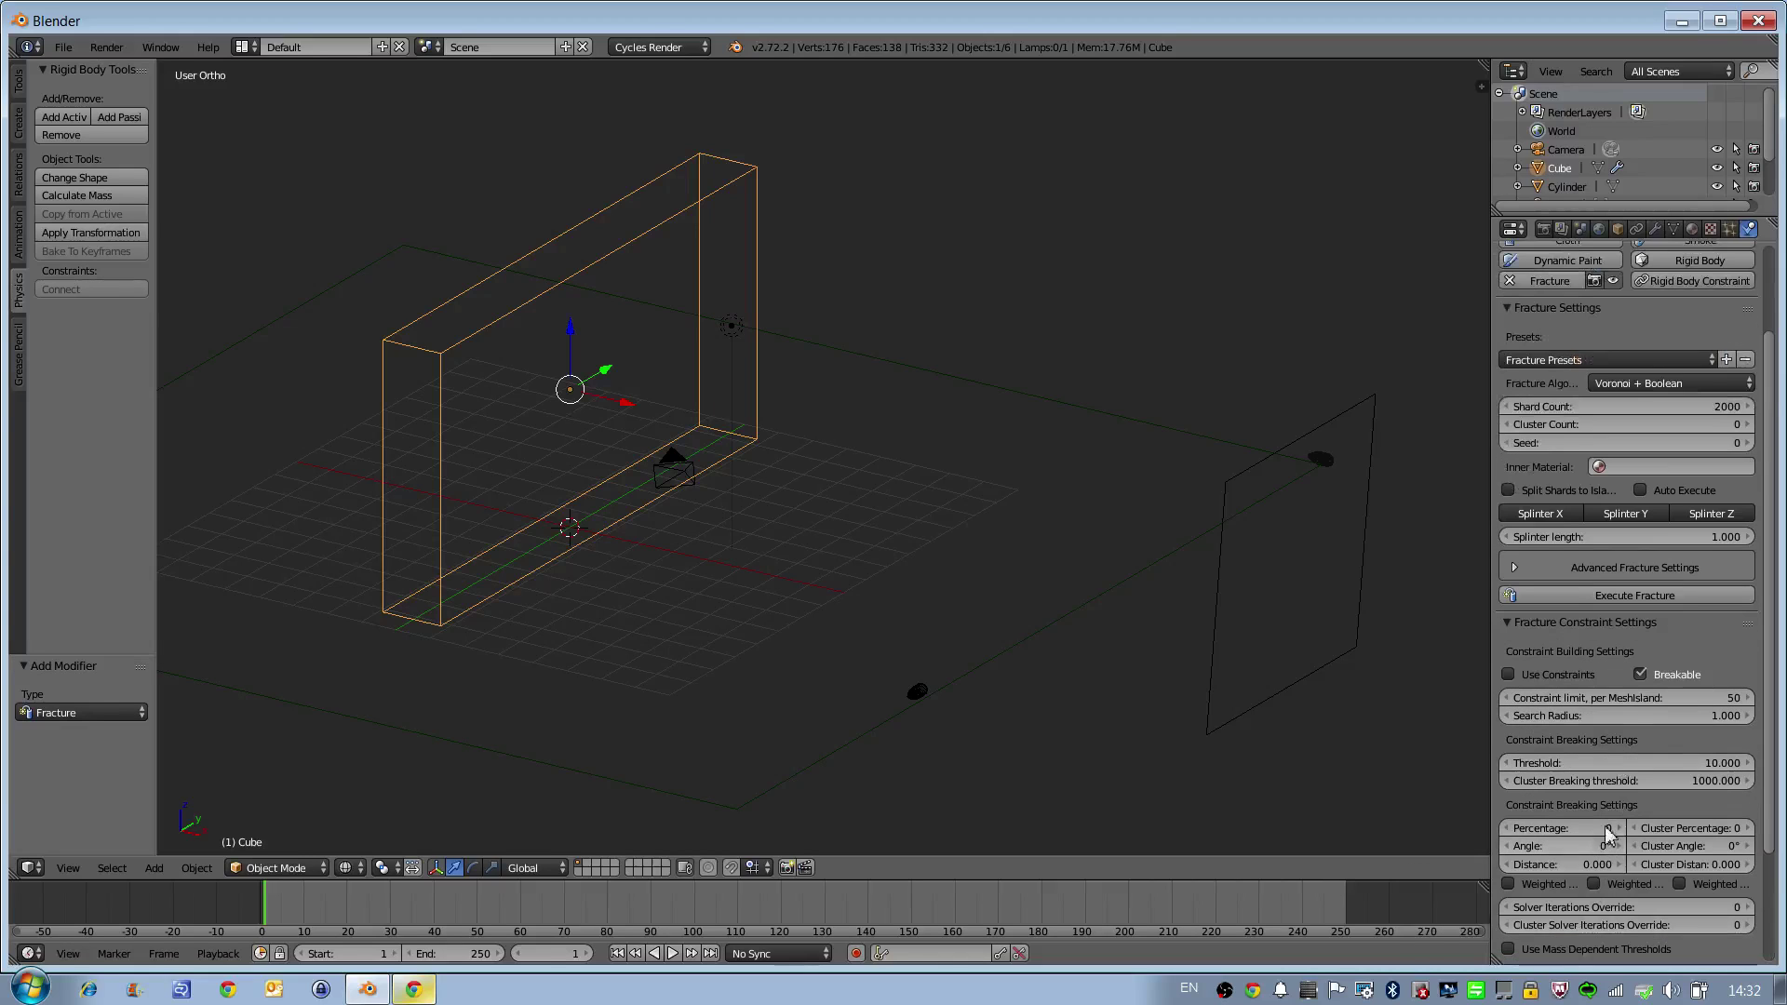
scroll(1623, 754, "down", 4)
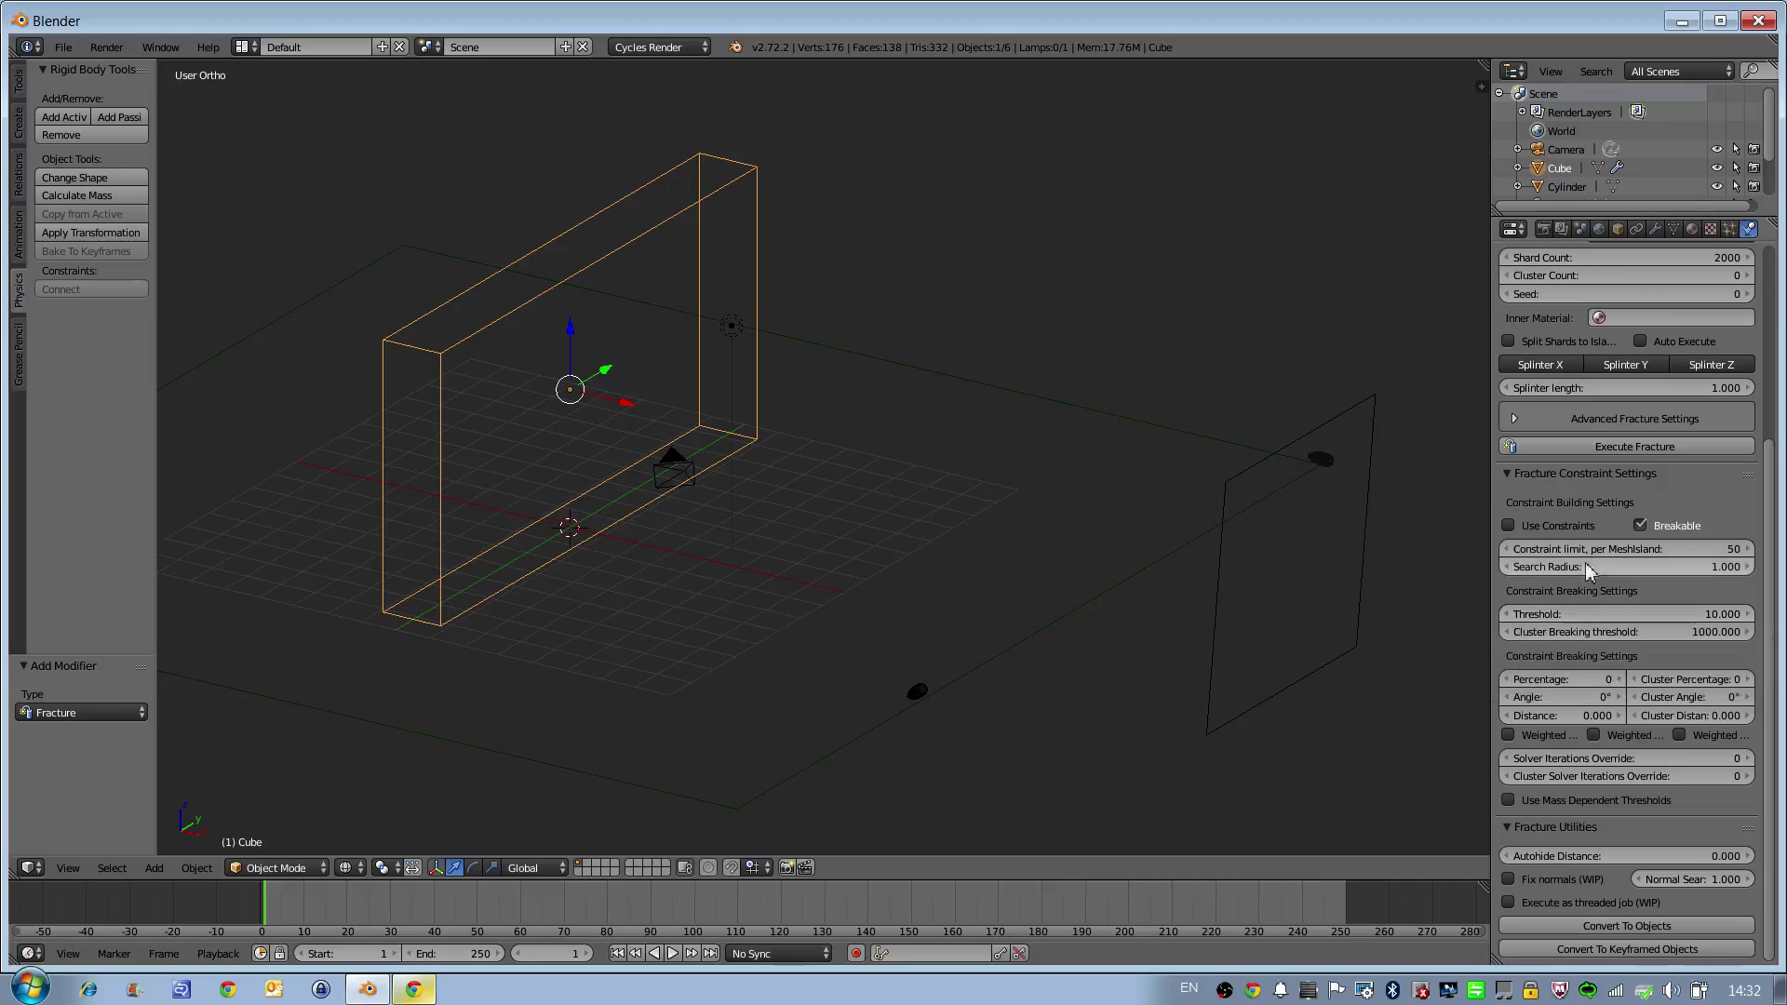
scroll(1666, 642, "up", 1)
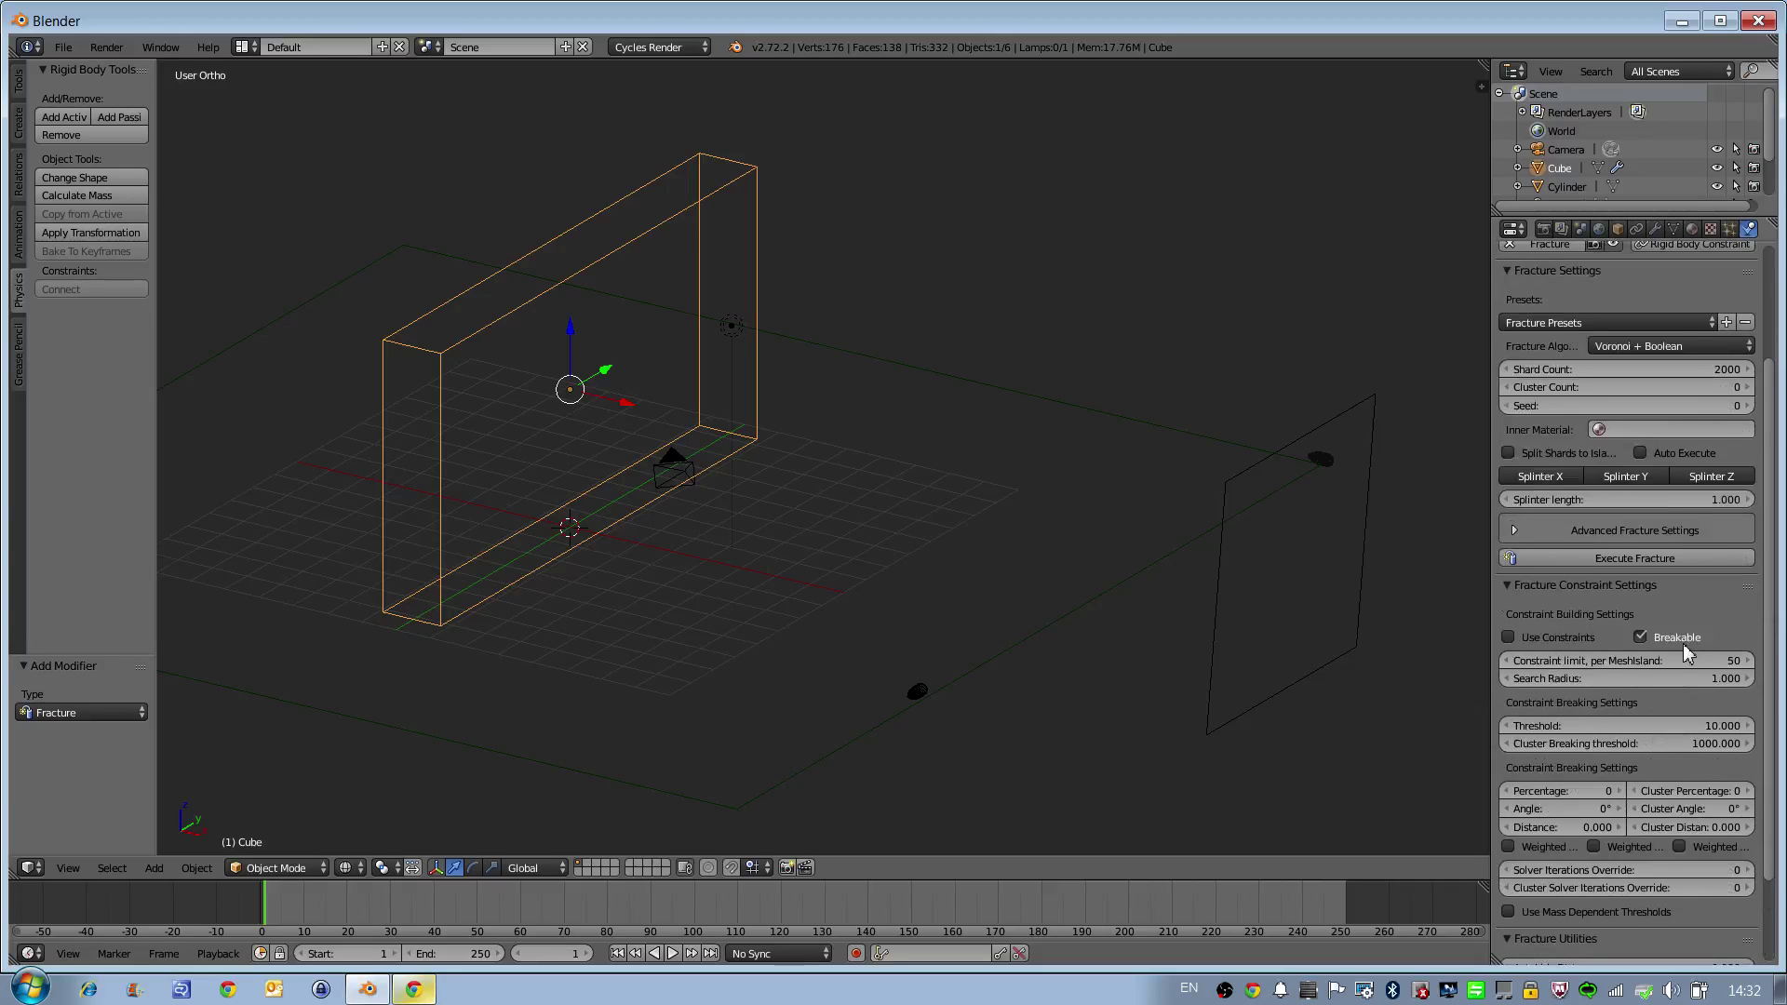
scroll(1683, 644, "down", 1)
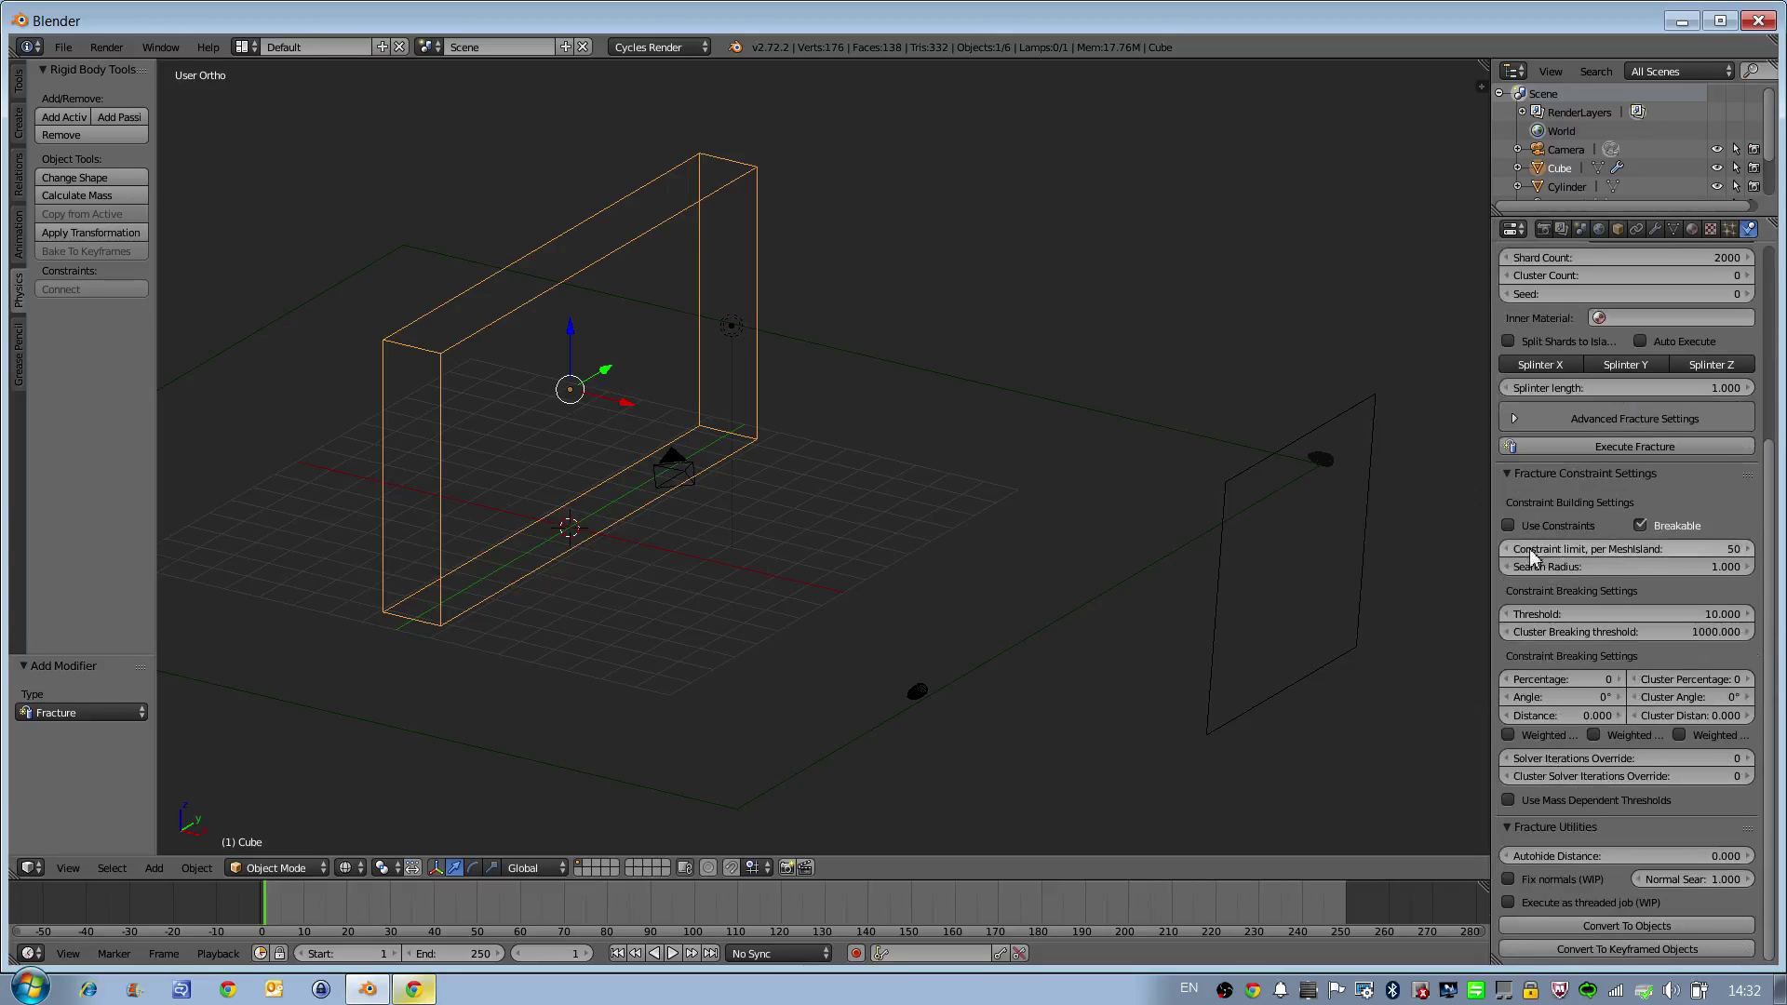
scroll(1621, 778, "up", 4)
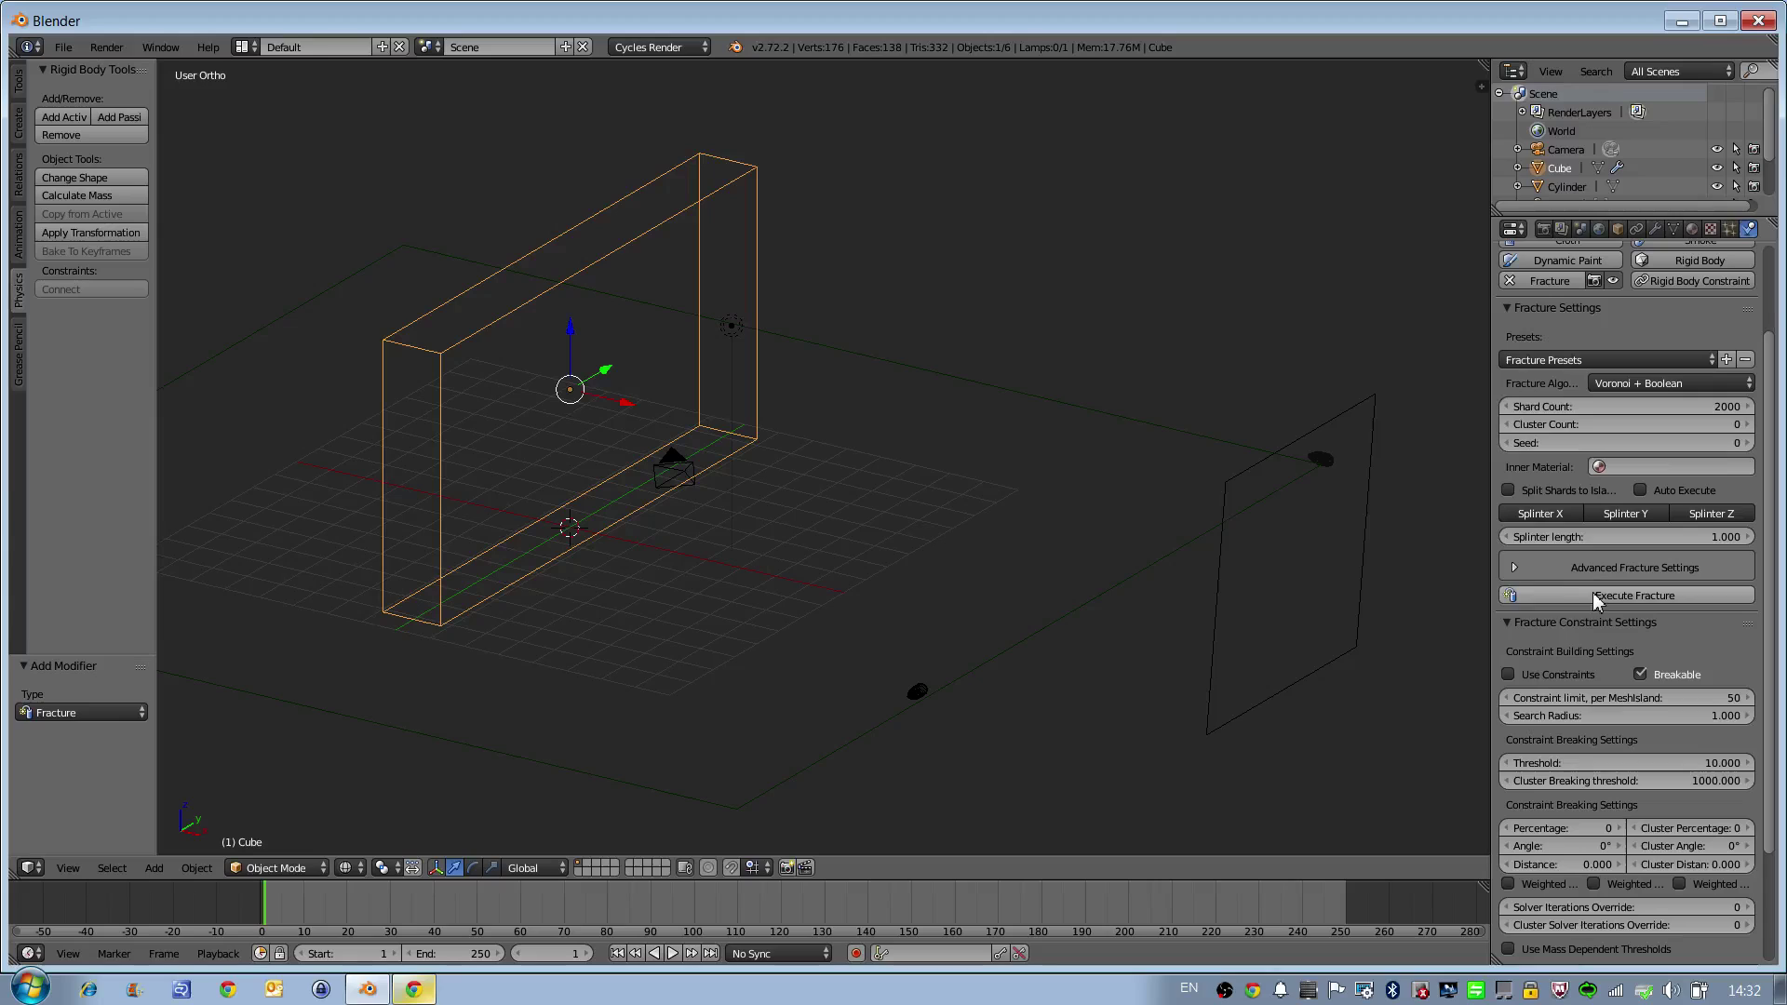
left_click(1514, 568)
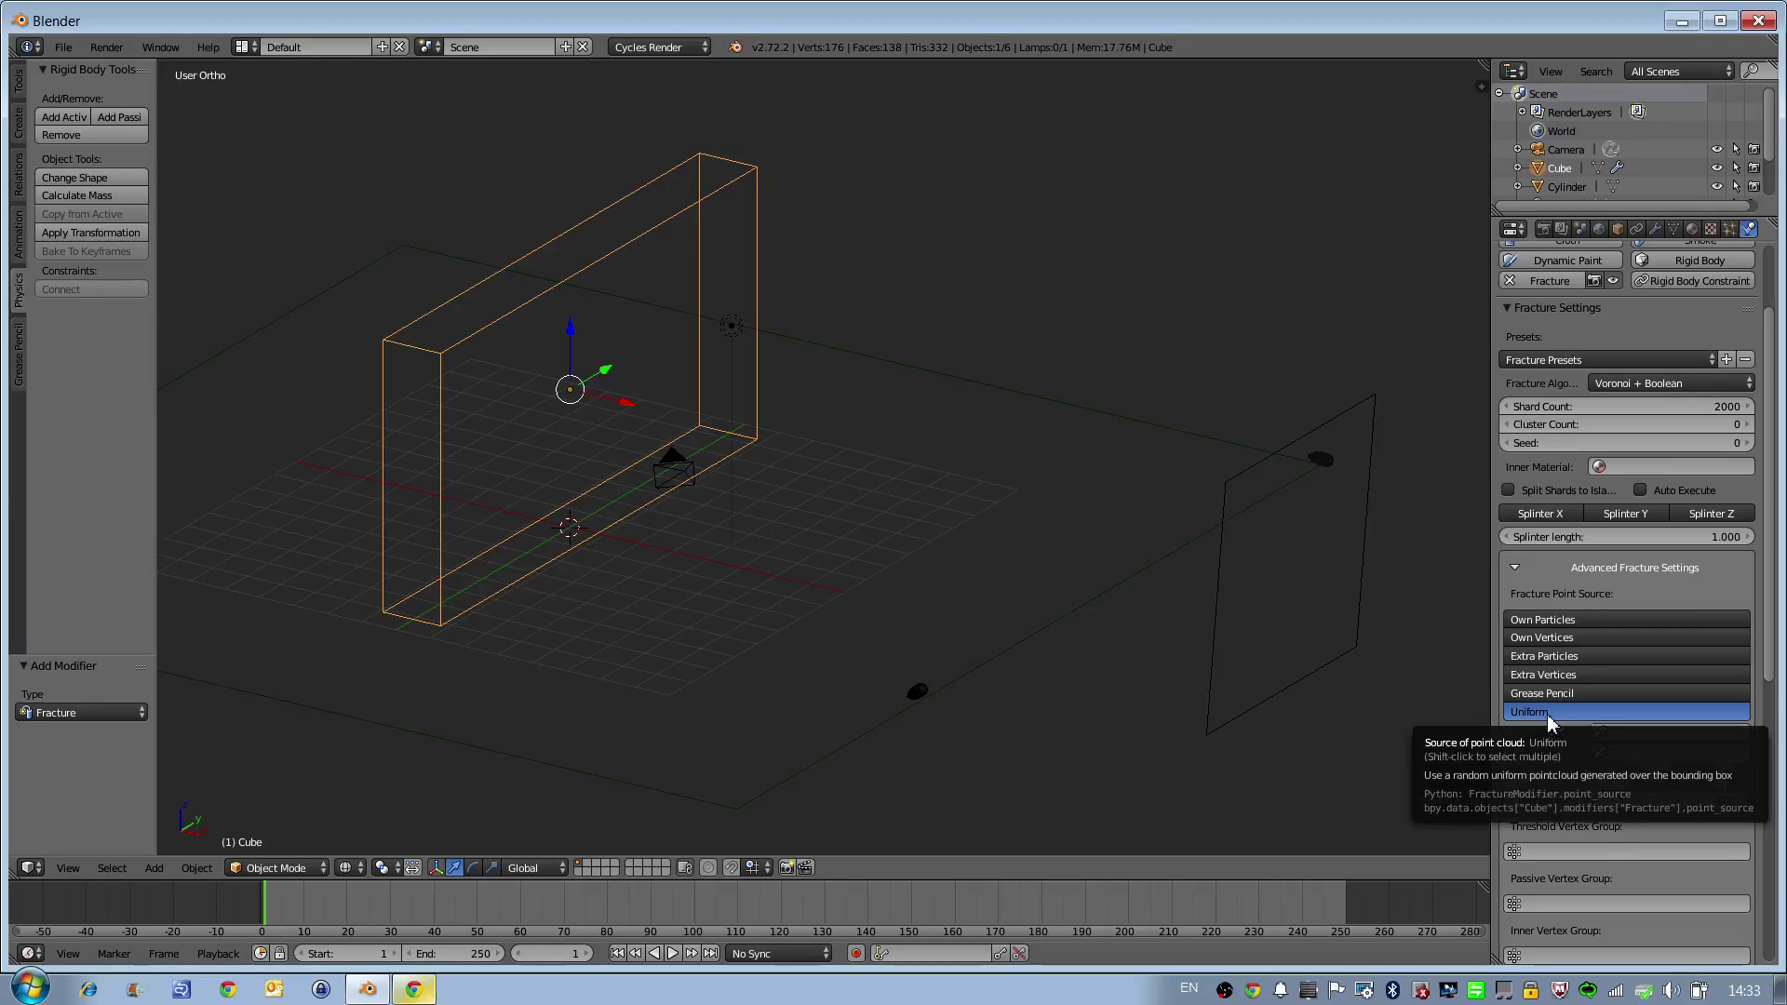
left_click(1527, 570)
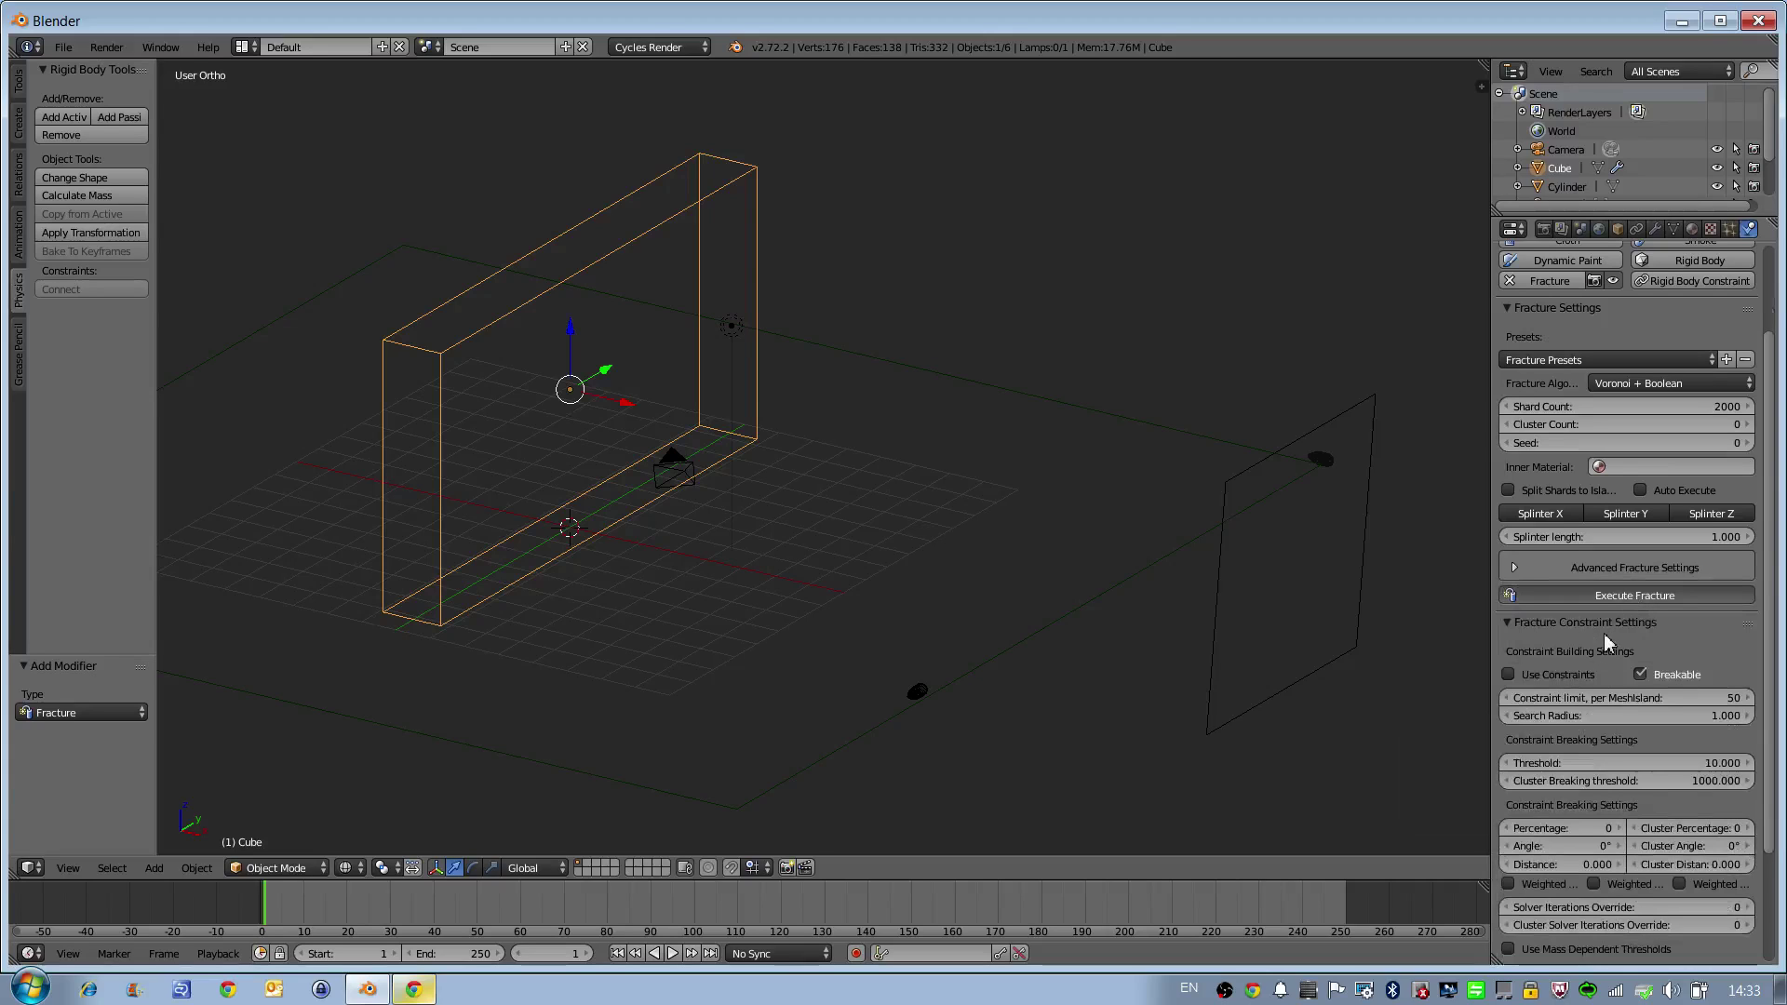
middle_click_drag(918, 534, 1165, 323)
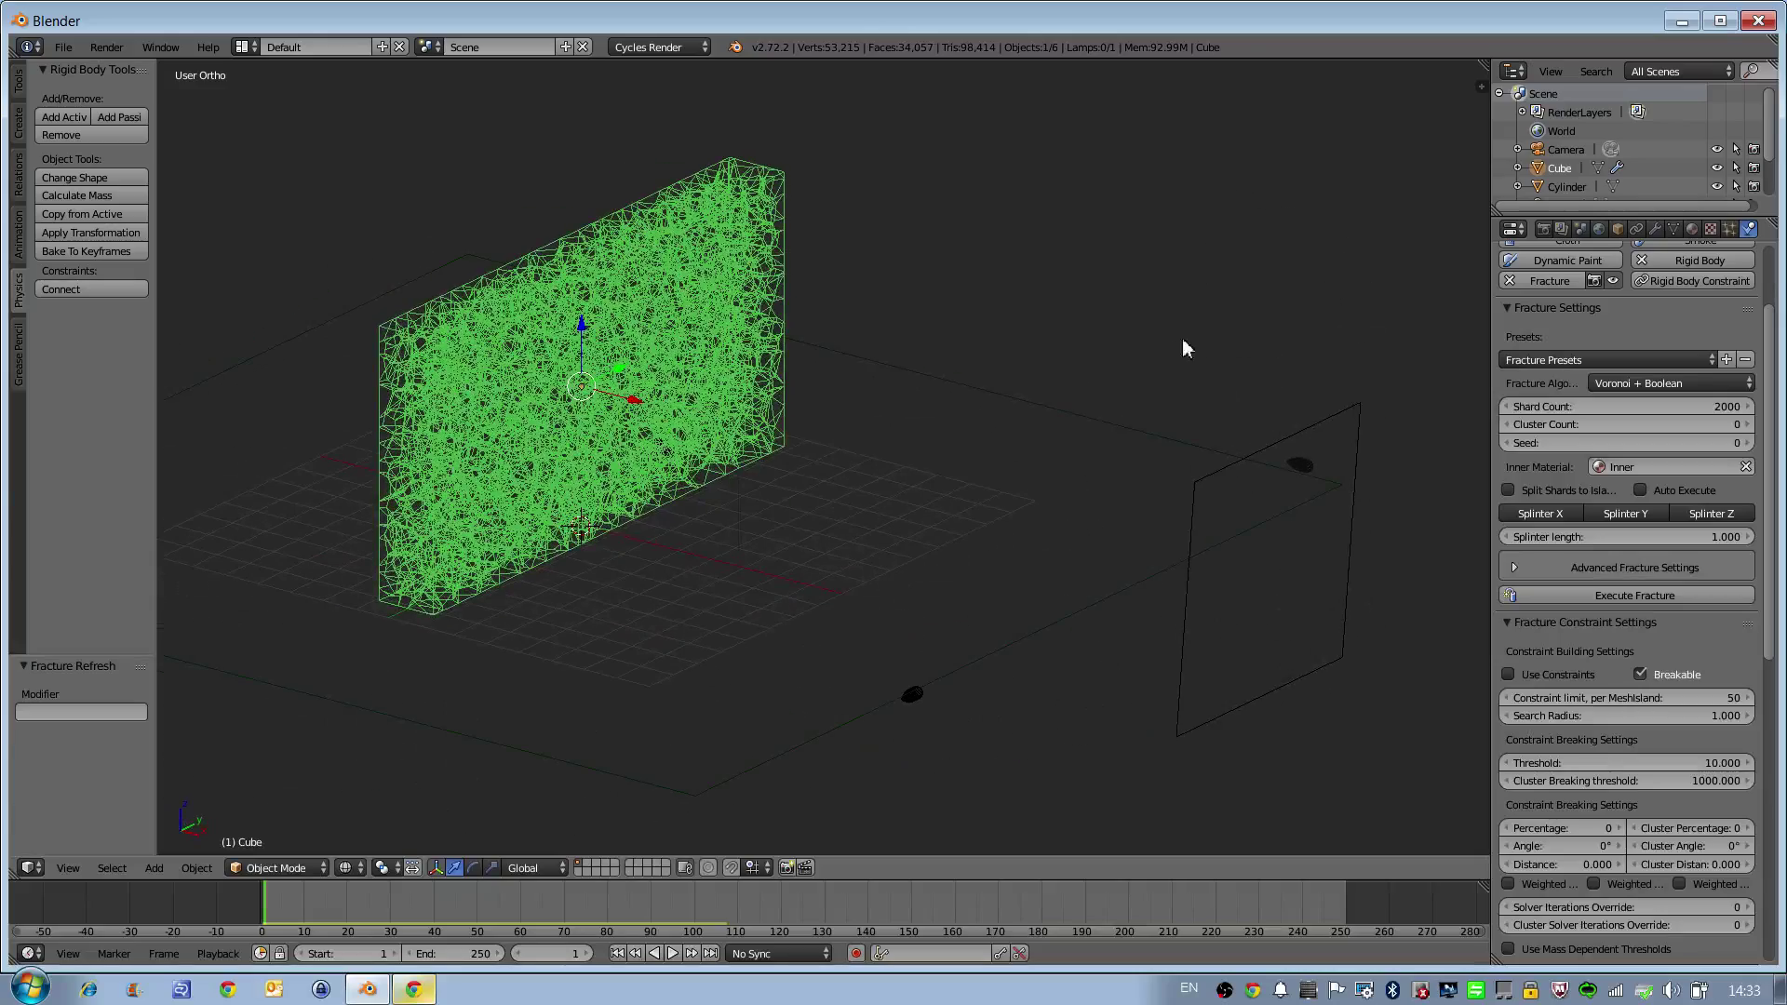
middle_click_drag(717, 407, 754, 414)
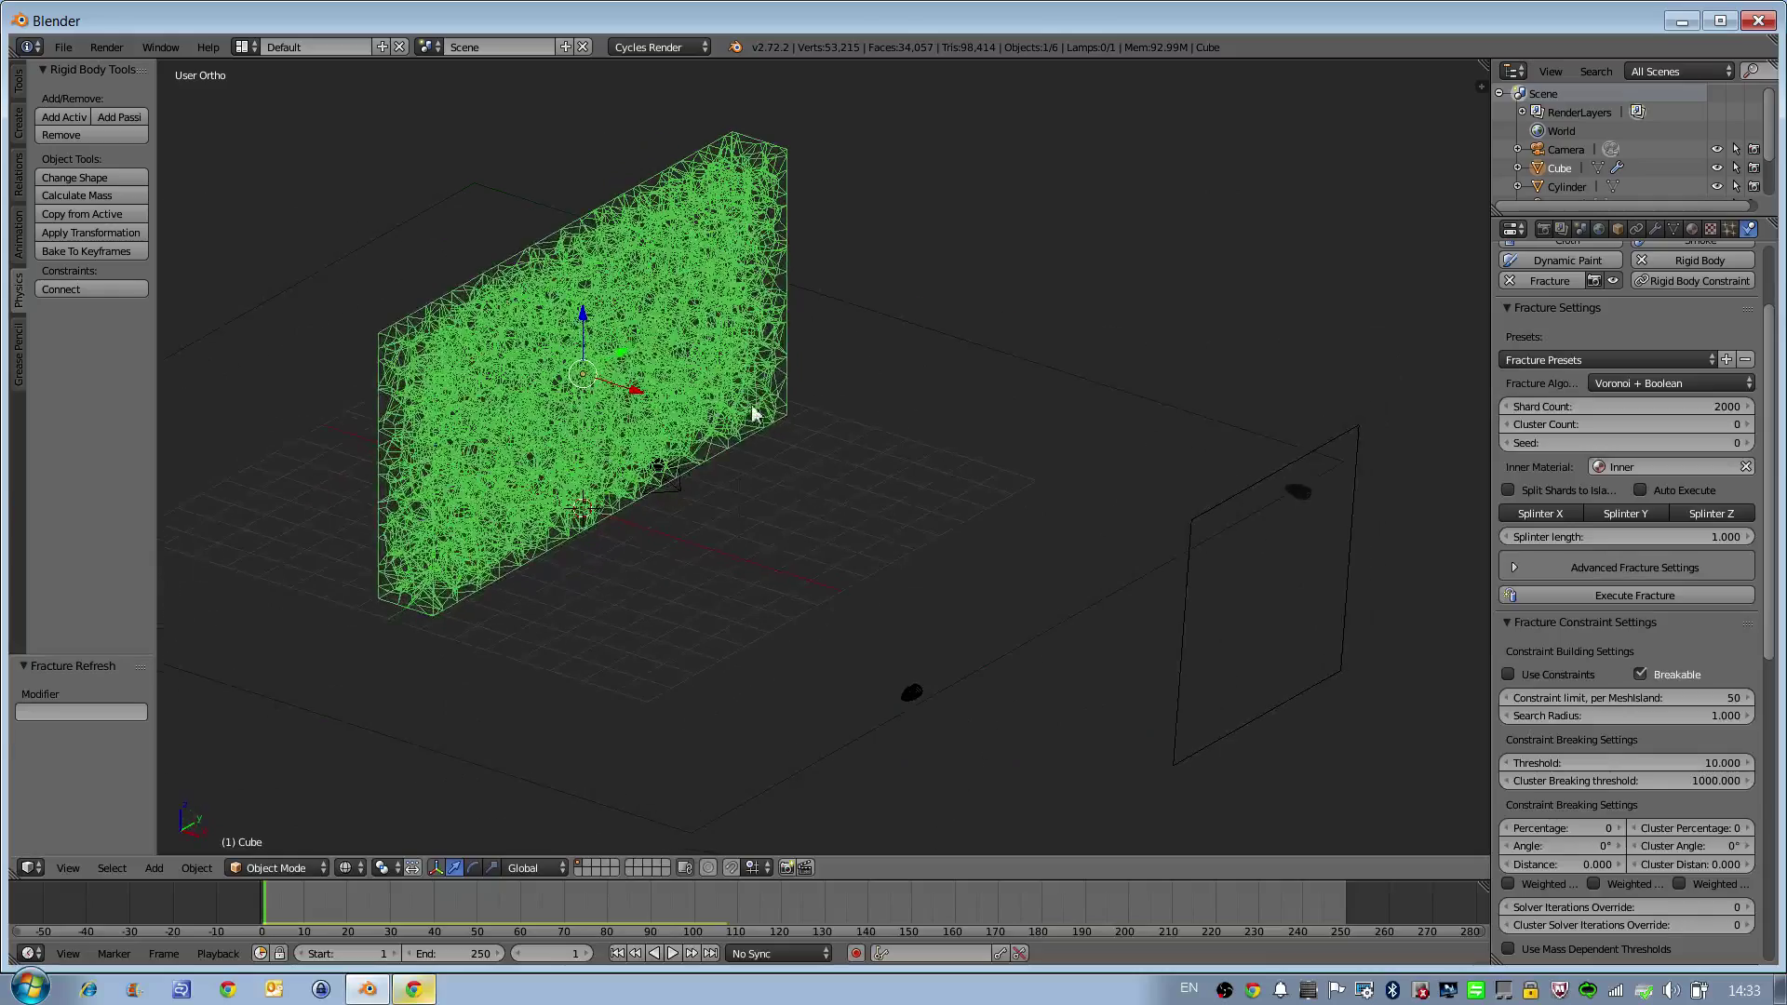
middle_click_drag(438, 395, 485, 312)
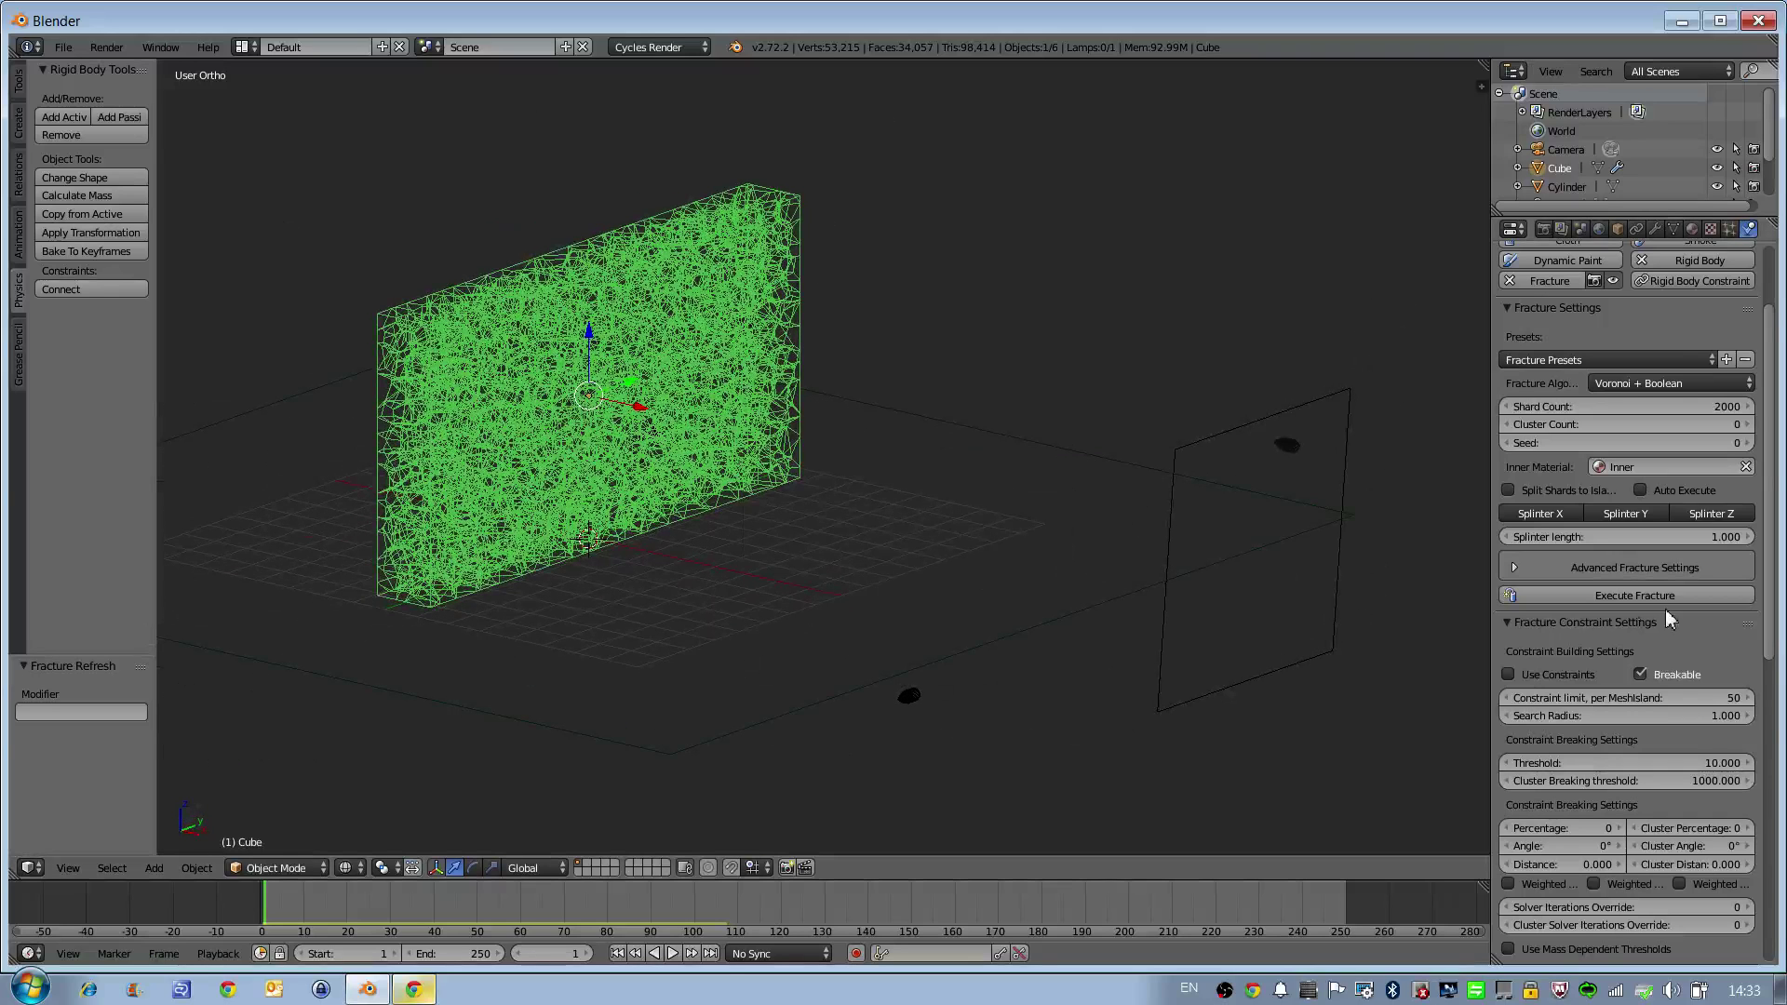
scroll(1641, 629, "down", 4)
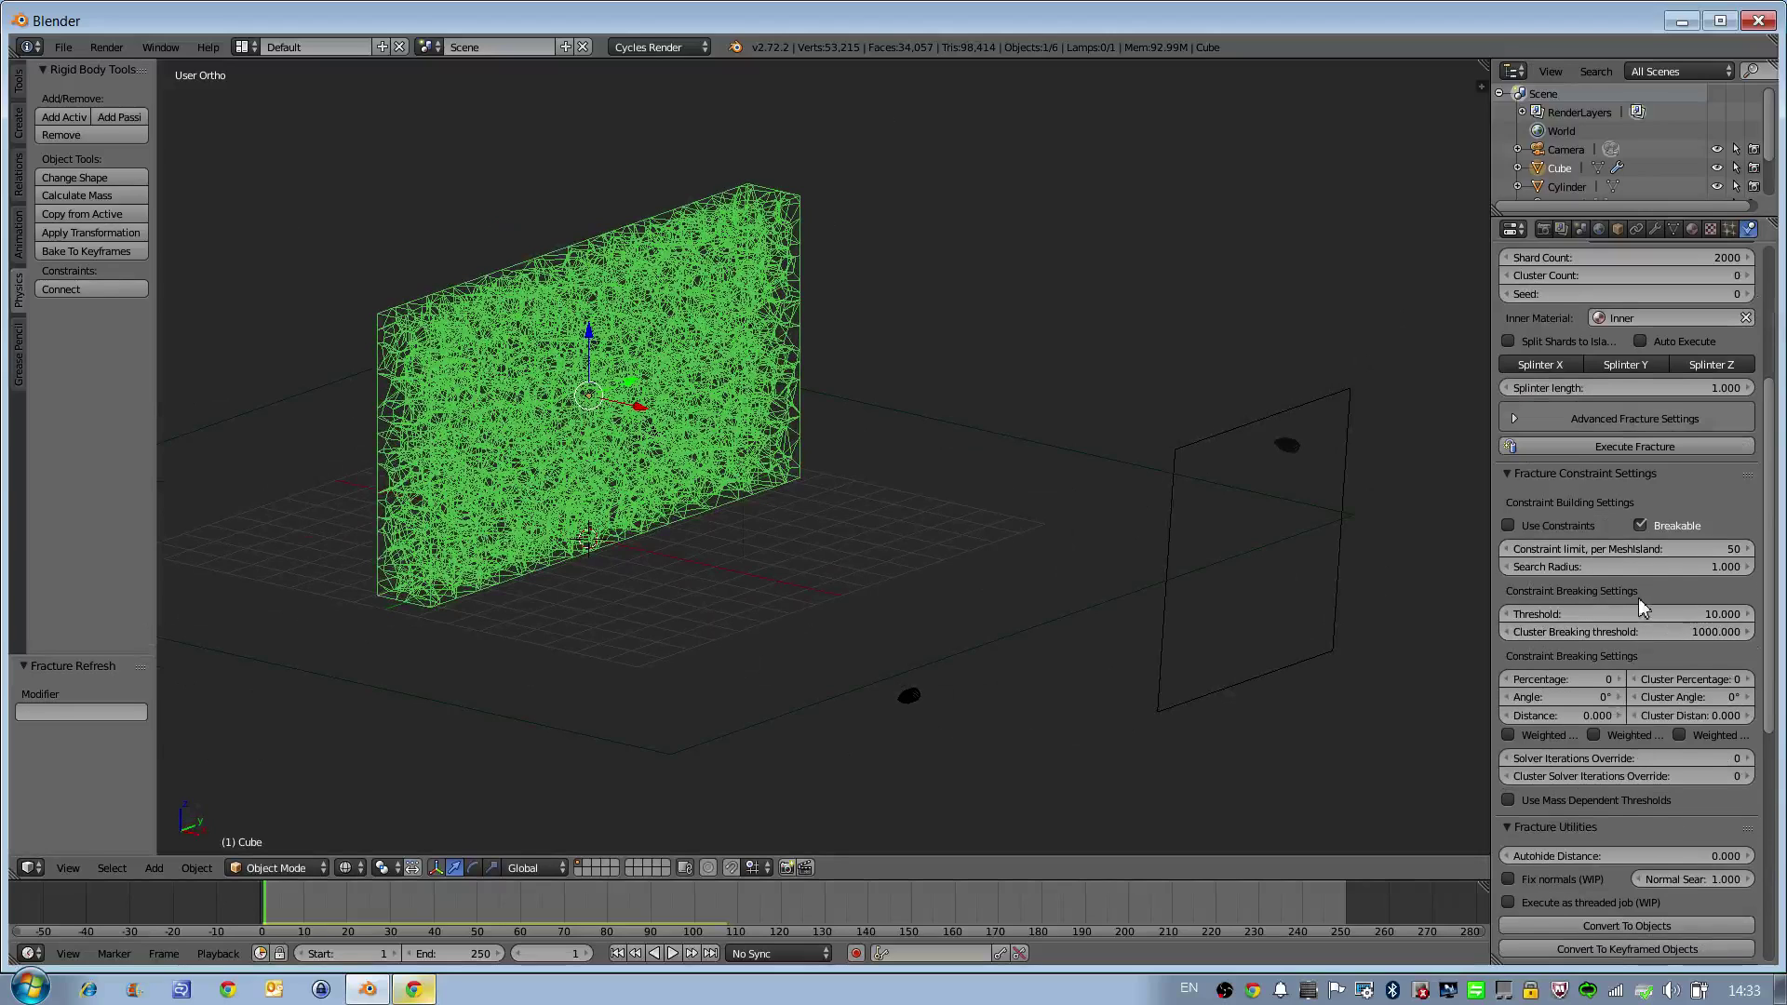
Step: Try Triggered and Animated on the wall, turn them off again, then play and rewind the simulation
scroll(1639, 597, "down", 6)
scroll(1631, 596, "down", 6)
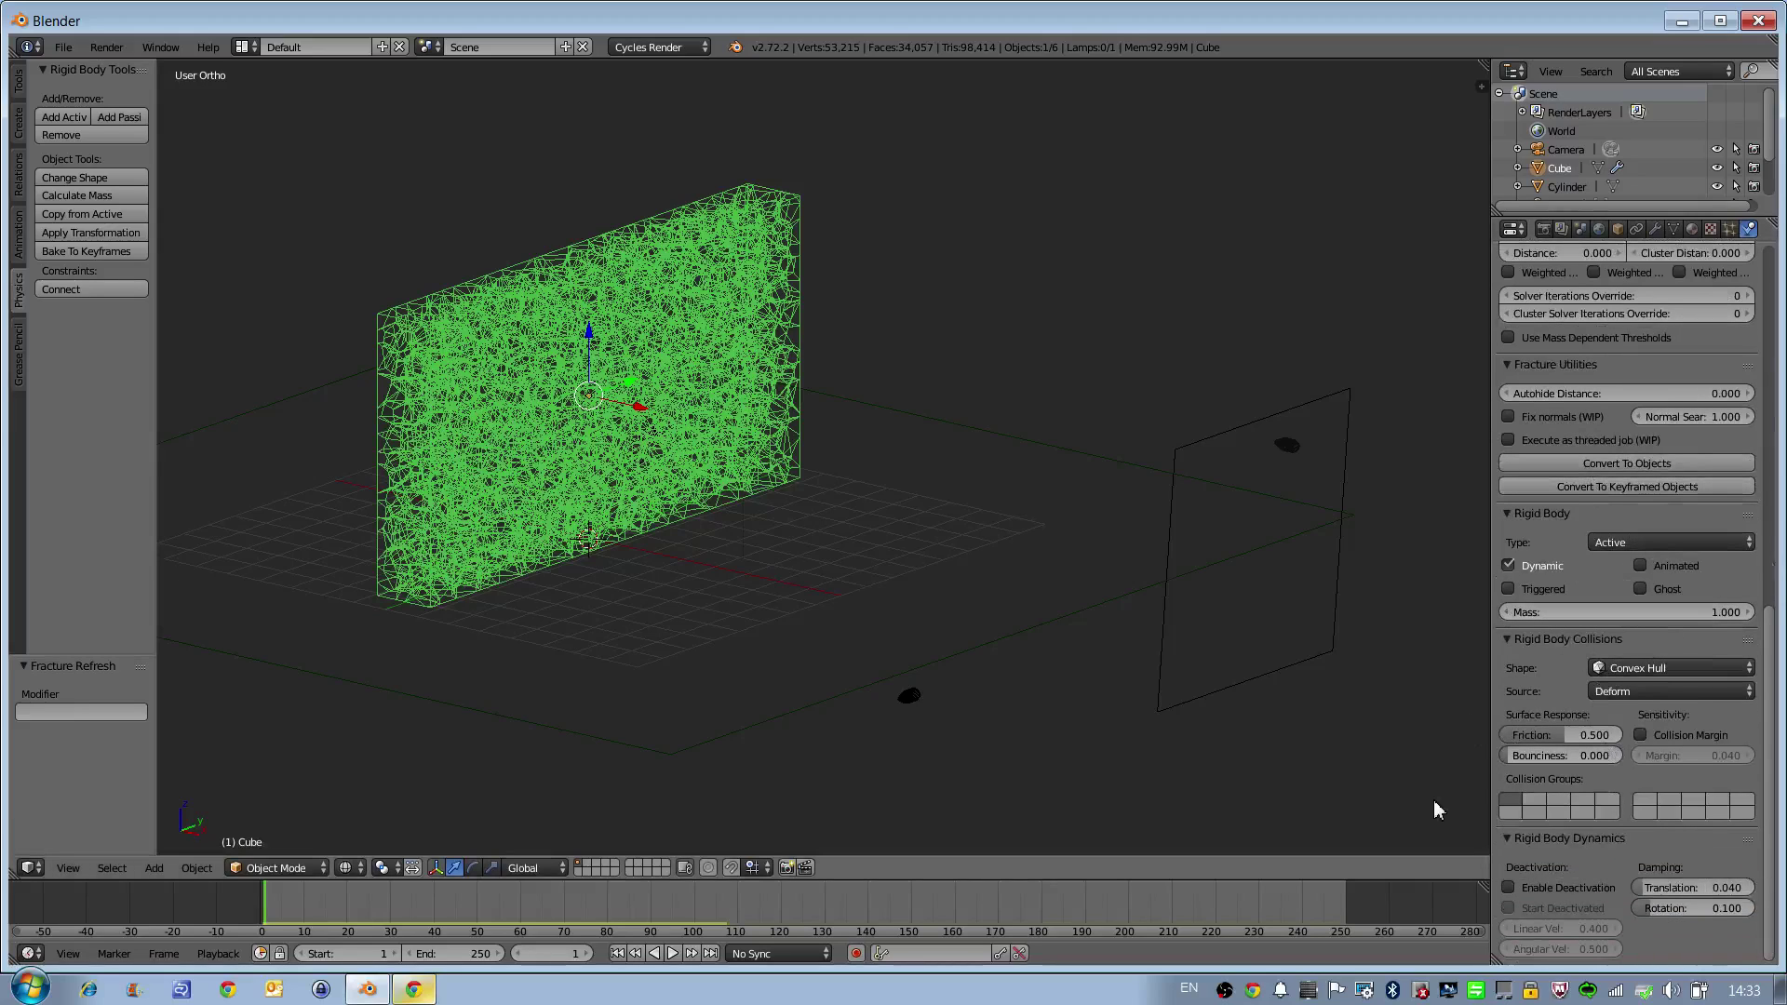
left_click(1508, 589)
left_click(1643, 566)
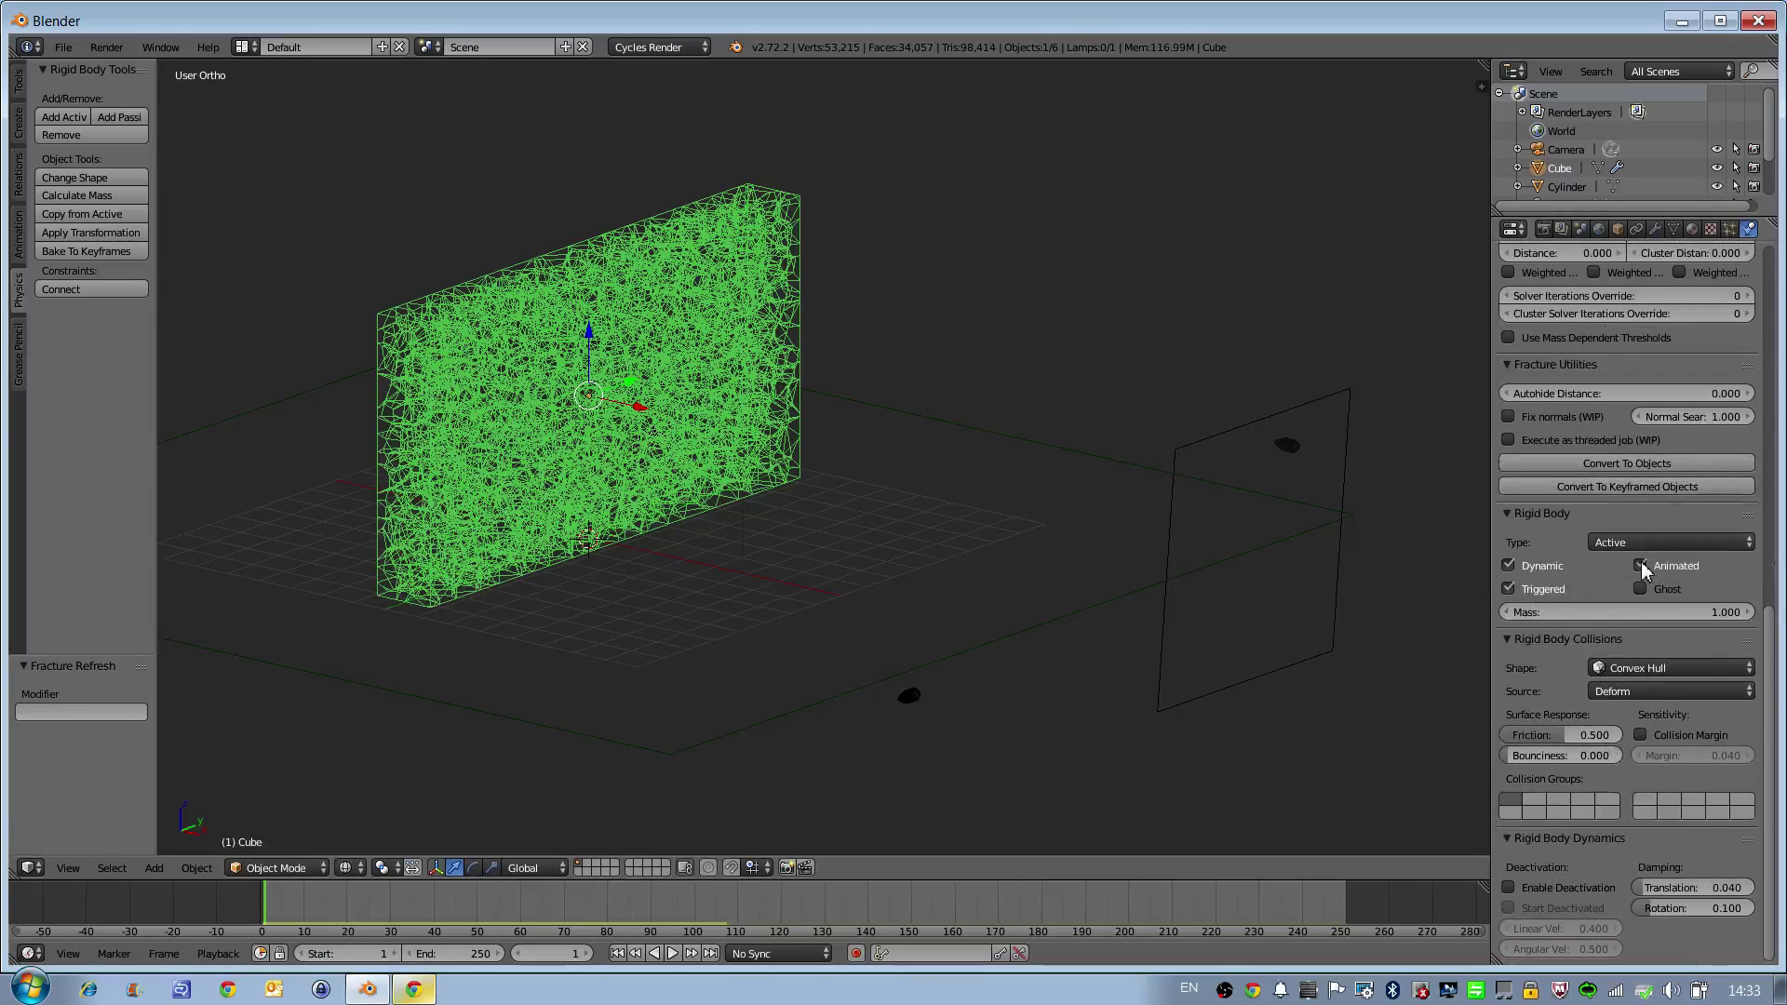
middle_click_drag(1074, 588, 1113, 618)
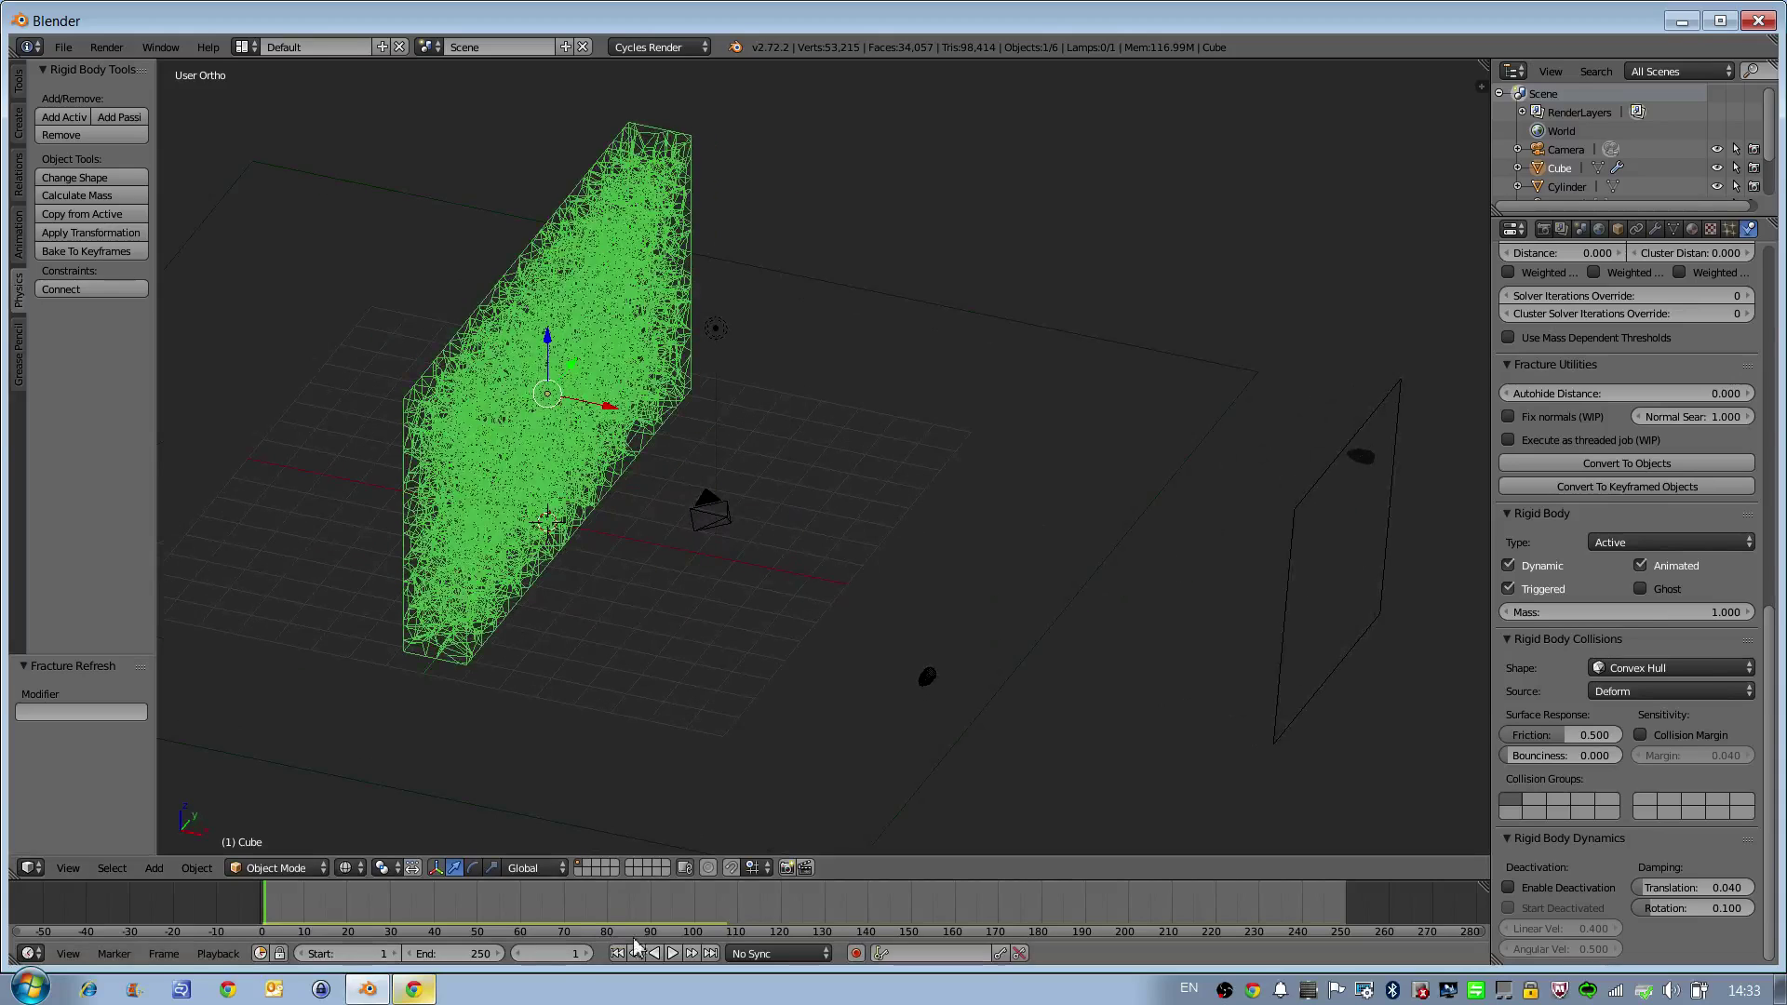
middle_click_drag(946, 623, 1338, 612)
left_click(1508, 589)
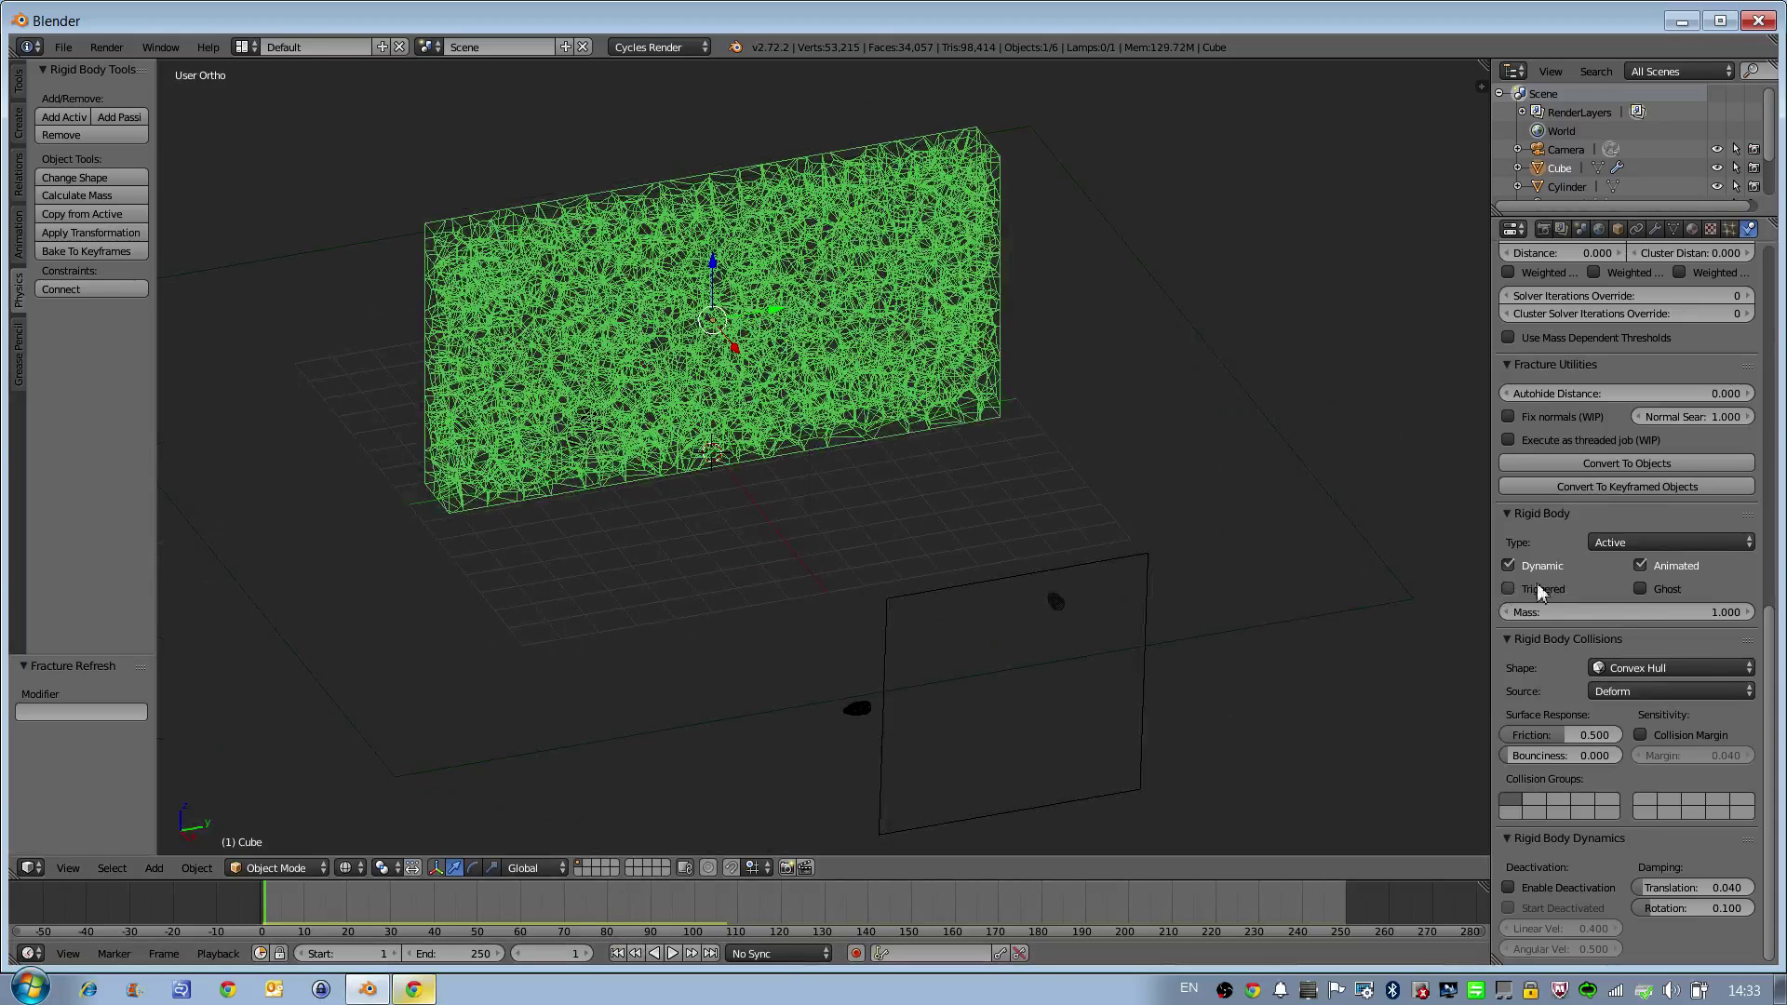
left_click(1641, 566)
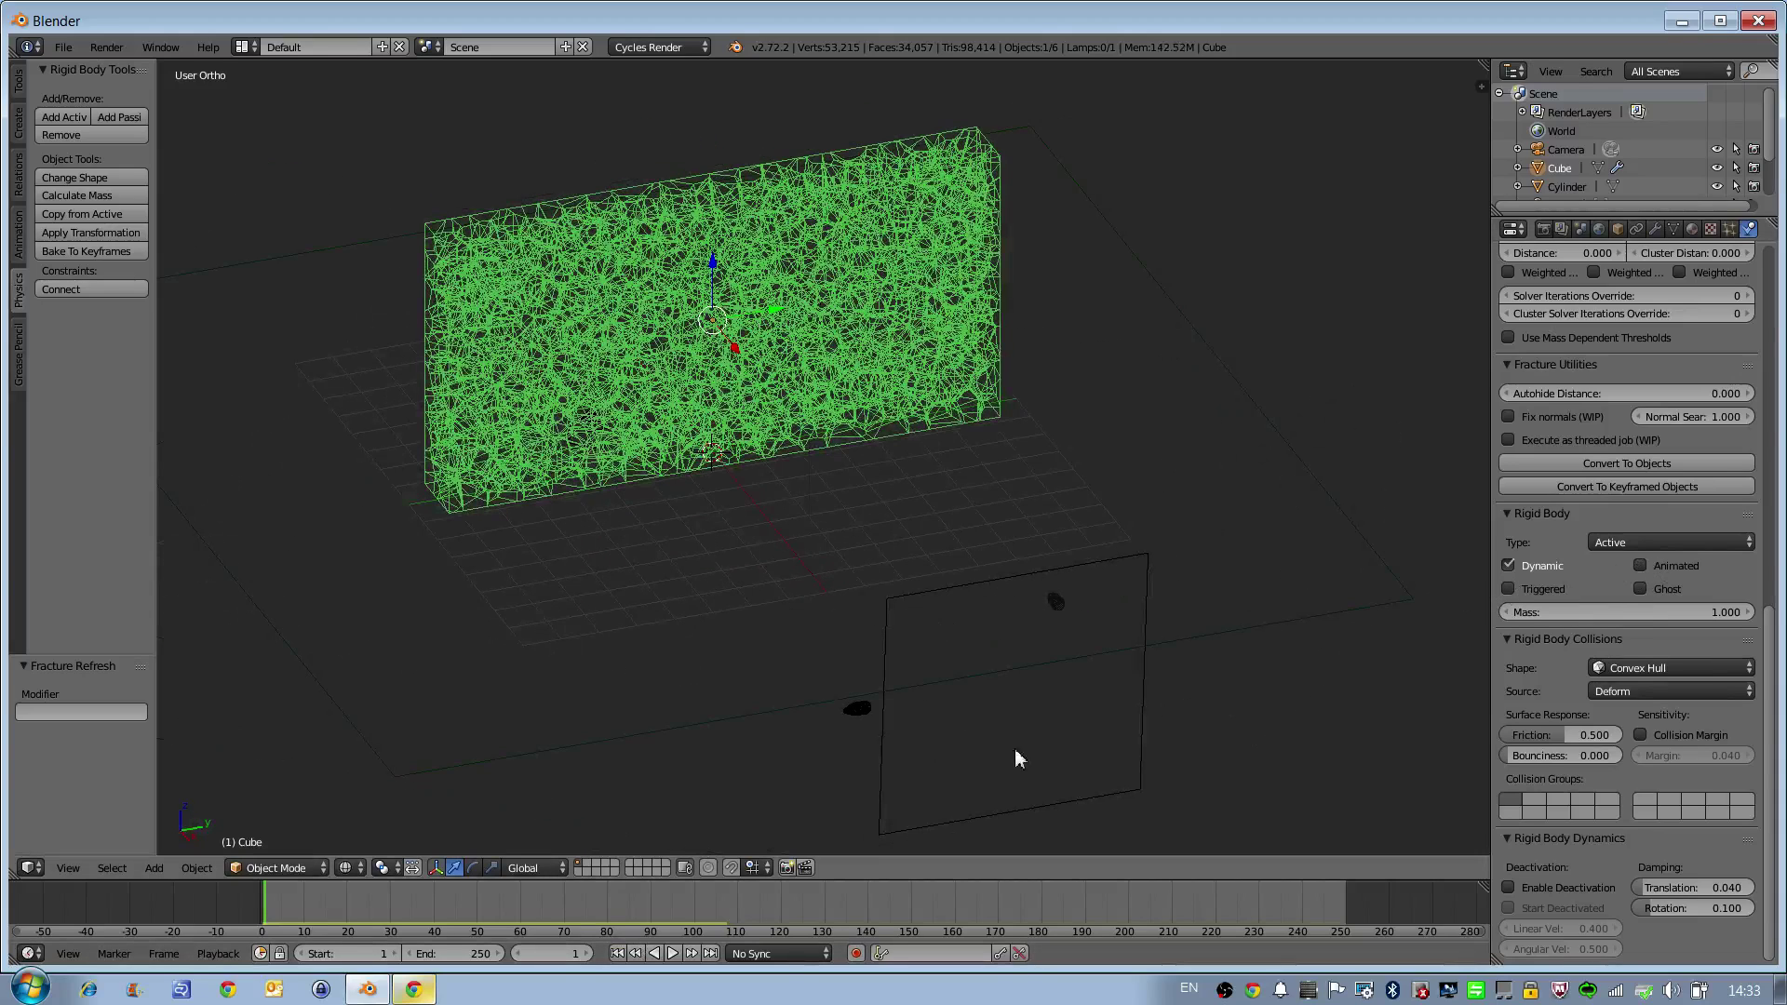
left_click(672, 953)
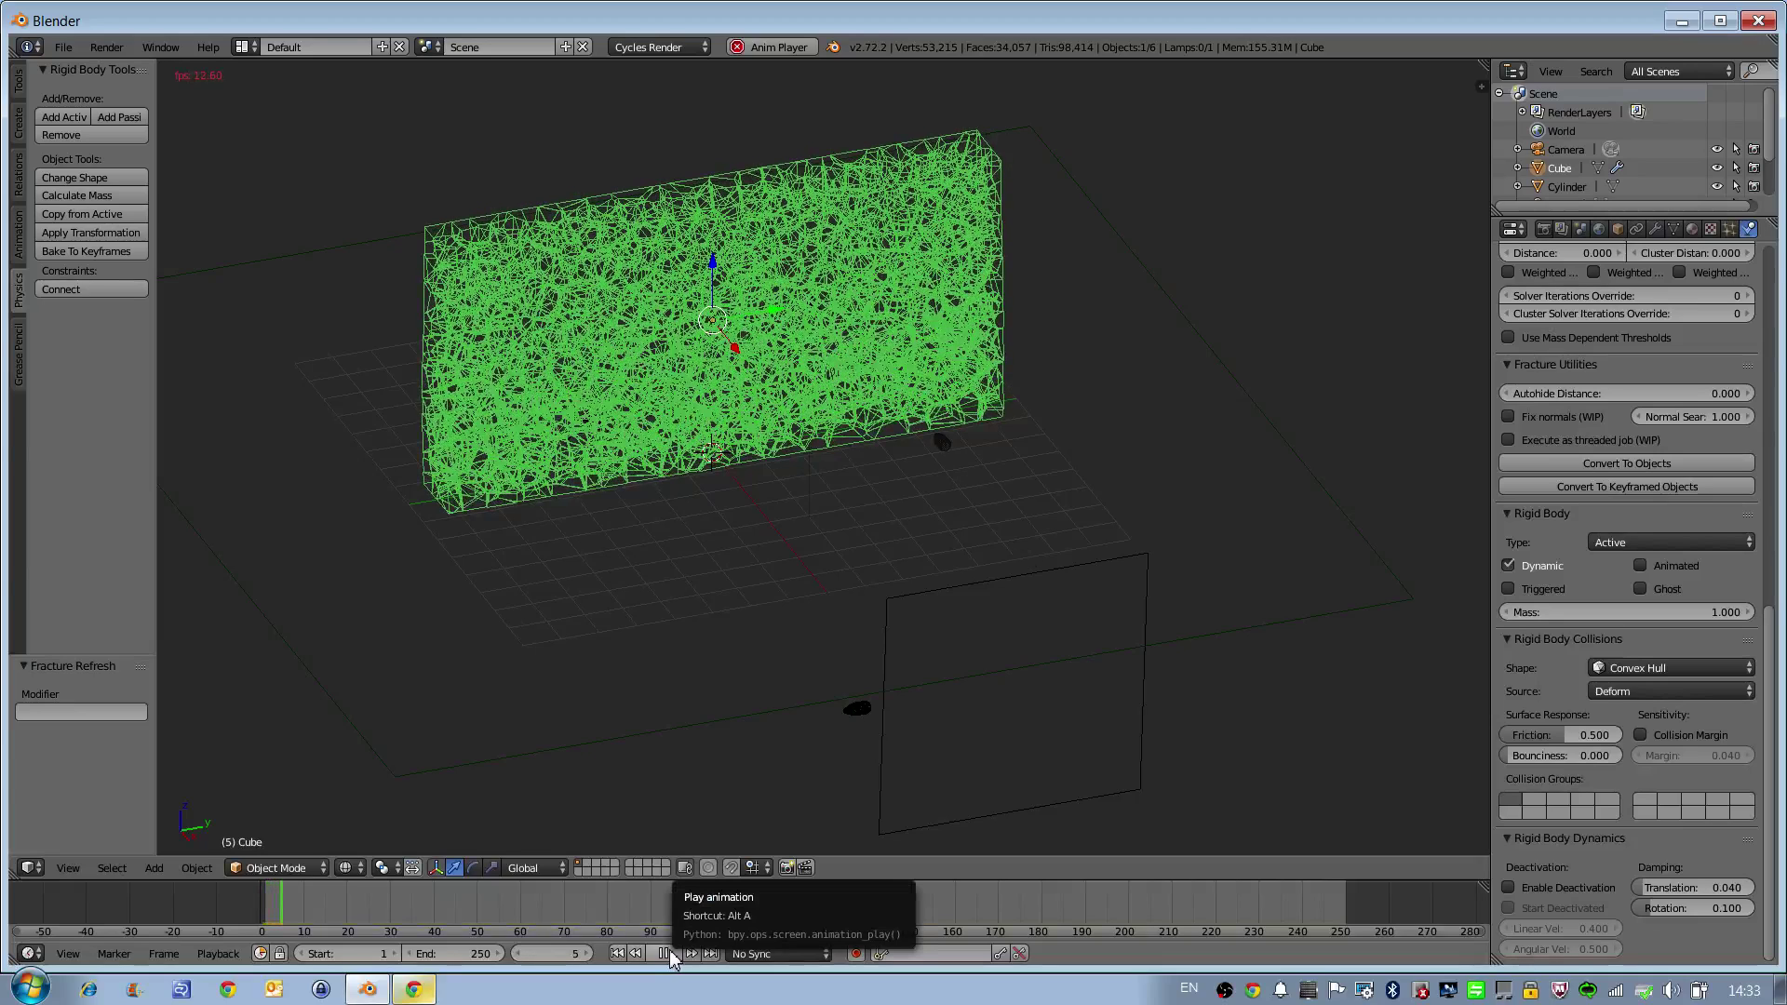
left_click(664, 954)
left_click(614, 954)
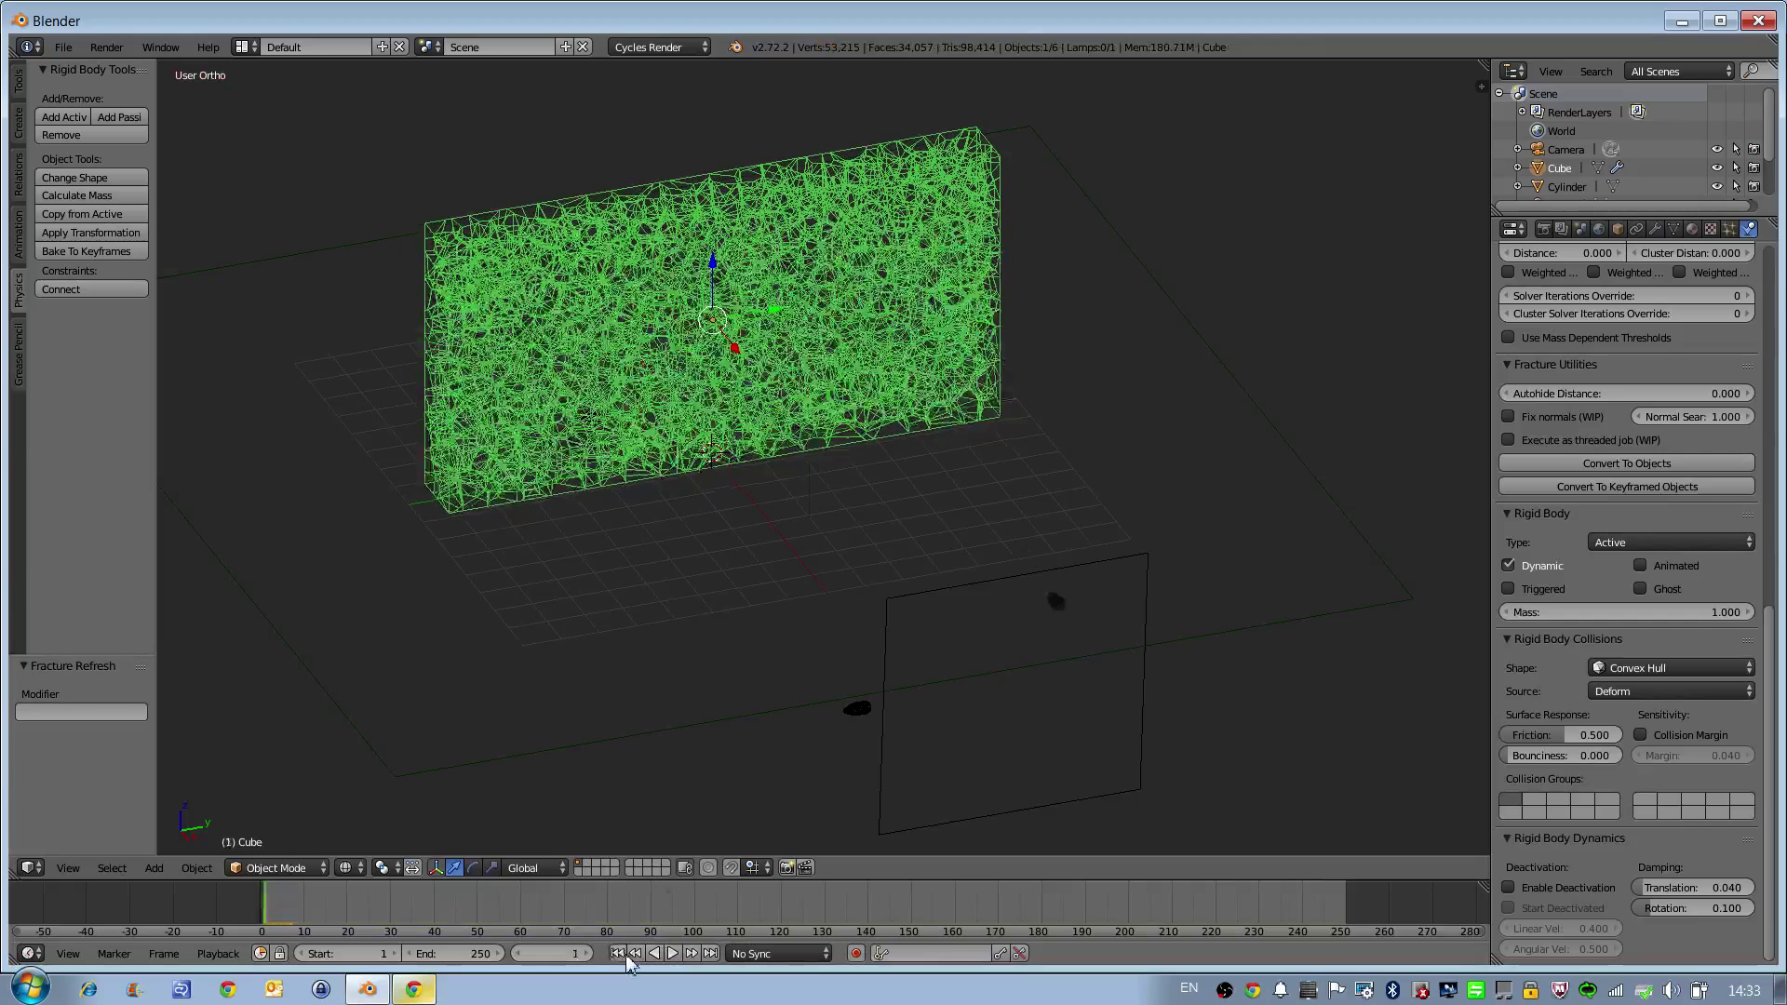
Step: Turn Triggered and Animated back on for the wall's rigid body
scroll(1563, 496, "up", 3)
scroll(1563, 495, "up", 8)
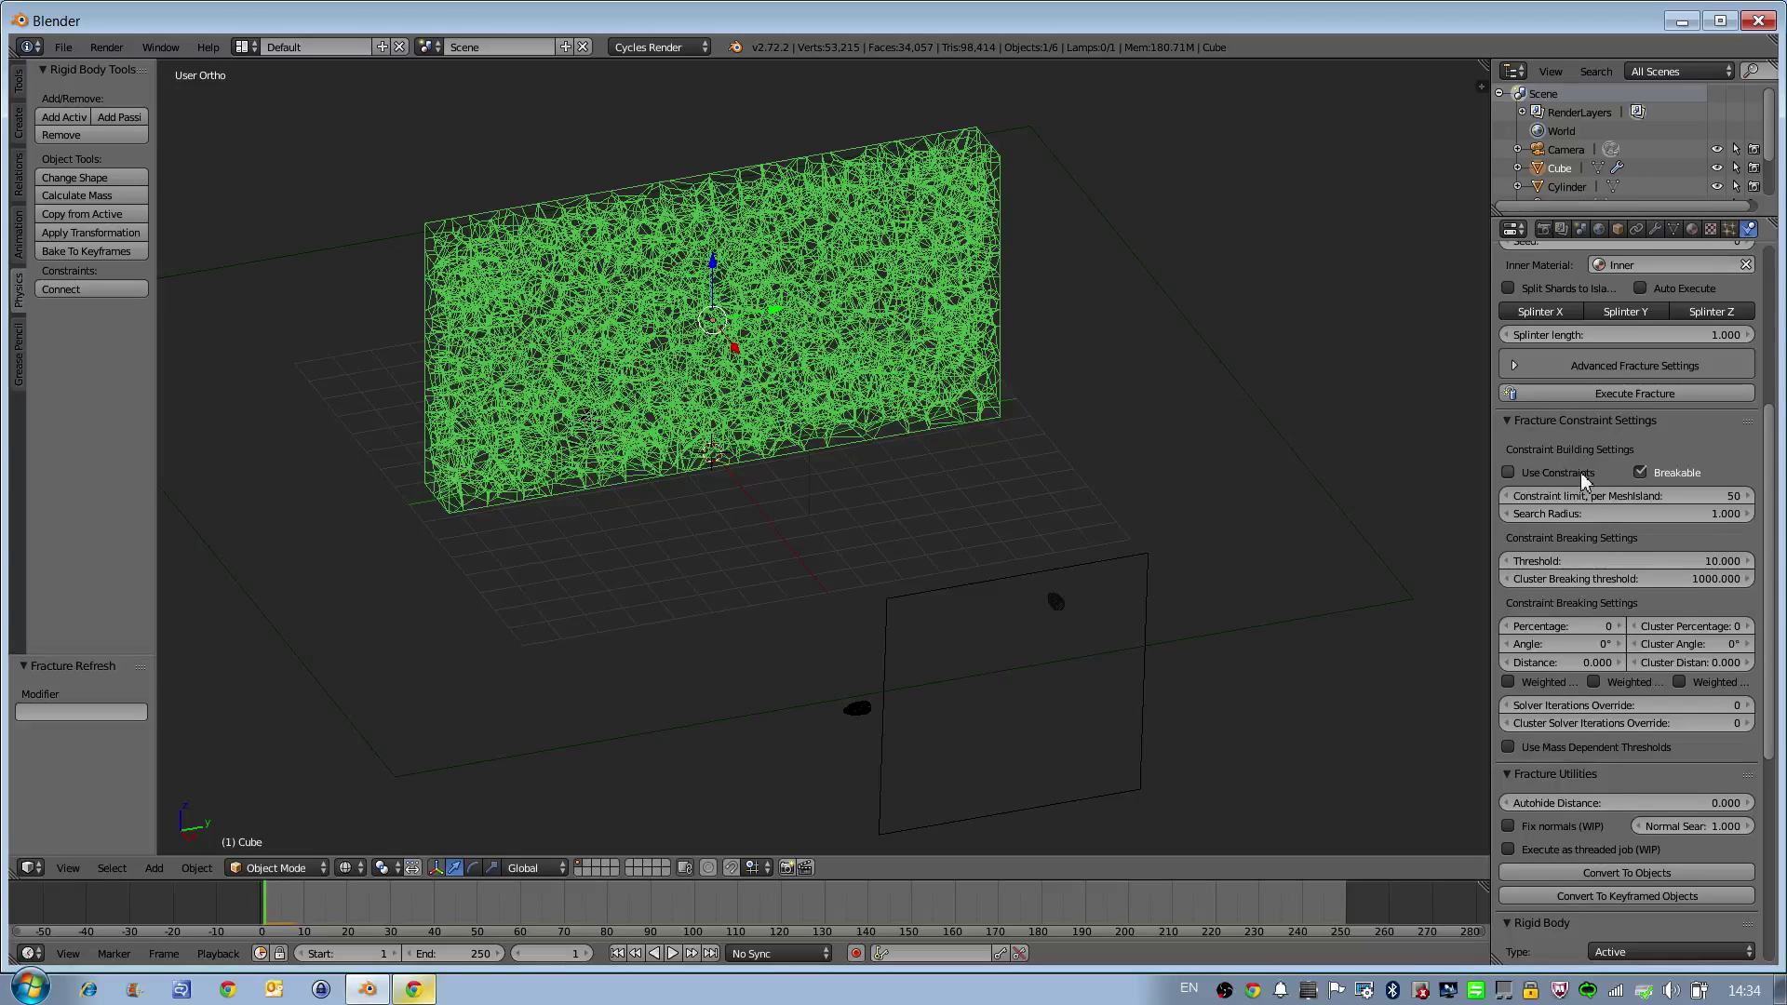
scroll(1578, 484, "down", 6)
scroll(1576, 518, "down", 4)
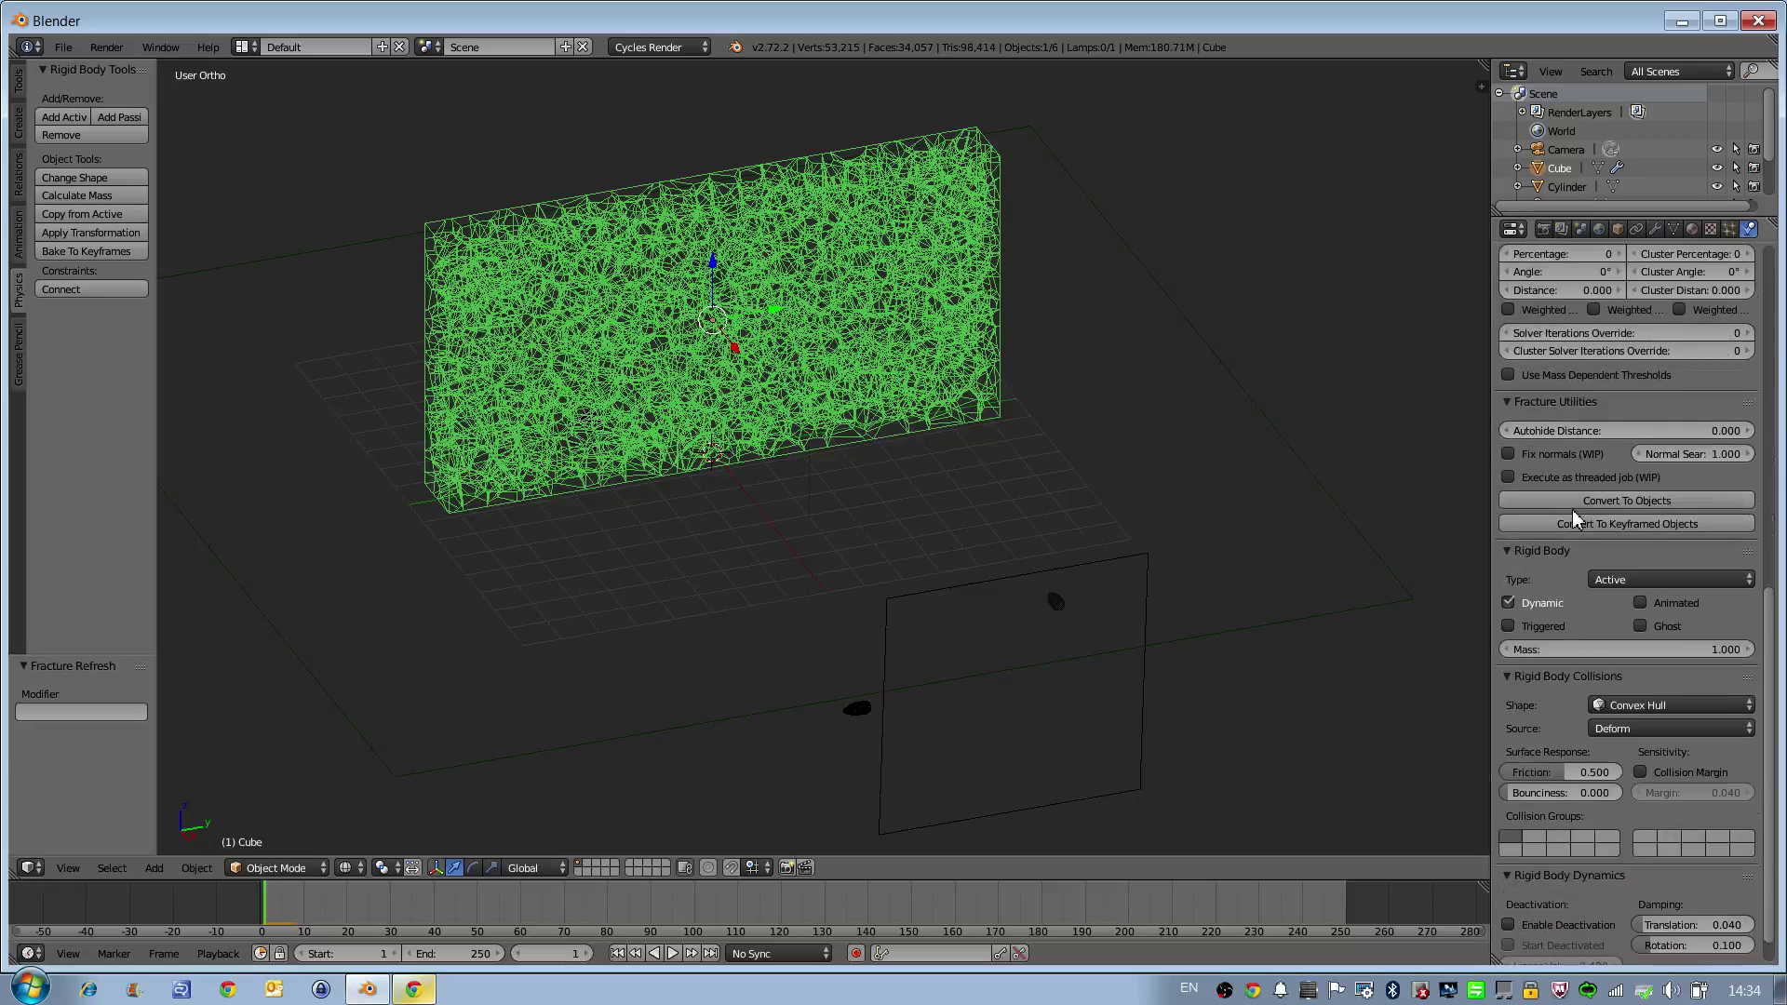
left_click(1509, 627)
left_click(1640, 603)
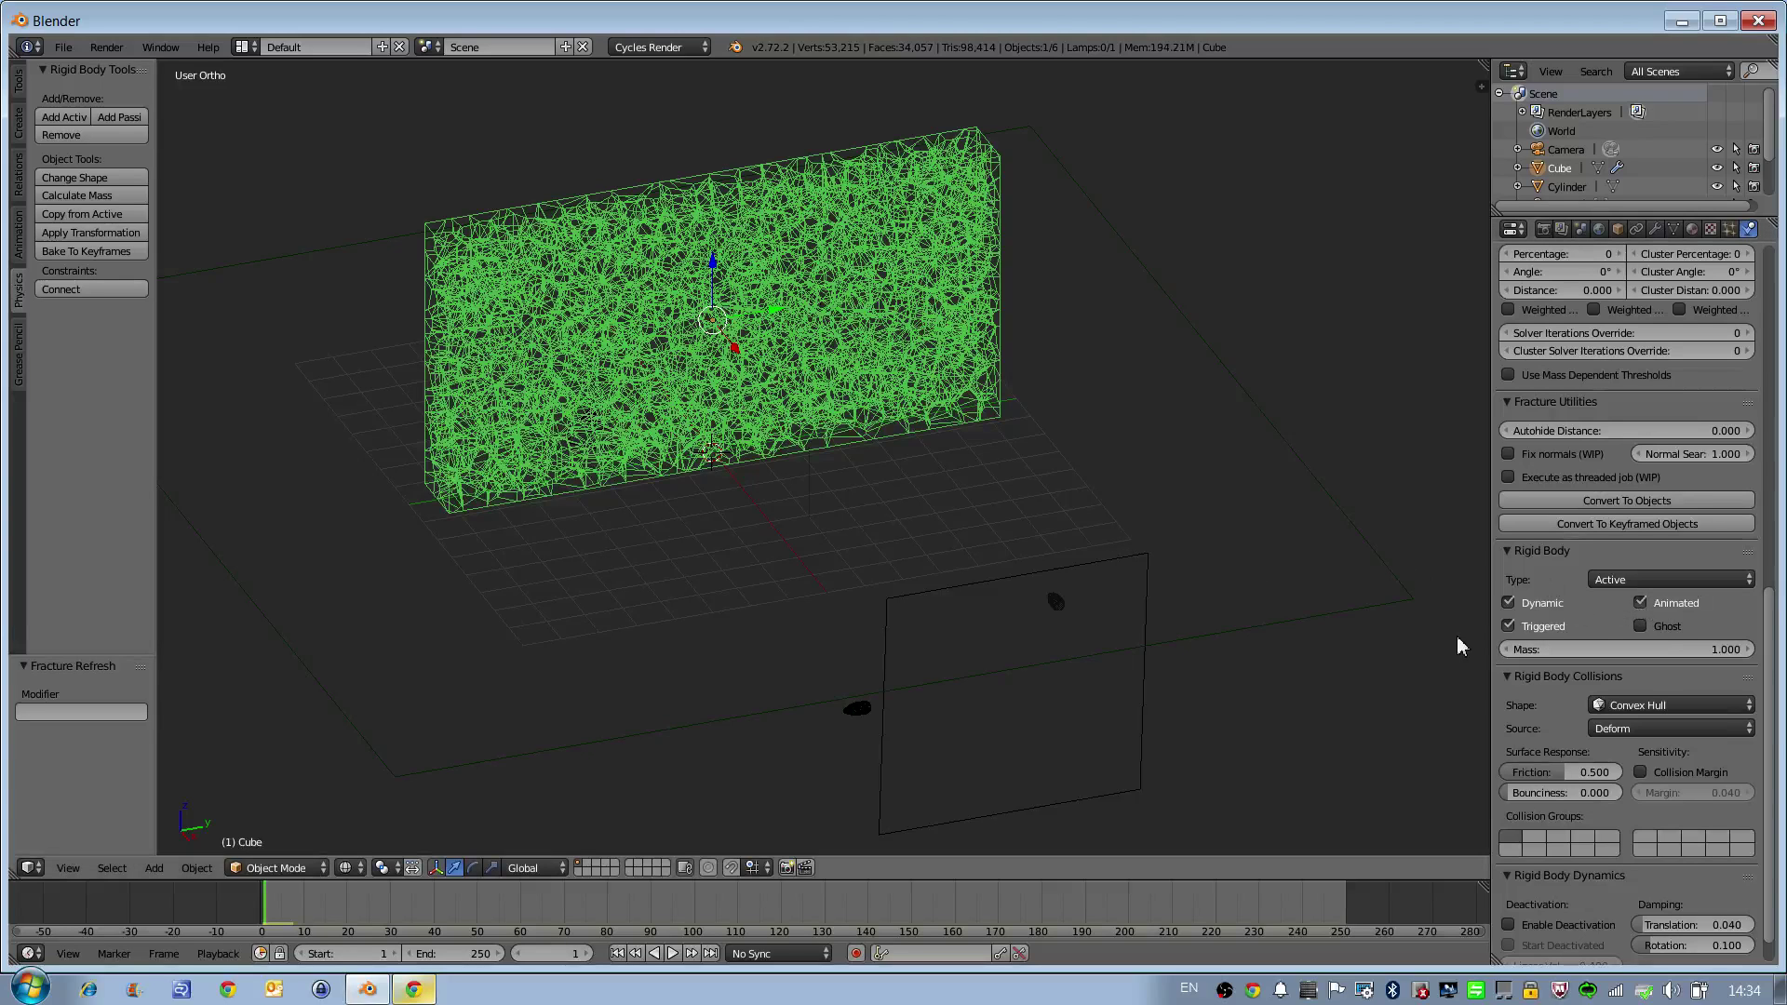
middle_click_drag(1349, 596, 977, 735)
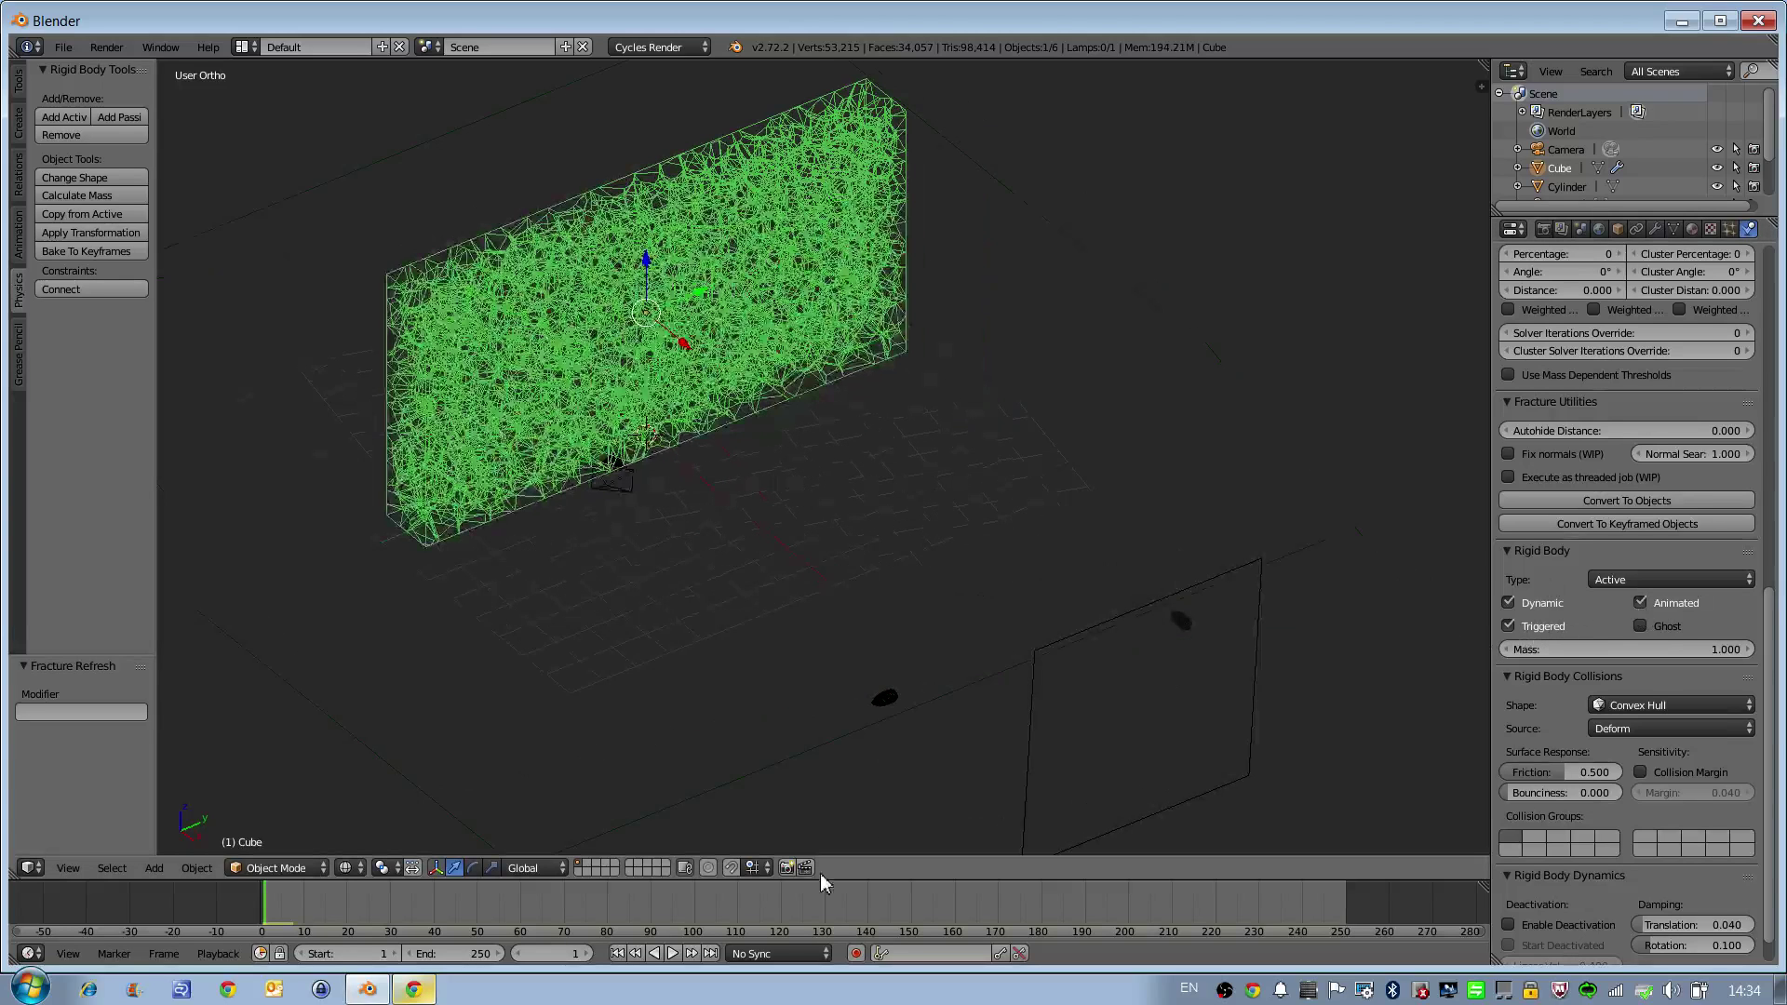
Step: Set the wall's Mass to 100 and test it in playback, rewinding to frame 1
left_click(1617, 650)
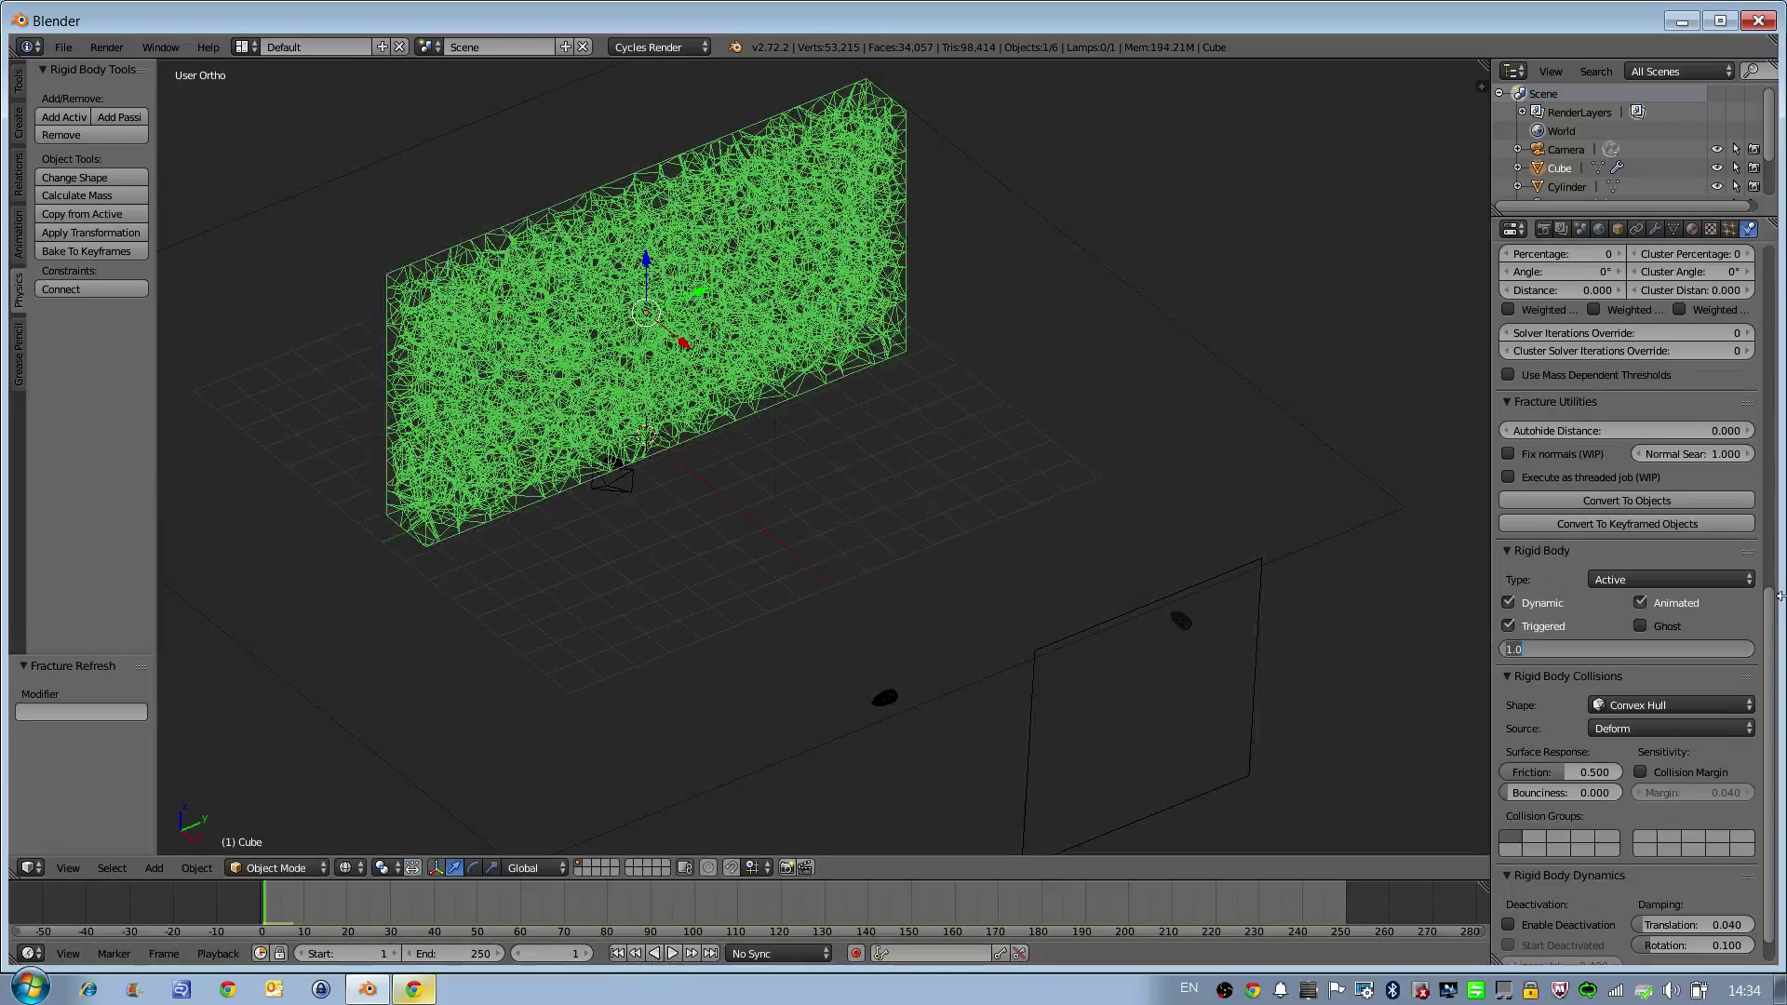
type("10")
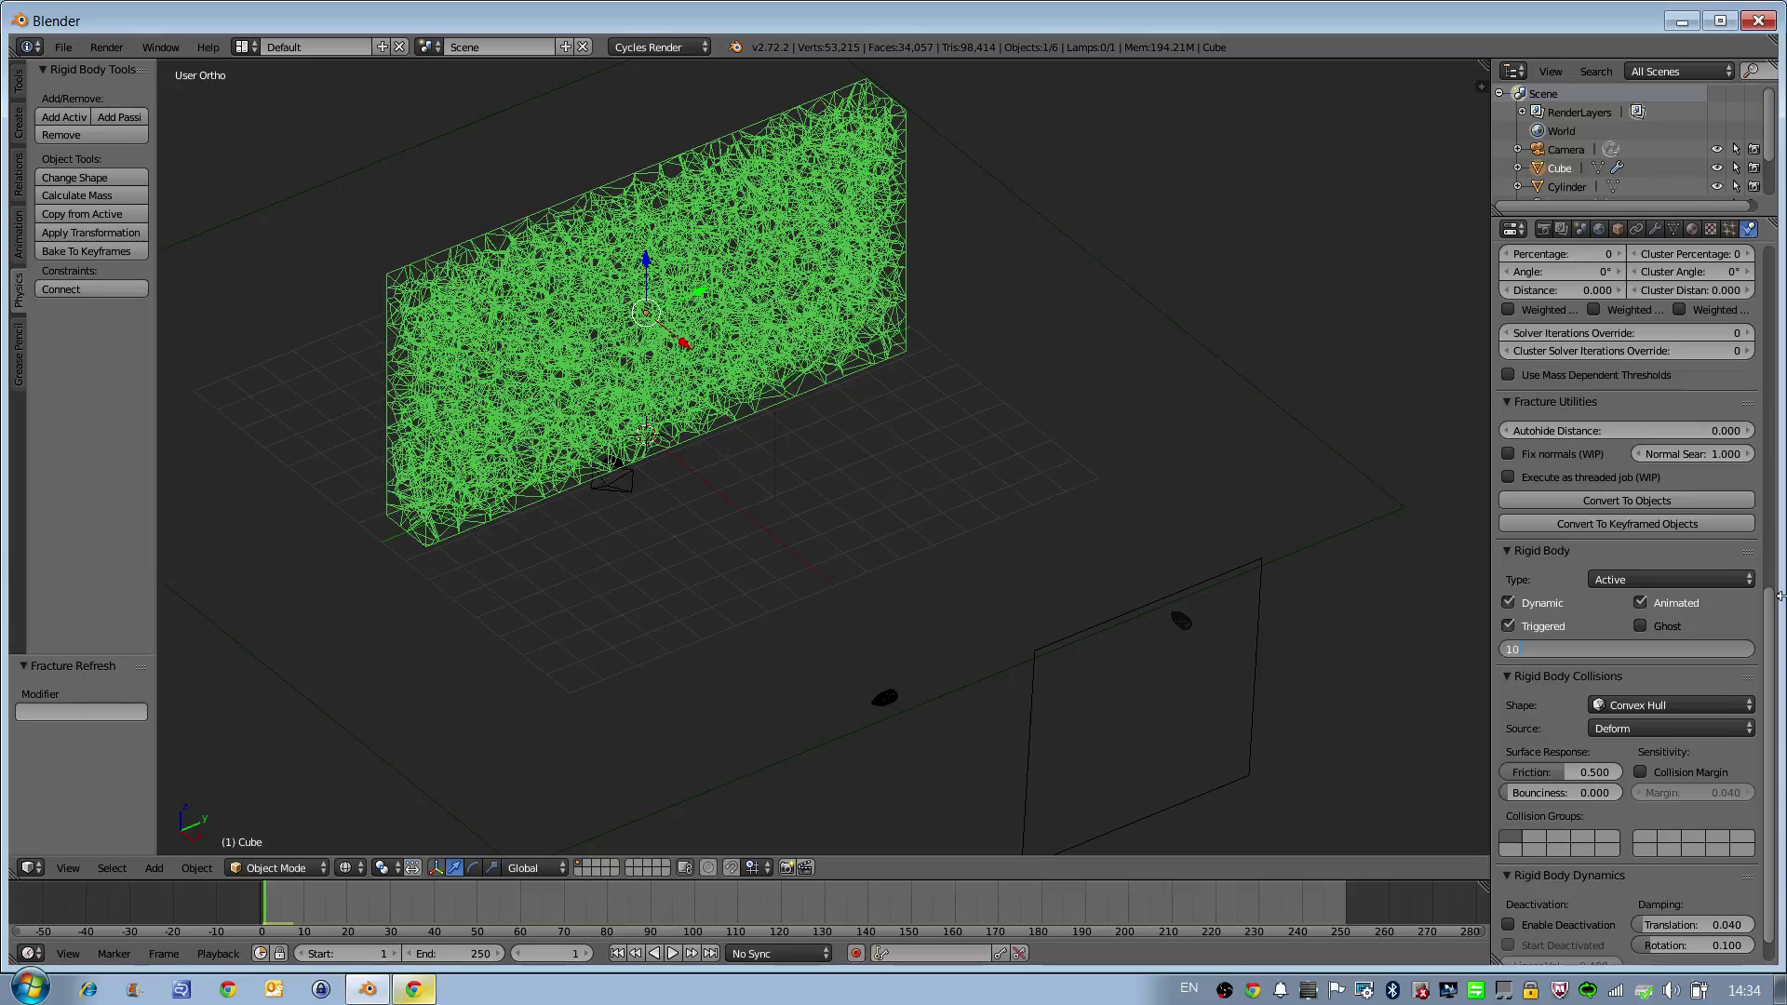
type("0")
key("Return")
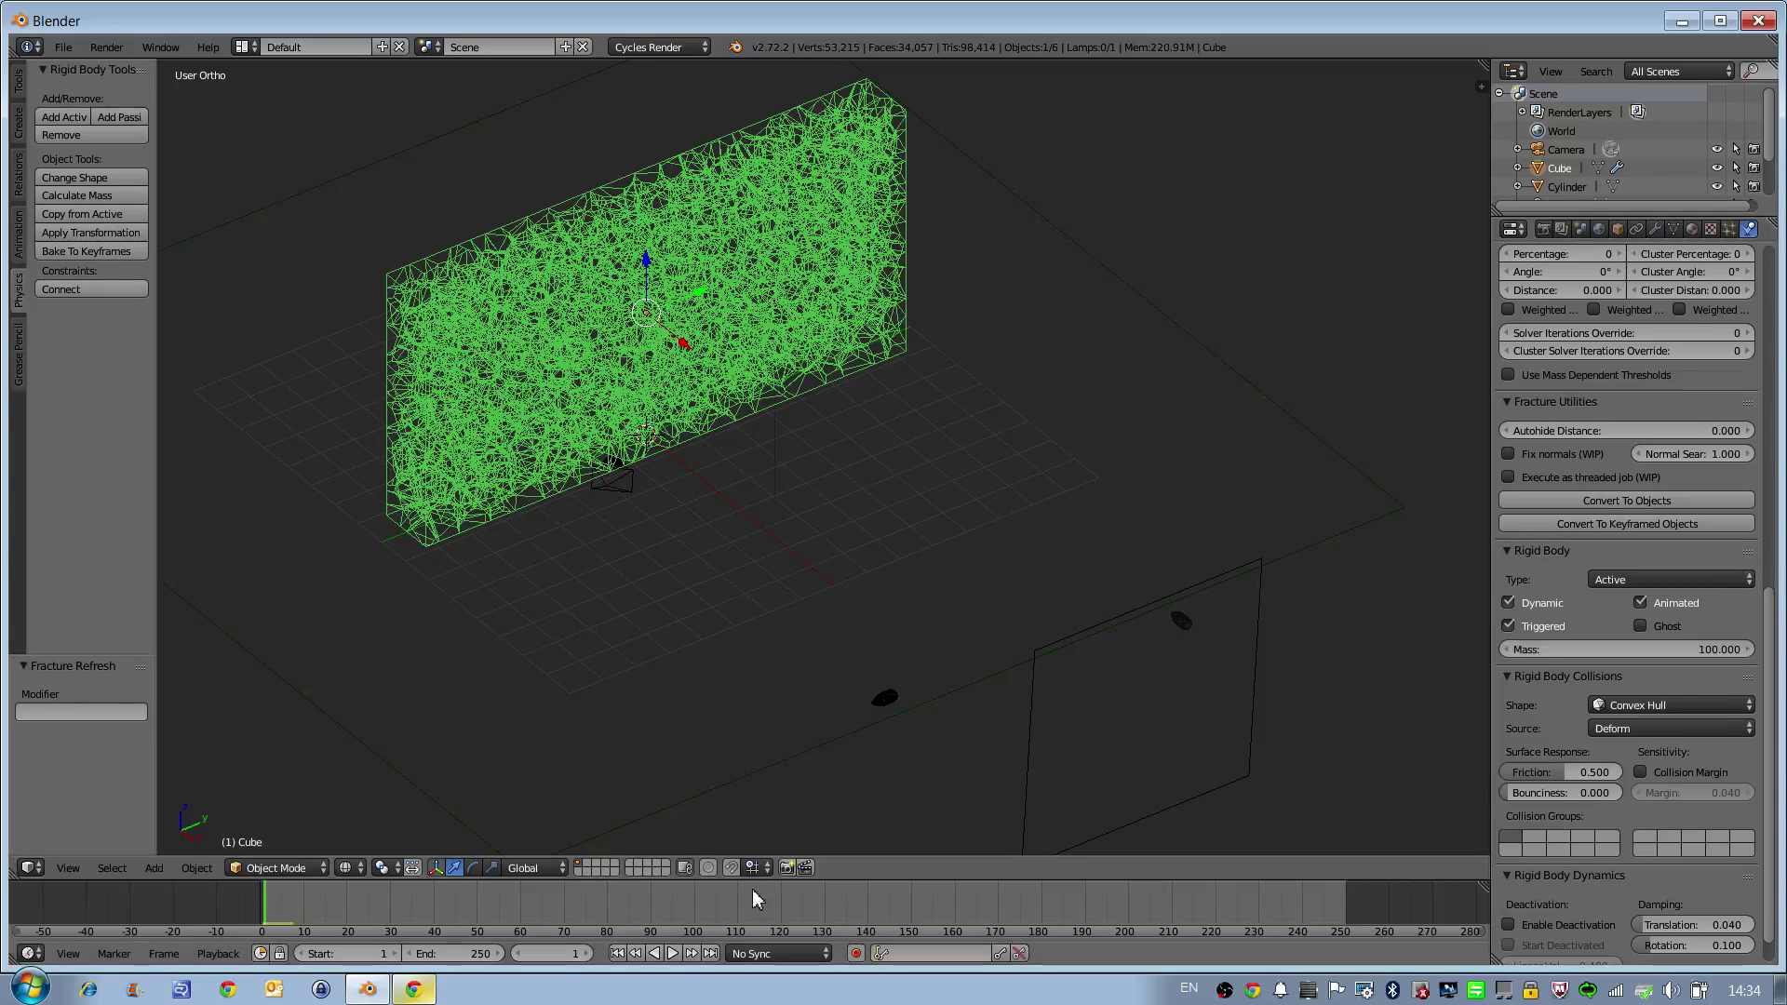
left_click(672, 954)
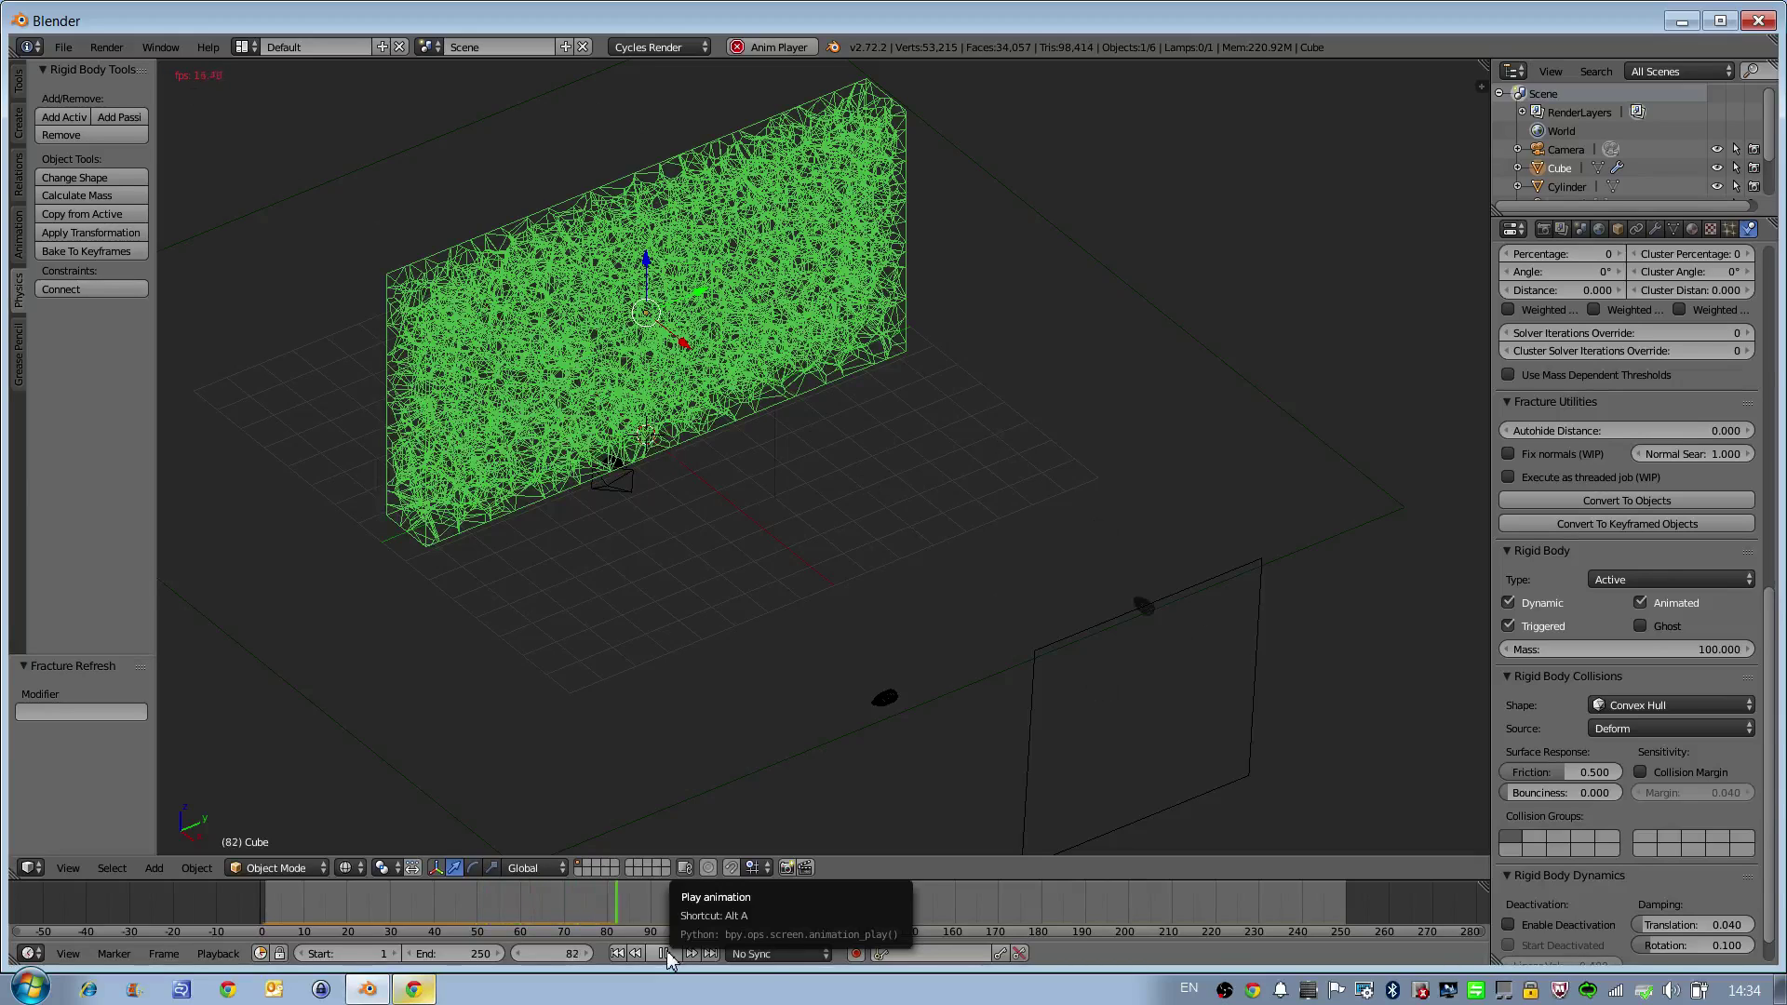
left_click(664, 952)
left_click(618, 951)
middle_click_drag(707, 635, 782, 603)
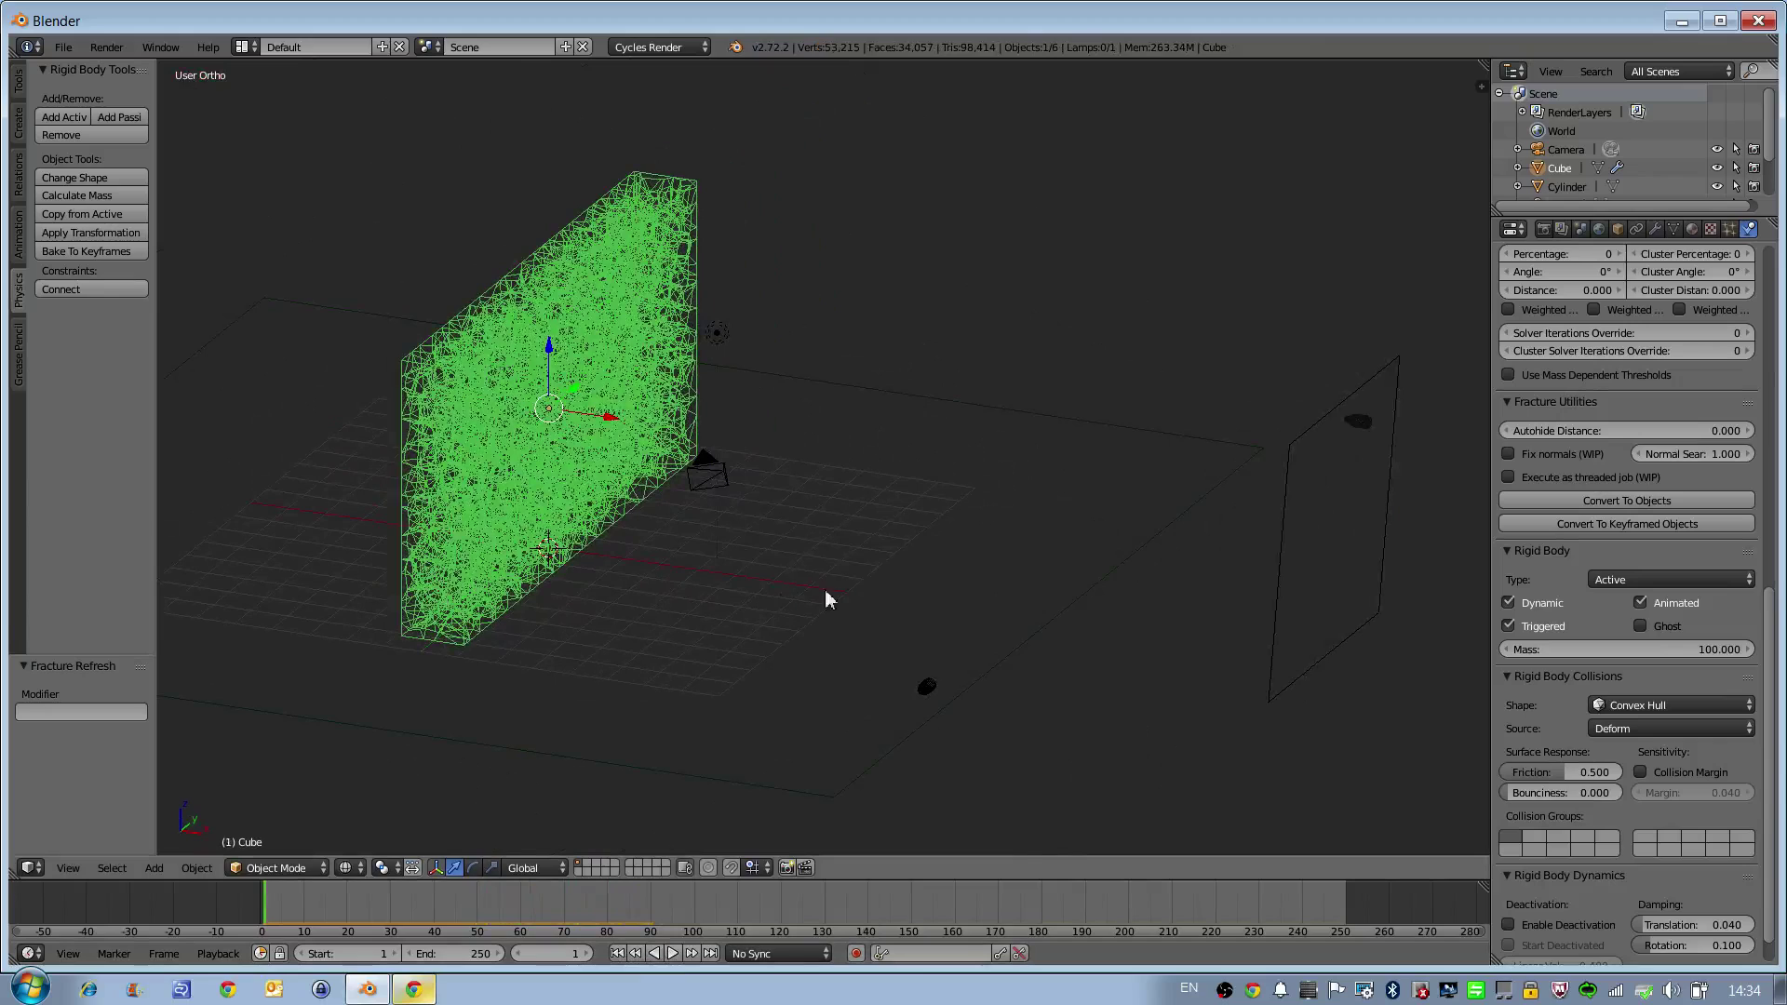
Step: Tick Enable Deactivation and Start Deactivated in the wall's Rigid Body Dynamics panel
middle_click_drag(1328, 598, 1259, 598)
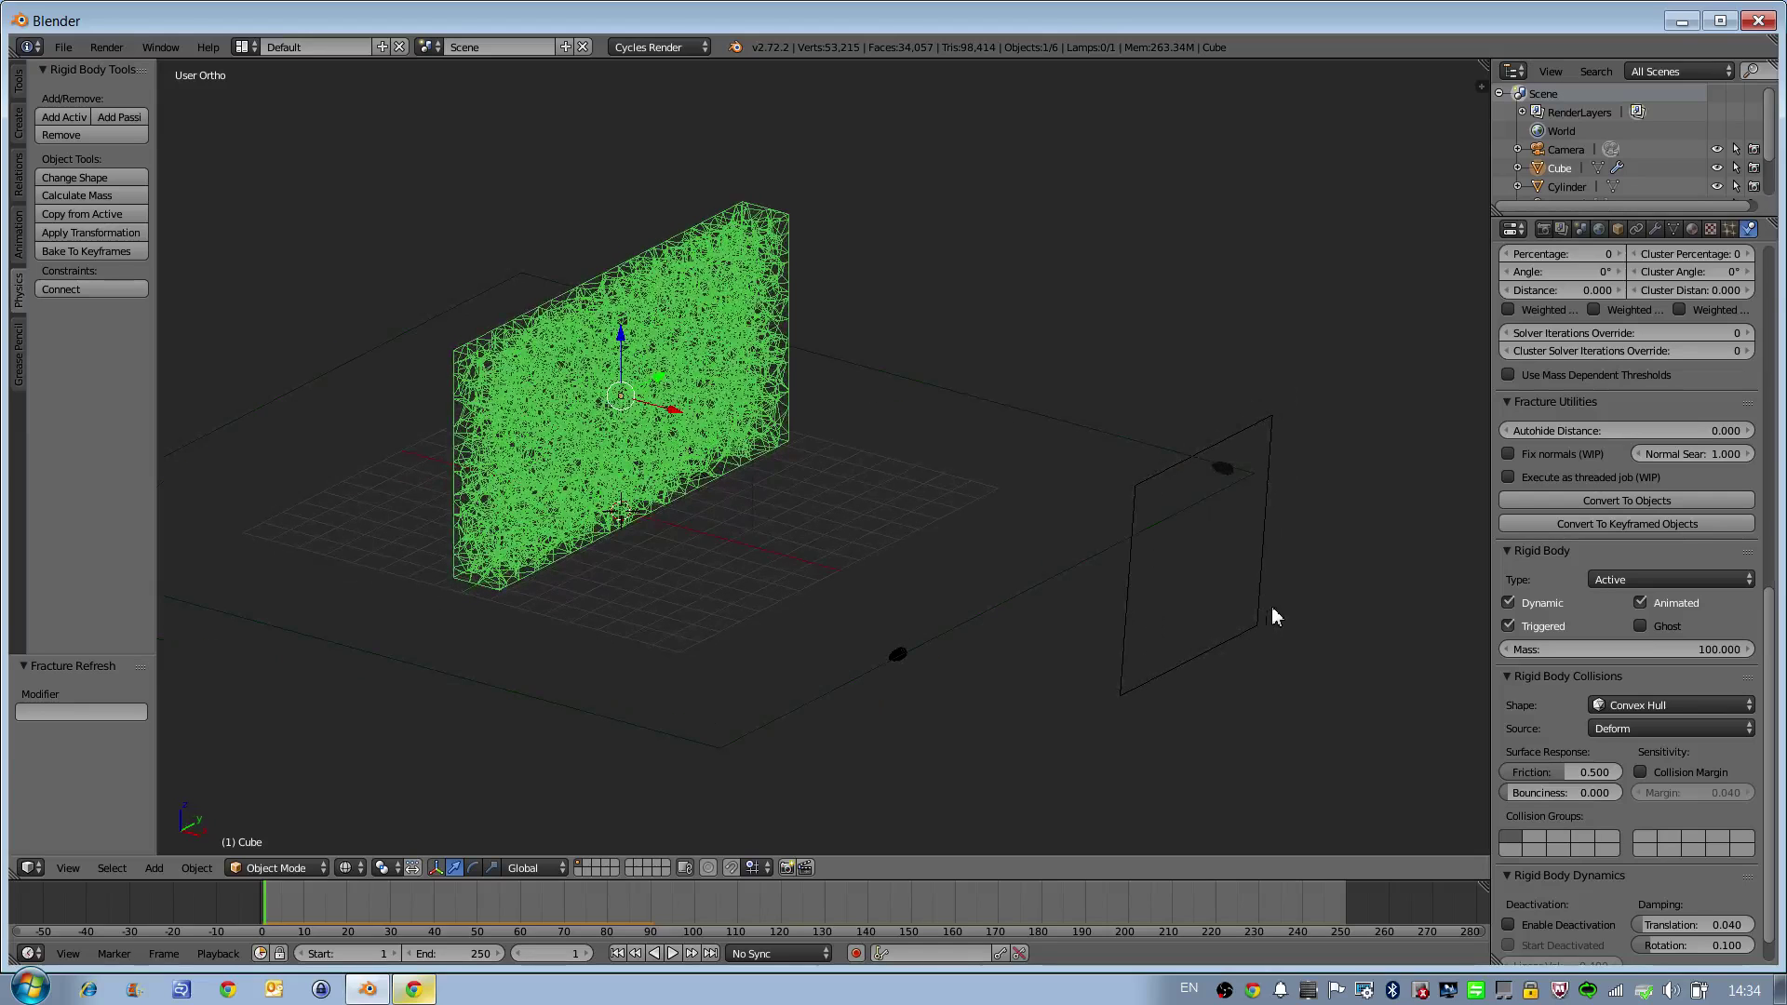
scroll(1534, 861, "down", 1)
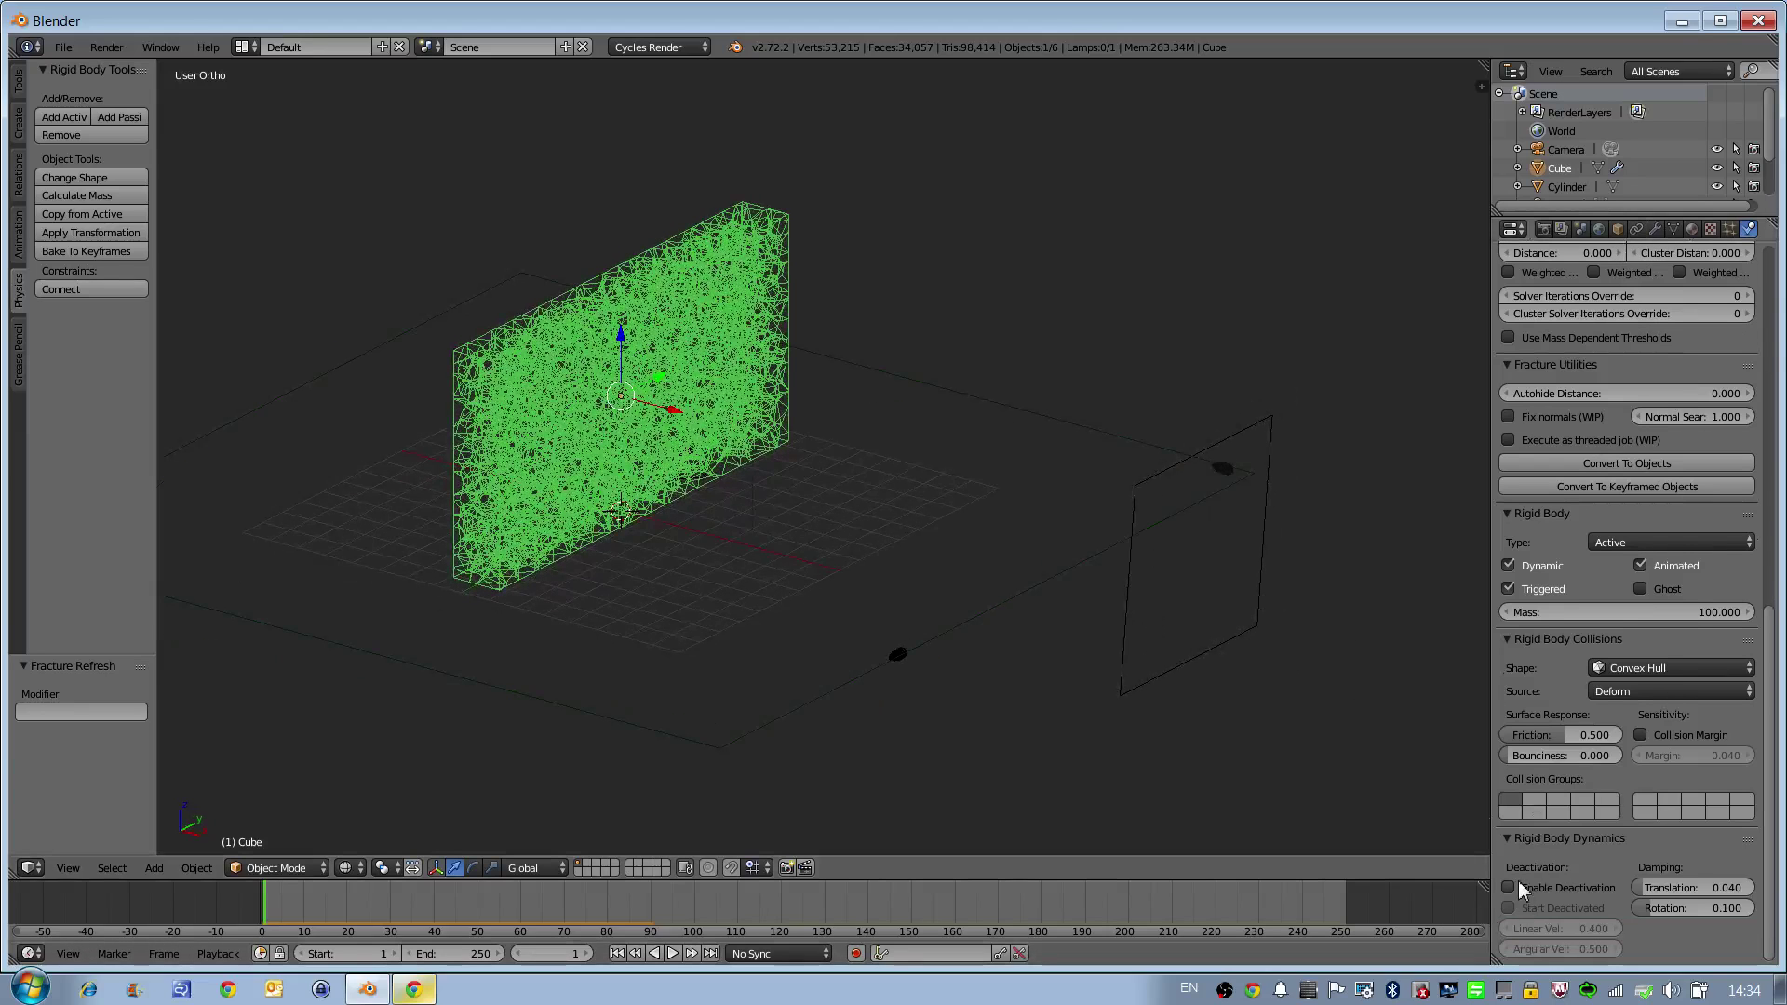
left_click(1517, 886)
left_click(1518, 908)
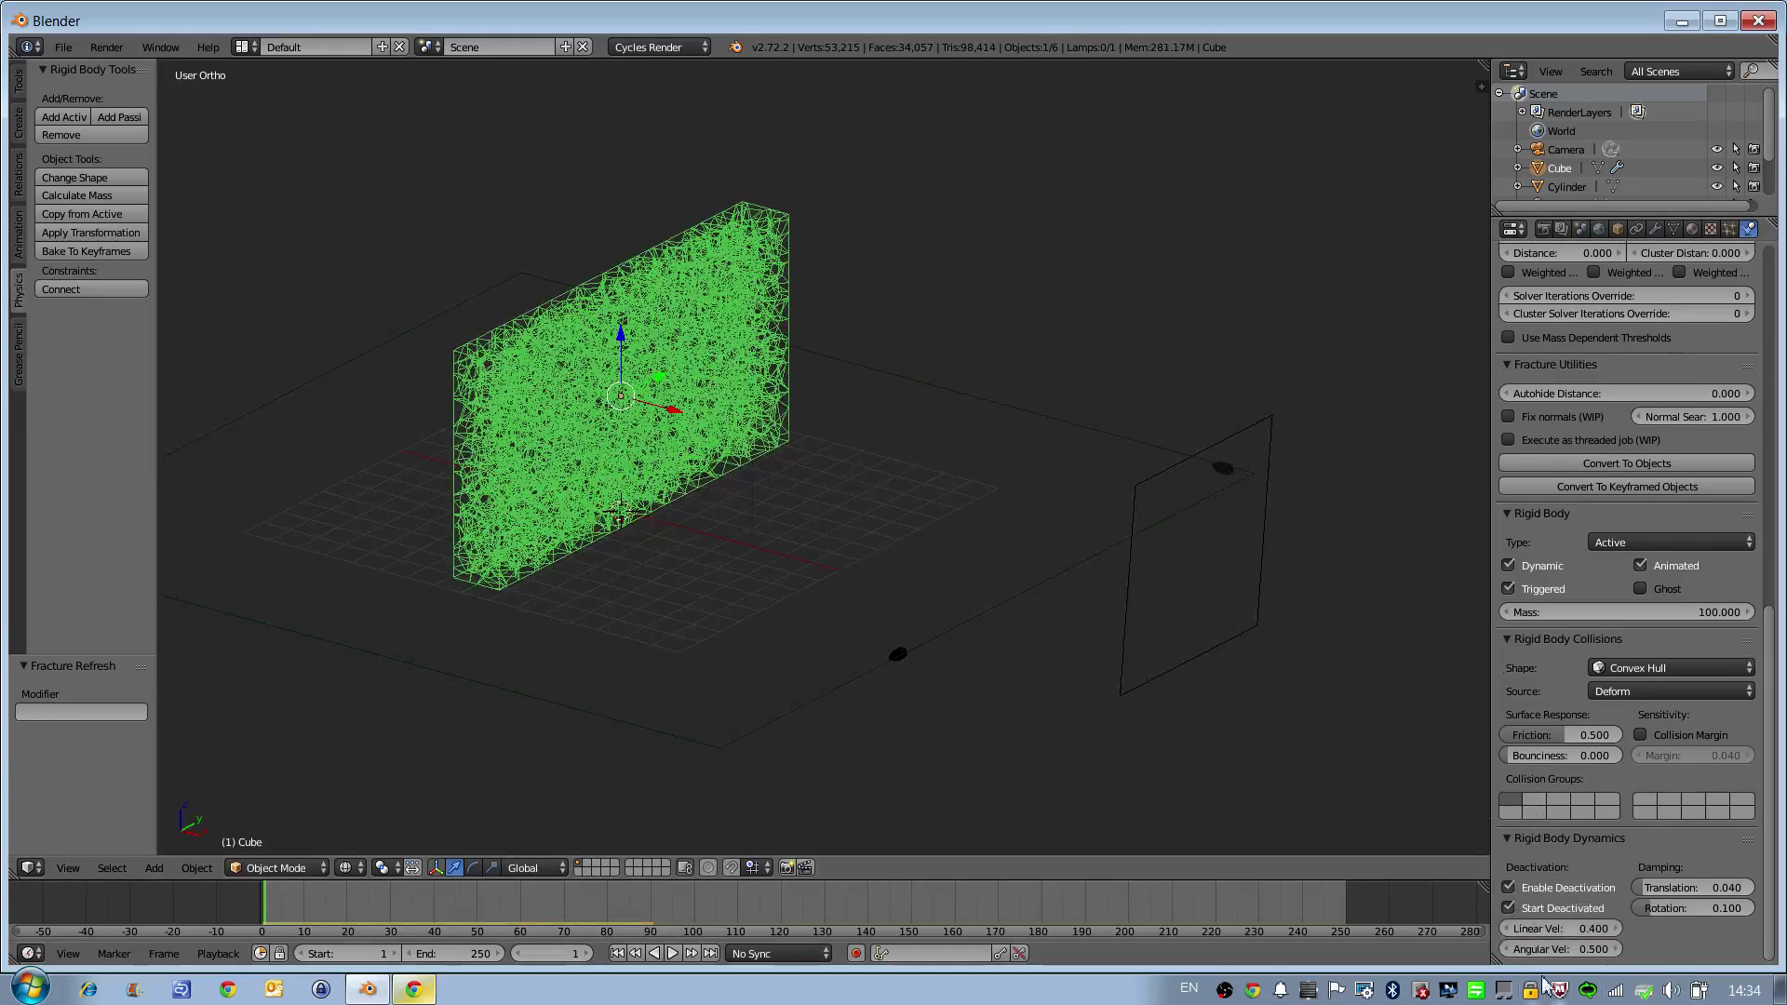
mouse_move(1117, 615)
middle_mouse_down()
mouse_move(1077, 599)
mouse_move(1123, 628)
middle_mouse_up()
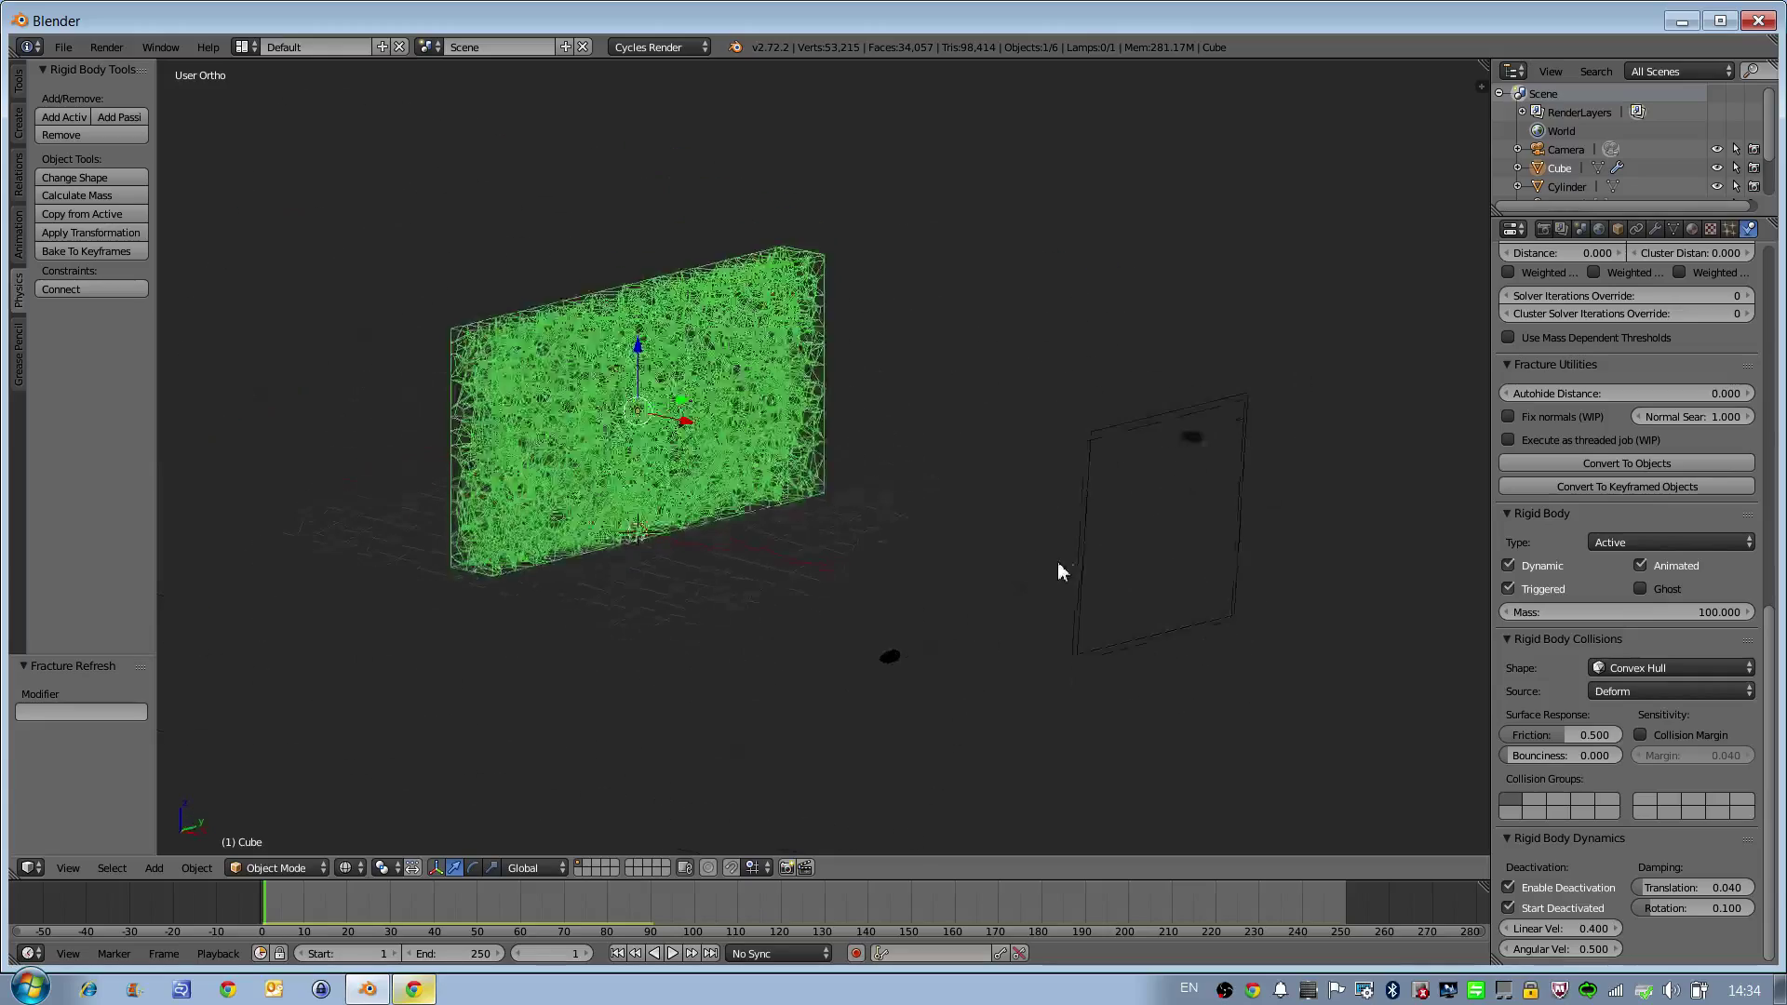
mouse_move(1057, 561)
middle_mouse_down()
mouse_move(1098, 544)
mouse_move(1102, 575)
mouse_move(1088, 571)
middle_mouse_up()
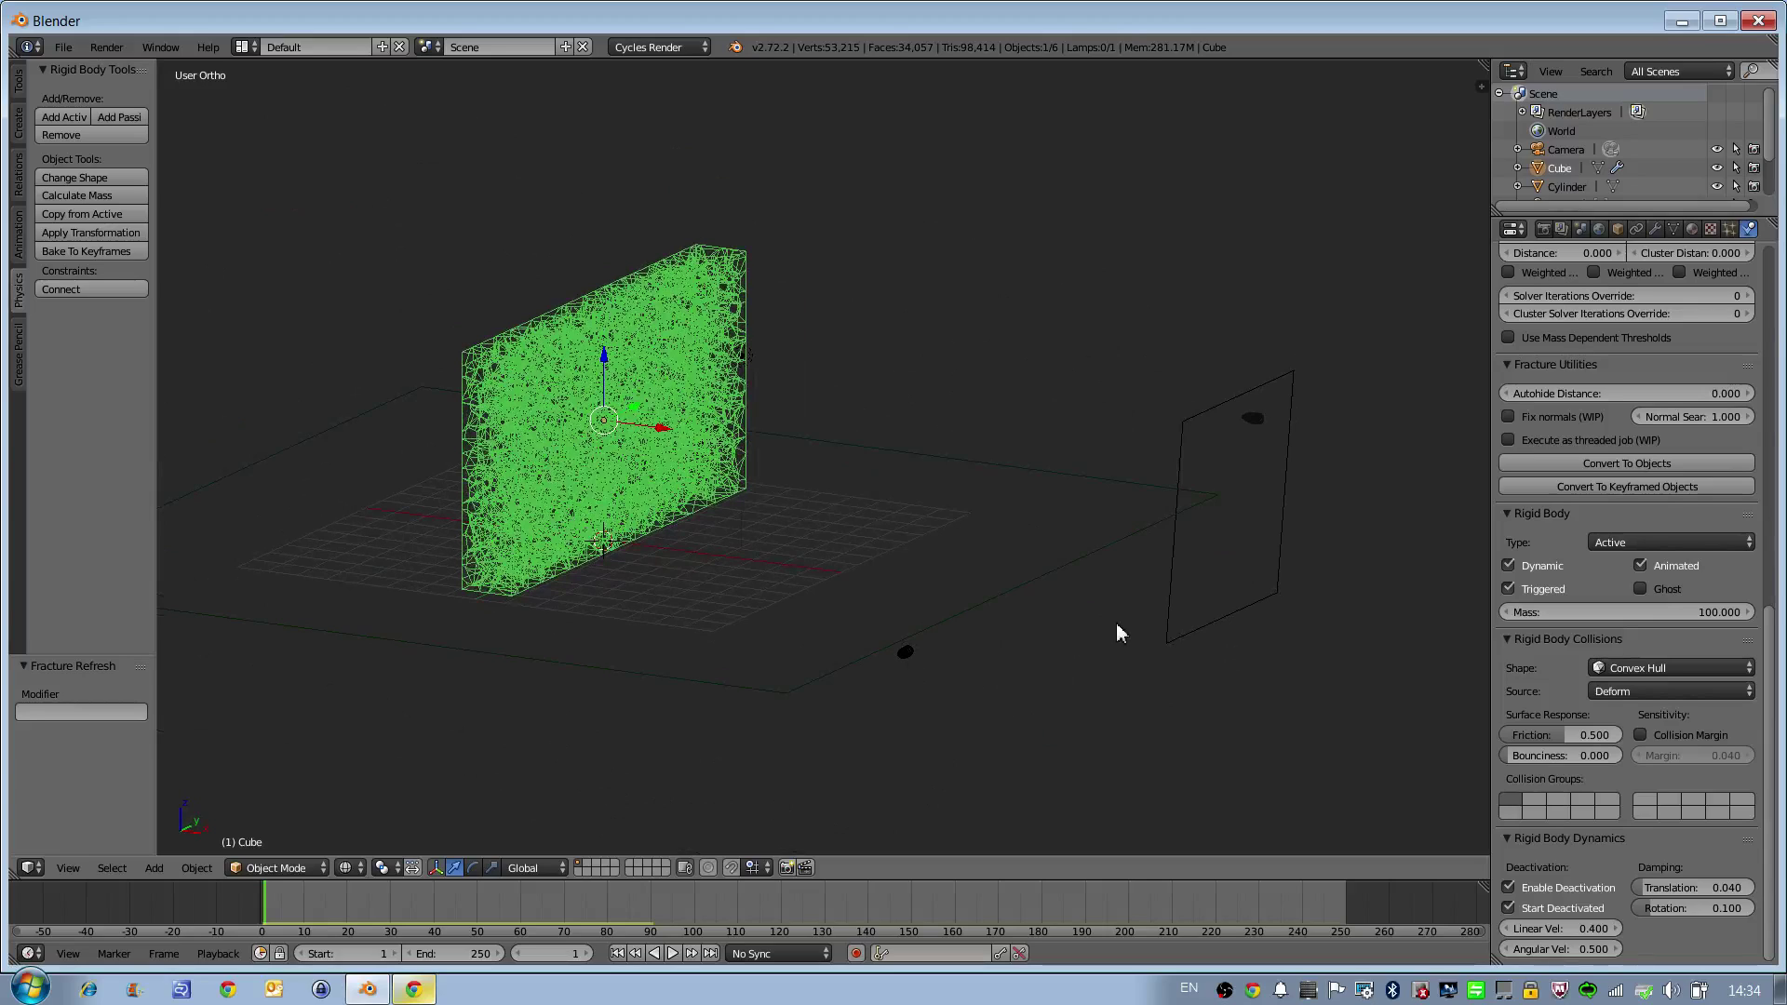
Step: Scale the emitter plane slightly smaller and play the animation to watch the bullets
right_click(1182, 579)
key("s")
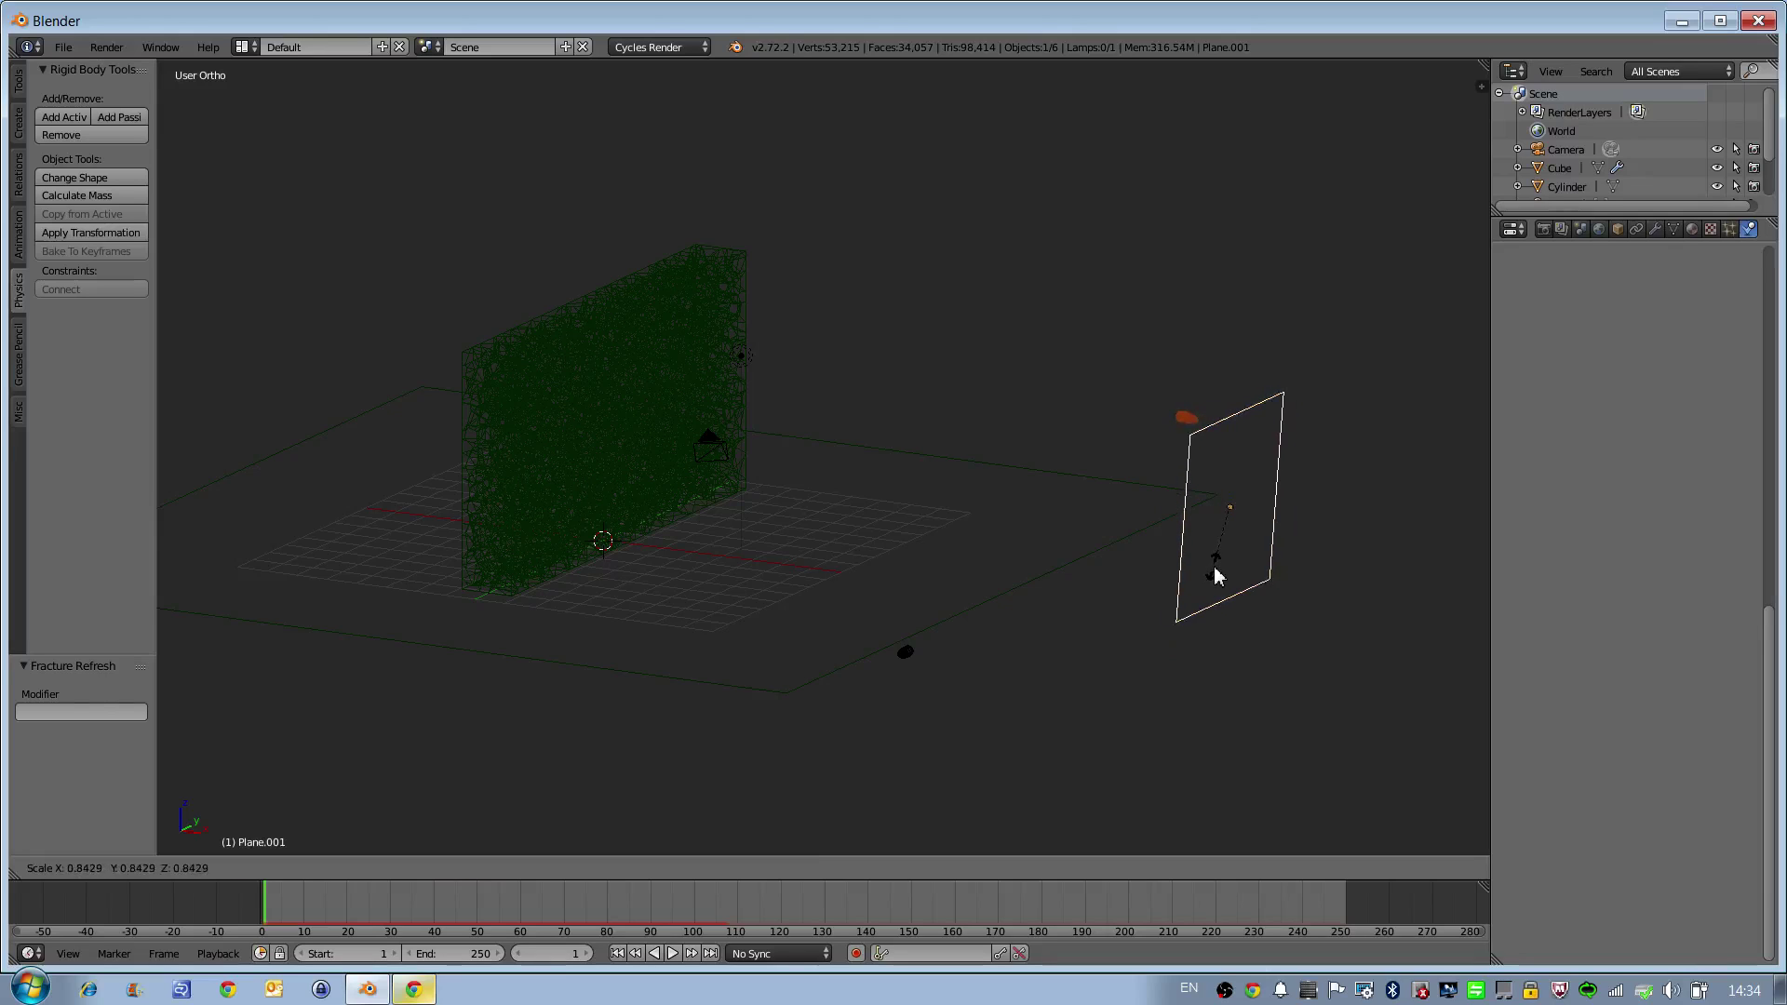
left_click(1203, 583)
middle_click_drag(1189, 598, 1168, 638)
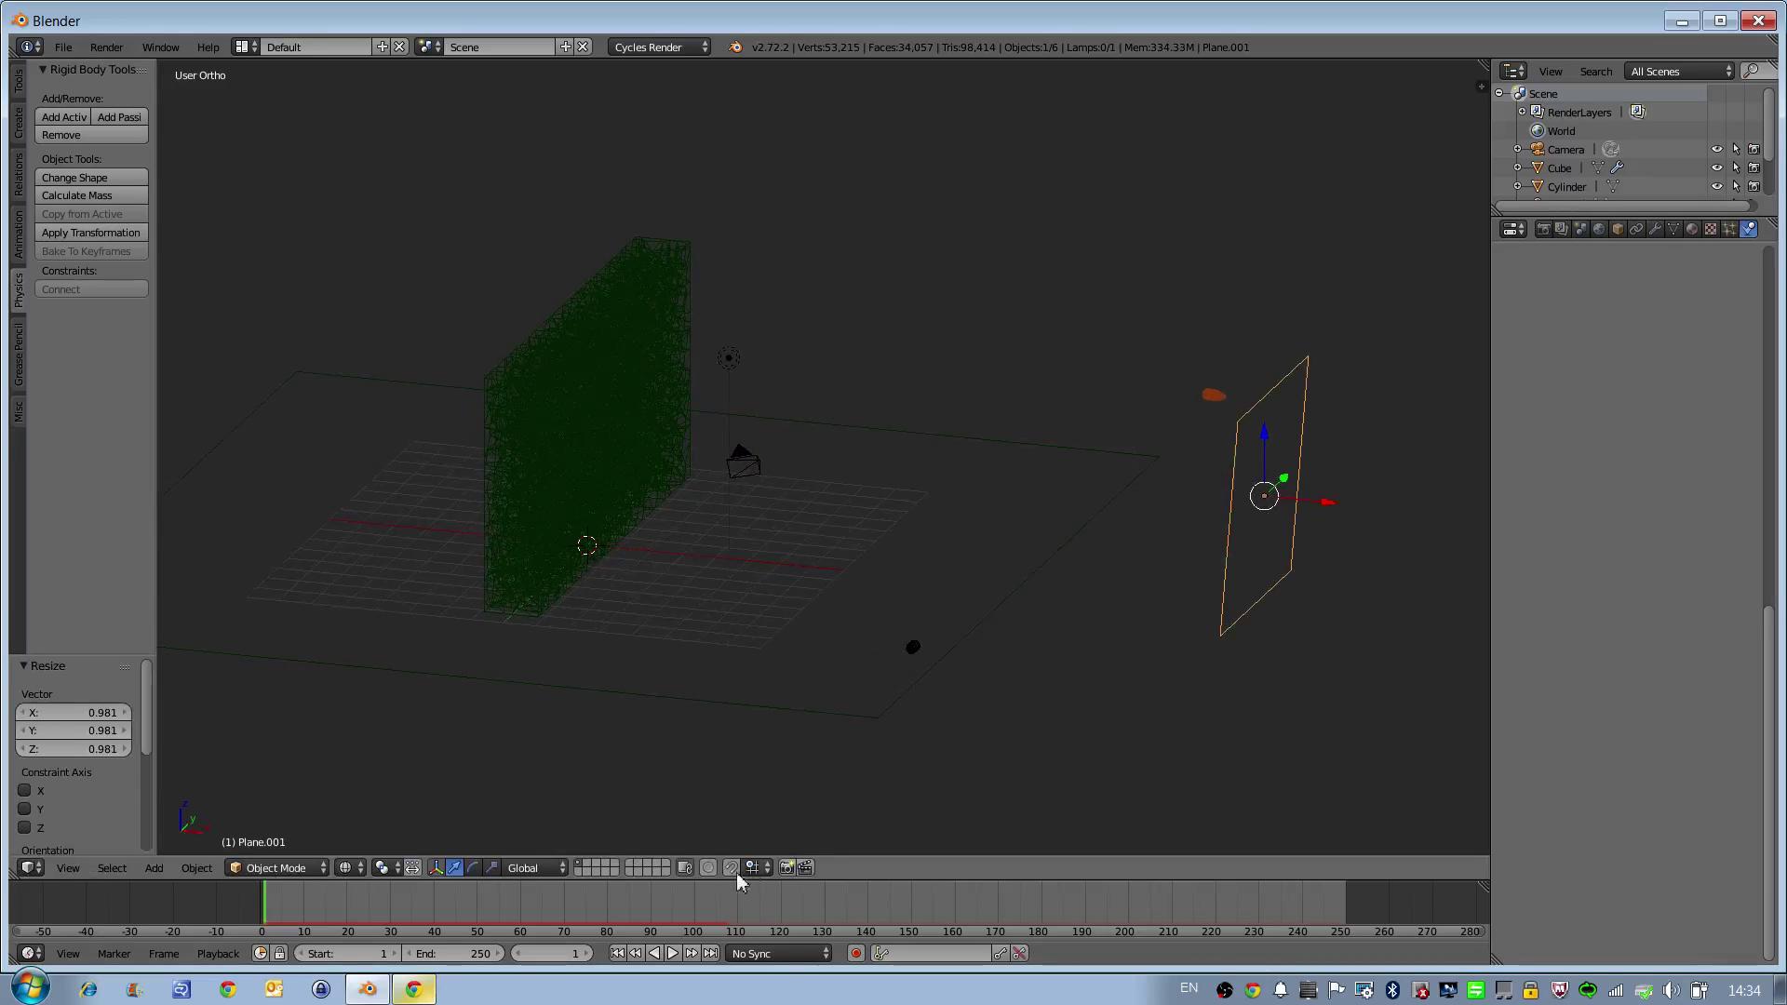
left_click(674, 952)
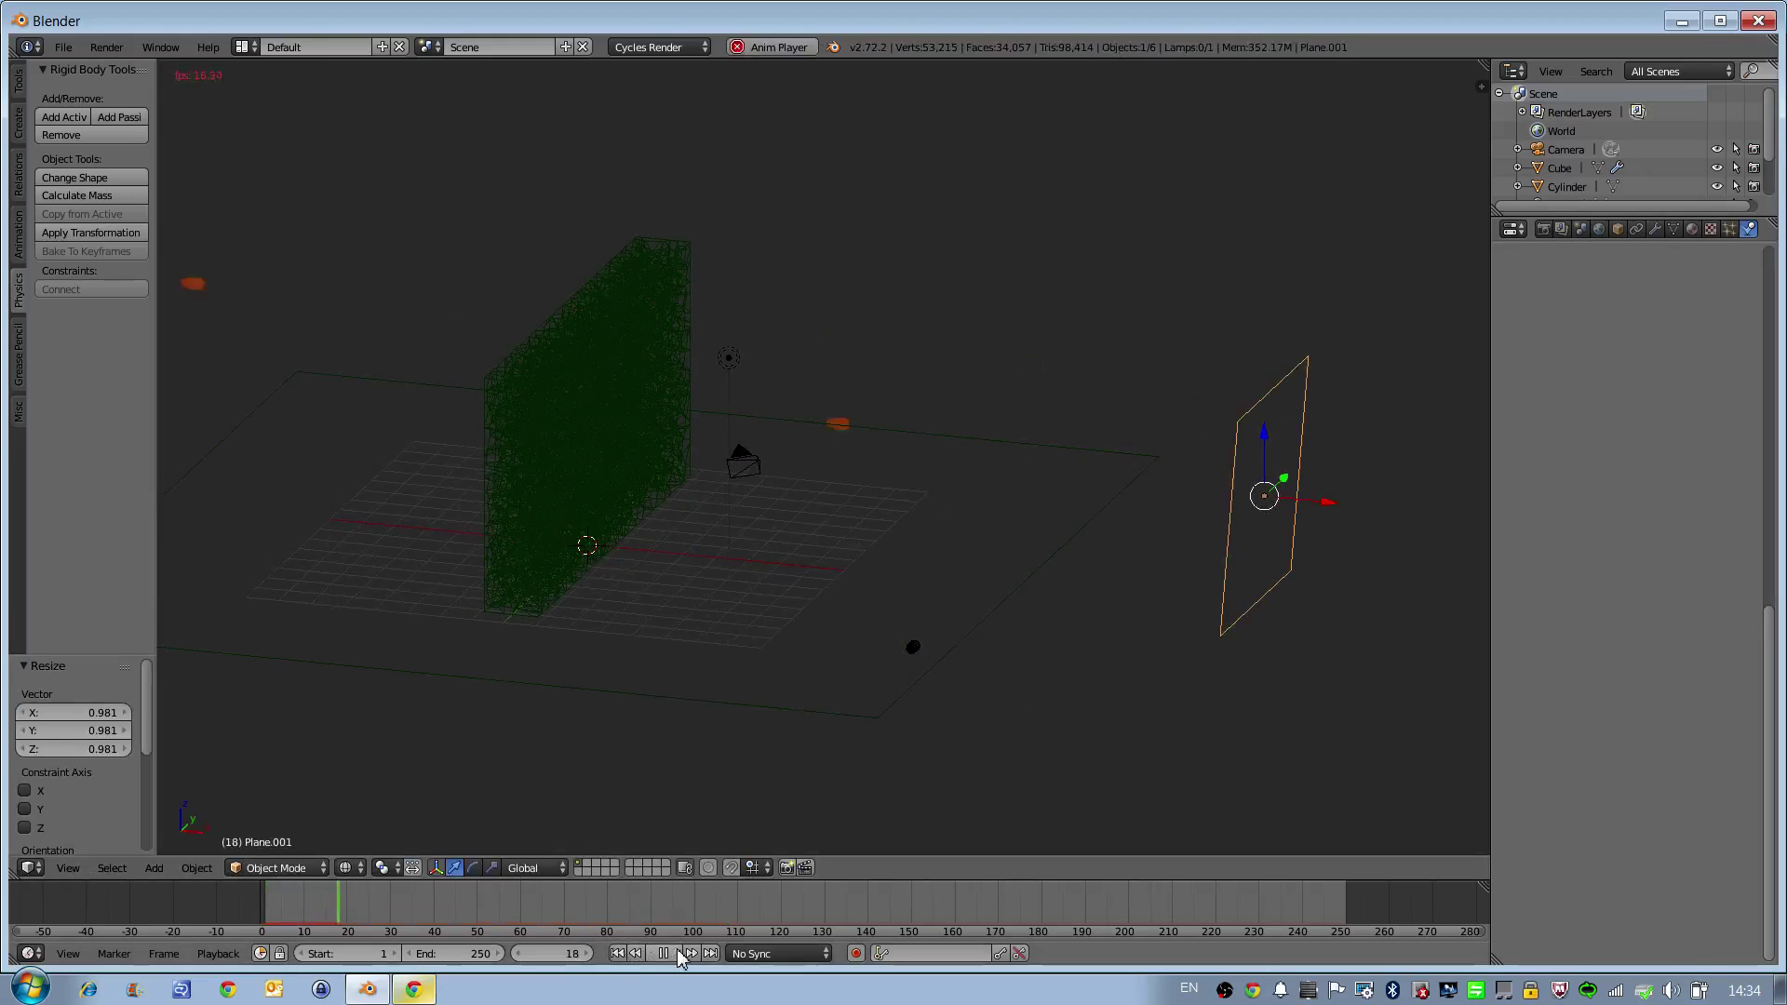
left_click(677, 952)
Step: Show the Particles to Simulation tools from the Misc tool shelf tab
middle_click_drag(1126, 506, 1069, 525)
middle_click_drag(1145, 611, 1265, 519)
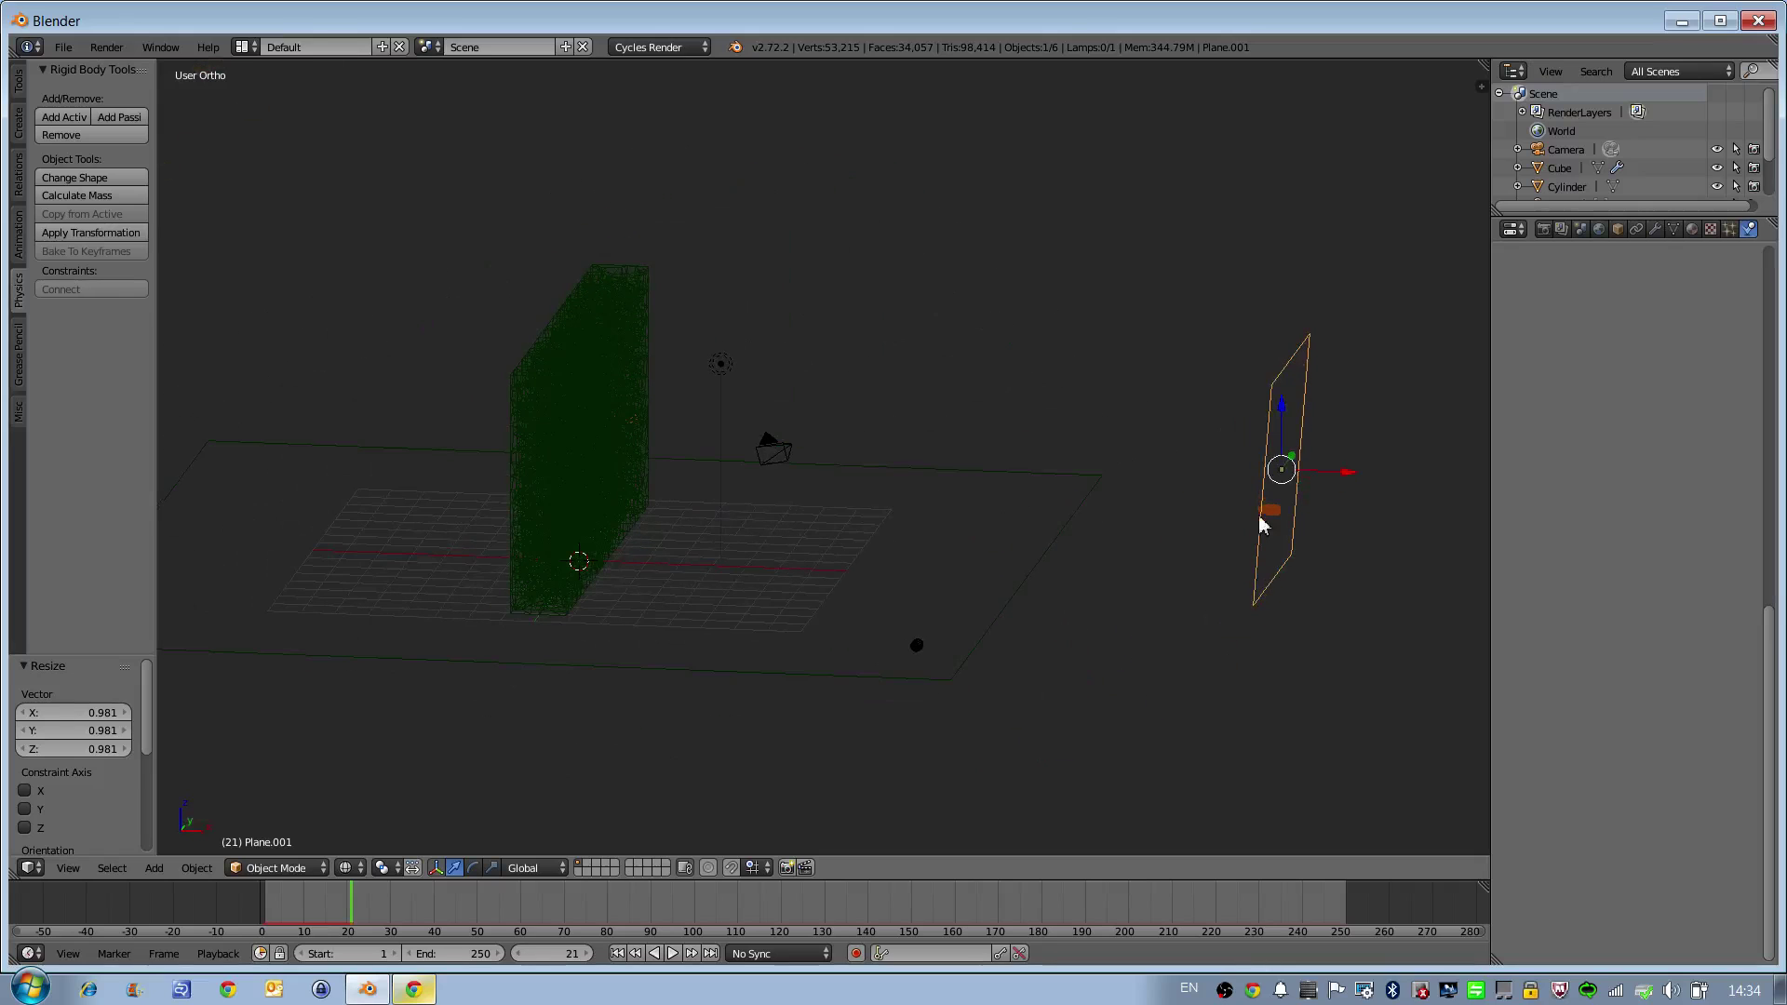
middle_click_drag(1010, 424, 917, 458)
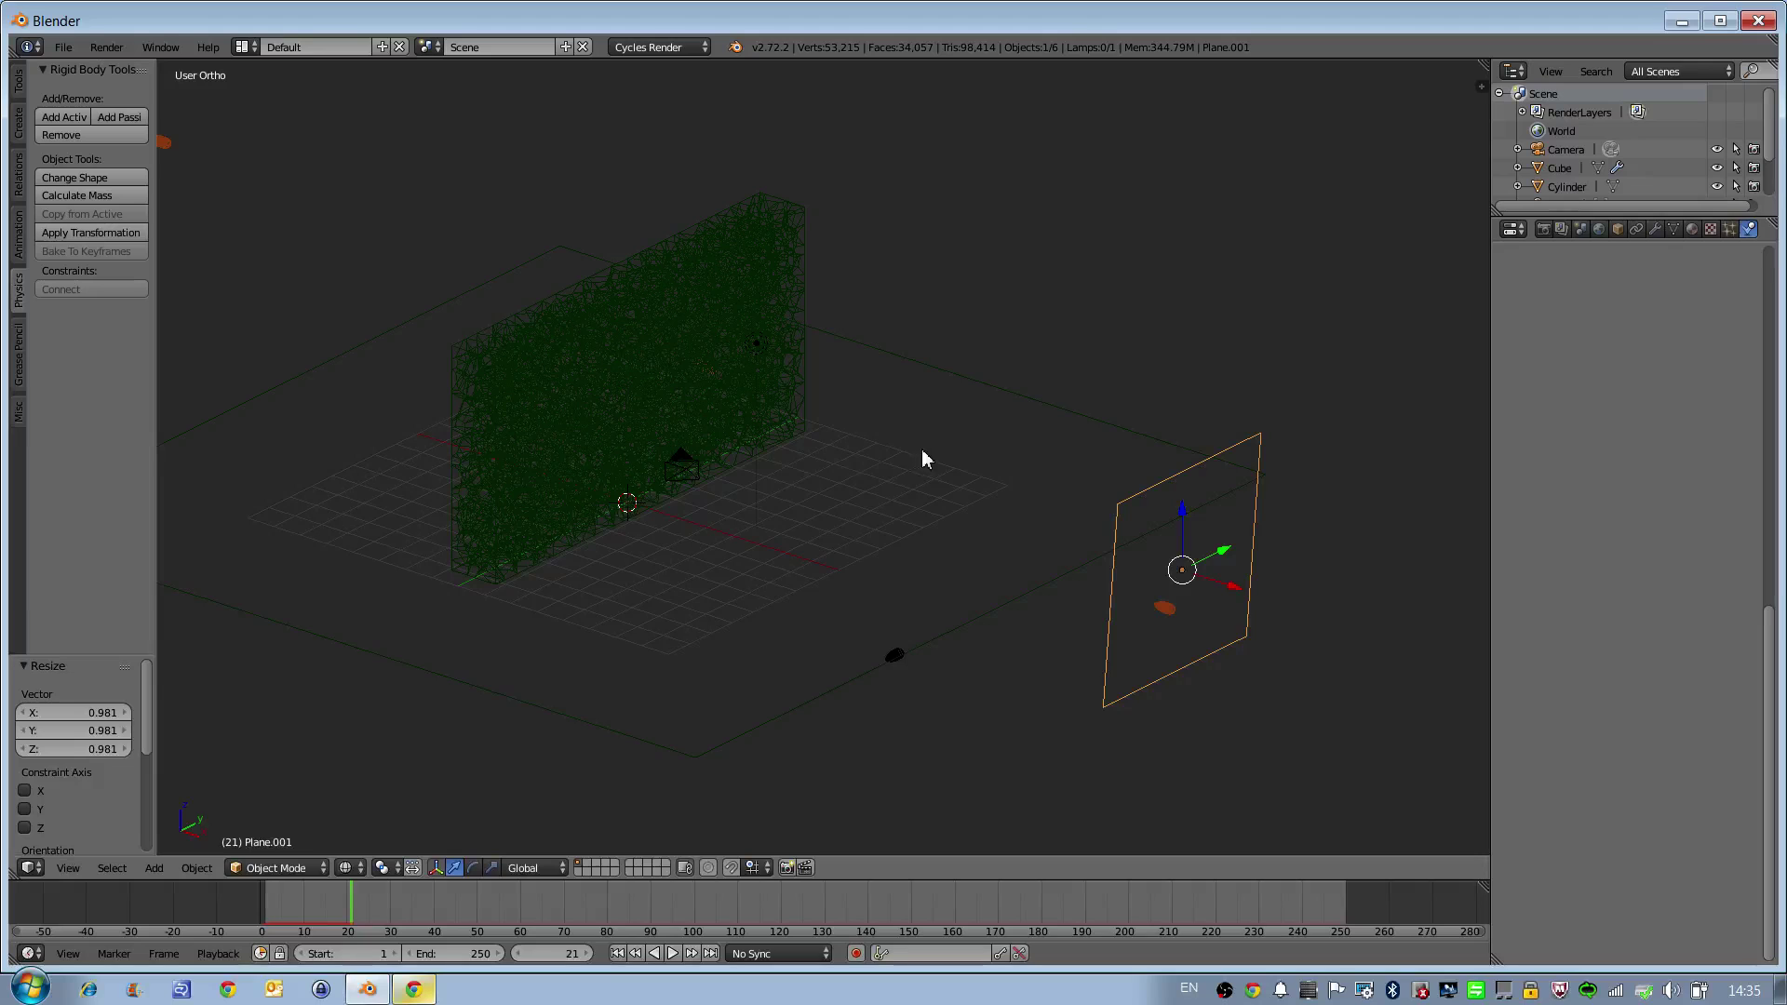
middle_click_drag(698, 532, 766, 519)
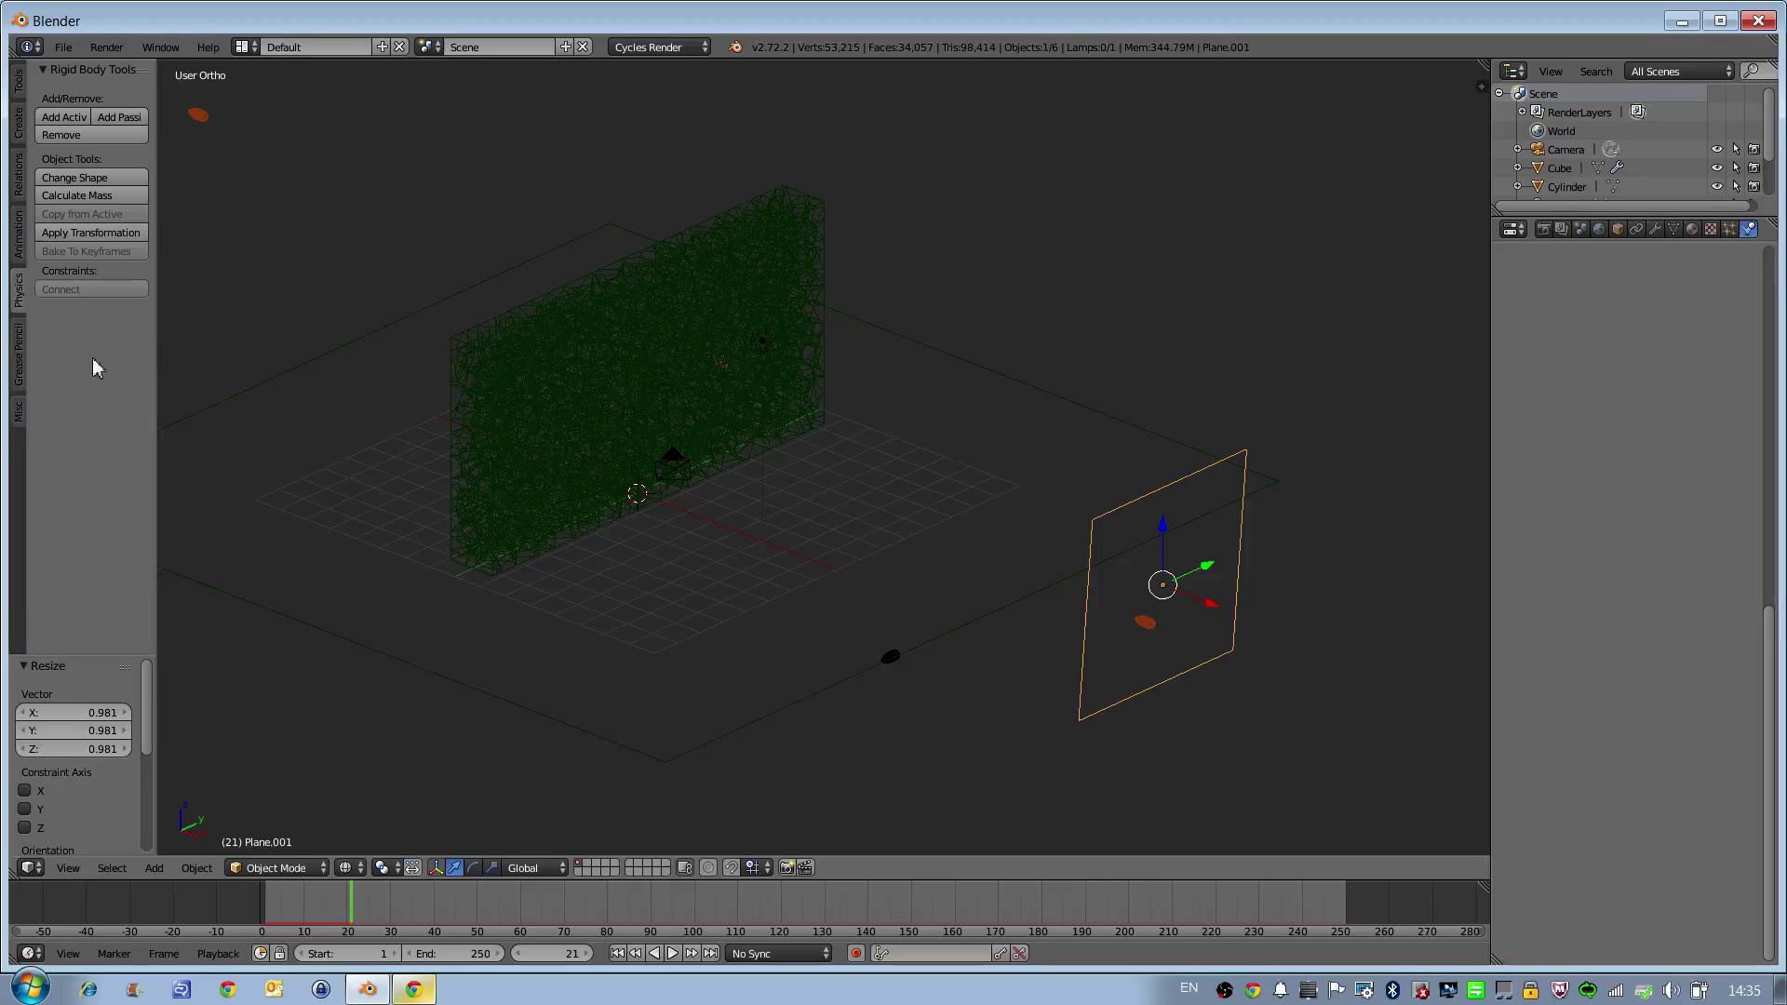
left_click(17, 413)
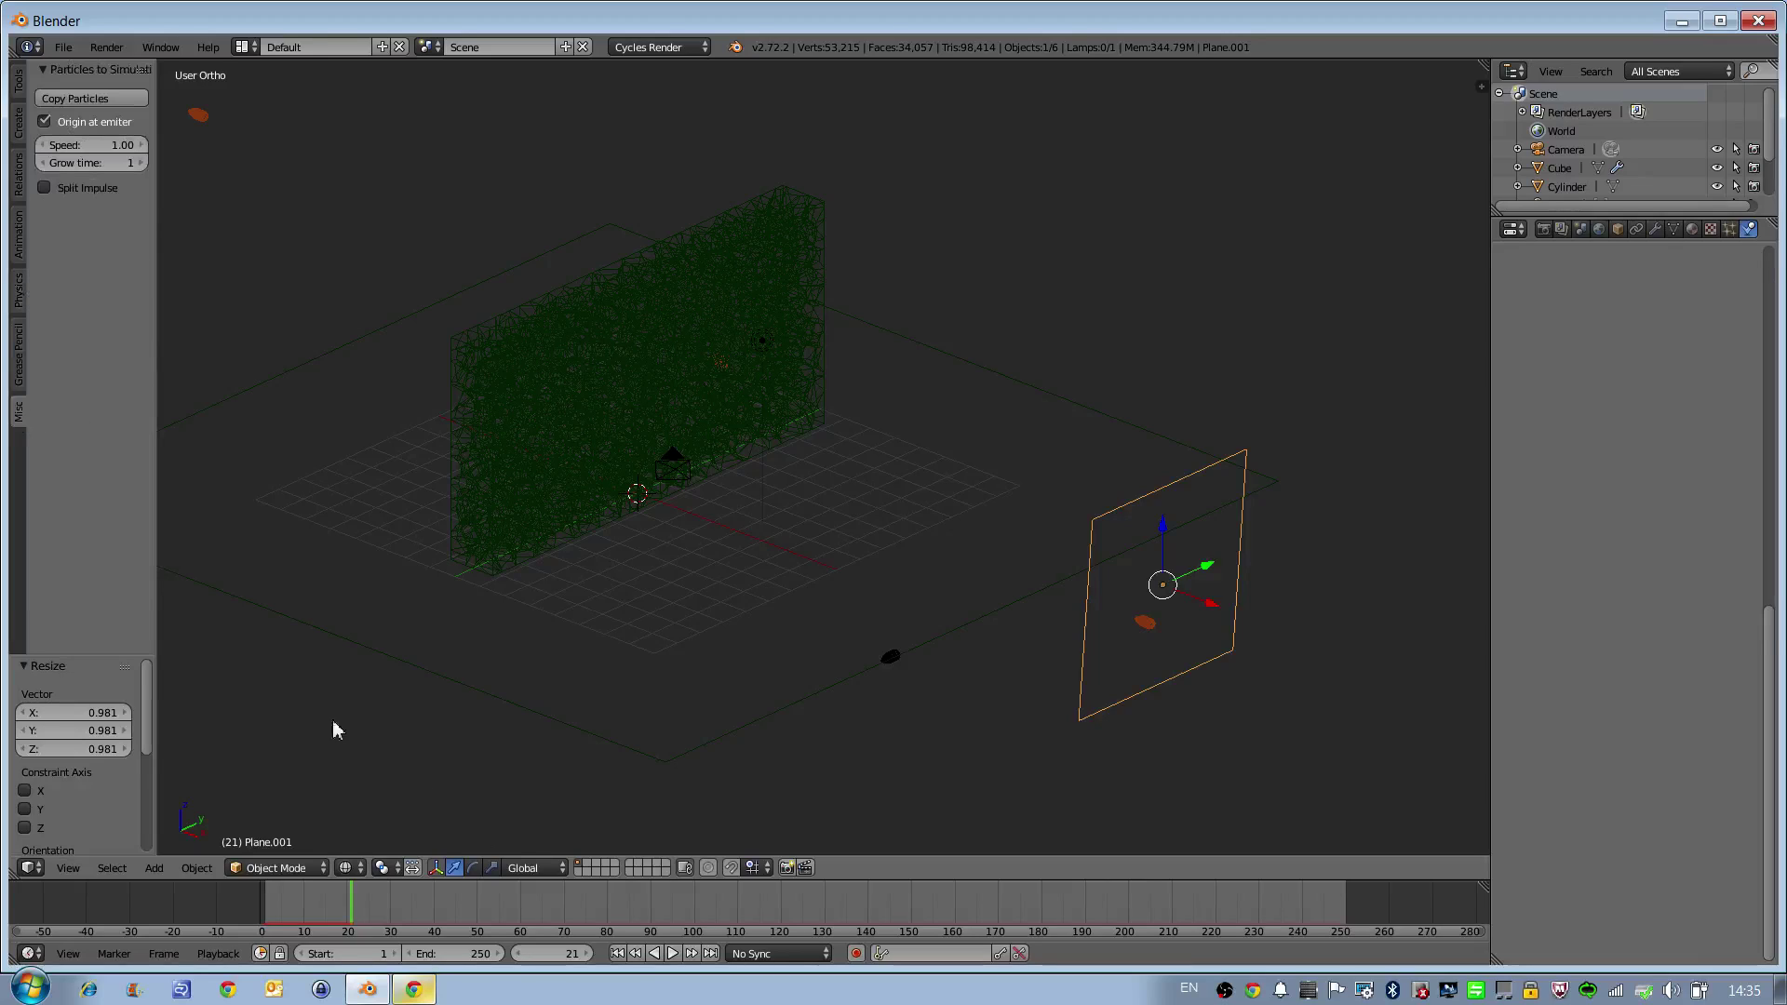
Step: Read the blenderartists thread on copying particles to rigid bodies in Chrome, then return to Blender
left_click(413, 989)
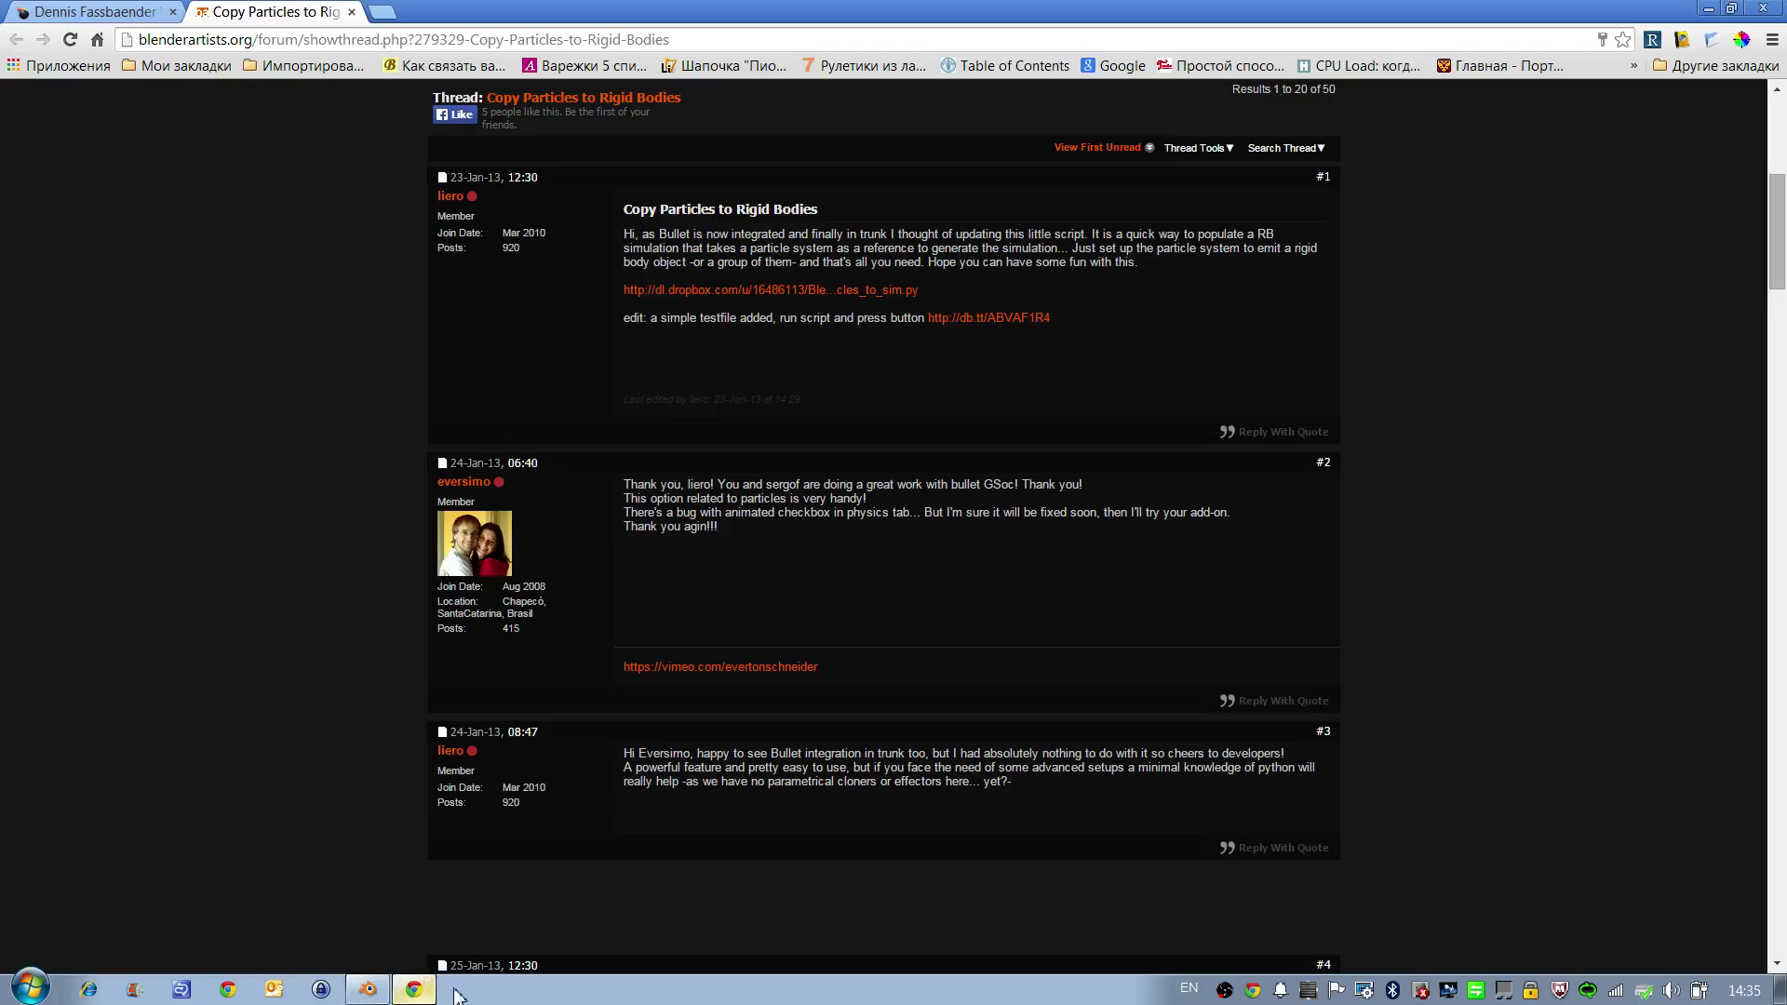
left_click(368, 989)
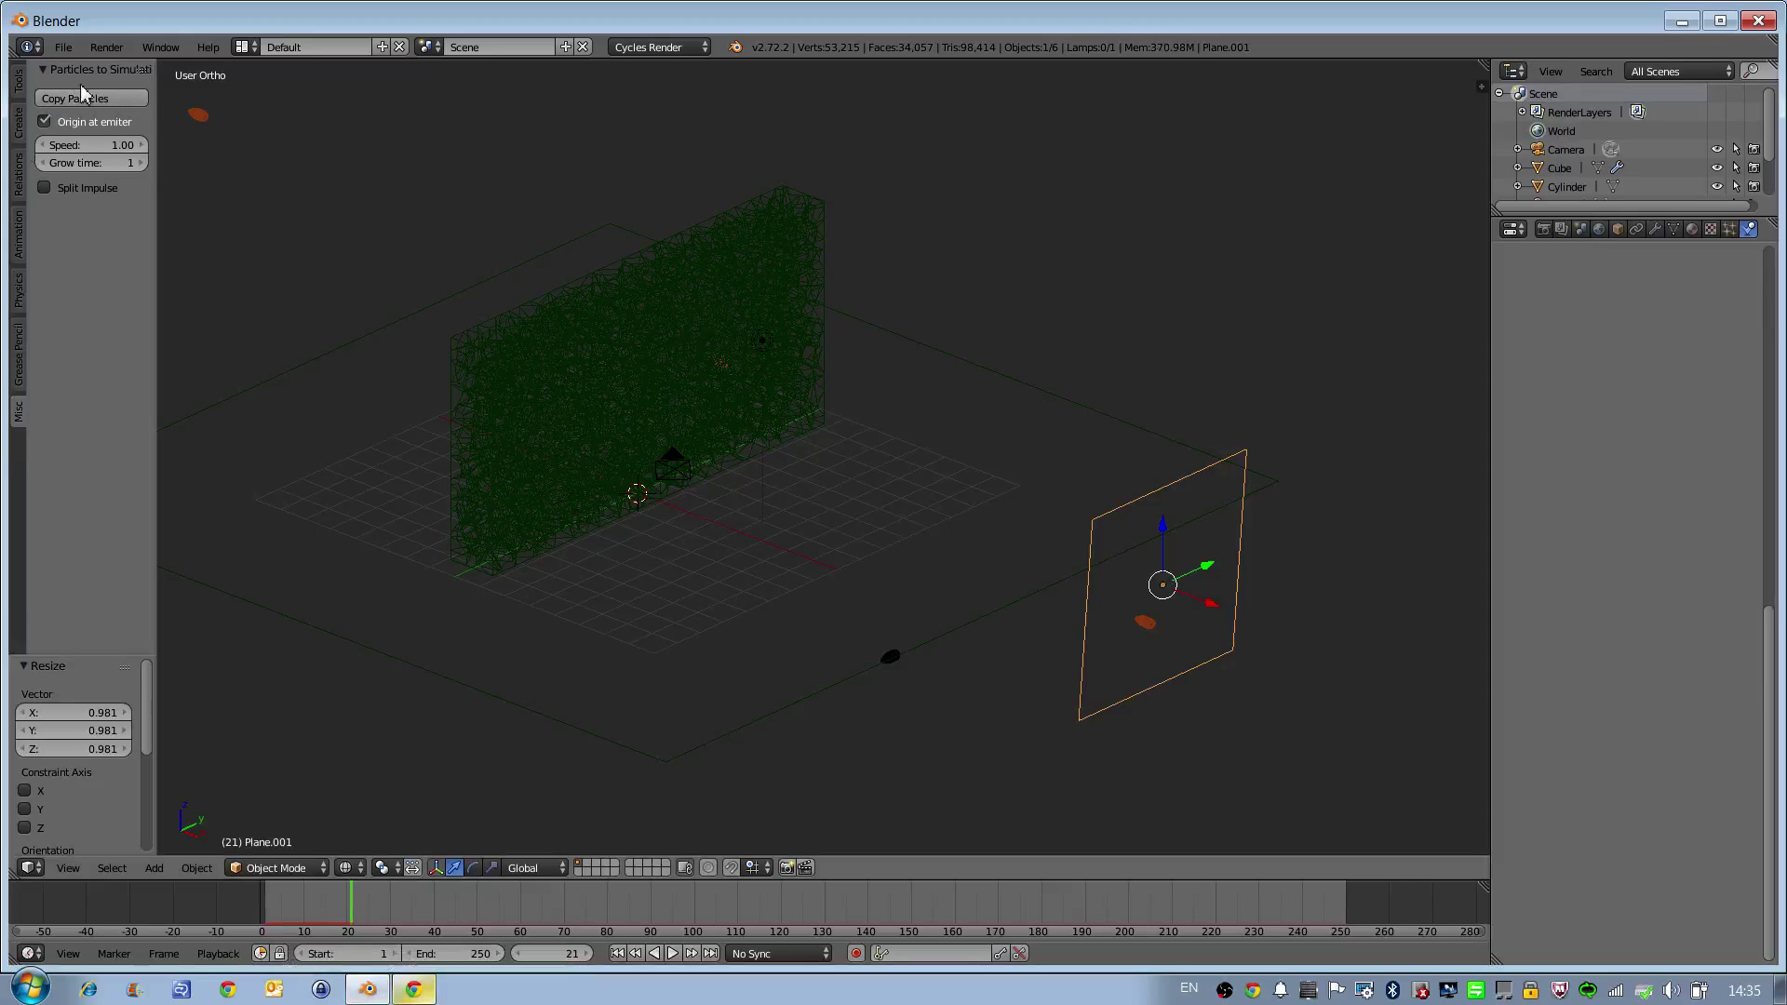
Step: Set the Particles to Sim Speed to 3 and run Copy Particles, which warns the dupli object needs a rigid body
left_click(97, 145)
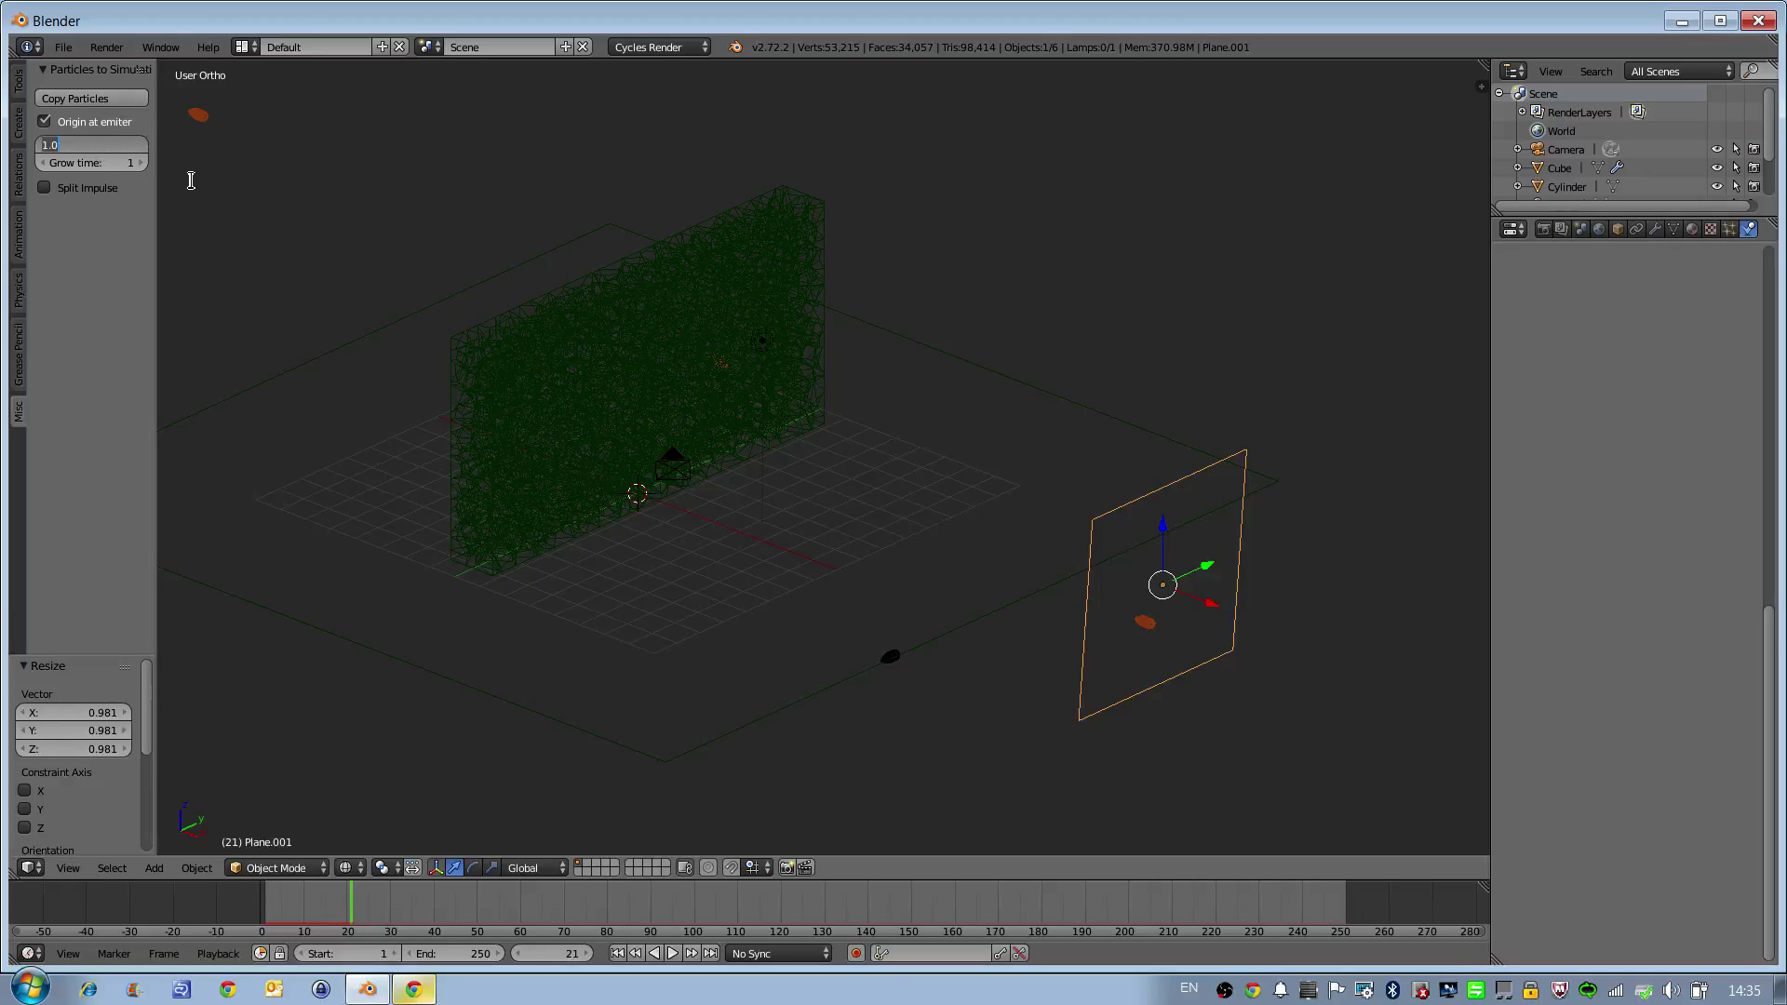
type("3")
key("Return")
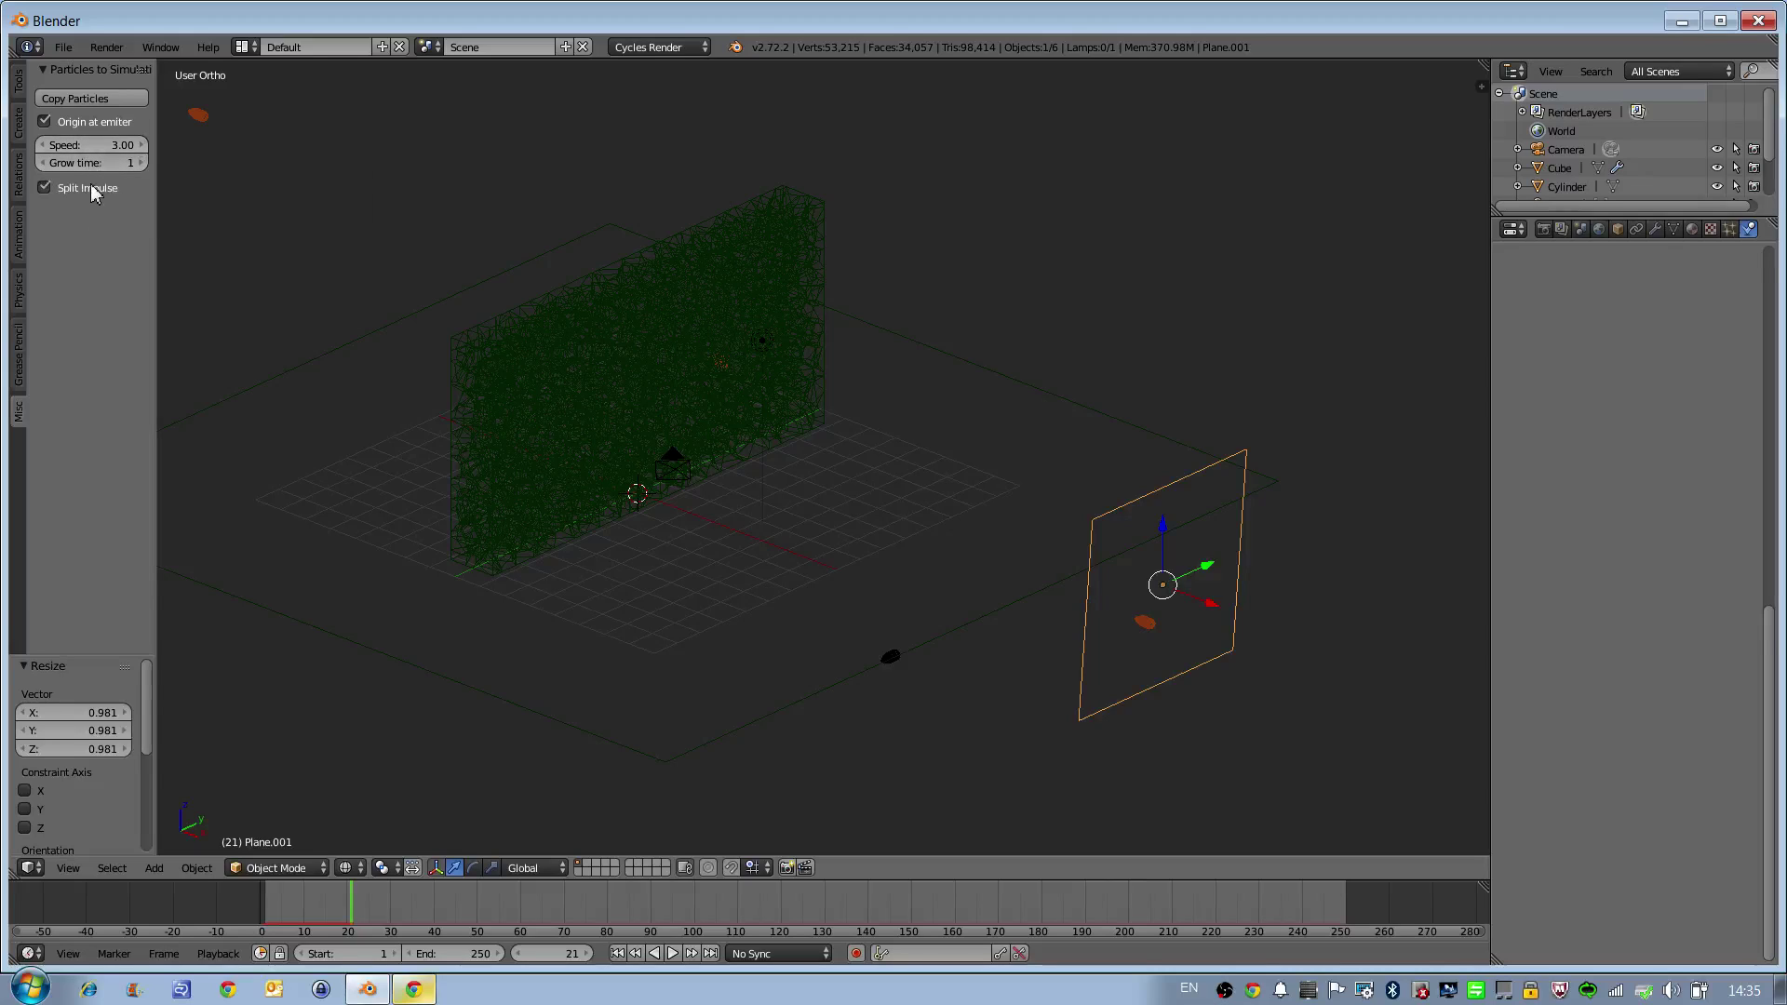
left_click(80, 94)
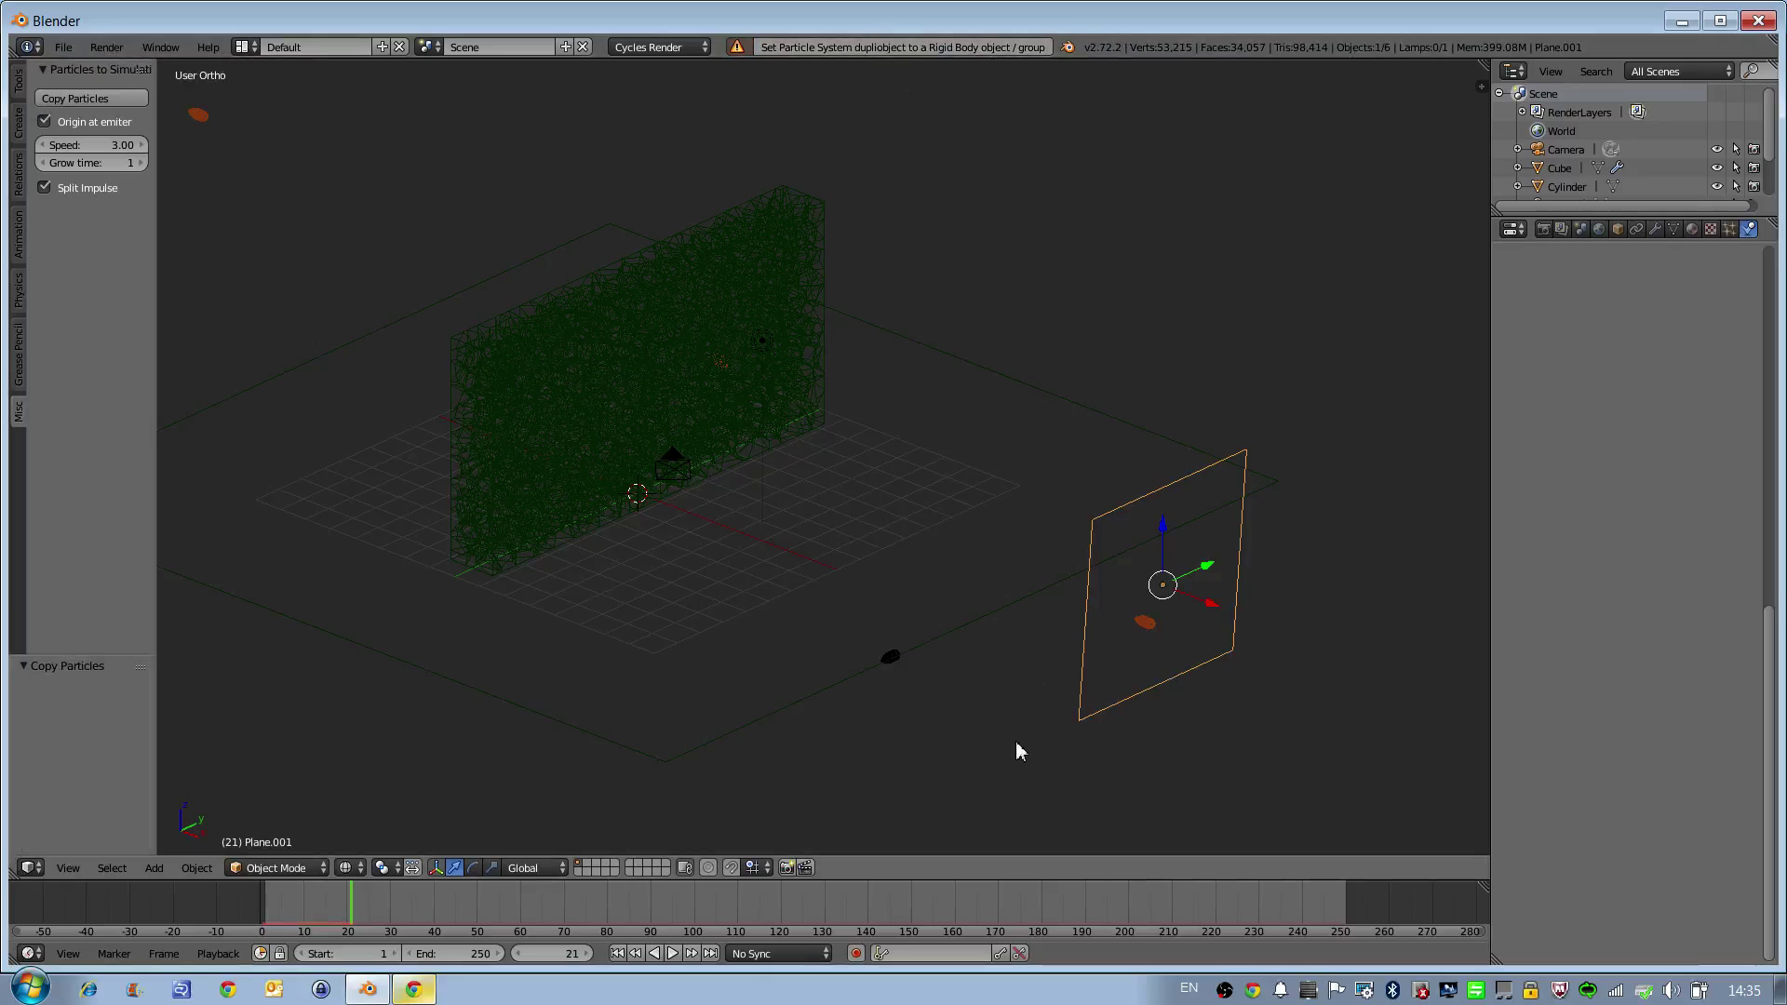
middle_click_drag(1017, 752, 1055, 700)
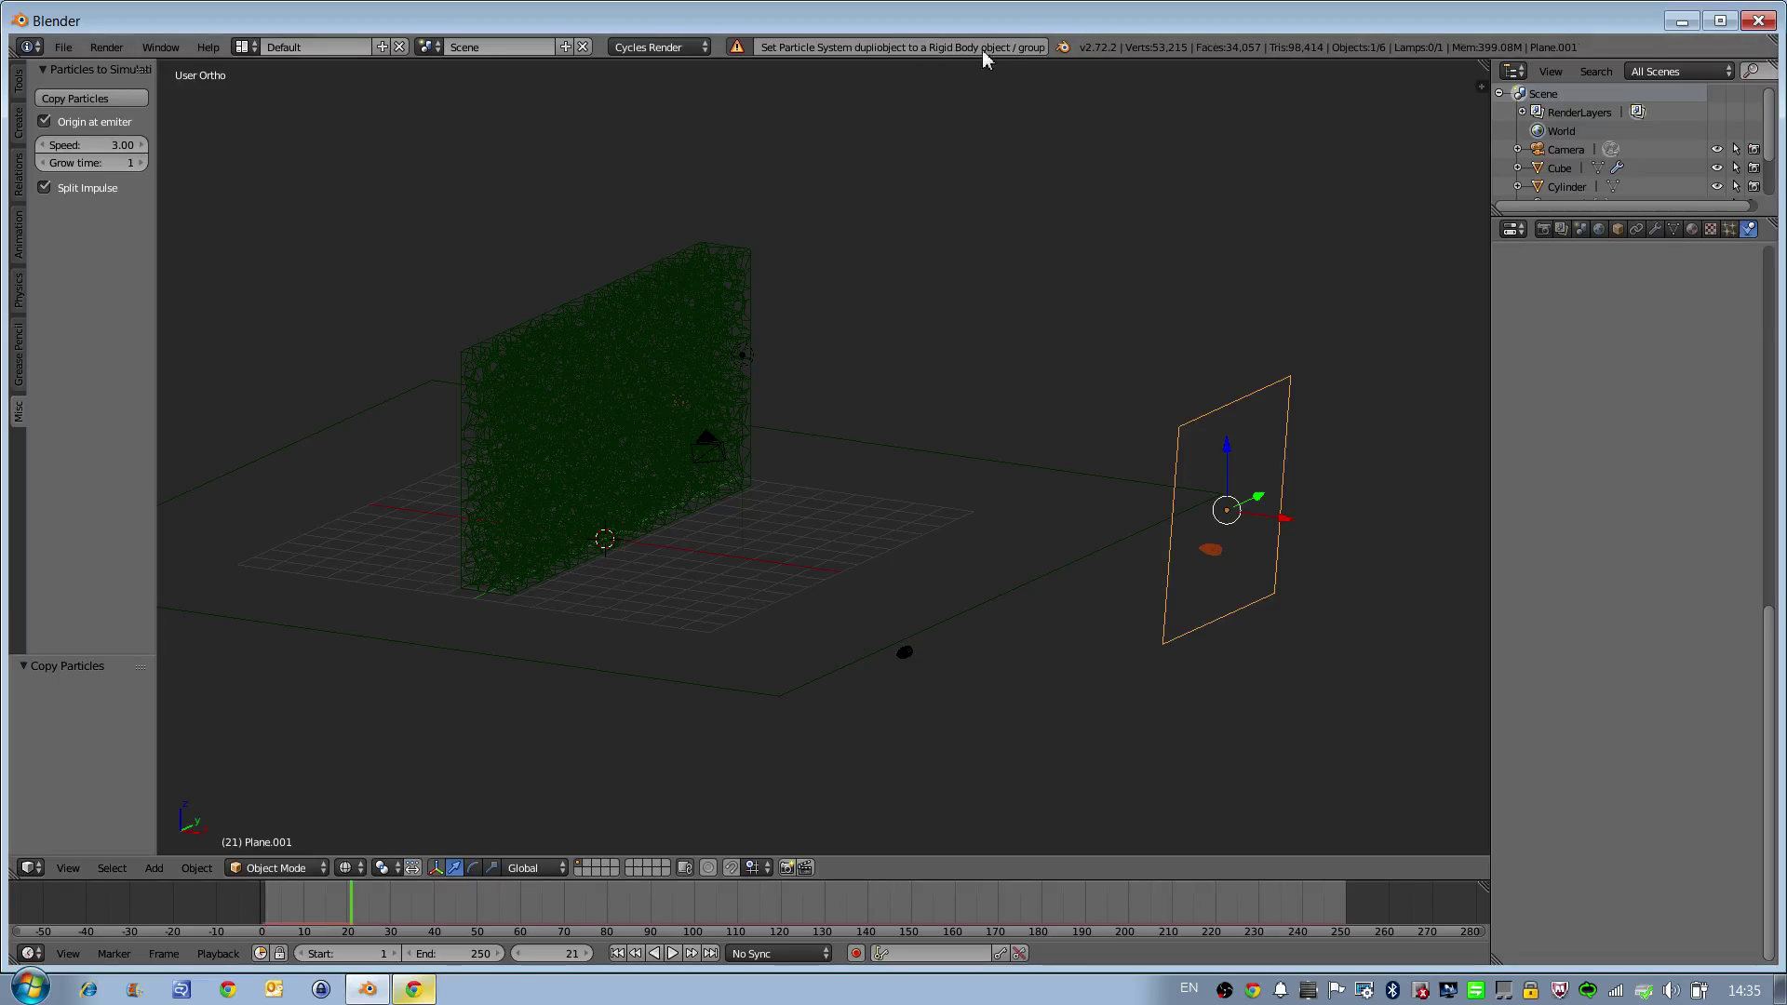
Step: Make the bullet Cylinder an Active rigid body
right_click(906, 656)
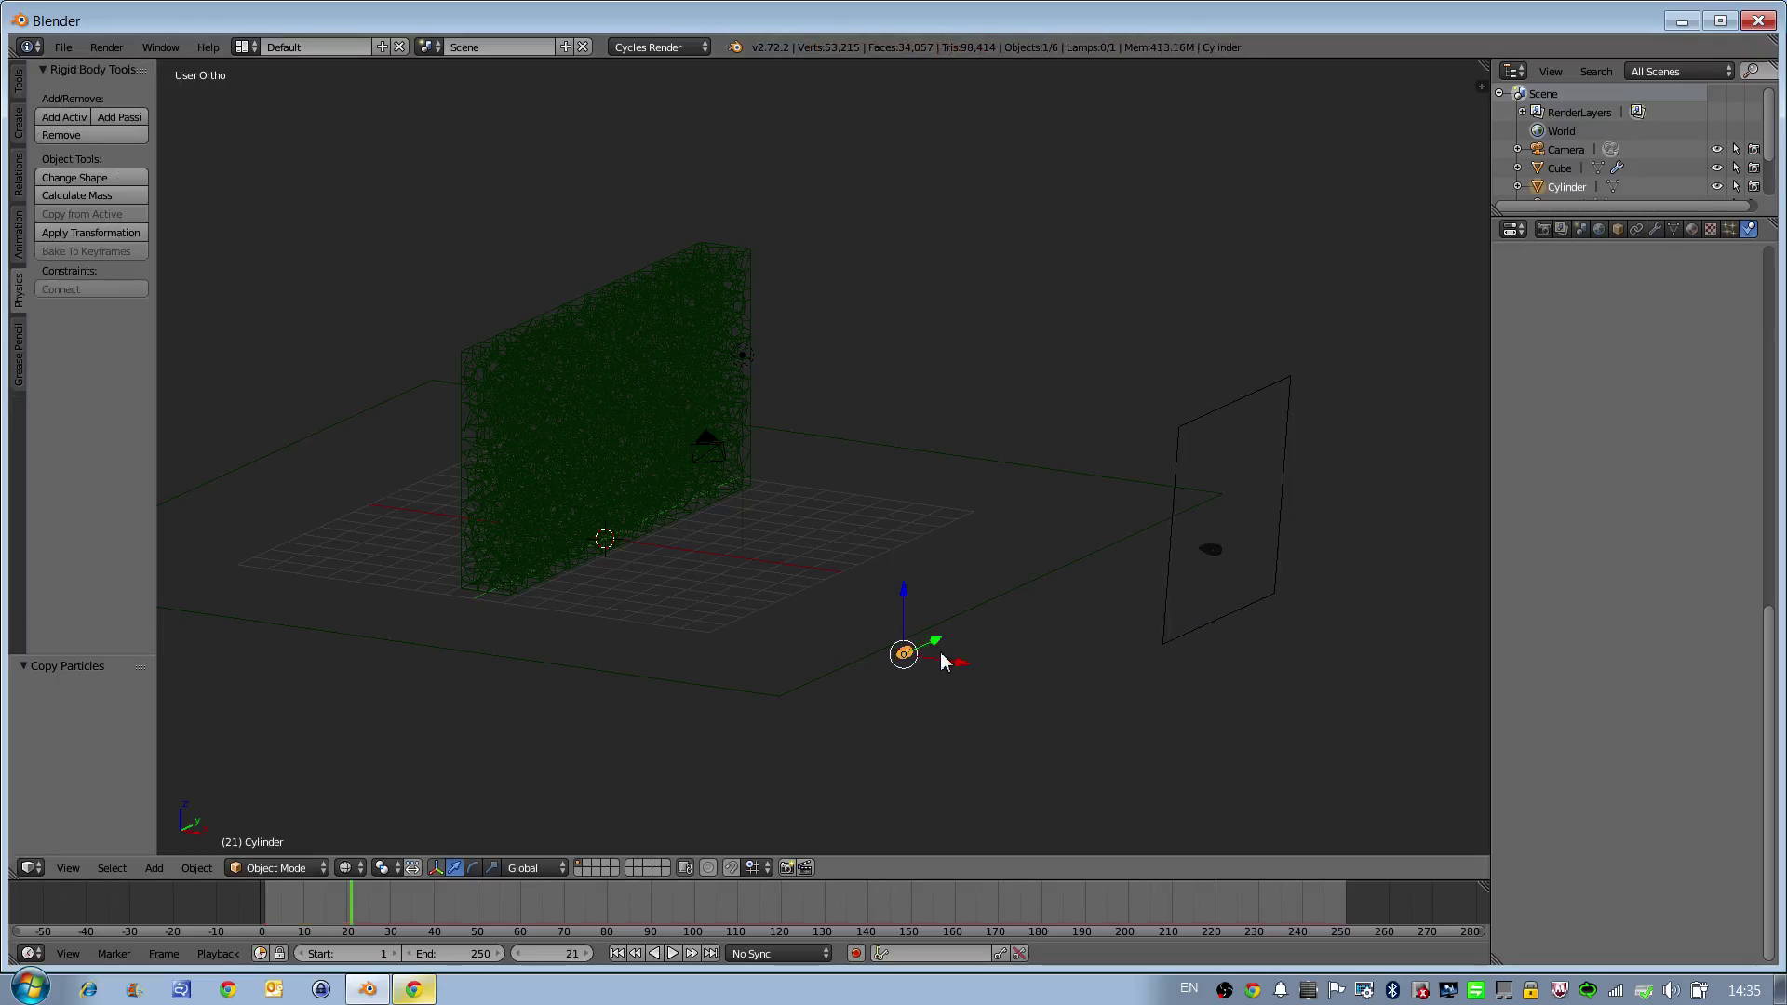
middle_click_drag(941, 658, 878, 621)
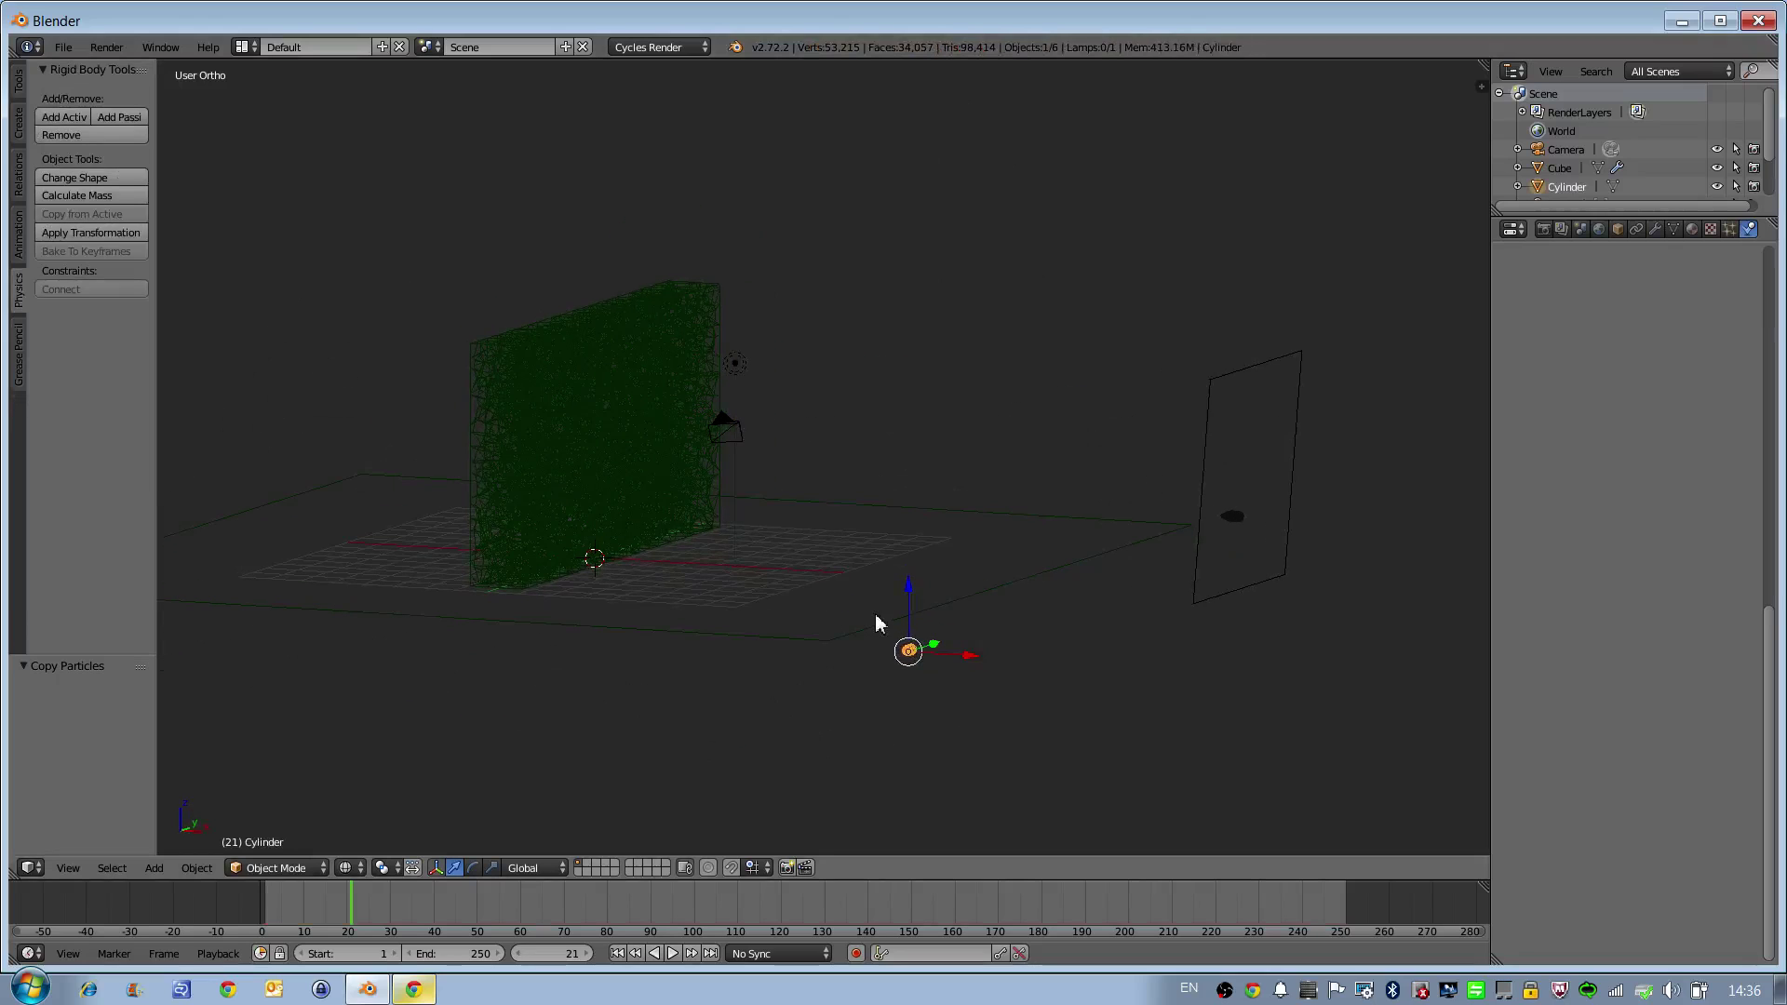
left_click(54, 119)
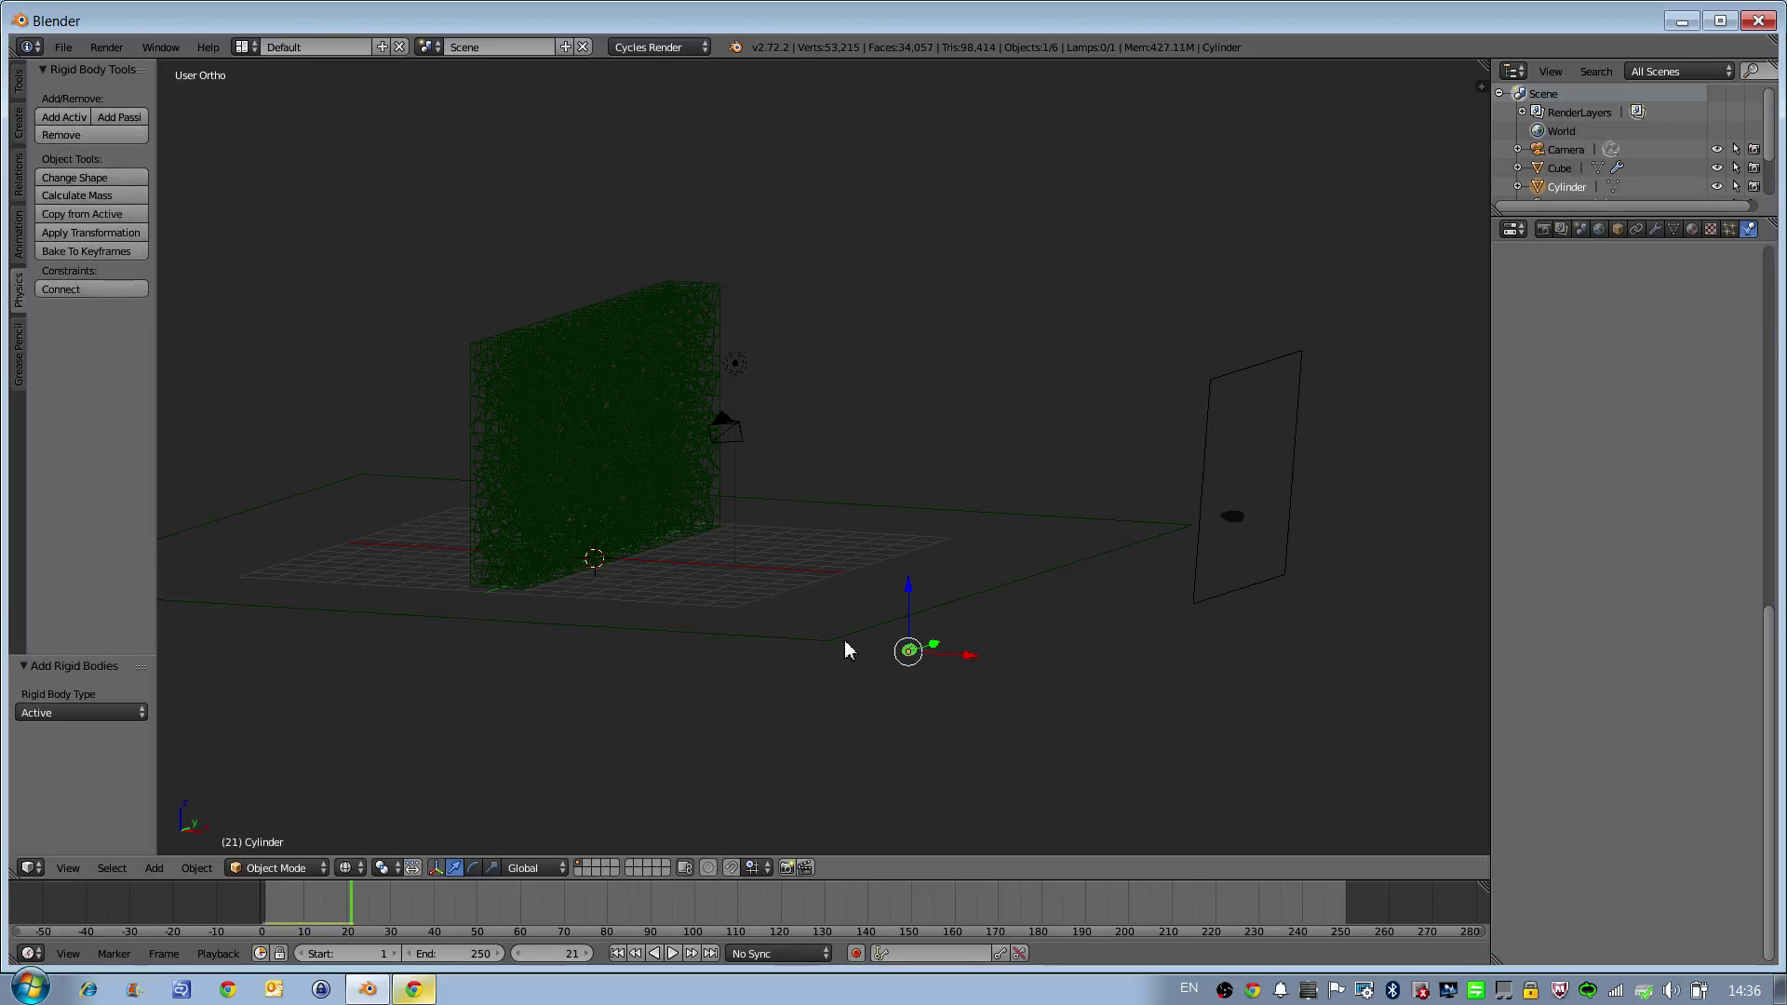
middle_click_drag(917, 600, 866, 623)
scroll(1737, 345, "up", 2)
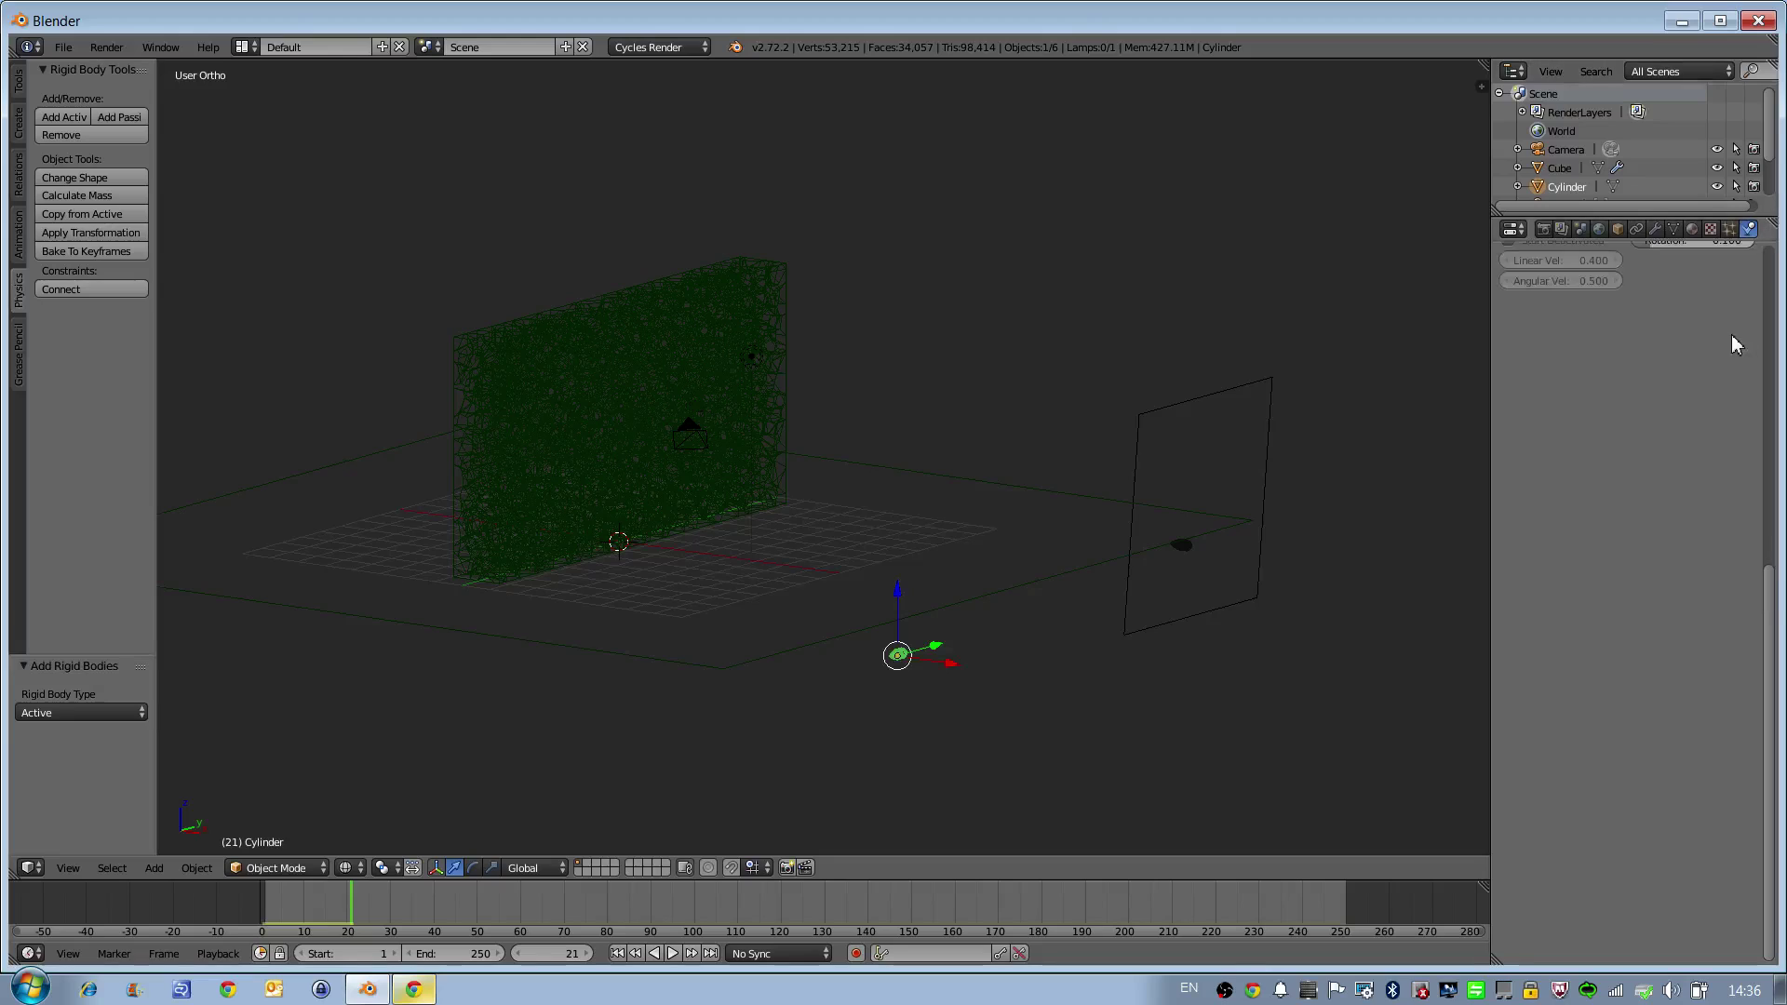
scroll(1736, 345, "up", 12)
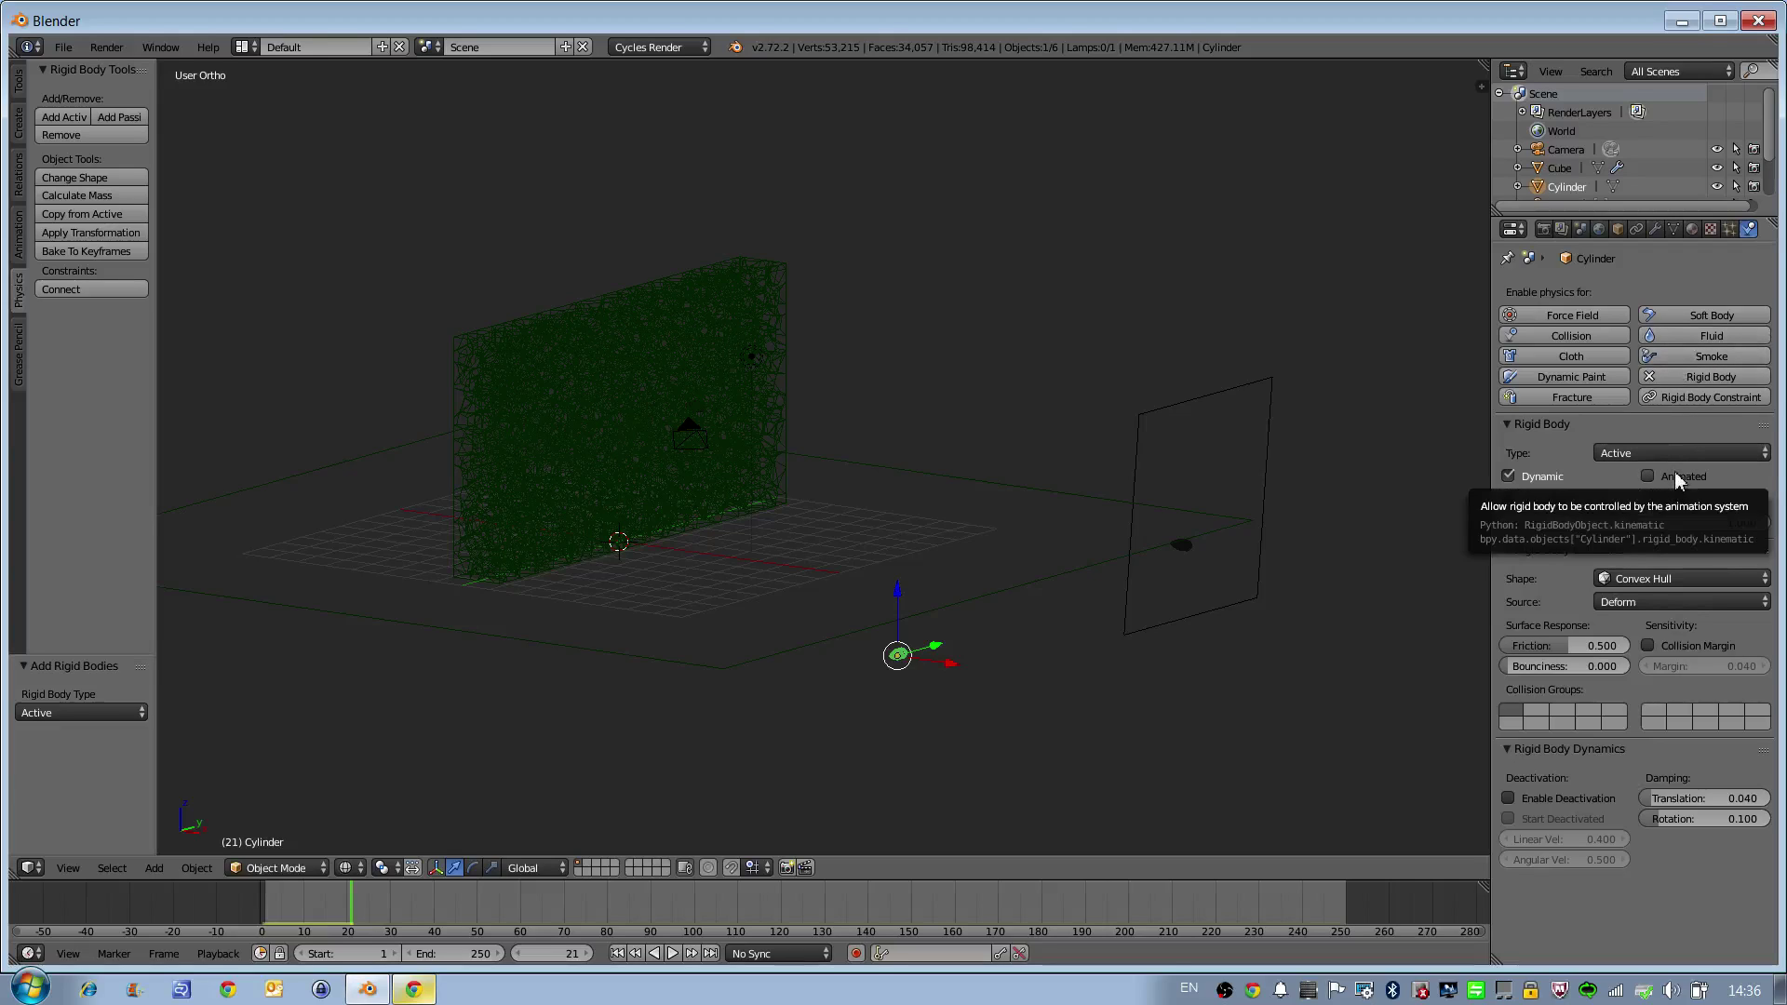
Step: Play the simulation twice to test the bullets, rewinding to frame 1 each time
left_click(677, 949)
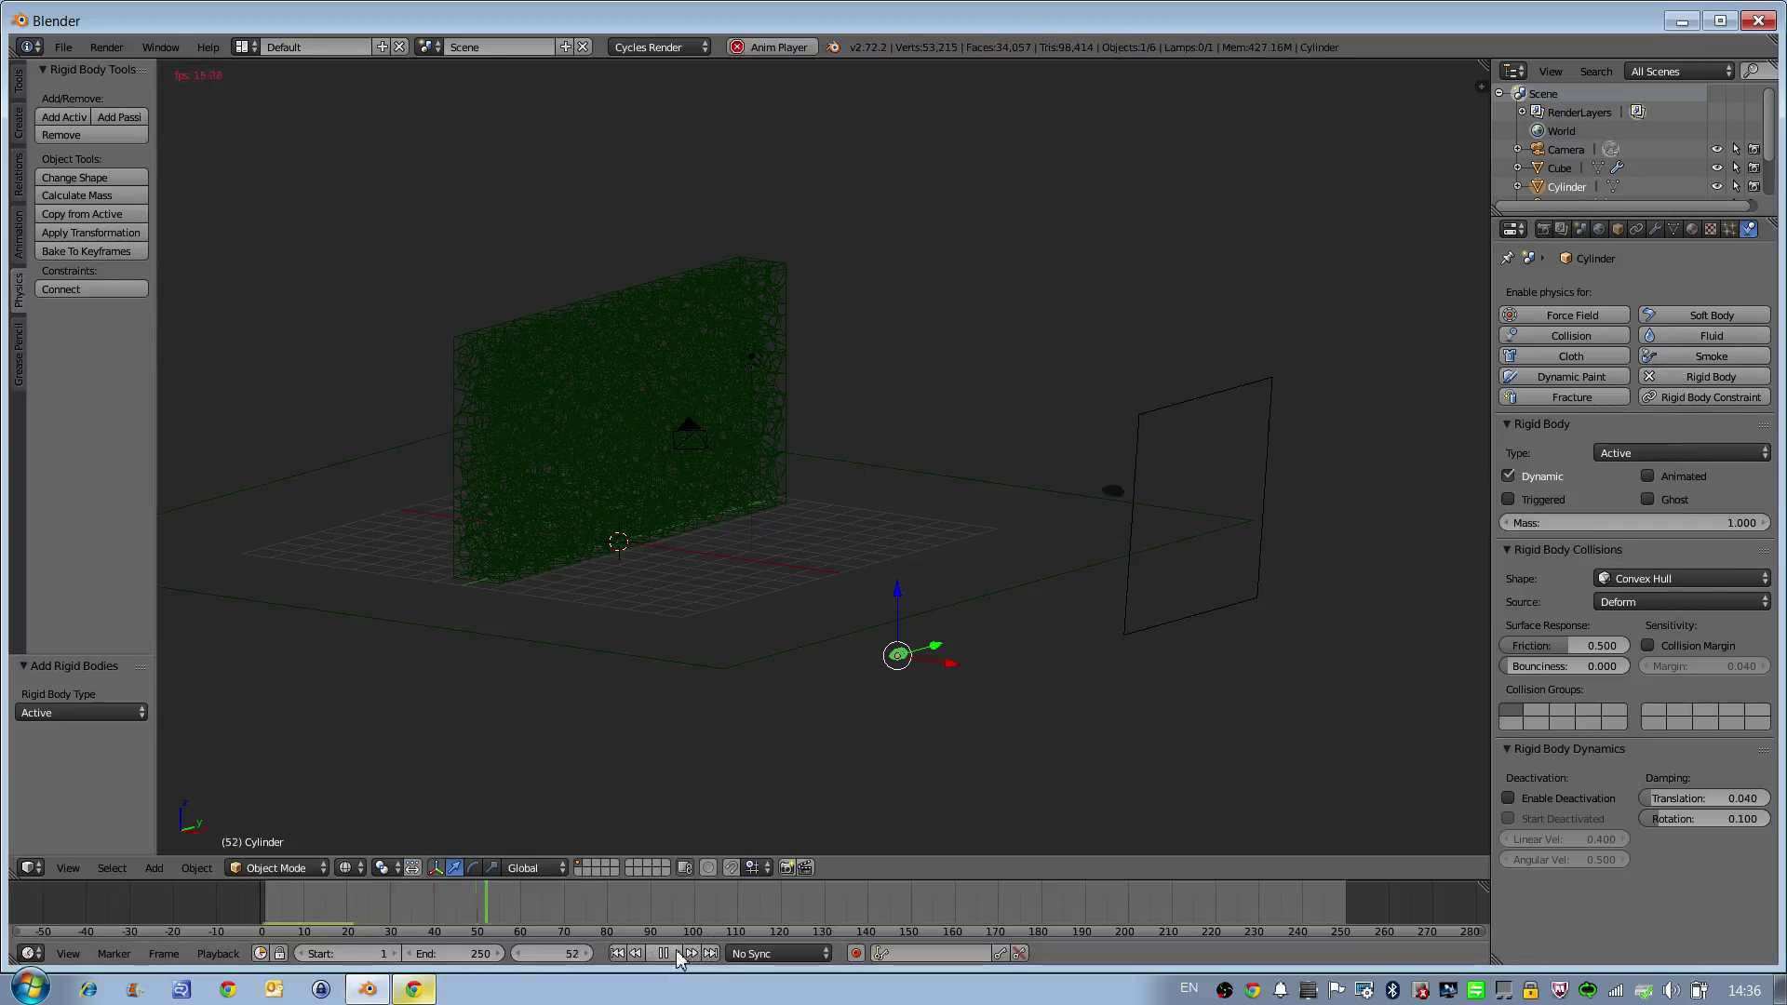
left_click(617, 953)
left_click(663, 953)
left_click(617, 954)
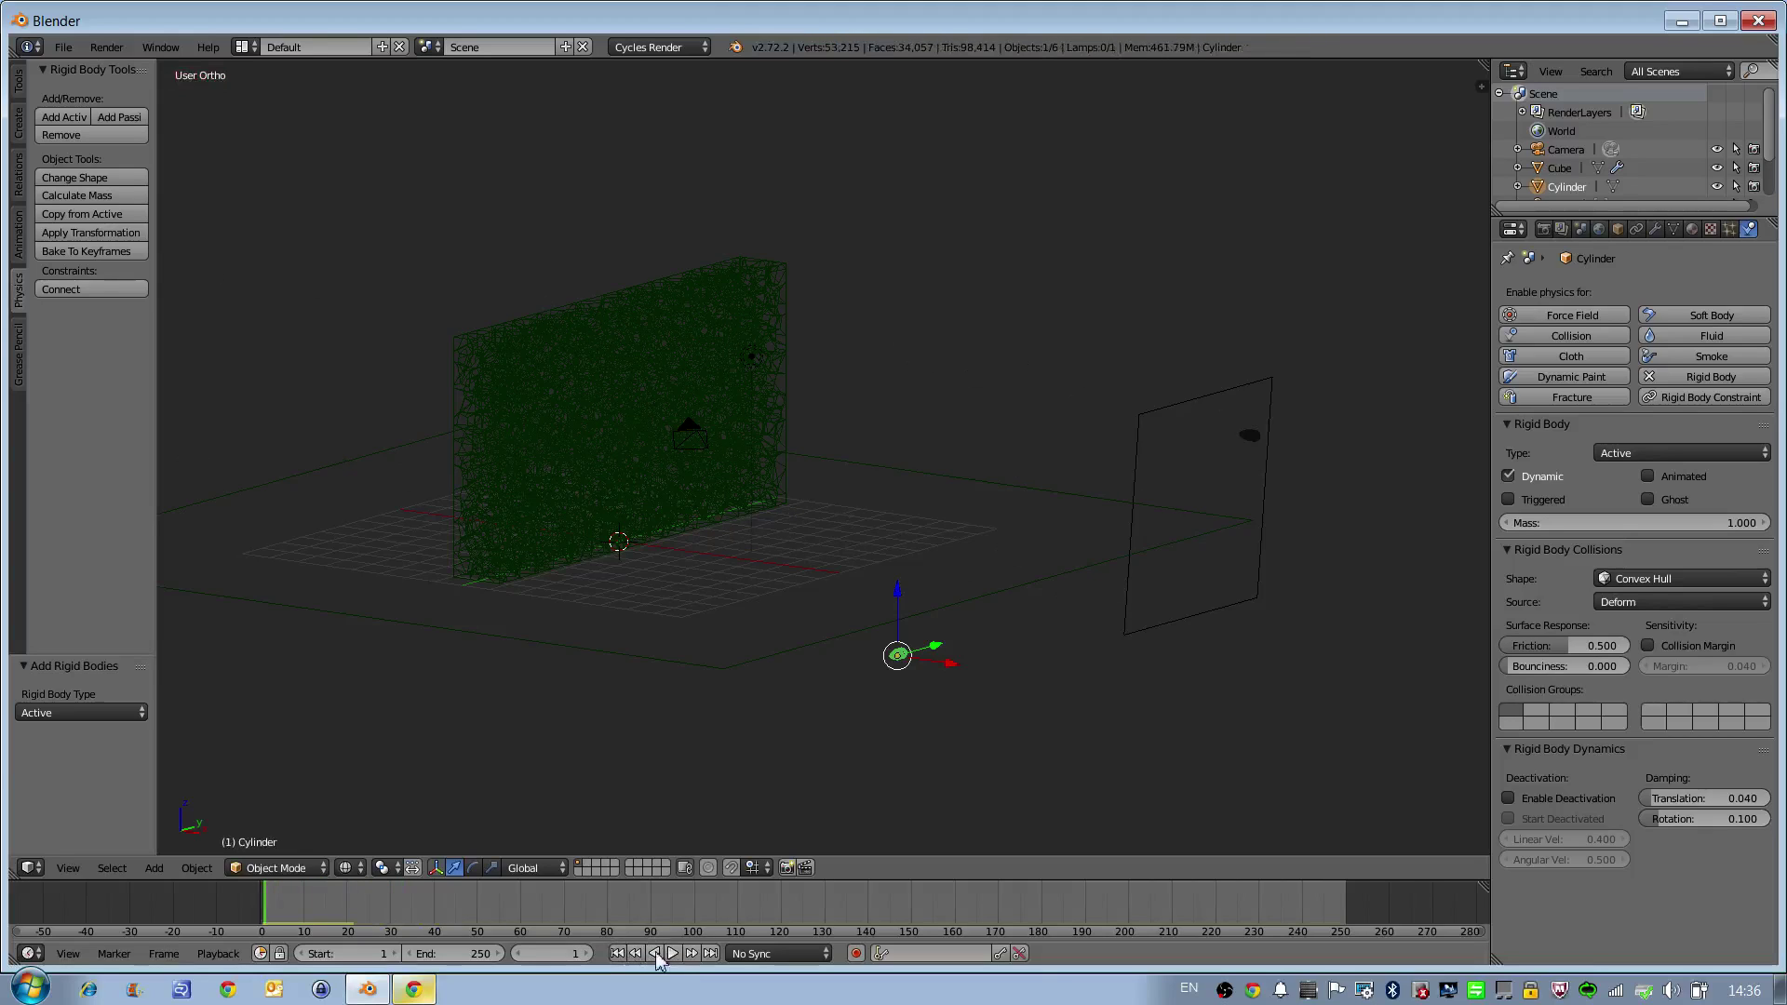
left_click(672, 953)
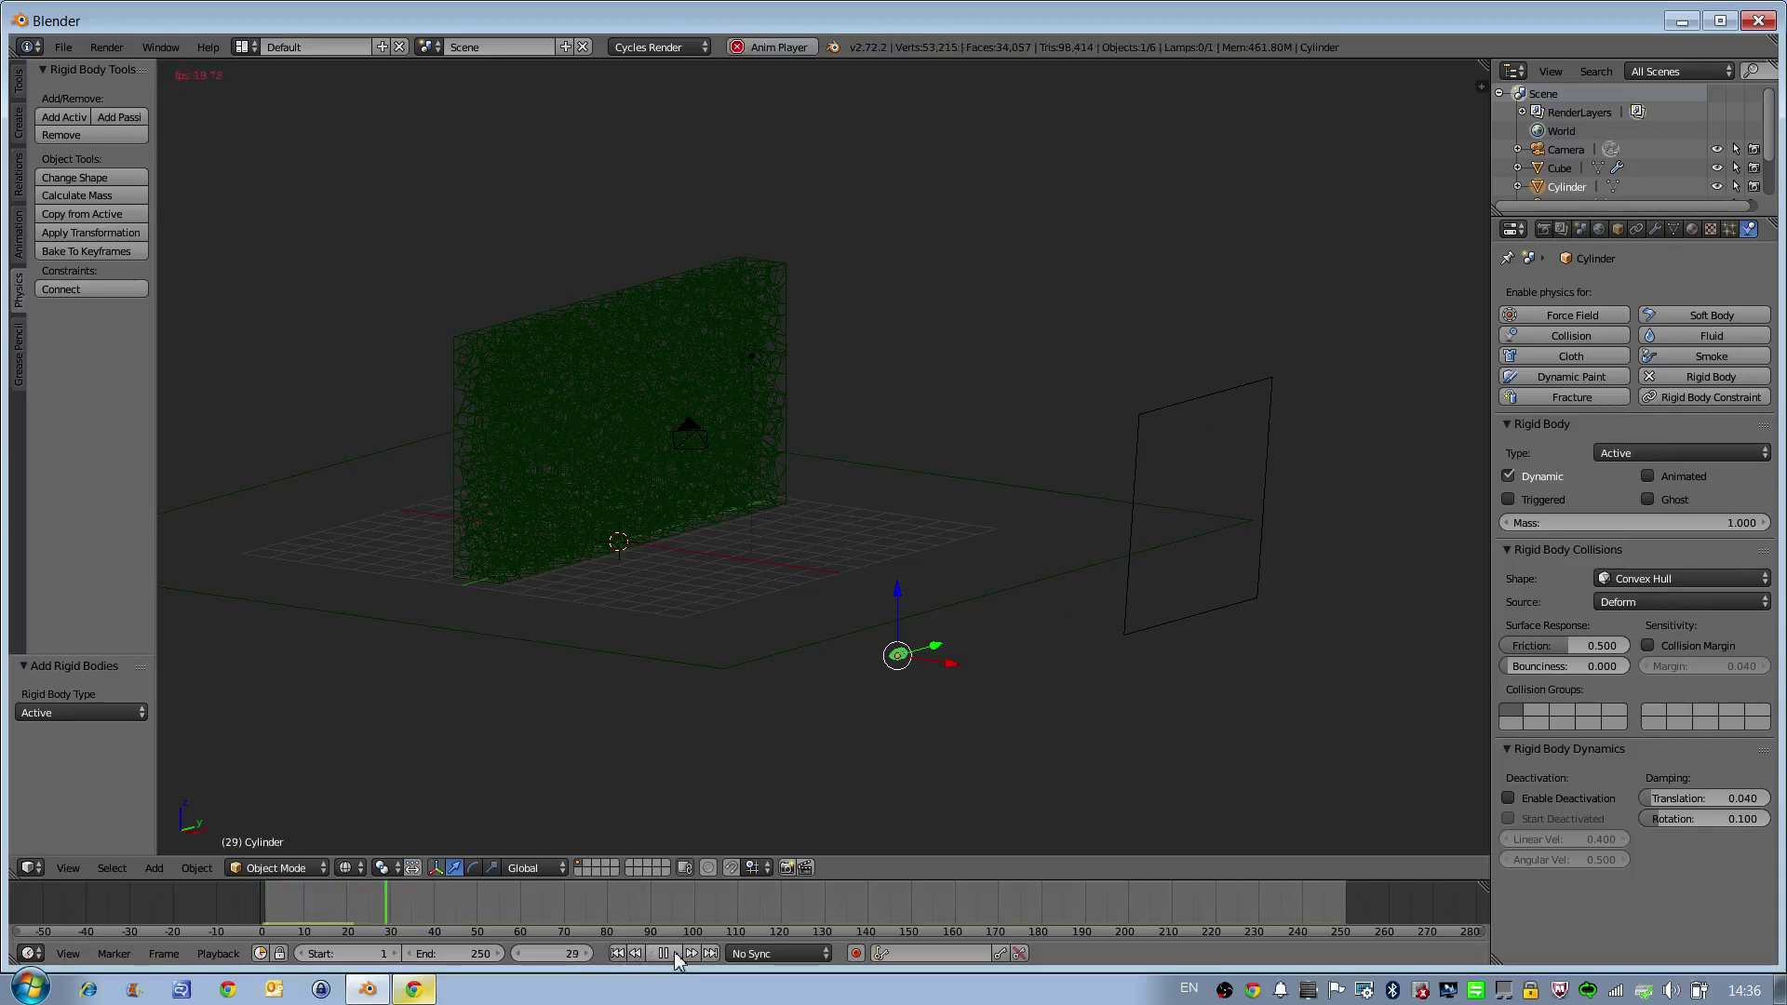
left_click(663, 953)
left_click(617, 954)
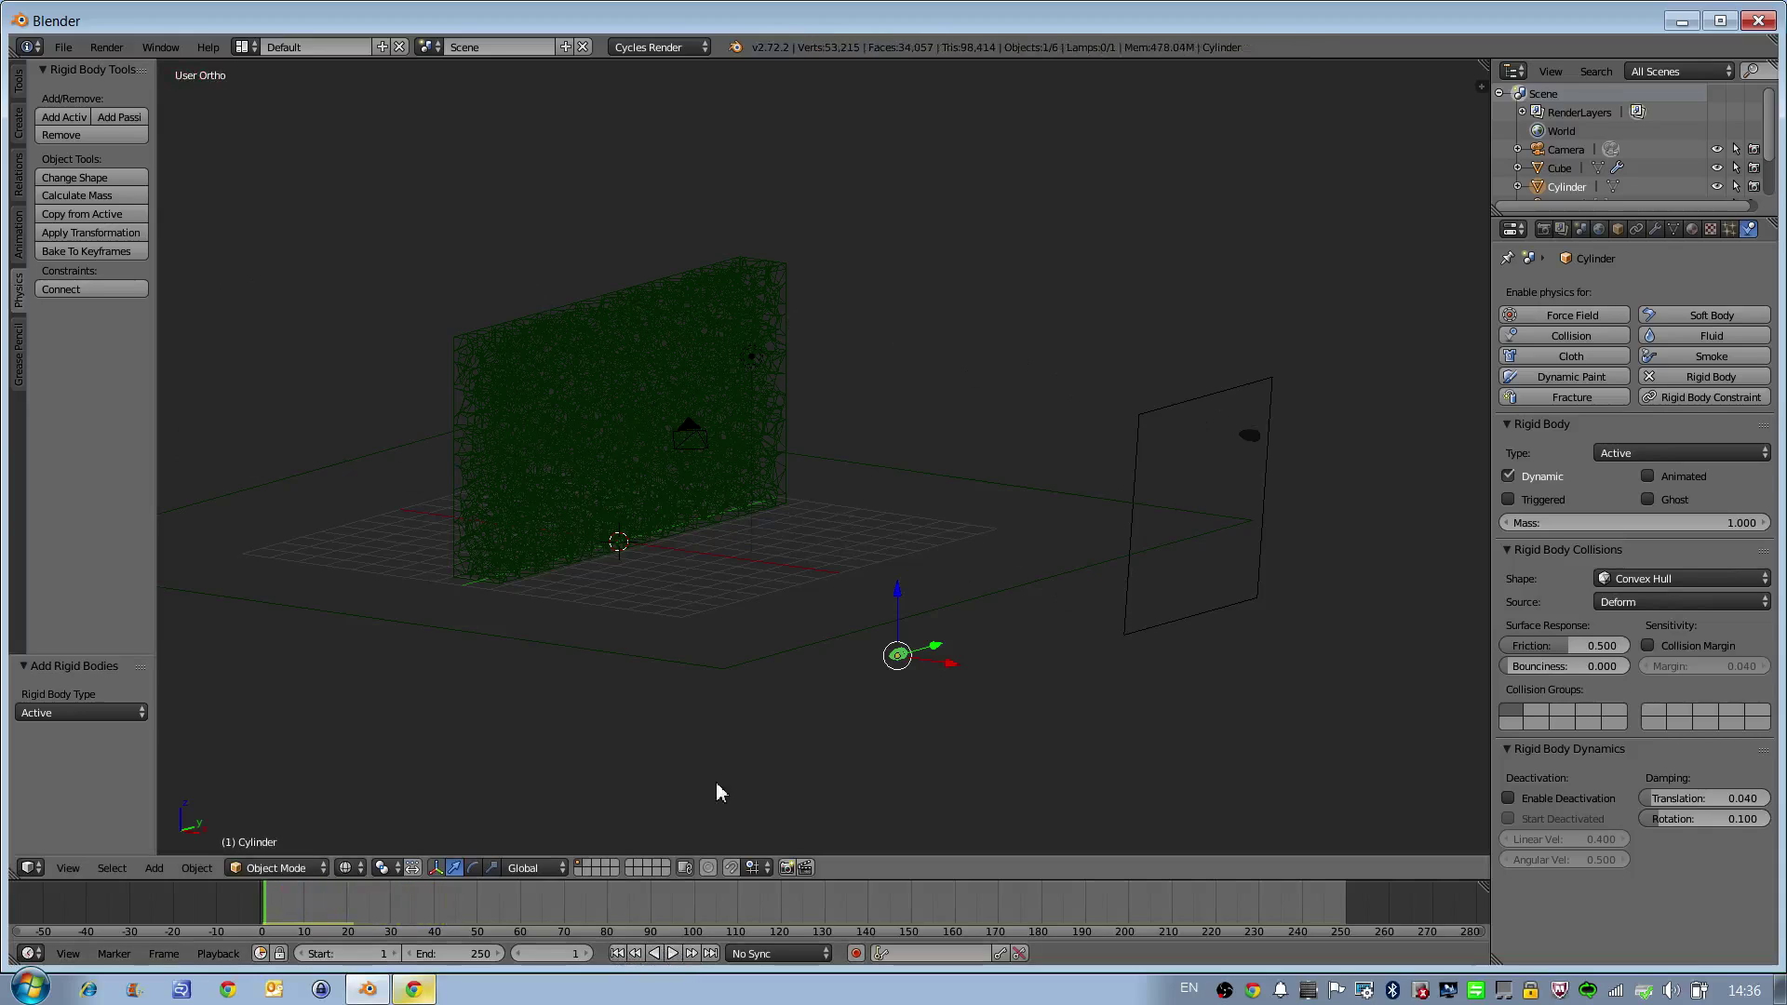
middle_click_drag(720, 793, 1053, 598)
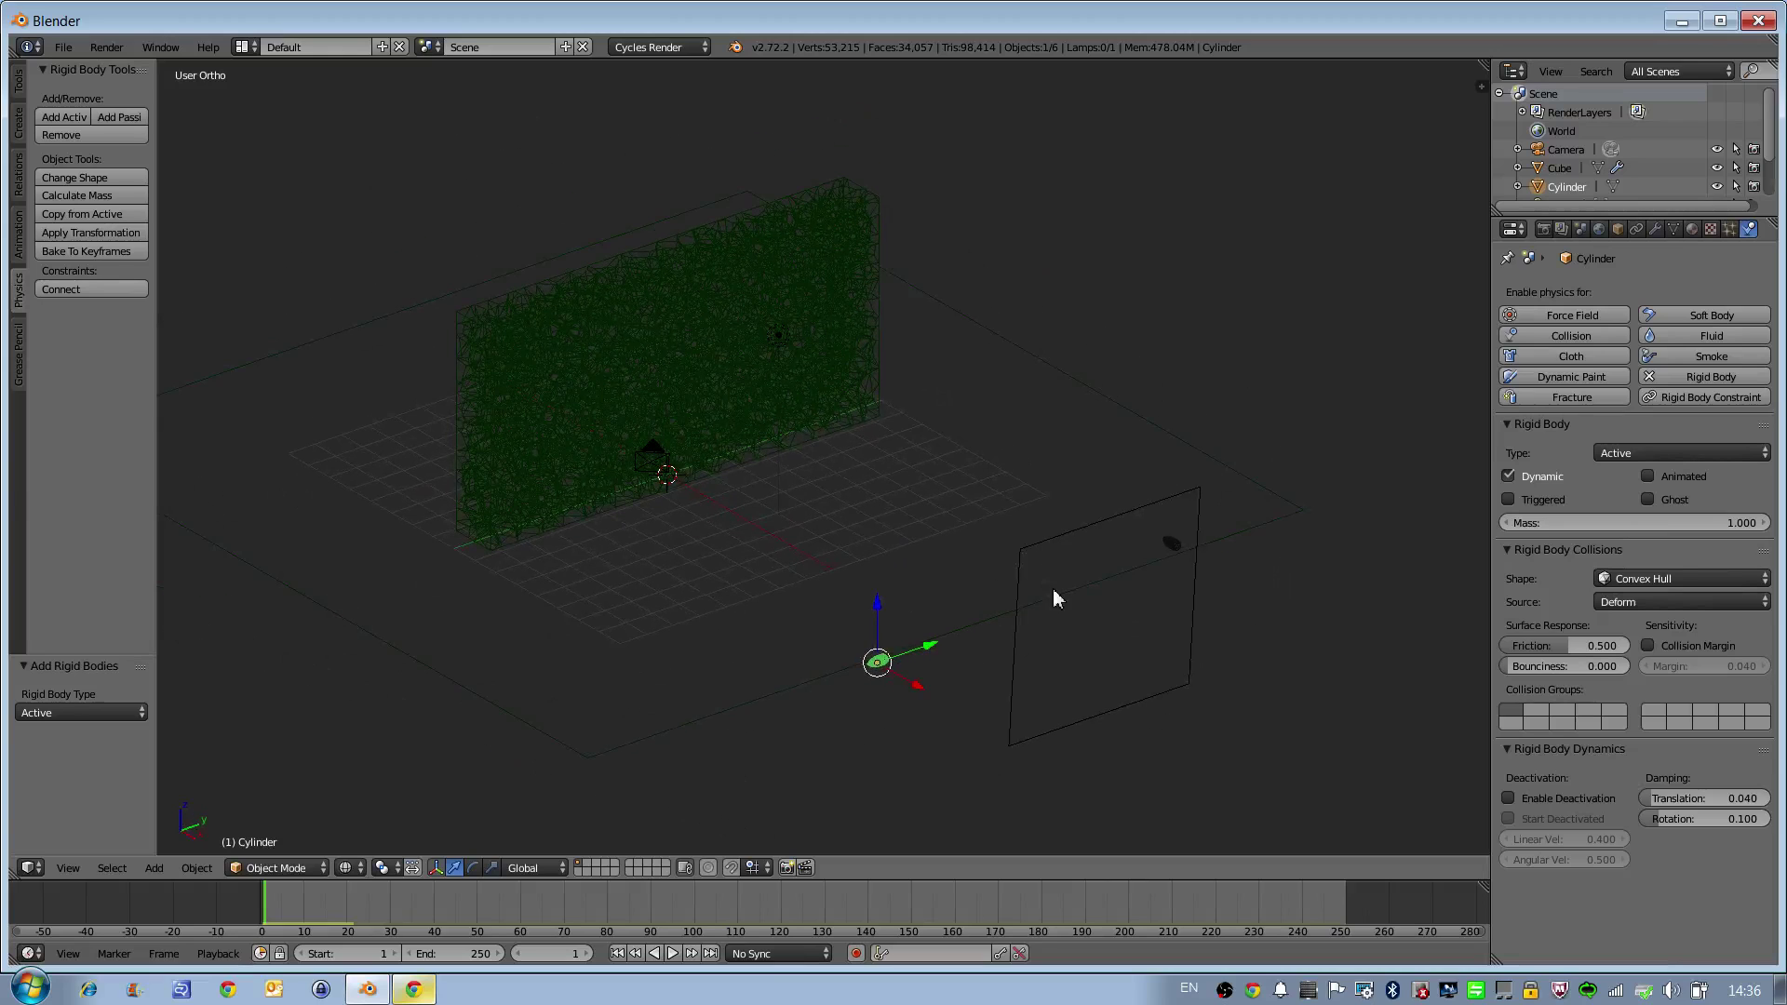
Step: Copy Plane.001's particles into rigid bodies and play the simulation, rewinding to frame 1
right_click(1058, 540)
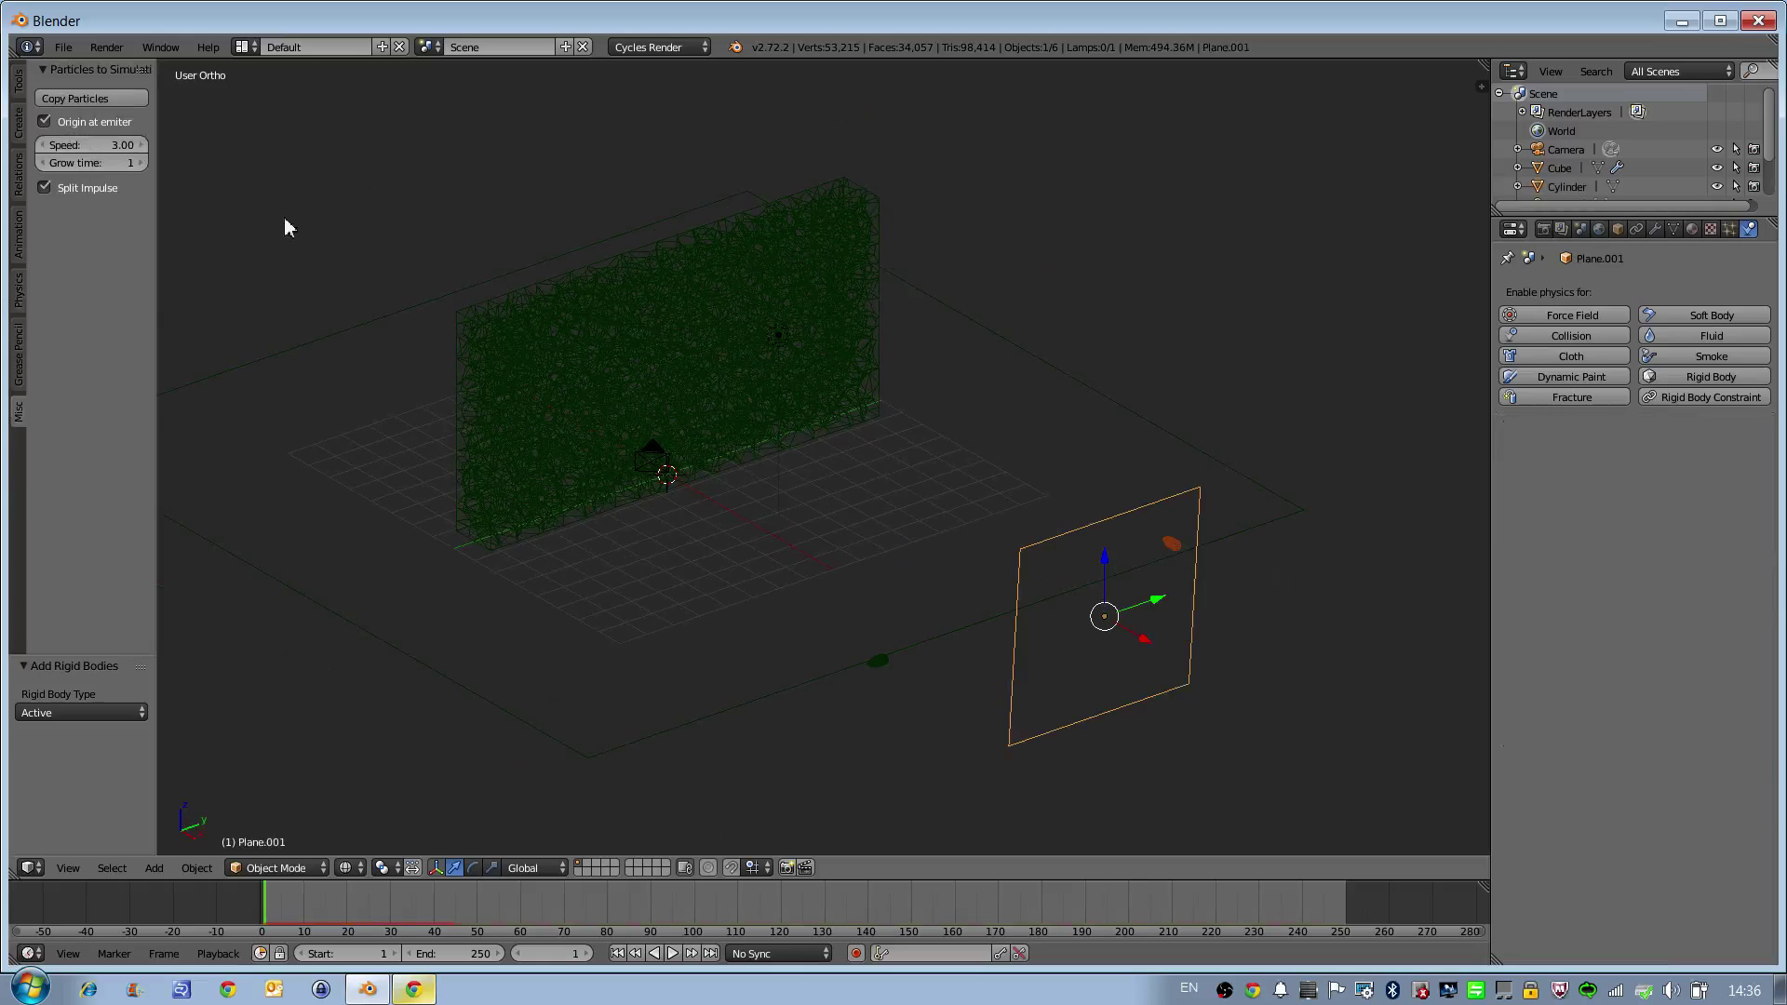
left_click(67, 97)
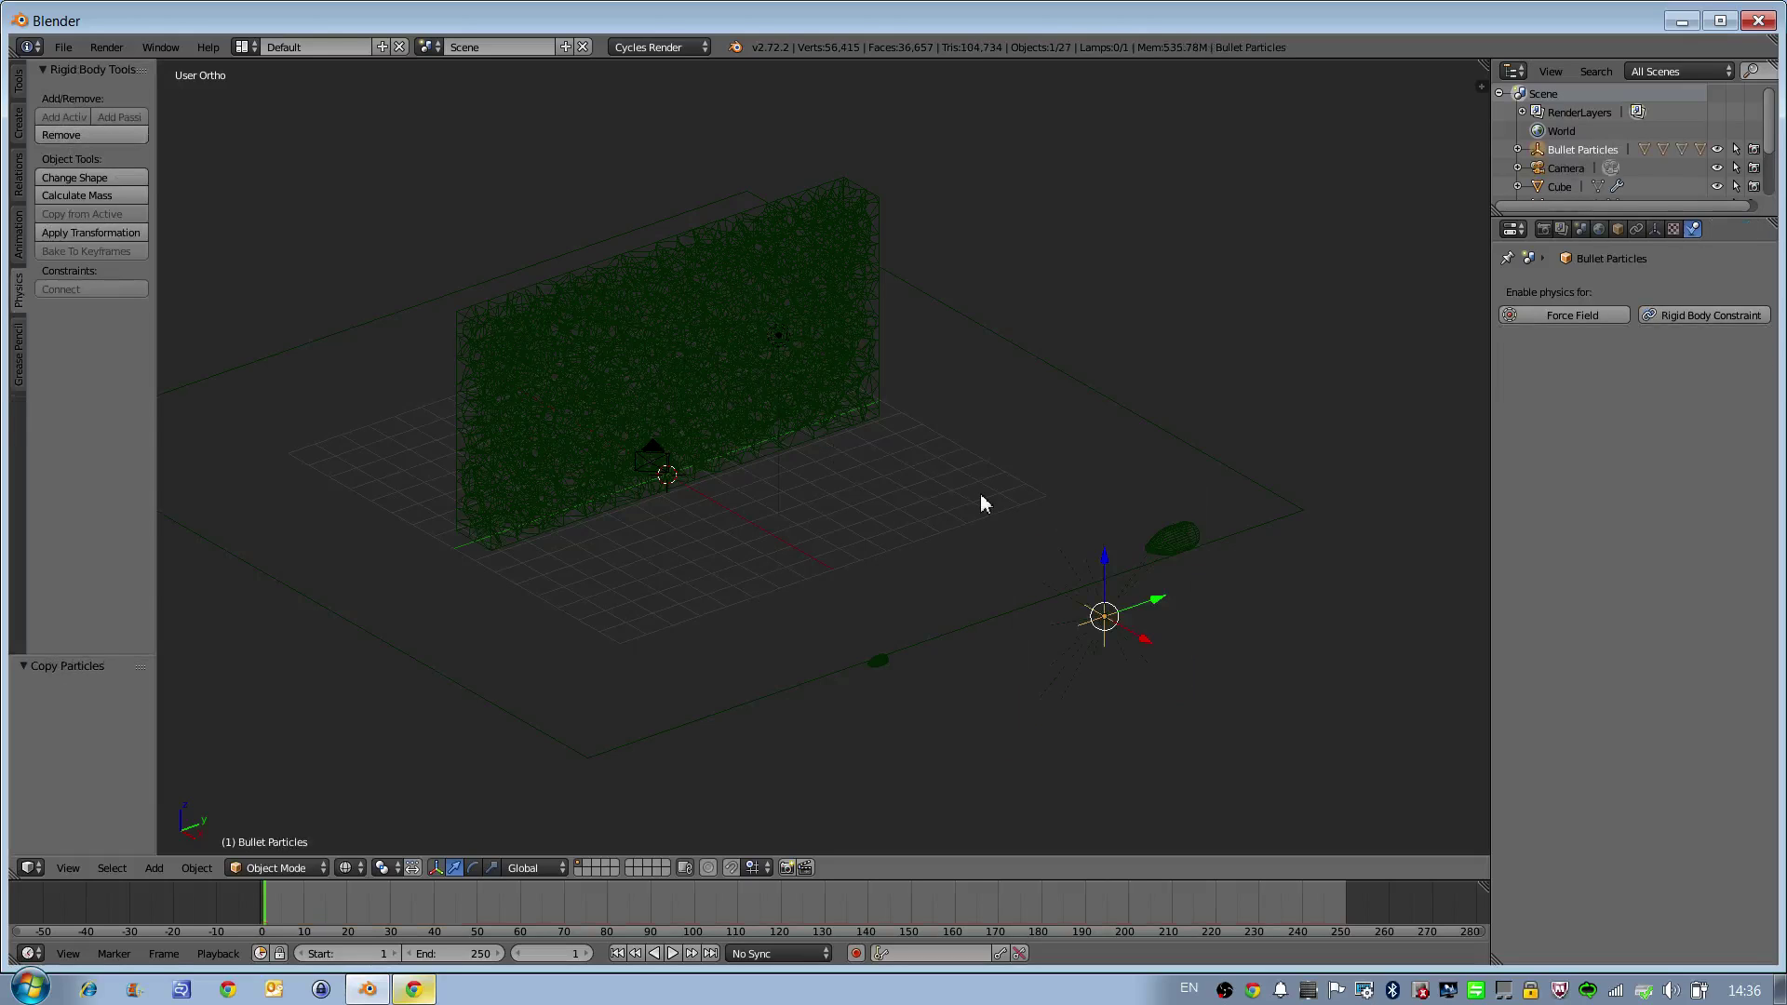
middle_click_drag(982, 503, 1022, 480)
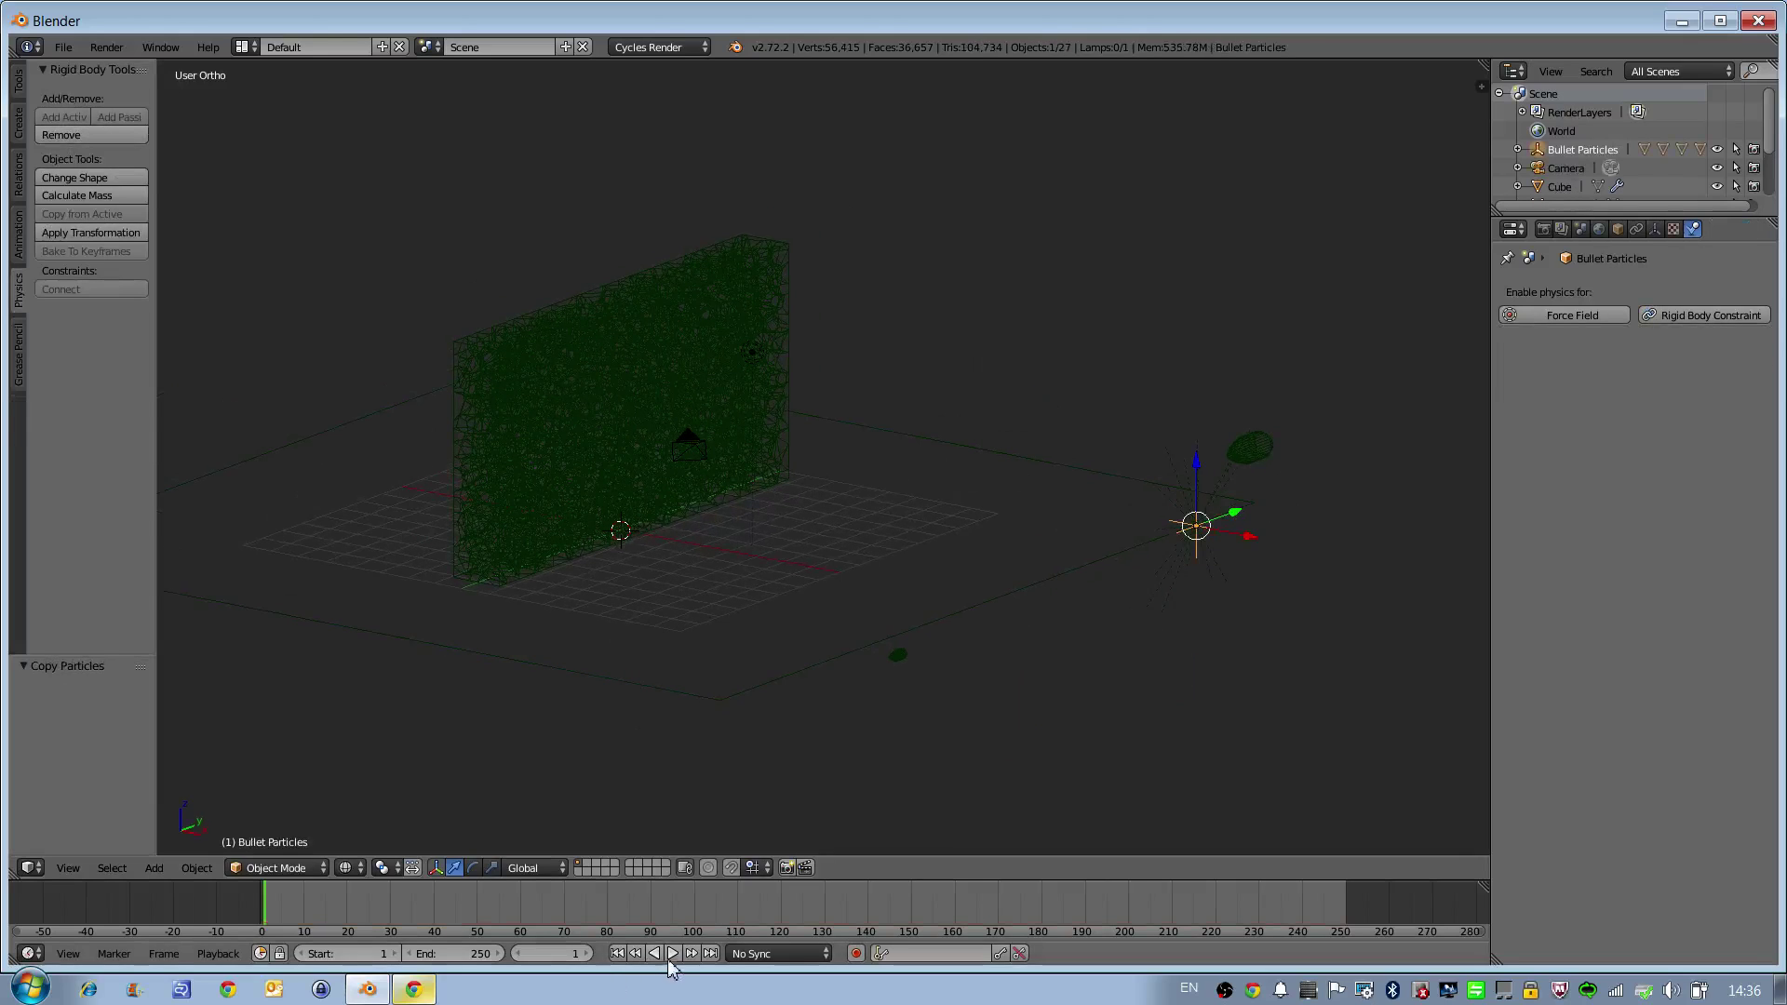
left_click(672, 955)
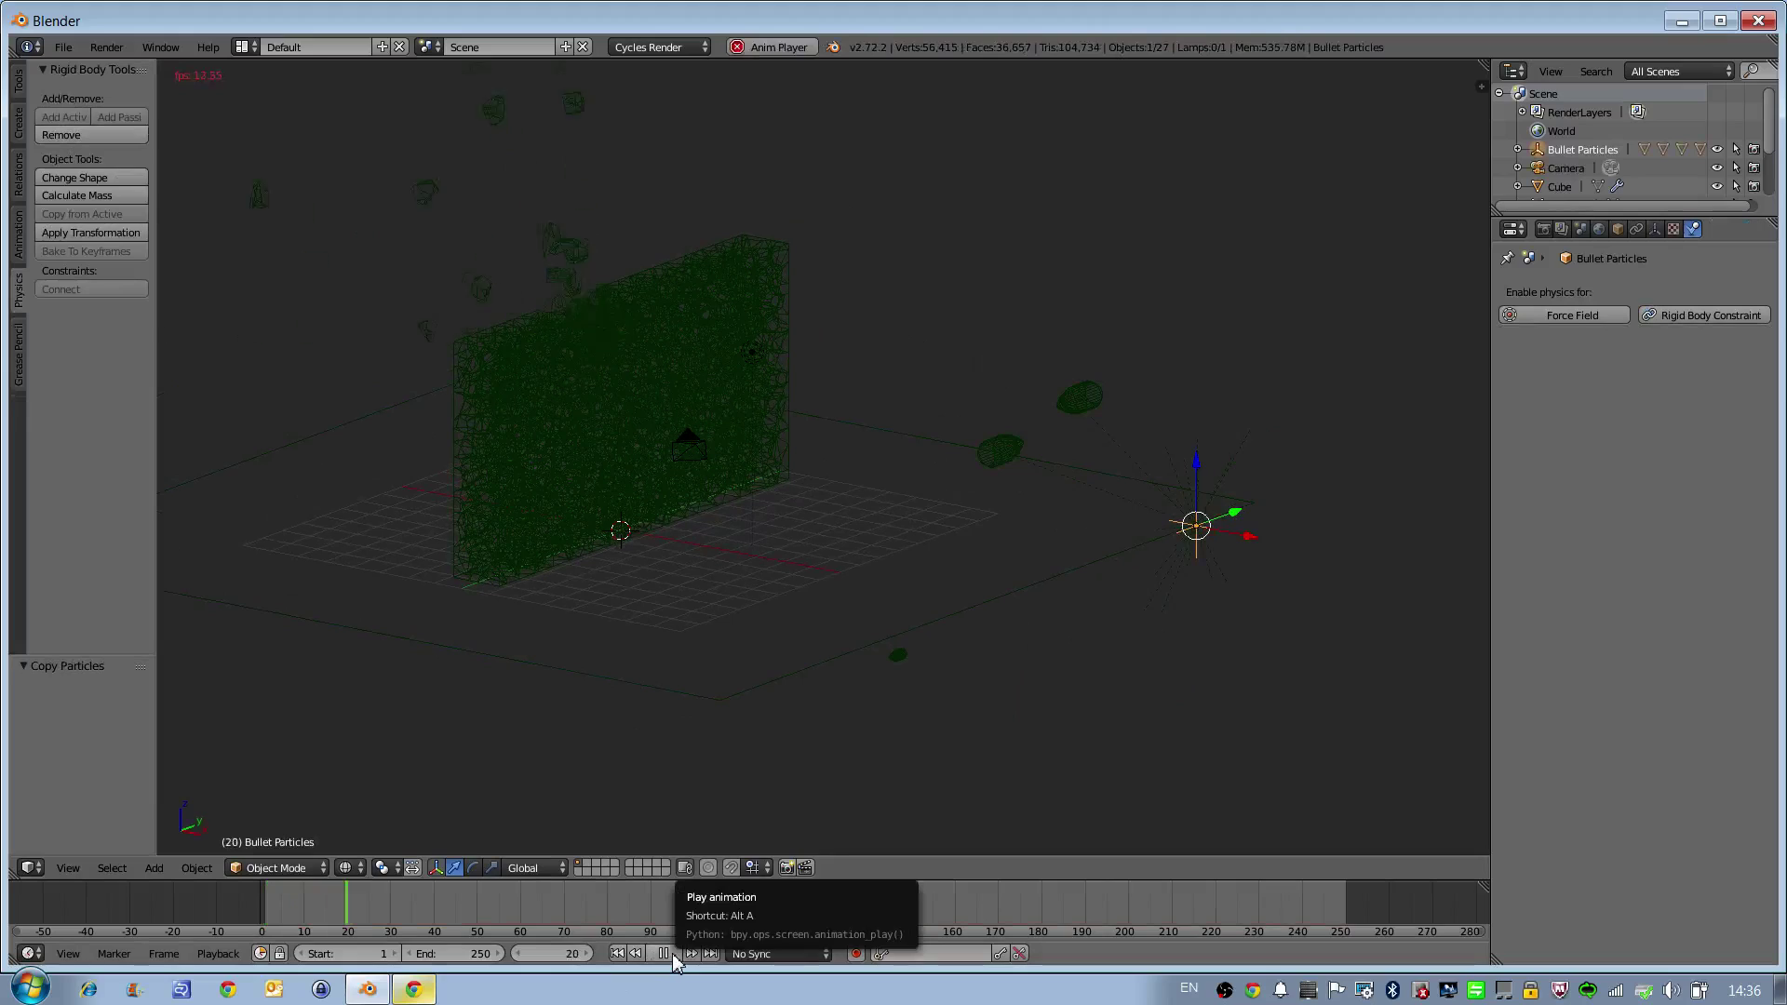
left_click(663, 954)
left_click(617, 954)
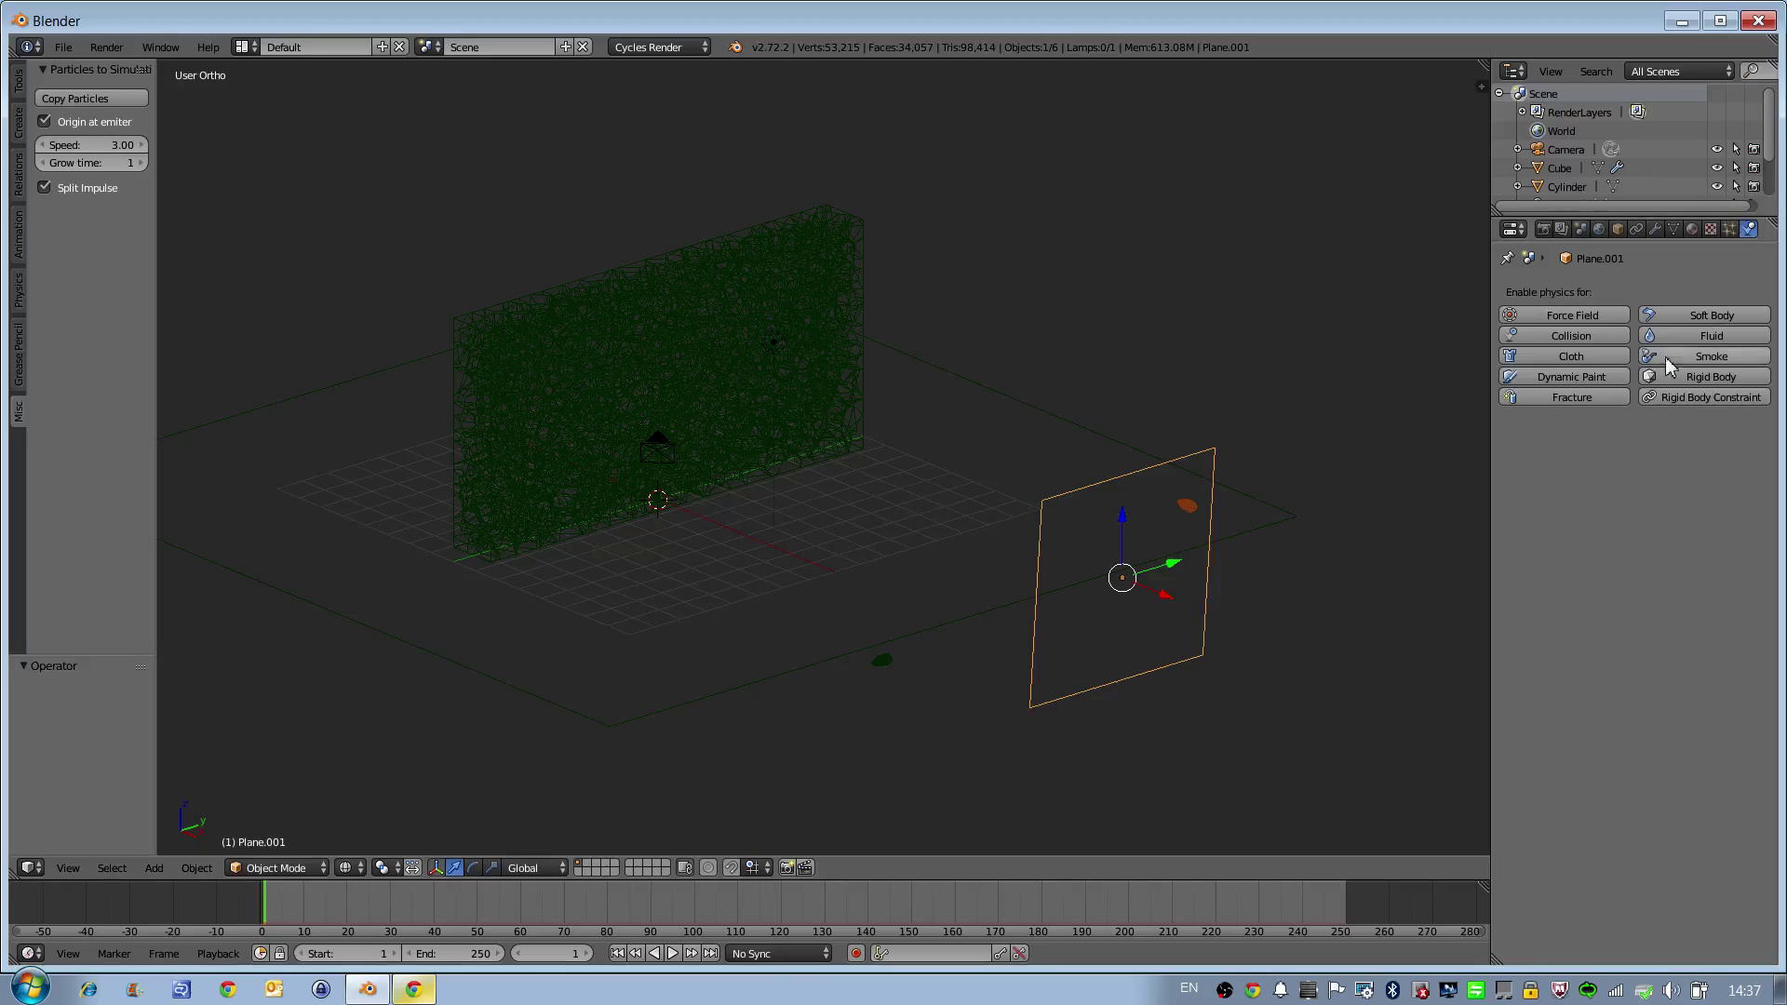
Step: Set the emitter's particle Emission Start to frame 5
left_click(1728, 229)
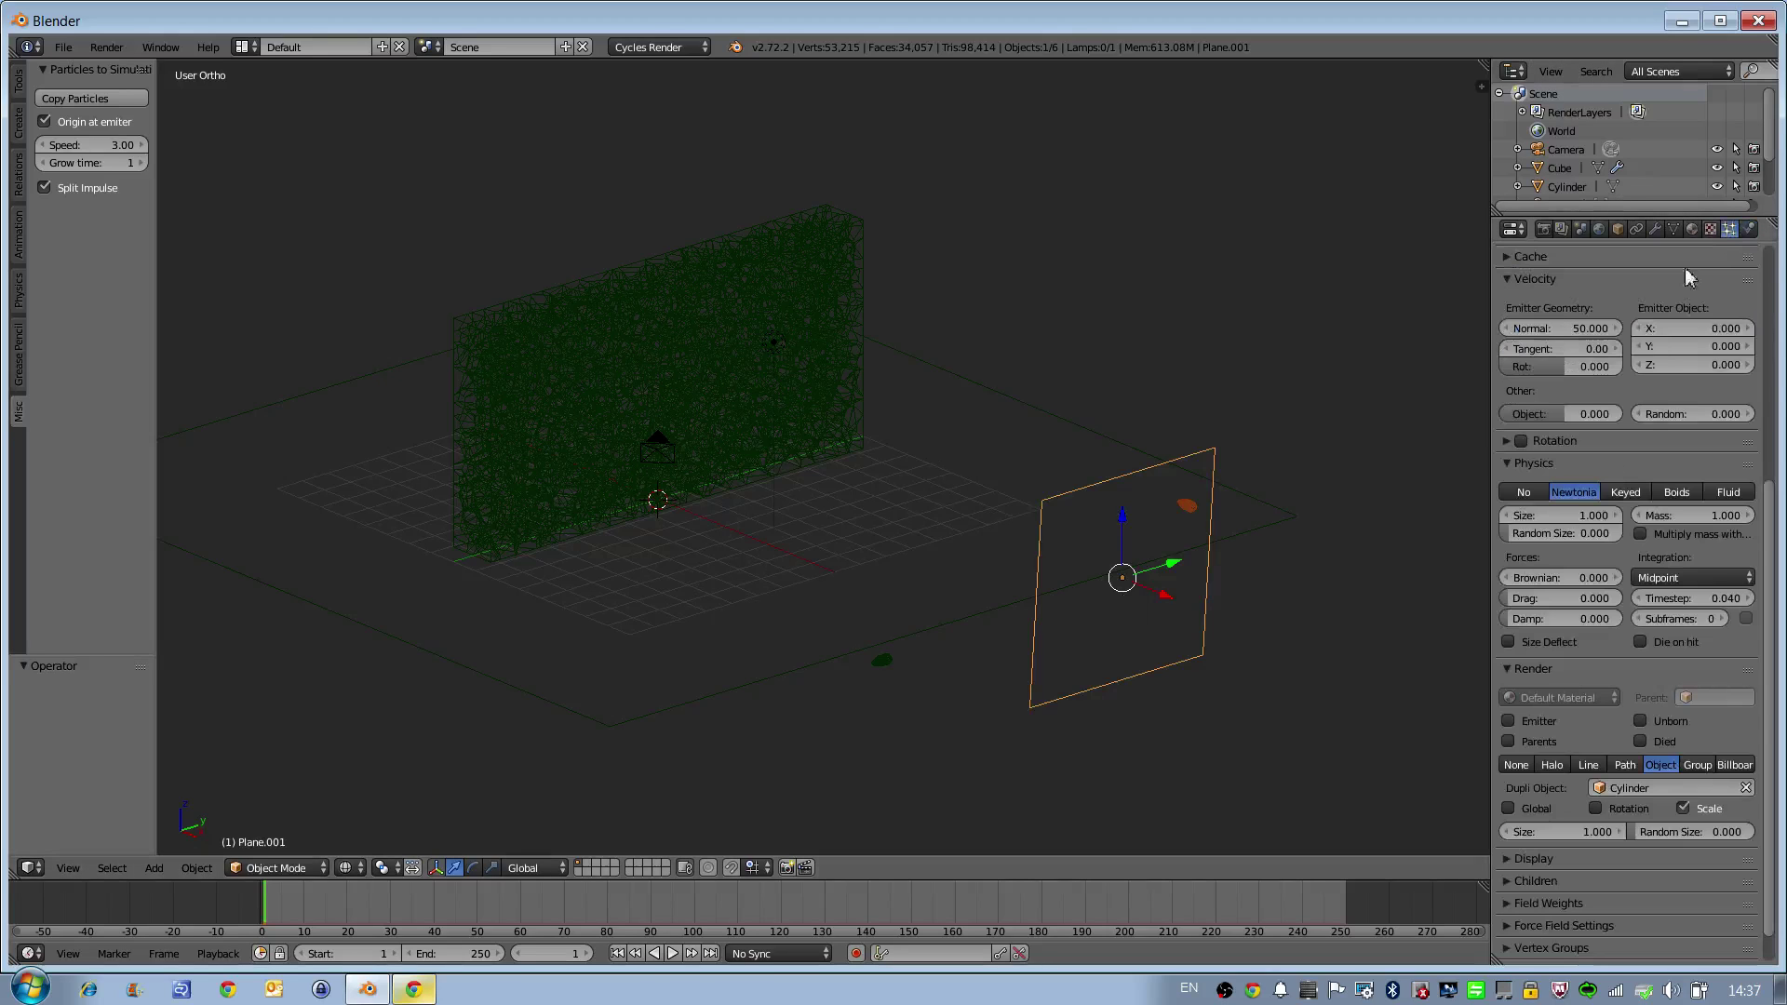
scroll(1588, 652, "down", 5)
scroll(1588, 577, "up", 4)
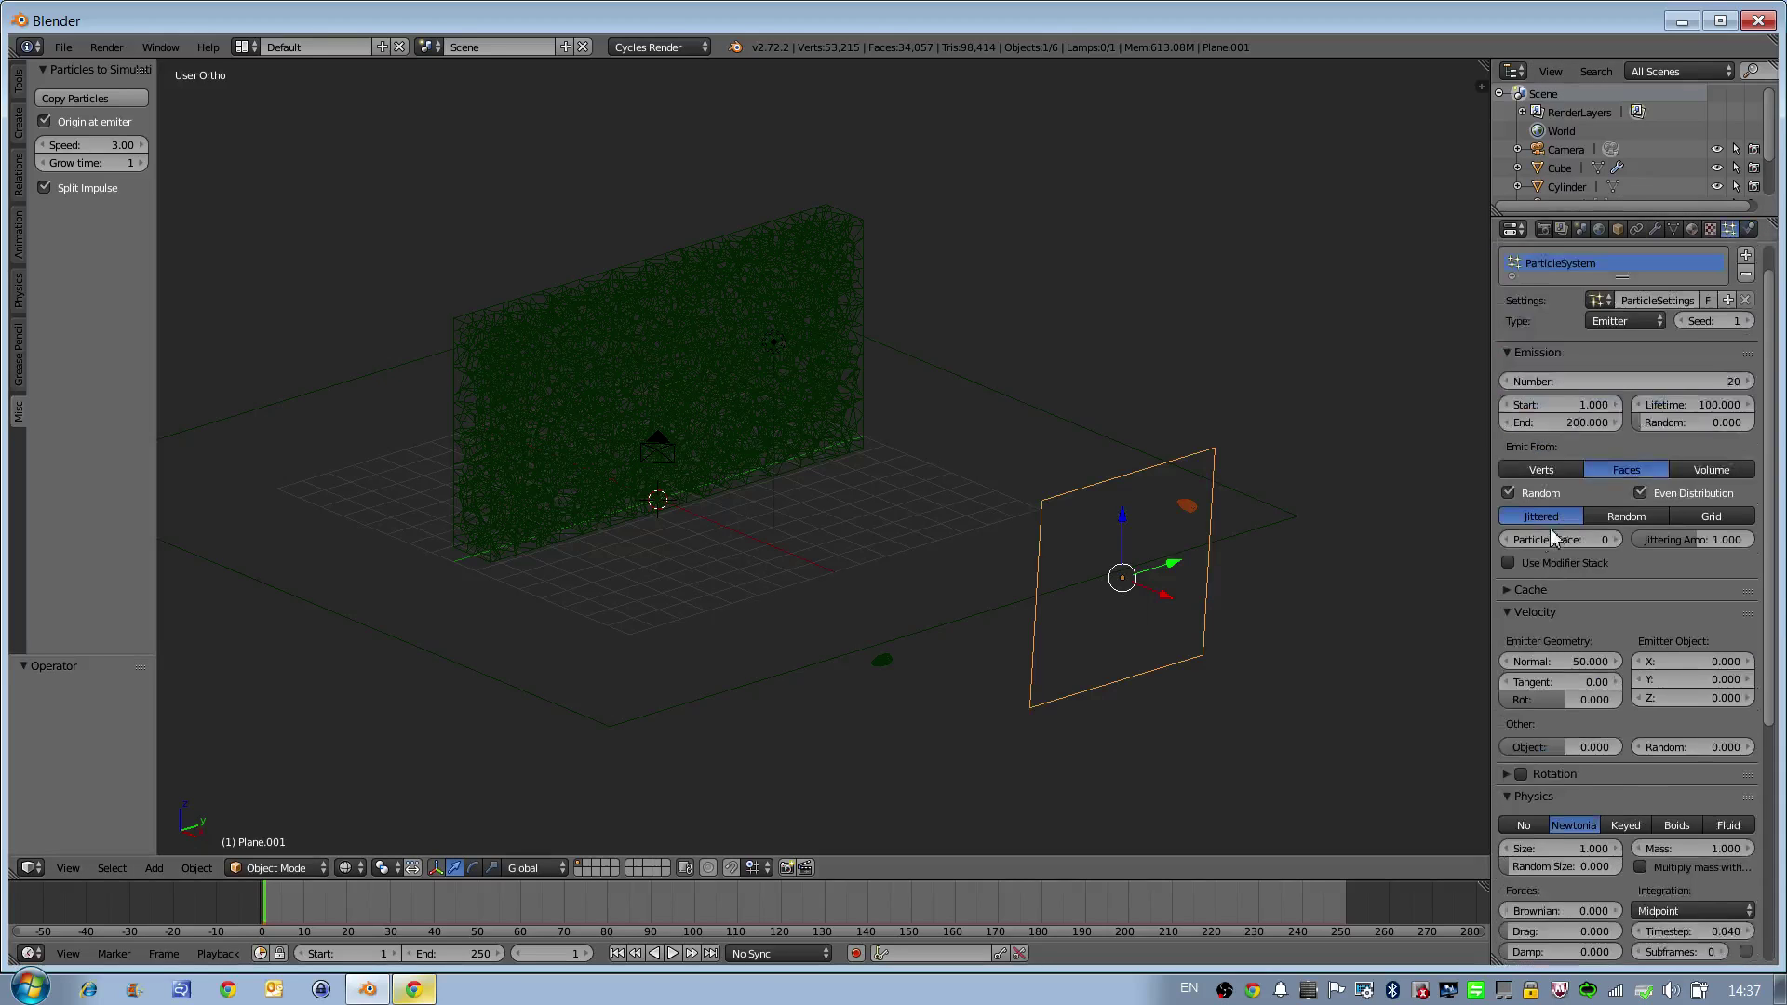
left_click(1561, 440)
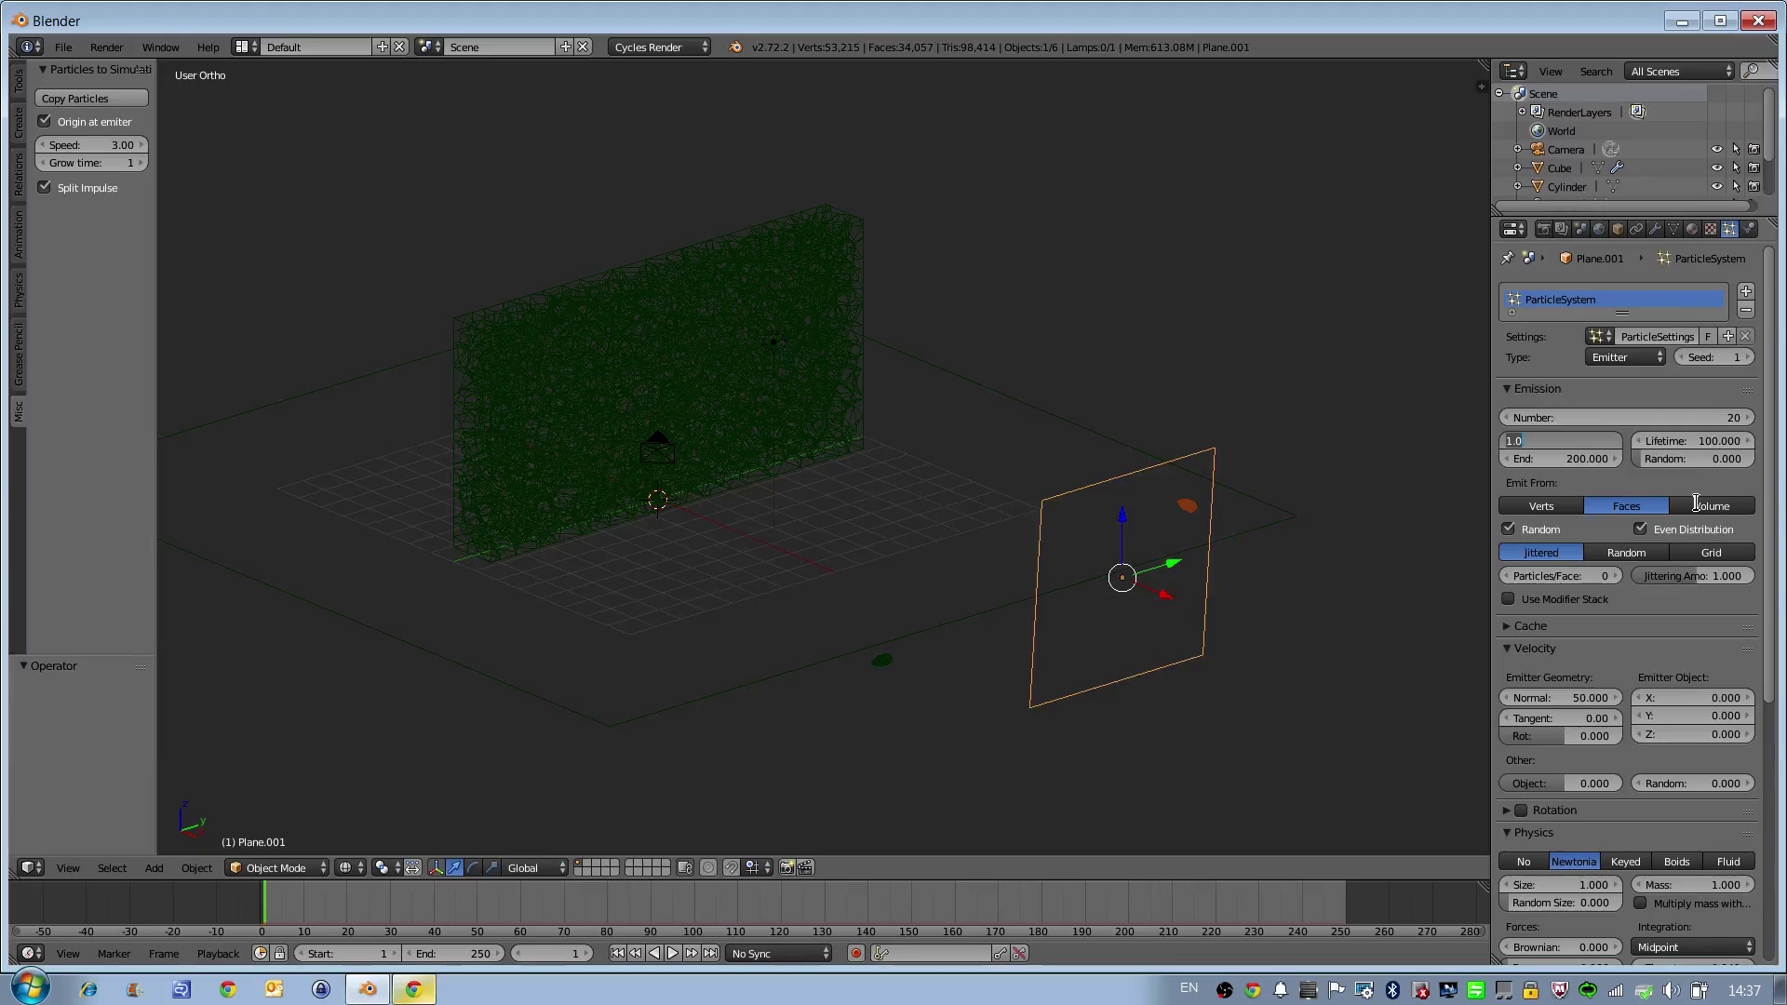
key("Return")
Step: Copy the emitter particles into Bullet Particles rigid bodies again
scroll(1650, 478, "down", 3)
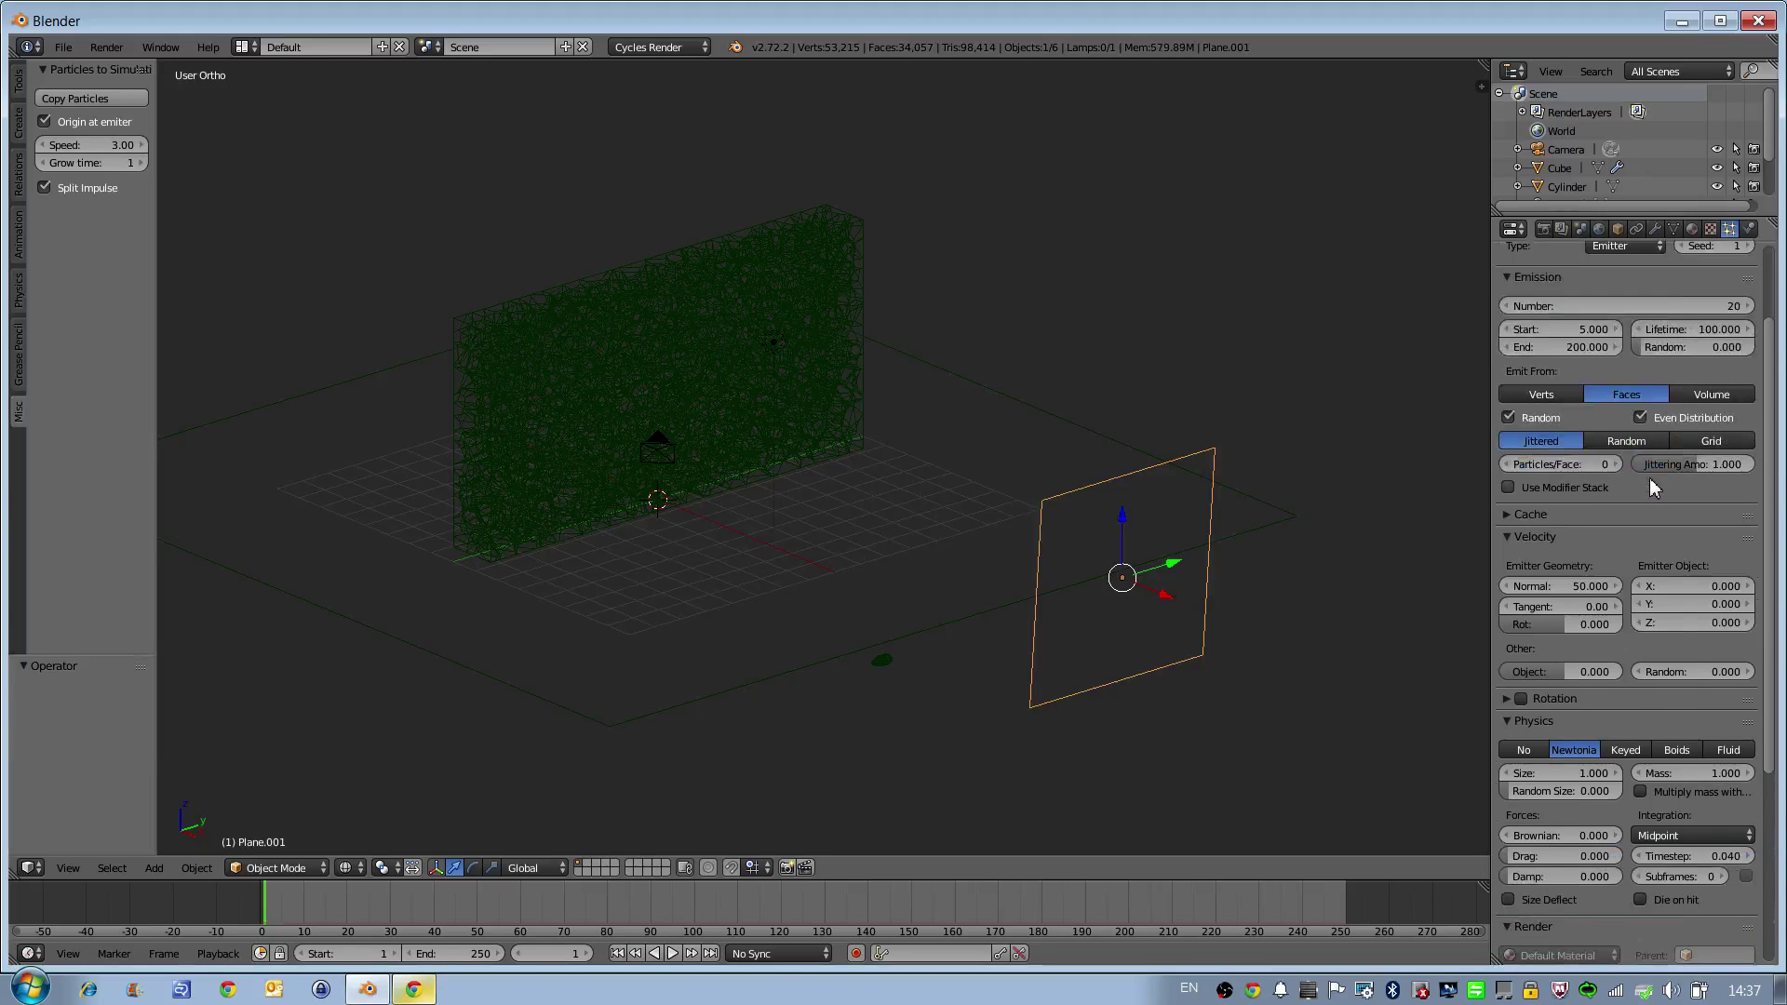
scroll(1650, 478, "down", 8)
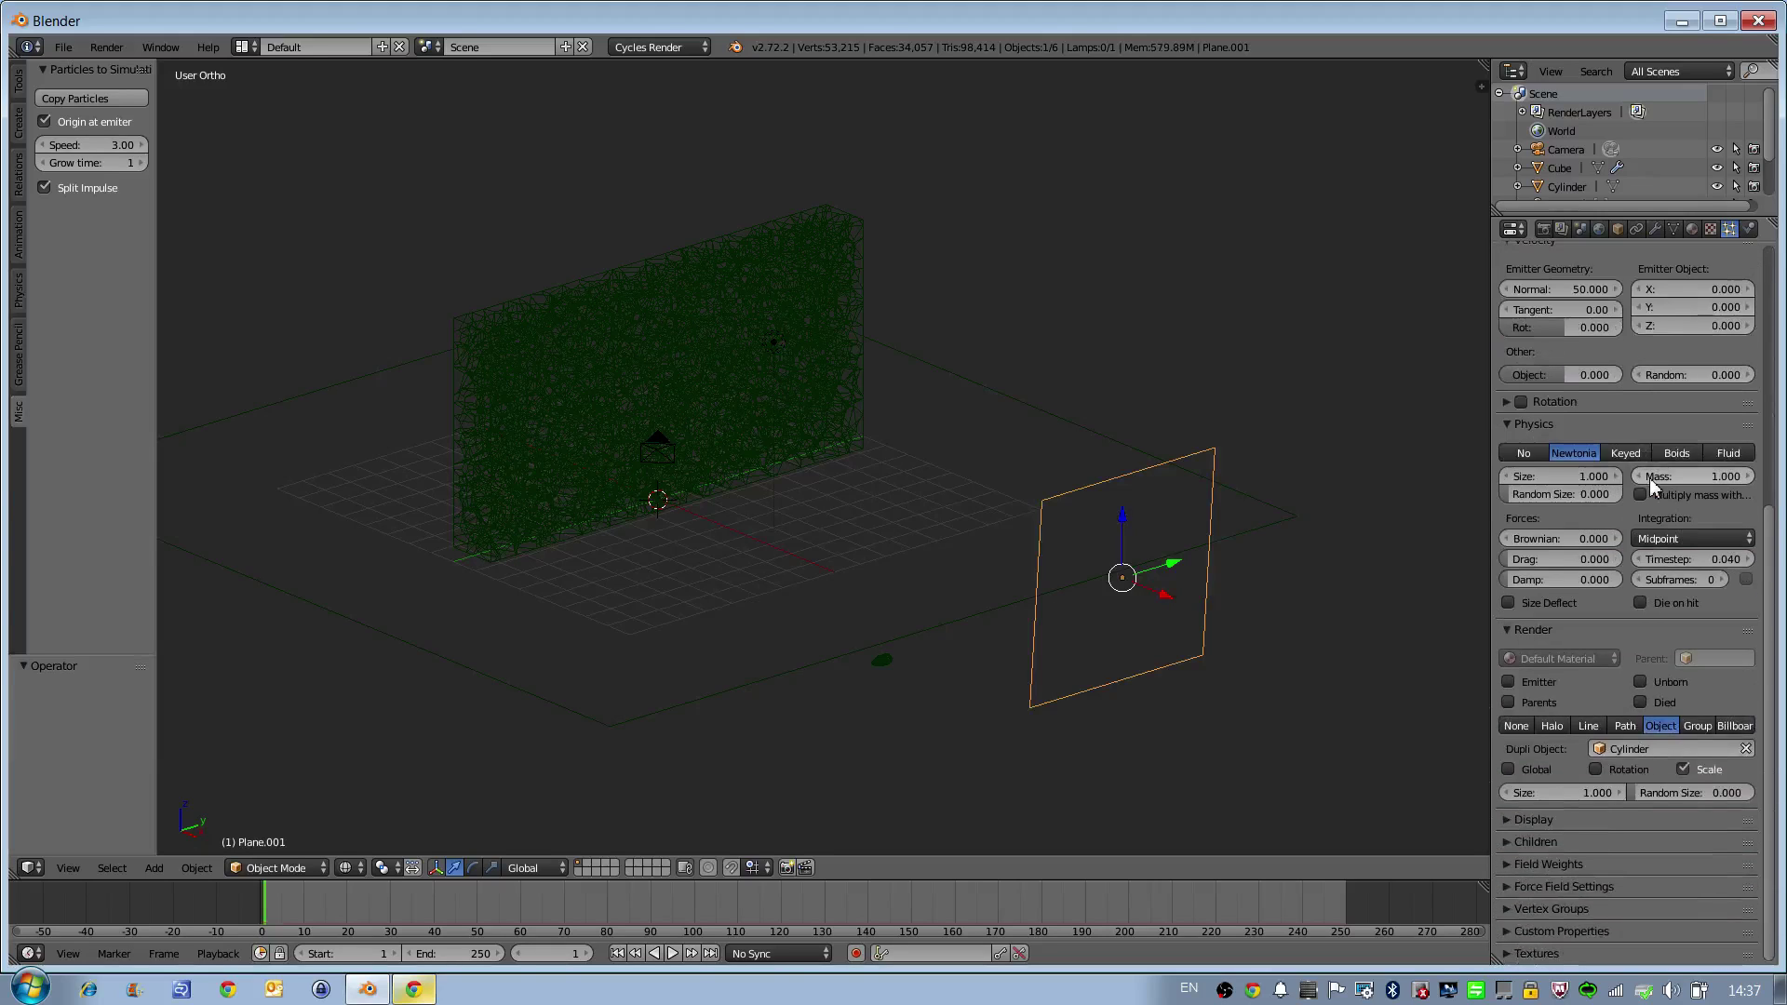
scroll(1649, 477, "up", 11)
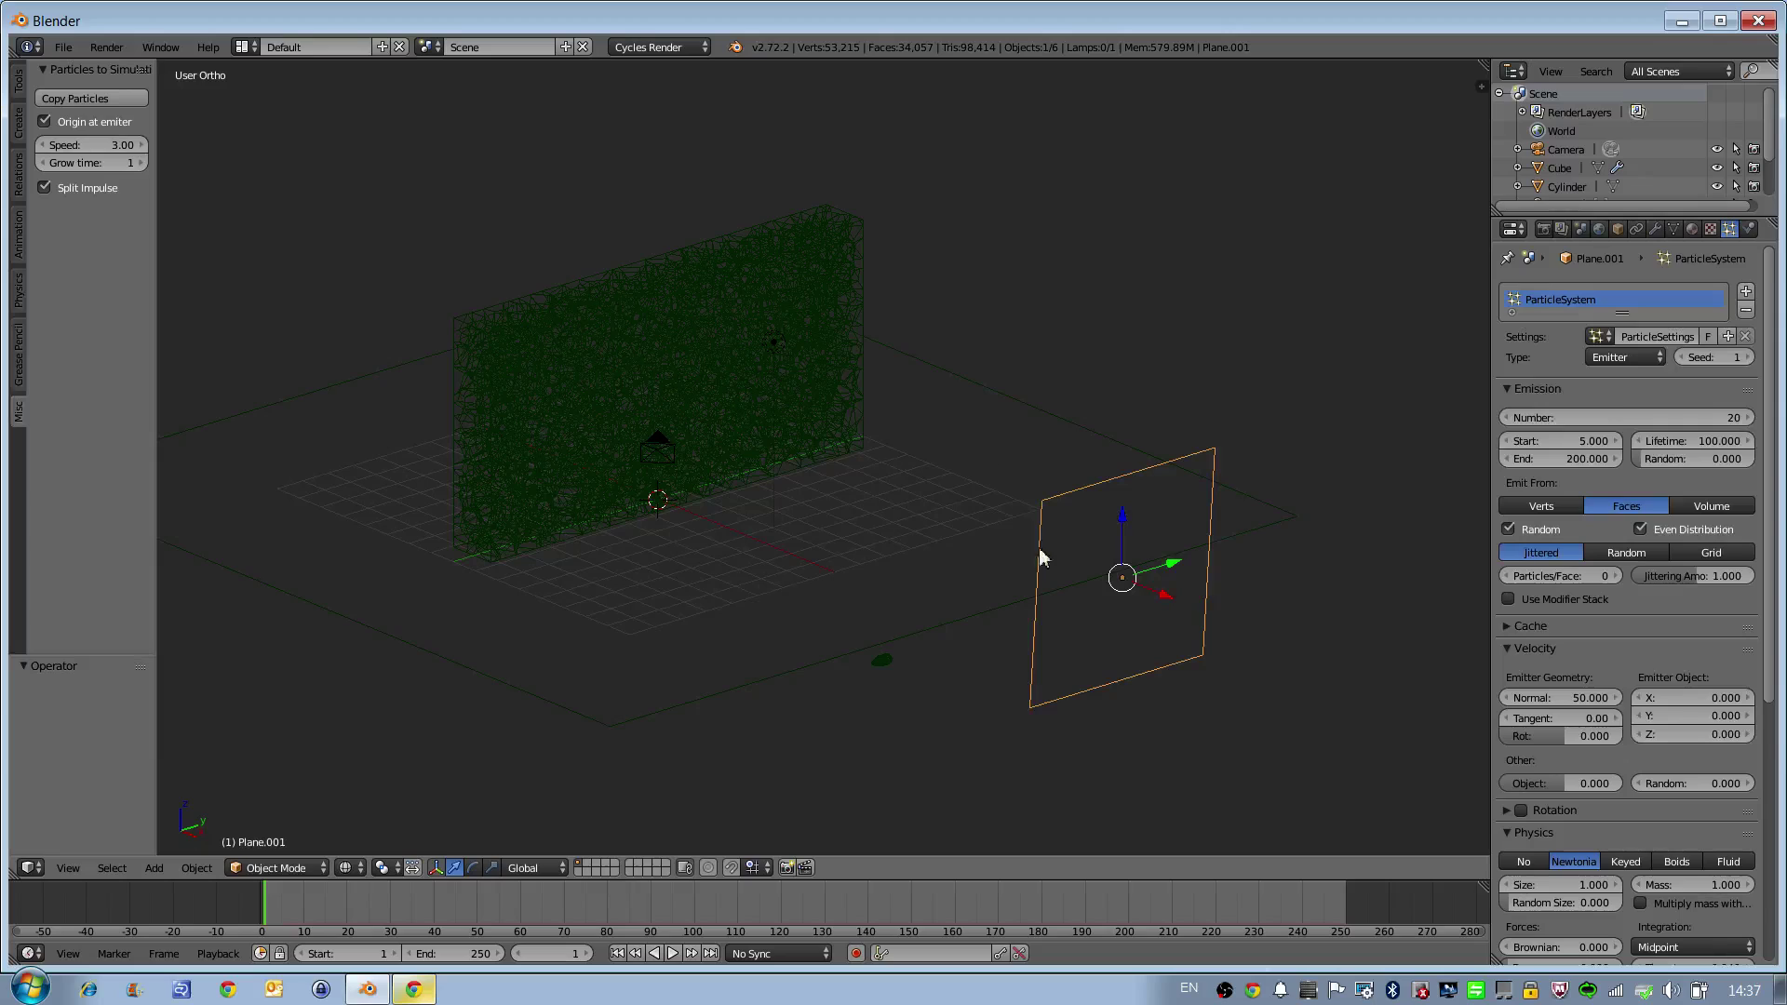
left_click(88, 98)
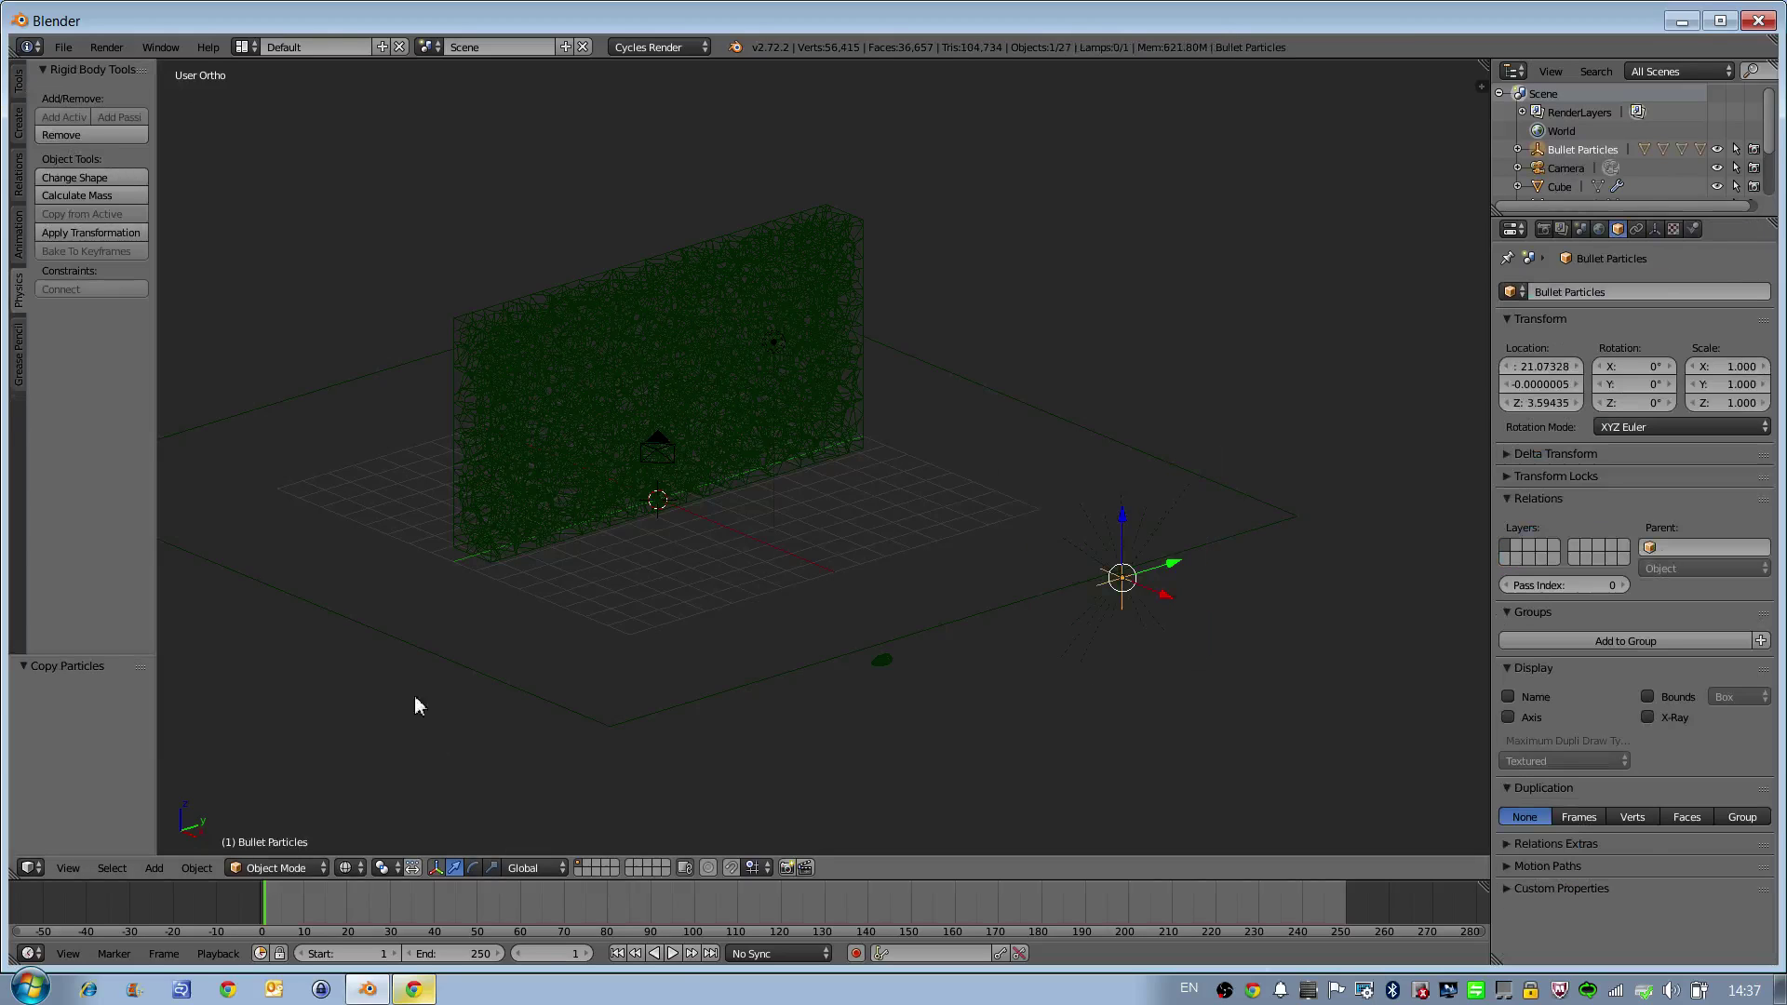
Step: Play the shattering simulation, rewind, scrub to frame 6, and select the small bullet cylinder
left_click(672, 953)
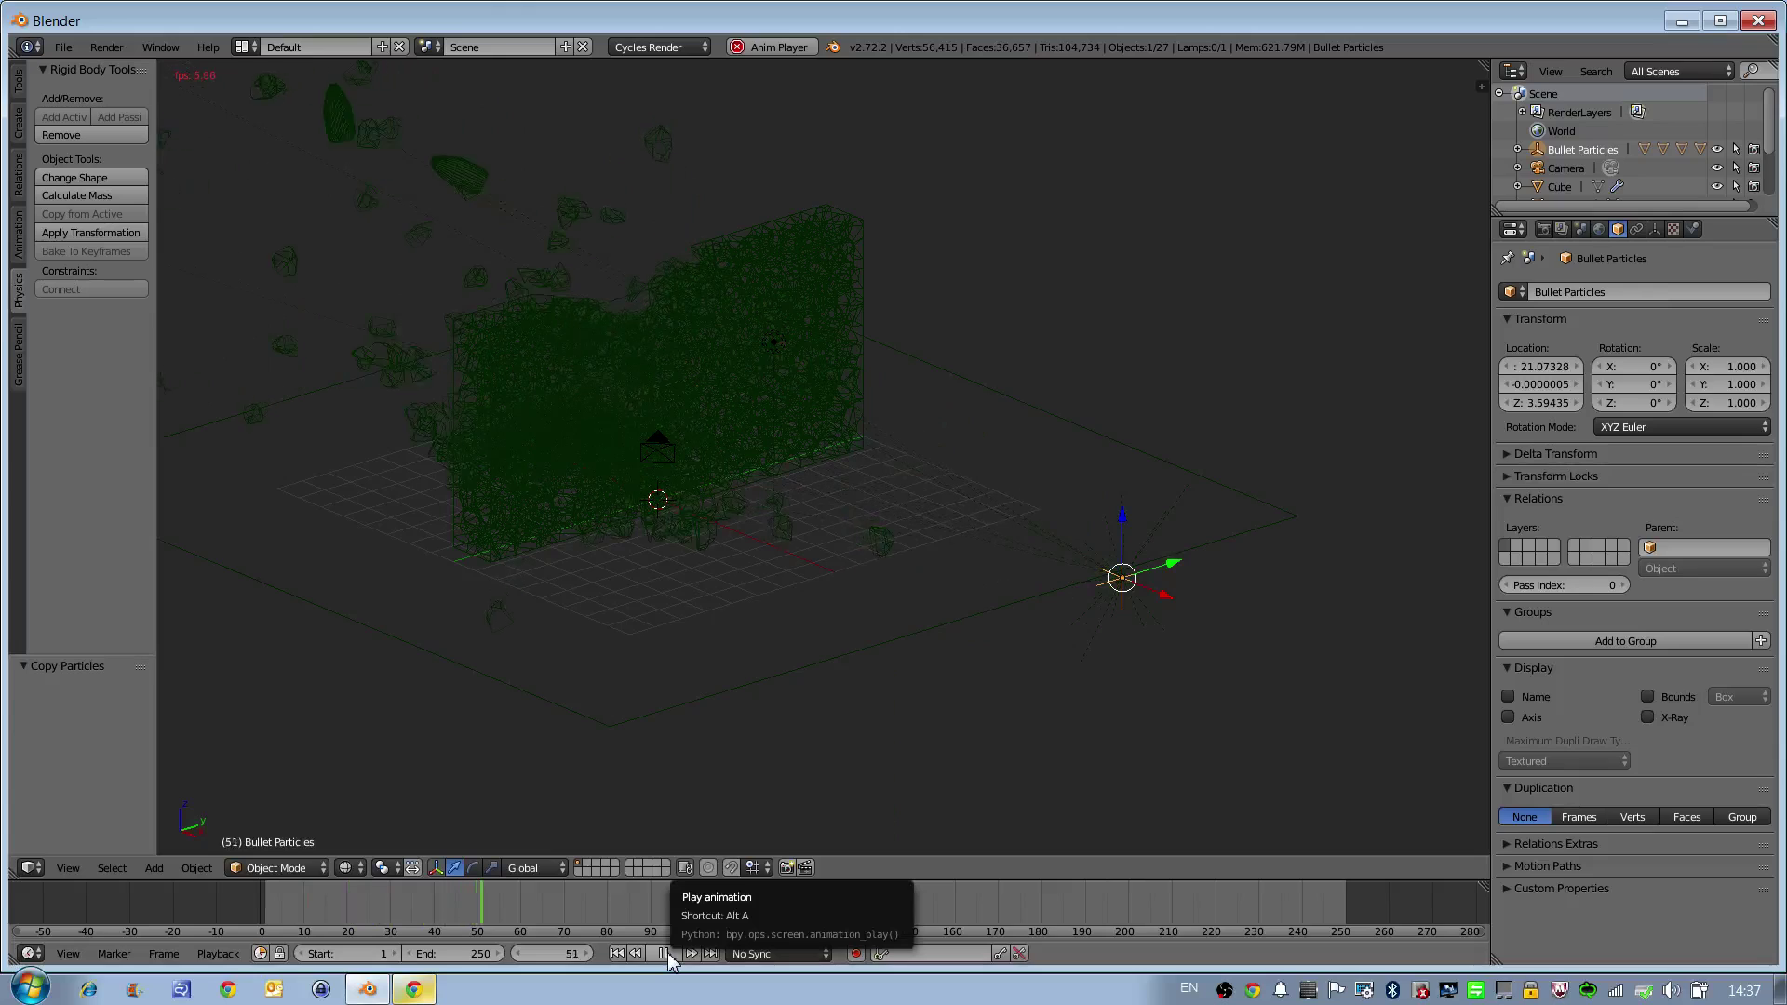
left_click(667, 952)
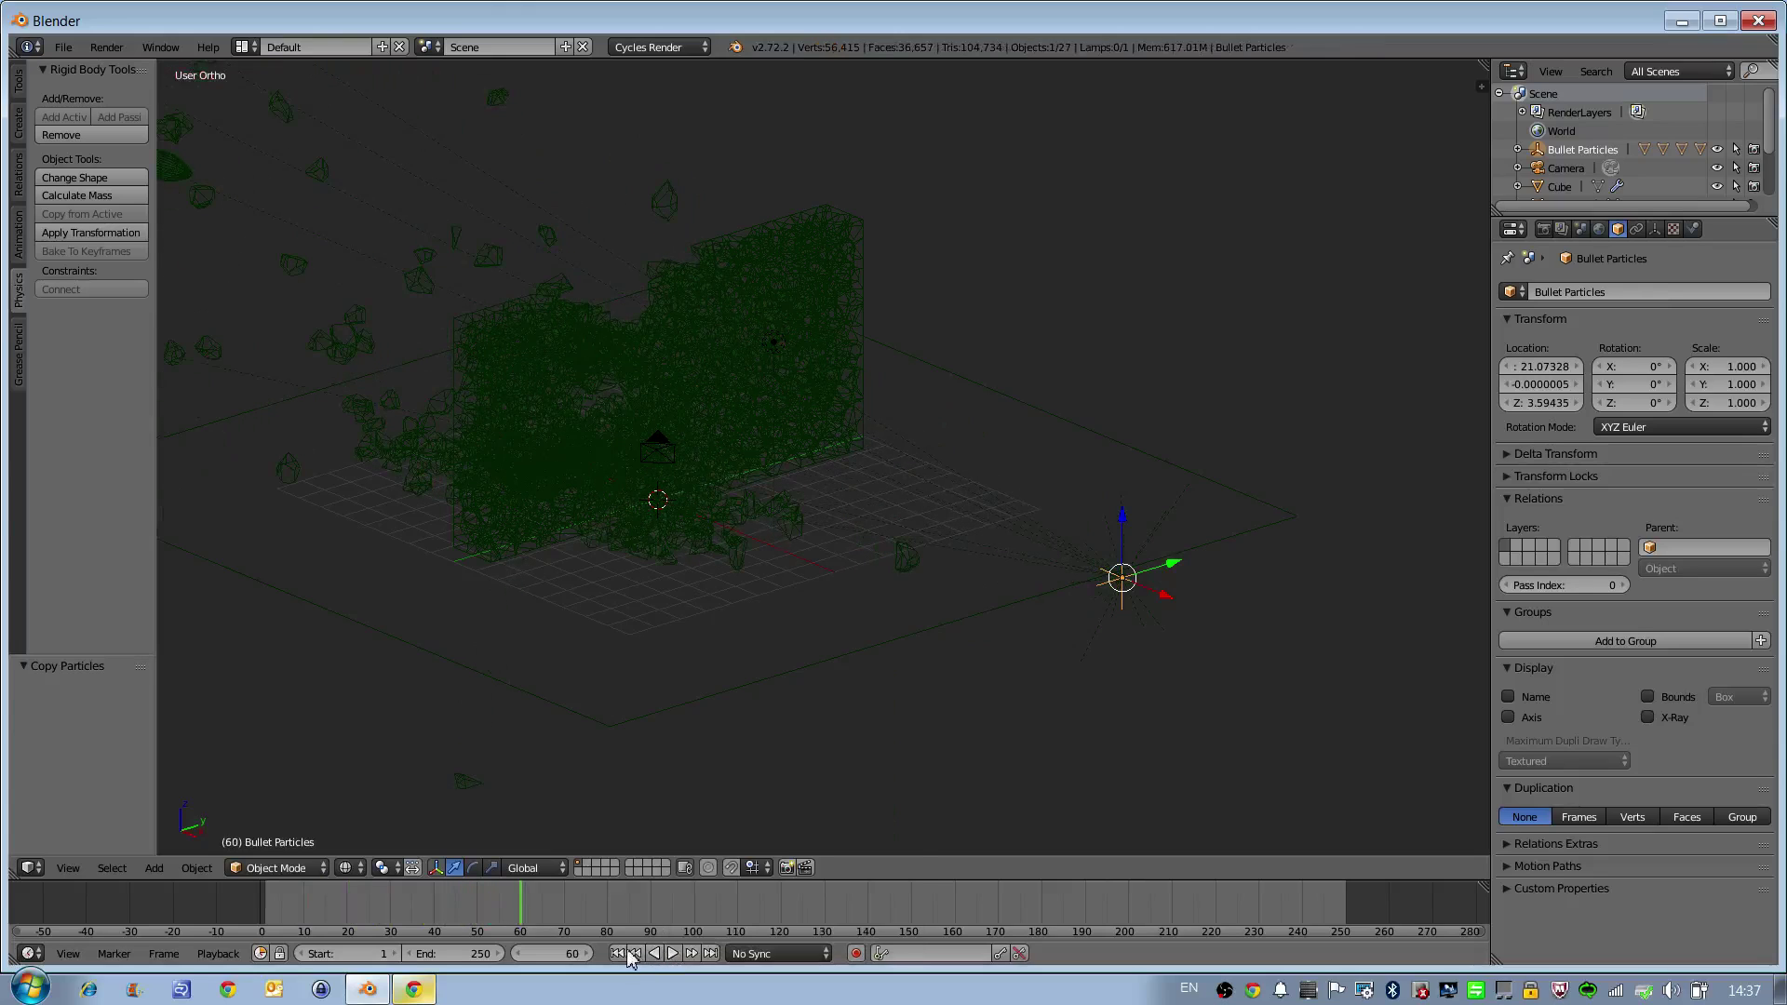
left_click(618, 954)
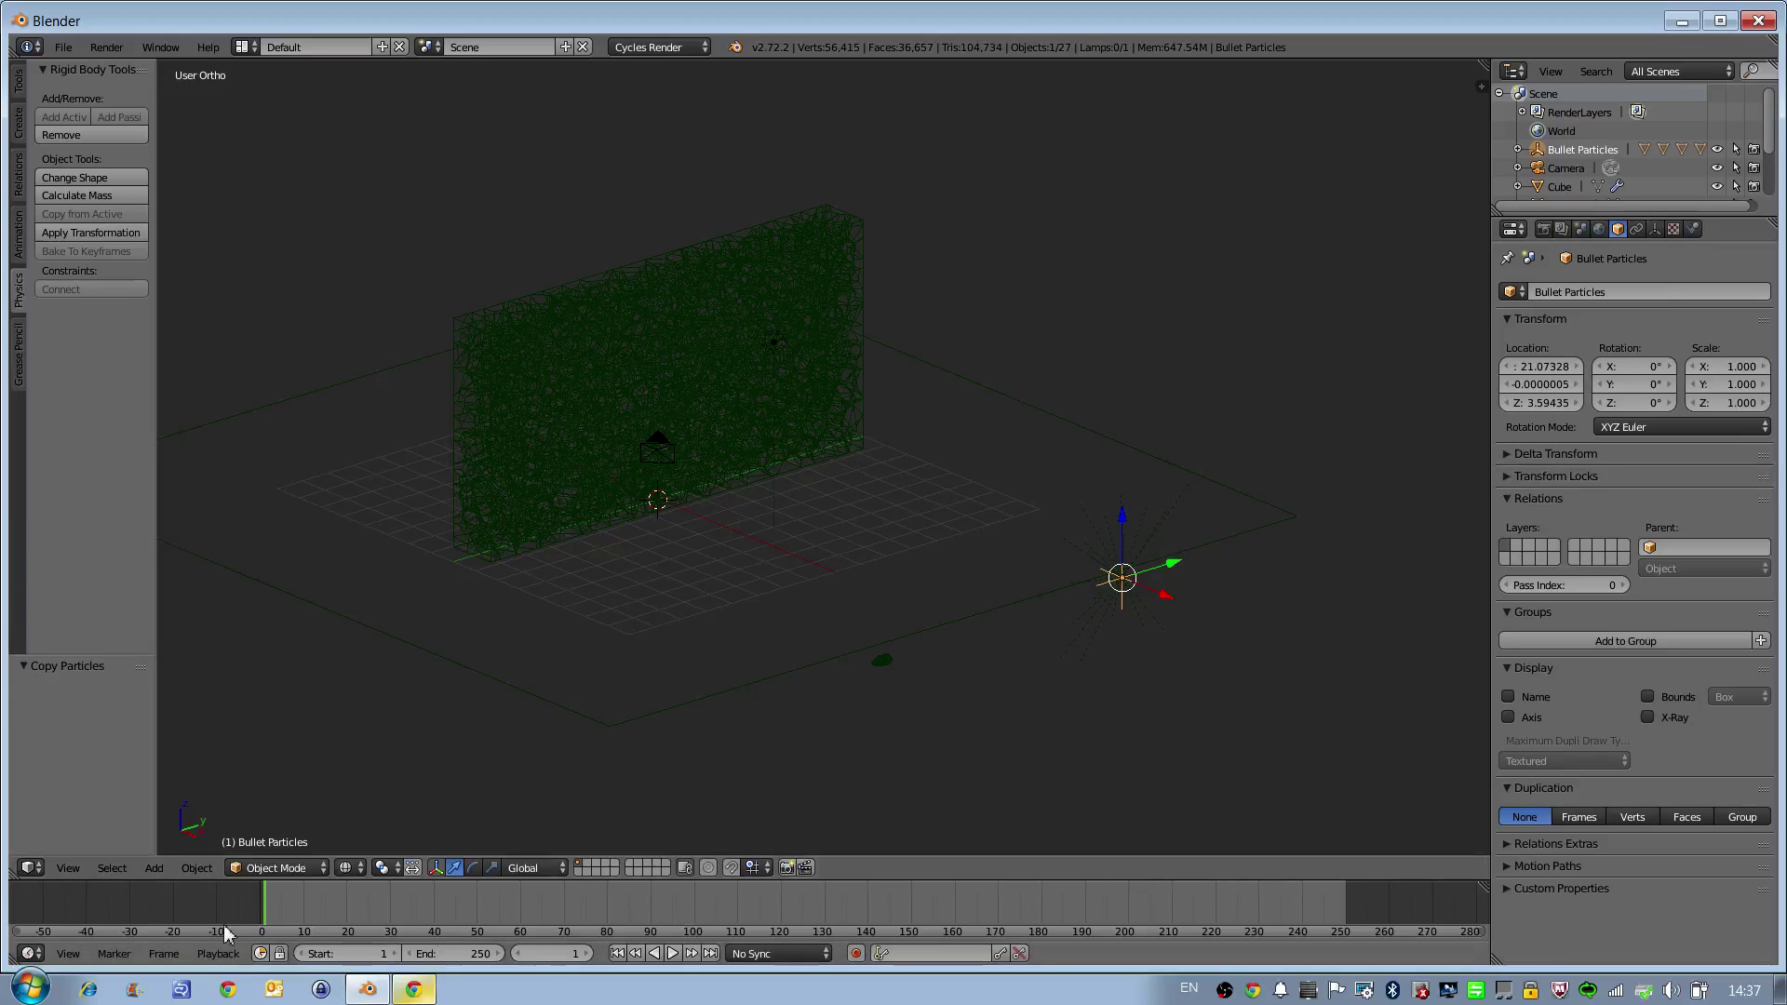
left_click_drag(267, 914, 286, 910)
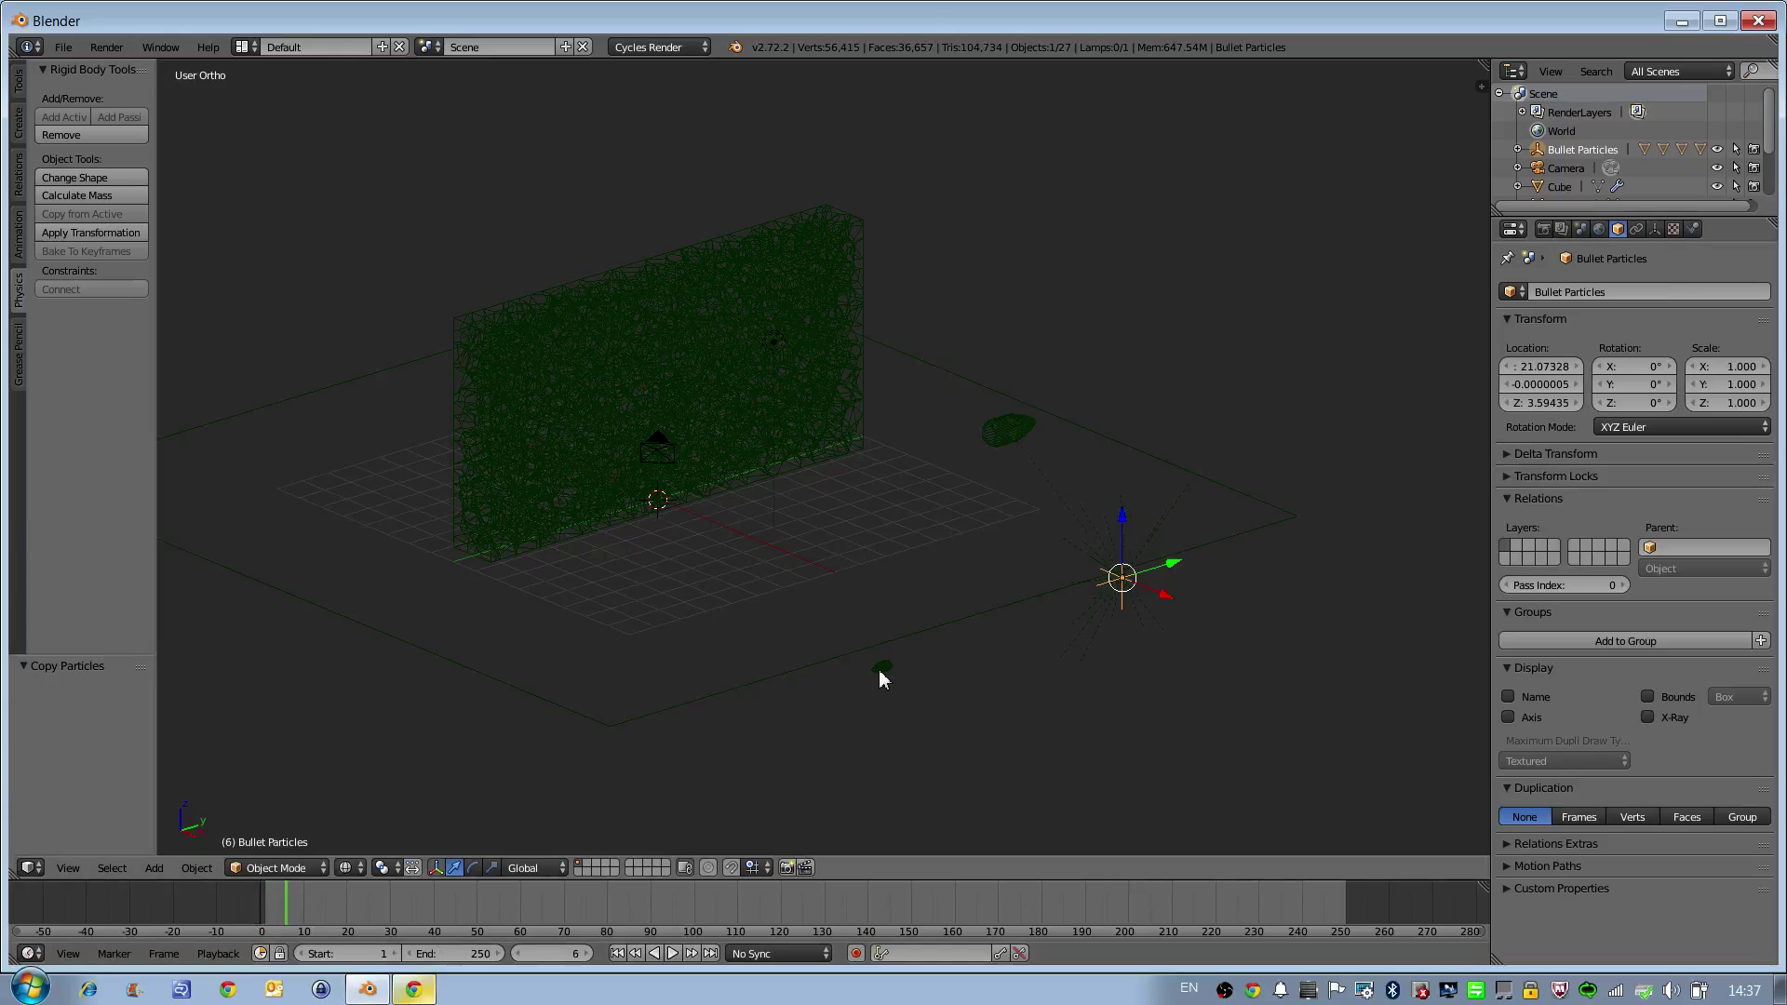
right_click(881, 671)
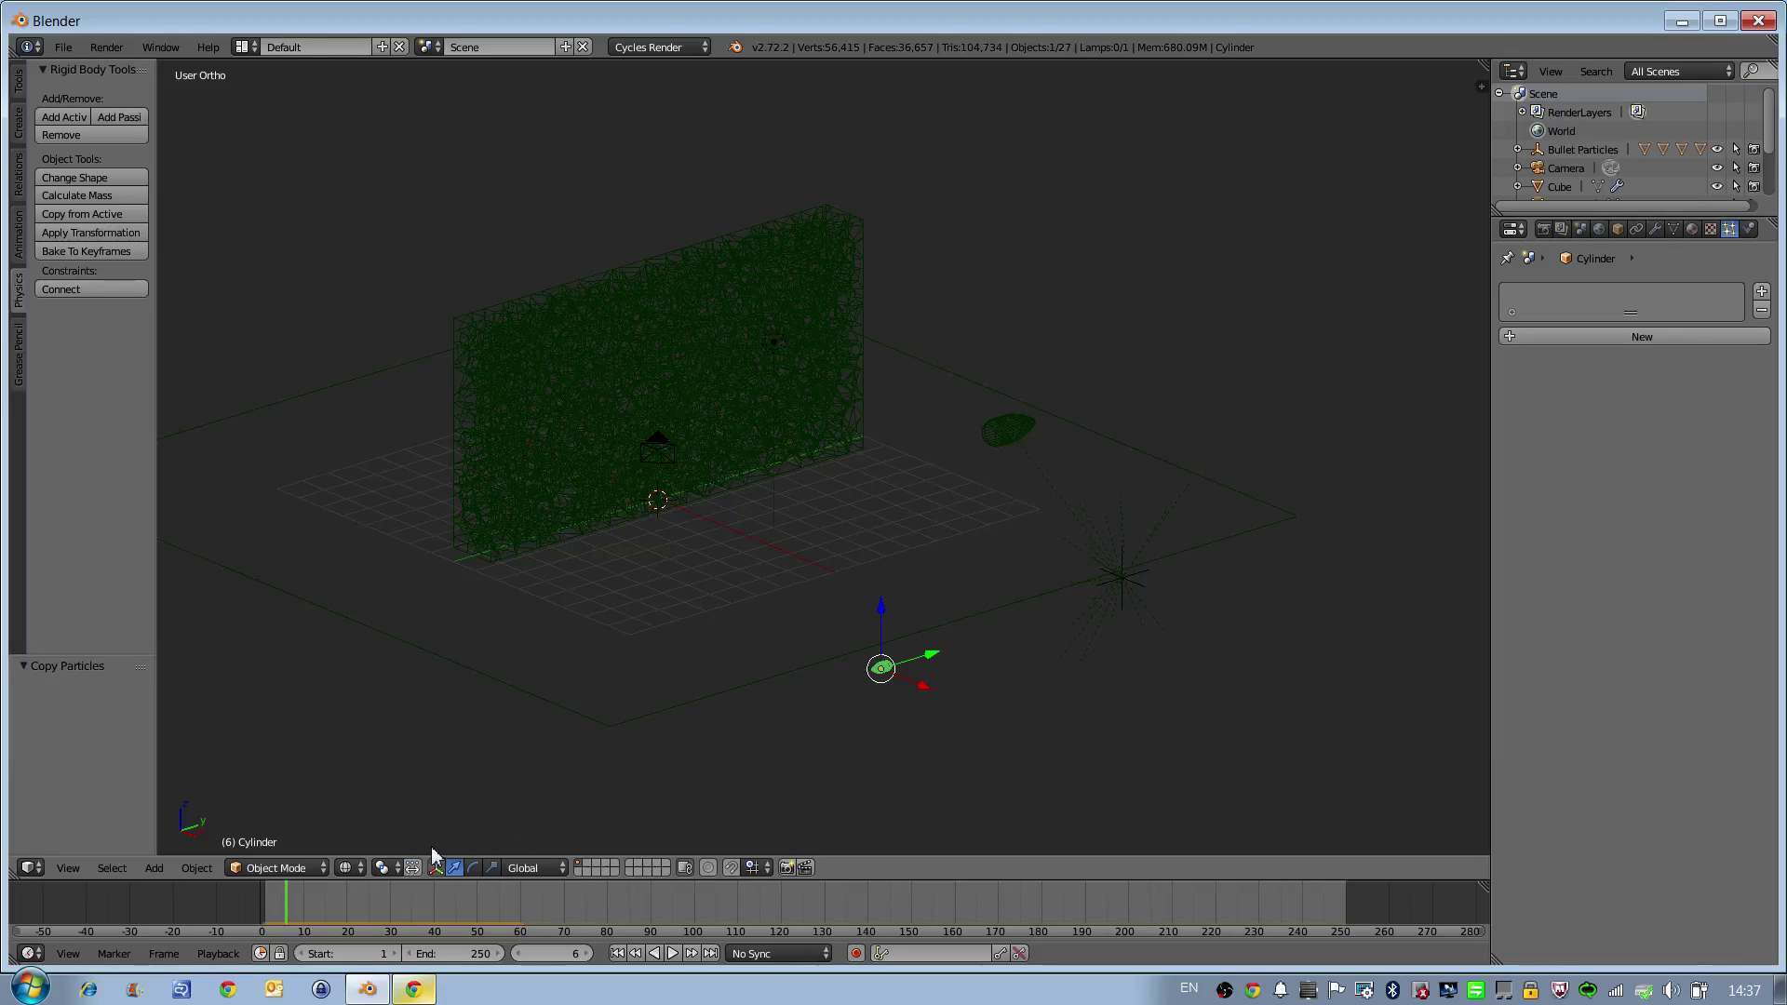
Step: Enter Edit Mode on the cylinder and scale its mesh to 0.393
left_click(270, 868)
left_click(266, 827)
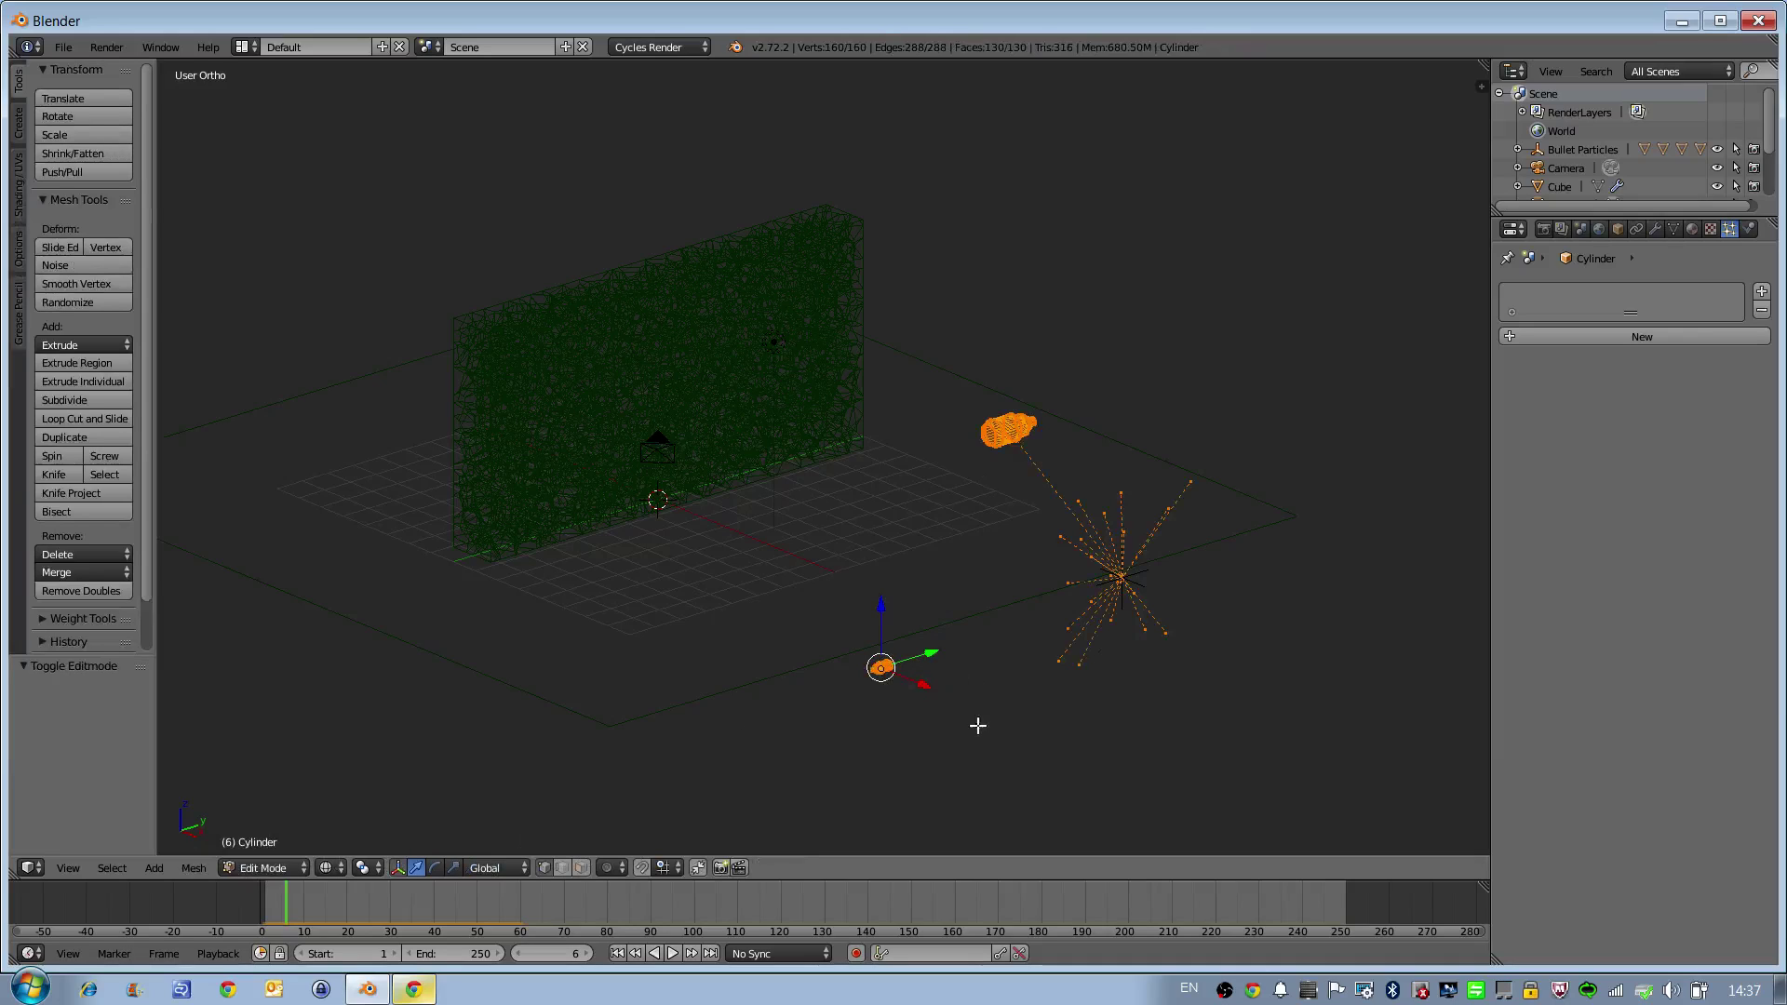
key("s")
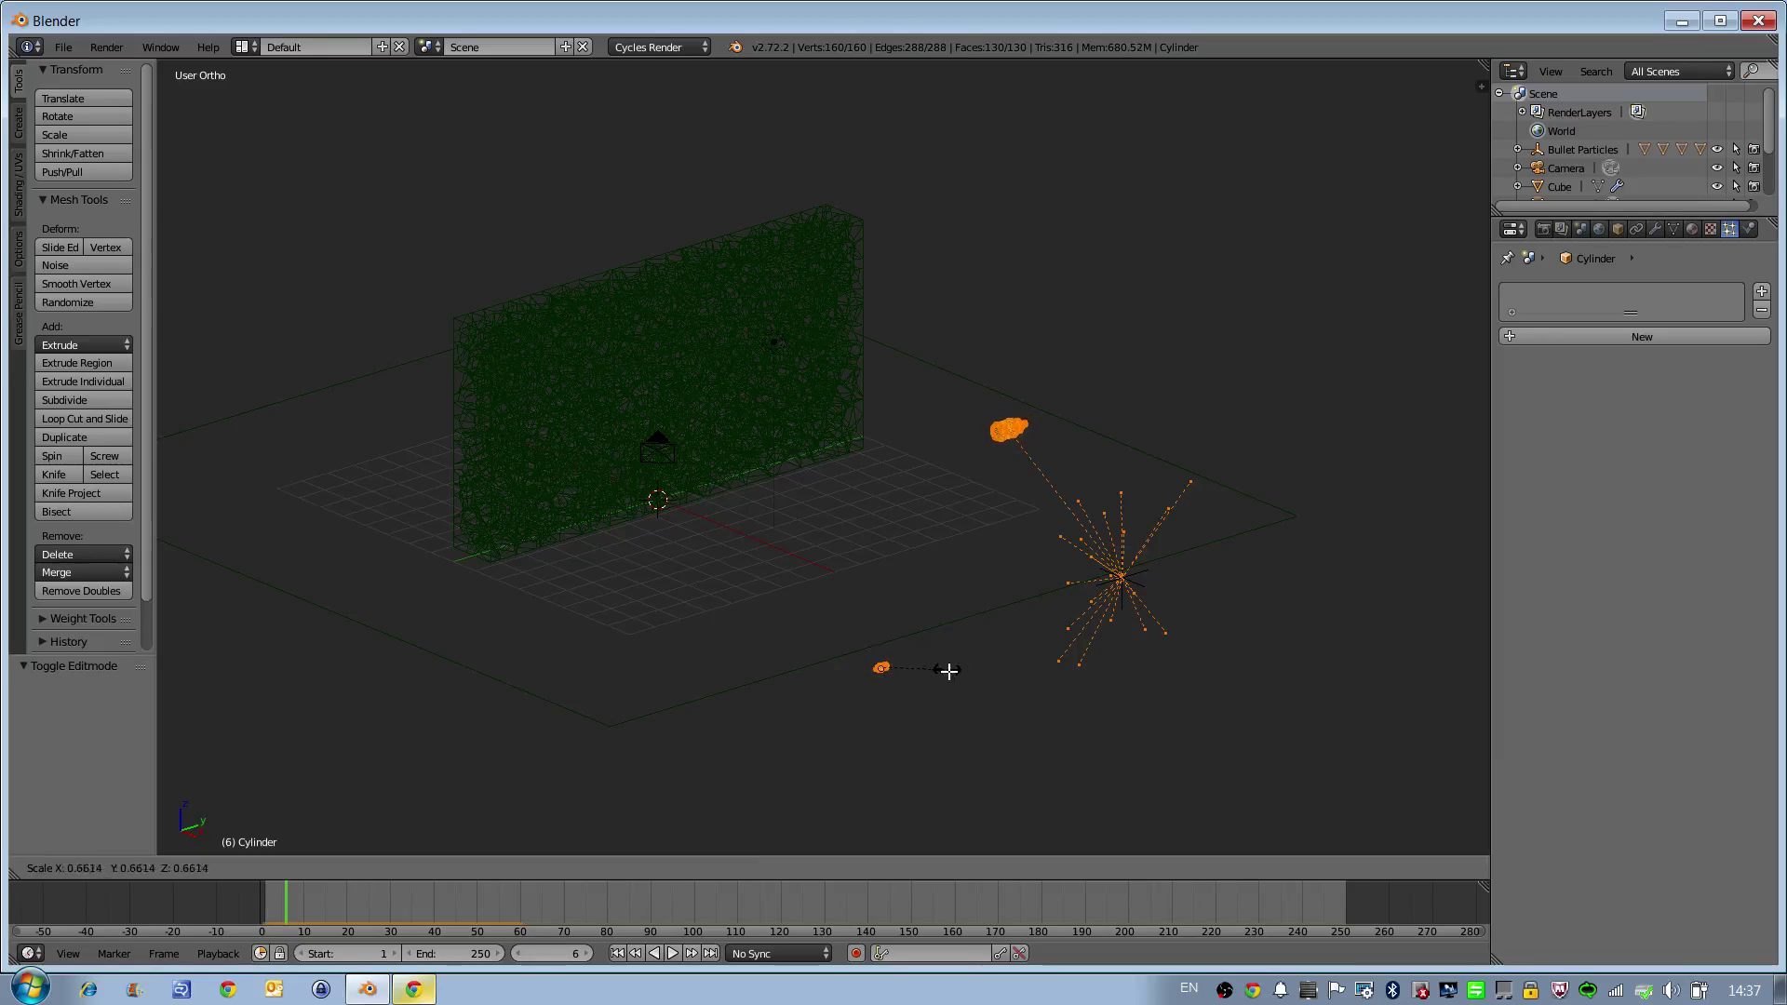
left_click(924, 677)
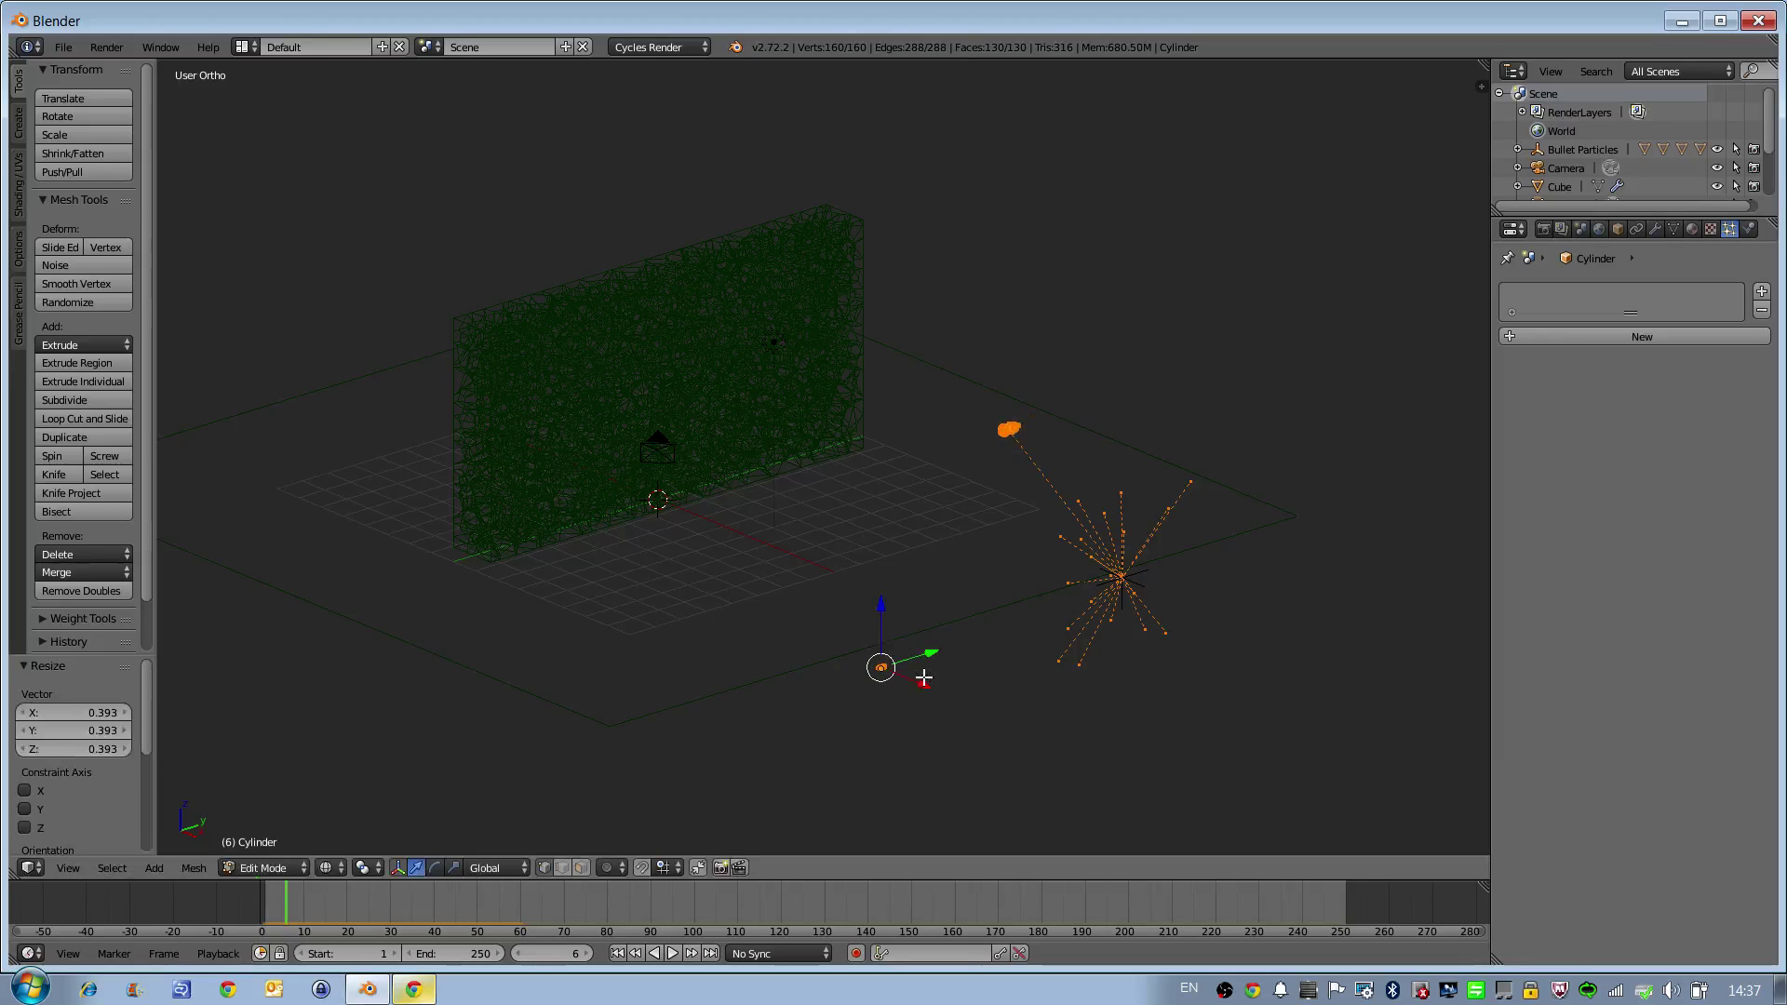
Step: Rotate the cylinder mesh 90° around the Z axis
key("r")
key("z")
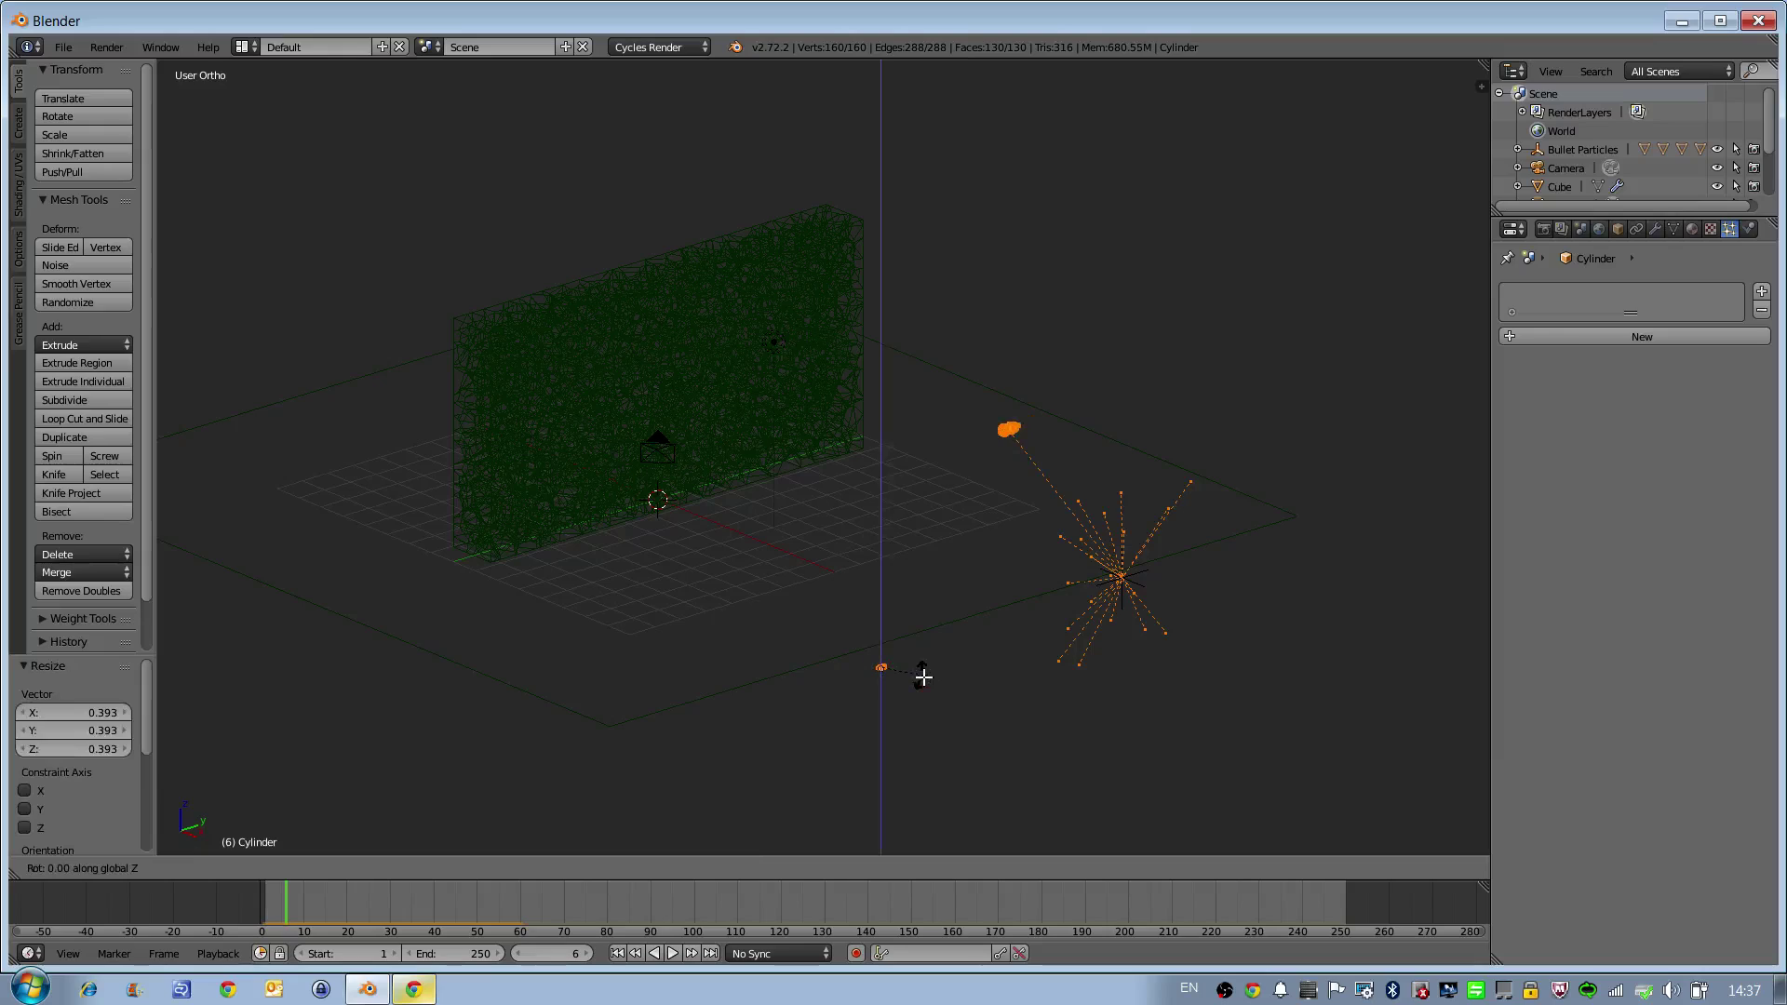
key("9")
key("0")
key("Return")
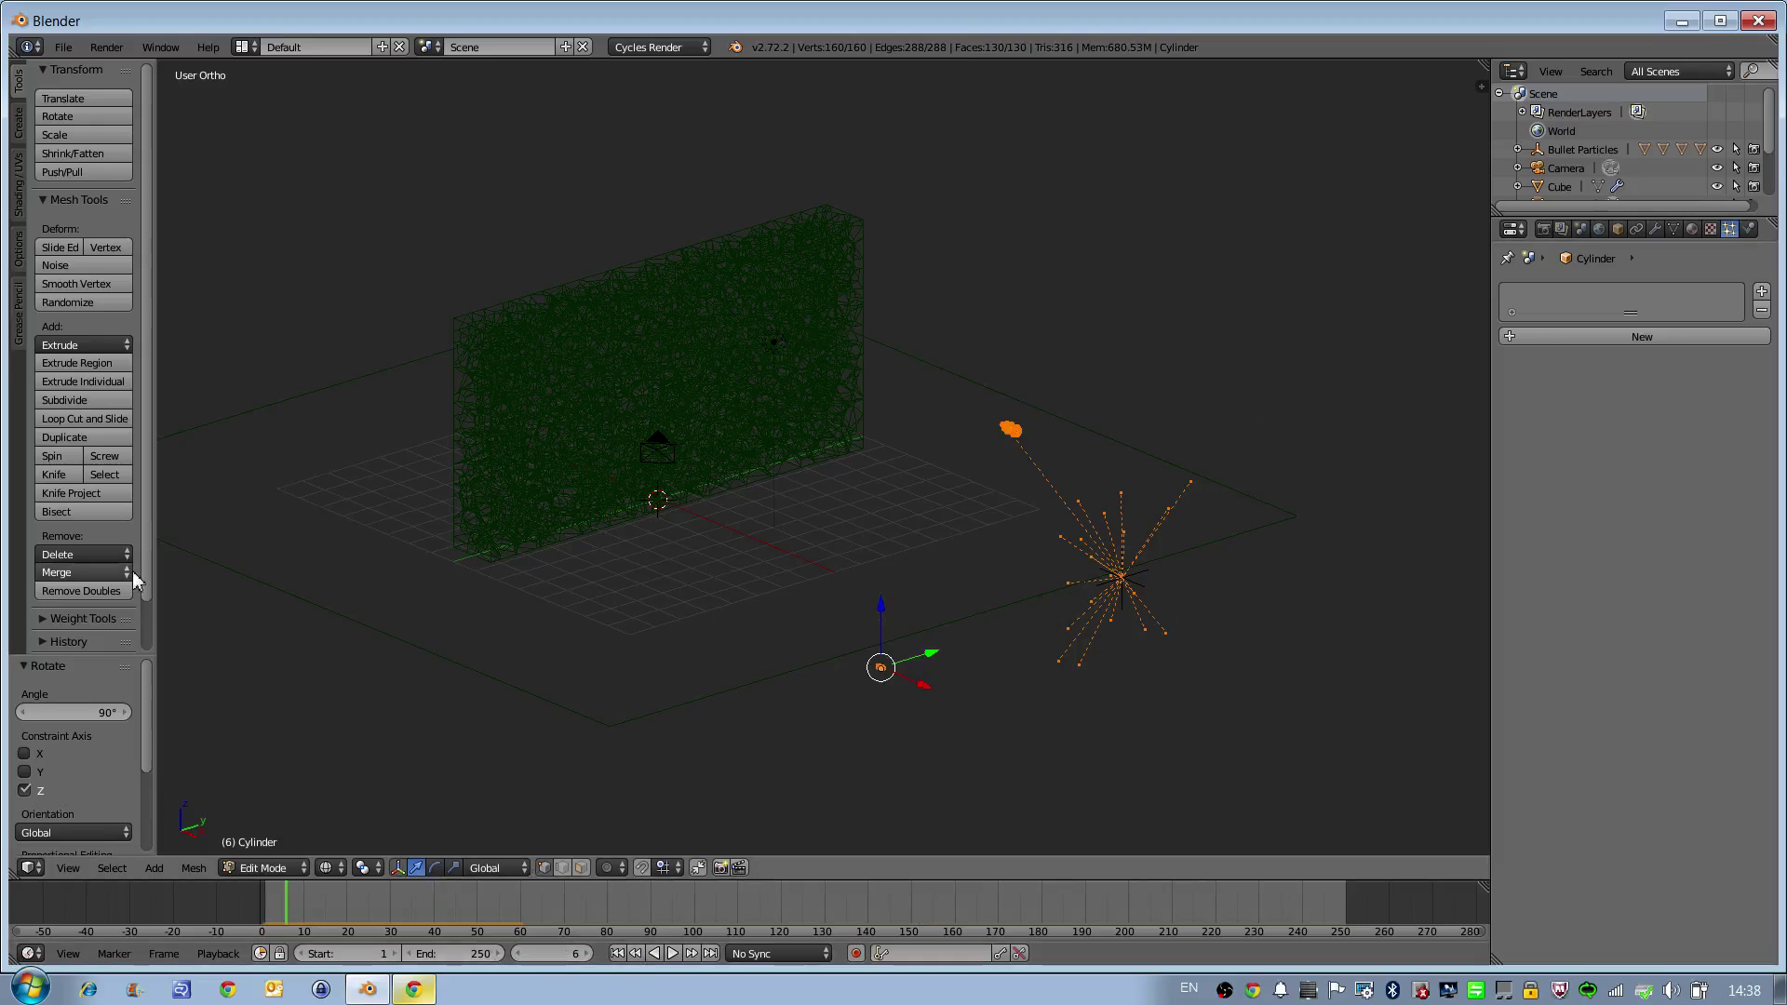
Step: Switch back to Object Mode with Solid shading and replay the simulation from frame 1
left_click(264, 867)
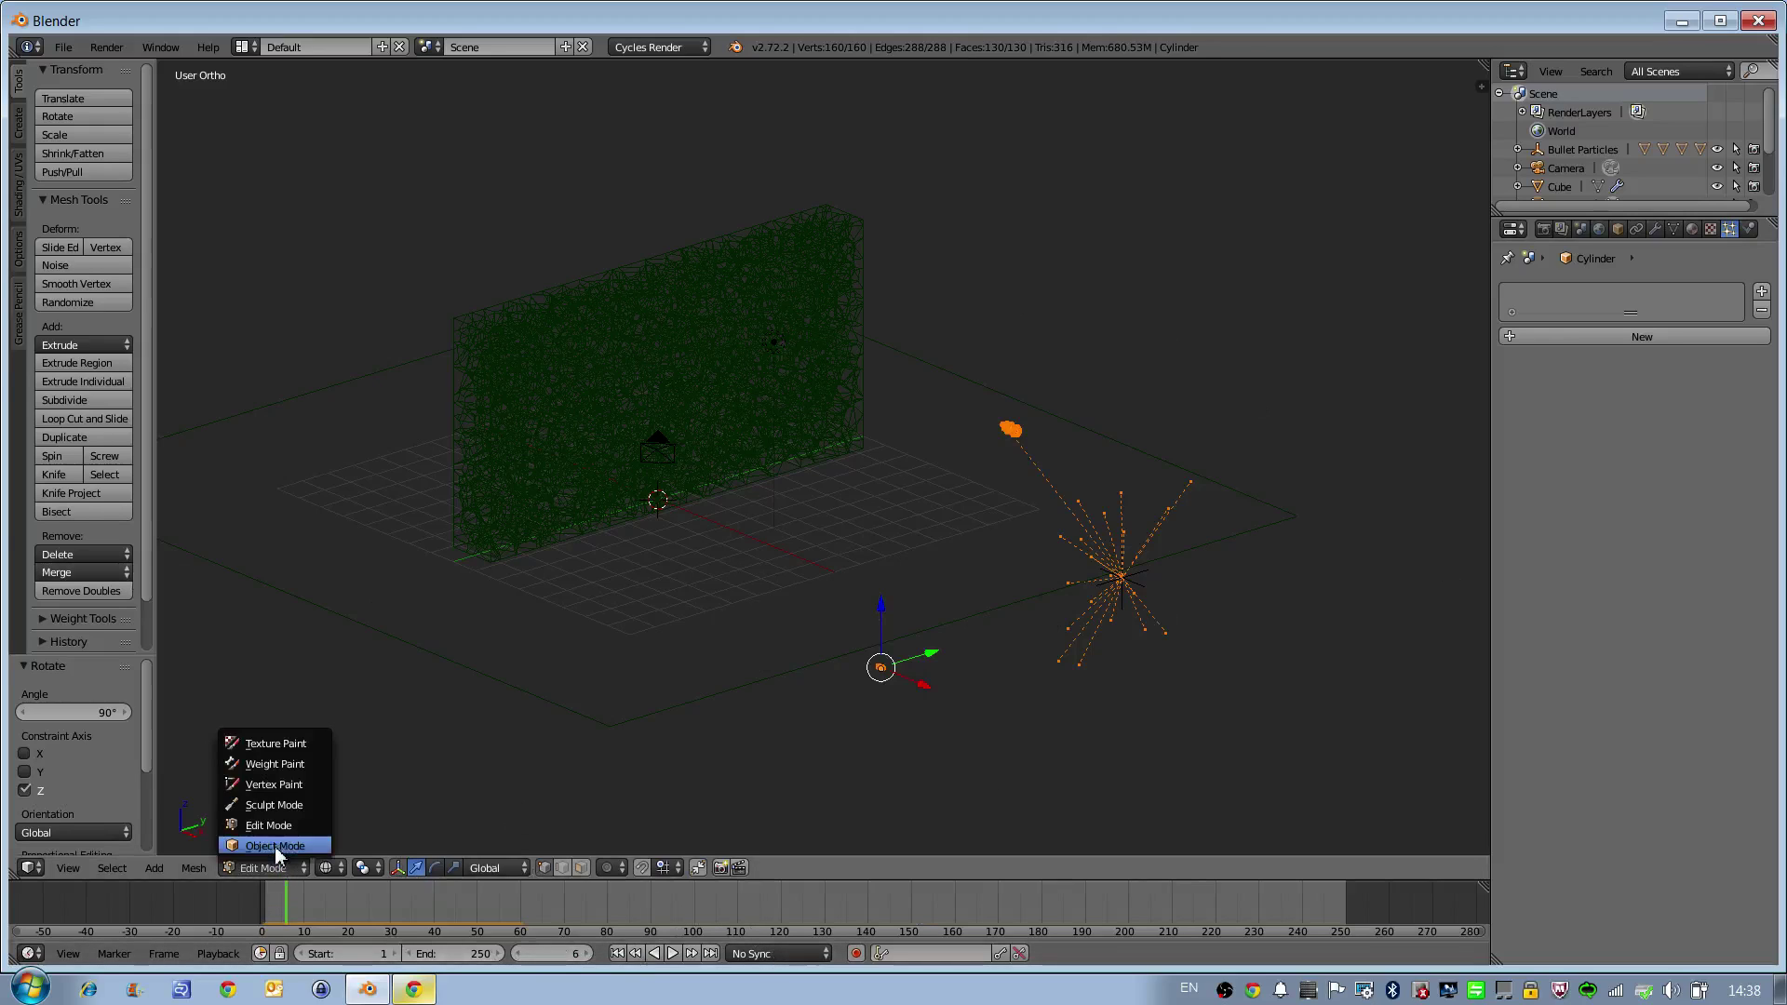
left_click(275, 847)
key("z")
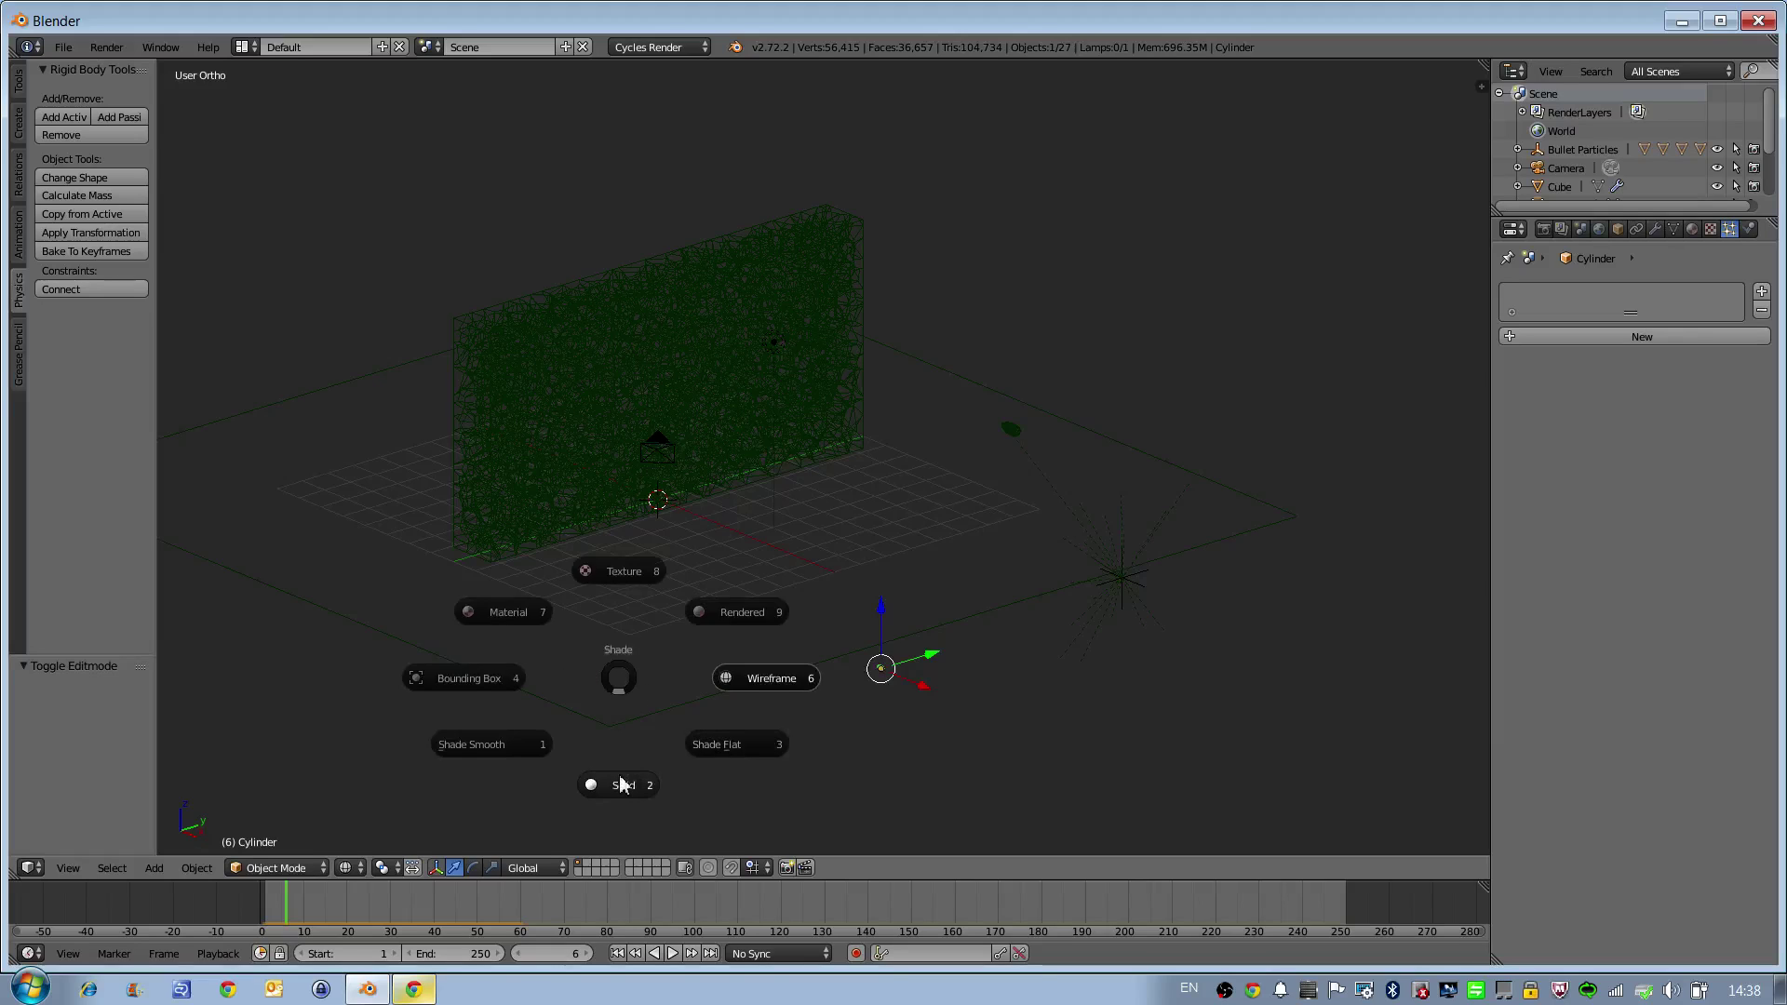
left_click(621, 785)
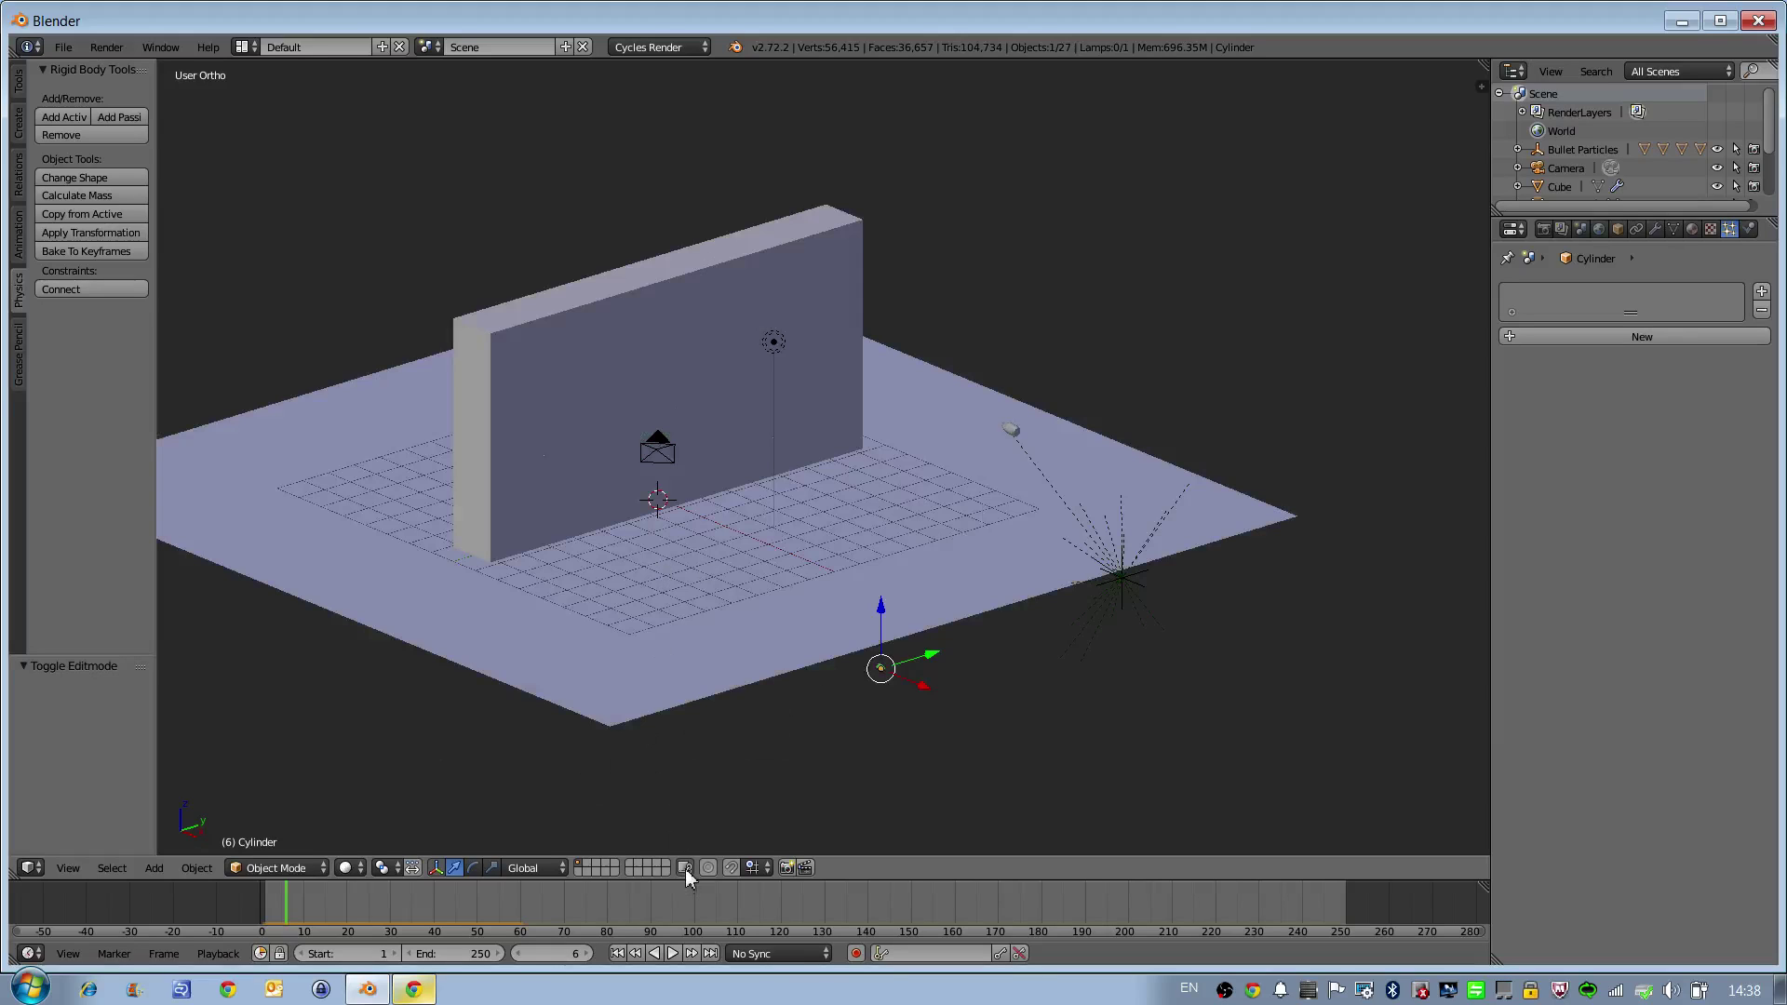
left_click(616, 955)
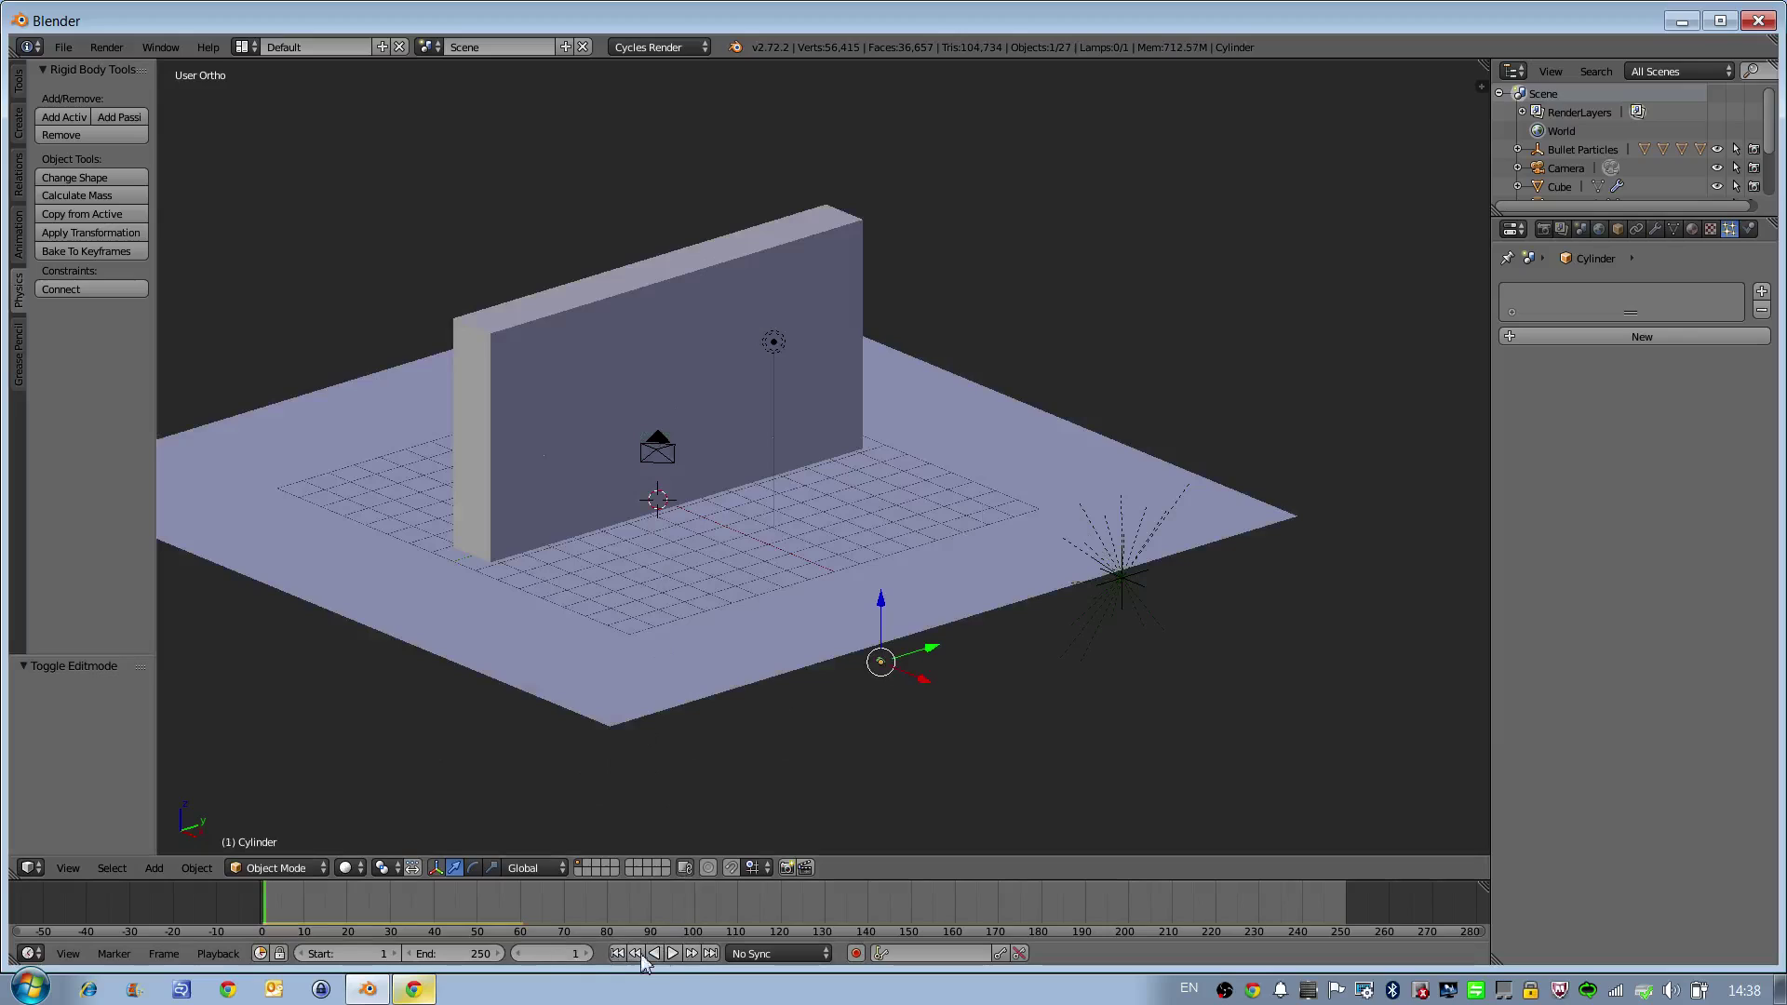
left_click(672, 954)
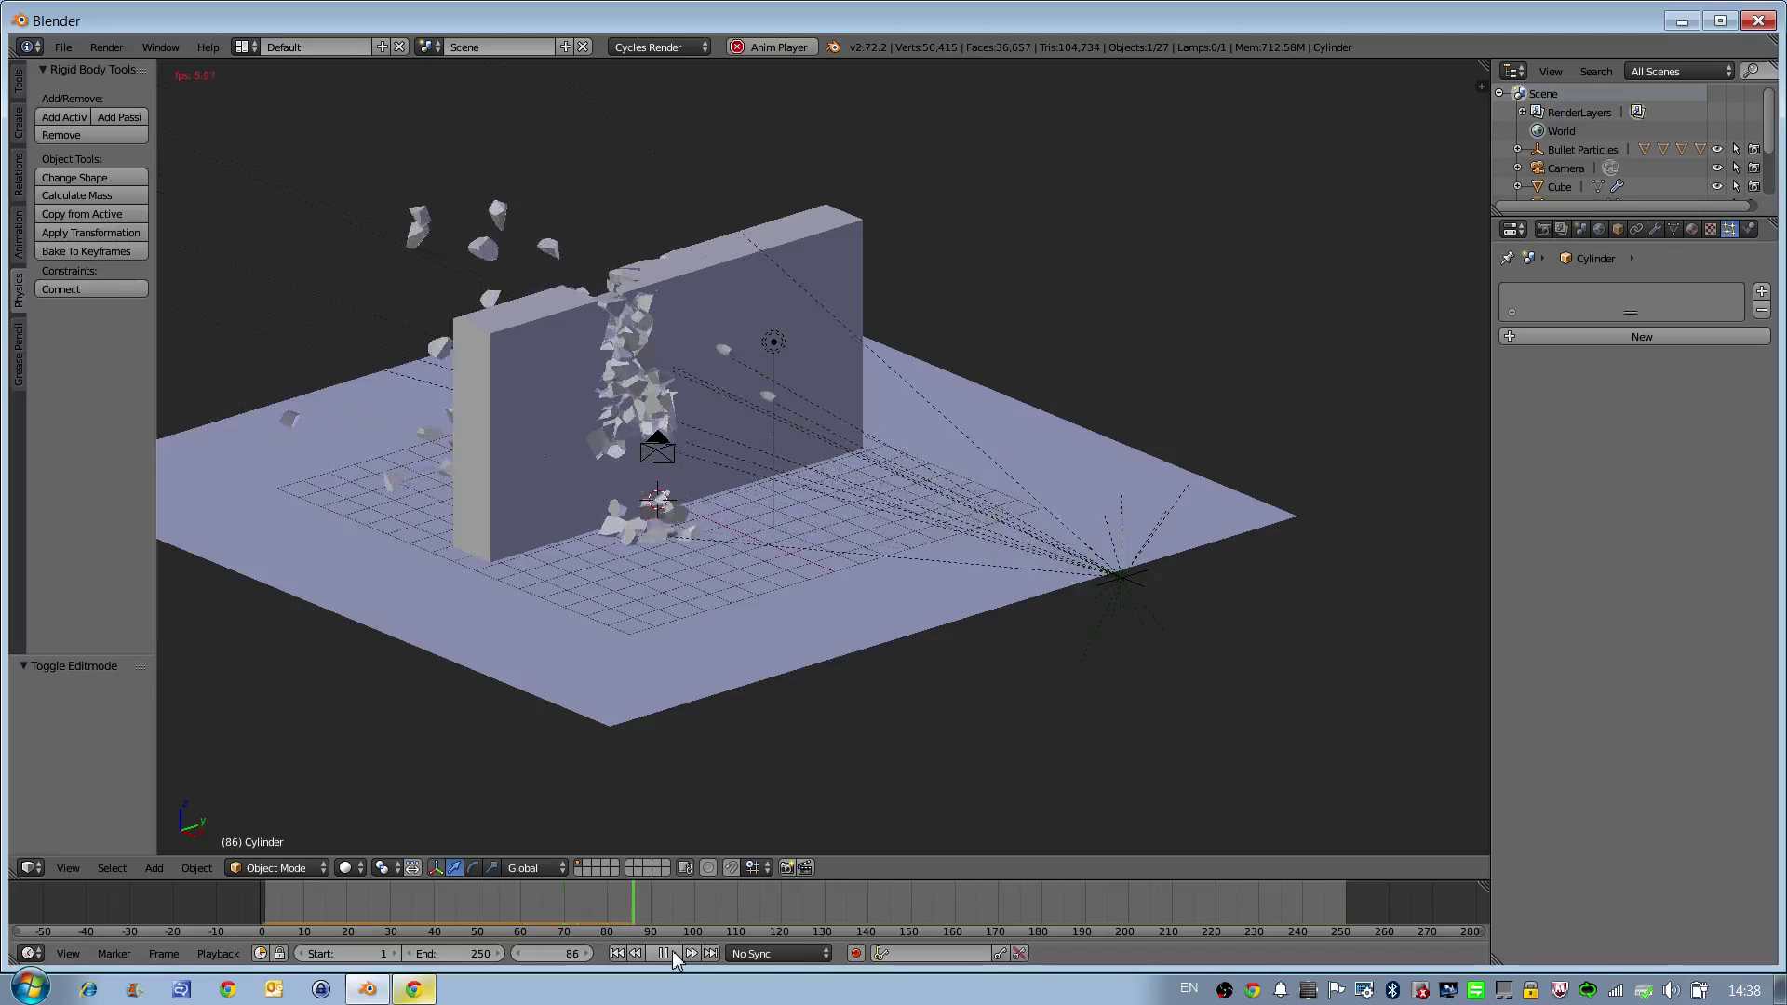
Step: Stop playback at frame 1 and tick Animated on the bullet cylinder's rigid body
left_click(672, 955)
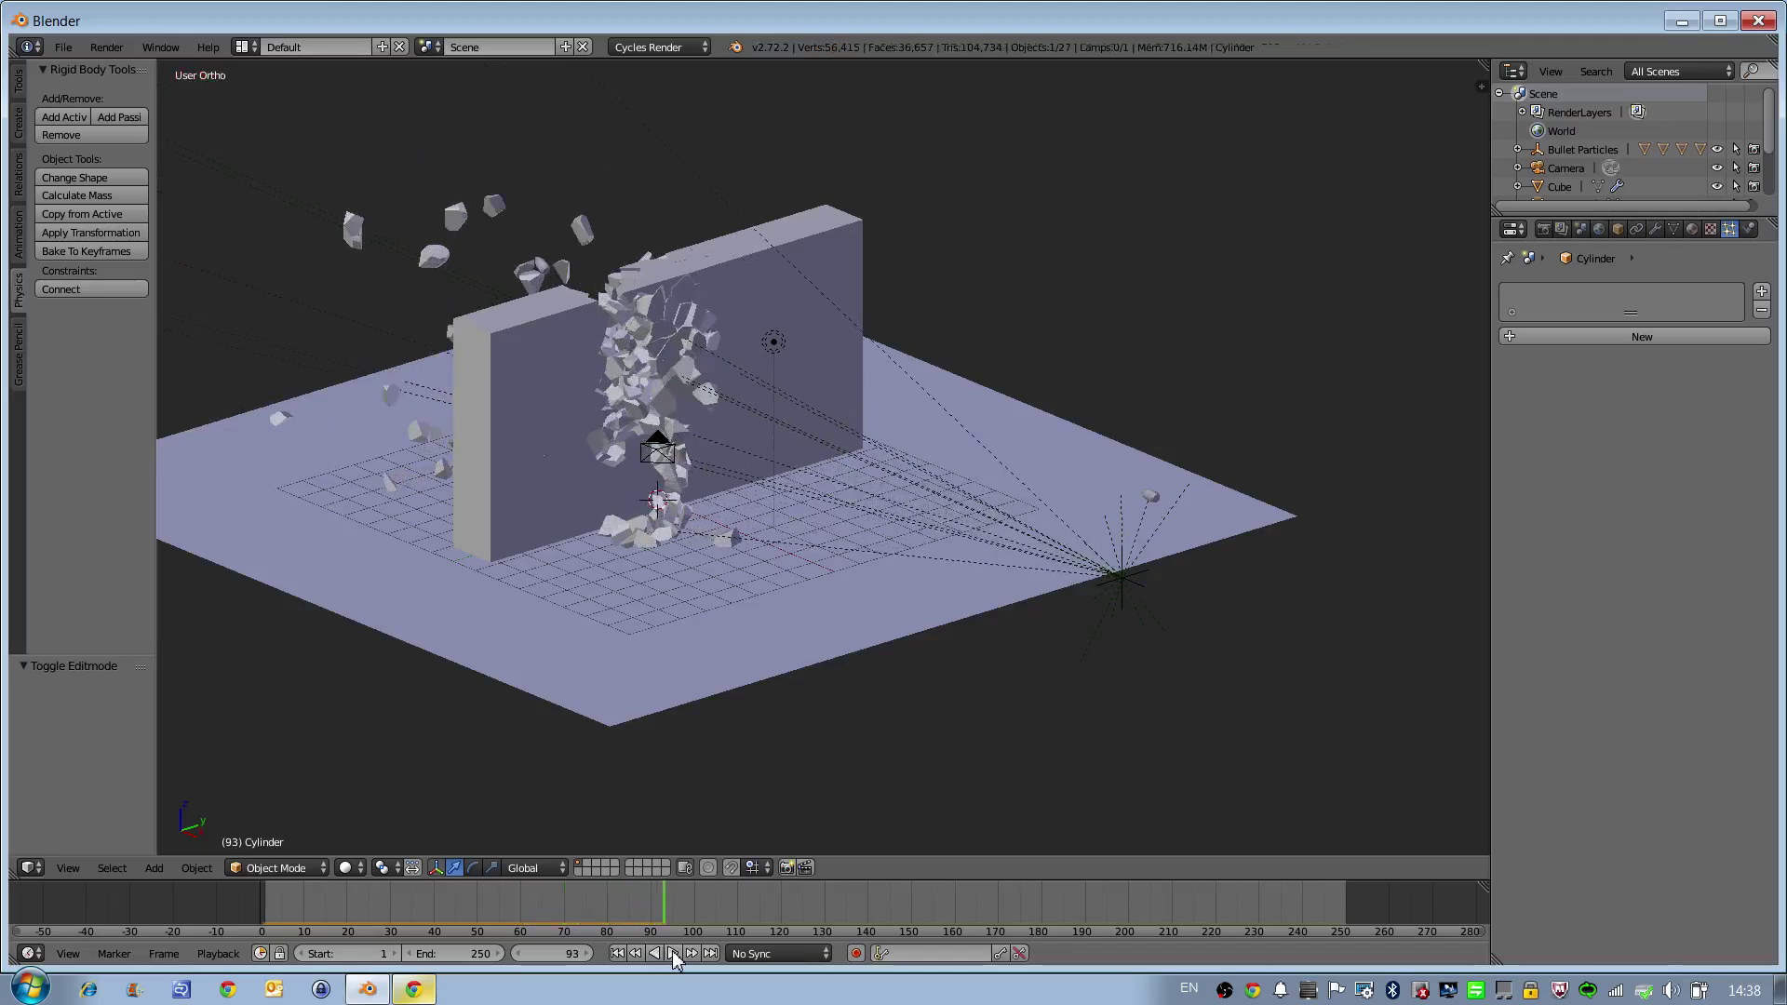
left_click(620, 953)
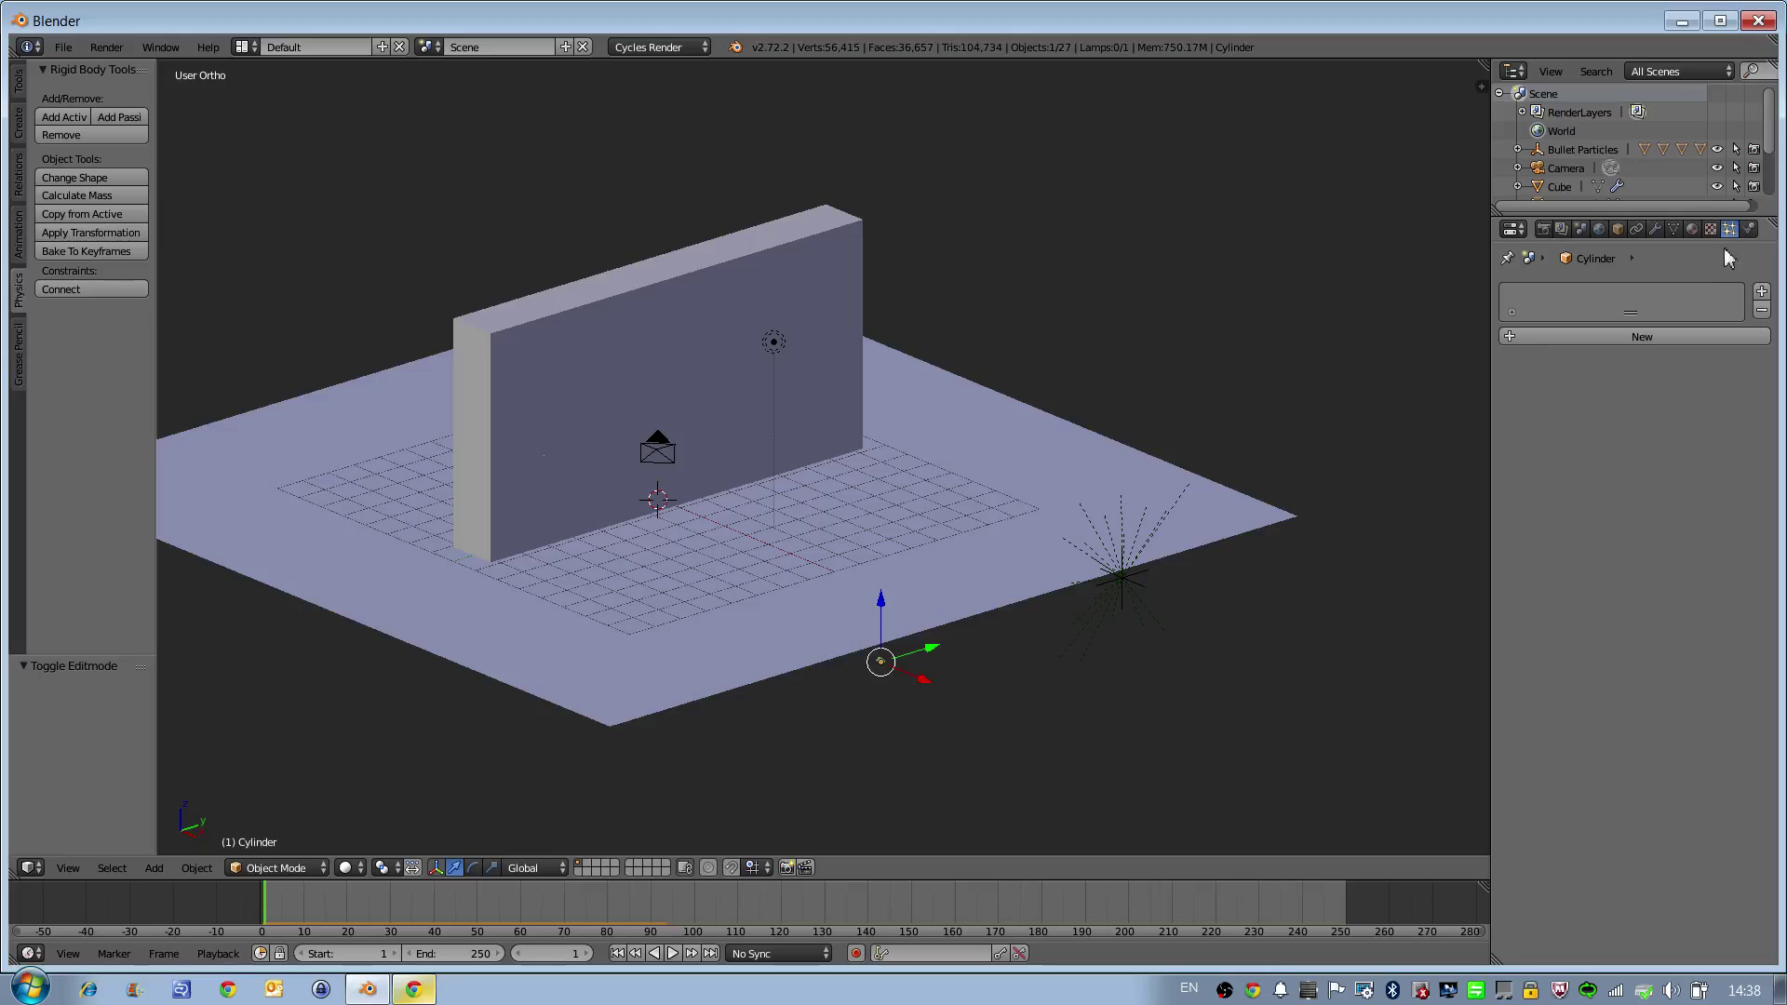
left_click(1750, 229)
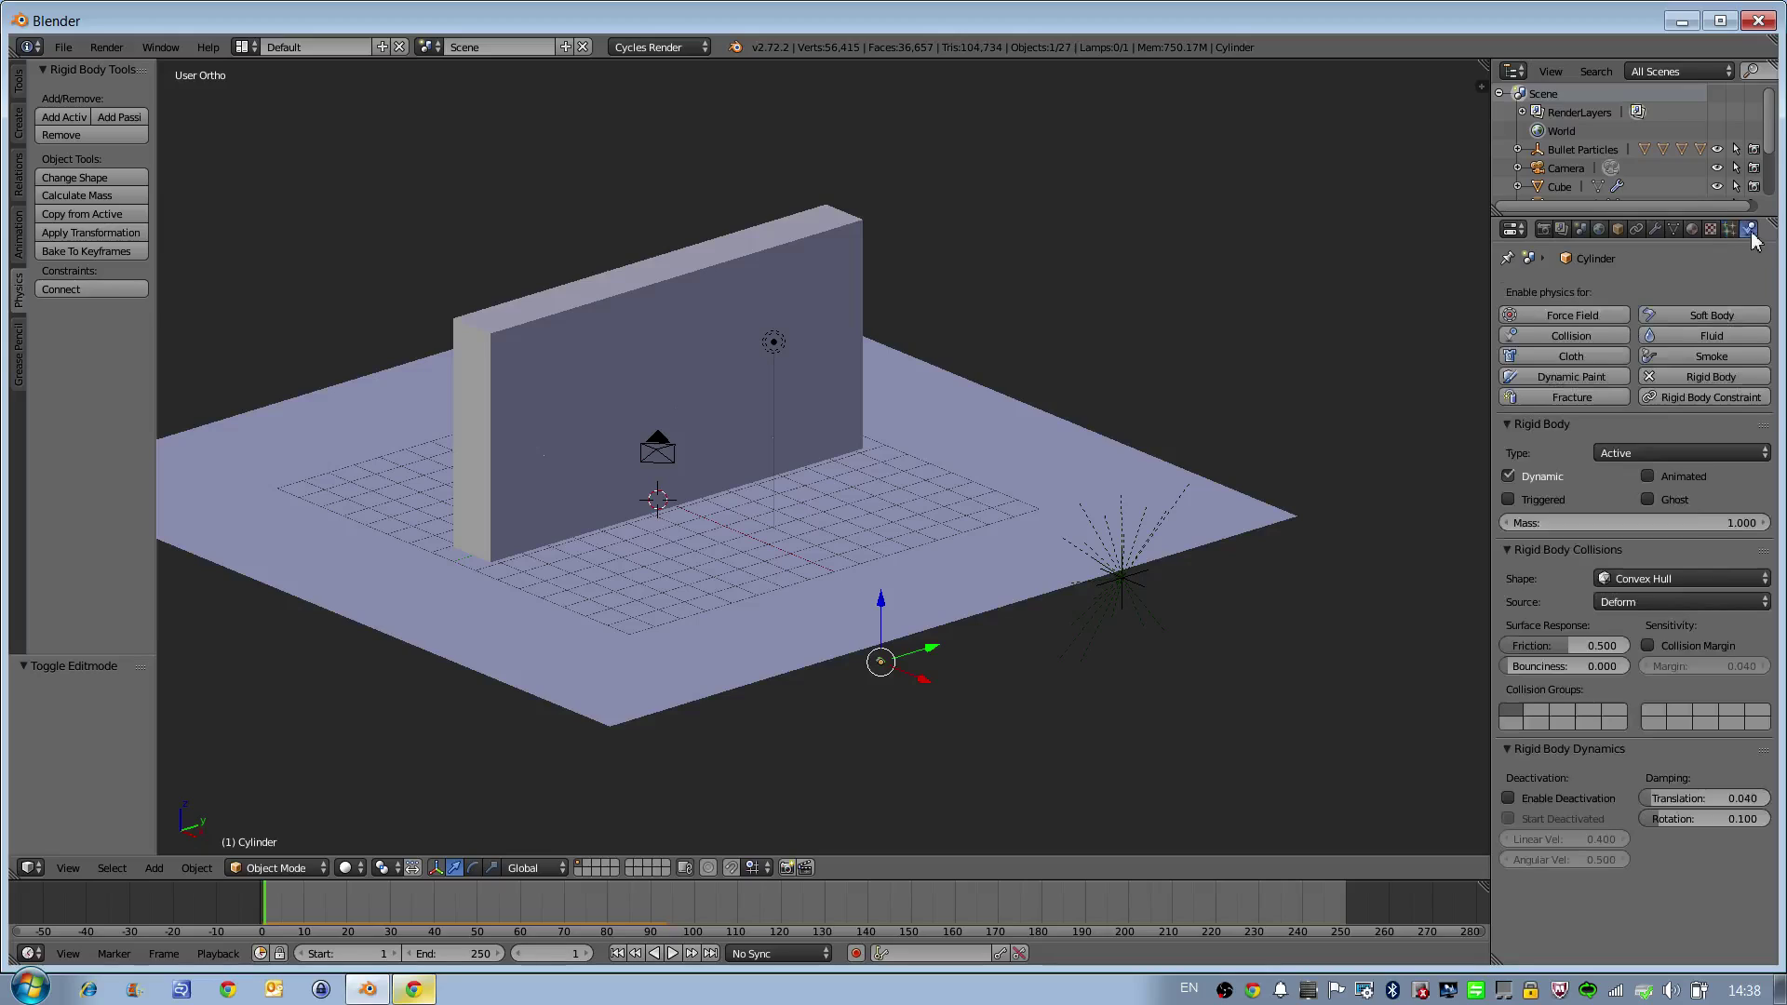
left_click(1673, 475)
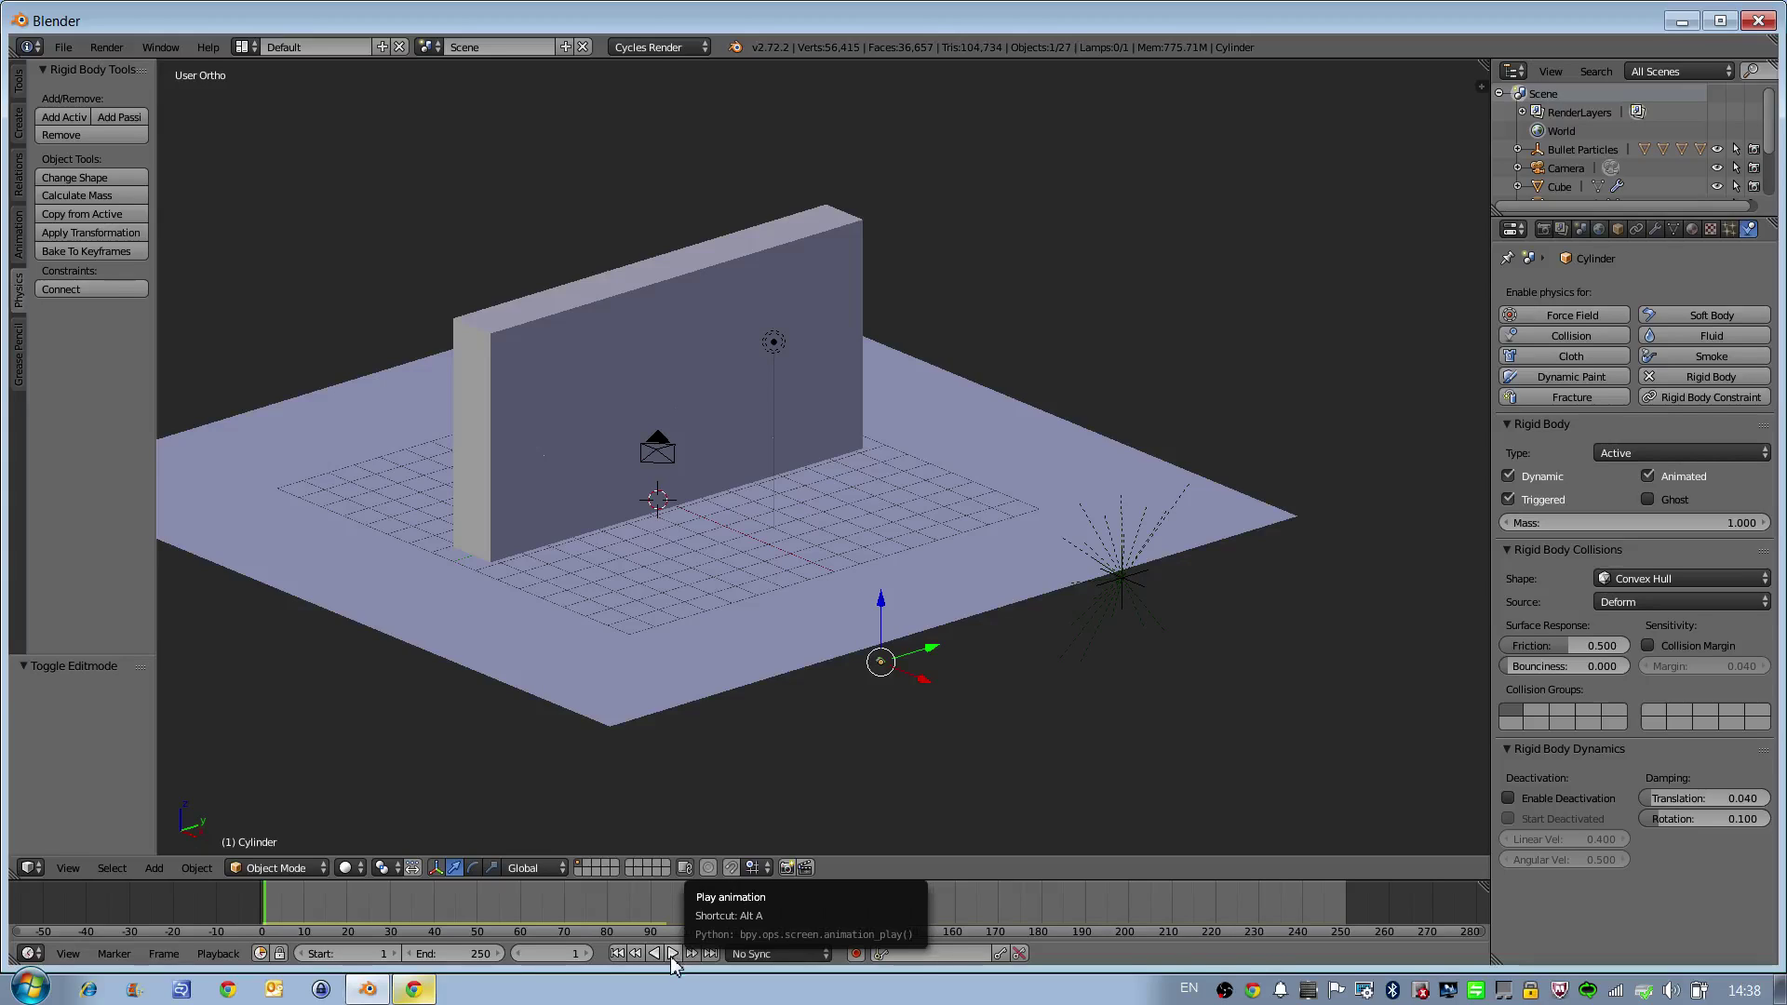
left_click(671, 954)
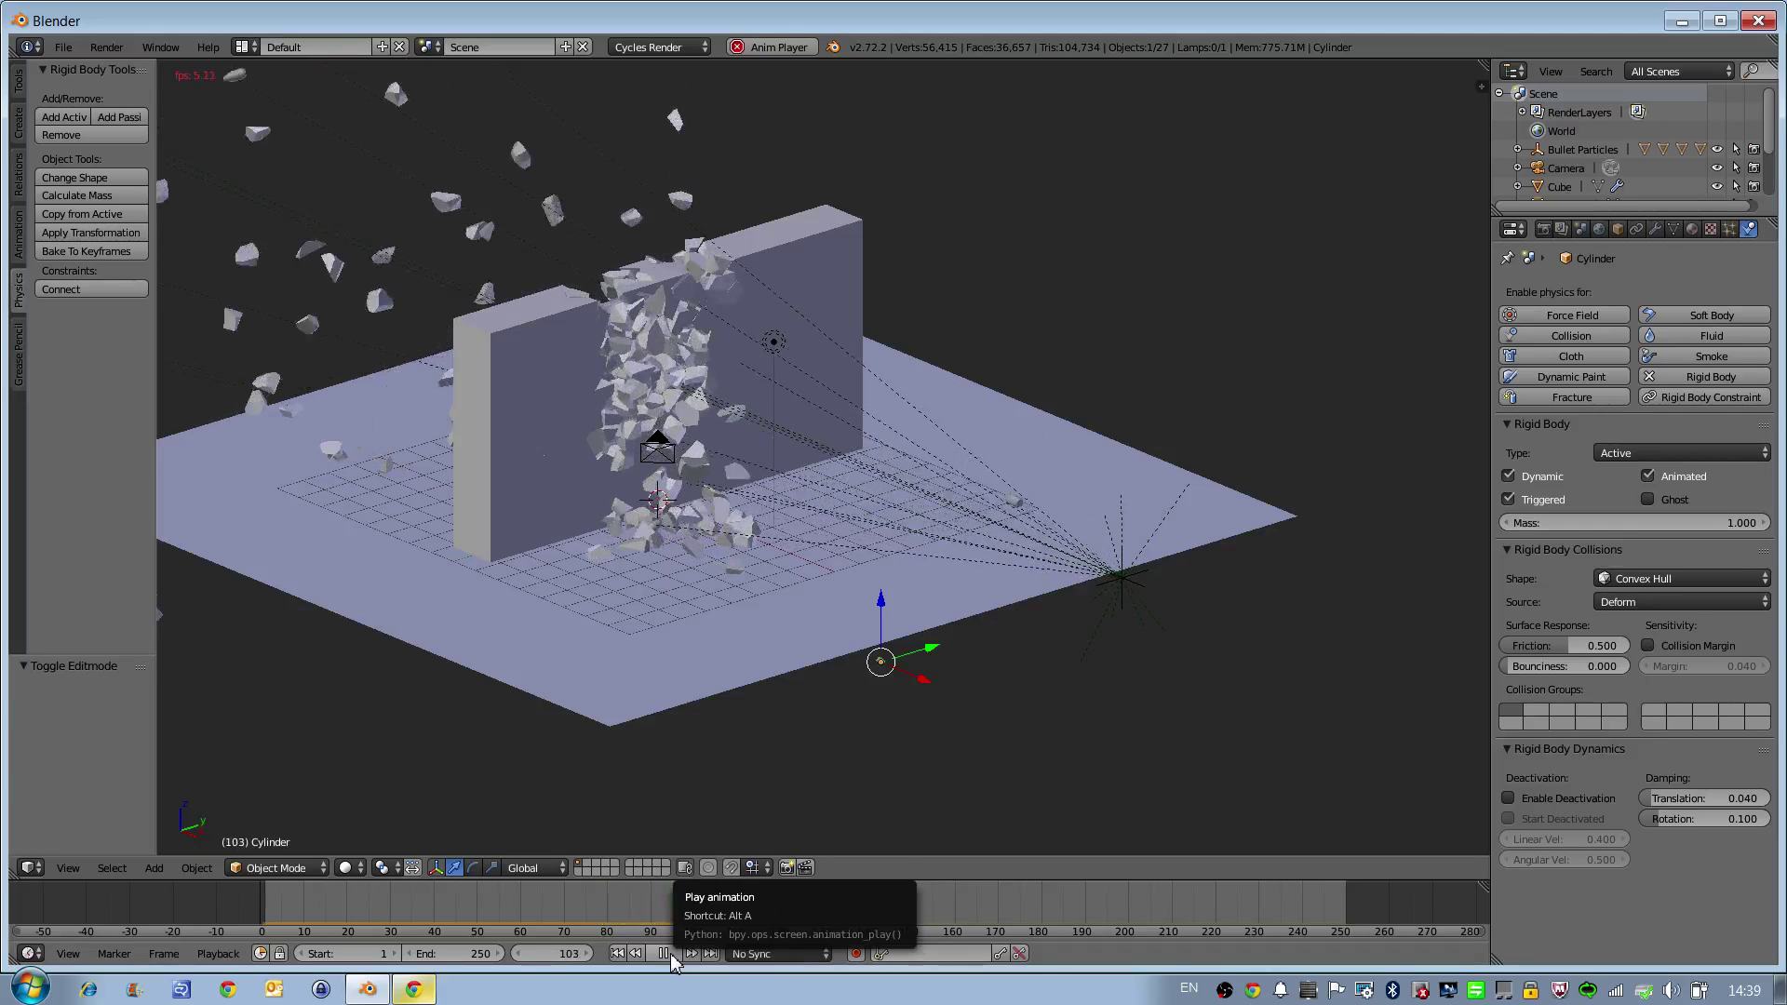
left_click(663, 954)
left_click(634, 954)
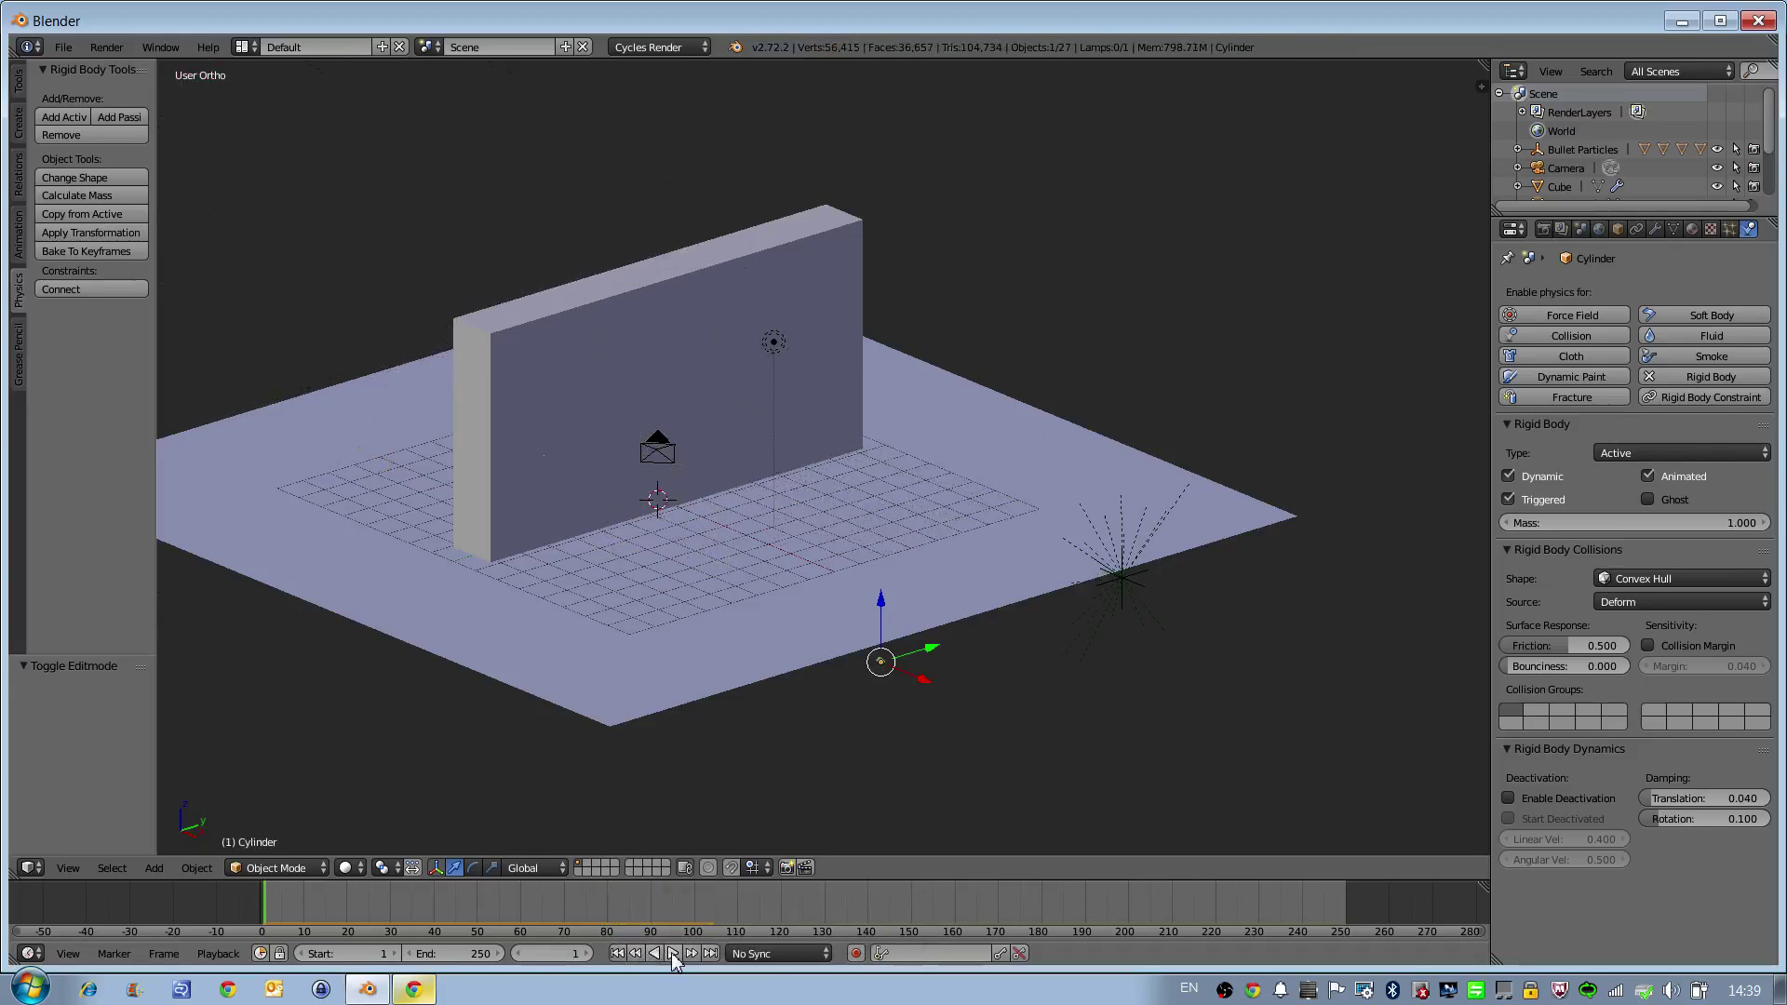
left_click(672, 954)
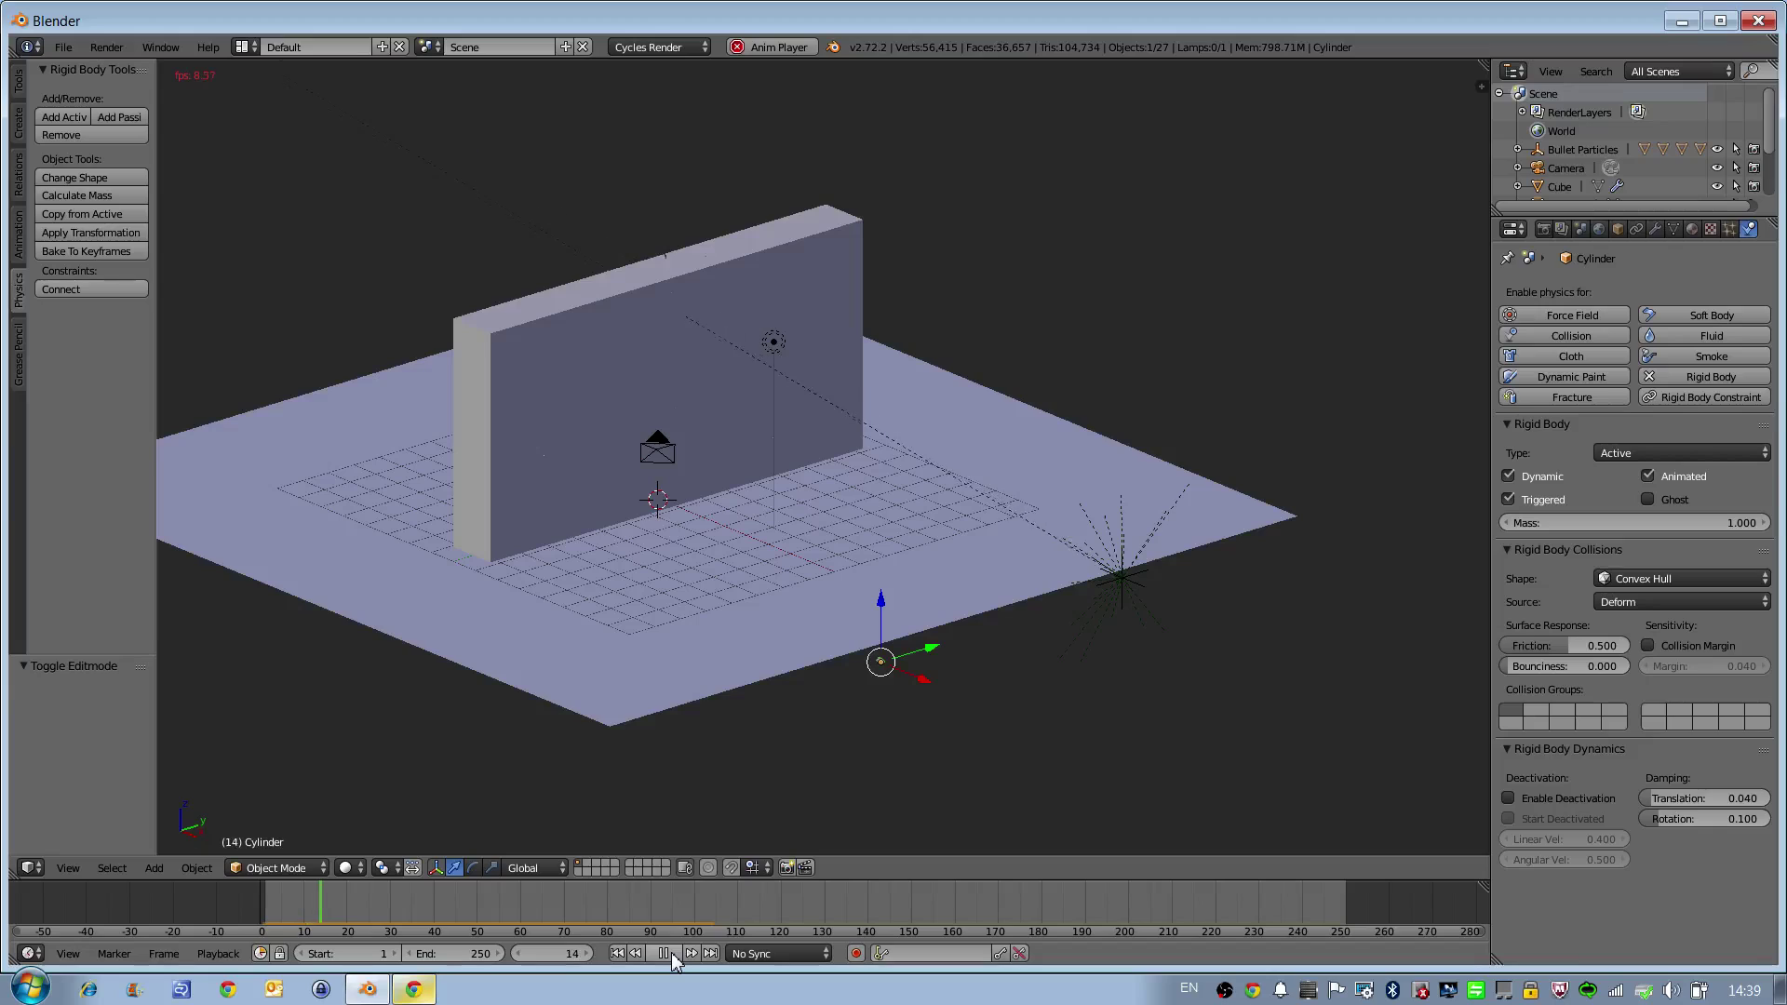
left_click(663, 954)
left_click(617, 955)
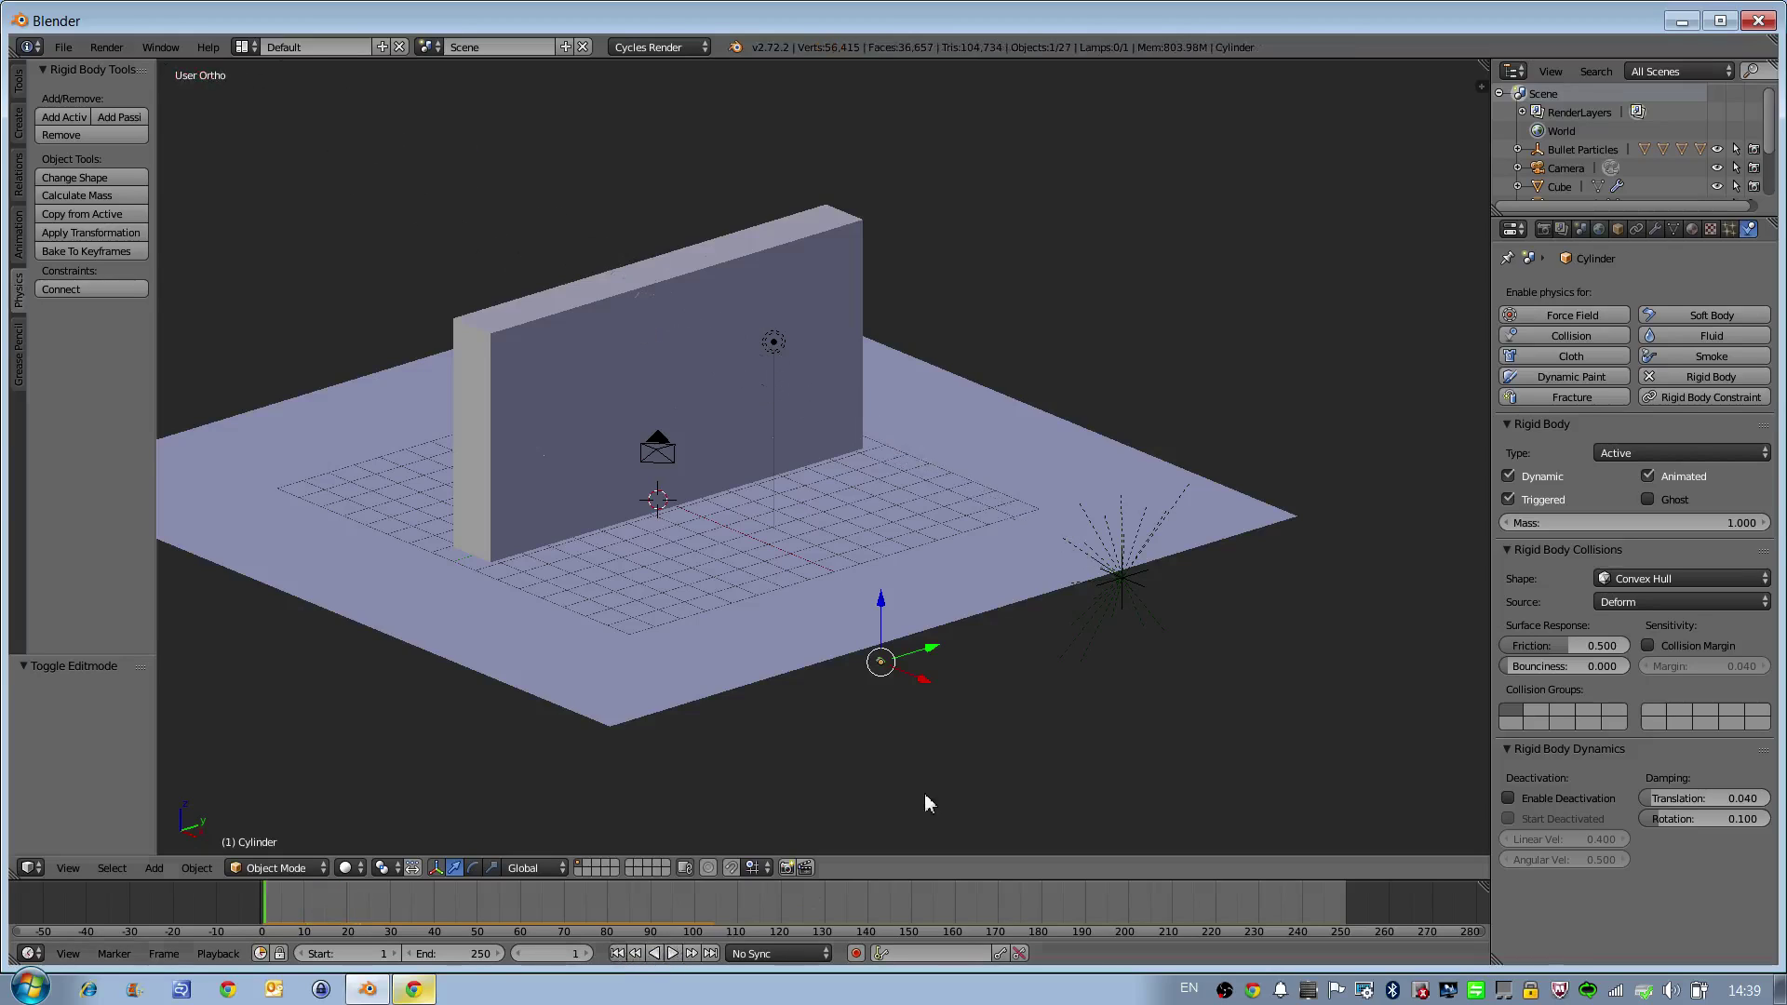
Step: Set Rigid Body World Steps Per Second to 200 and replay the shattering wall from frame 1
left_click(1581, 229)
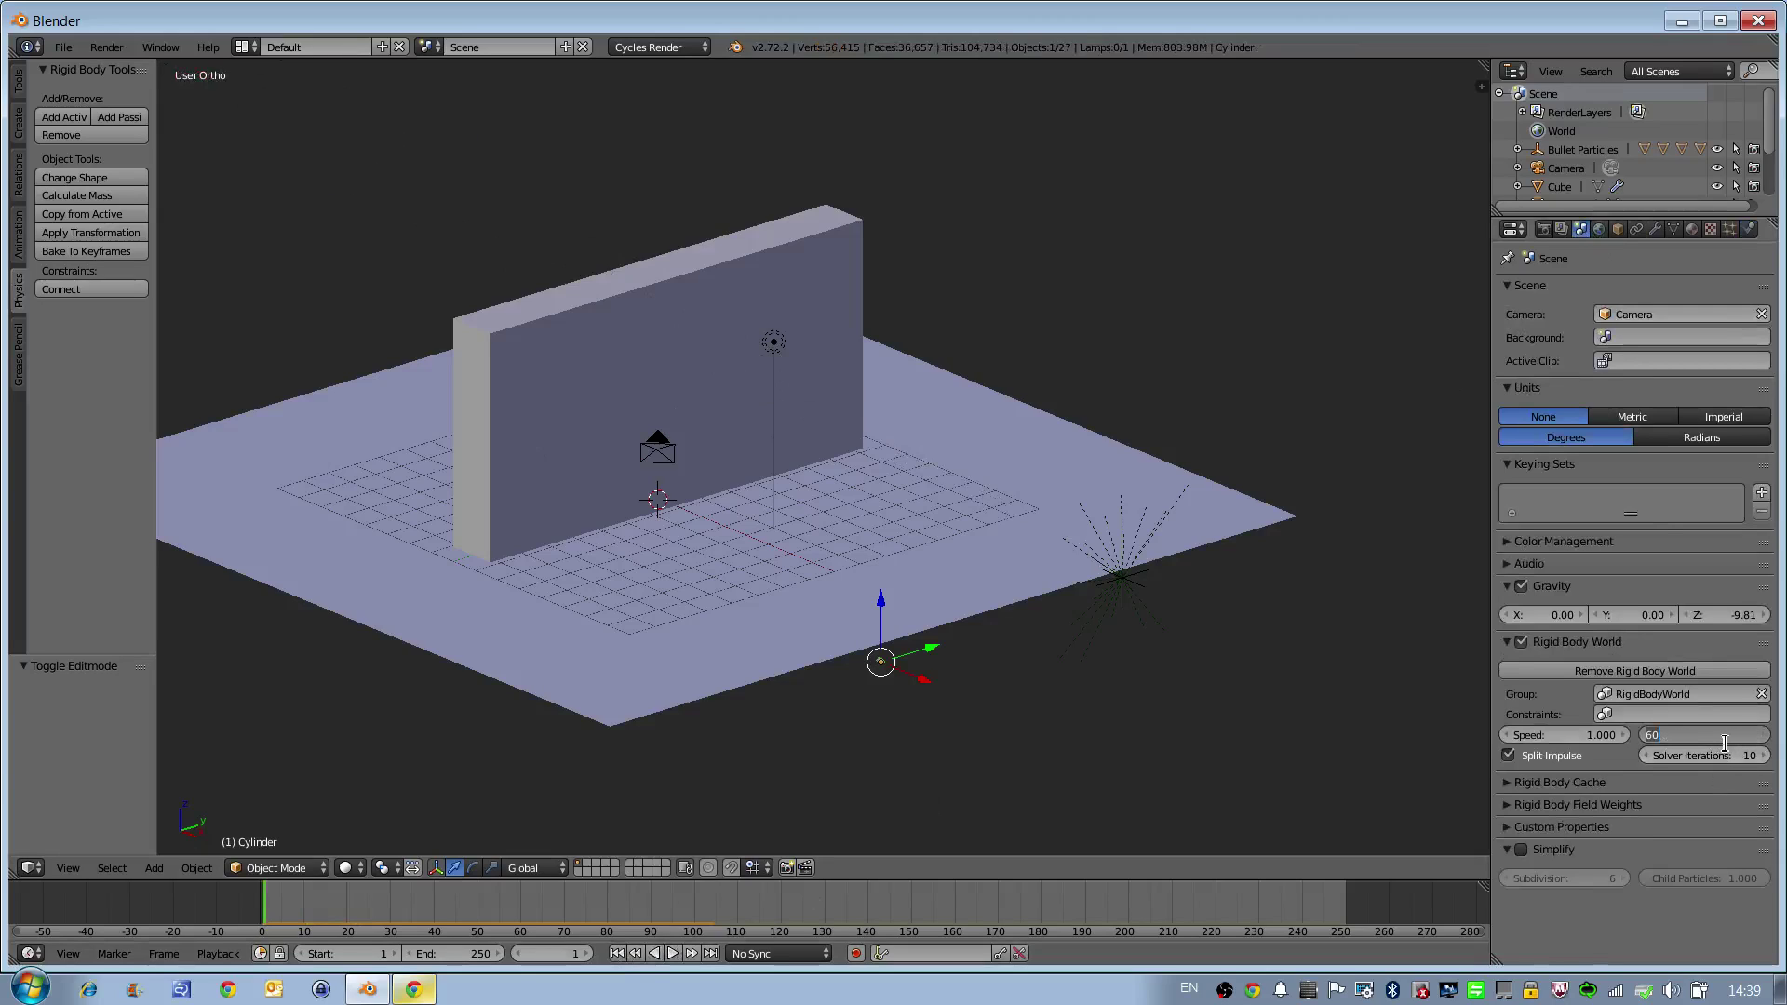
key("Return")
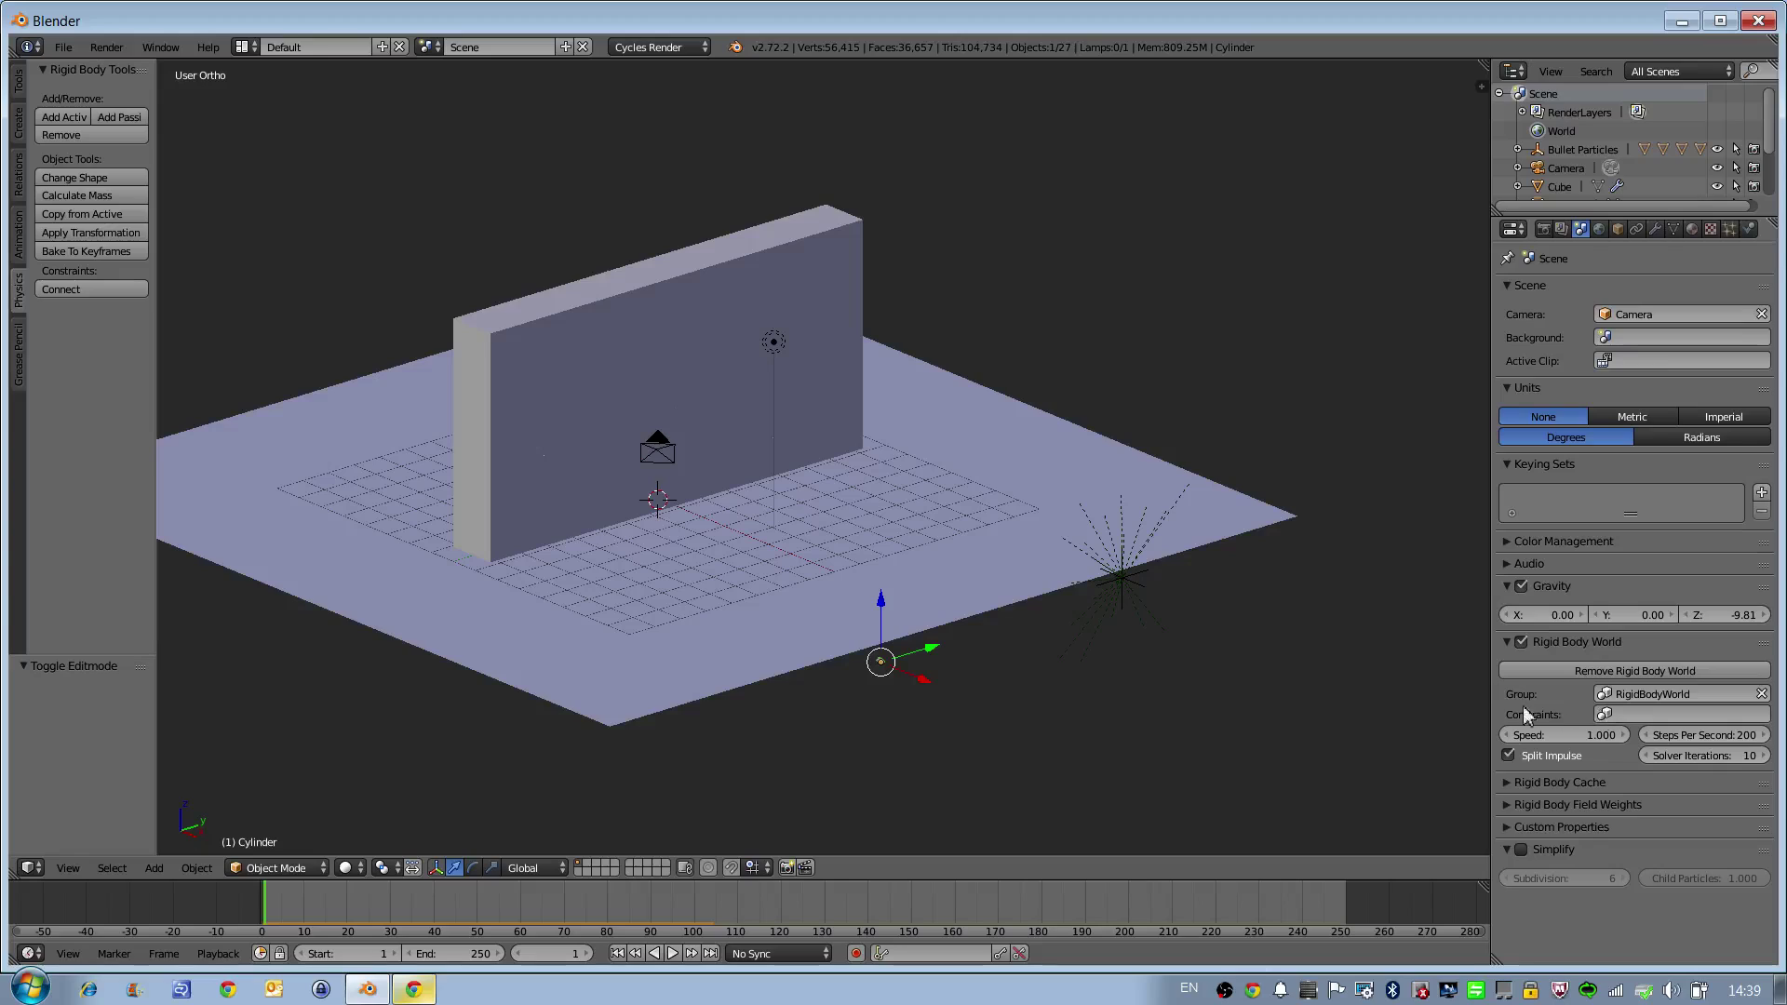
left_click(619, 954)
left_click(673, 953)
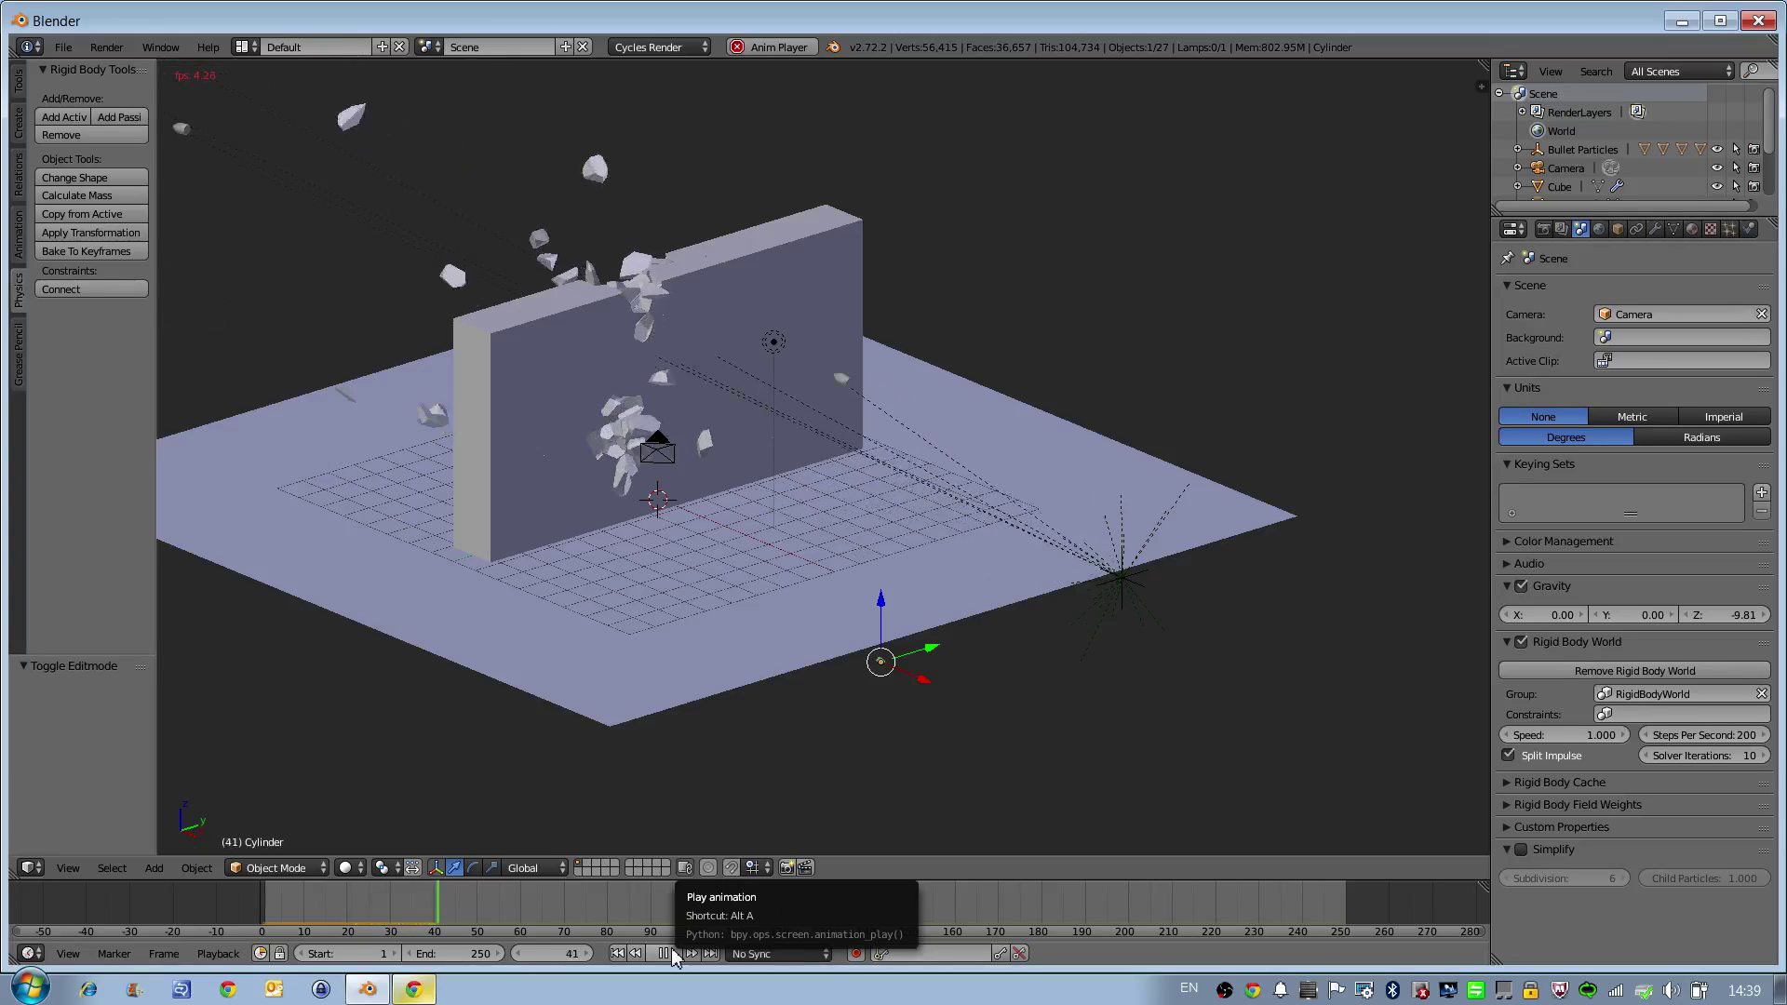
middle_click_drag(747, 684, 780, 682)
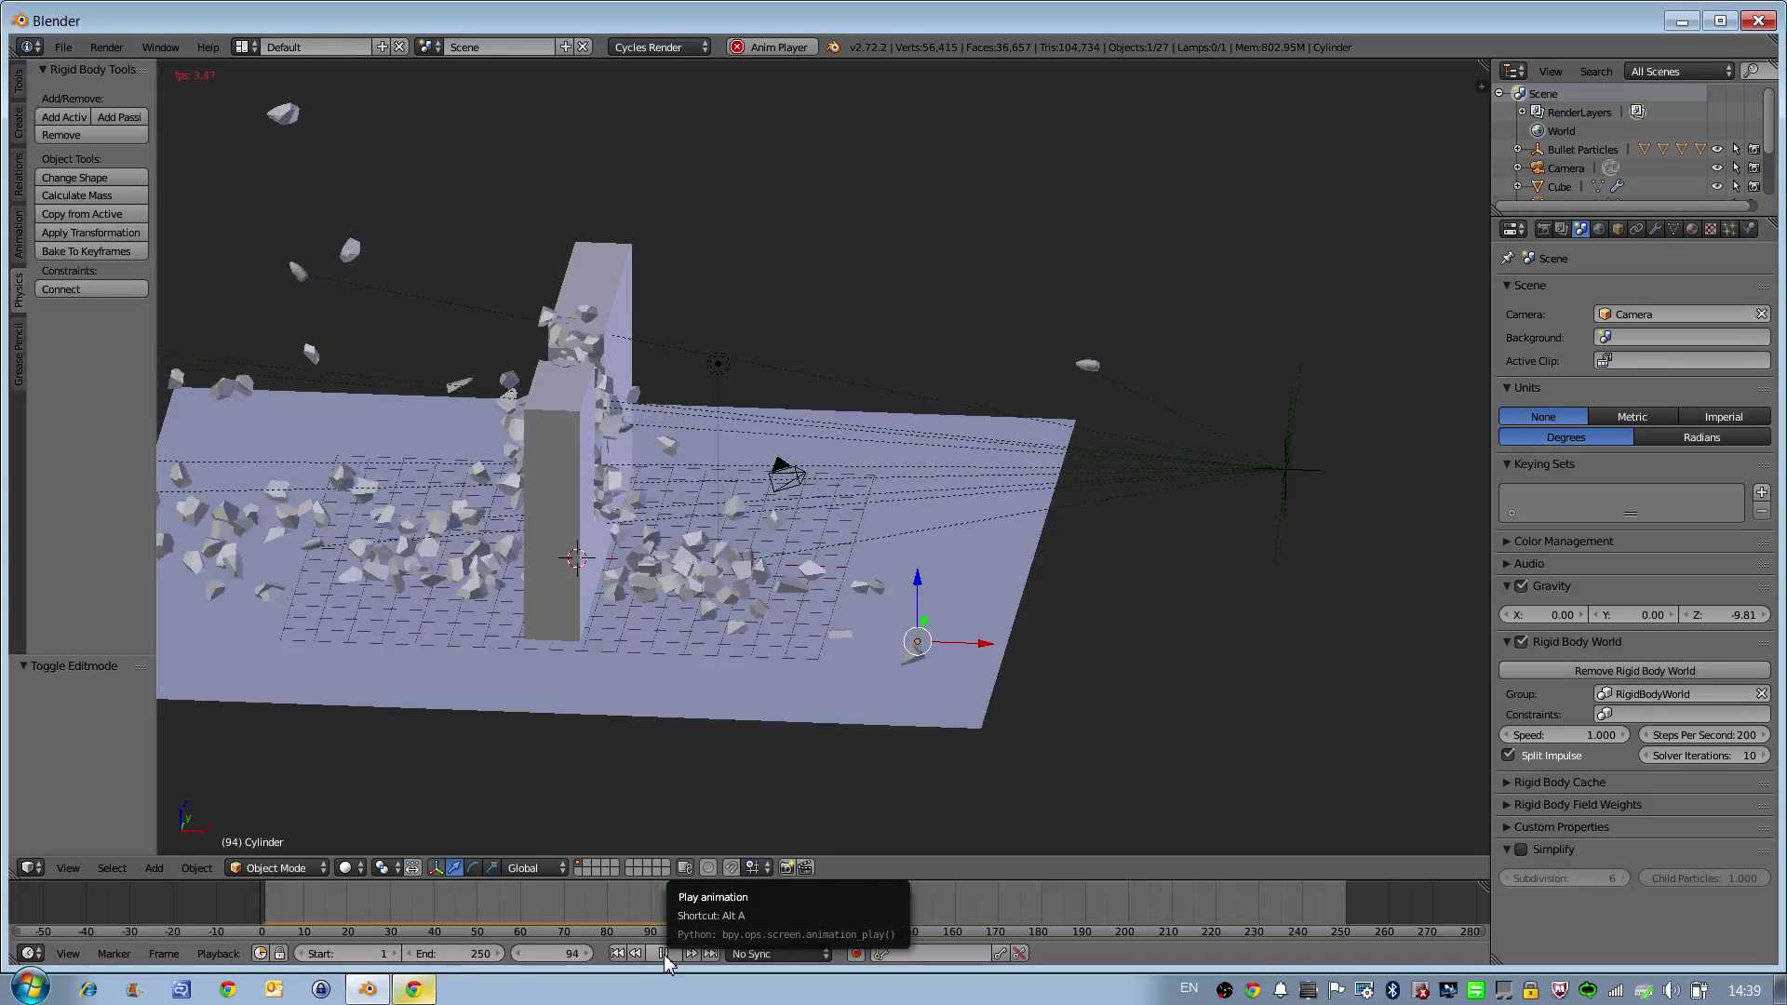
Step: Stop playback, rewind, and scrub the timeline to about frame 49 to inspect the wall
left_click(664, 953)
left_click(617, 954)
middle_click_drag(671, 684, 614, 707)
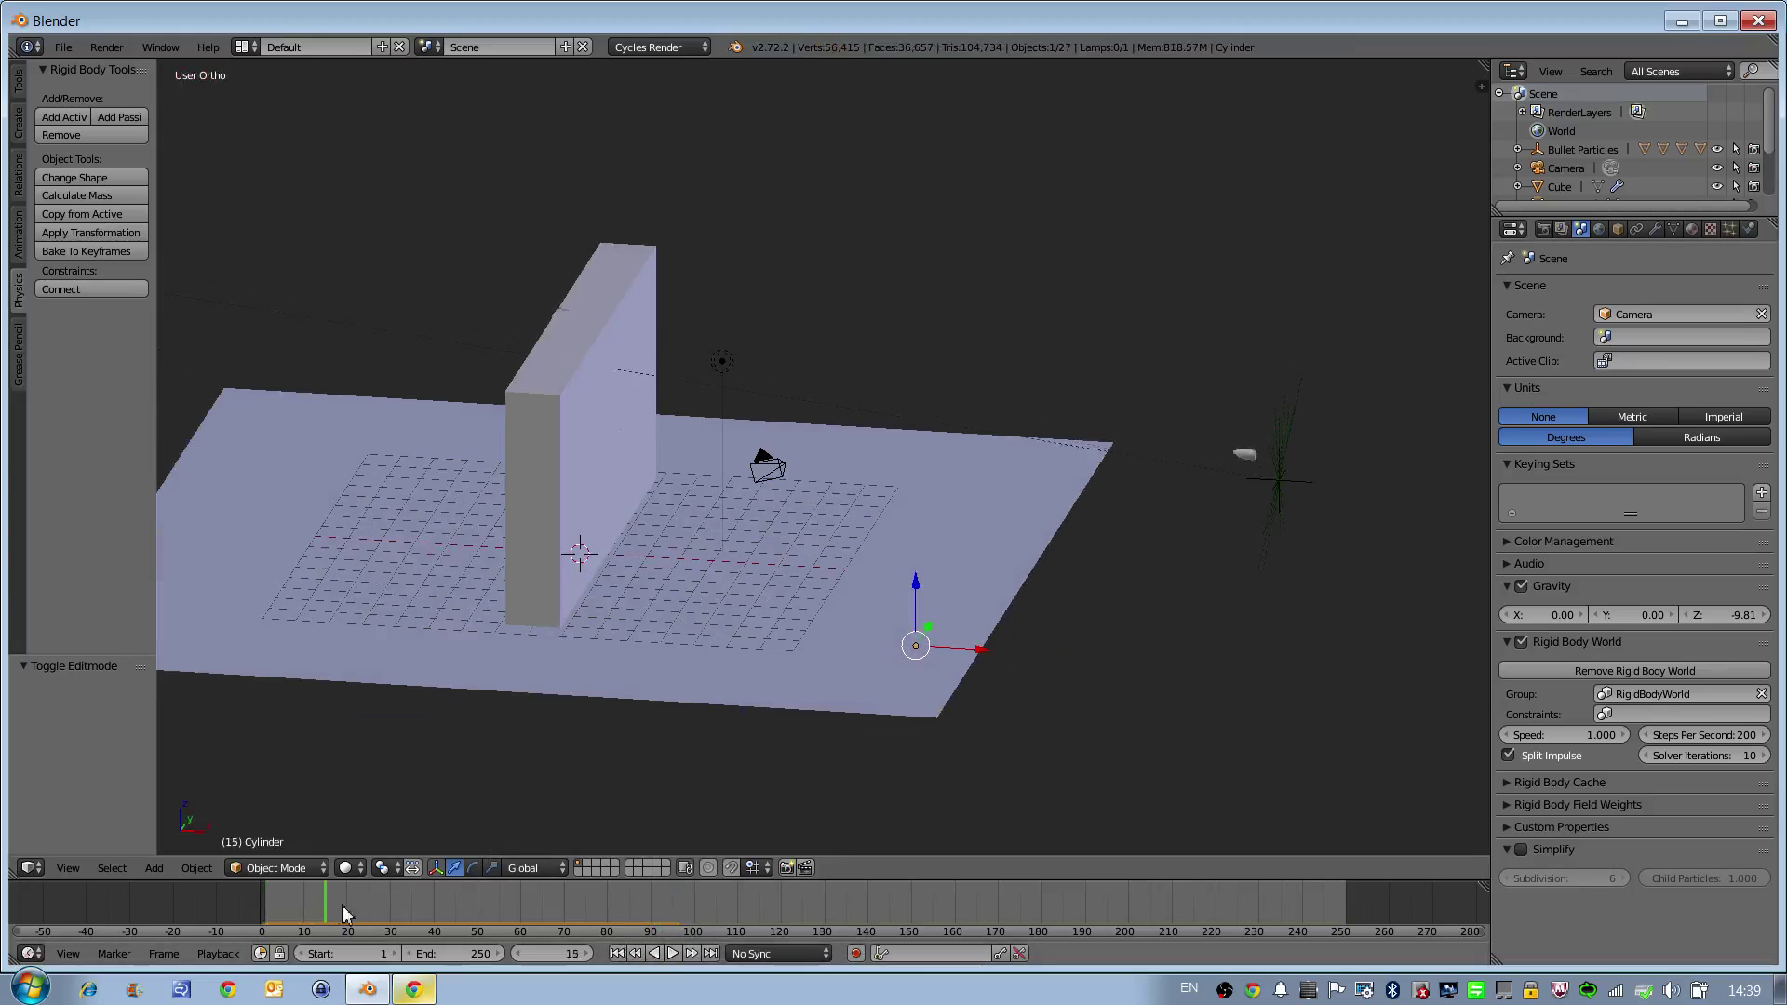
left_click_drag(344, 912, 520, 908)
Step: Set Rigid Body World Solver Iterations to 20 and replay the simulation from frame 1
left_click(1687, 756)
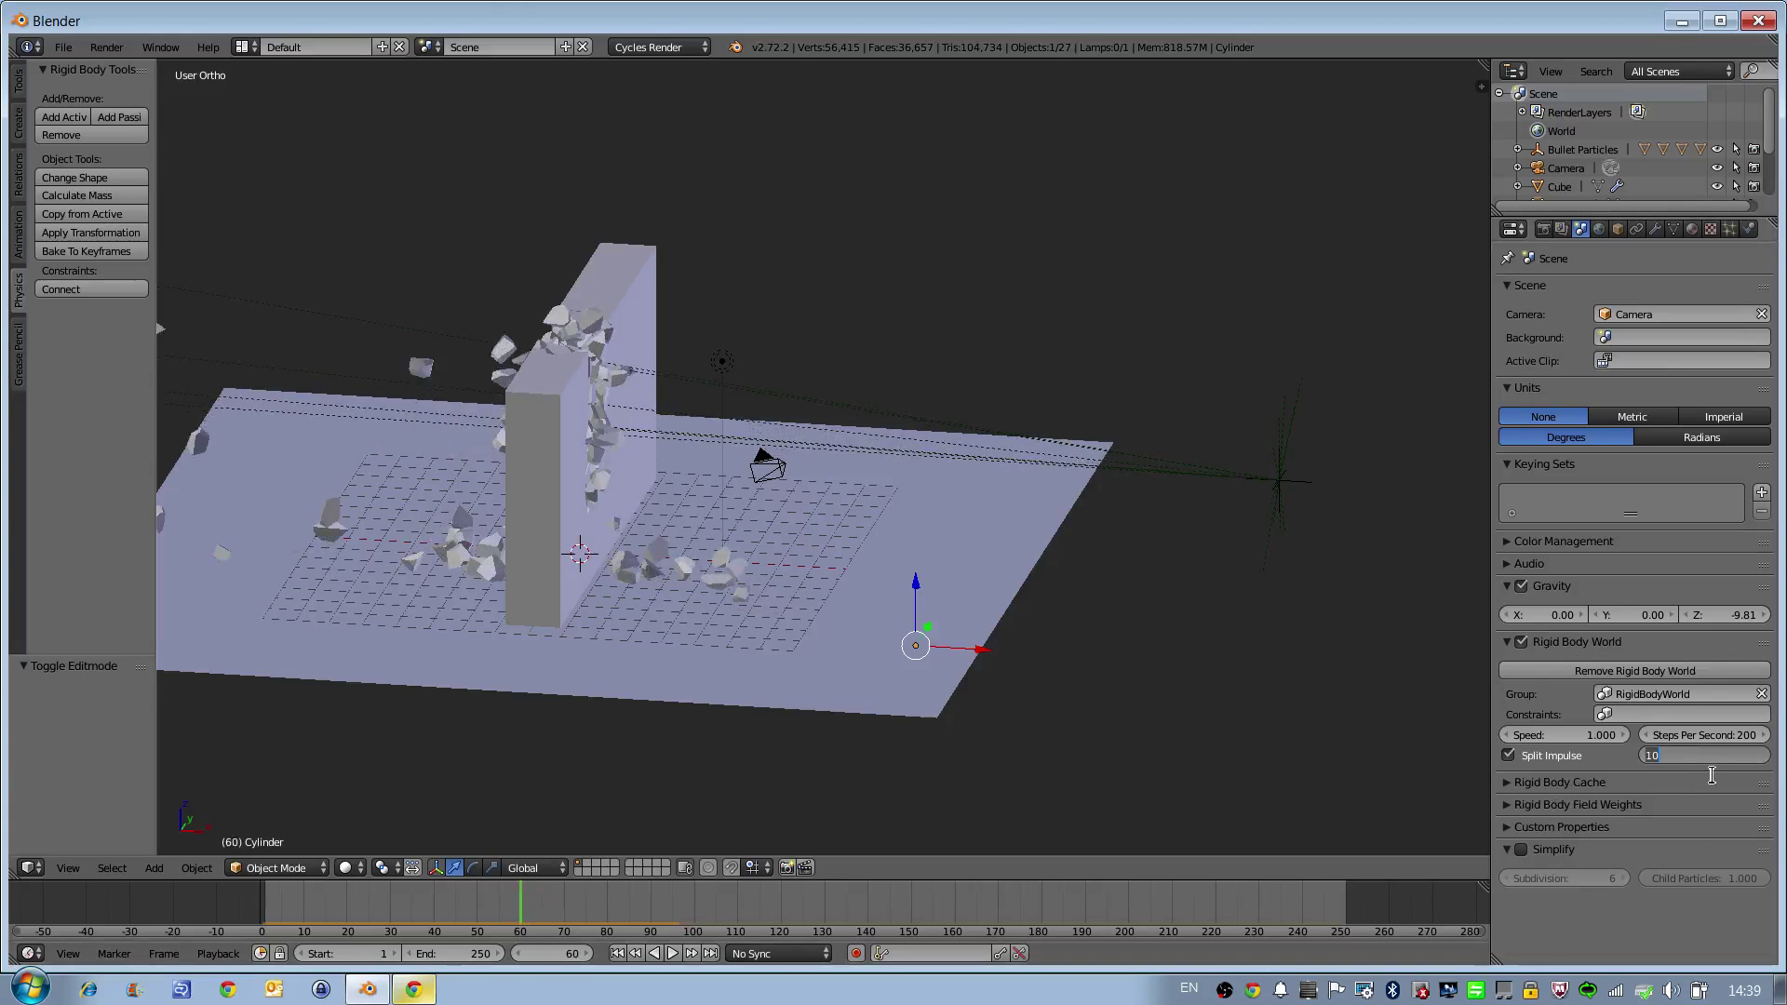
type("20")
key("Return")
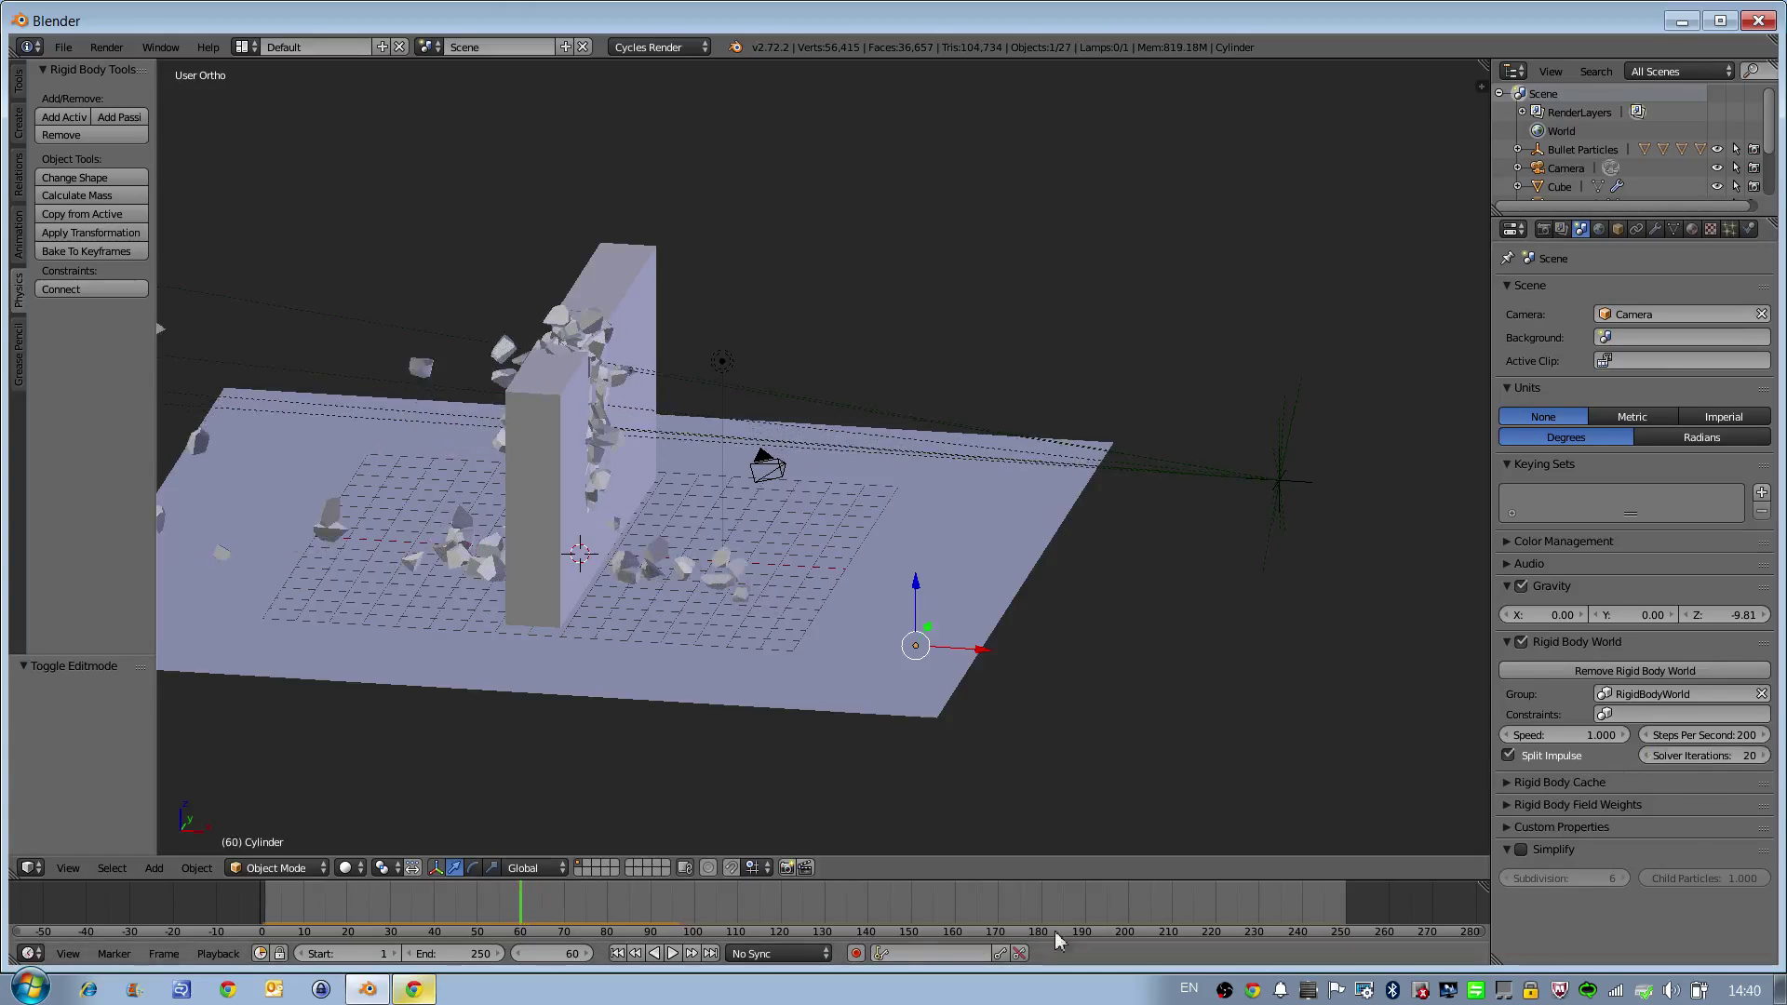
left_click(617, 953)
left_click(672, 953)
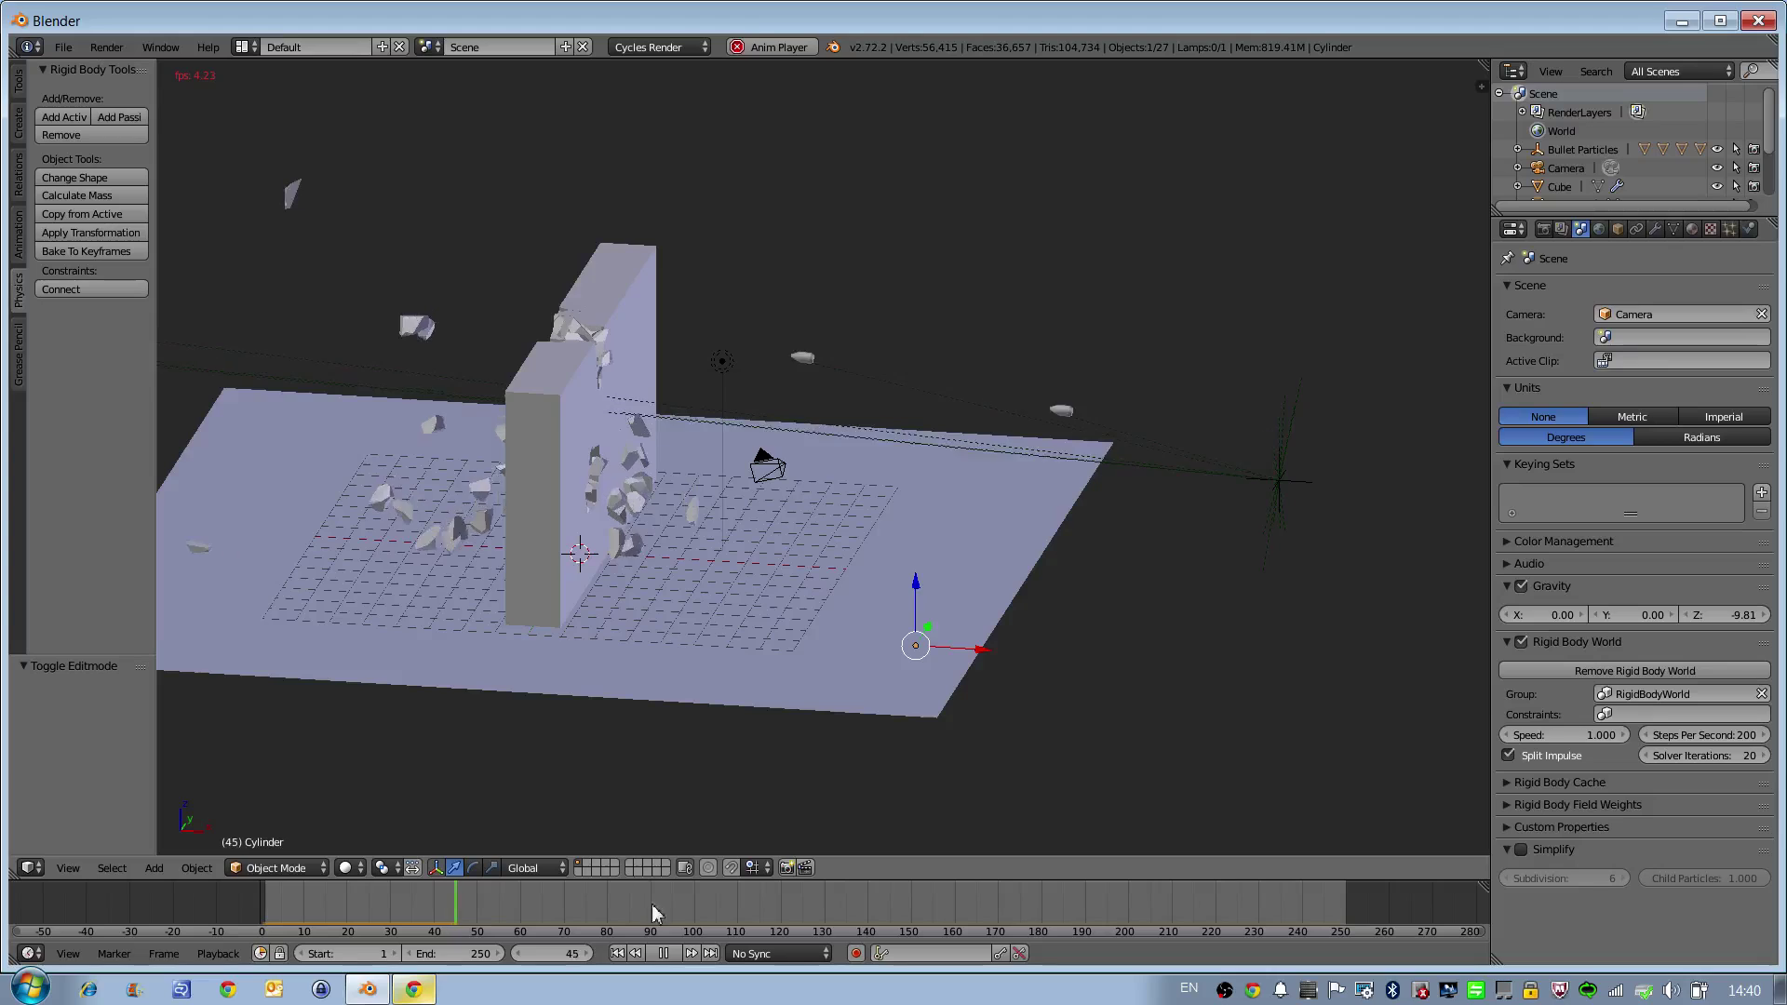
Step: Stop at frame 1 and delete the 21 old bullet copies beside the wall
left_click(664, 953)
left_click(617, 953)
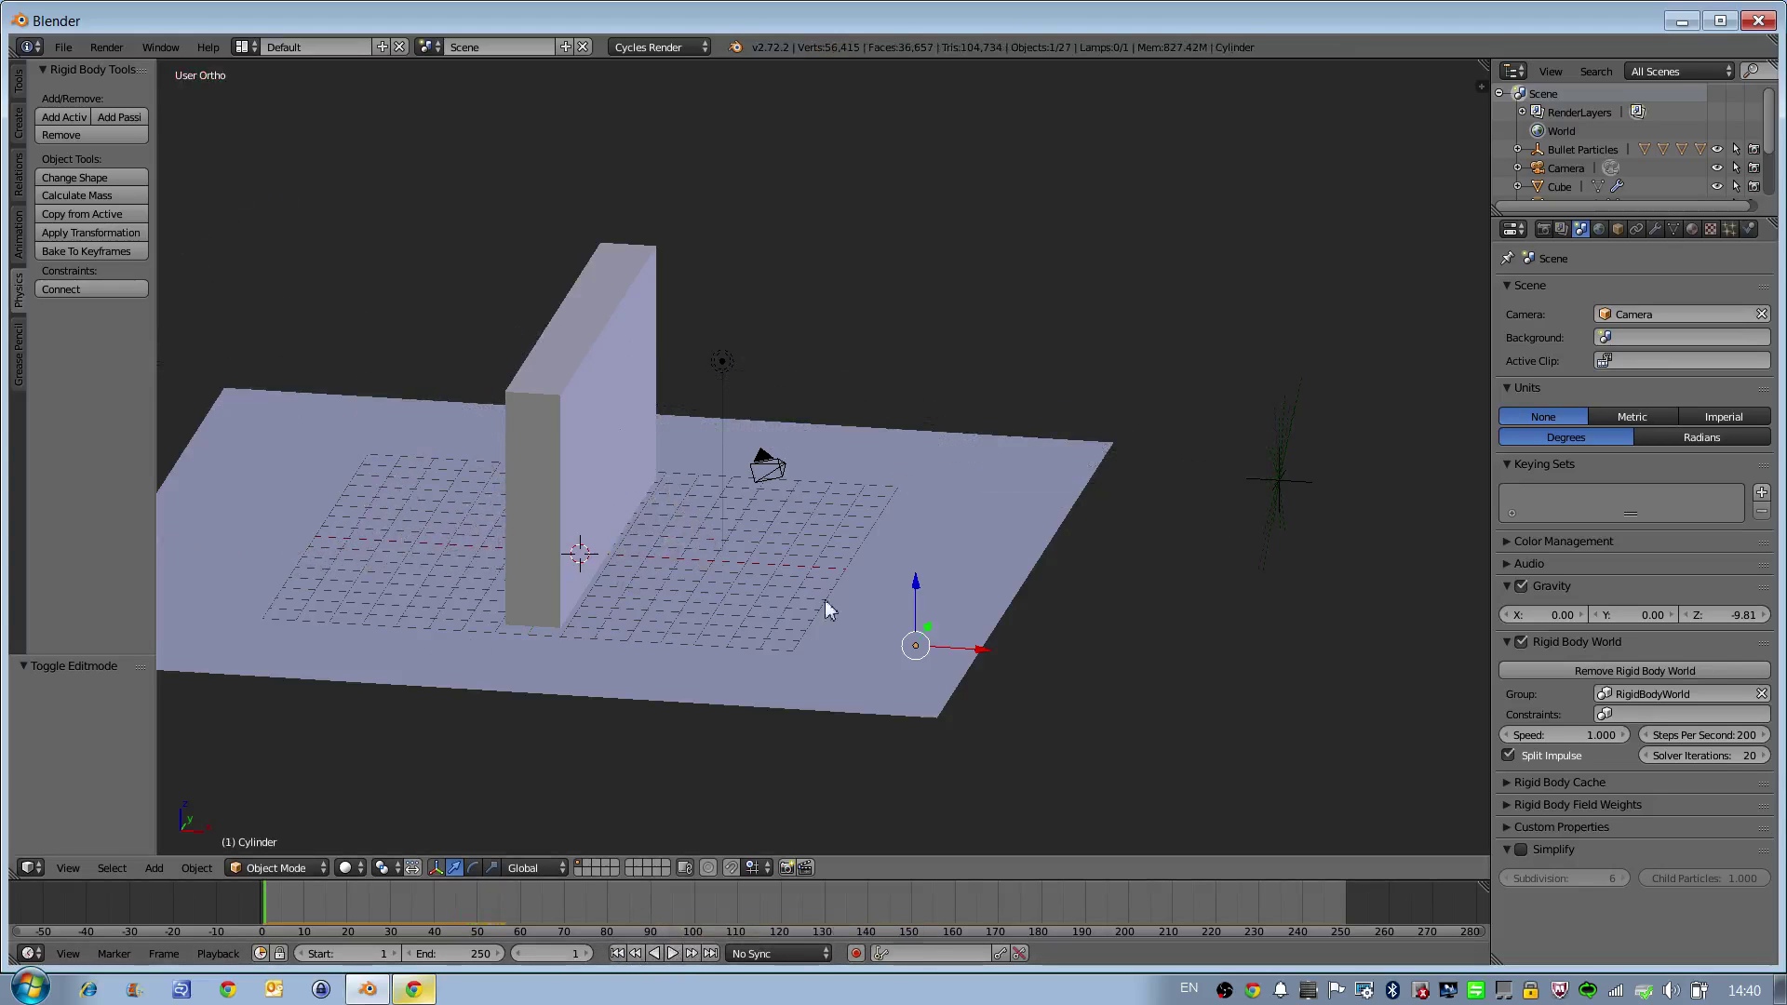
middle_click_drag(825, 600, 898, 493)
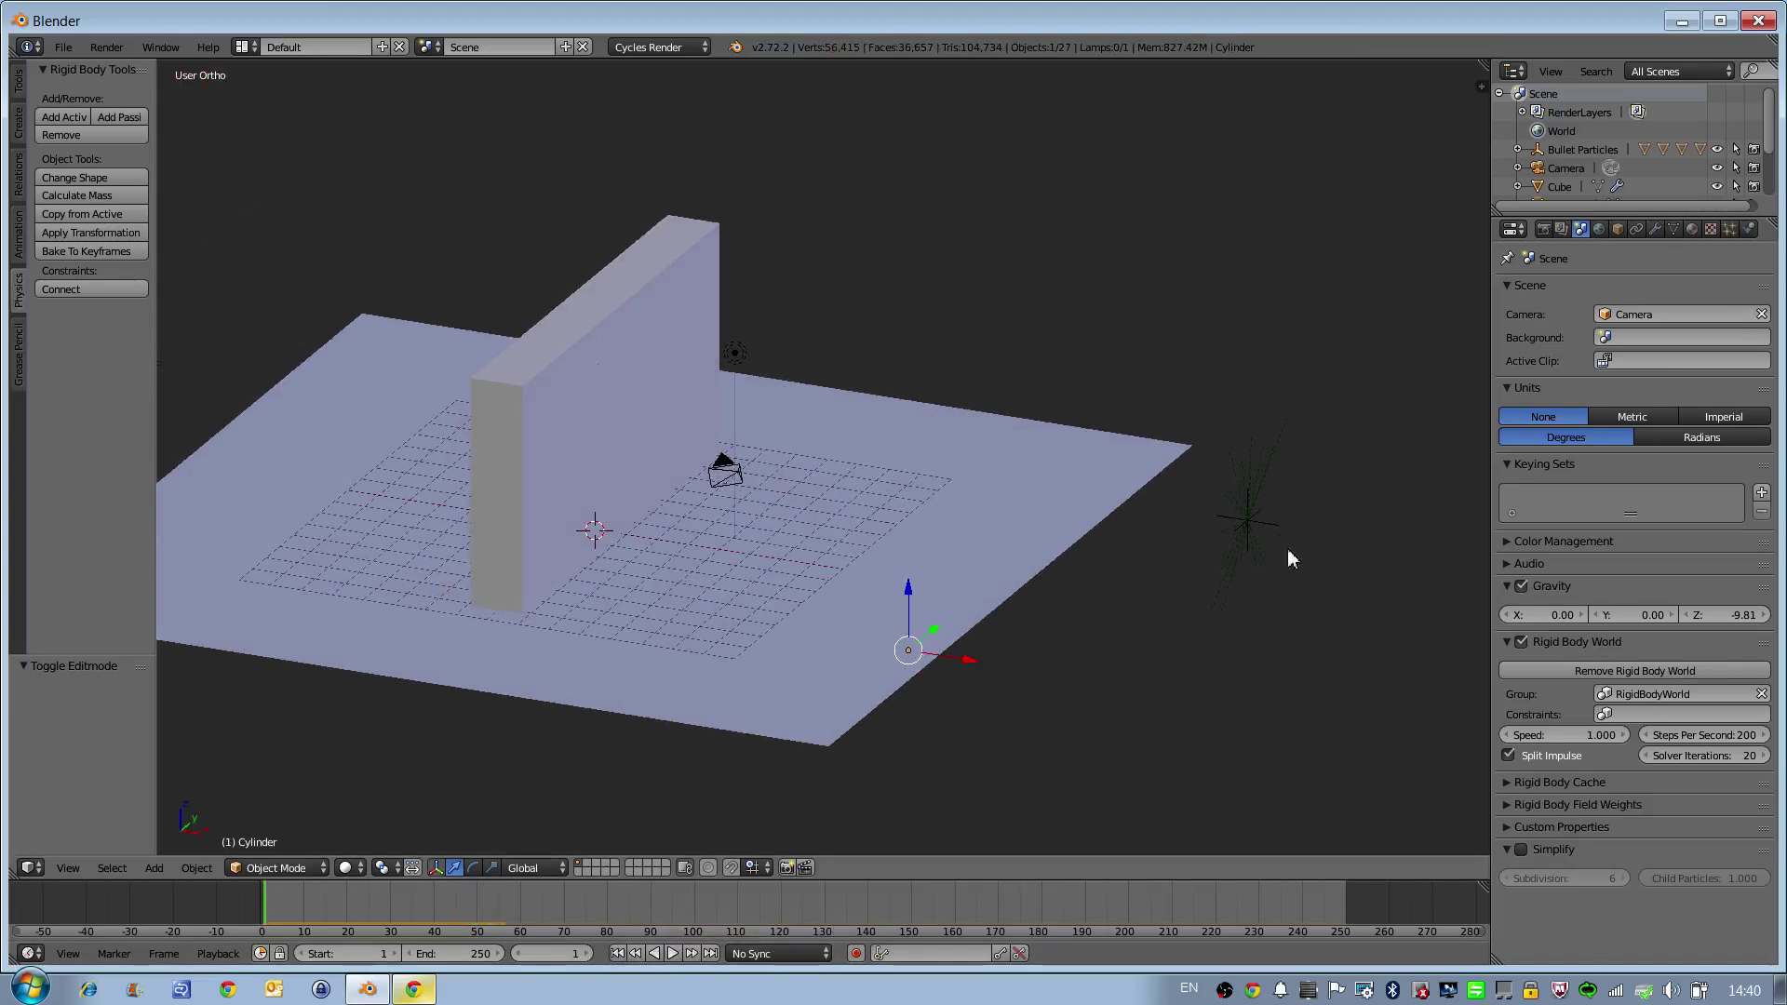
key("a")
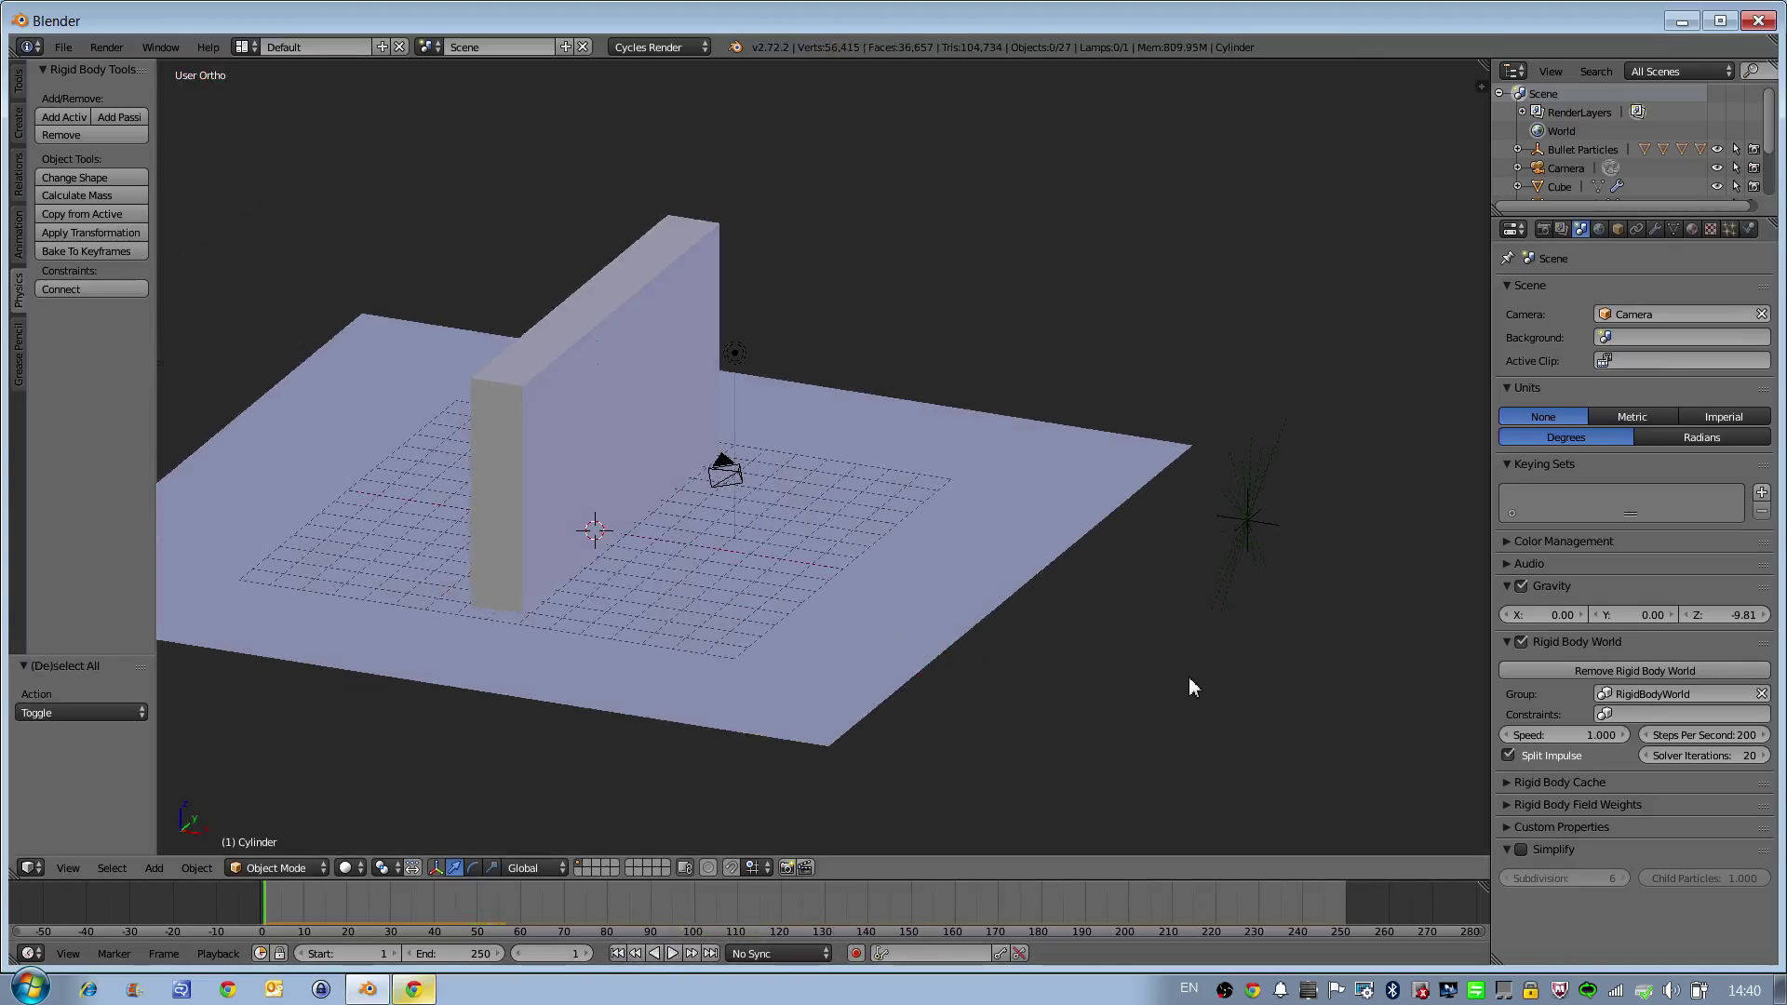
mouse_move(1190, 678)
left_mouse_down("ctrl")
mouse_move(1199, 469)
mouse_move(1307, 341)
mouse_move(1321, 713)
left_mouse_up("ctrl")
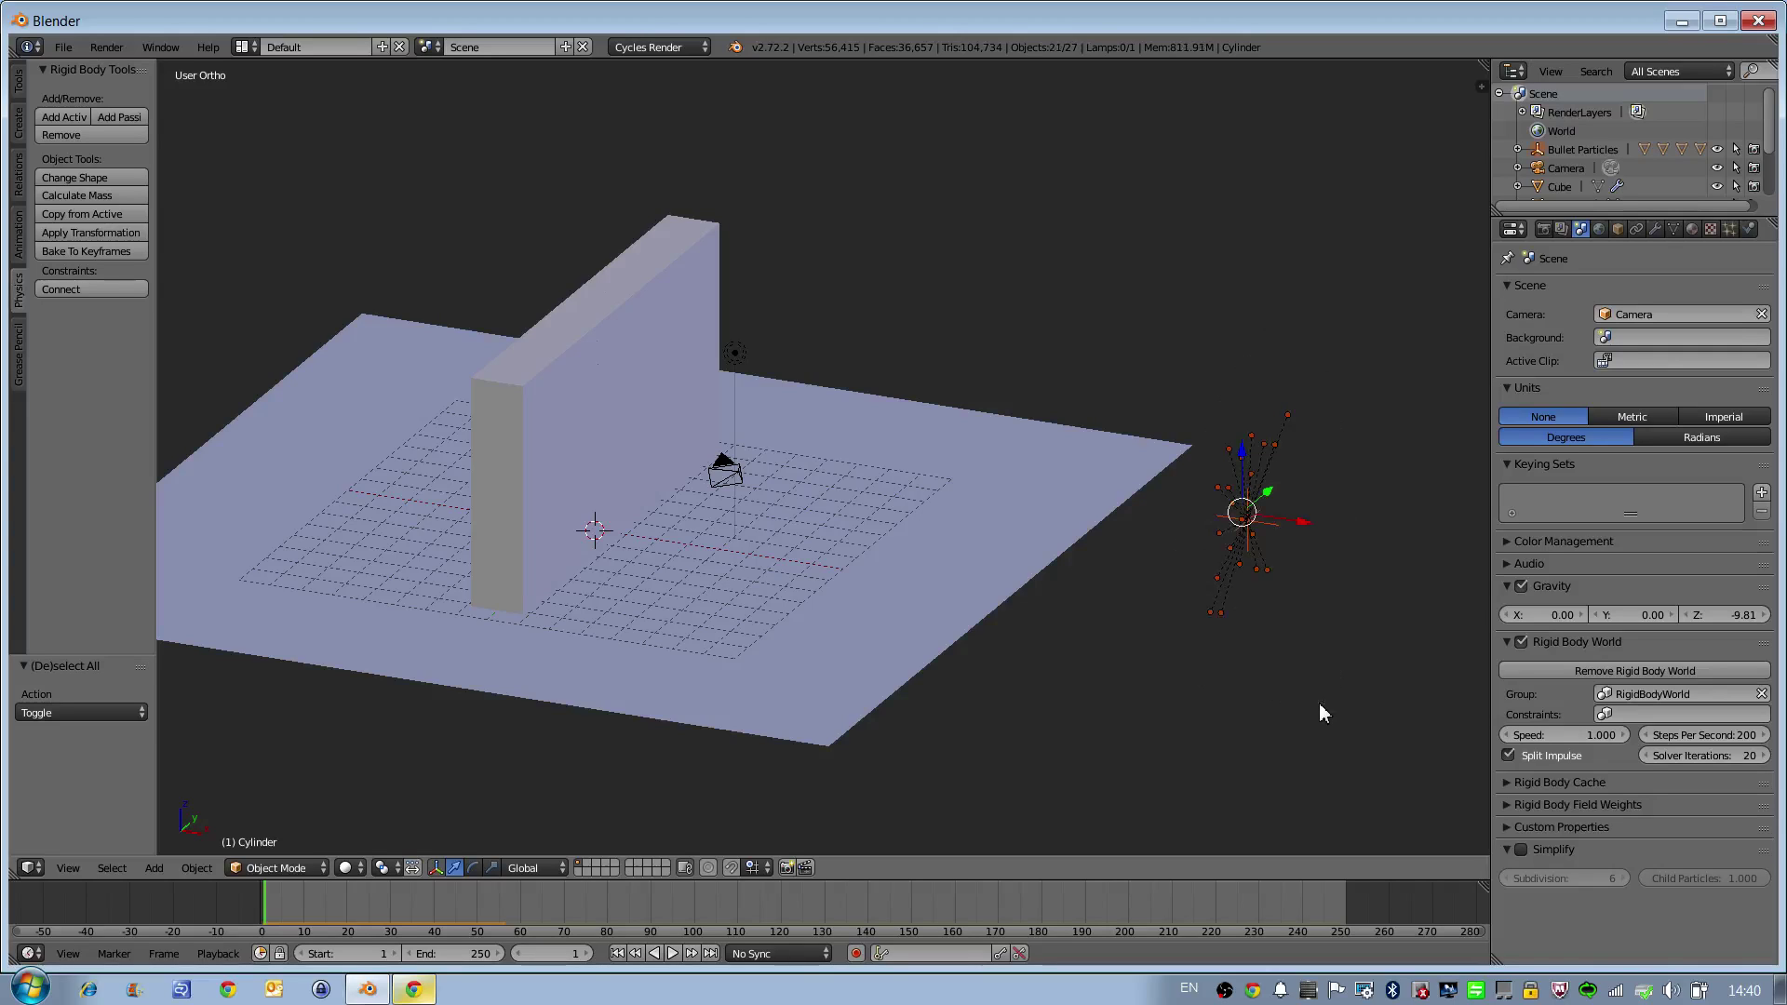
key("x")
left_click(1303, 705)
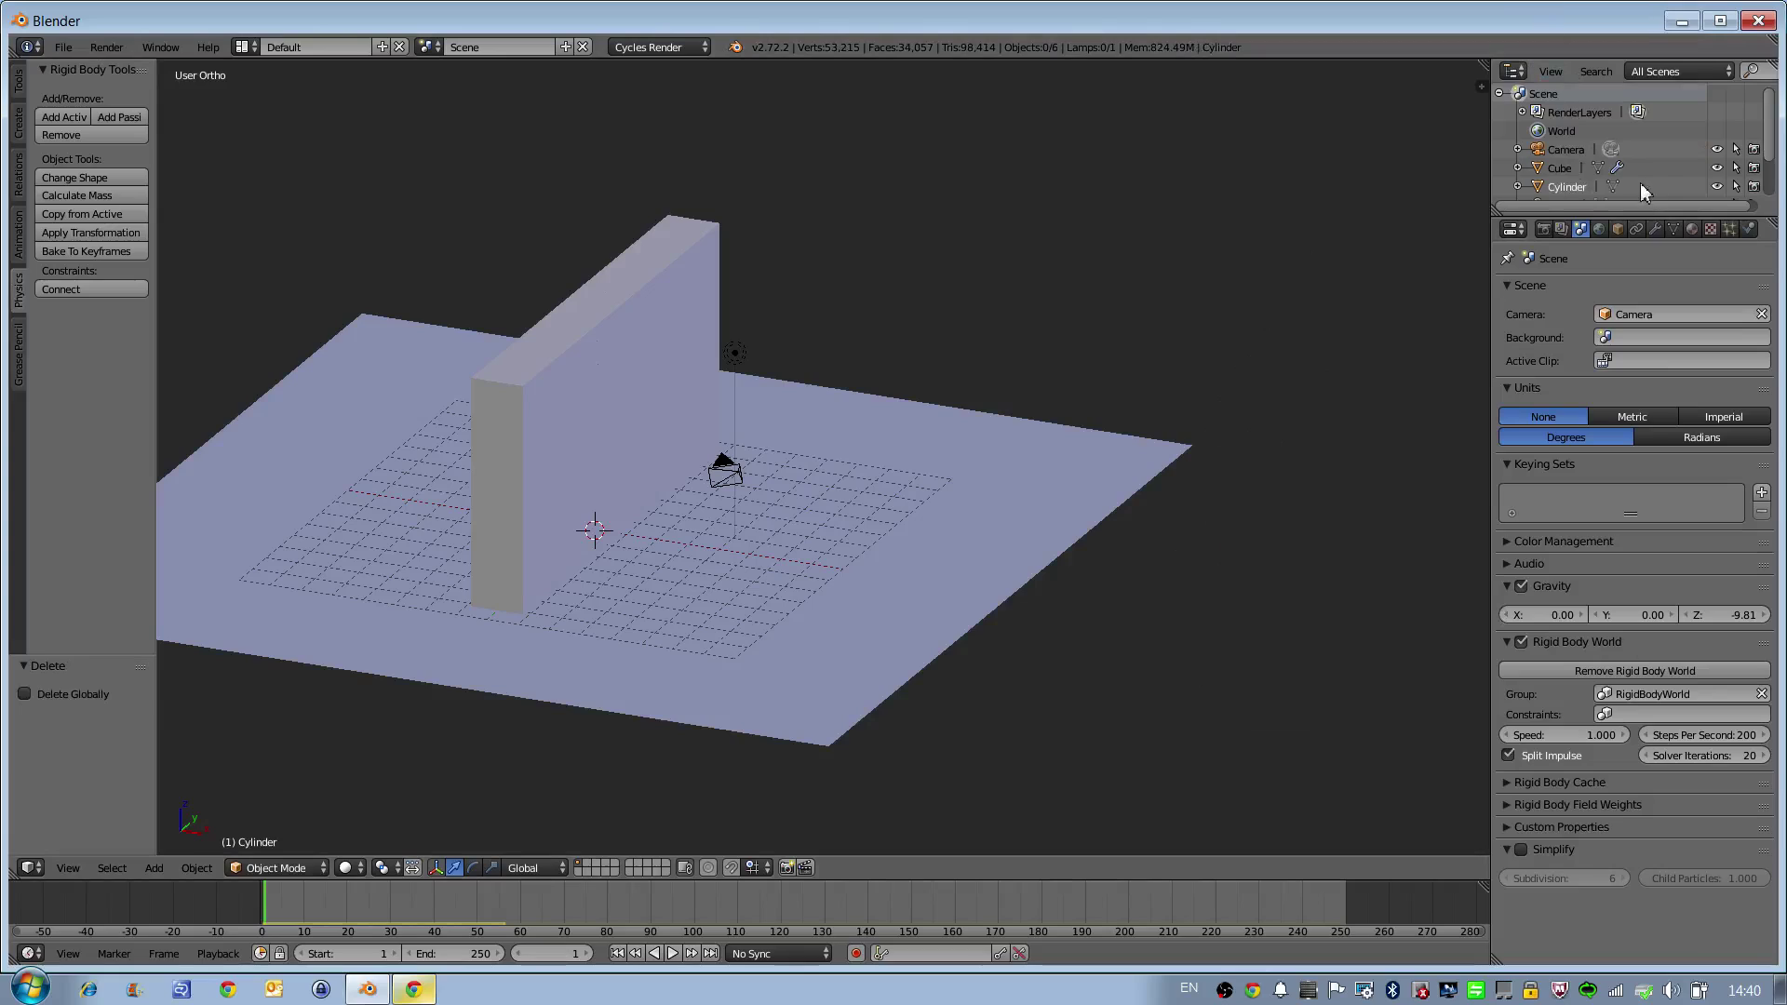
Step: Make emitter plane Plane.001 visible and renderable again in the Outliner
scroll(1631, 173, "down", 2)
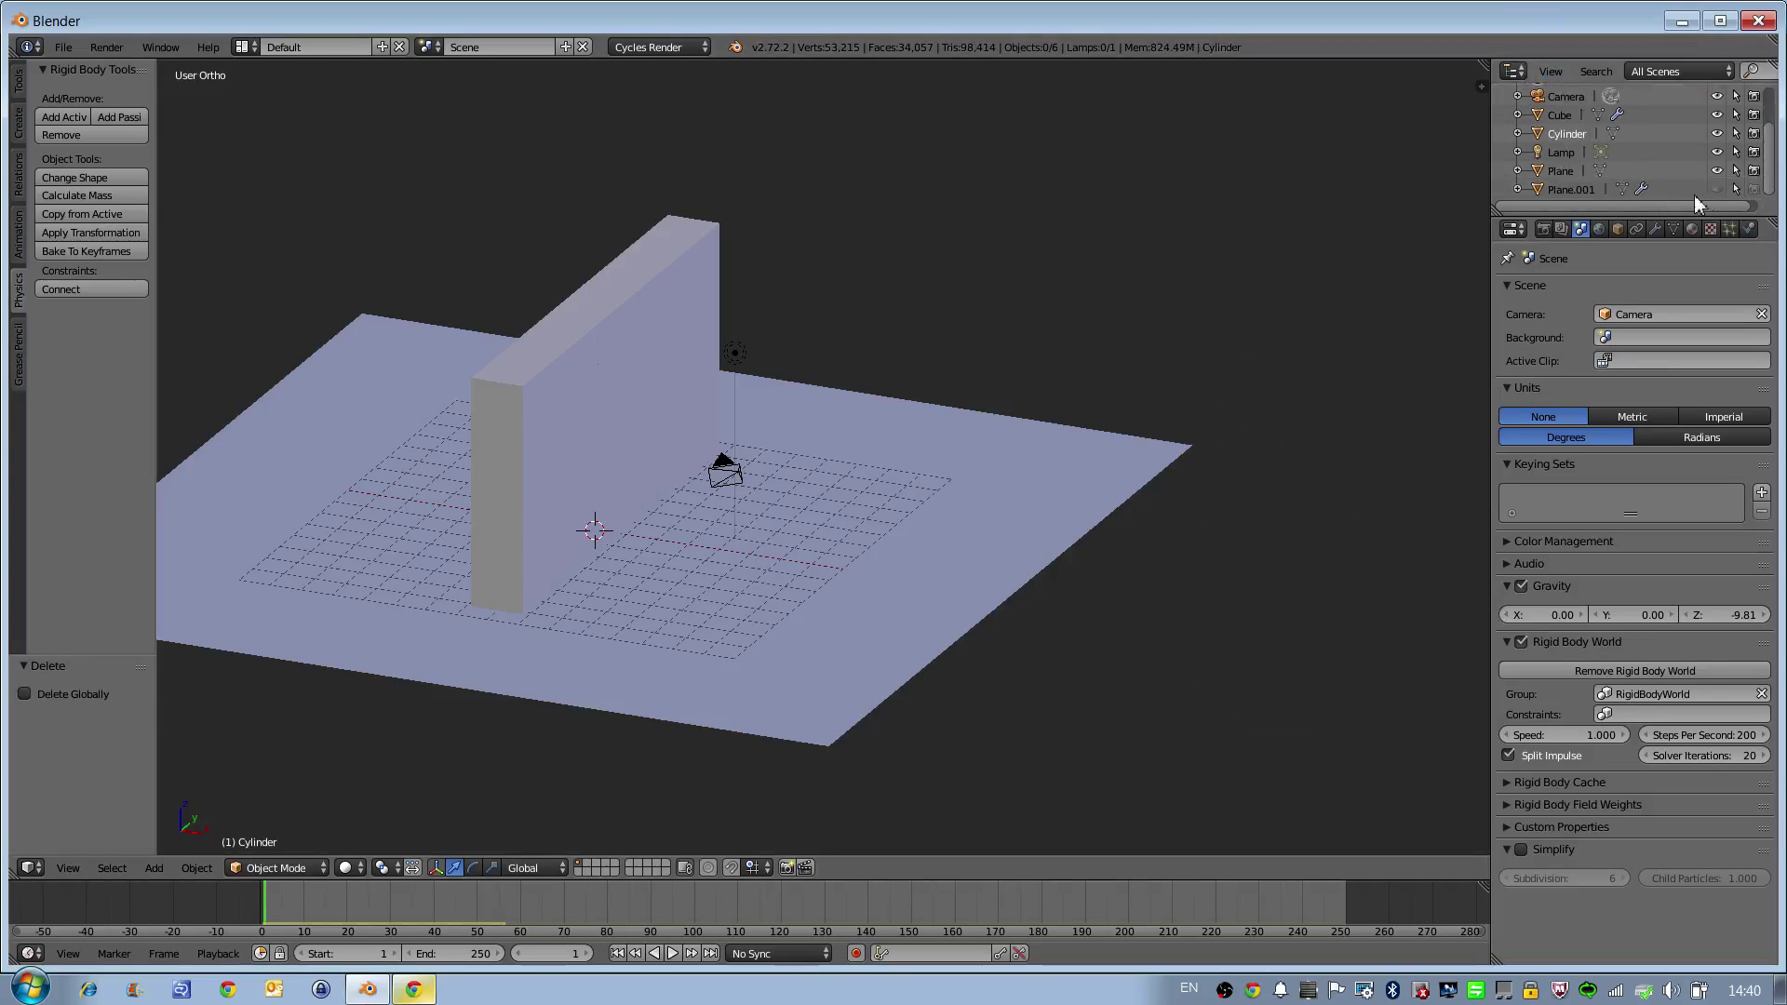
left_click(1718, 189)
left_click(1754, 190)
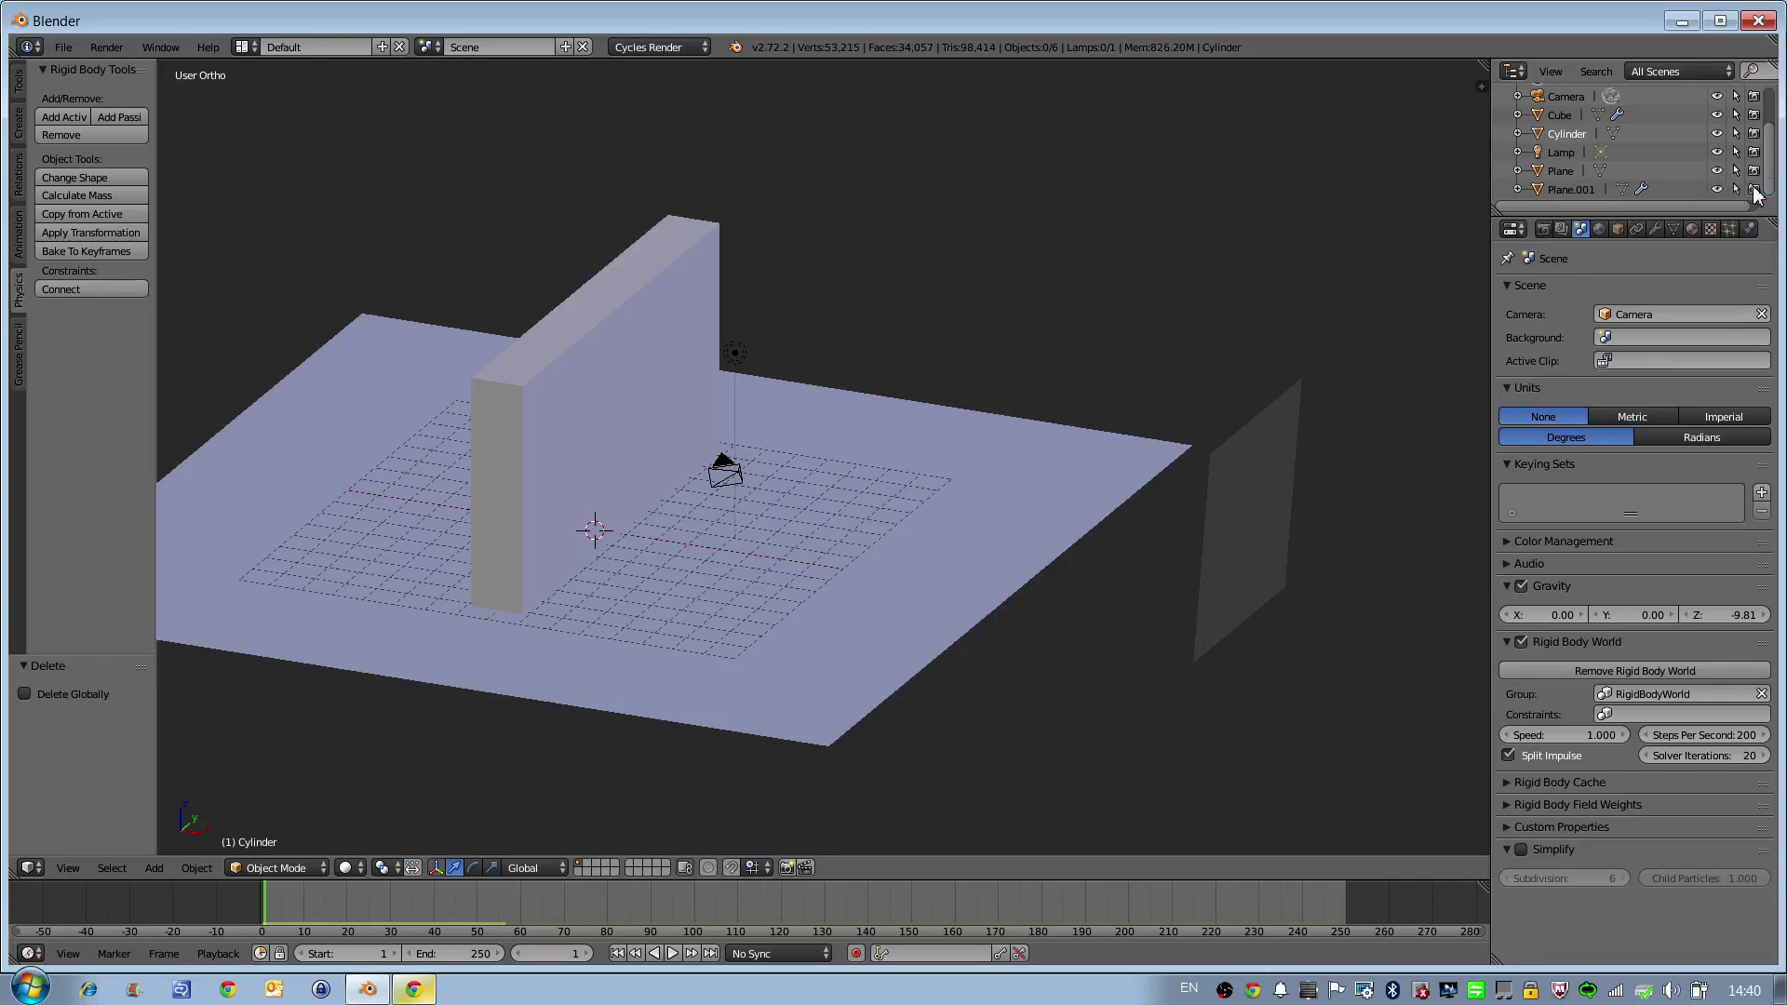
Step: Select Plane.001 and copy its particles into a new Bullet Particles object at speed 5
right_click(1247, 449)
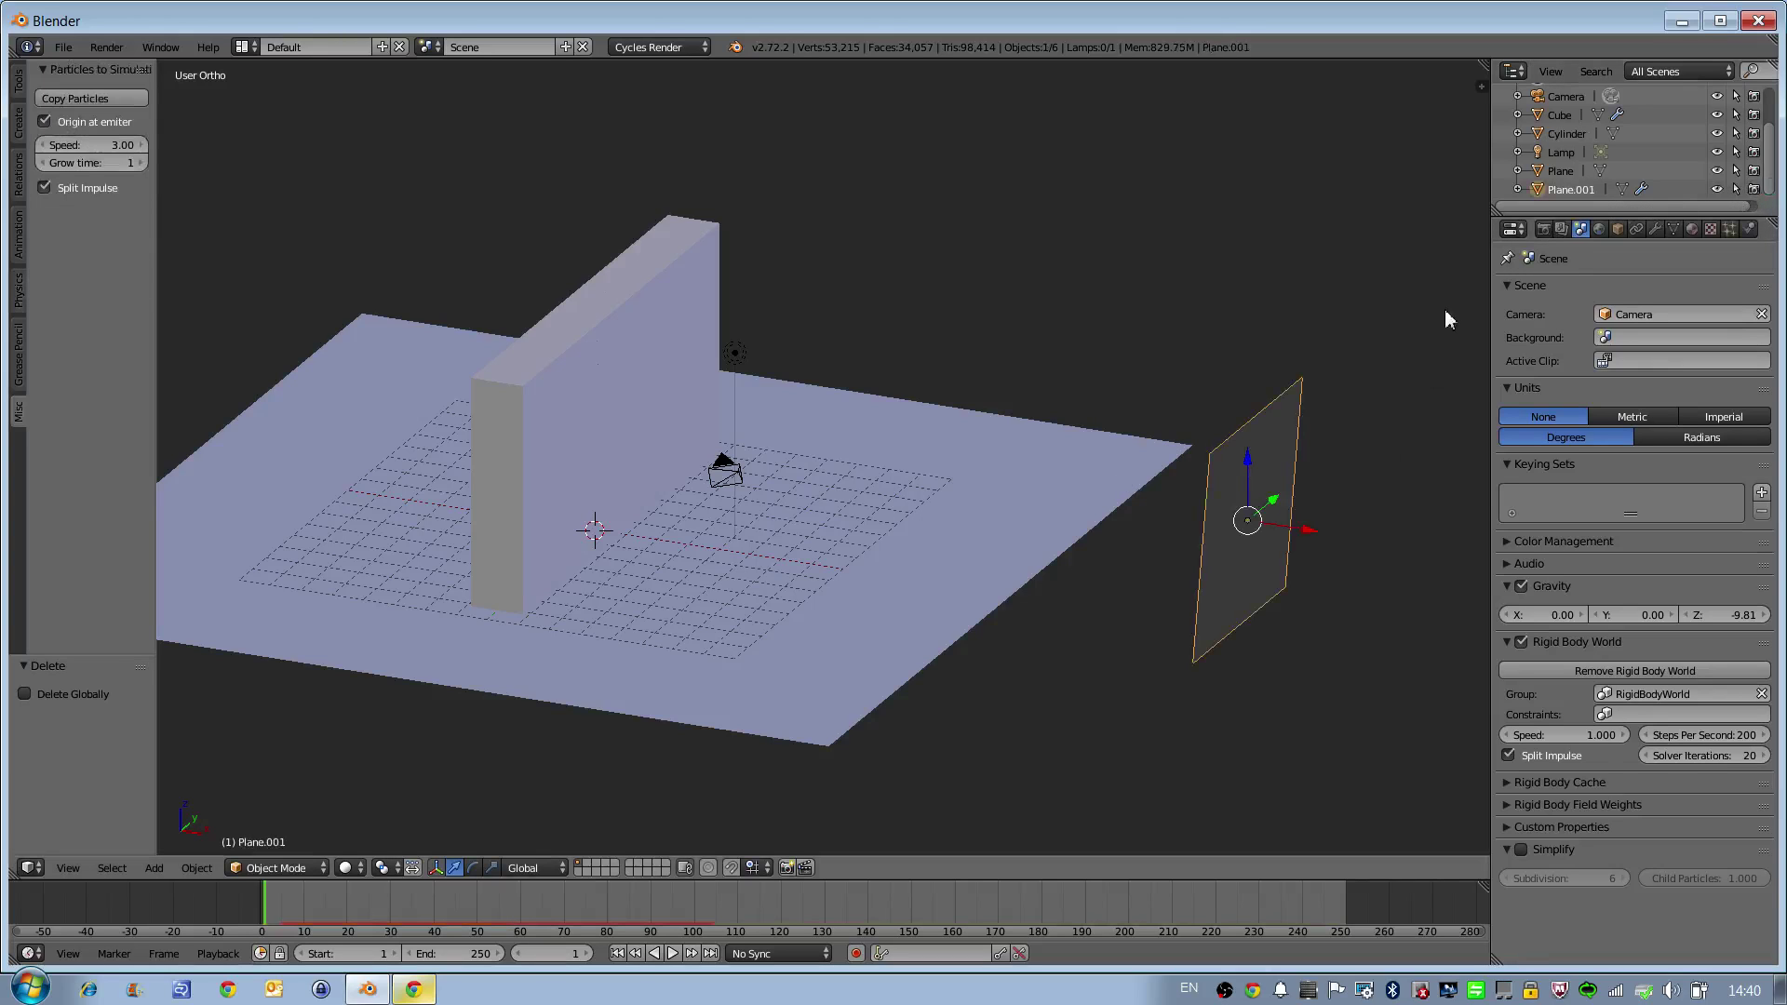
middle_click_drag(1236, 416, 1225, 410)
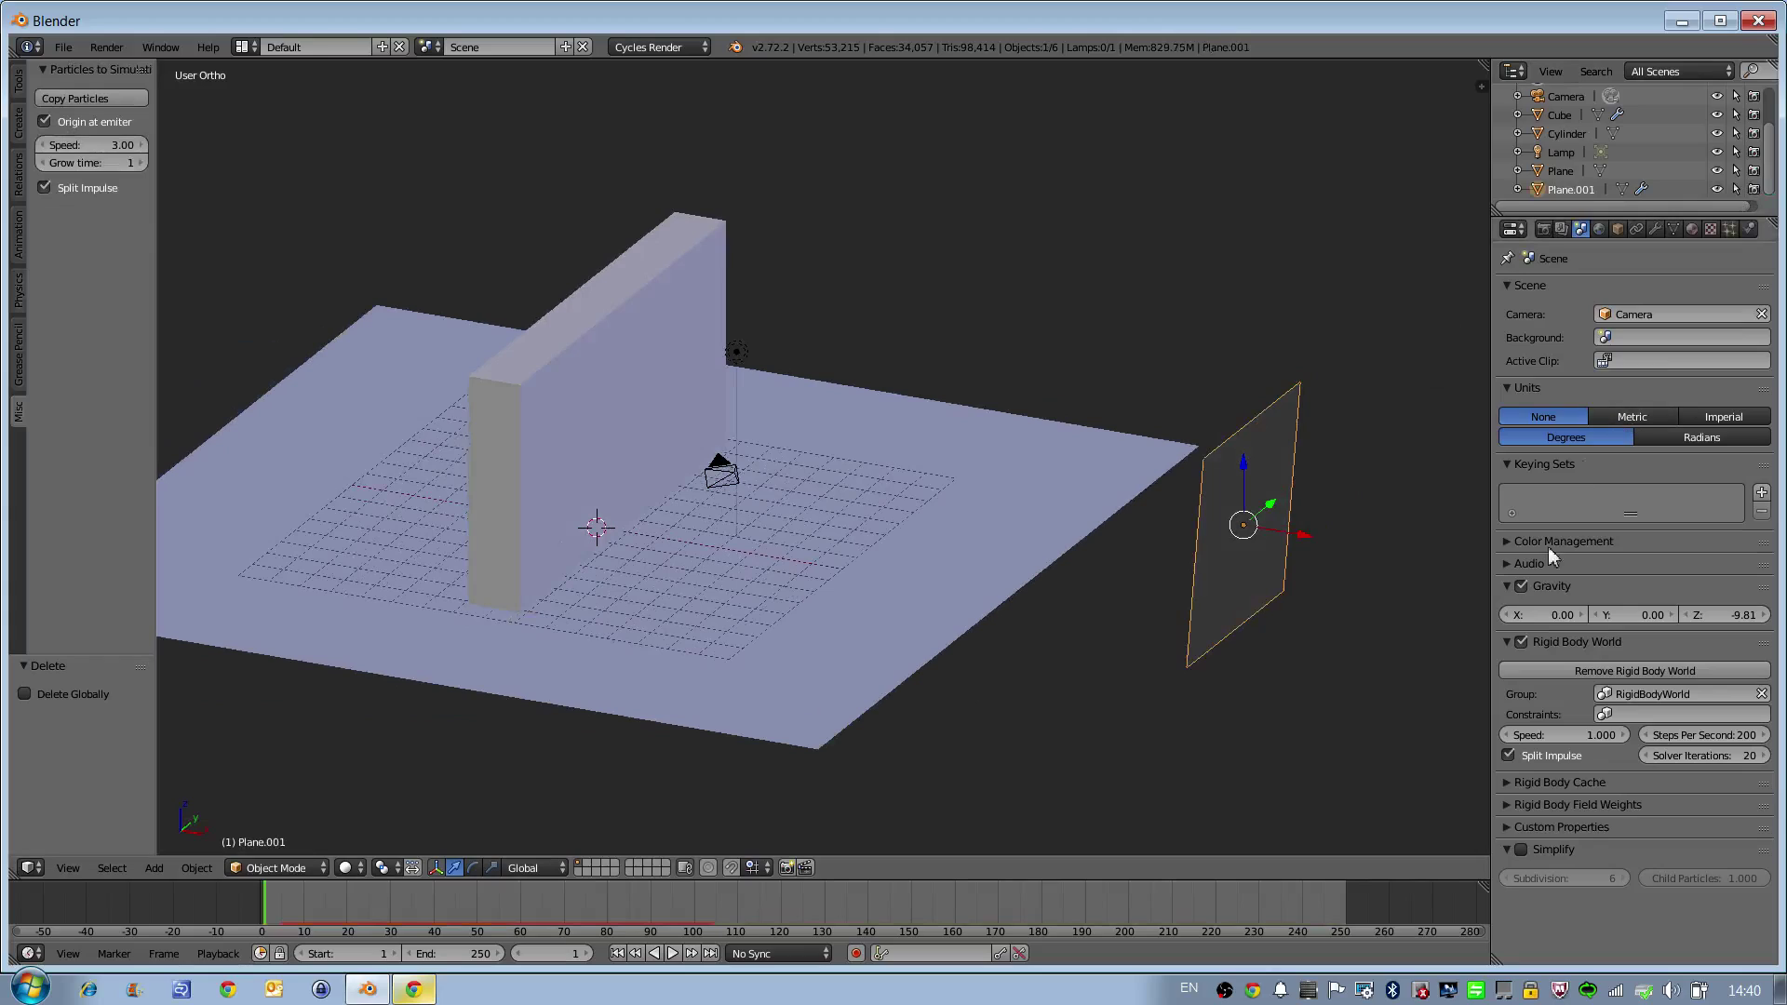
left_click(1728, 231)
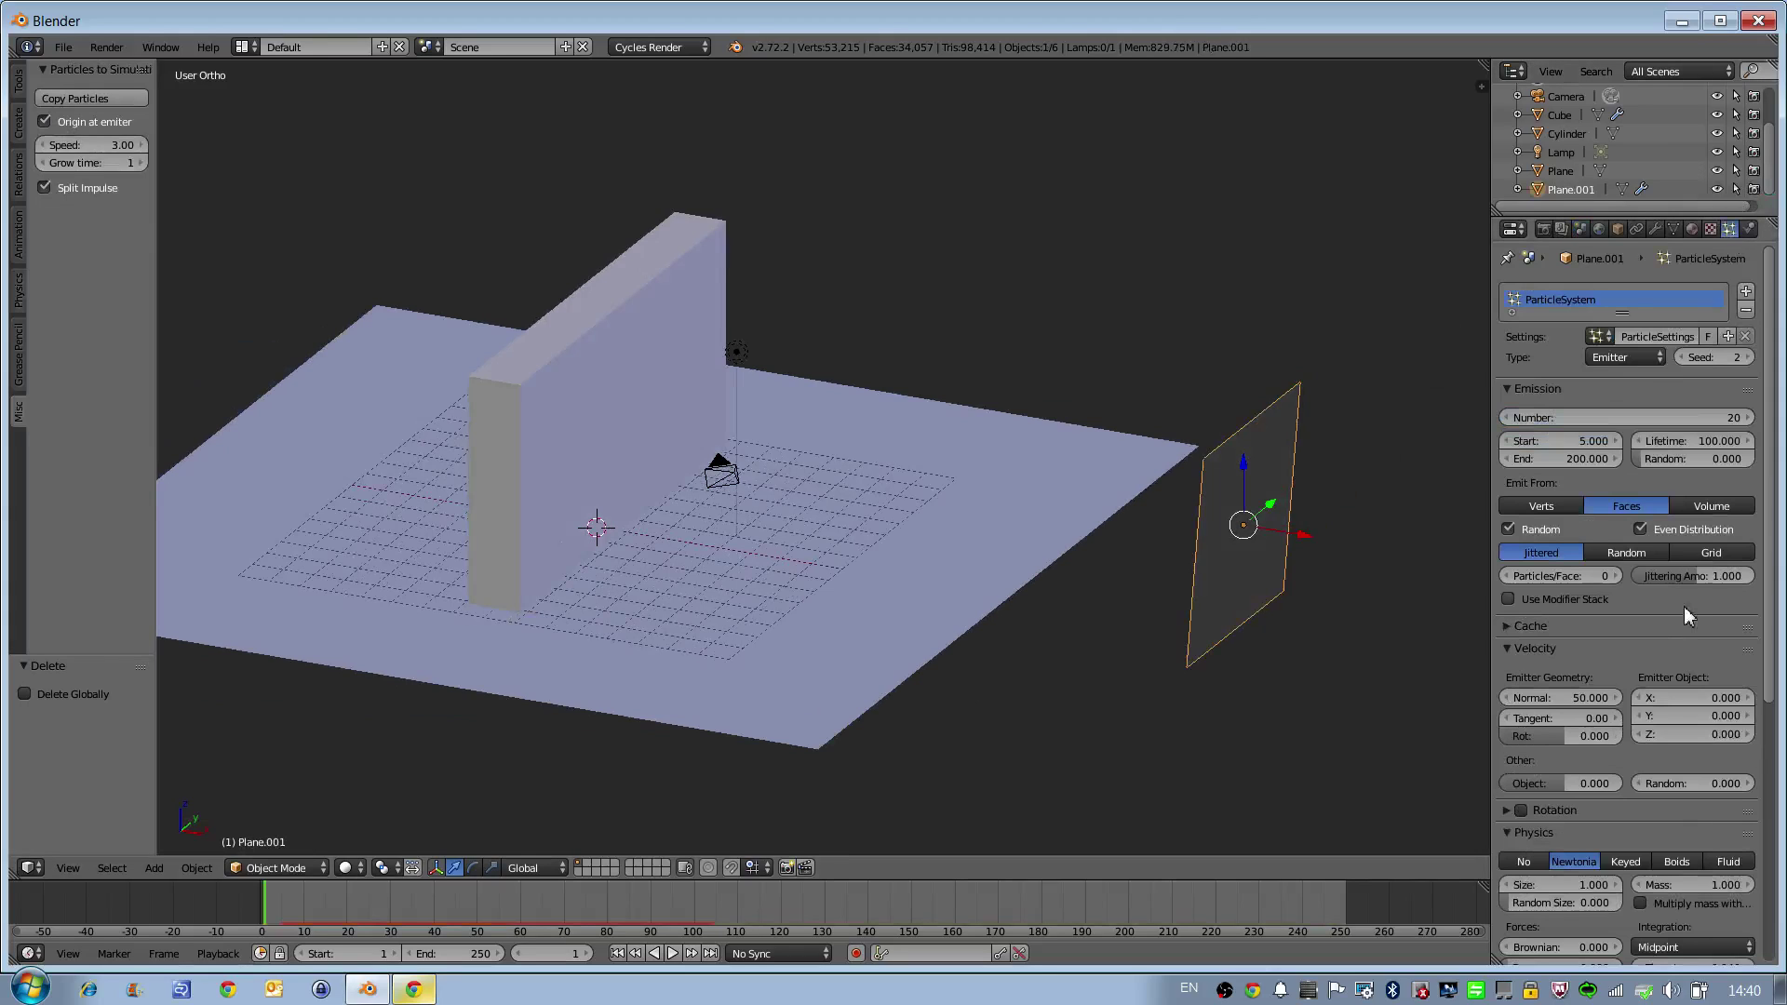
scroll(1666, 410, "down", 4)
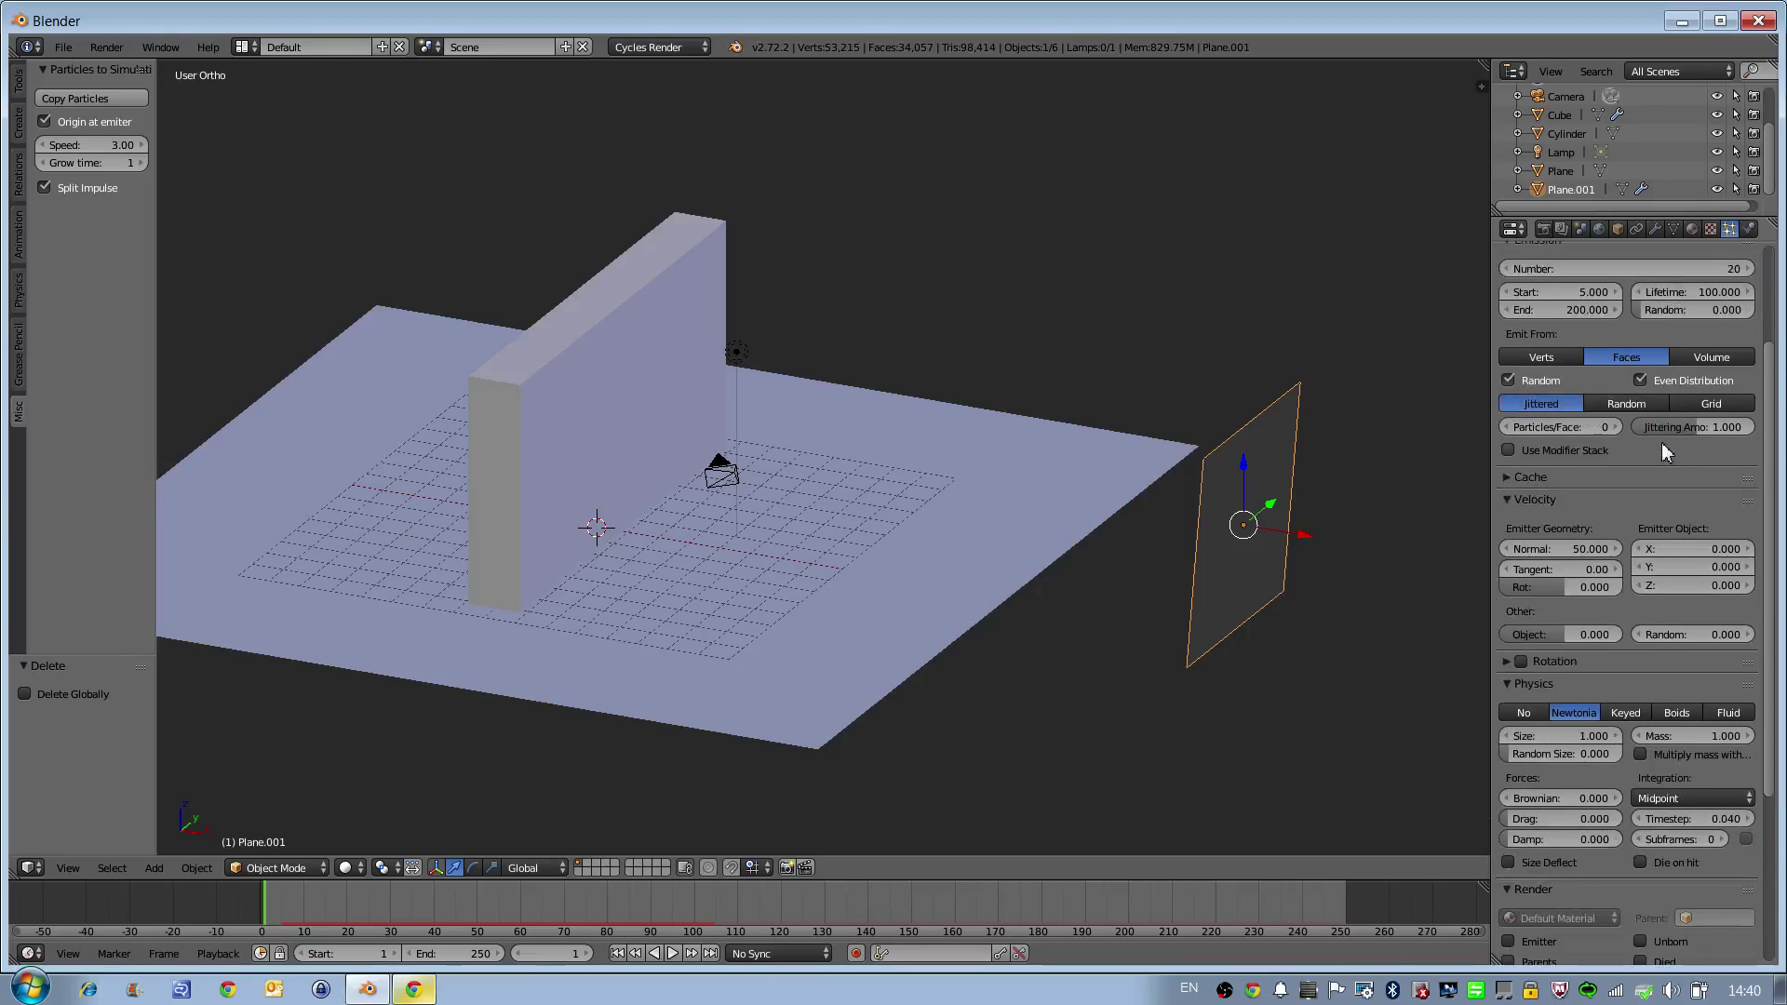
scroll(1662, 441, "up", 3)
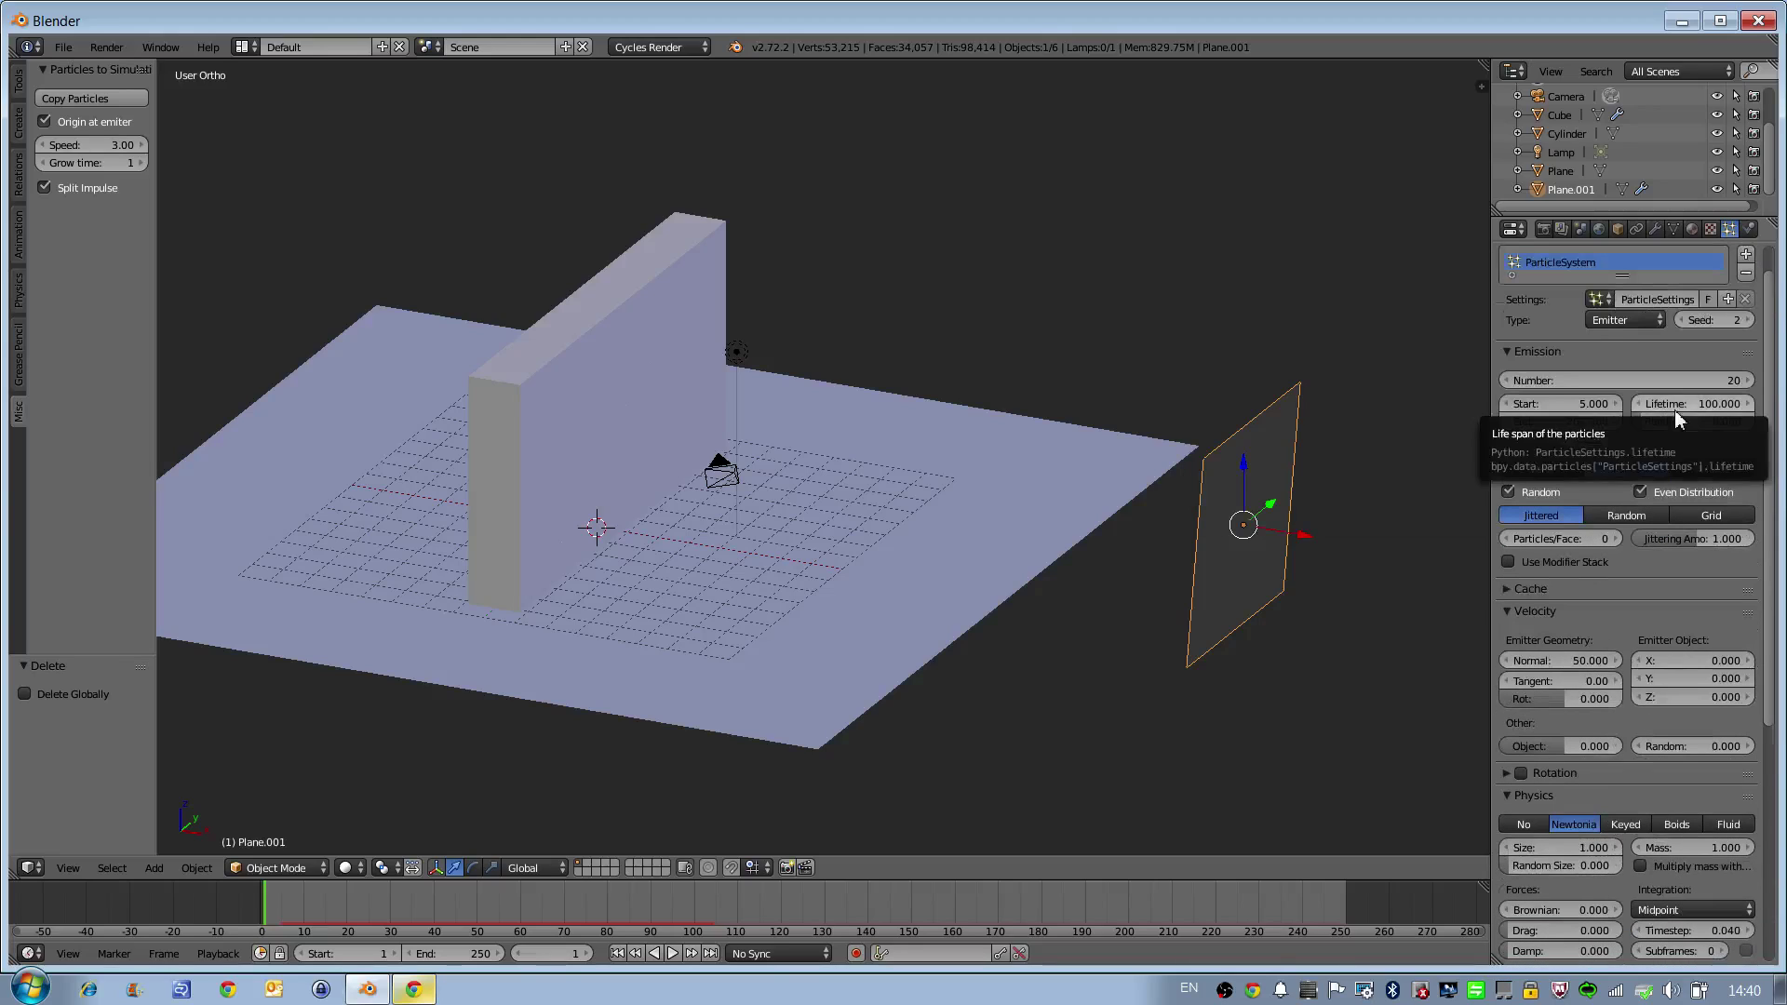
scroll(1673, 409, "down", 4)
scroll(1674, 411, "down", 6)
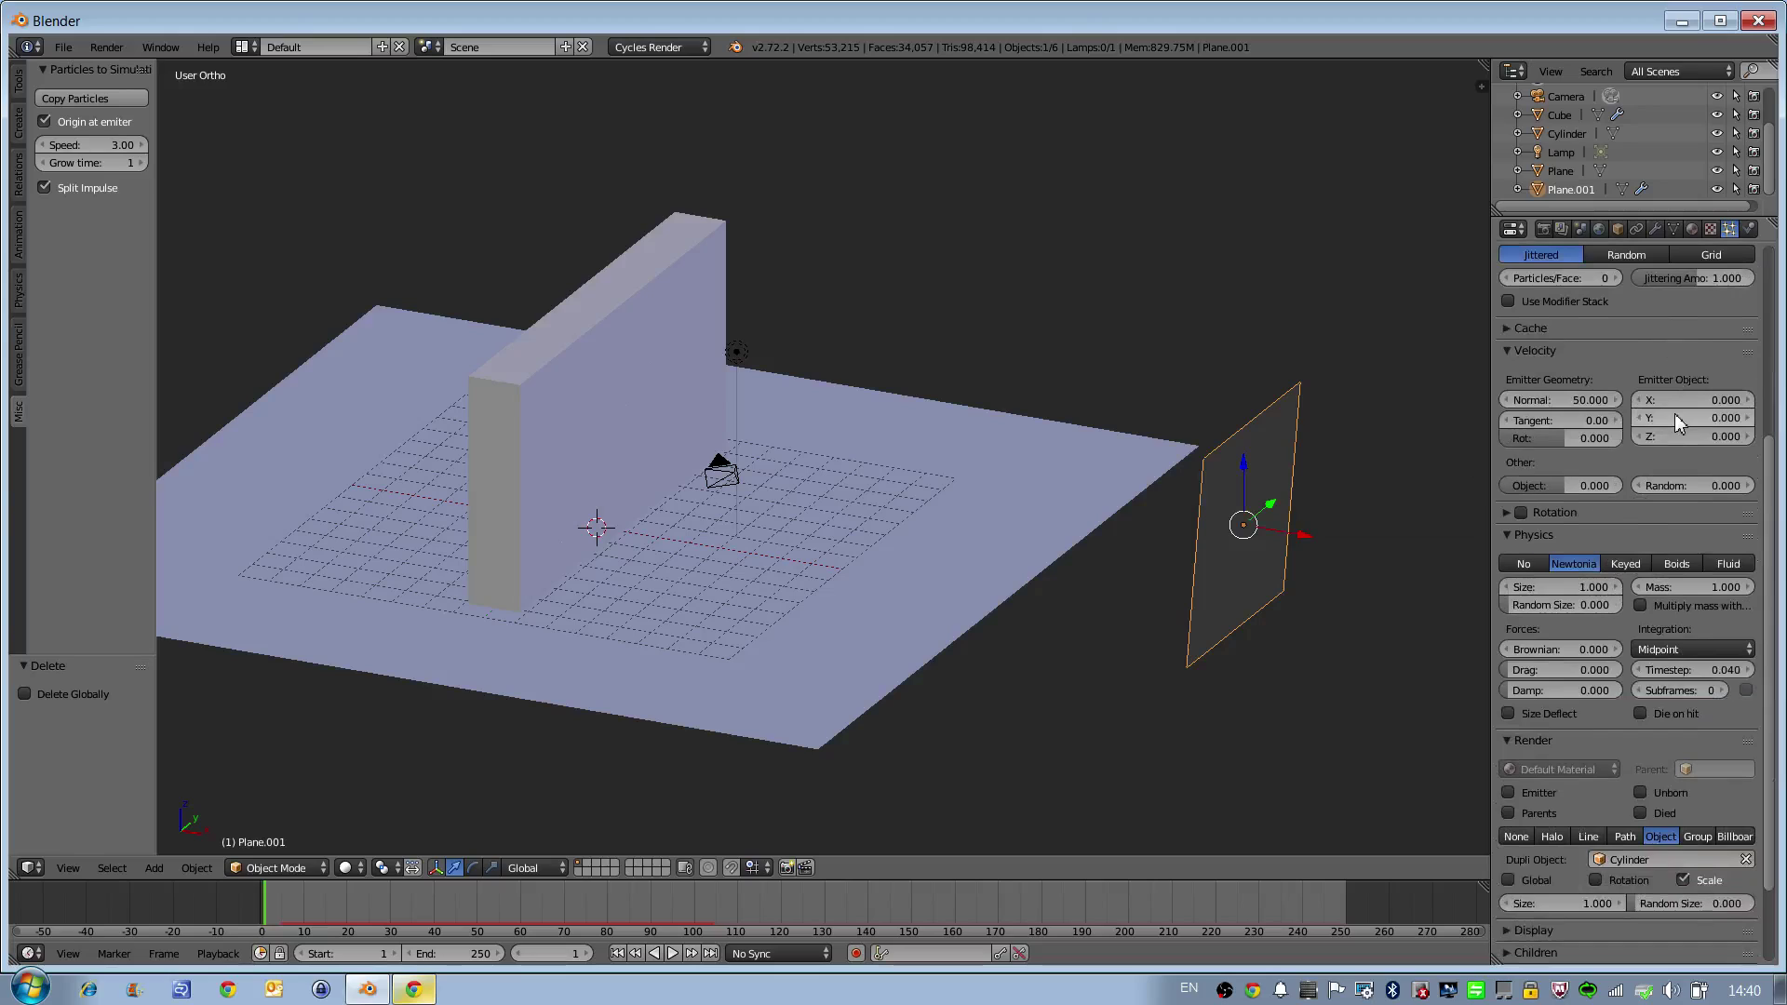
scroll(1674, 415, "up", 8)
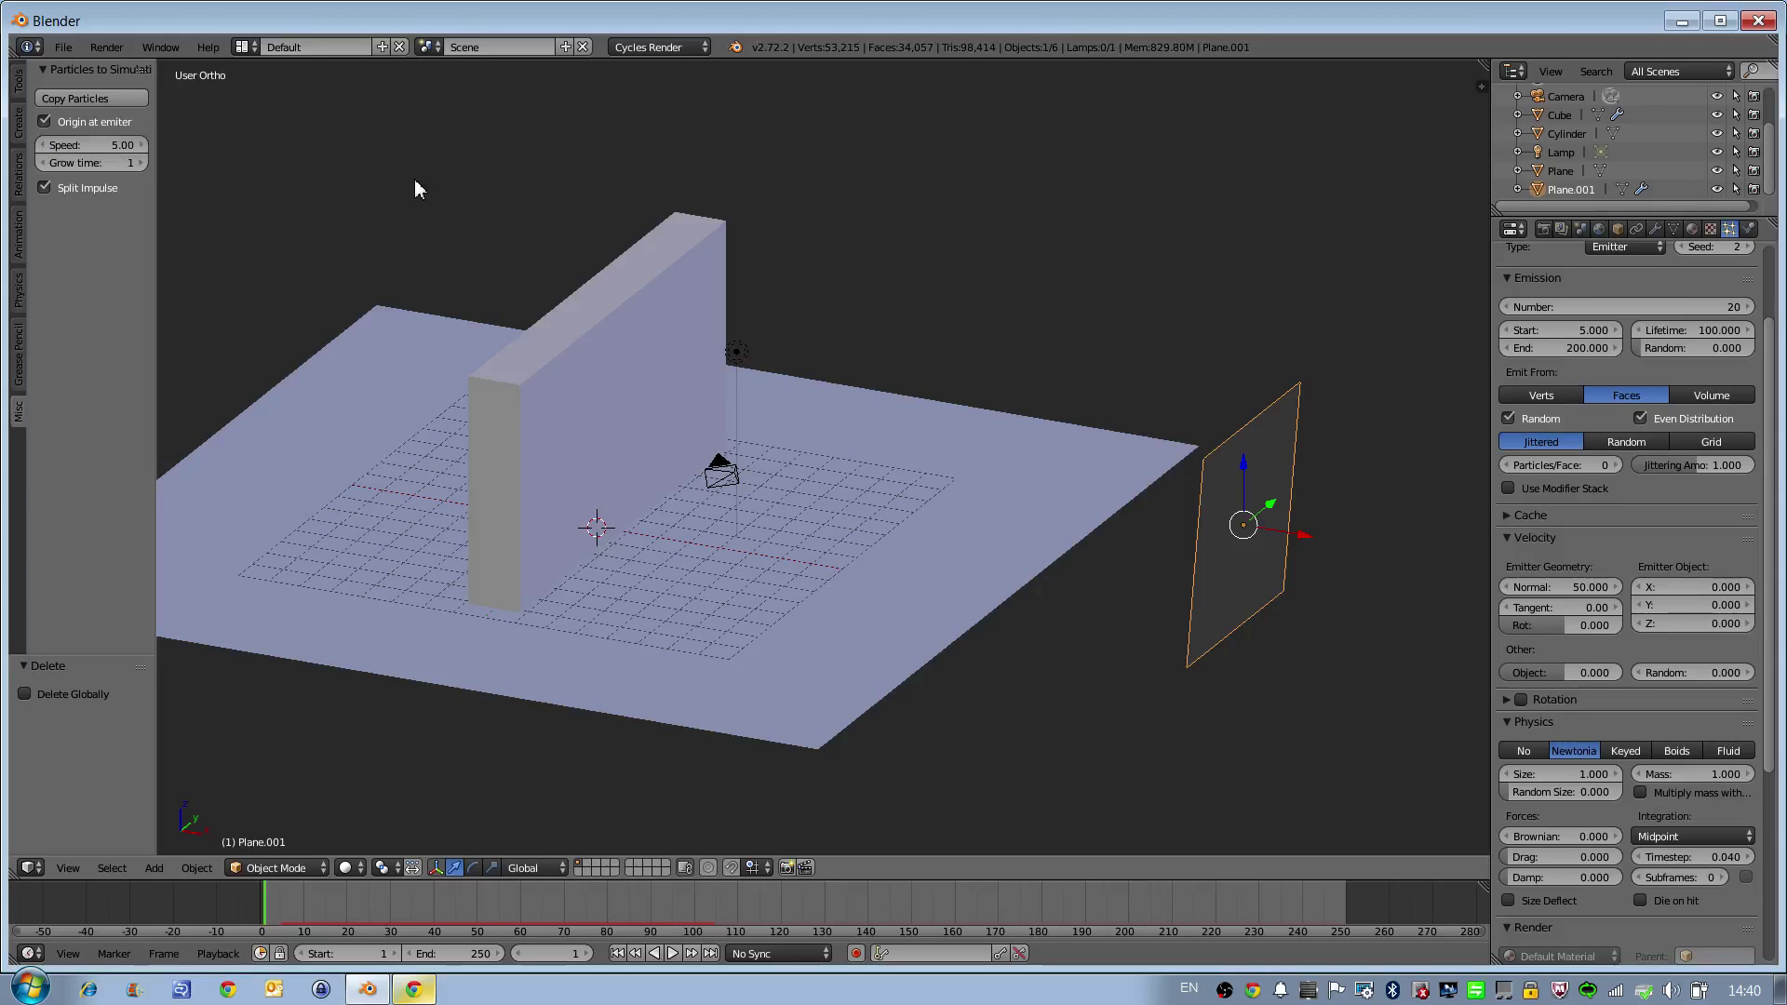
left_click(82, 98)
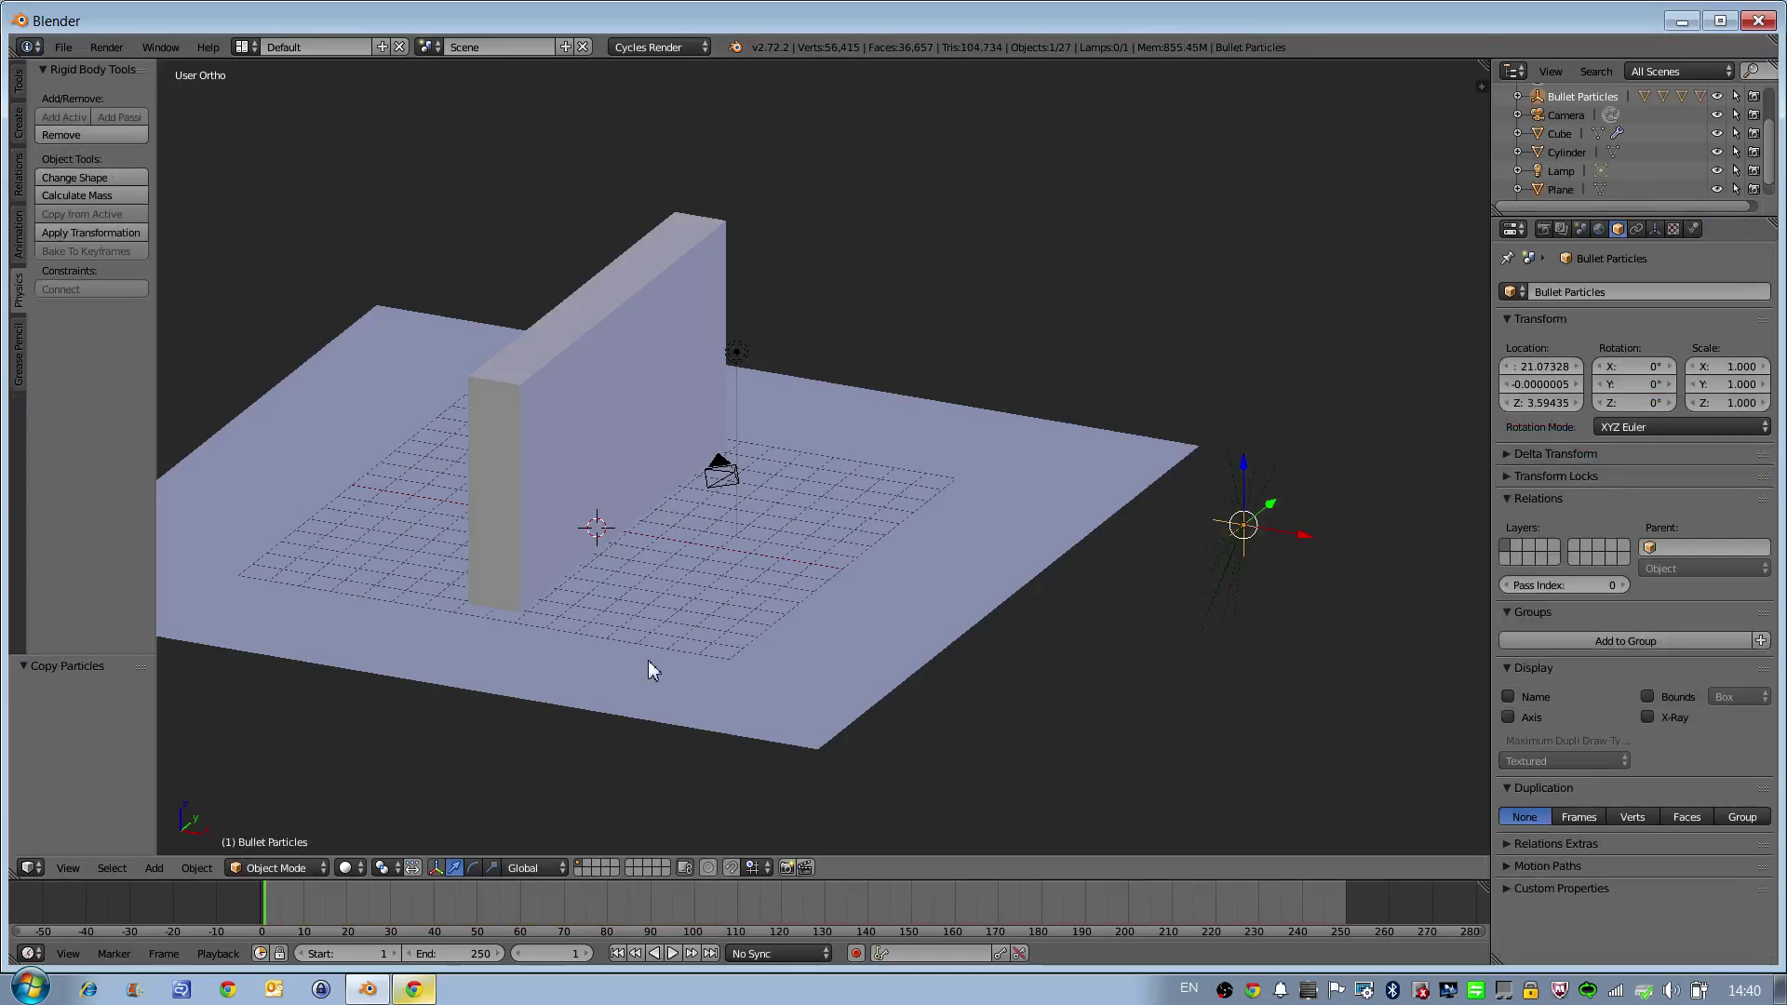
Step: Play the speed-5 simulation, pause at frame 111, and scrub back to about frame 71
left_click(672, 953)
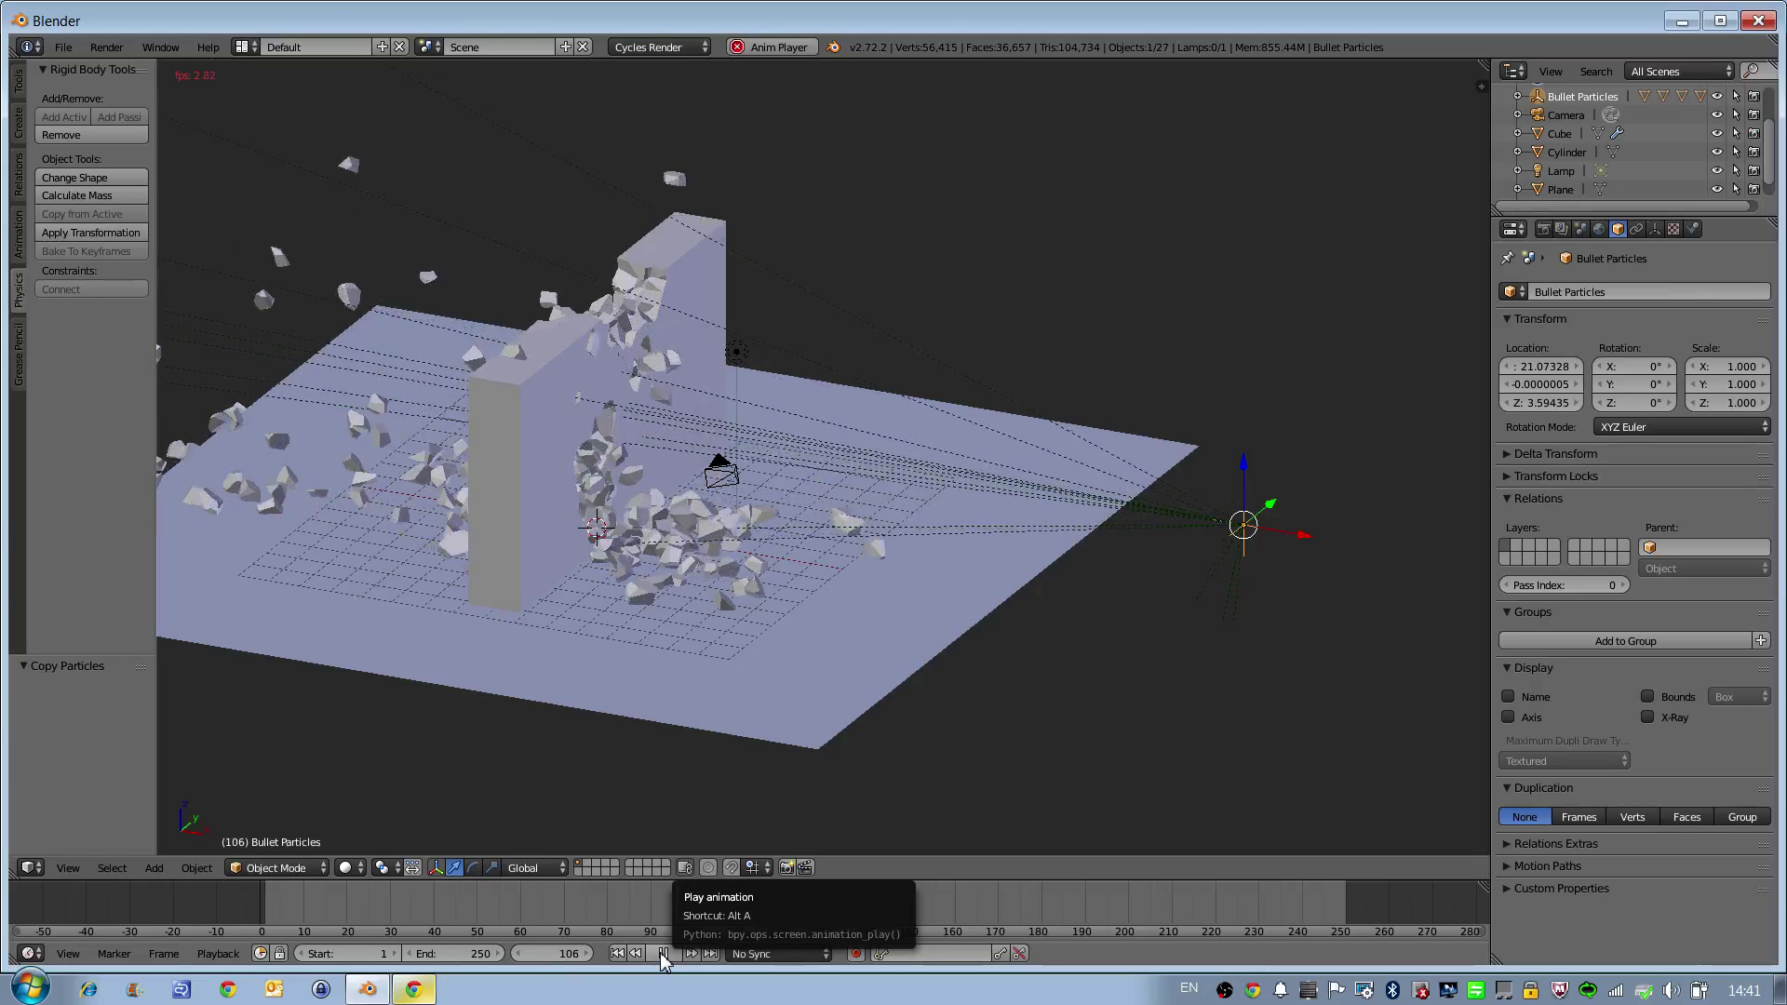
left_click(662, 955)
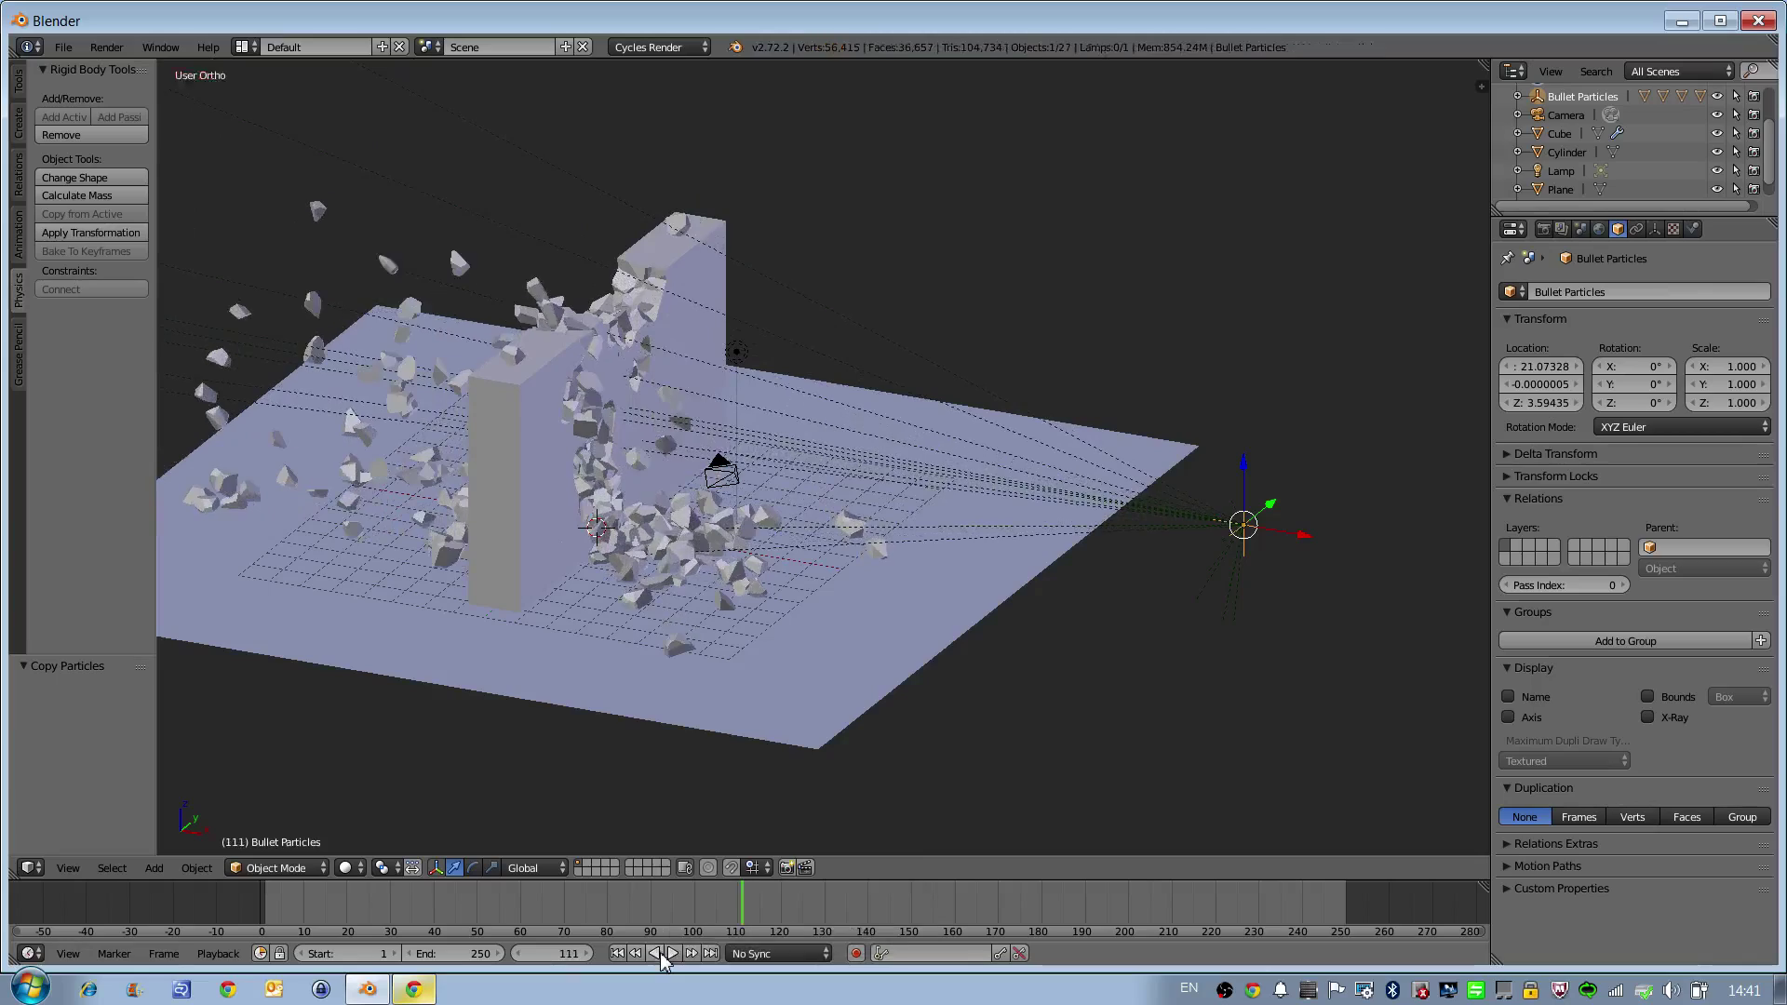
middle_click_drag(656, 522, 763, 407)
left_click_drag(737, 908, 586, 920)
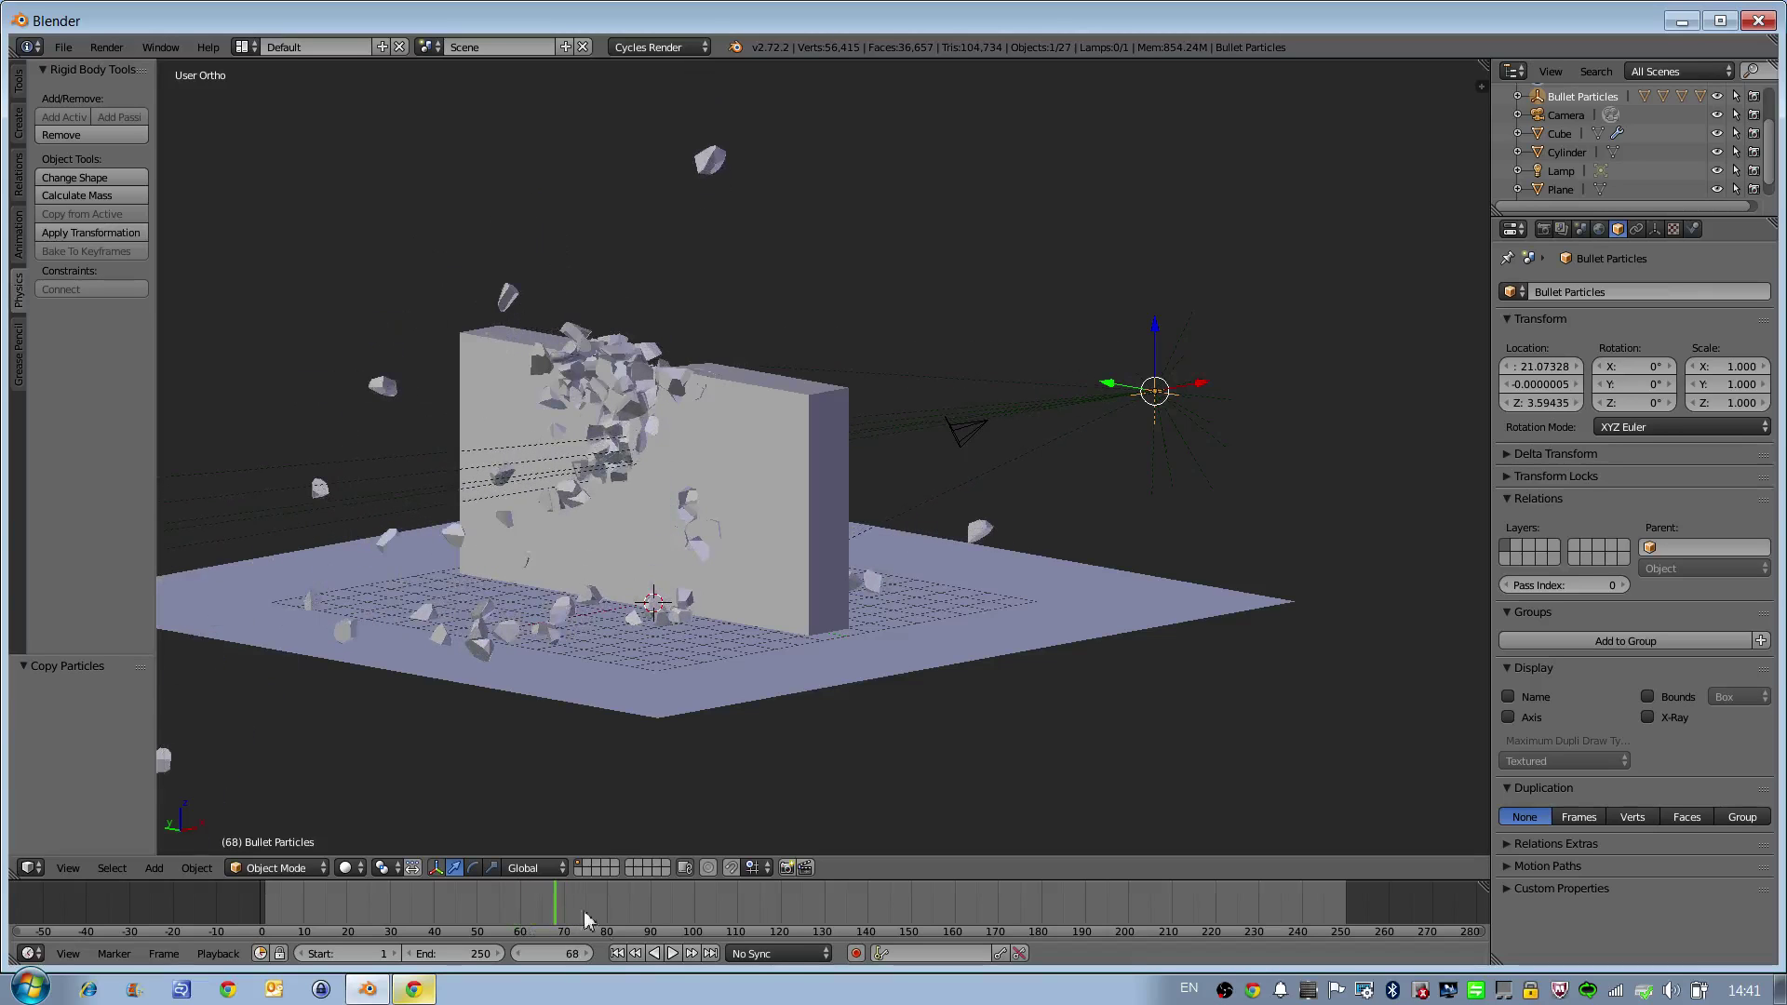
Step: Rewind to frame 1 and select the 21 bullet objects in front view
left_click(617, 954)
middle_click_drag(1070, 500, 1021, 499)
key("KP_1")
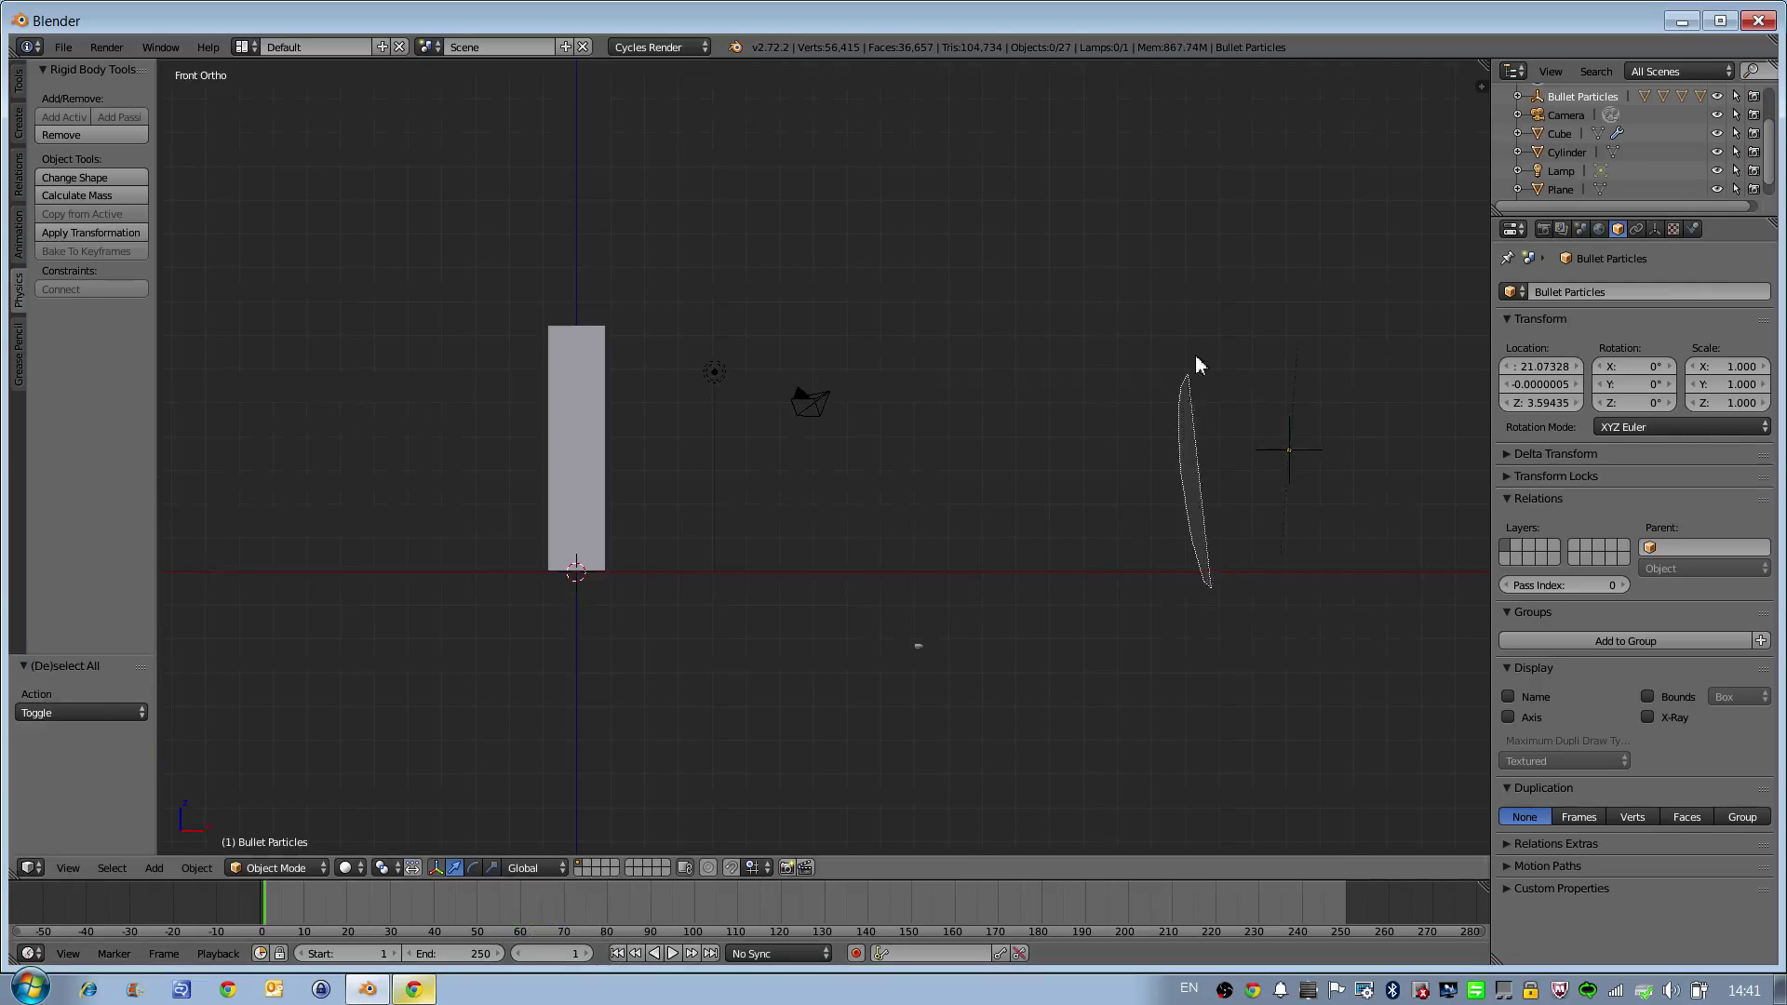
mouse_move(1198, 365)
left_mouse_down("ctrl")
mouse_move(1375, 341)
mouse_move(1374, 612)
left_mouse_up("ctrl")
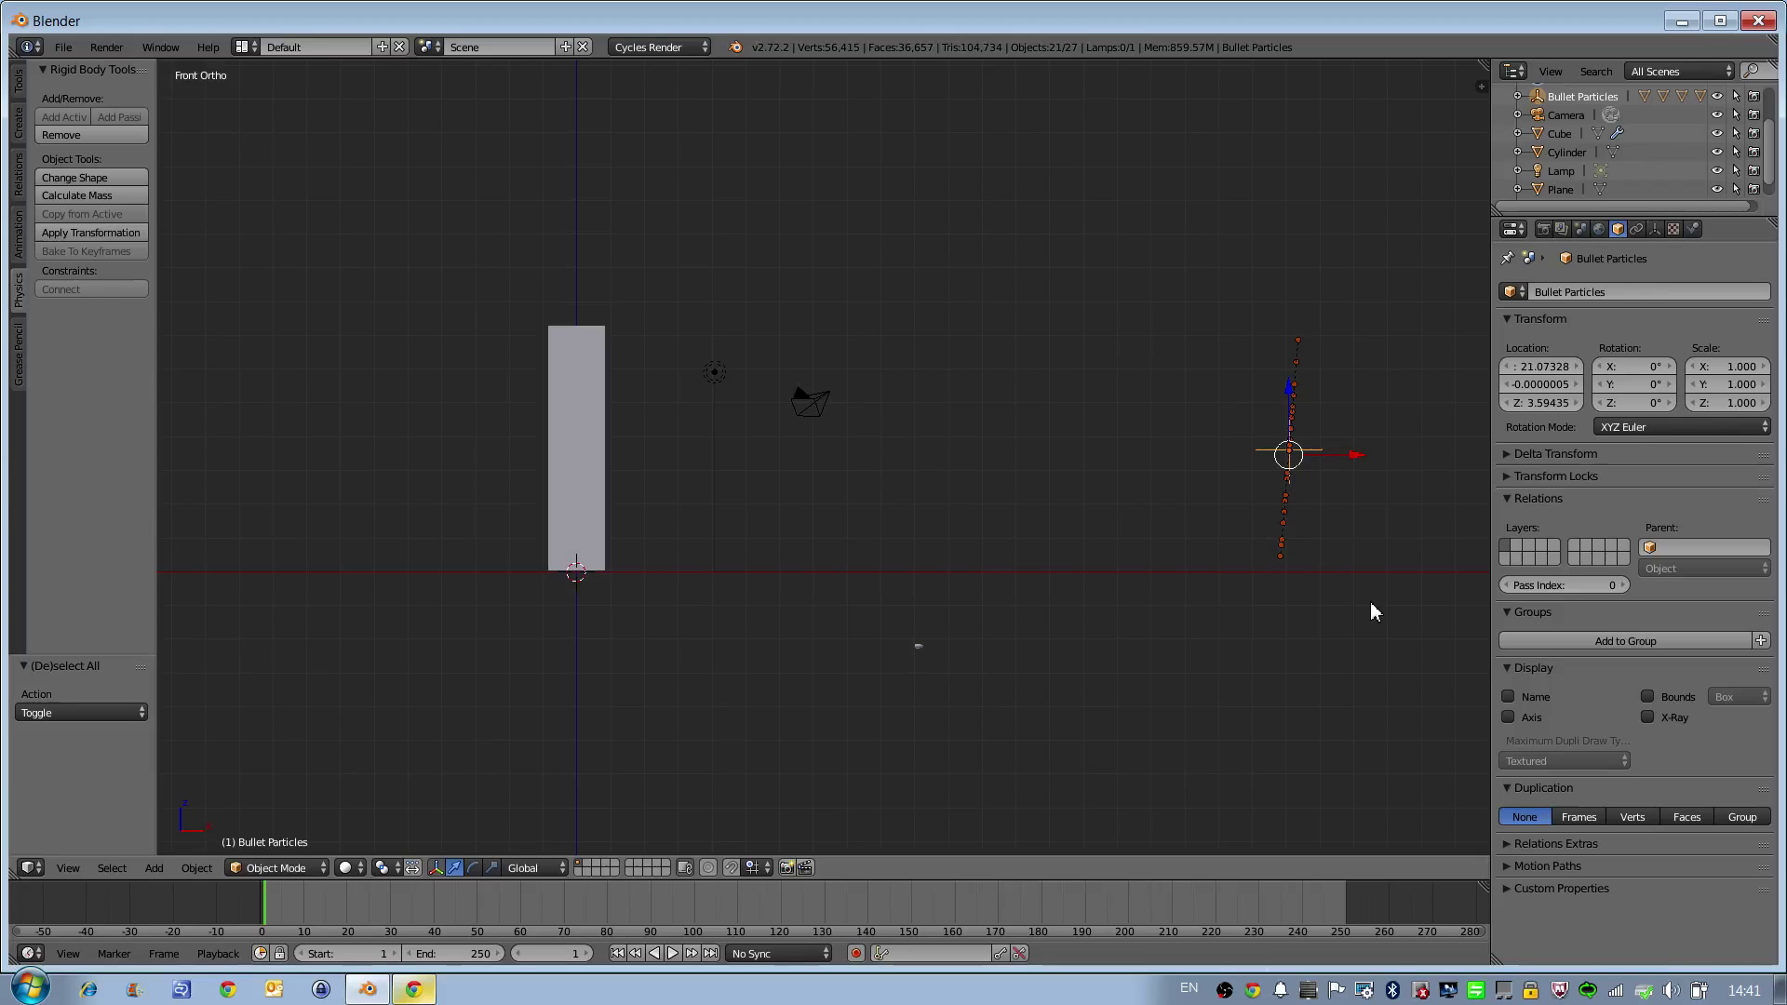
Step: Lower the selected bullets 0.330 along Z and scale them to 0.824
key("g")
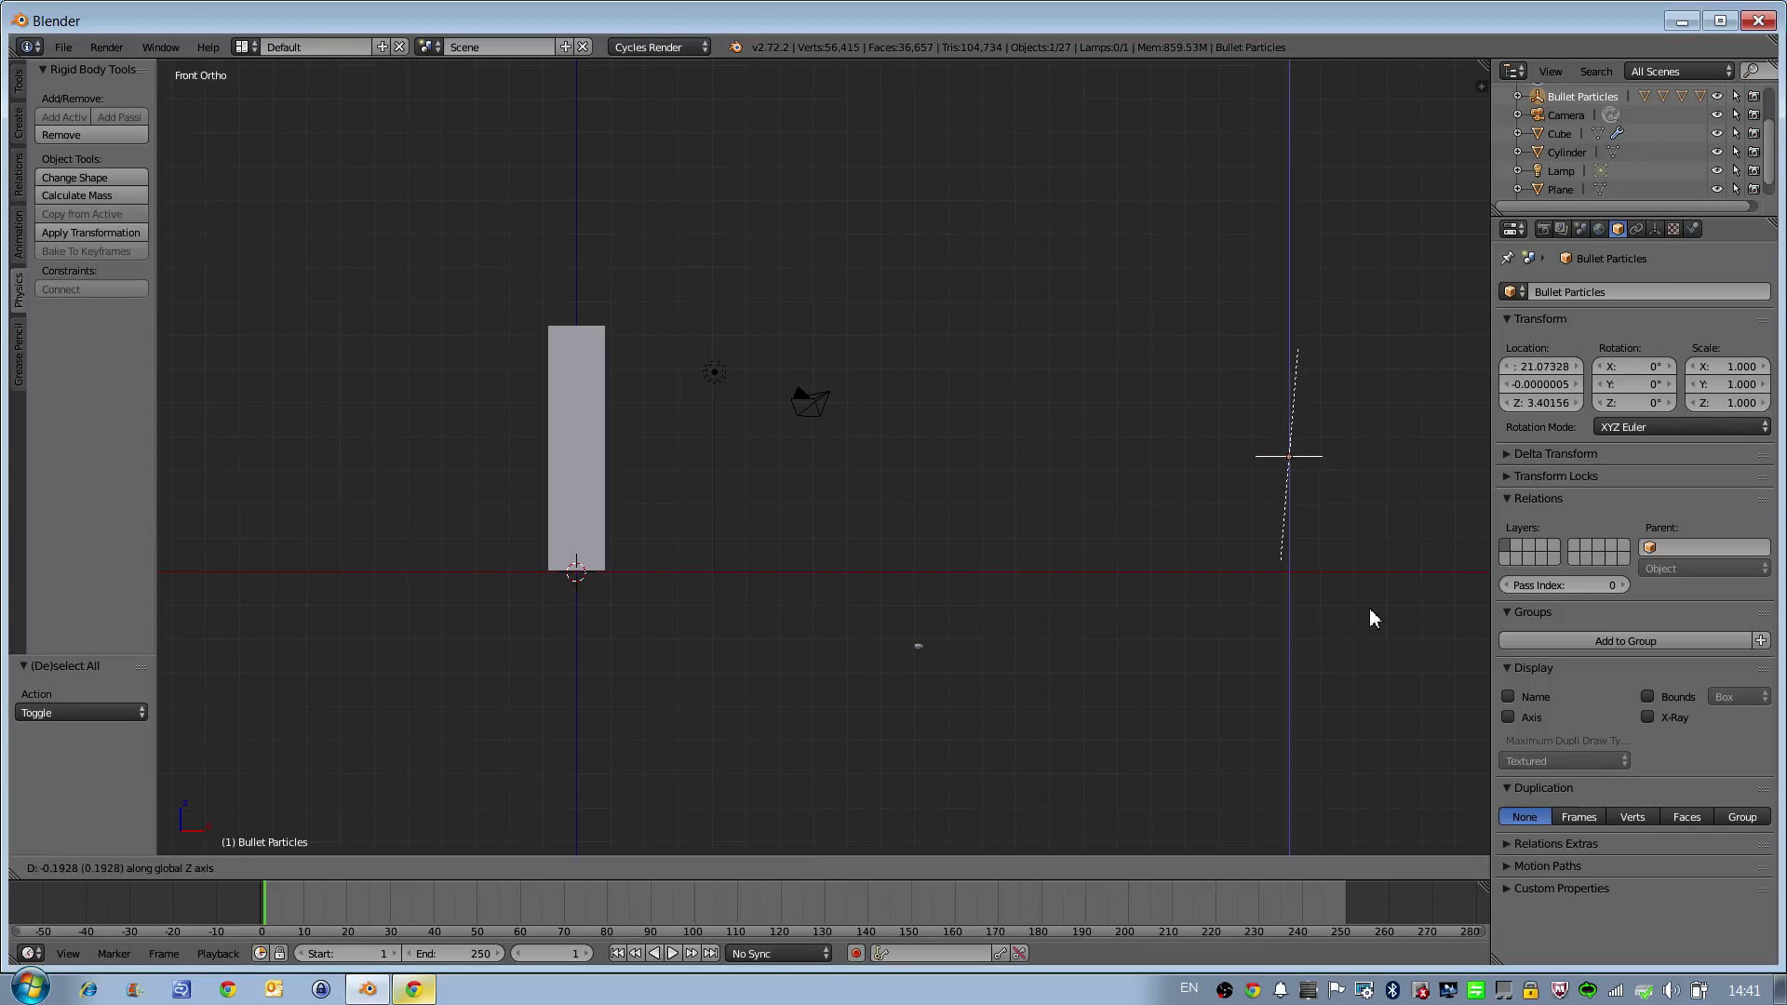
left_click(1367, 623)
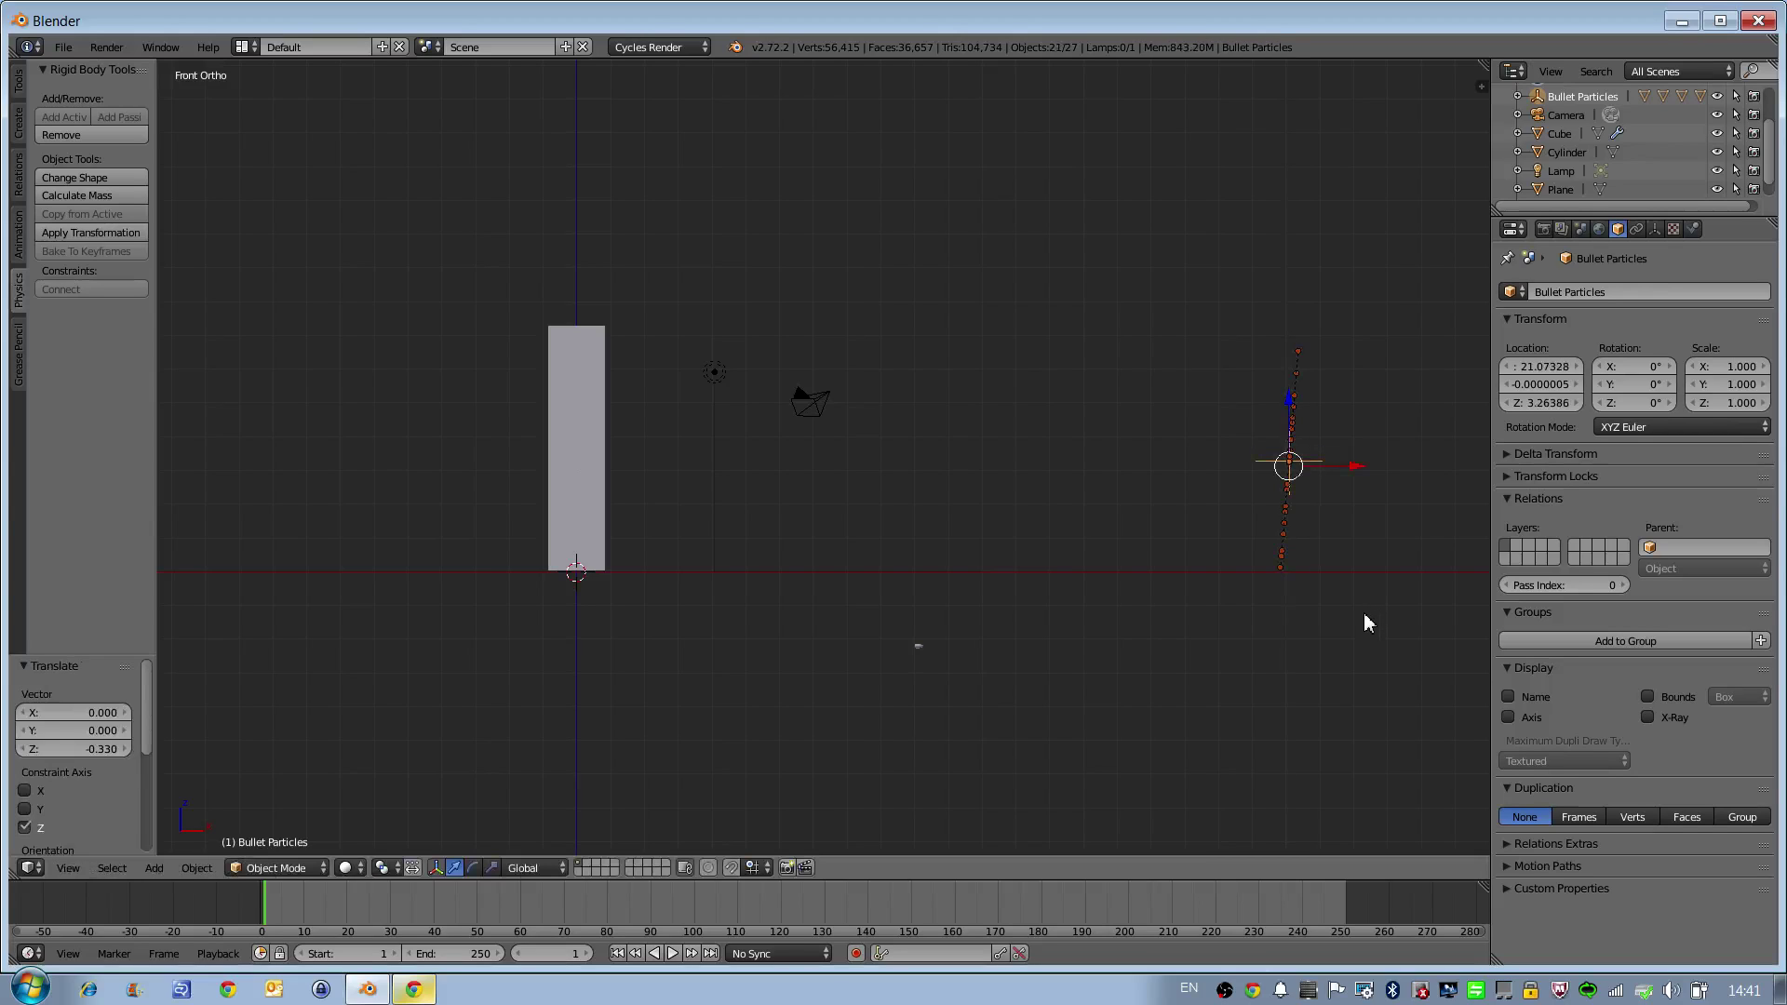
key("s")
left_click(1328, 587)
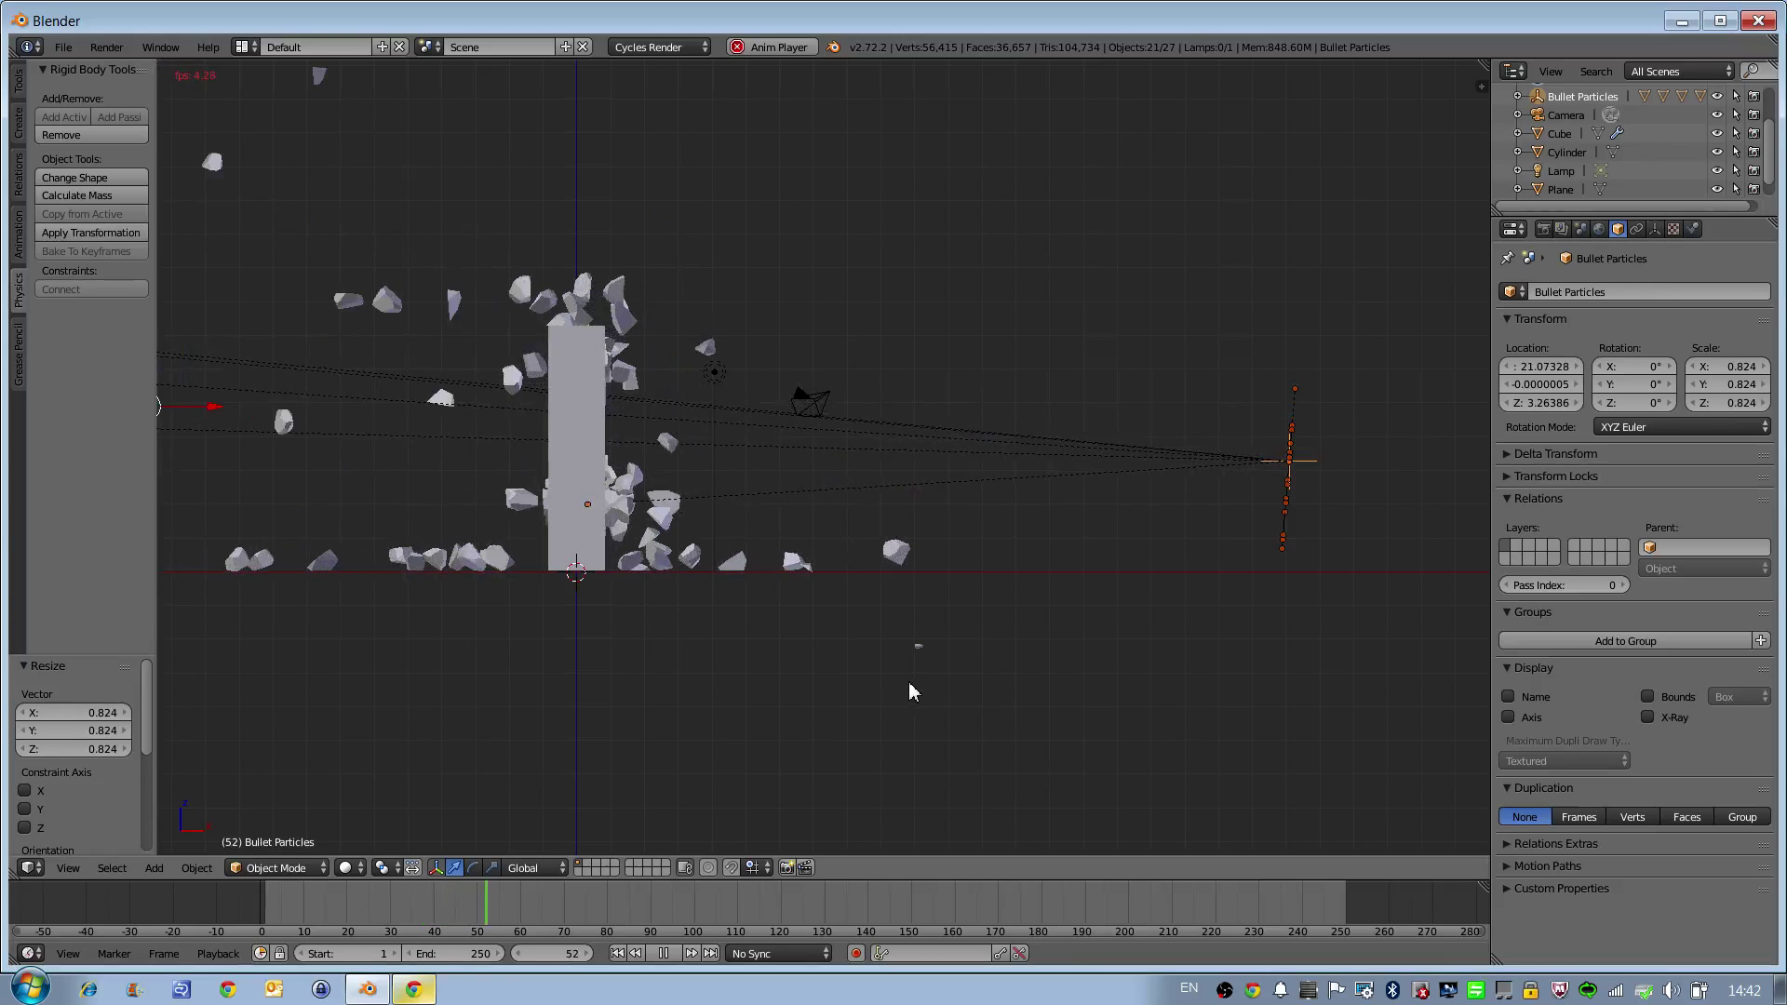
Step: Watch the replay up to frame 94, then rewind the simulation to frame 1
middle_click_drag(856, 679, 834, 701)
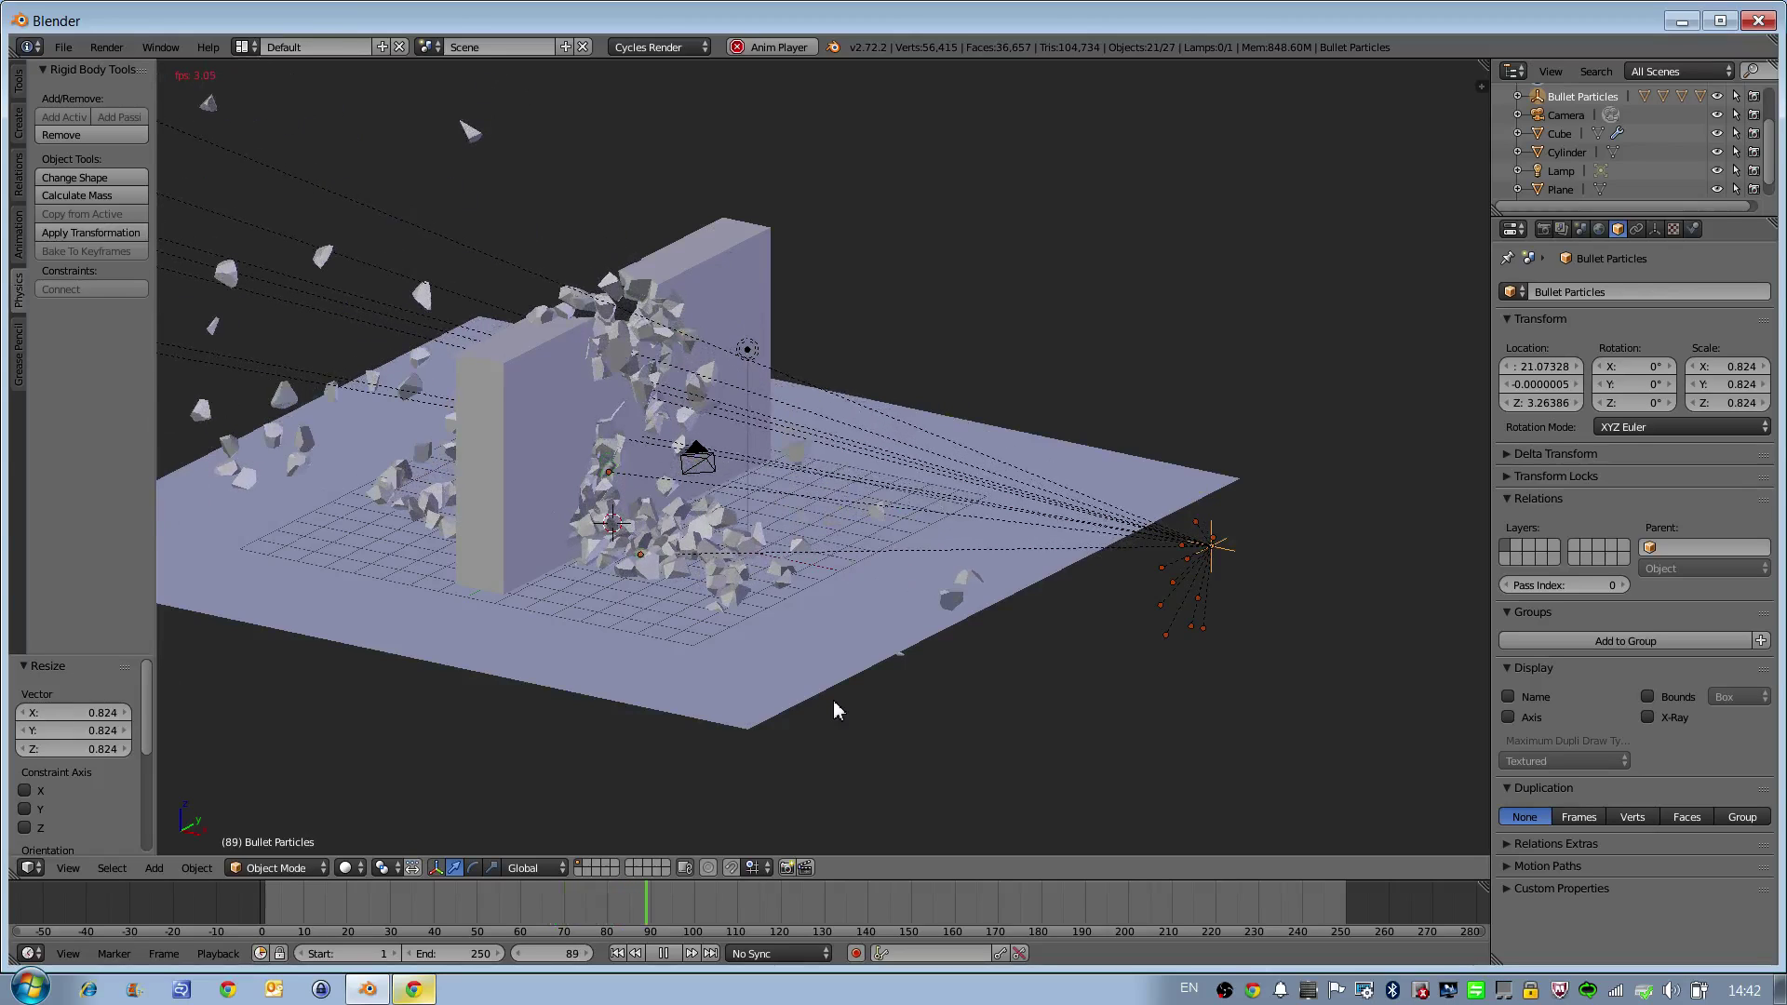
left_click(664, 953)
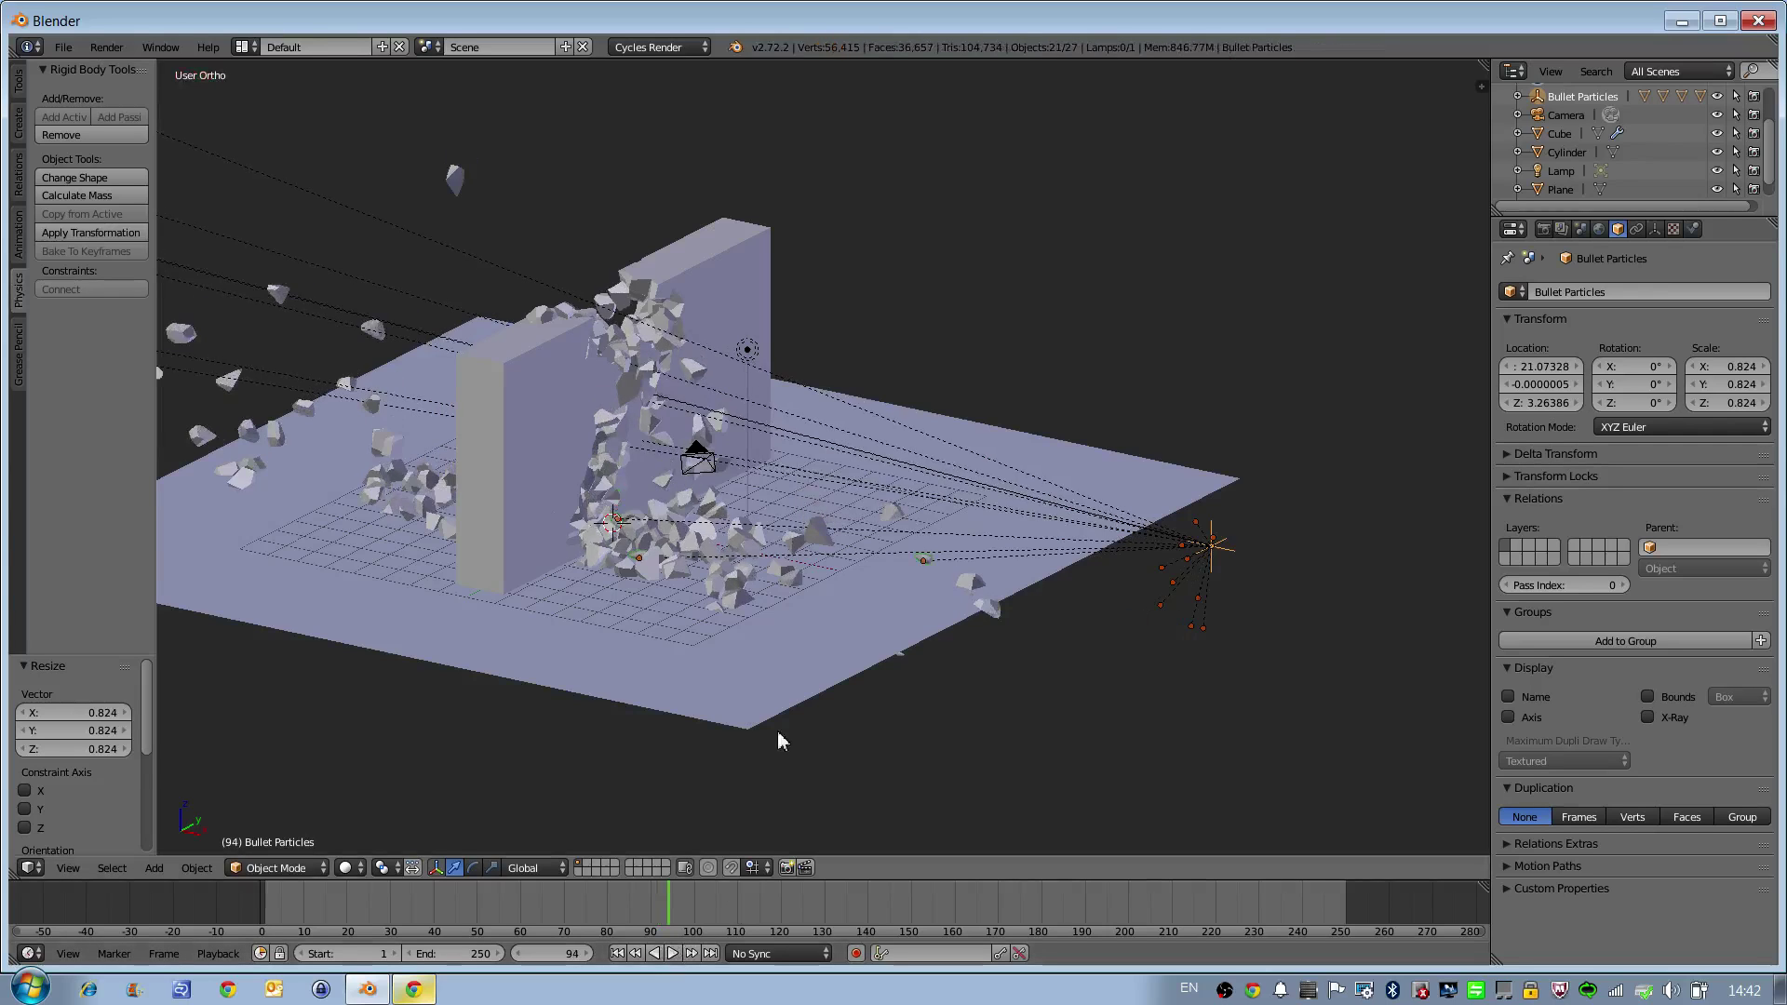
middle_click_drag(778, 739, 800, 706)
middle_click_drag(776, 450, 695, 513)
scroll(693, 518, "down", 2)
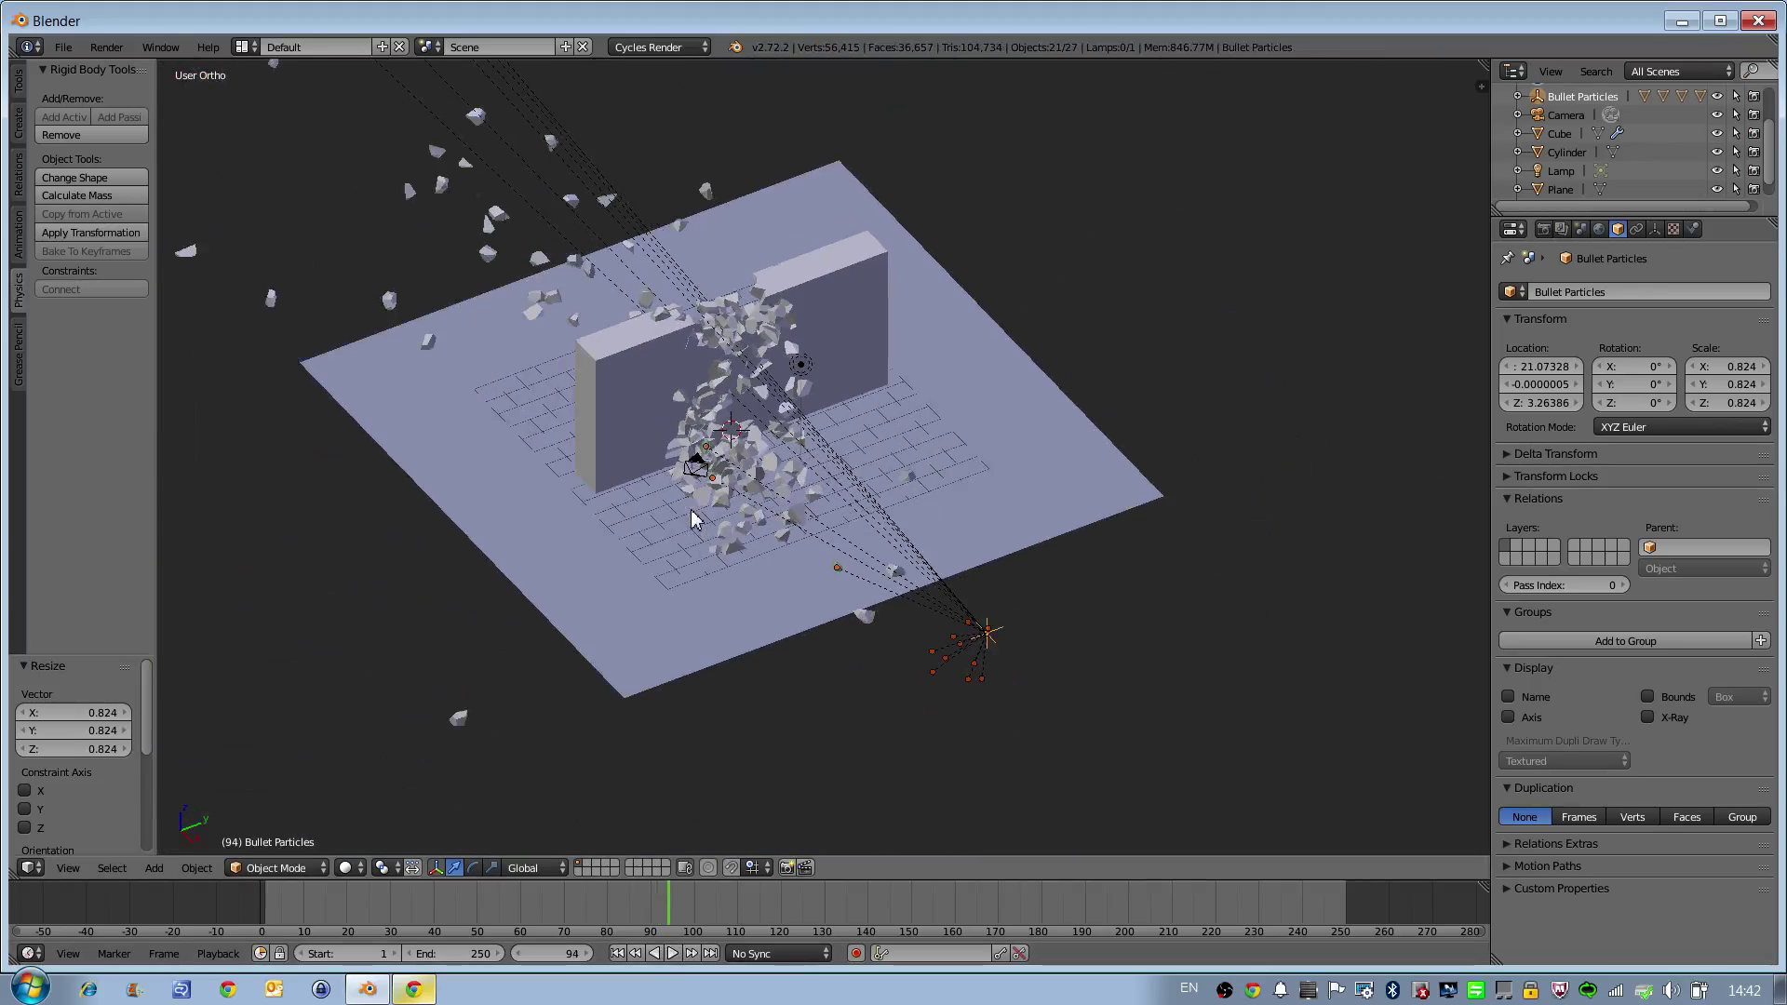
key("shift+Left")
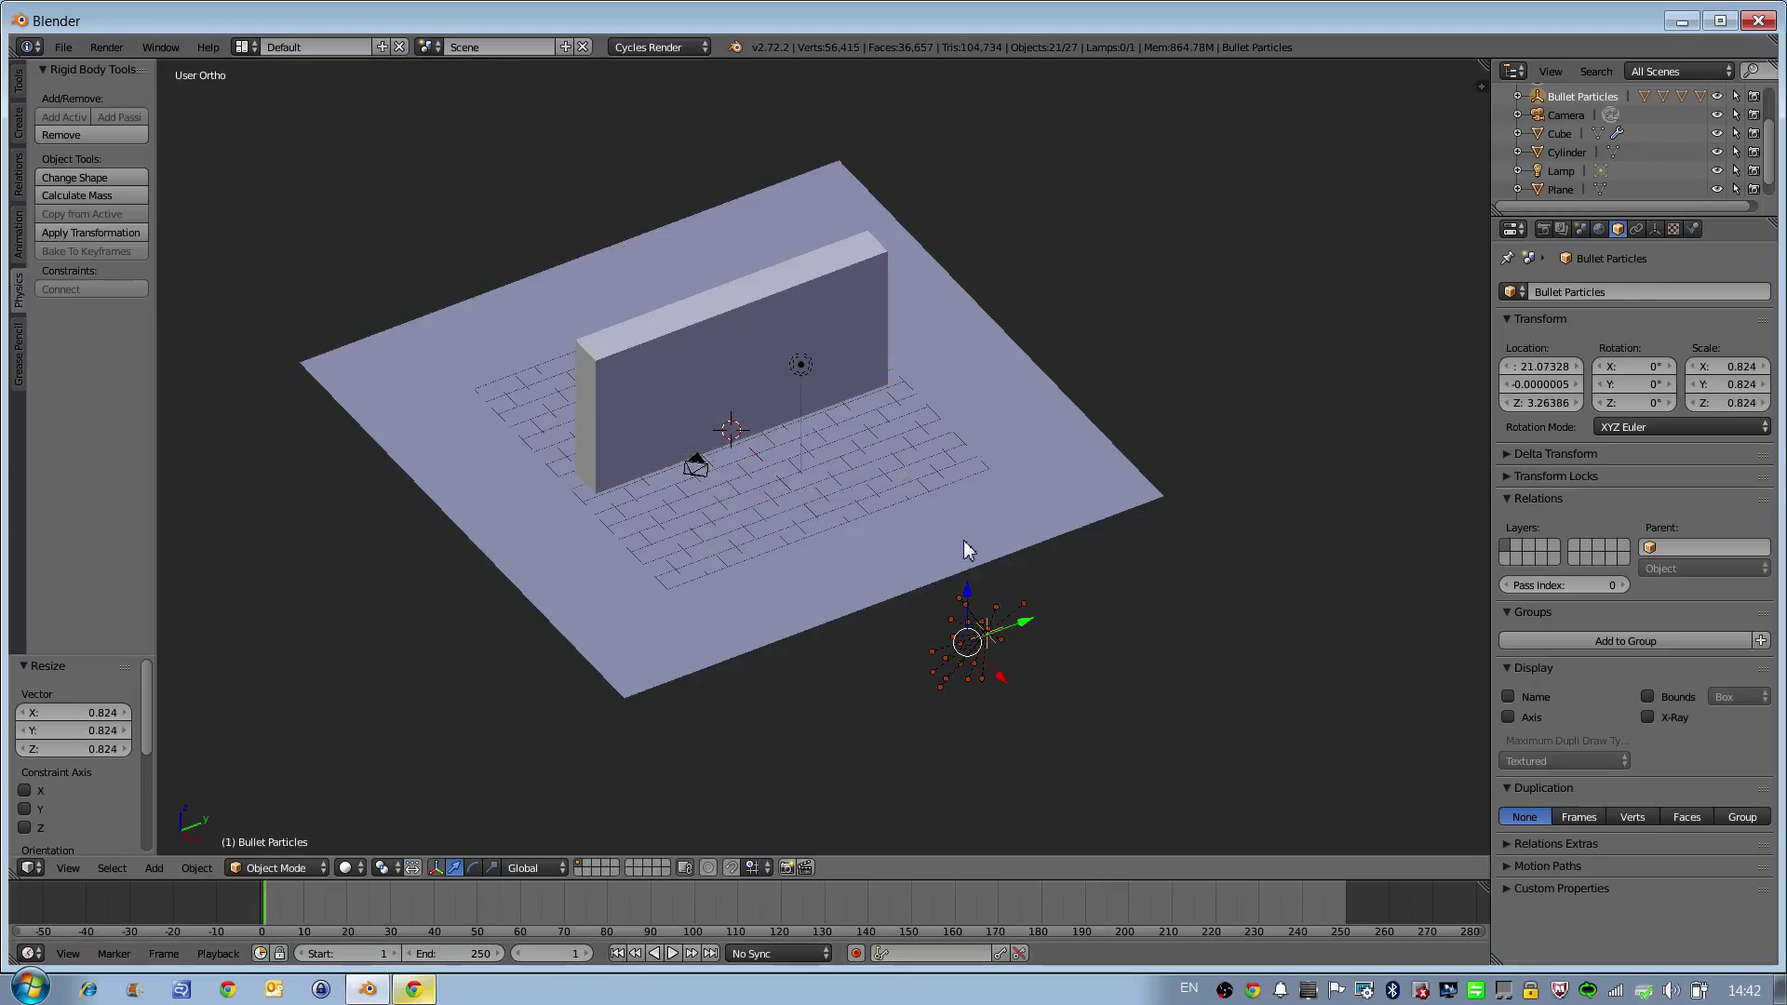
middle_click_drag(965, 555, 996, 480)
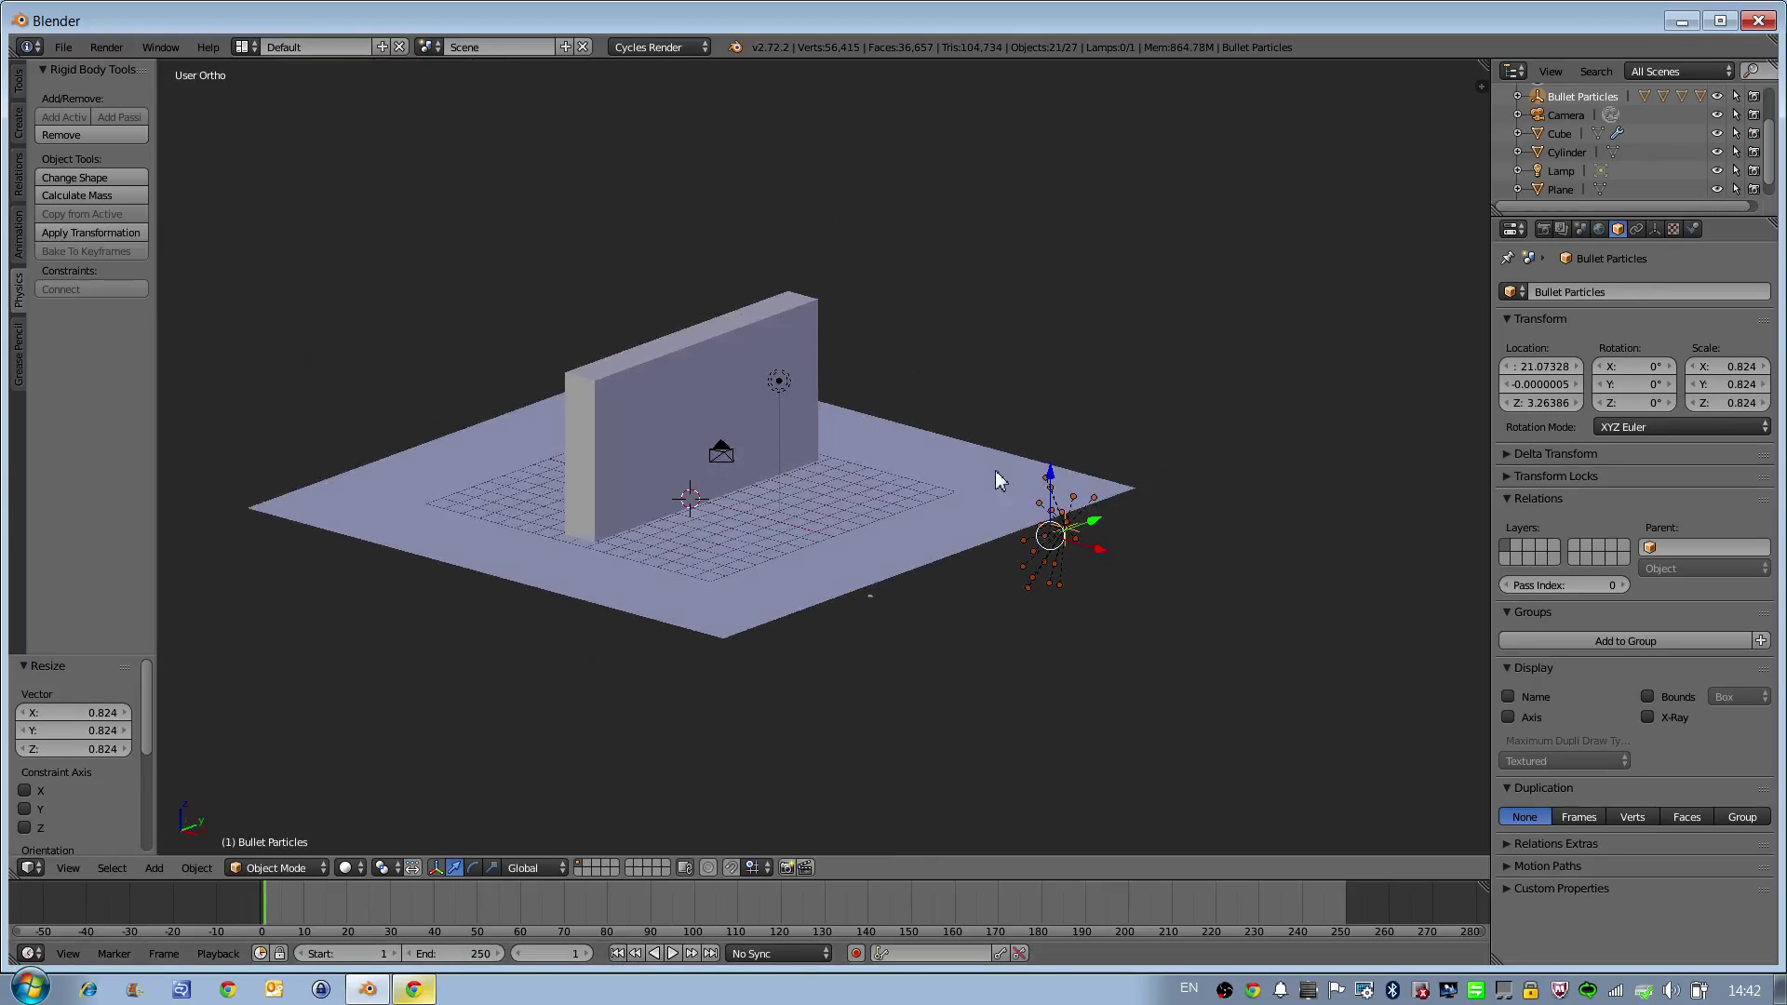